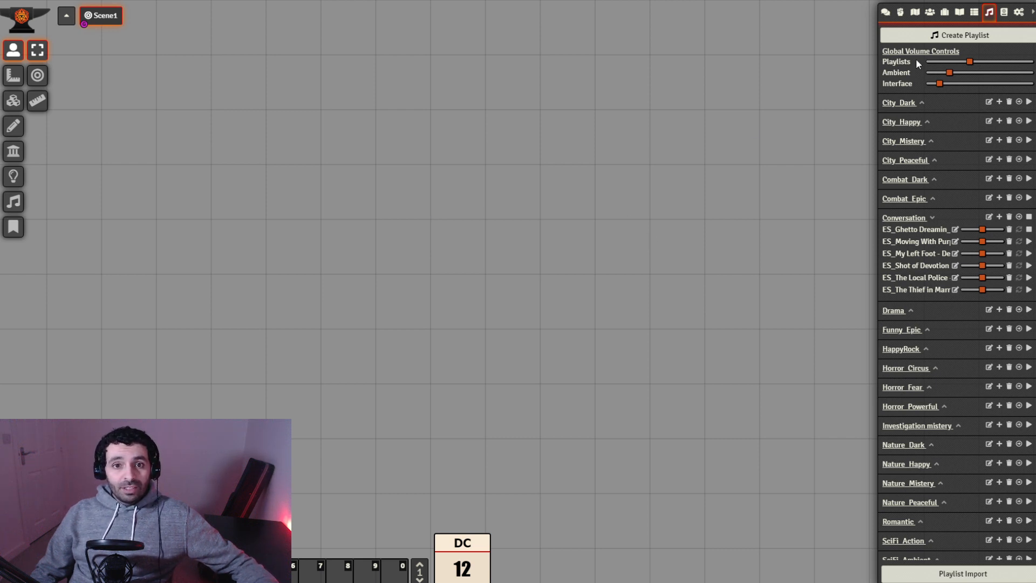
# Open the Test actor's character sheet from the list of actors.
pyautogui.click(942, 13)
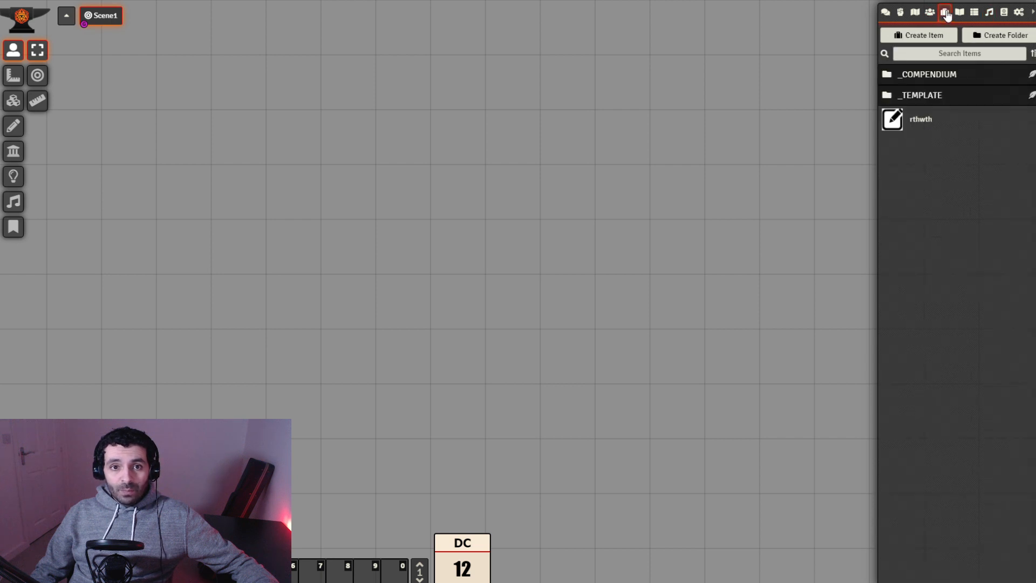
pyautogui.click(930, 13)
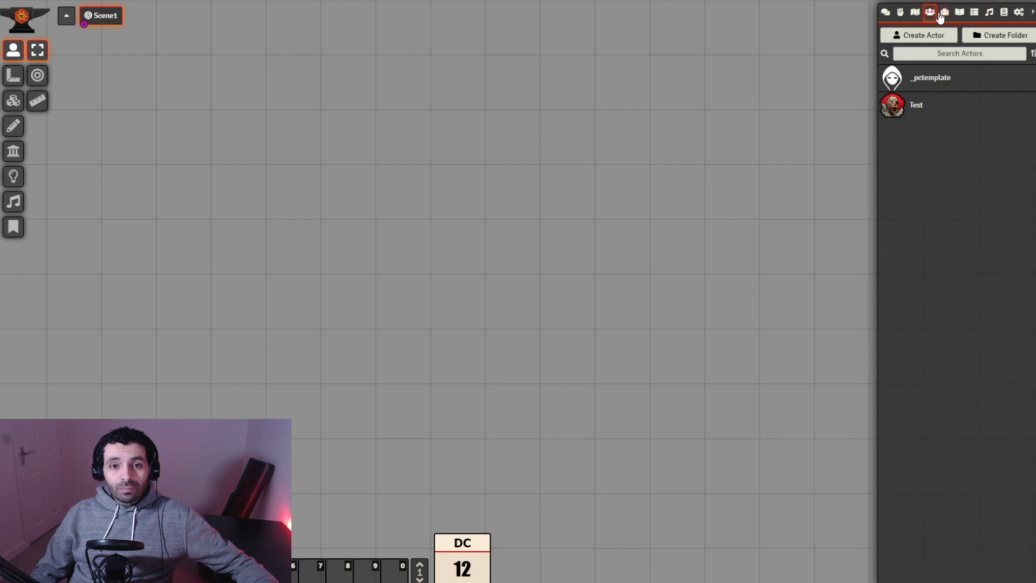
pyautogui.click(917, 105)
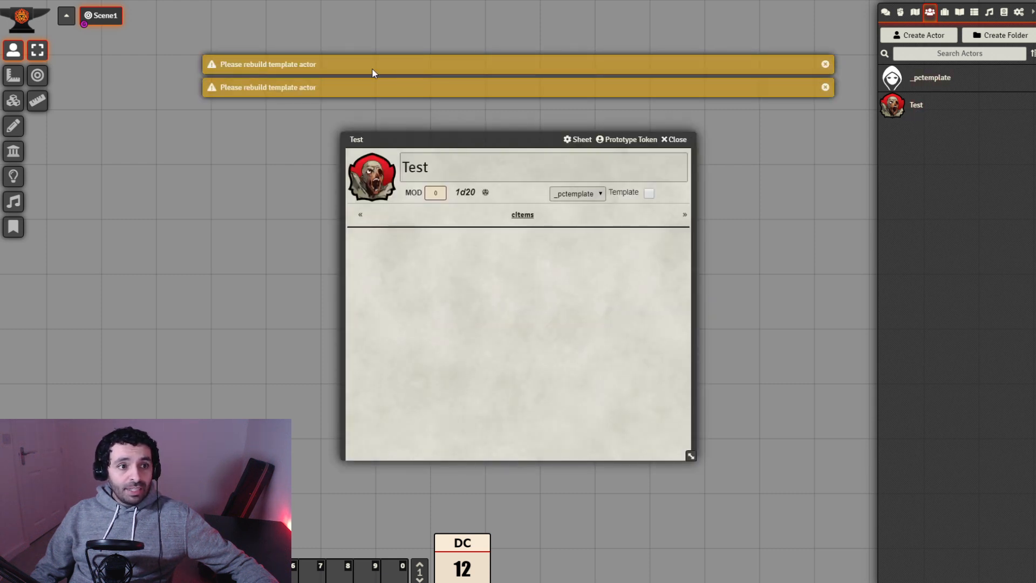
# Dismiss a warning, open the _pctemplate actor and rebuild its sheet.
pyautogui.click(827, 64)
pyautogui.click(930, 84)
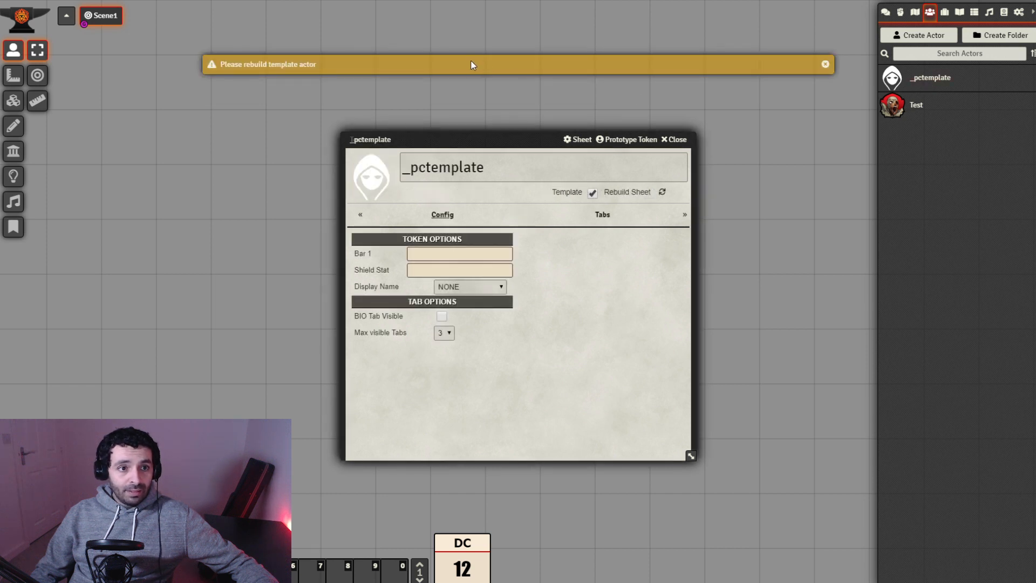
pyautogui.moveTo(543, 137); pyautogui.dragTo(458, 124)
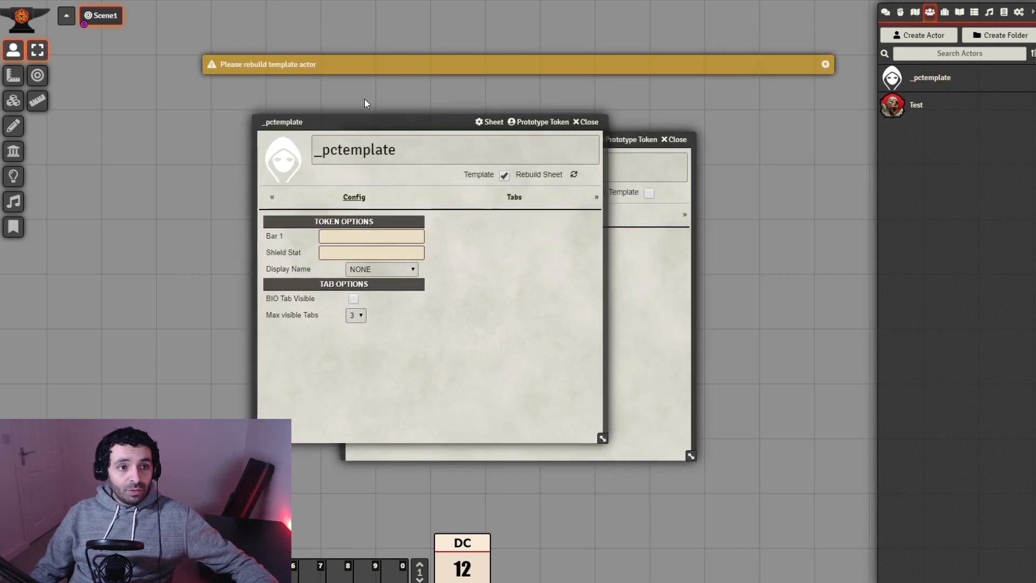
pyautogui.click(579, 179)
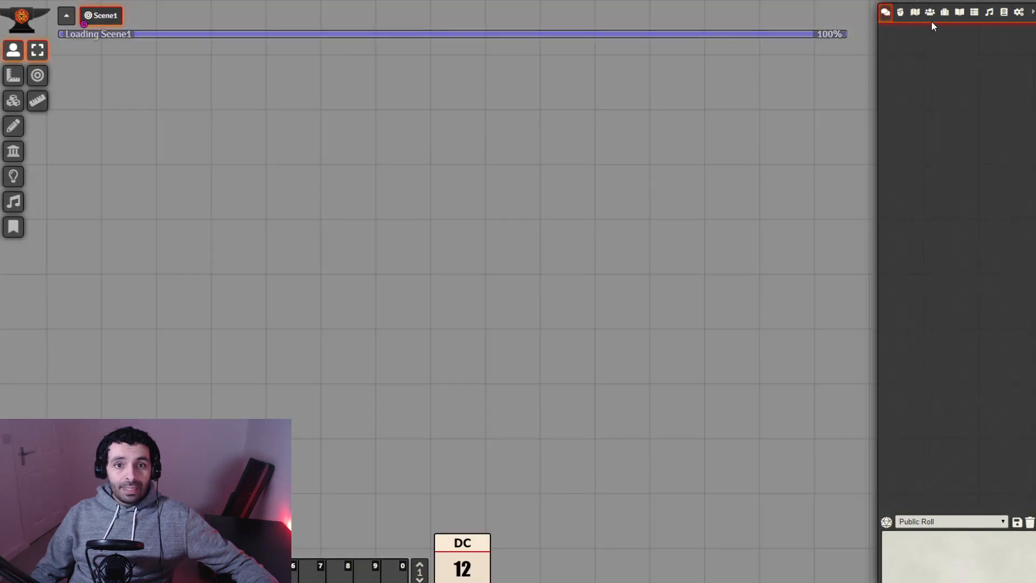
# Reopen the Test actor's sheet after the rebuild and place it clear of the sidebar.
pyautogui.click(933, 16)
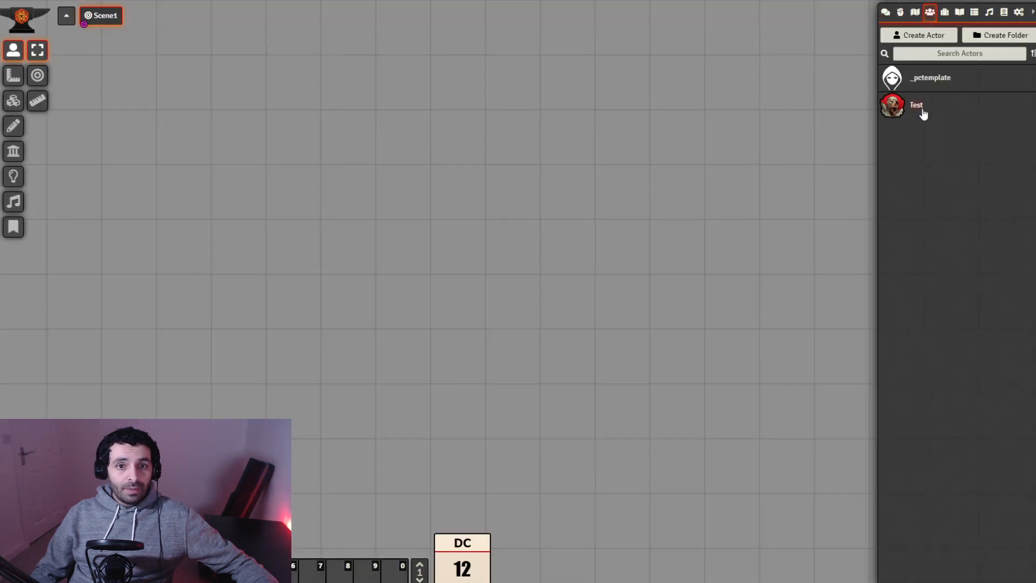
pyautogui.click(919, 108)
pyautogui.moveTo(495, 139); pyautogui.dragTo(428, 137)
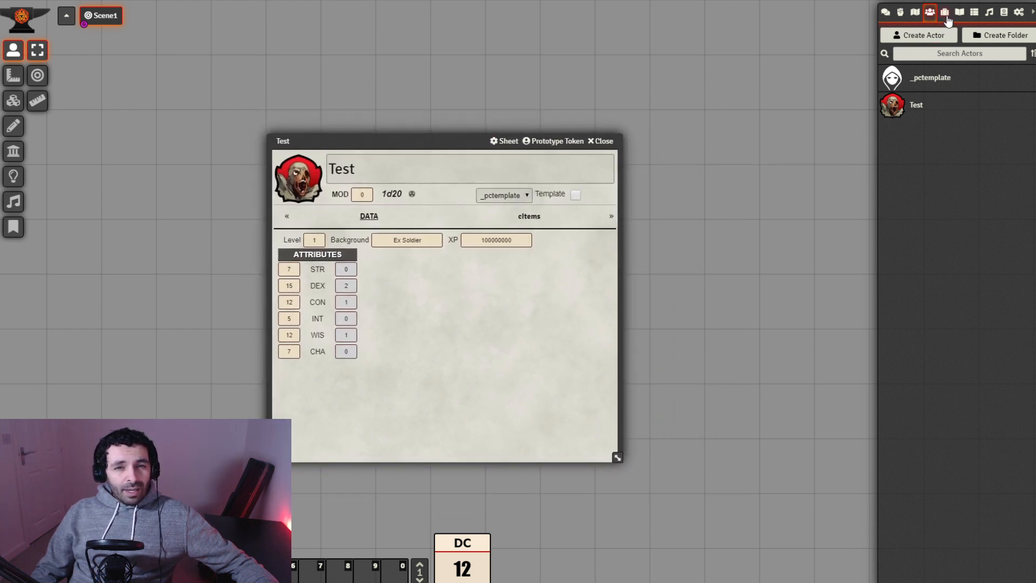
# Duplicate the Attributes Panel item in the _Panels folder inside _TEMPLATE.
pyautogui.click(945, 11)
pyautogui.click(921, 96)
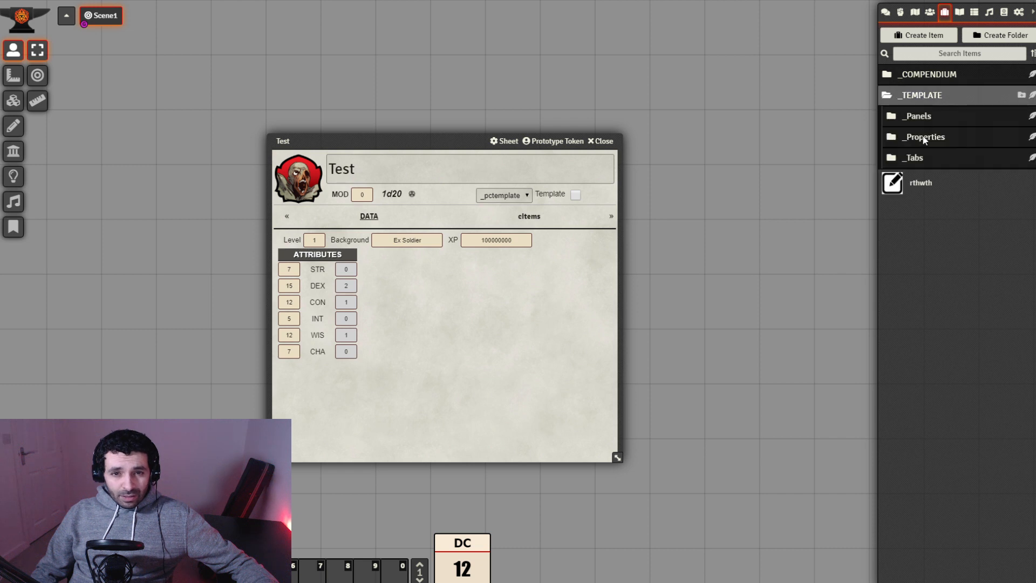
pyautogui.click(925, 117)
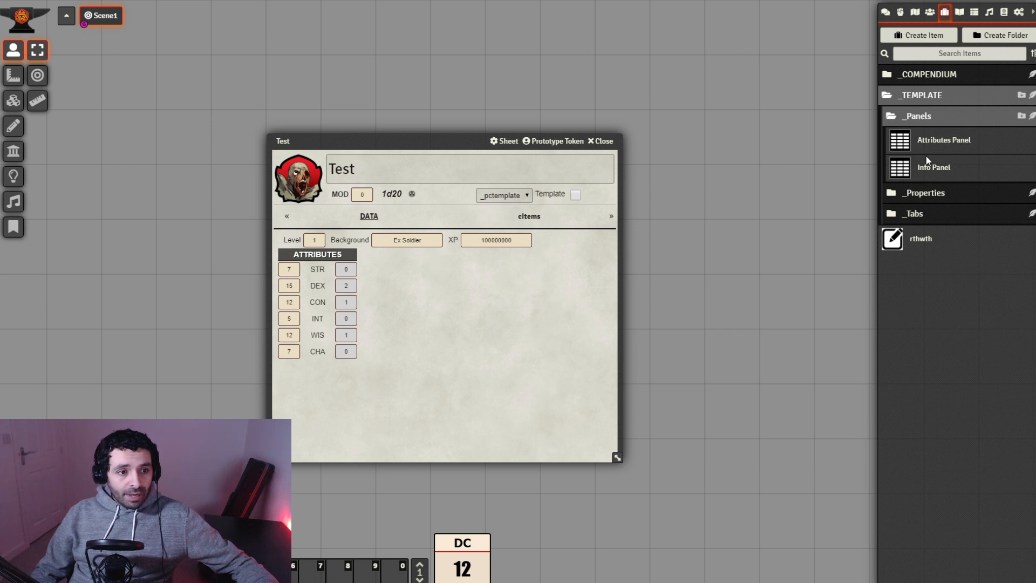
pyautogui.rightClick(958, 146)
pyautogui.click(915, 217)
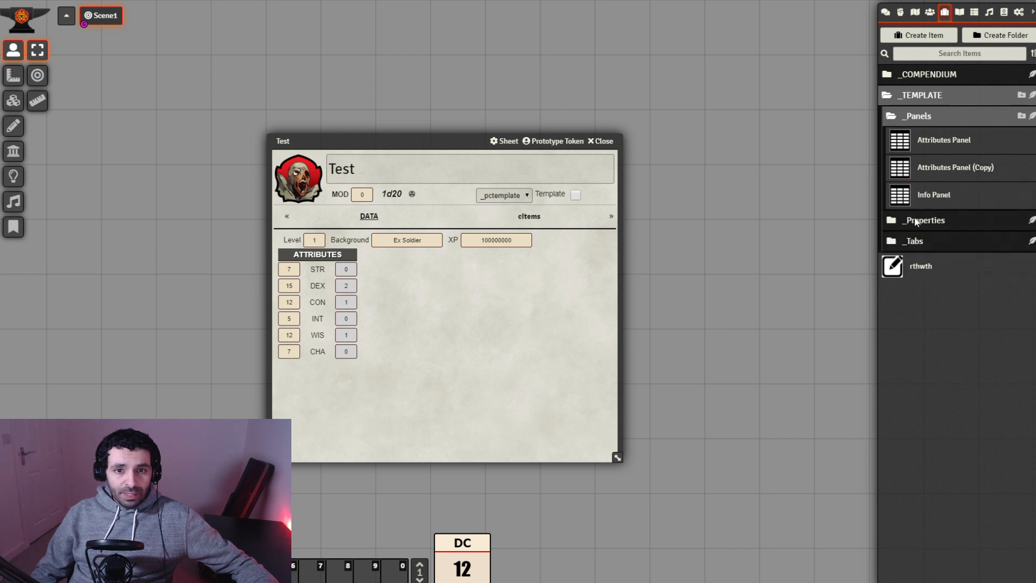
# Rename the copied Attributes Panel as Derived Panel.
pyautogui.click(960, 172)
pyautogui.moveTo(637, 181); pyautogui.dragTo(342, 181)
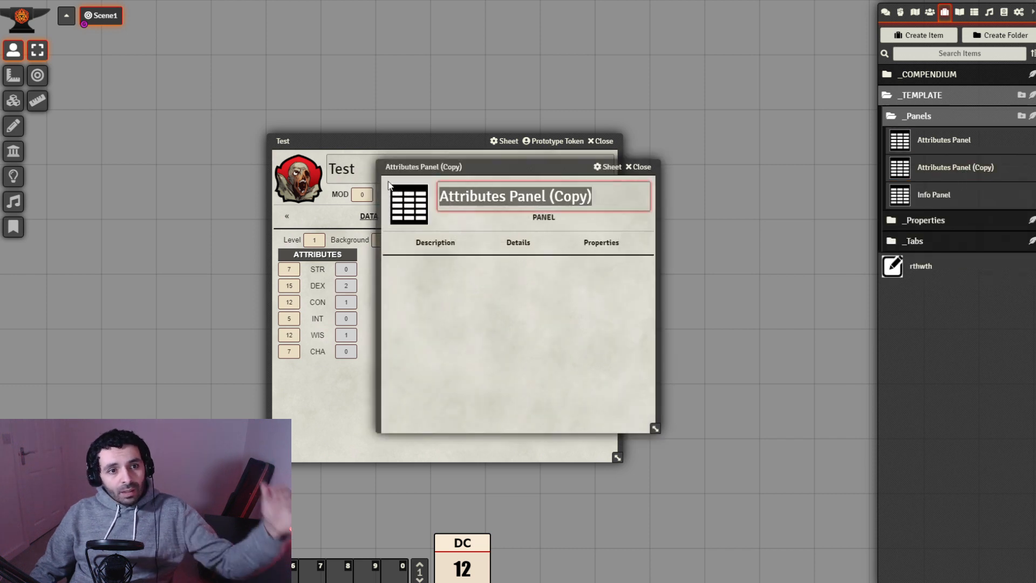
pyautogui.write('Deriv')
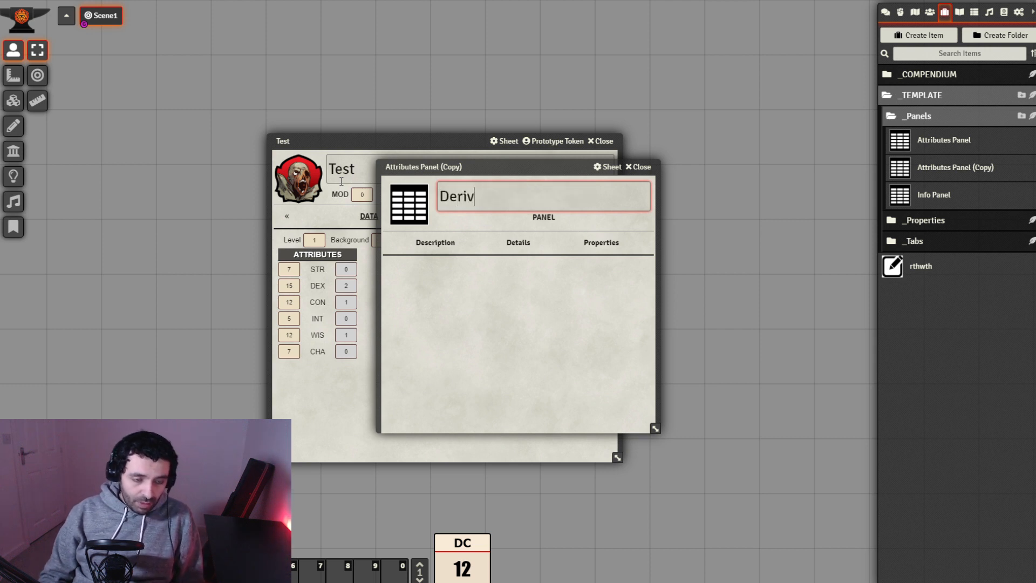
pyautogui.write('ed Panel')
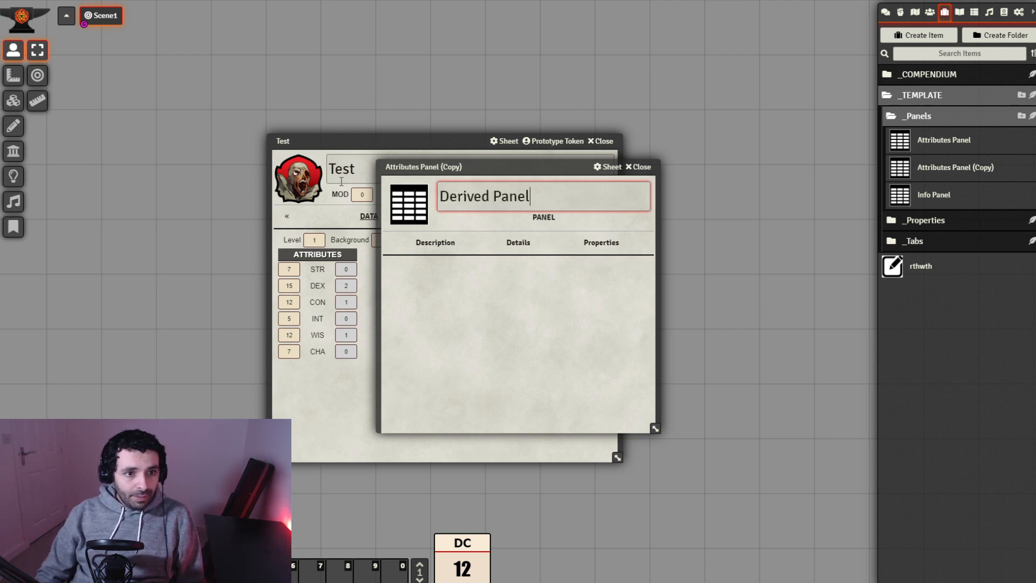
pyautogui.moveTo(511, 164); pyautogui.dragTo(686, 208)
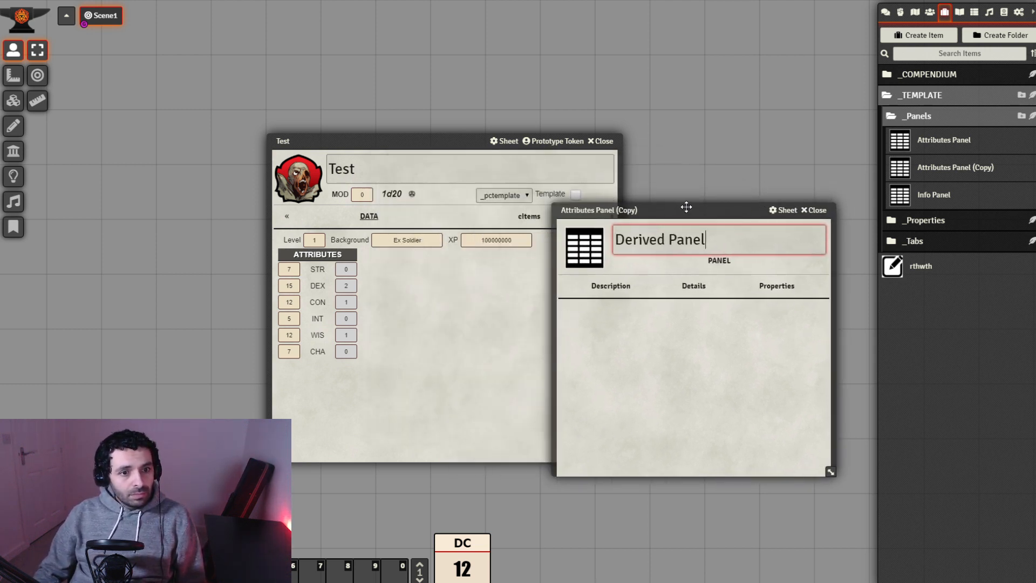
# Set the Derived Panel's title to DERIVED and its panel key to derived_panel, keeping the 1/4 width.
pyautogui.click(691, 286)
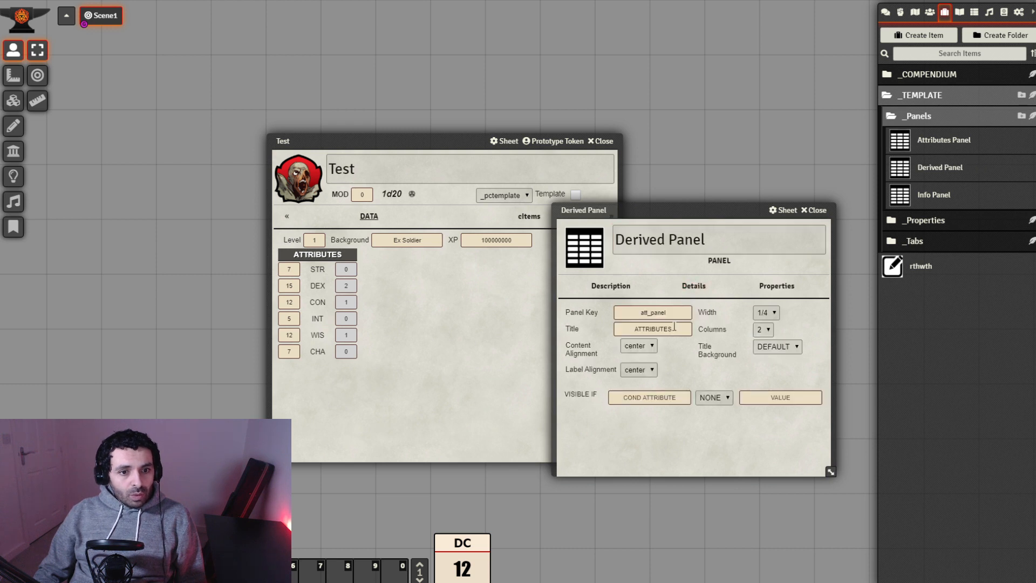
pyautogui.moveTo(684, 328); pyautogui.dragTo(590, 325)
pyautogui.write('DERIVED')
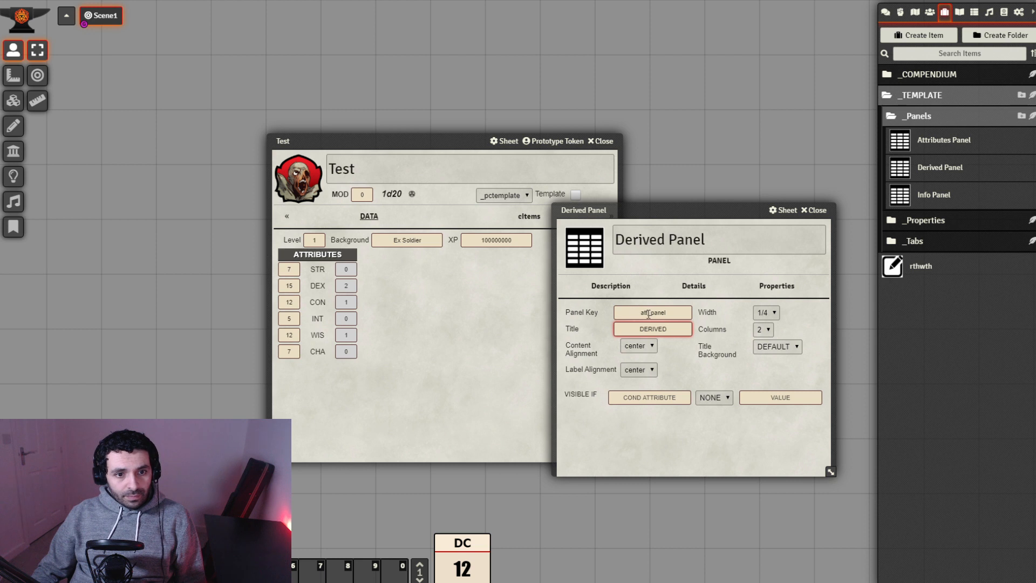
pyautogui.moveTo(649, 314); pyautogui.dragTo(624, 310)
pyautogui.write('der')
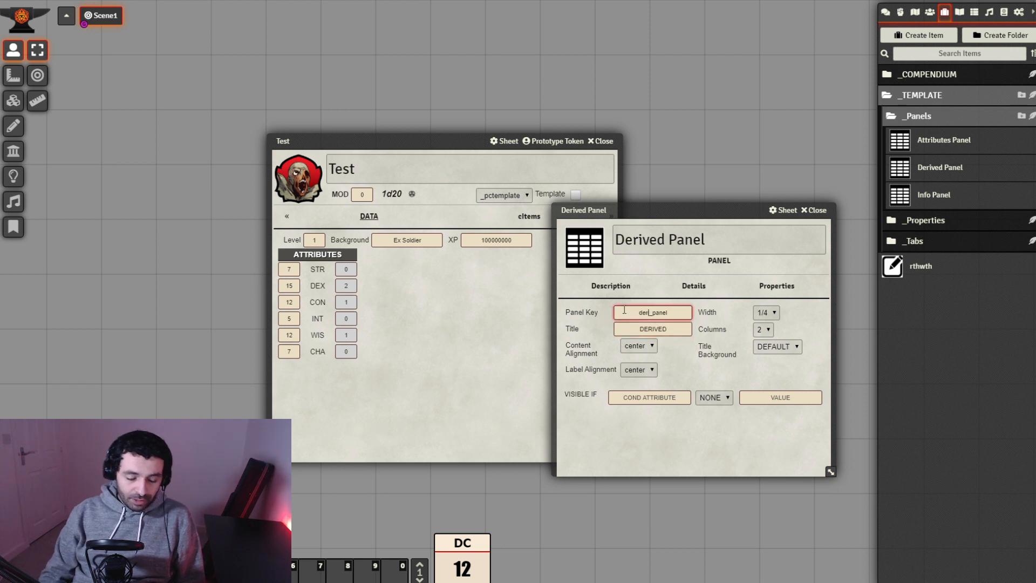
pyautogui.write('ived')
pyautogui.click(708, 447)
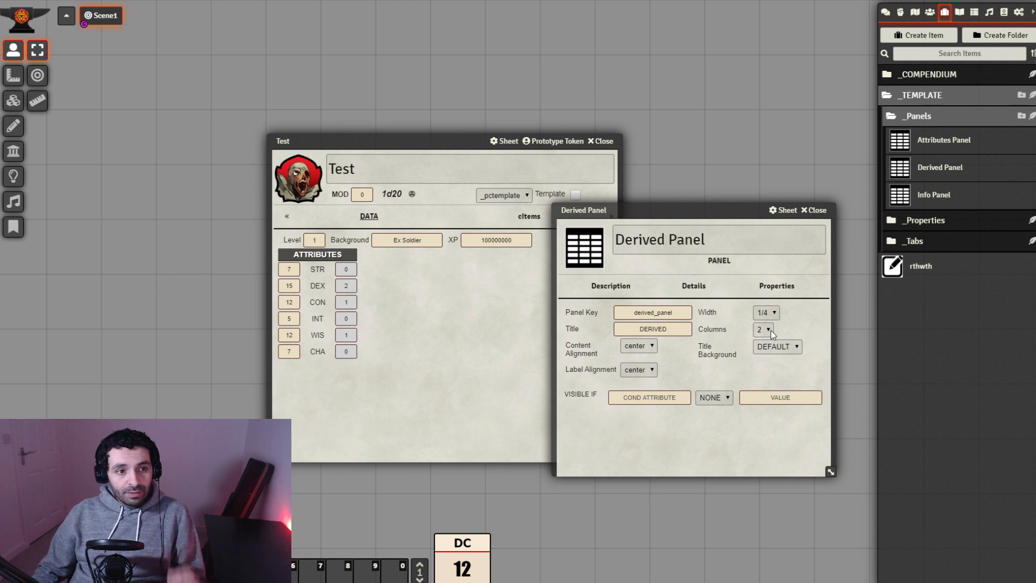
pyautogui.click(776, 313)
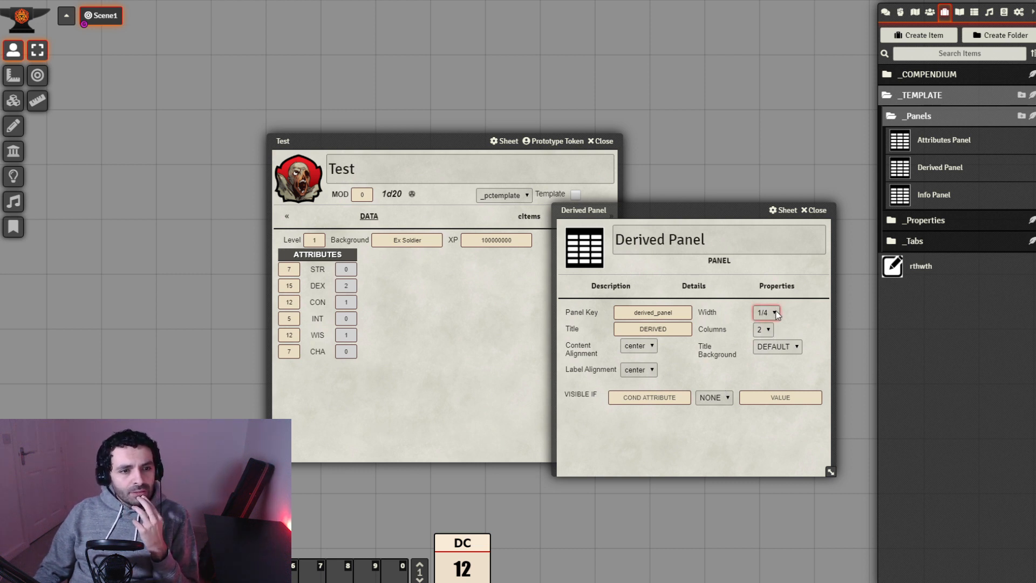
pyautogui.click(800, 316)
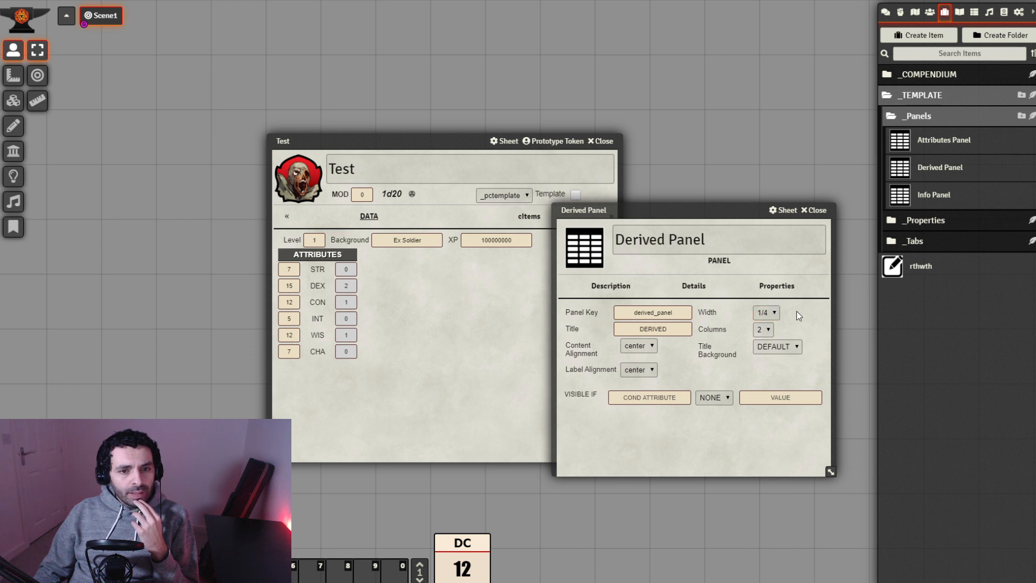
# Delete all the inherited attribute properties, from Strength through CHA, from the Derived Panel.
pyautogui.click(772, 288)
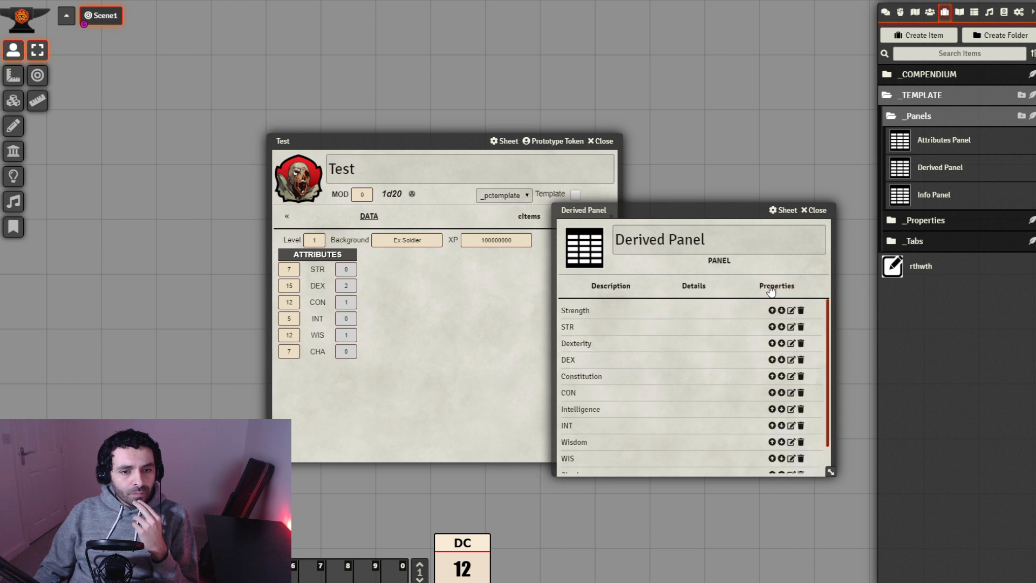
pyautogui.click(801, 311)
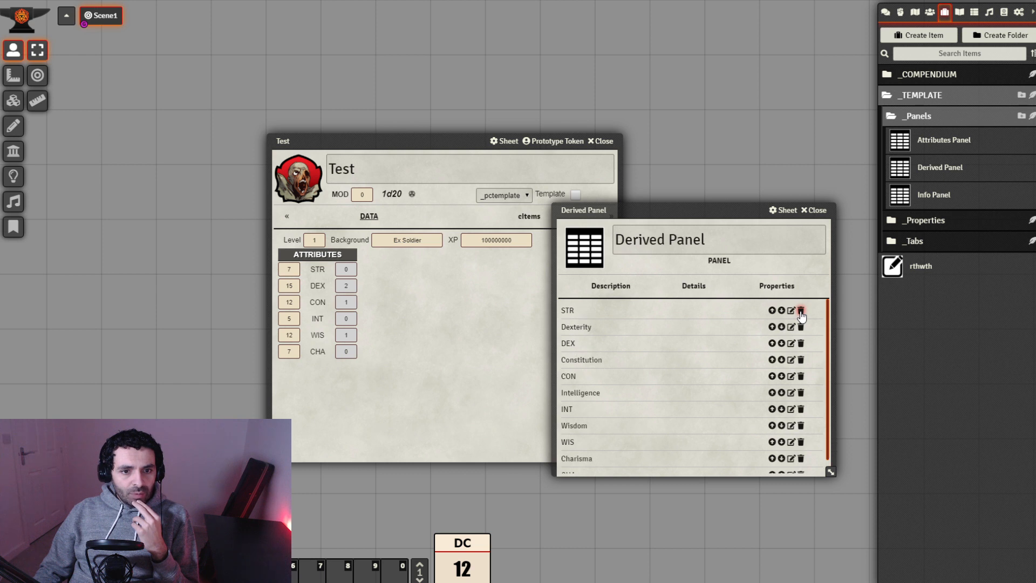
pyautogui.click(801, 312)
pyautogui.click(802, 311)
pyautogui.click(802, 312)
pyautogui.click(802, 312)
pyautogui.click(804, 313)
pyautogui.click(803, 312)
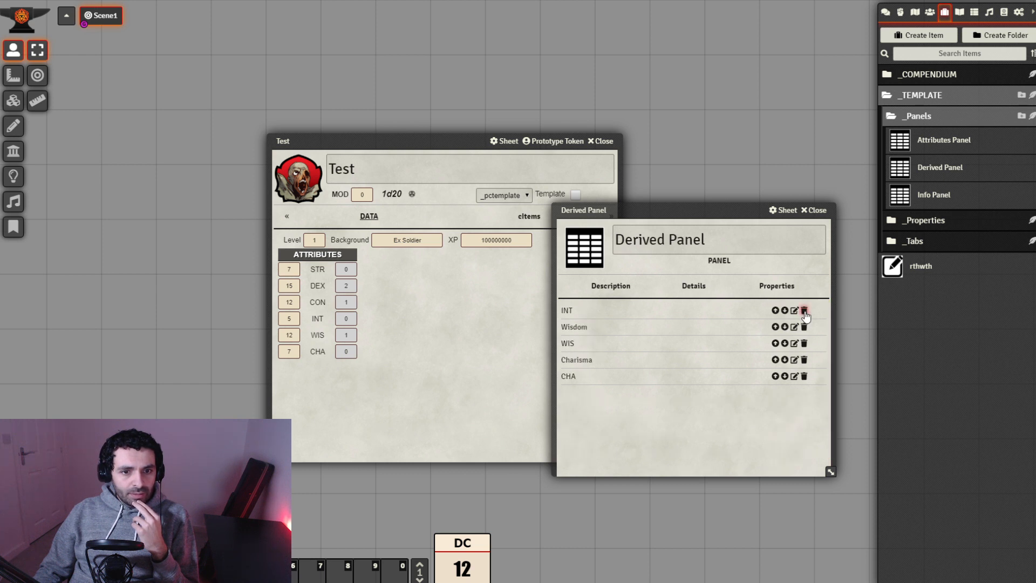
pyautogui.click(805, 313)
pyautogui.click(804, 311)
pyautogui.click(804, 312)
pyautogui.click(804, 311)
pyautogui.click(804, 311)
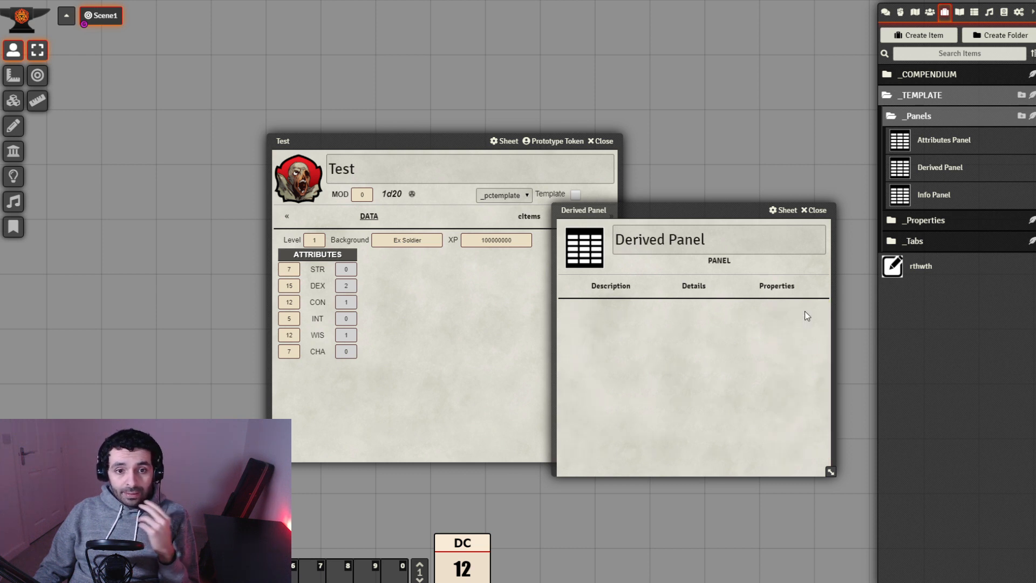
# Arrange the open sheets side by side and create a DERIVED subfolder in the _Properties folder.
pyautogui.moveTo(411, 135); pyautogui.dragTo(256, 115)
pyautogui.moveTo(733, 211); pyautogui.dragTo(677, 80)
pyautogui.click(957, 221)
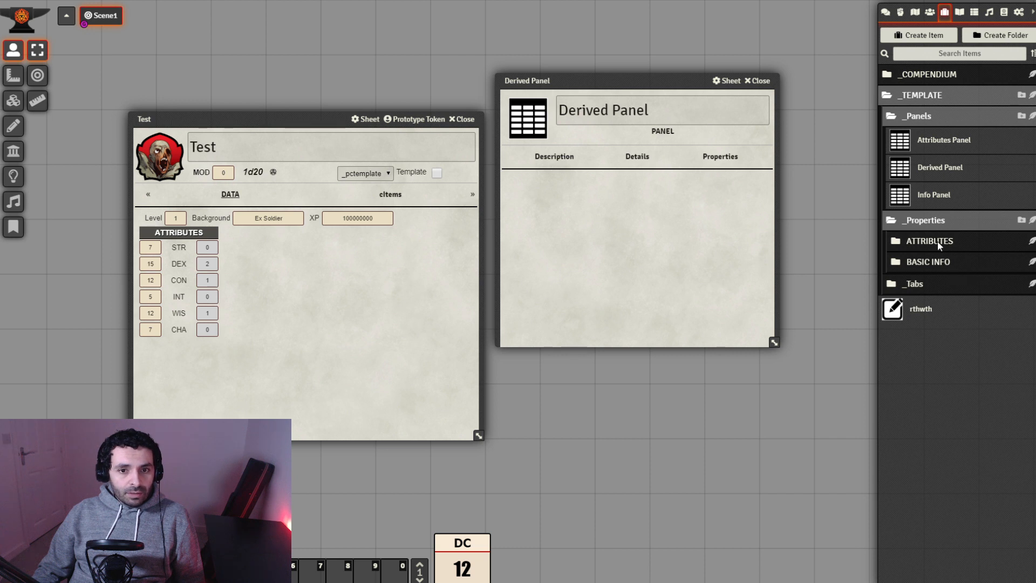
pyautogui.click(1022, 220)
pyautogui.click(809, 242)
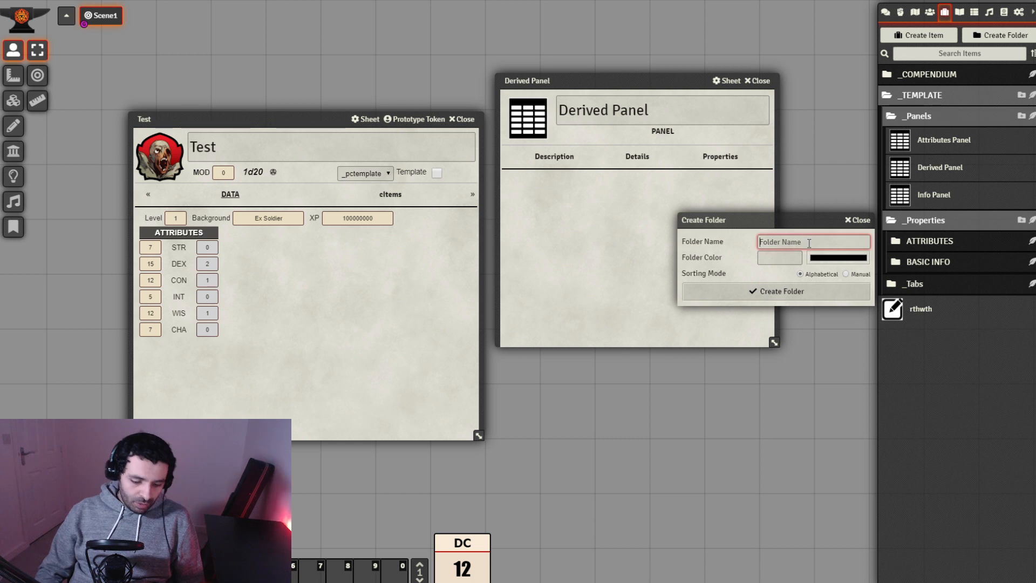
pyautogui.write('DERI')
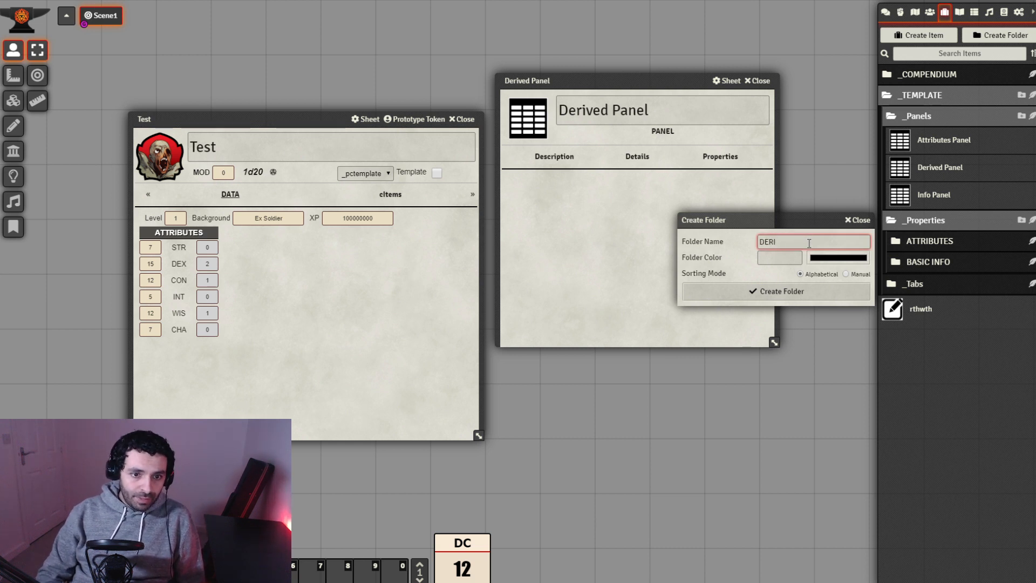
pyautogui.write('VED')
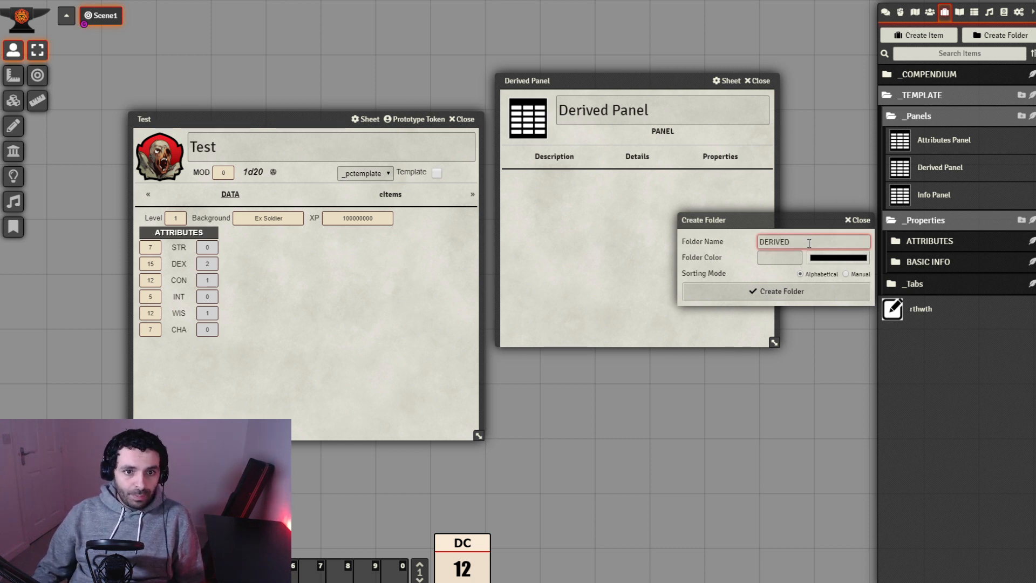
pyautogui.click(802, 287)
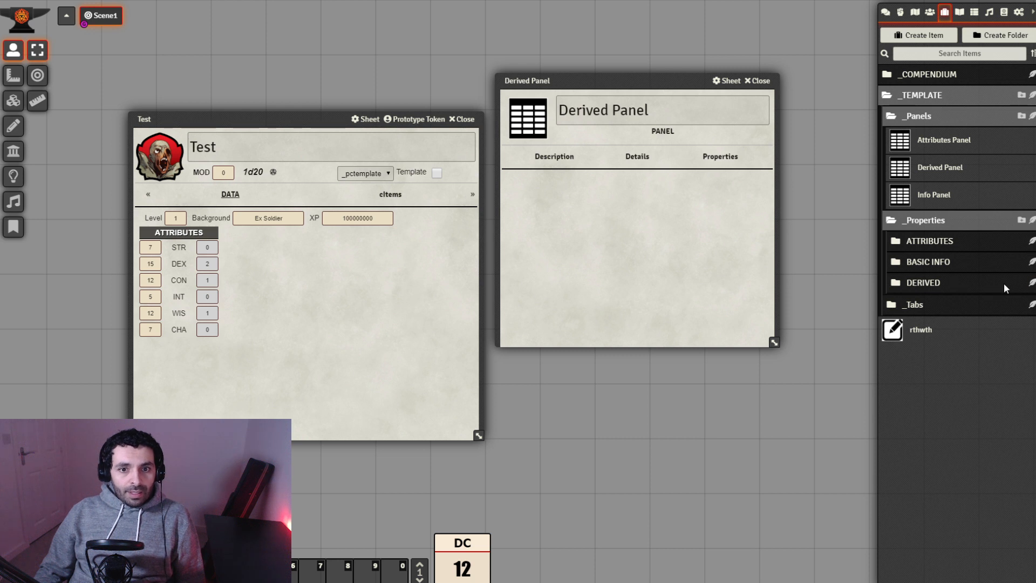
# Create a new property item named HP in the DERIVED folder.
pyautogui.click(1031, 283)
pyautogui.moveTo(794, 284); pyautogui.dragTo(755, 377)
pyautogui.click(731, 399)
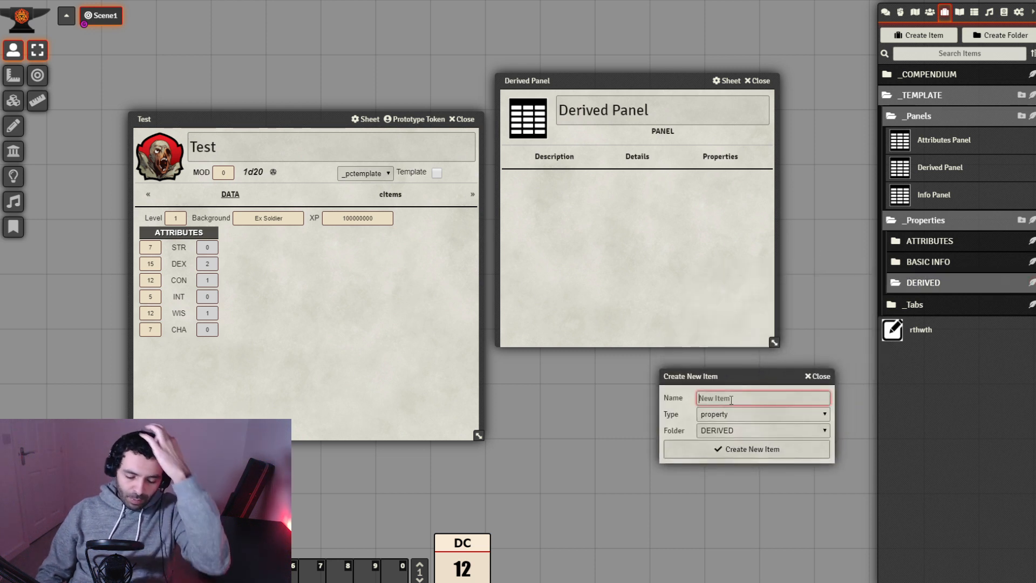
pyautogui.write('HP')
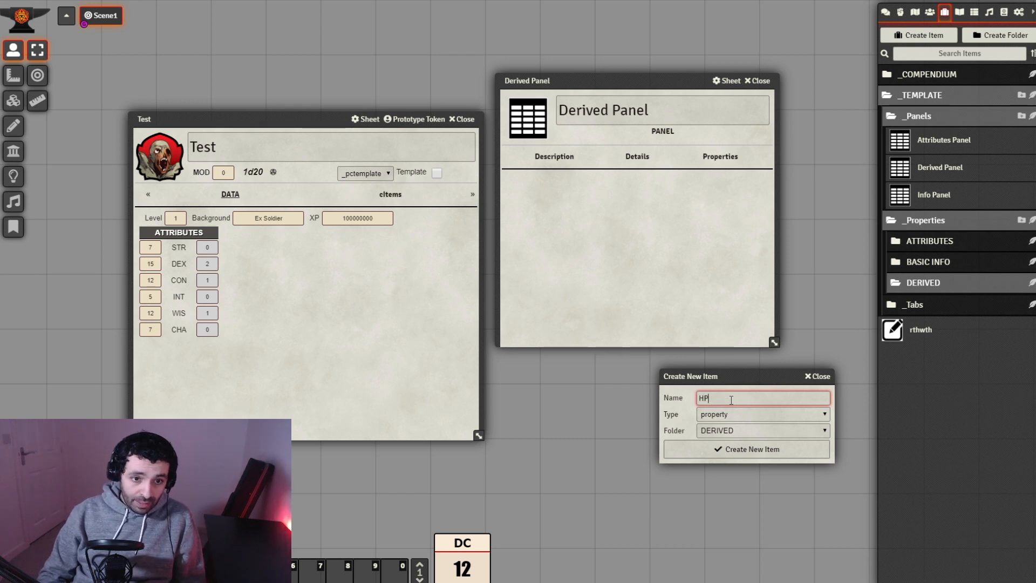
pyautogui.click(759, 451)
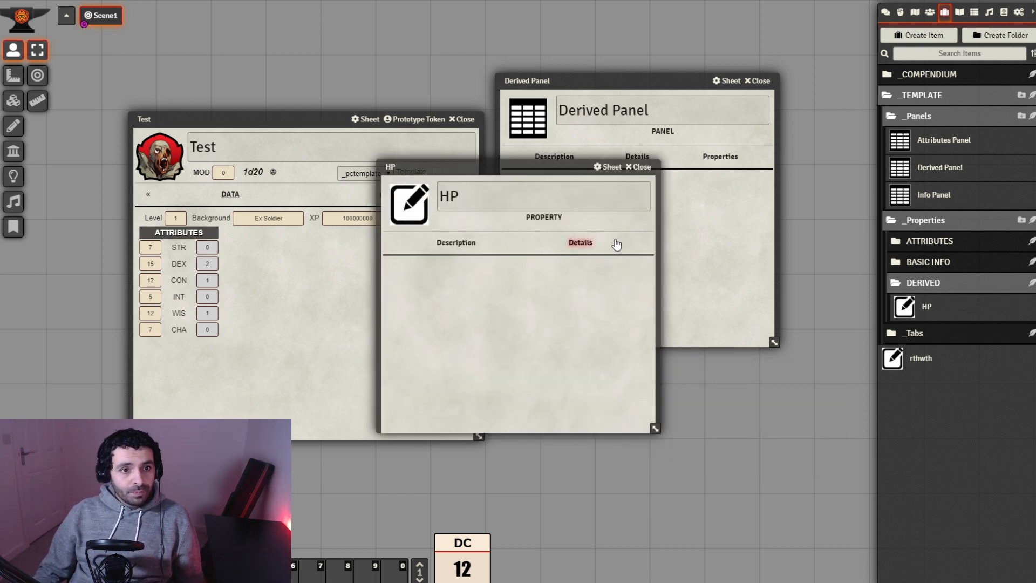
# Move the HP property sheet clear of the Test character sheet and show its detail settings.
pyautogui.moveTo(533, 169); pyautogui.dragTo(697, 205)
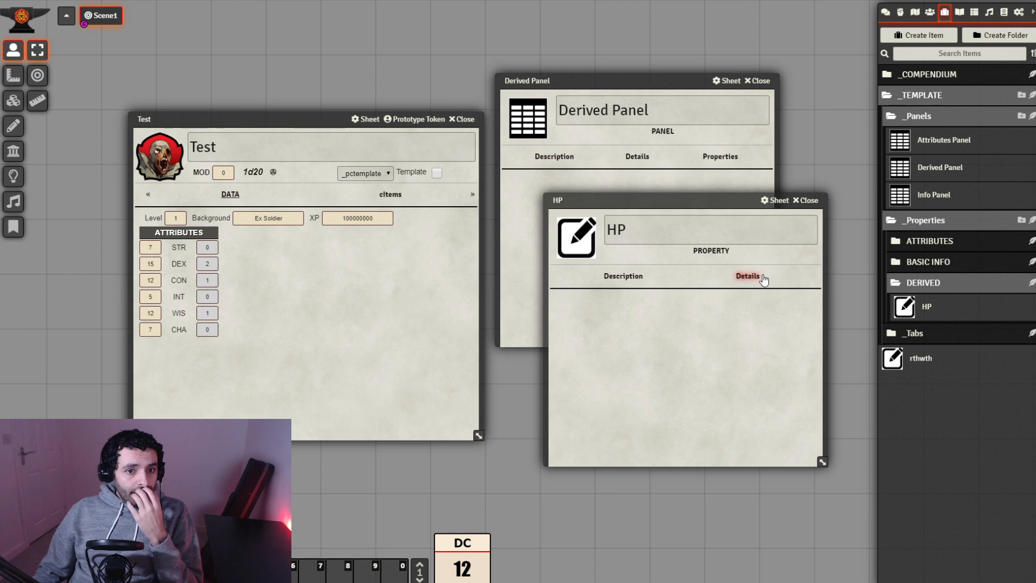
pyautogui.click(759, 276)
pyautogui.click(645, 301)
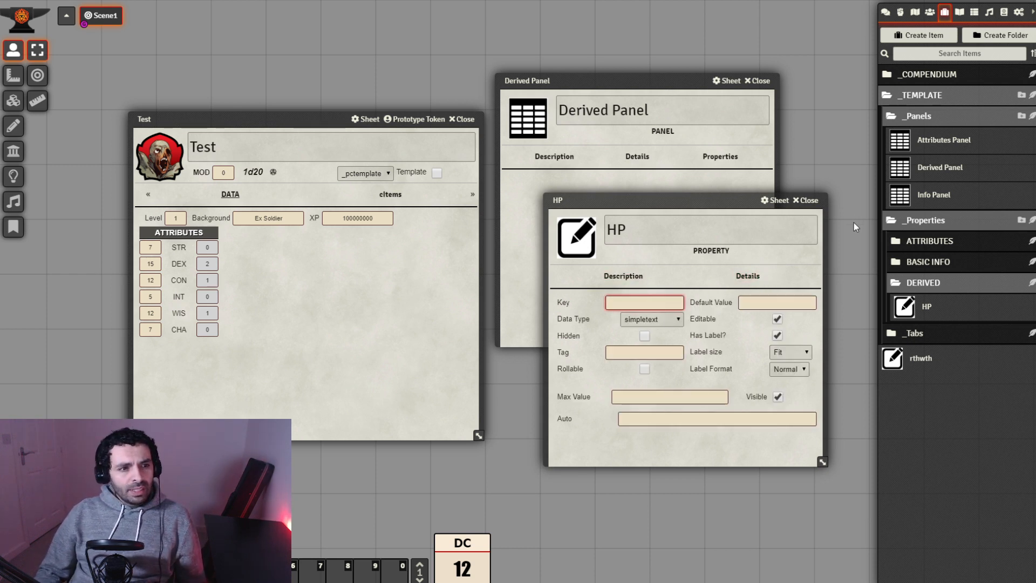
# Check the detail settings of the CON property in the ATTRIBUTES folder for reference, and close its sheet.
pyautogui.click(956, 241)
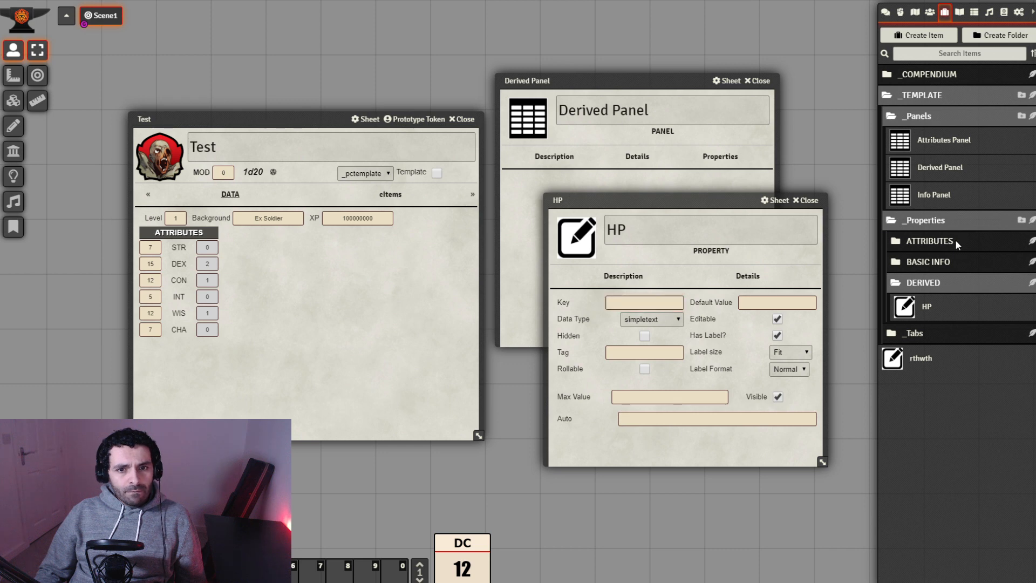
pyautogui.click(930, 321)
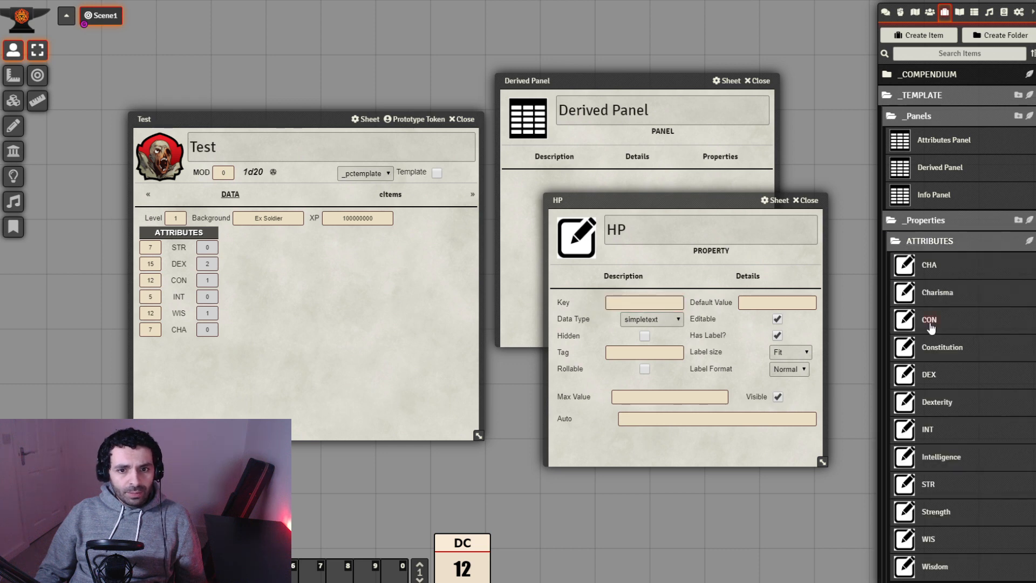
pyautogui.click(580, 242)
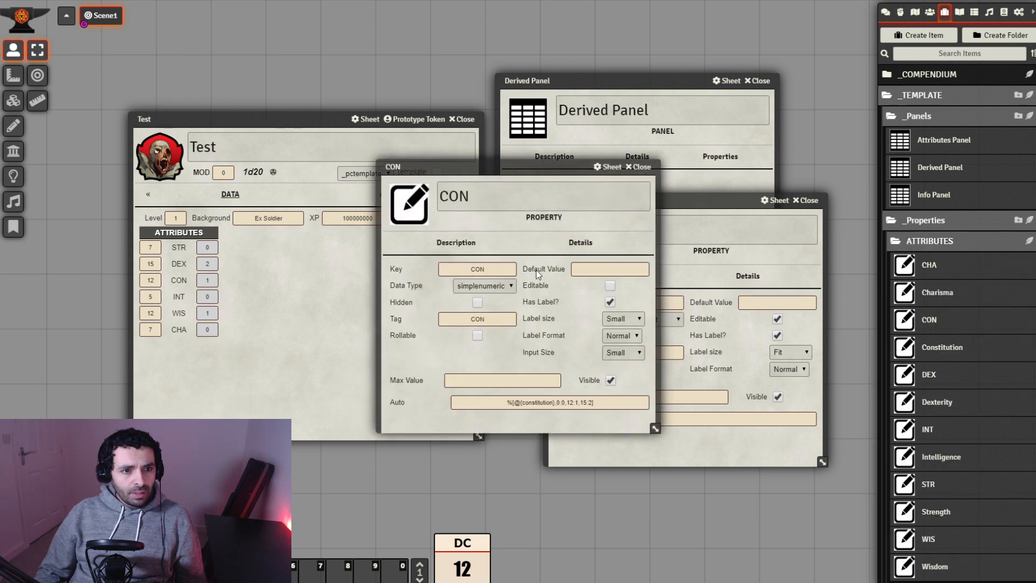
pyautogui.click(642, 166)
# Set the HP property's key and tag to HP and its data type to simplenumeric.
pyautogui.click(661, 301)
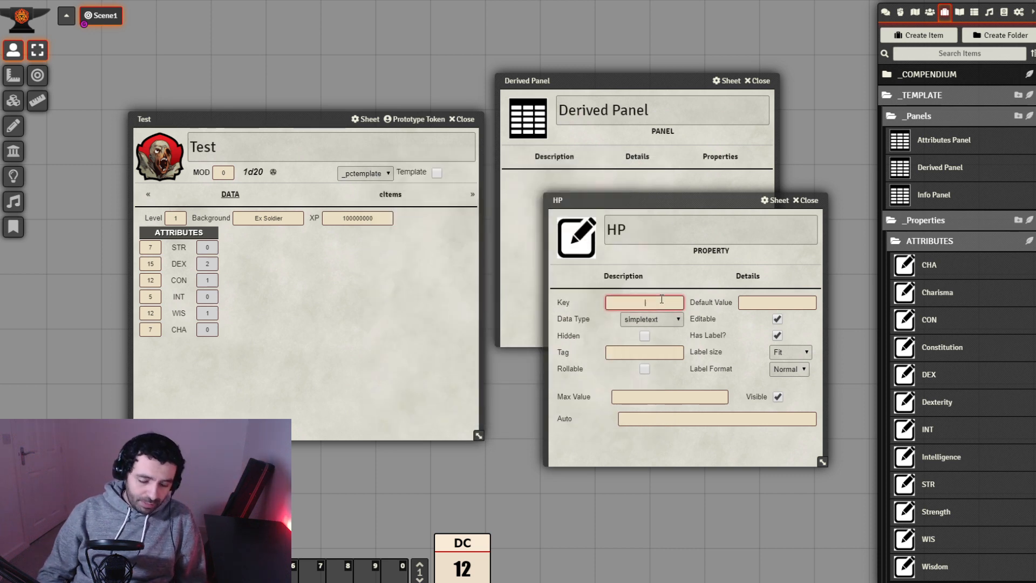
pyautogui.write('HP')
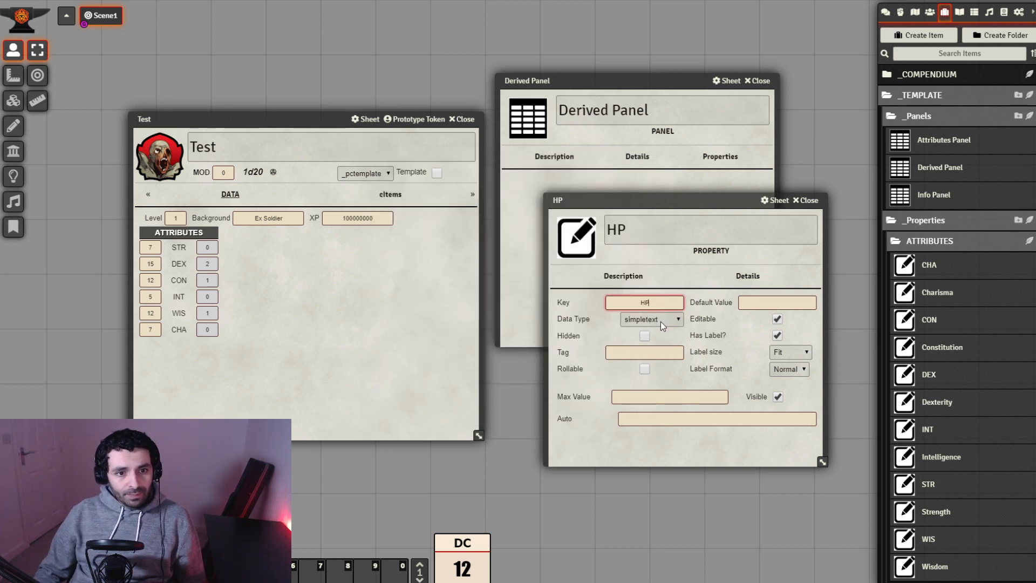
pyautogui.click(661, 322)
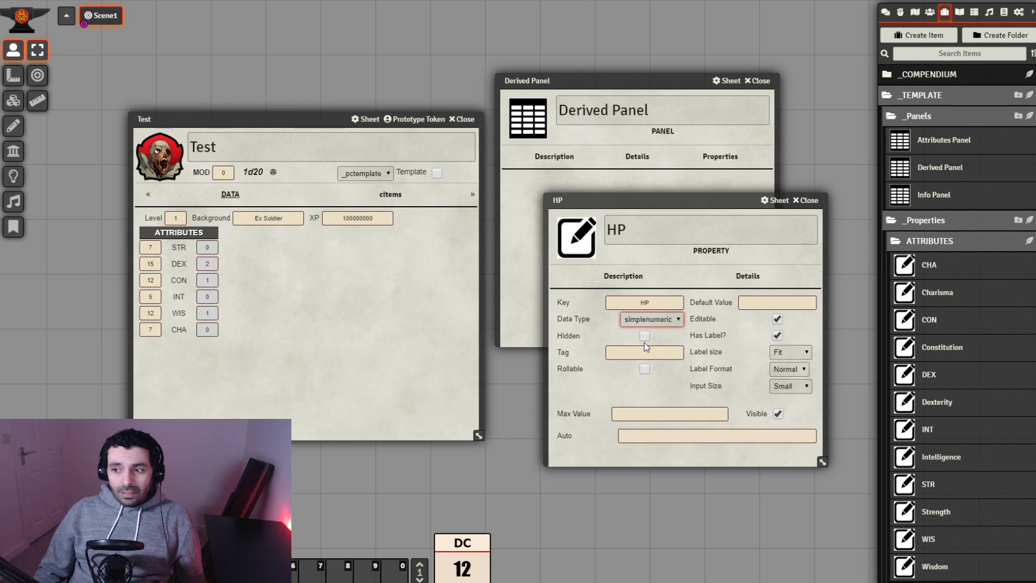
pyautogui.press('Down')
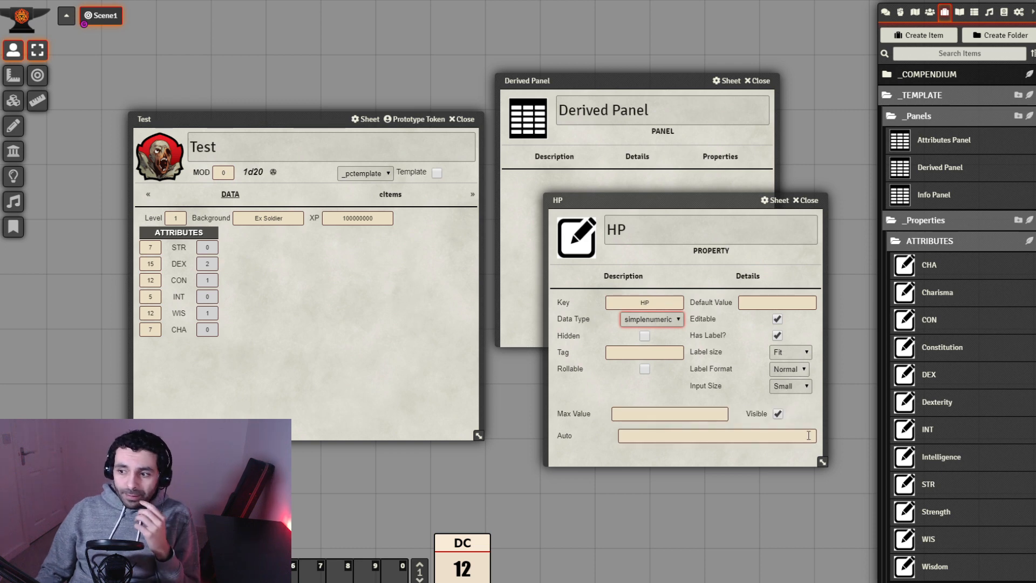
pyautogui.click(658, 353)
pyautogui.write('HP')
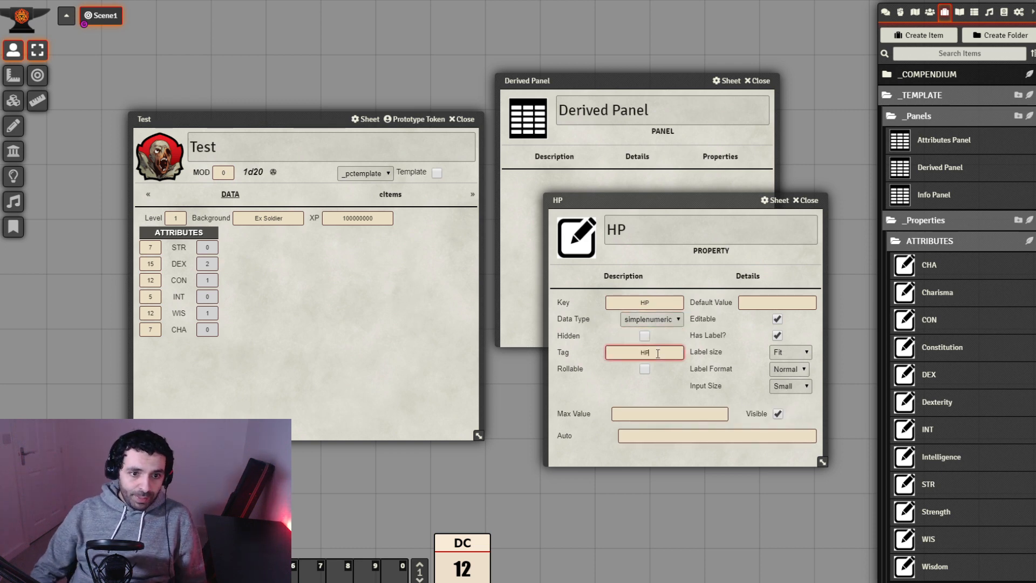
pyautogui.click(606, 382)
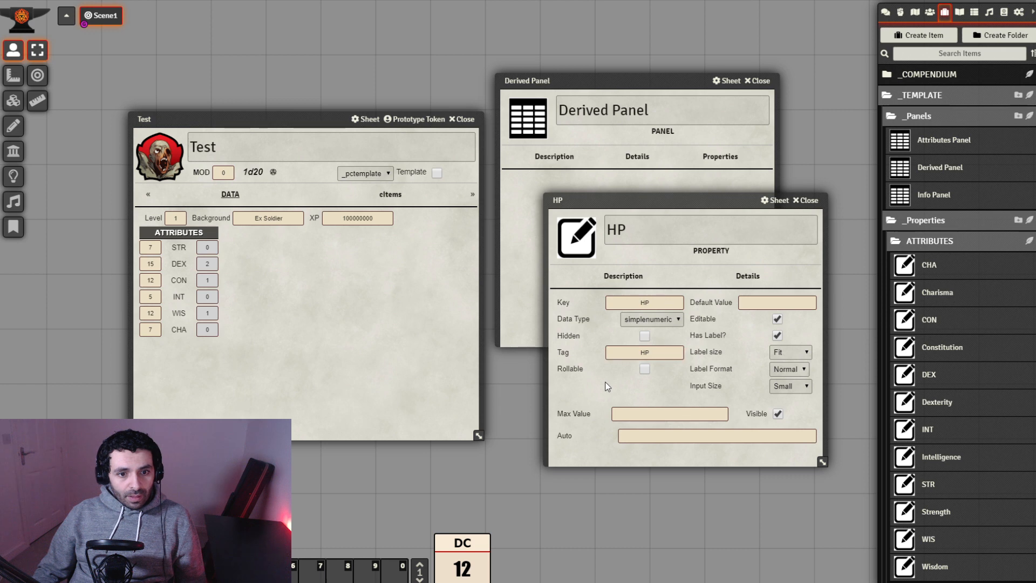
# Give HP a max value and default value of 1, make it non-editable with a Small label, and close its sheet.
pyautogui.click(660, 414)
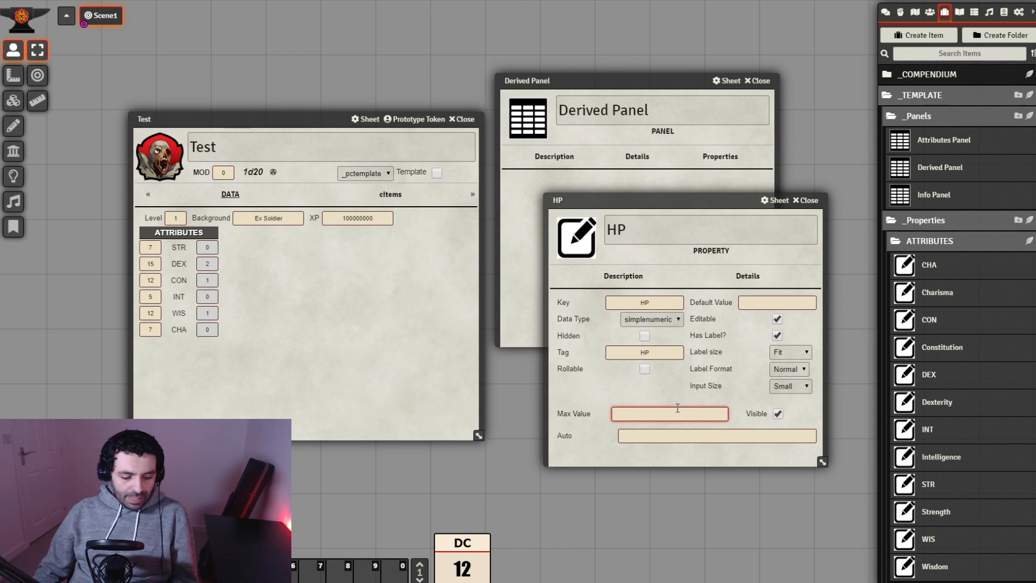
pyautogui.write('1')
pyautogui.press('Return')
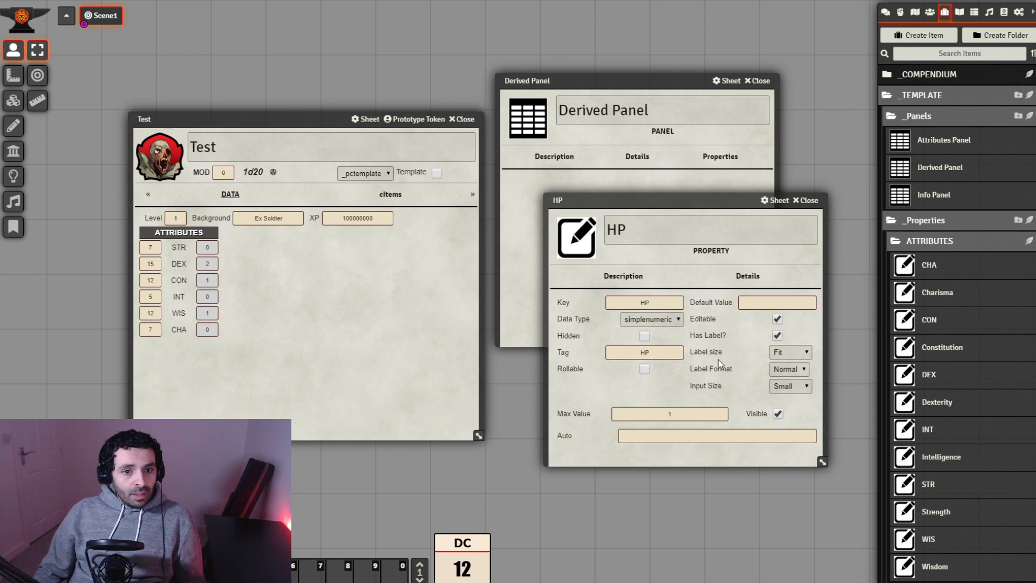
pyautogui.click(790, 305)
pyautogui.write('1')
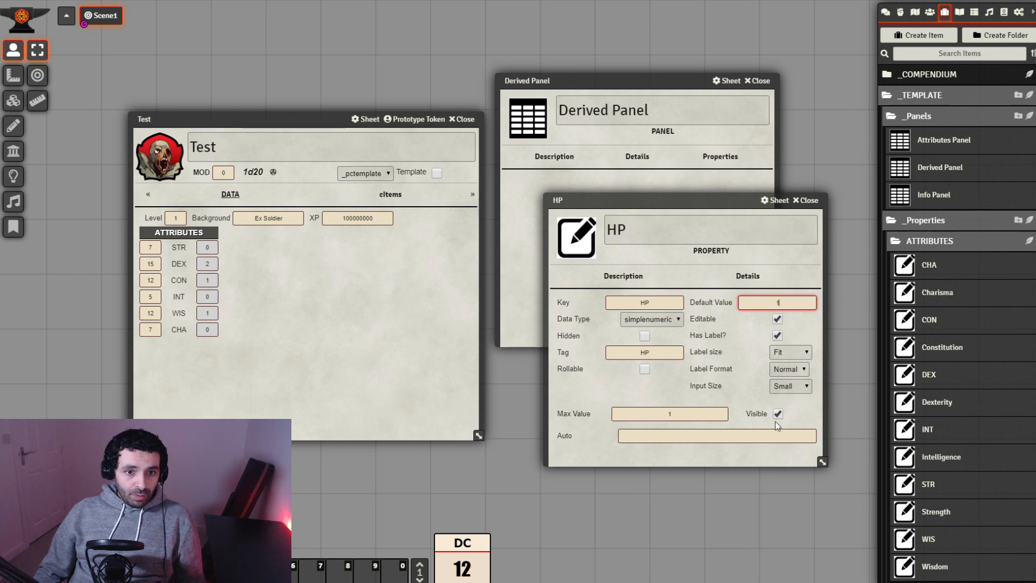
pyautogui.click(670, 413)
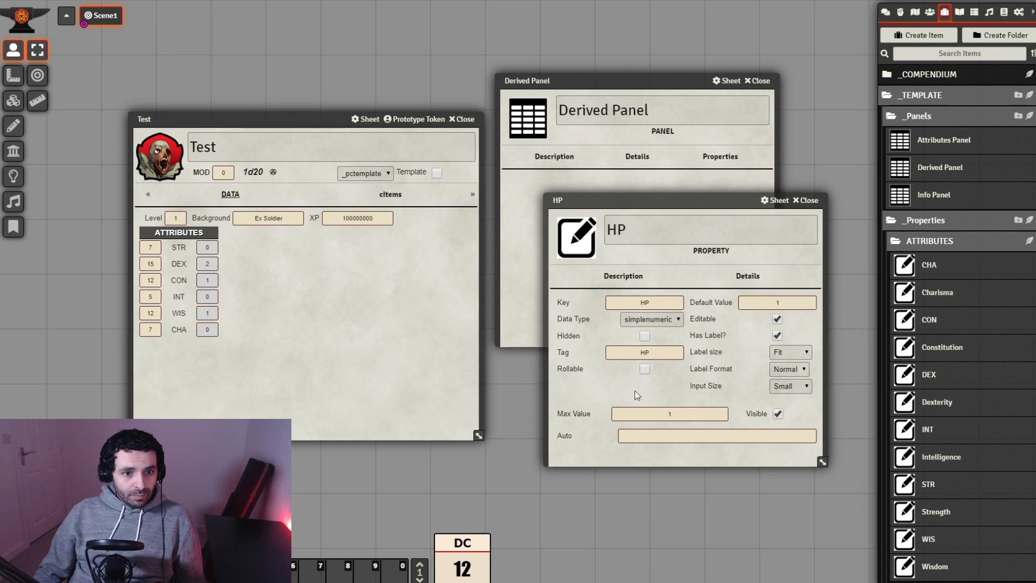
pyautogui.click(781, 321)
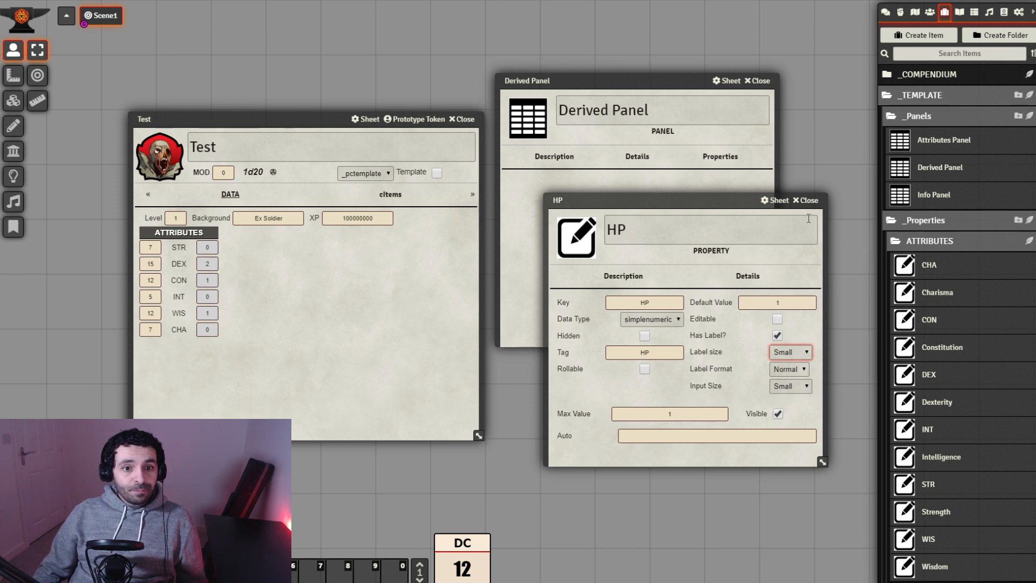
pyautogui.click(806, 201)
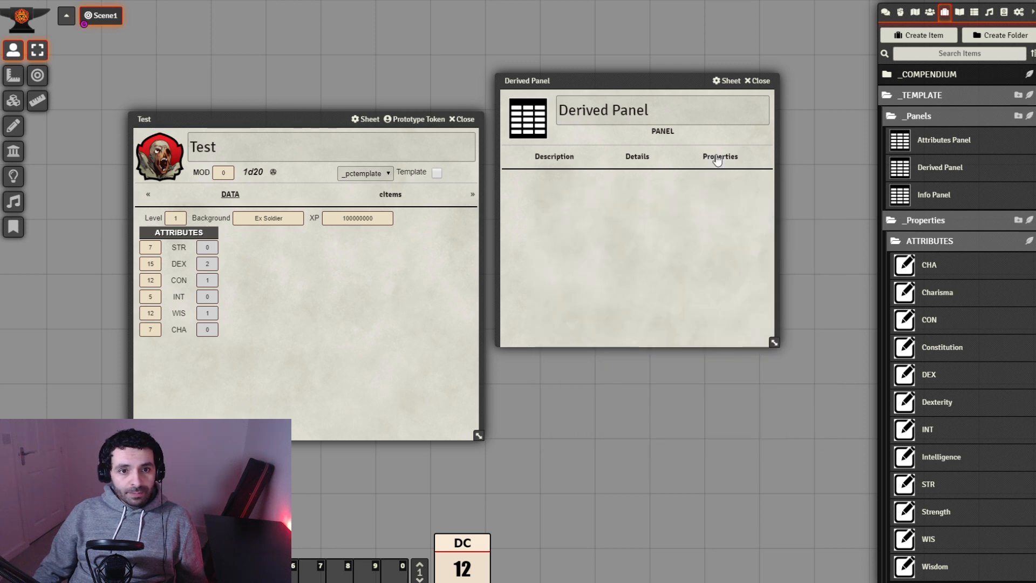
# Collapse the ATTRIBUTES folder and add the HP property to the Derived Panel's properties.
pyautogui.click(924, 244)
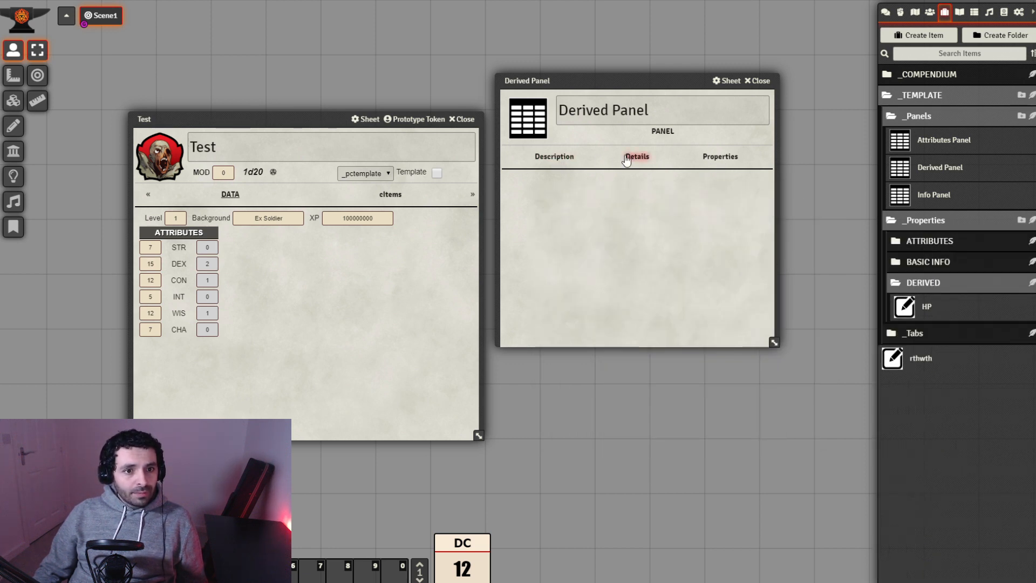
pyautogui.click(630, 157)
pyautogui.click(726, 156)
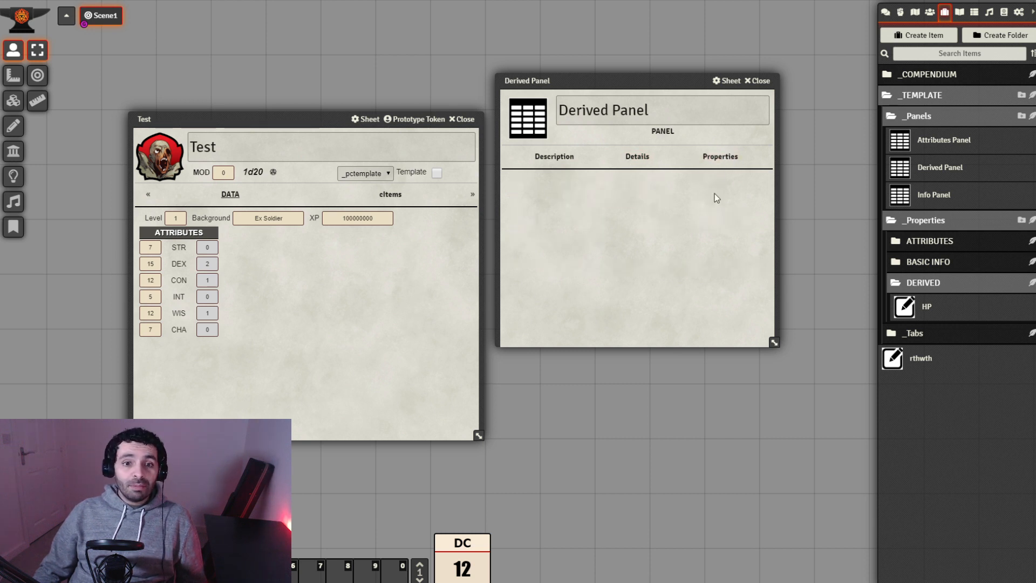
pyautogui.moveTo(929, 312); pyautogui.dragTo(623, 242)
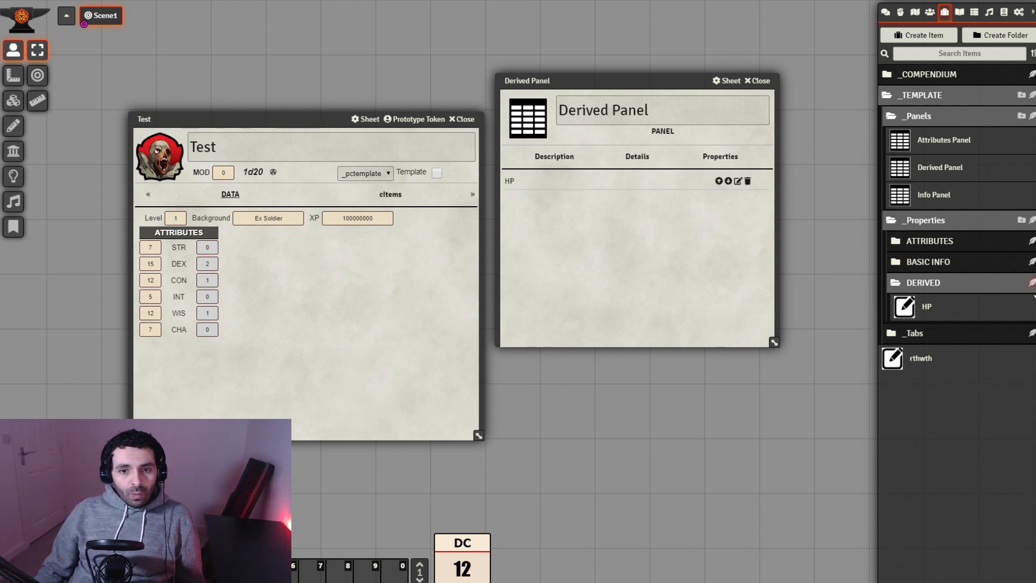
# Create a new property item named MOV in the DERIVED folder.
pyautogui.click(1032, 284)
pyautogui.click(783, 305)
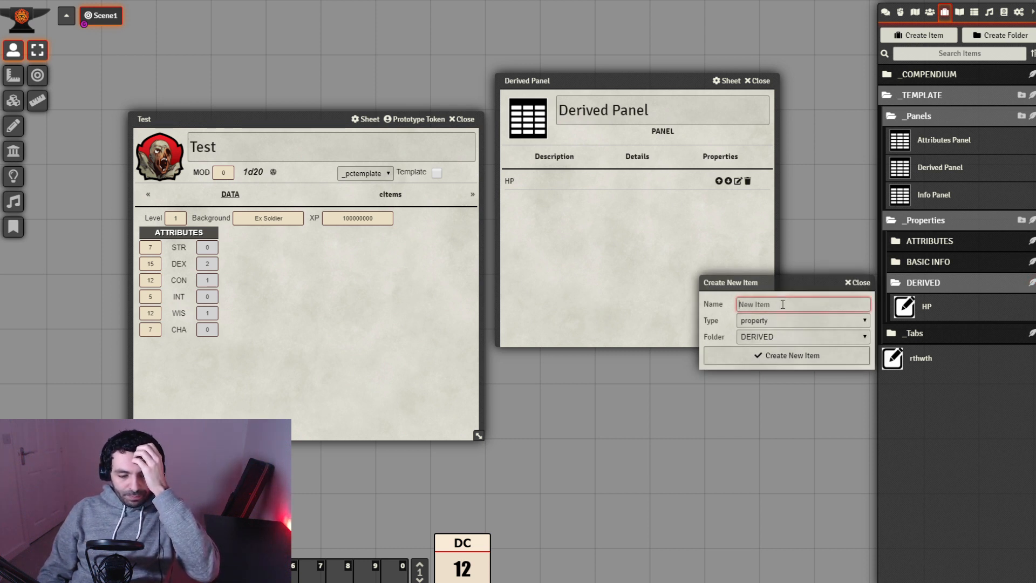
pyautogui.write('MOV')
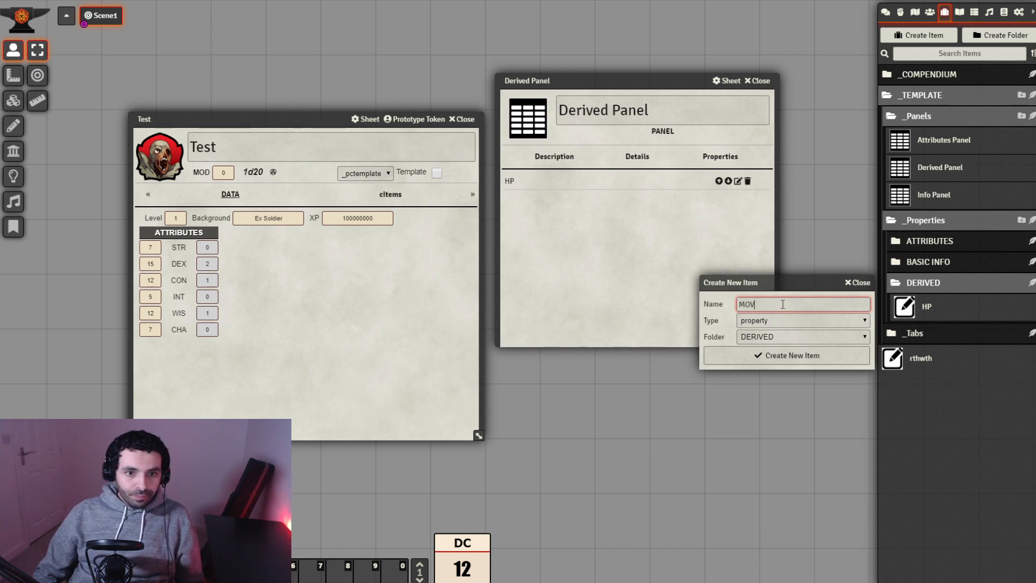
pyautogui.click(811, 356)
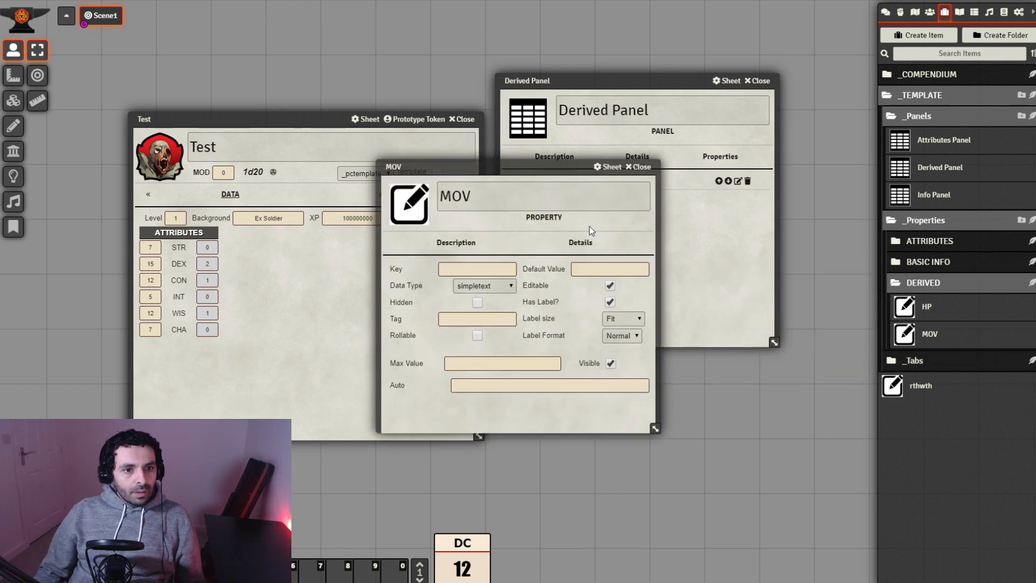
# Set the MOV property's key and tag to MOV and its data type to simplenumeric.
pyautogui.moveTo(540, 166); pyautogui.dragTo(701, 269)
pyautogui.click(640, 372)
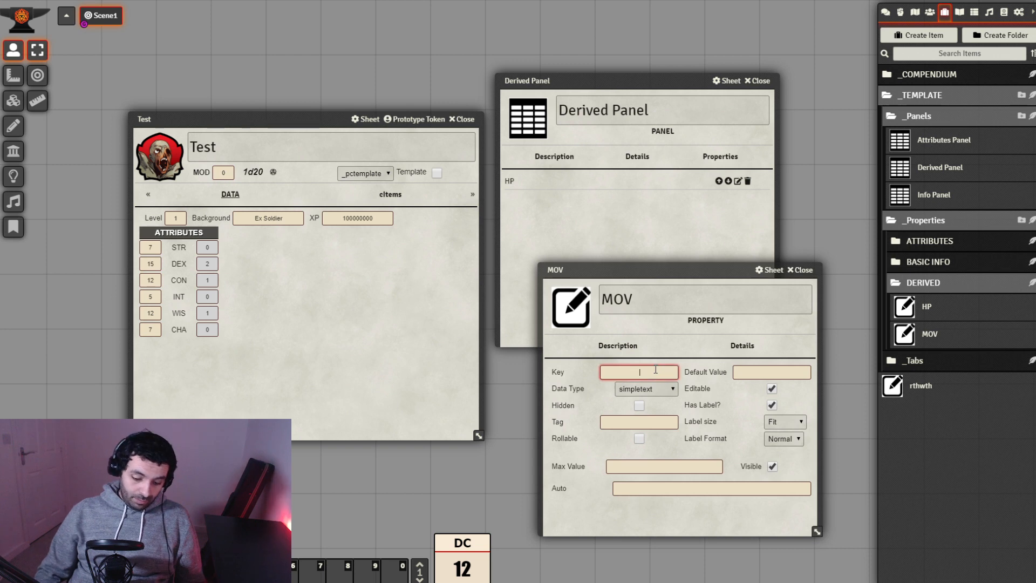
pyautogui.write('MOV')
pyautogui.press('Tab')
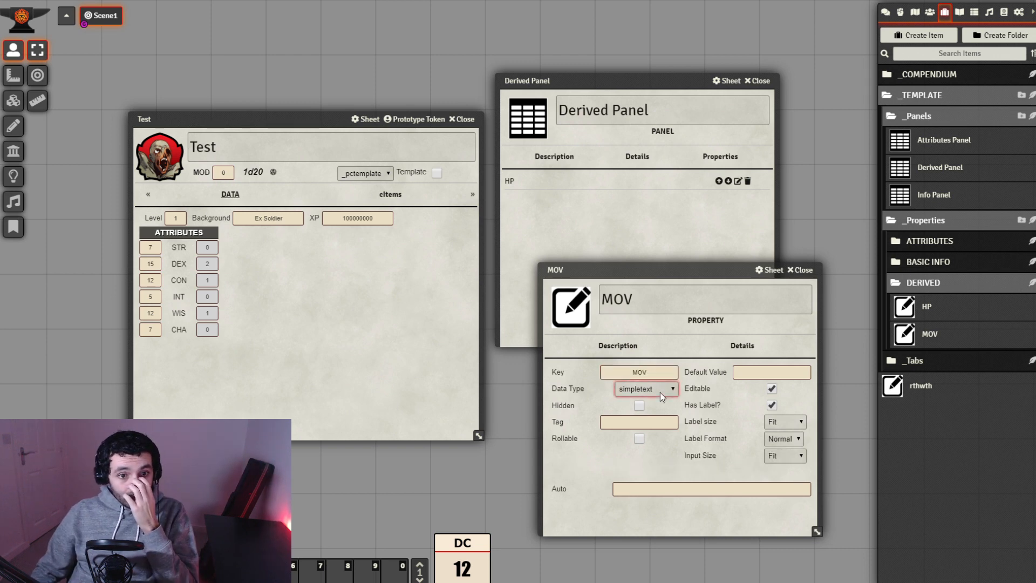
pyautogui.press('Down')
pyautogui.click(648, 420)
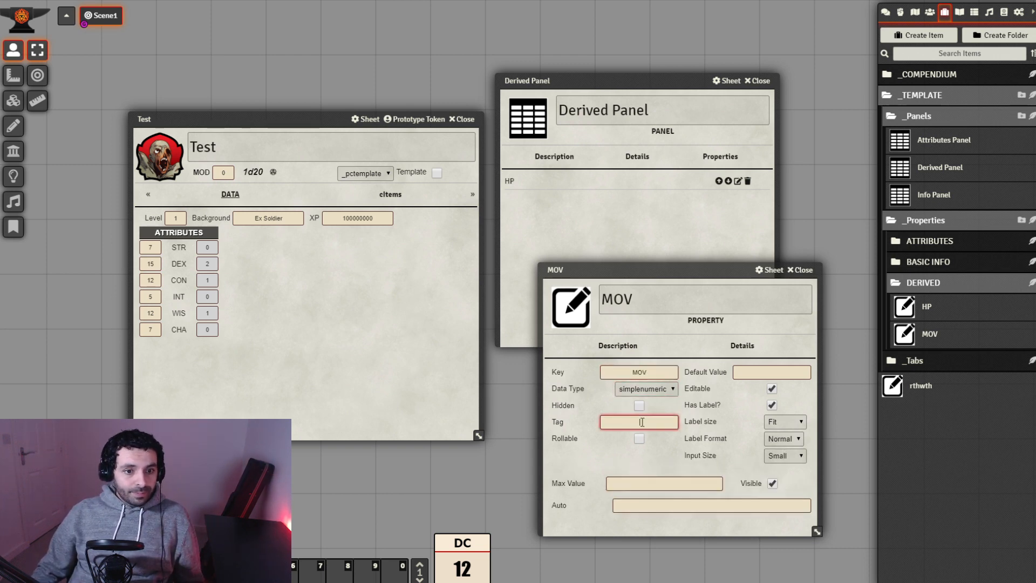
pyautogui.write('MOV')
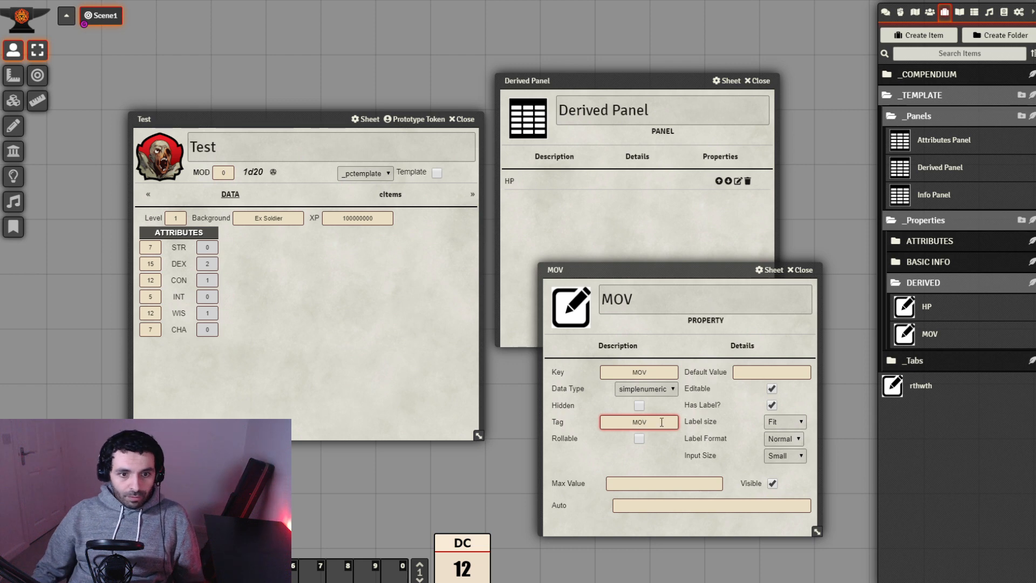
# Set MOV's label size to Small and its default value to 0, and close its sheet.
pyautogui.click(796, 422)
pyautogui.click(786, 444)
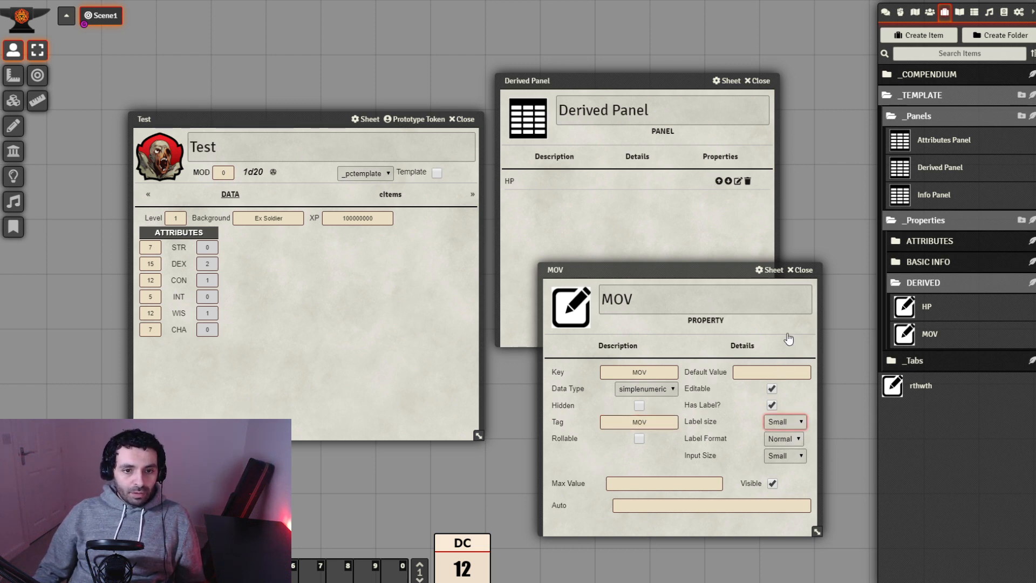
pyautogui.click(777, 371)
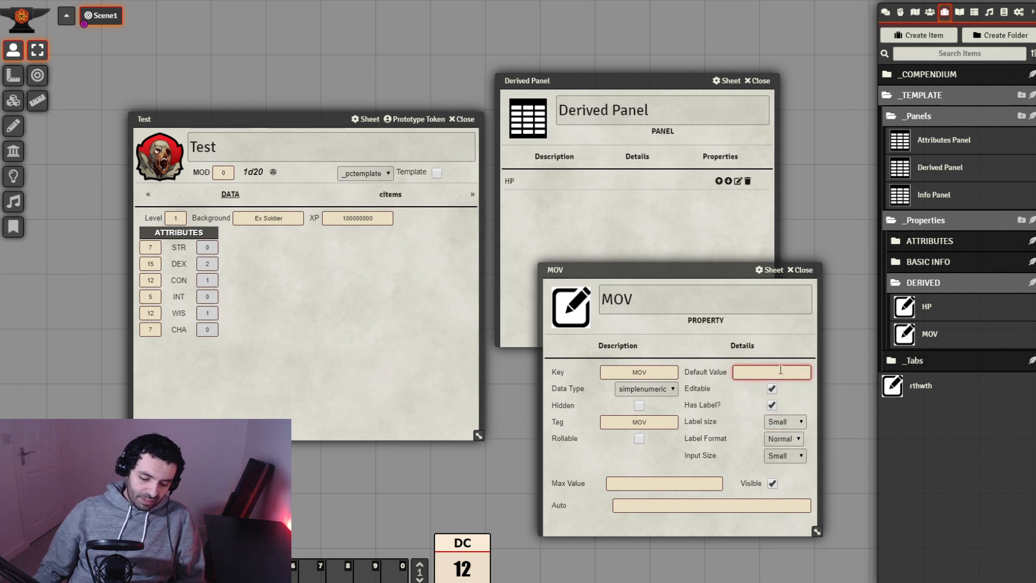
pyautogui.write('0')
pyautogui.click(778, 532)
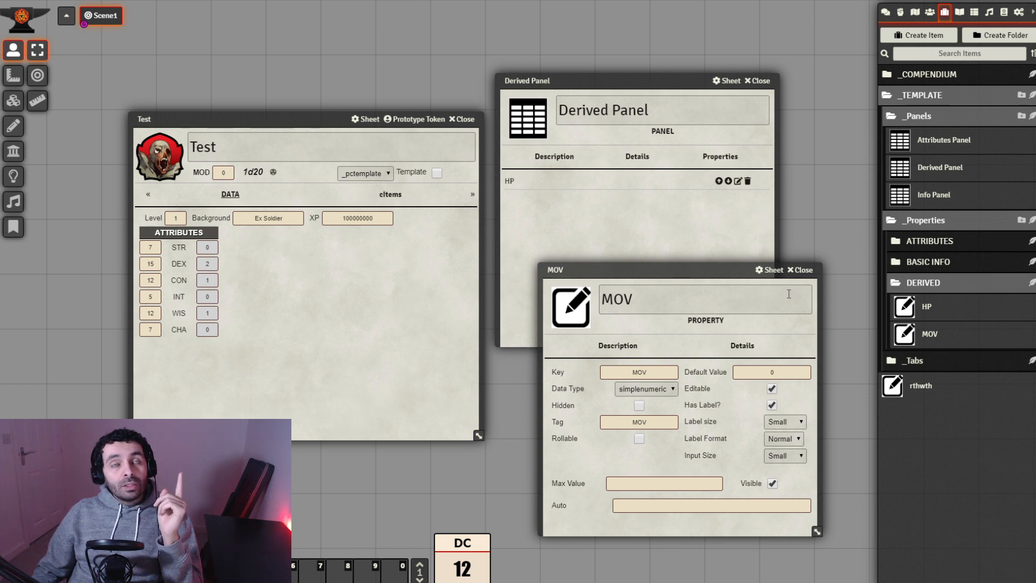
pyautogui.click(807, 270)
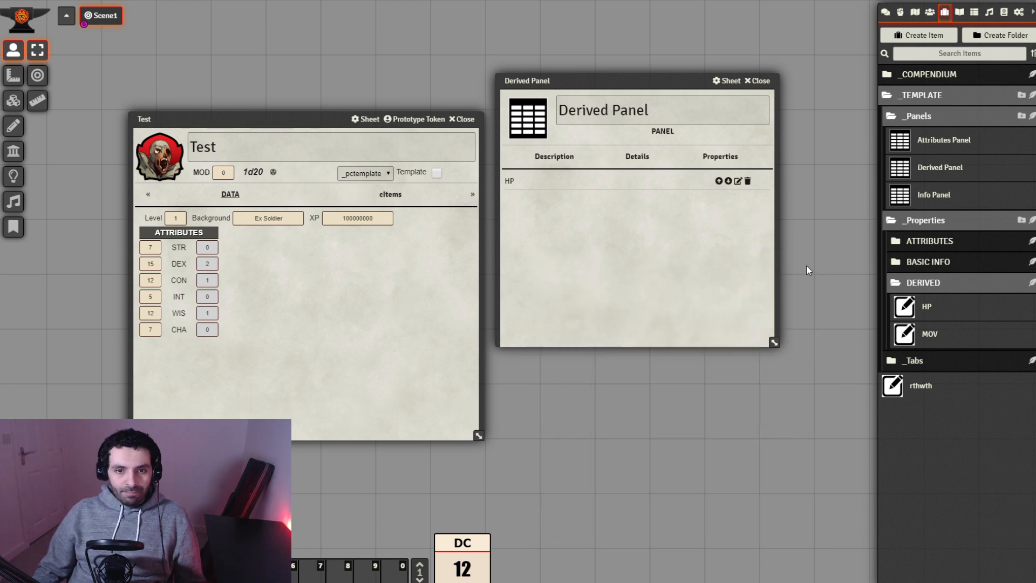
# Add the MOV property to the Derived Panel and check the panel's column setting.
pyautogui.moveTo(957, 330); pyautogui.dragTo(631, 265)
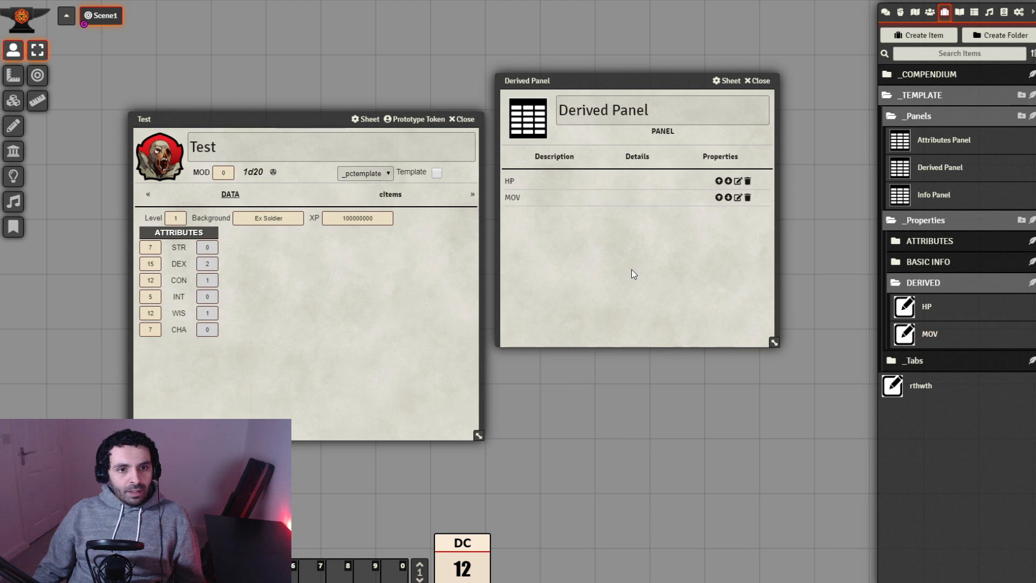
pyautogui.click(637, 158)
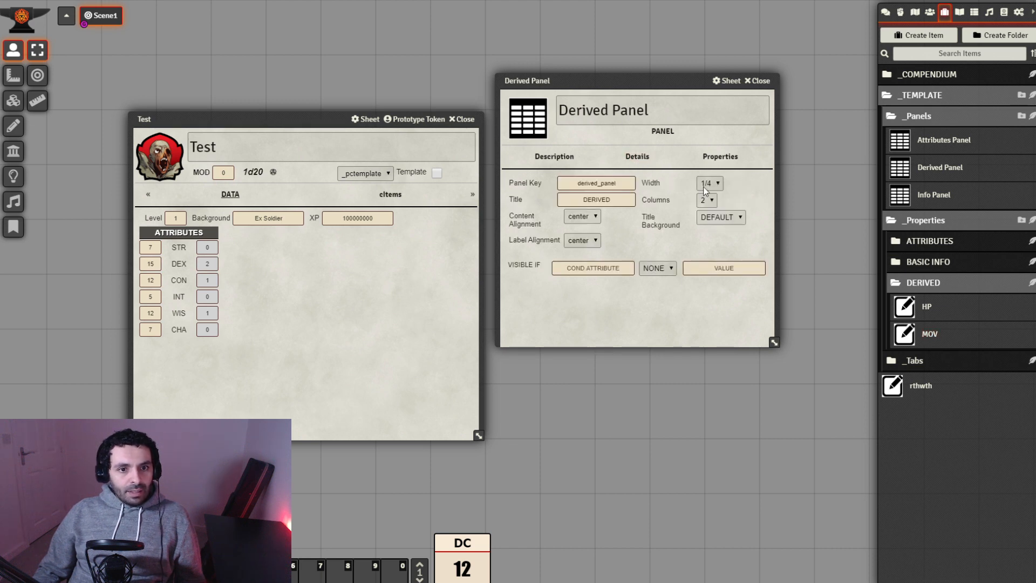
pyautogui.click(713, 201)
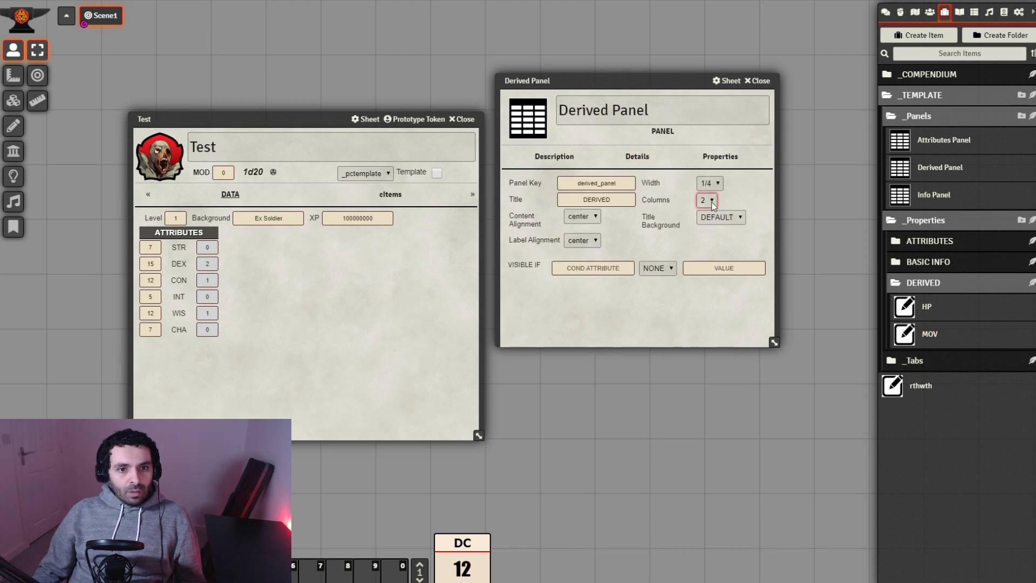
pyautogui.click(724, 157)
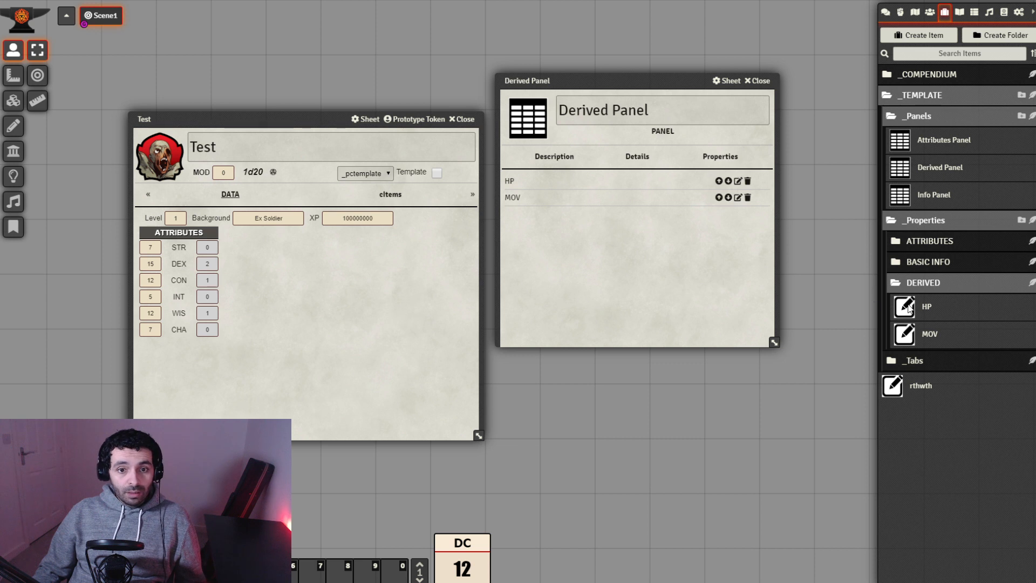
# Create a new property item named AC in the DERIVED folder.
pyautogui.click(1032, 283)
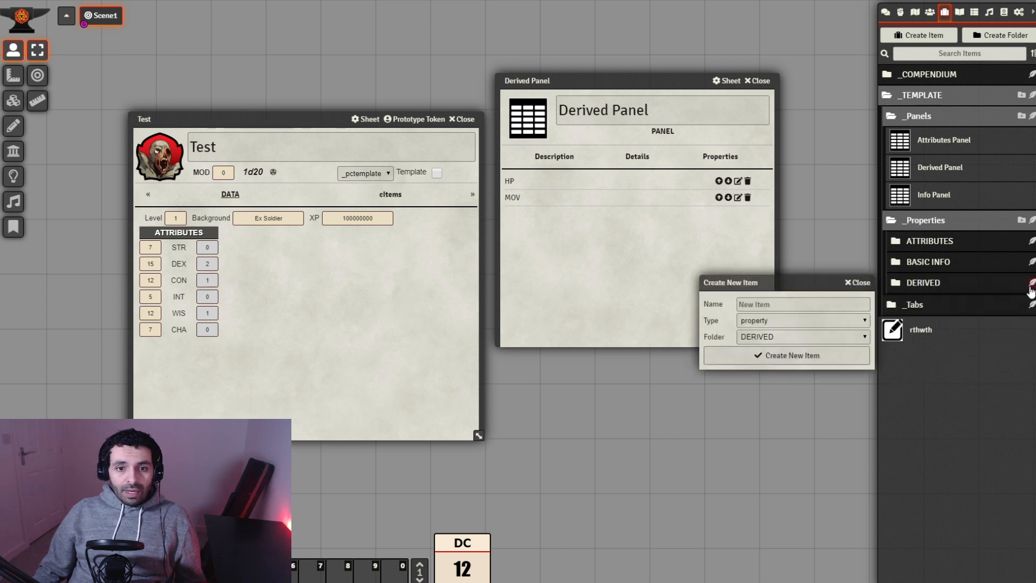
pyautogui.click(999, 284)
pyautogui.click(840, 303)
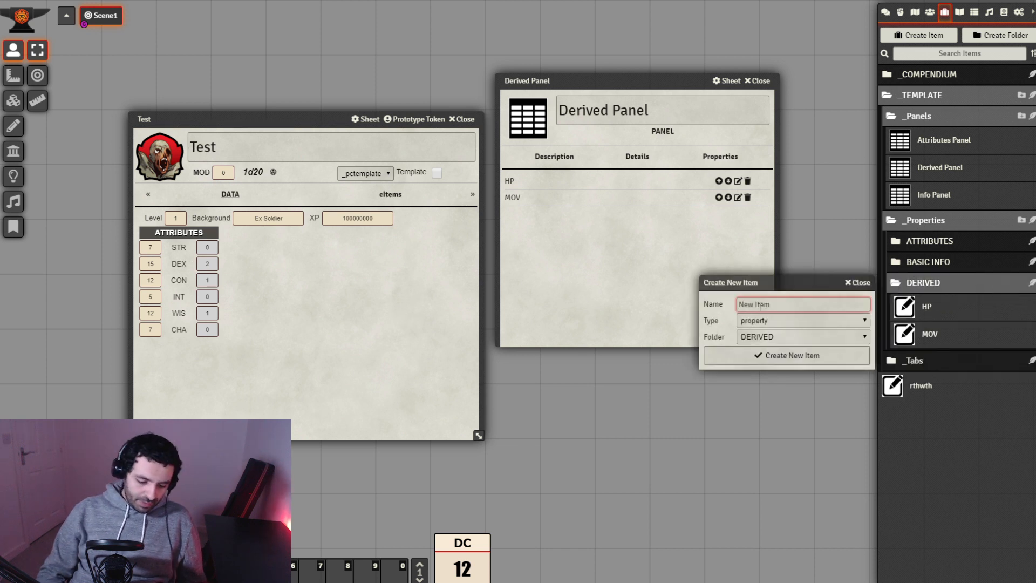
pyautogui.write('AC')
pyautogui.click(791, 352)
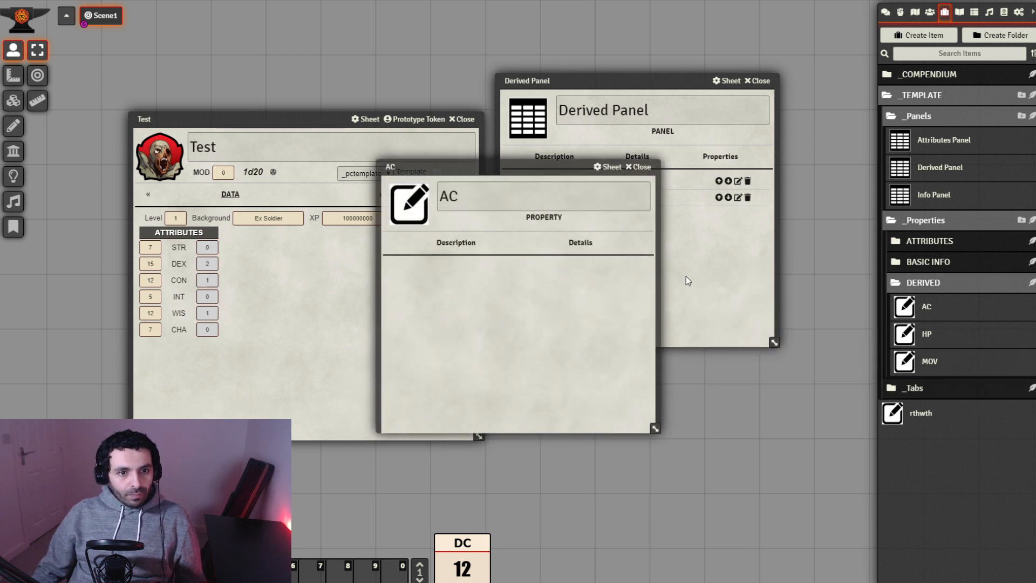
pyautogui.moveTo(526, 164); pyautogui.dragTo(663, 234)
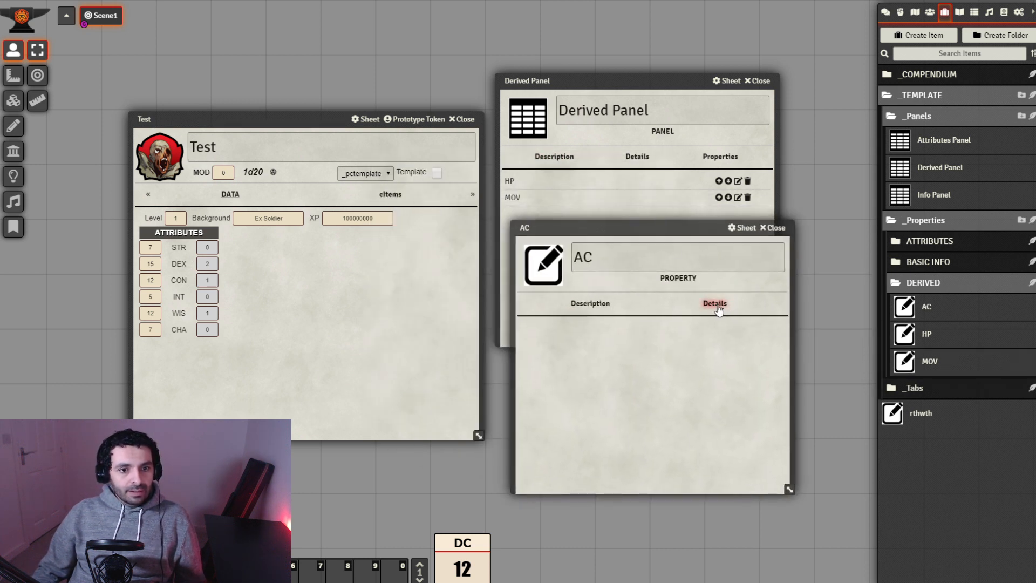
# Set the AC property's key and tag to AC and its data type to simplenumeric.
pyautogui.click(717, 305)
pyautogui.click(633, 328)
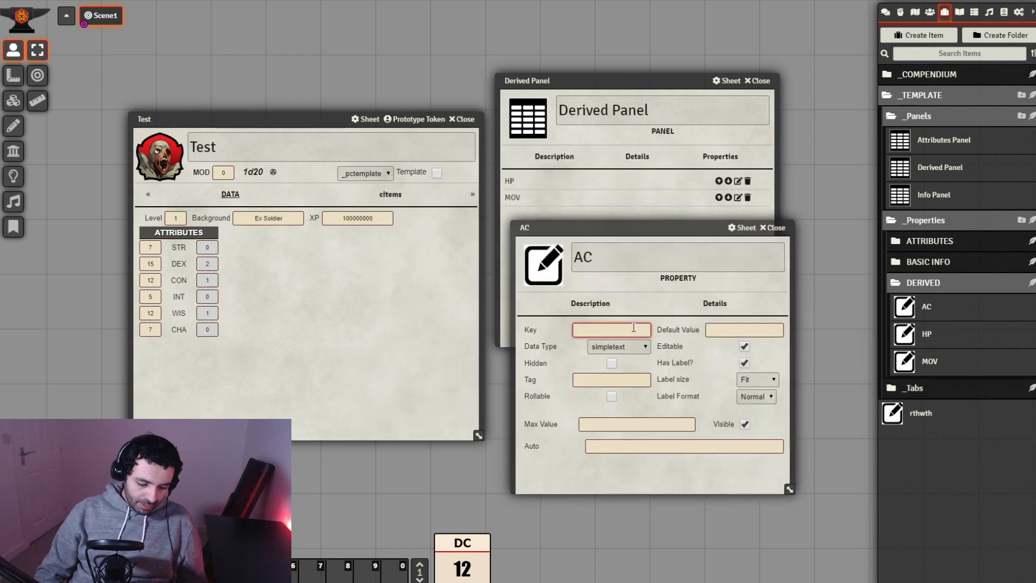
pyautogui.write('AC')
pyautogui.click(639, 347)
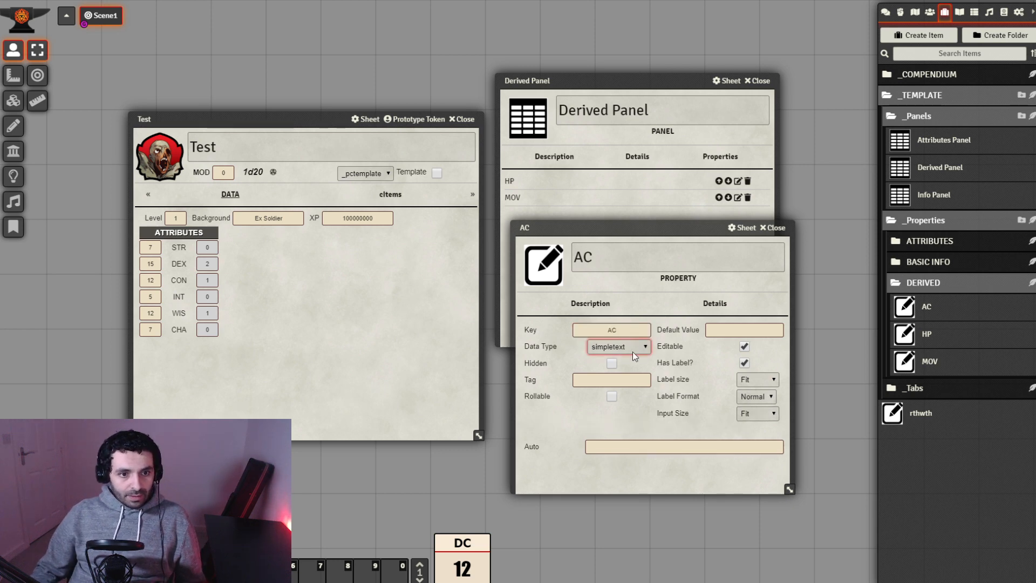
pyautogui.click(623, 367)
pyautogui.click(625, 380)
pyautogui.write('AC')
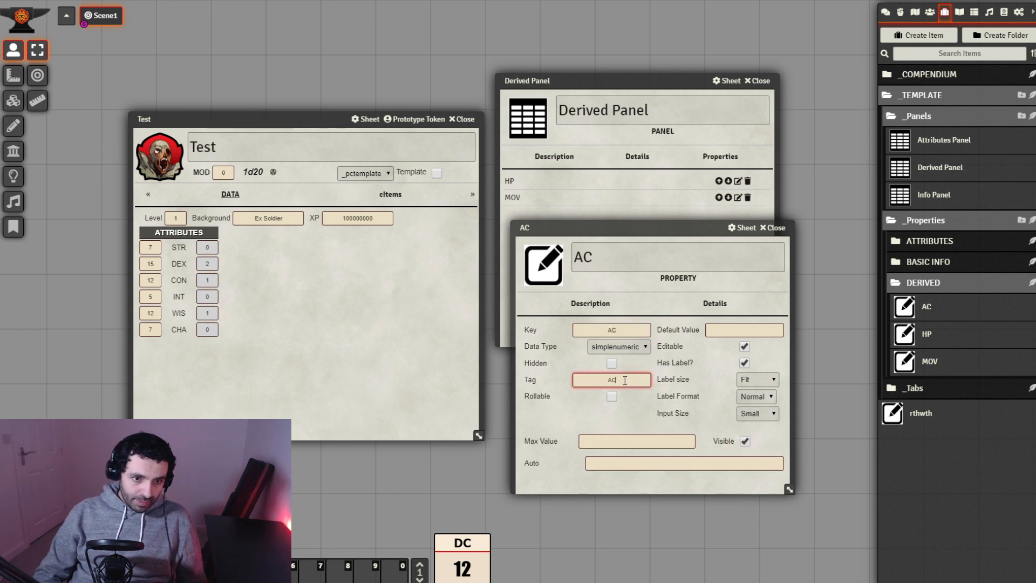
# Set AC's label size to Small and its default value to 10.
pyautogui.click(757, 380)
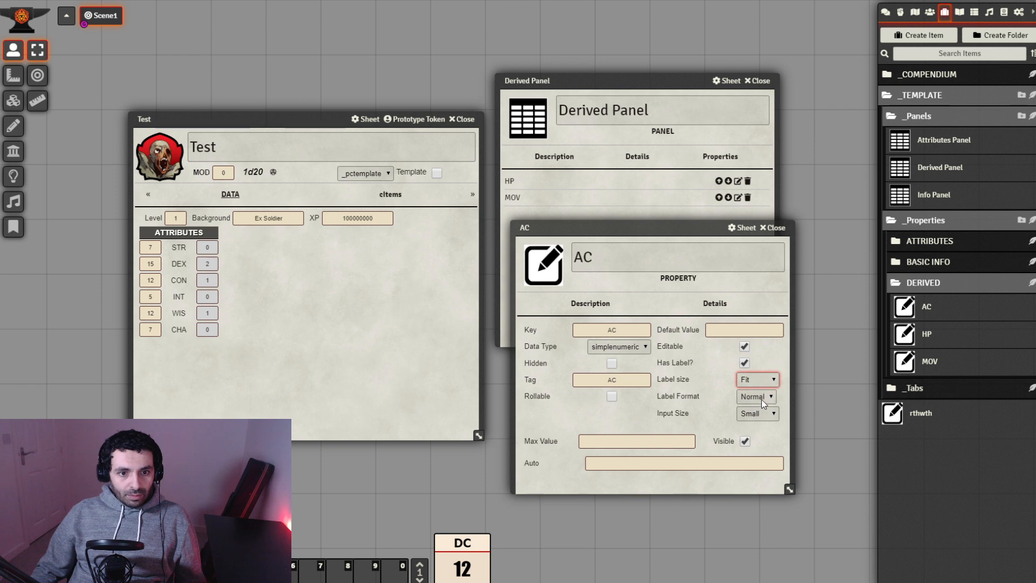
pyautogui.click(763, 400)
pyautogui.click(750, 328)
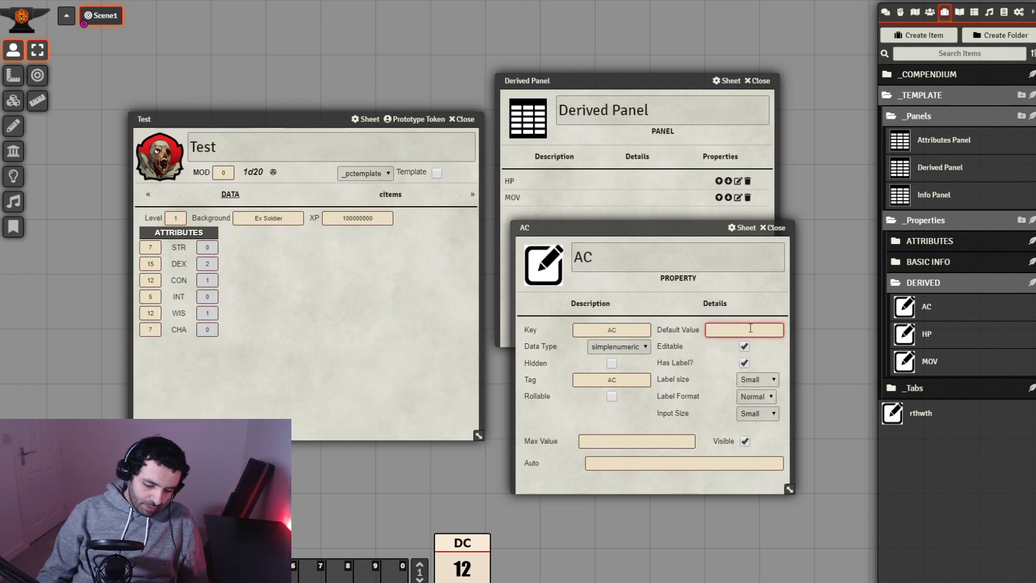
pyautogui.write('10')
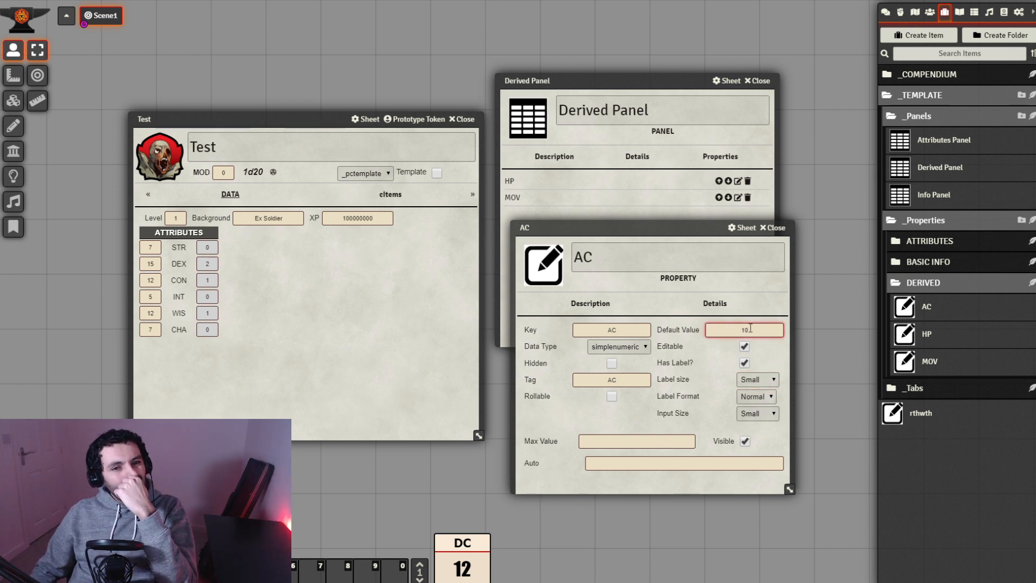
pyautogui.click(757, 478)
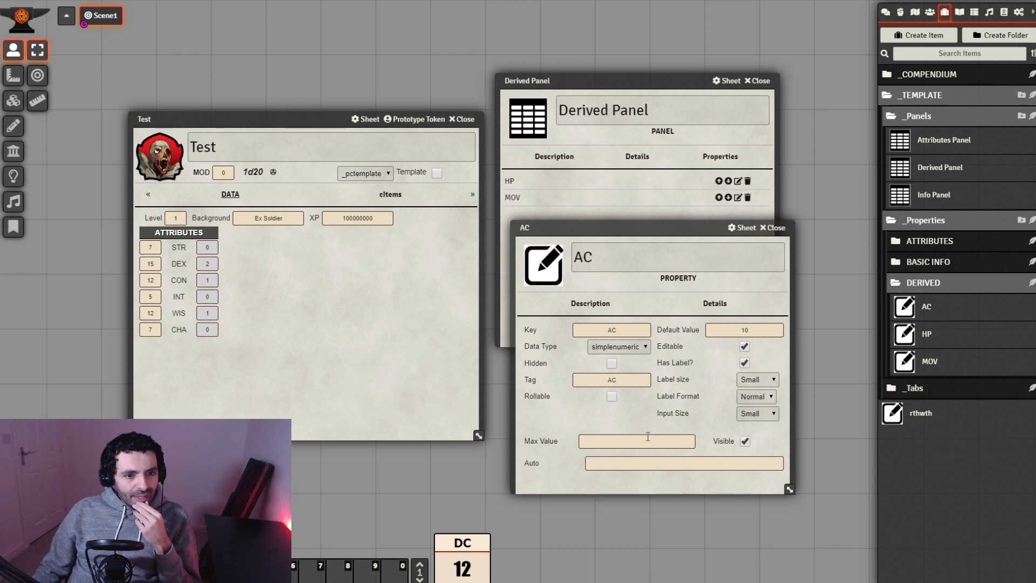
# Set AC's Auto formula to 10 + @{DEX}, and add the AC property to the Derived Panel.
pyautogui.click(654, 462)
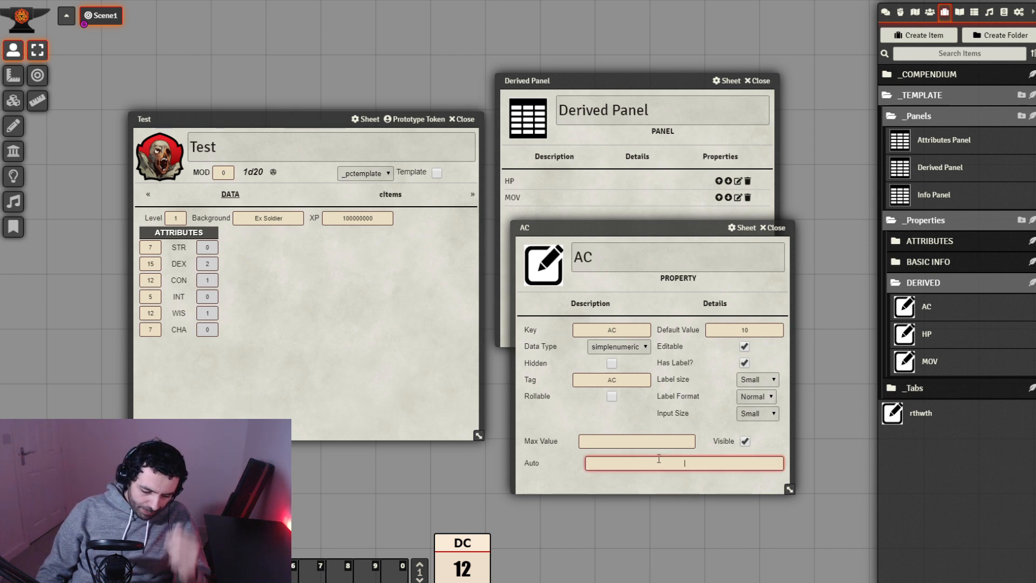
pyautogui.write('10 +')
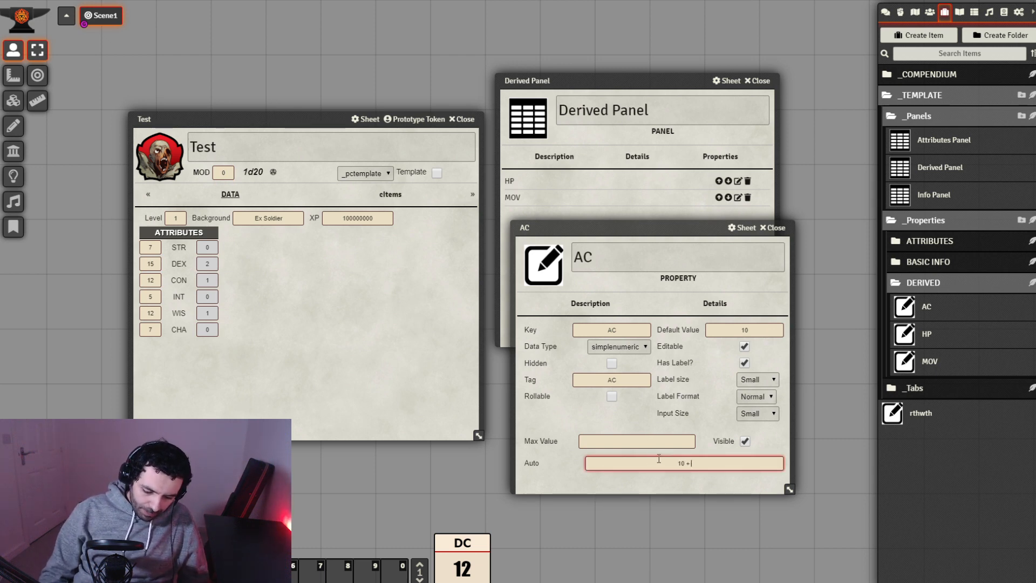
pyautogui.write(' @{}')
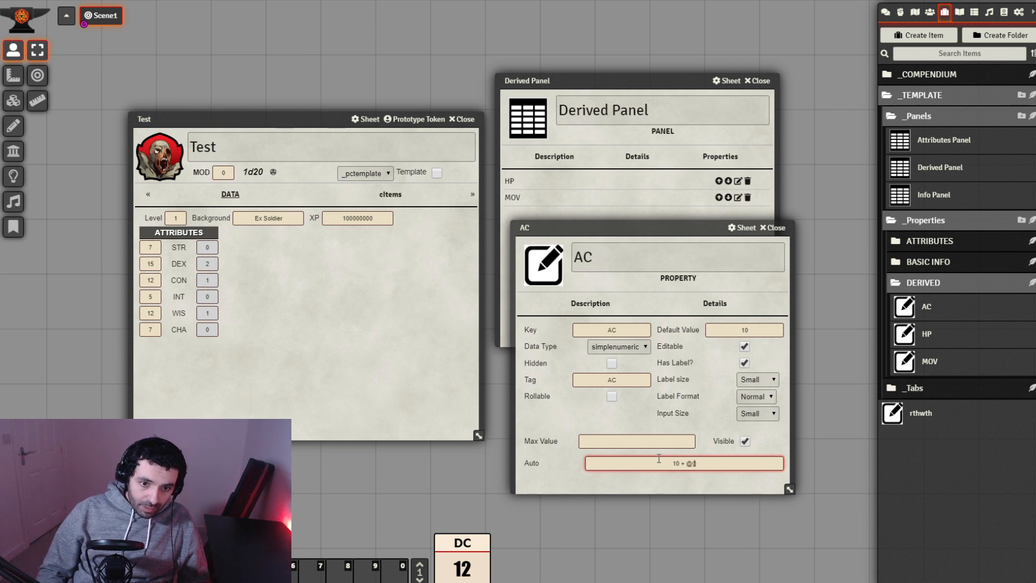
pyautogui.write('DEX')
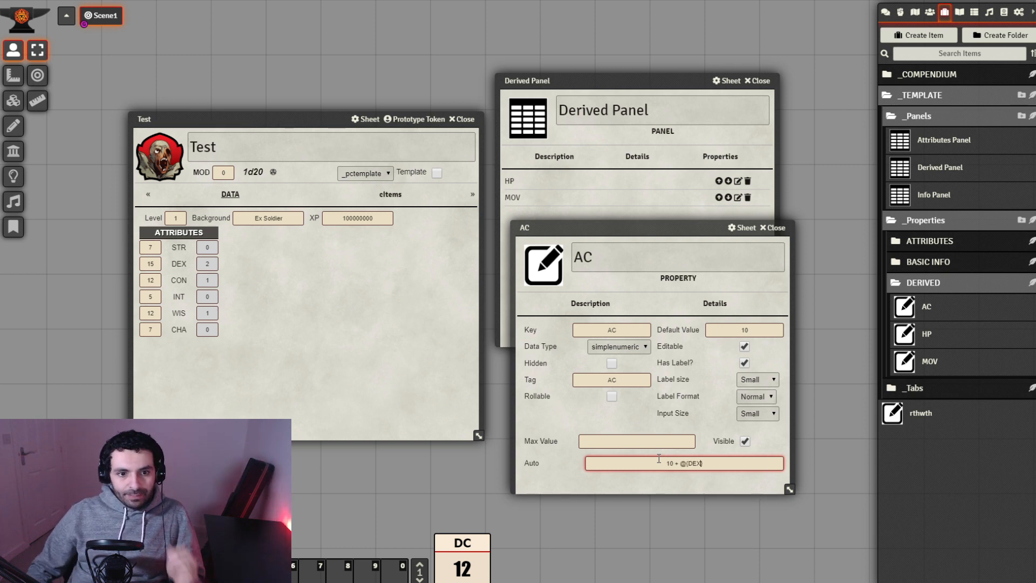
pyautogui.click(656, 484)
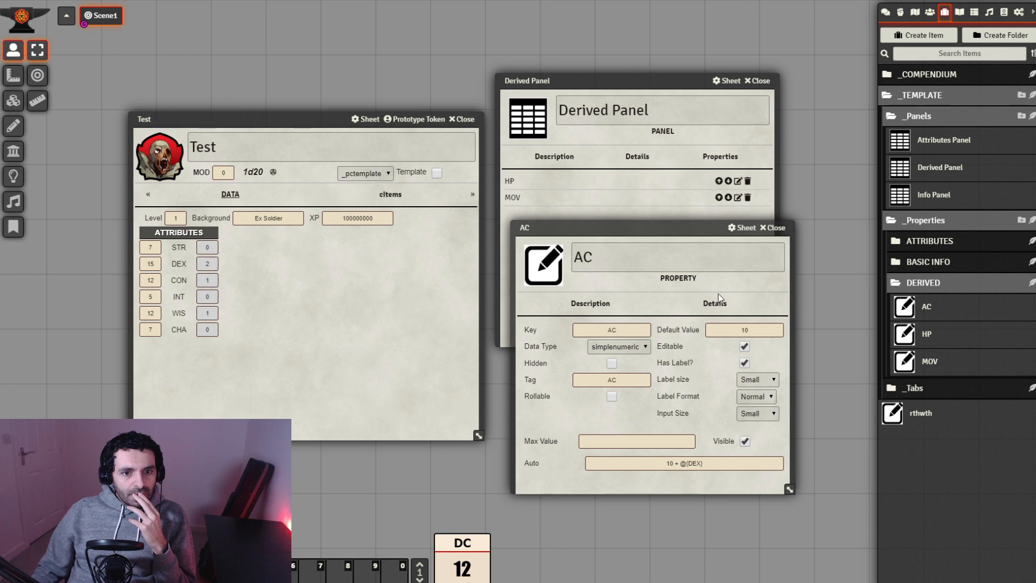
pyautogui.click(778, 231)
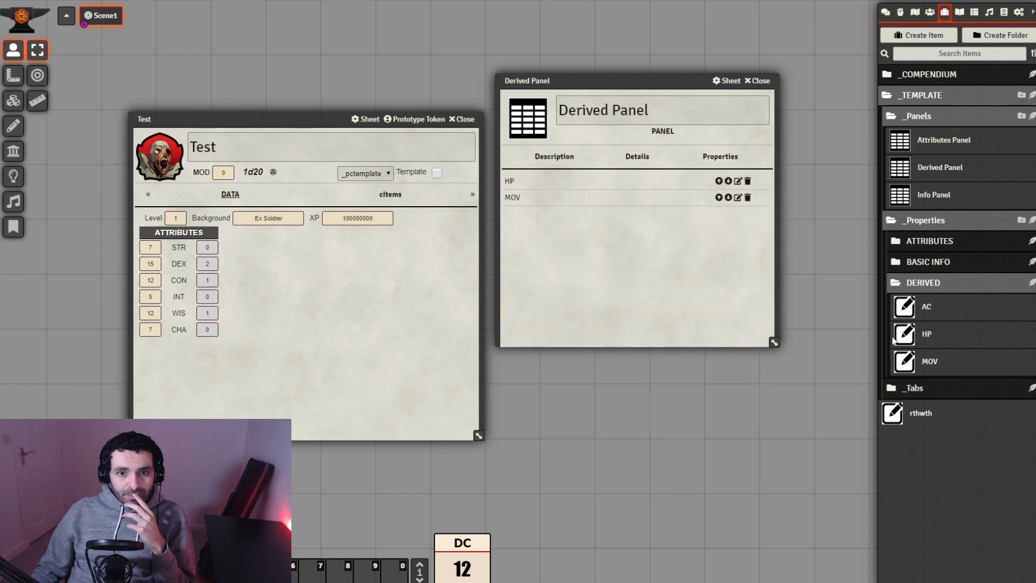
pyautogui.moveTo(628, 270); pyautogui.dragTo(626, 269)
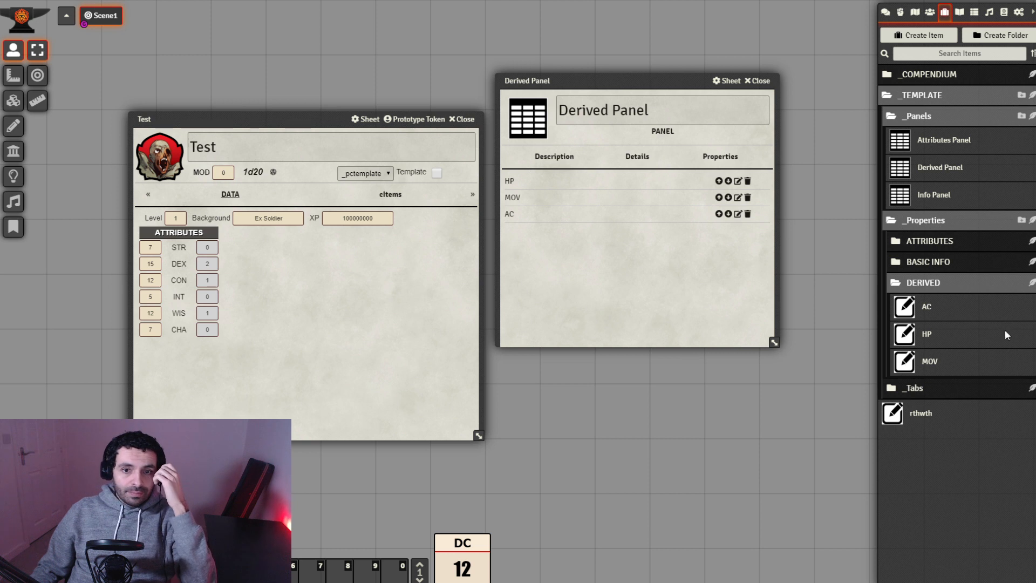
# Create a new property item named ST in the DERIVED folder.
pyautogui.click(1032, 283)
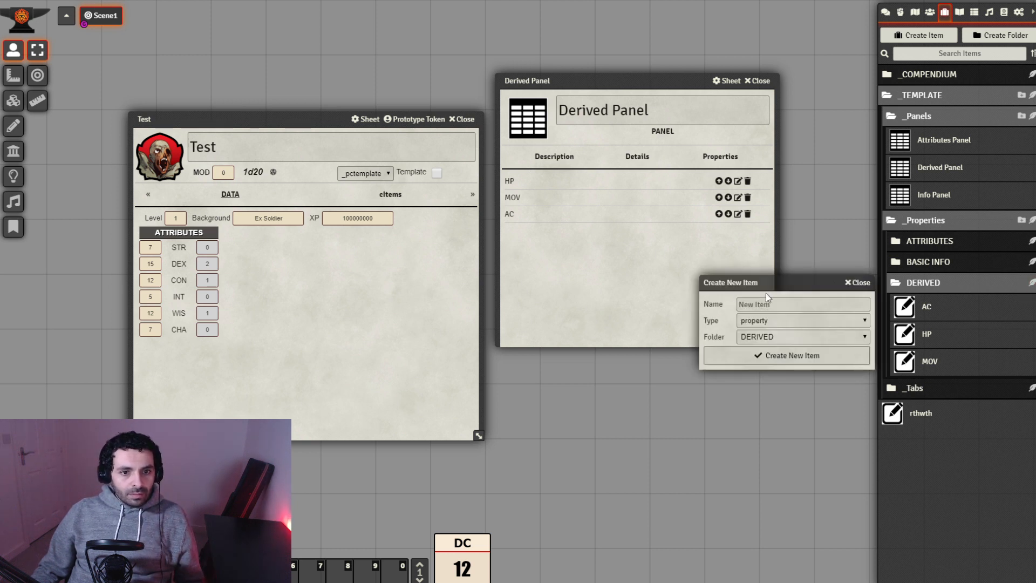
pyautogui.click(777, 303)
pyautogui.write('ST')
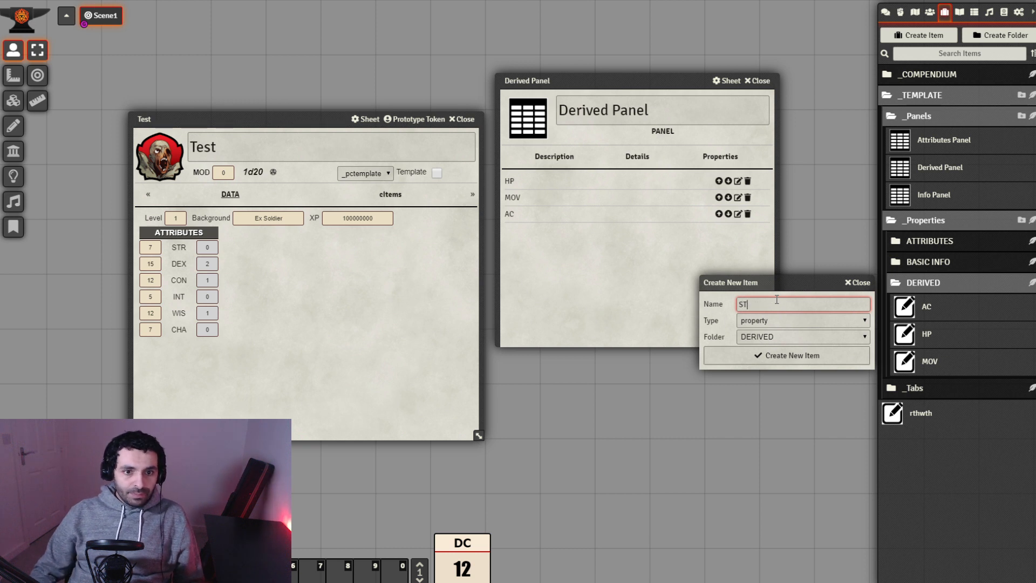
pyautogui.click(790, 354)
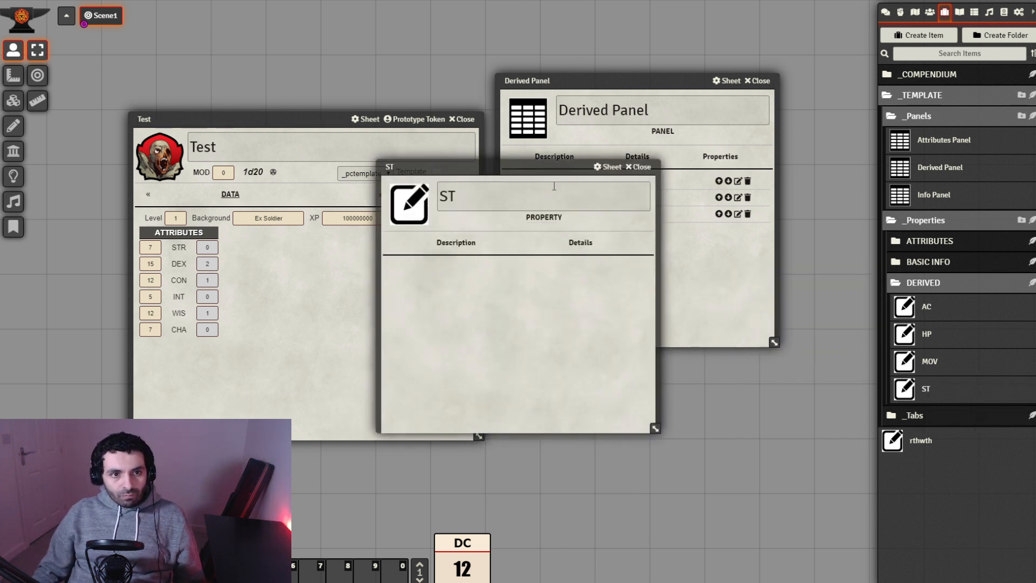
pyautogui.moveTo(554, 167); pyautogui.dragTo(621, 186)
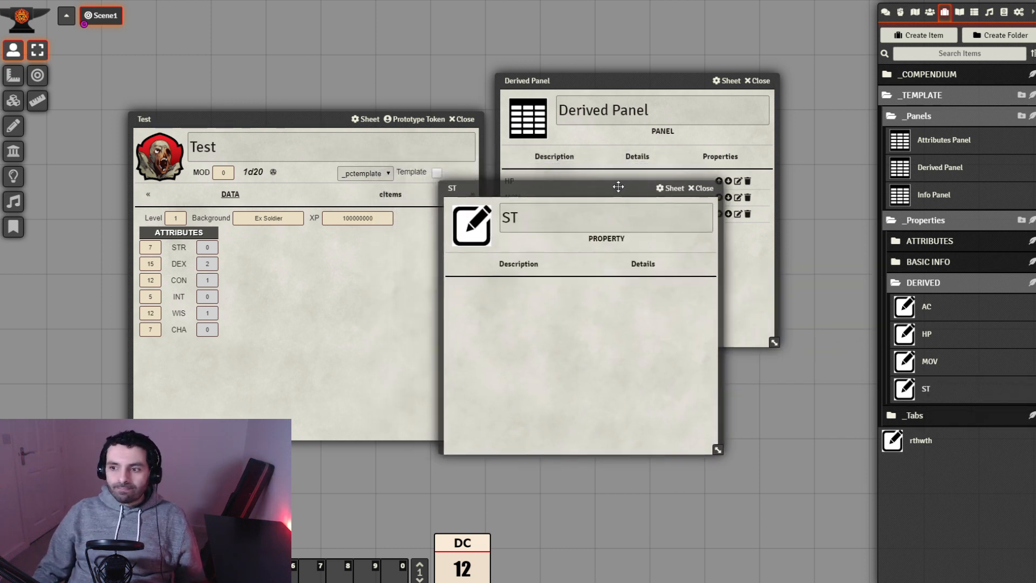
# Set the ST property's key and tag to ST and its data type to simplenumeric.
pyautogui.click(614, 281)
pyautogui.click(548, 289)
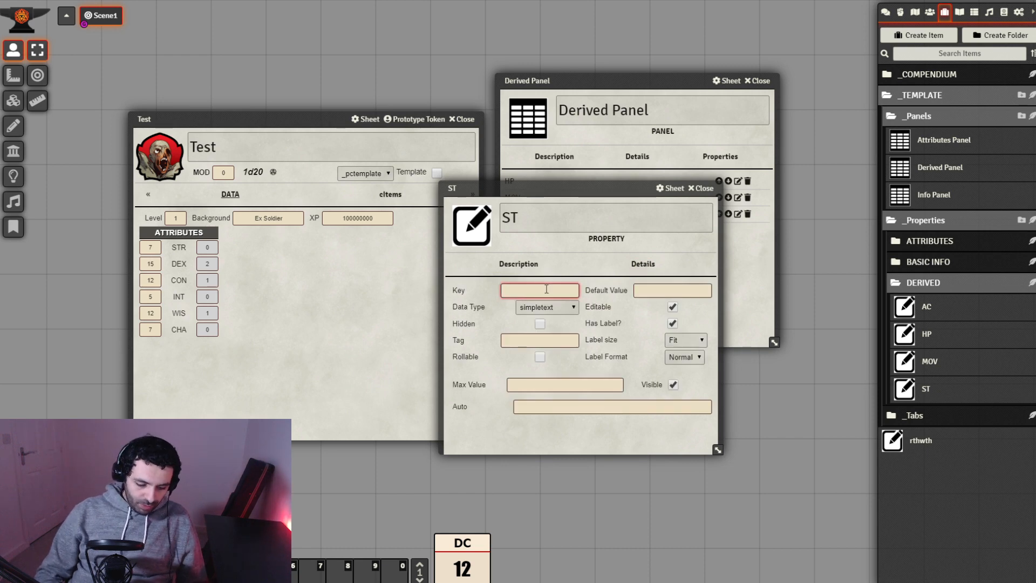
pyautogui.write('ST')
pyautogui.click(561, 307)
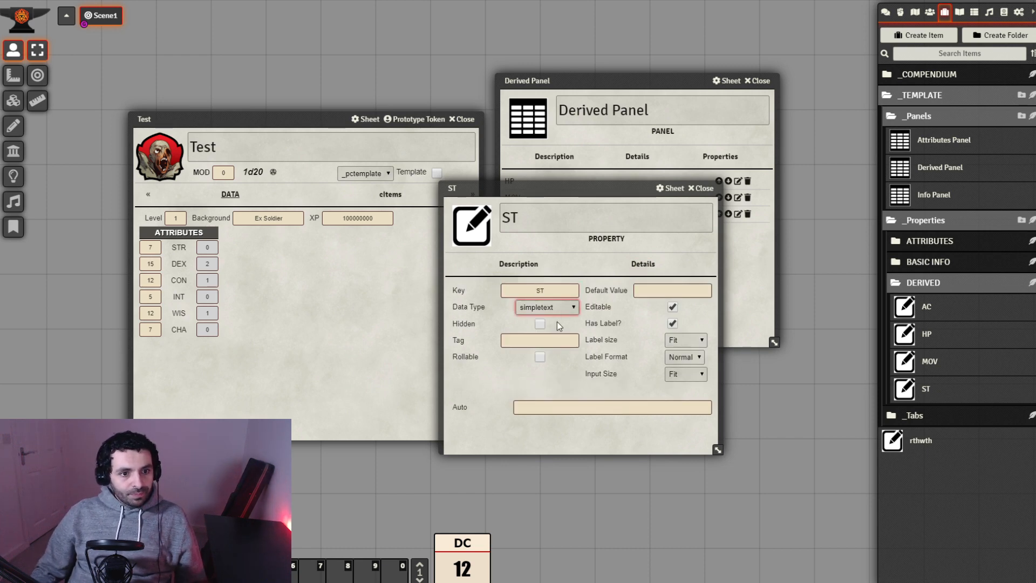
pyautogui.click(553, 328)
pyautogui.click(554, 344)
pyautogui.write('S')
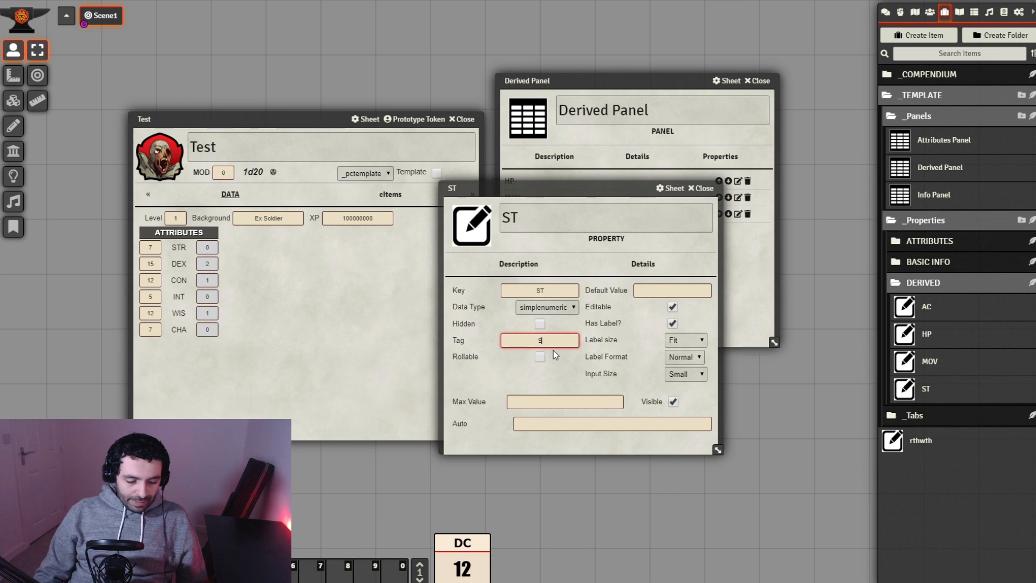
pyautogui.write('T')
# Set ST's label size to Small, leave its default value and Auto formula empty, and close its sheet.
pyautogui.click(700, 340)
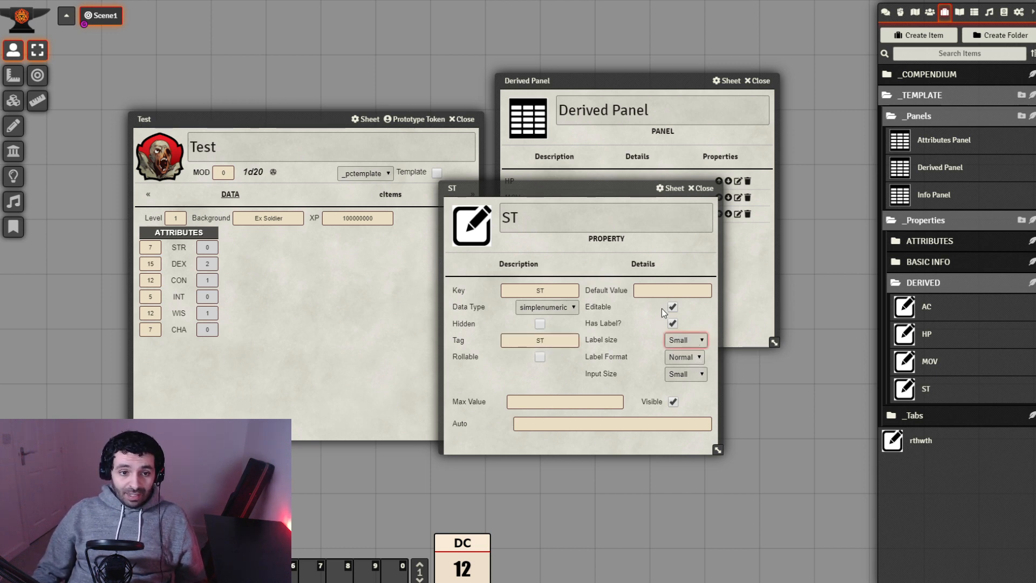
pyautogui.click(675, 292)
pyautogui.moveTo(550, 190); pyautogui.dragTo(647, 259)
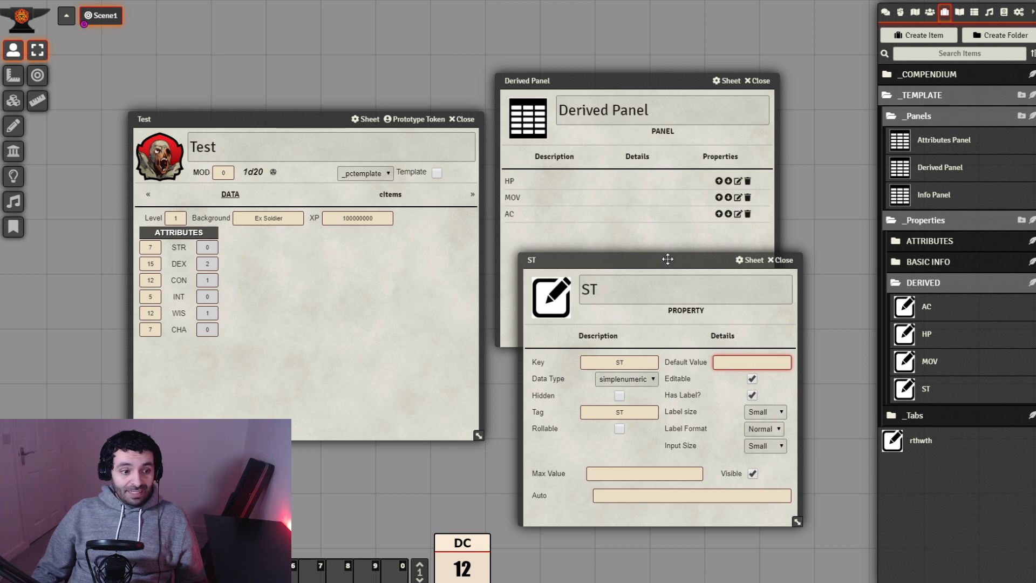
pyautogui.moveTo(667, 259); pyautogui.dragTo(671, 261)
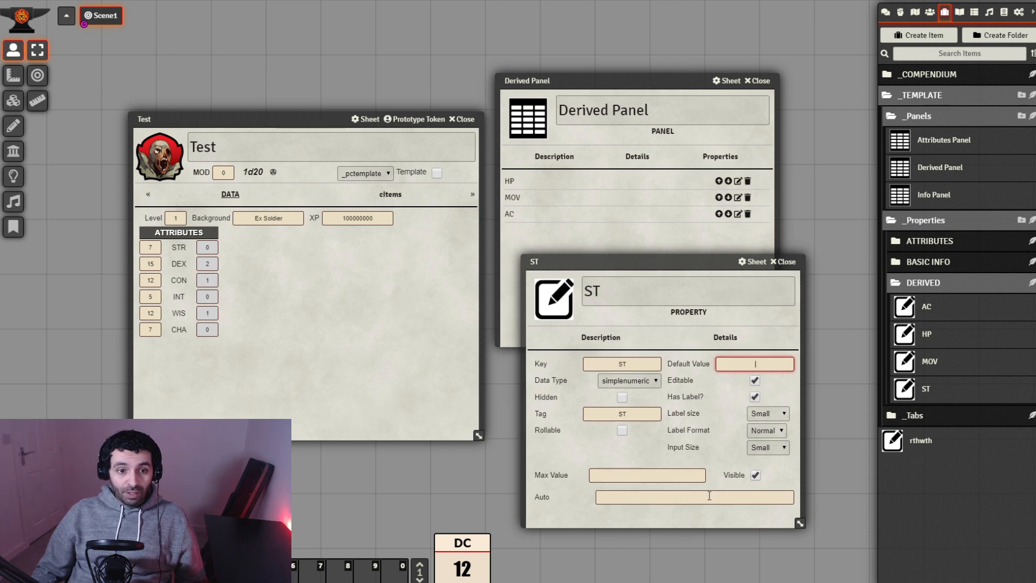
pyautogui.click(743, 498)
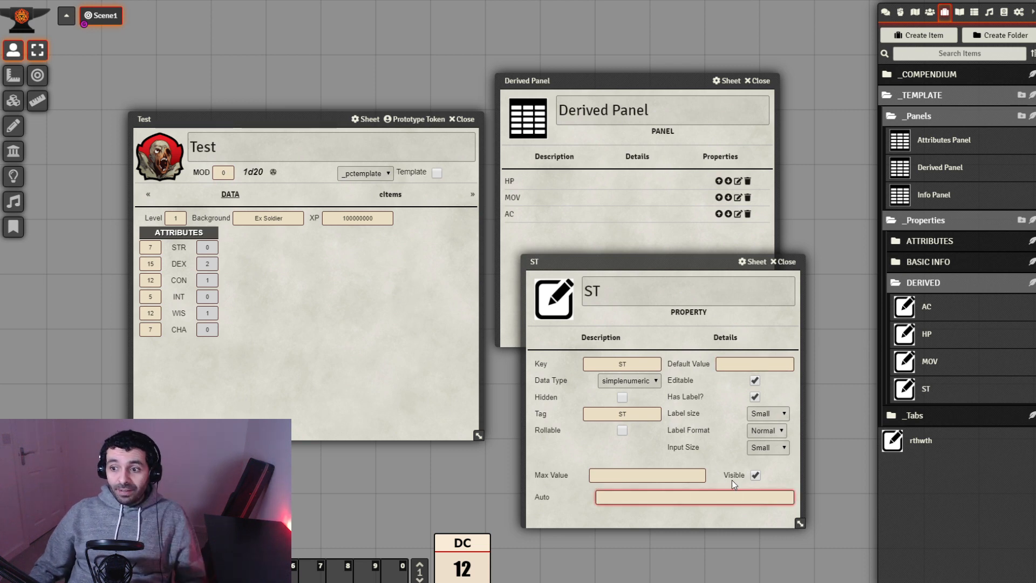
pyautogui.moveTo(666, 261); pyautogui.dragTo(670, 263)
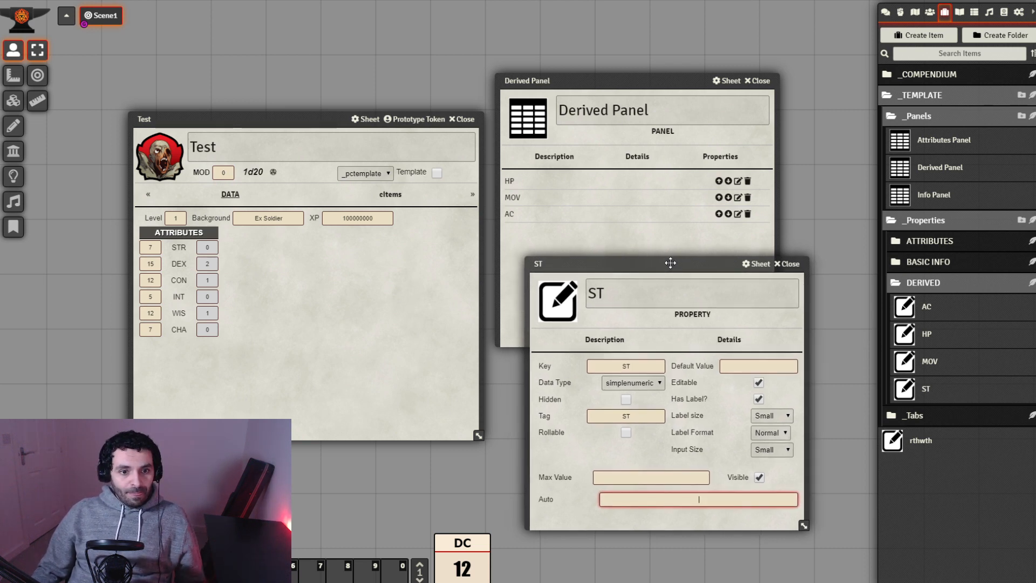
pyautogui.click(788, 264)
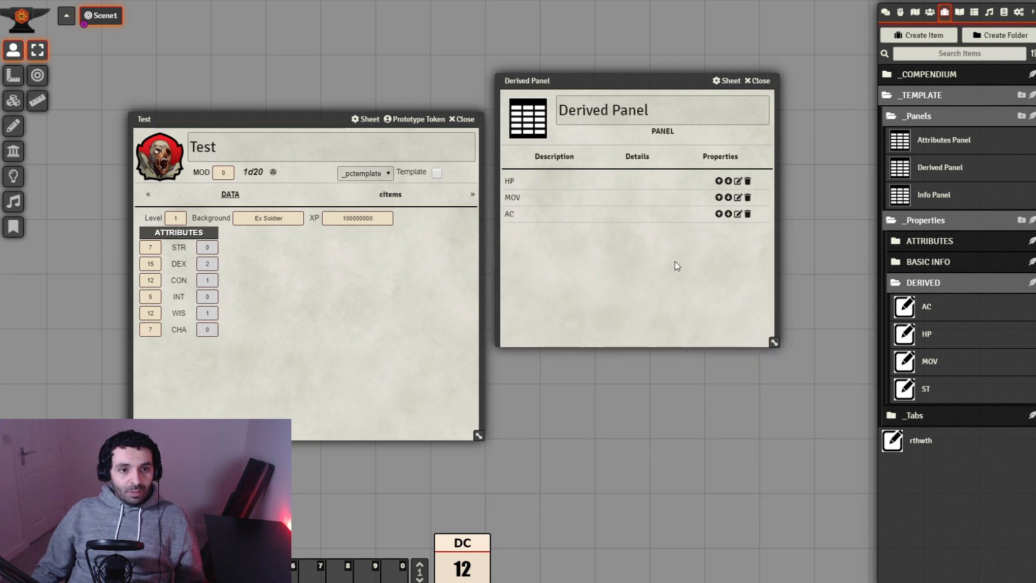
# Add the ST property to the Derived Panel and review its settings from the panel's property list.
pyautogui.moveTo(926, 391); pyautogui.dragTo(606, 255)
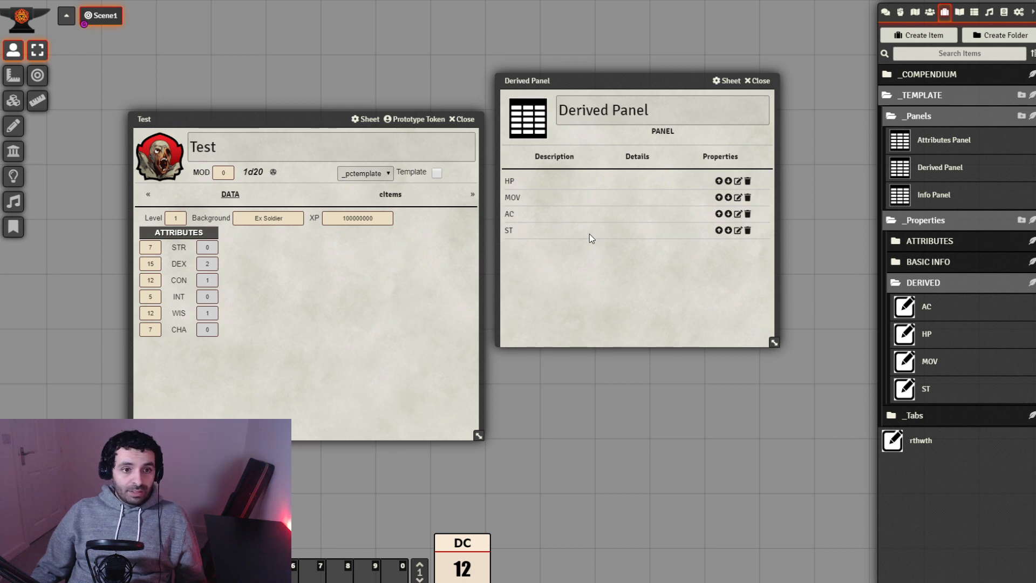
pyautogui.click(738, 231)
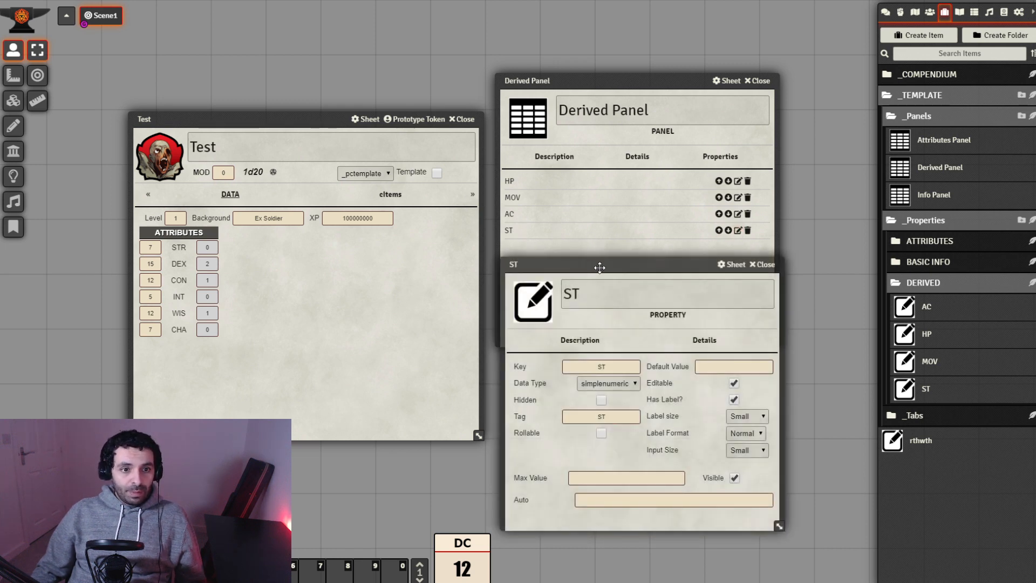
pyautogui.moveTo(600, 268); pyautogui.dragTo(620, 259)
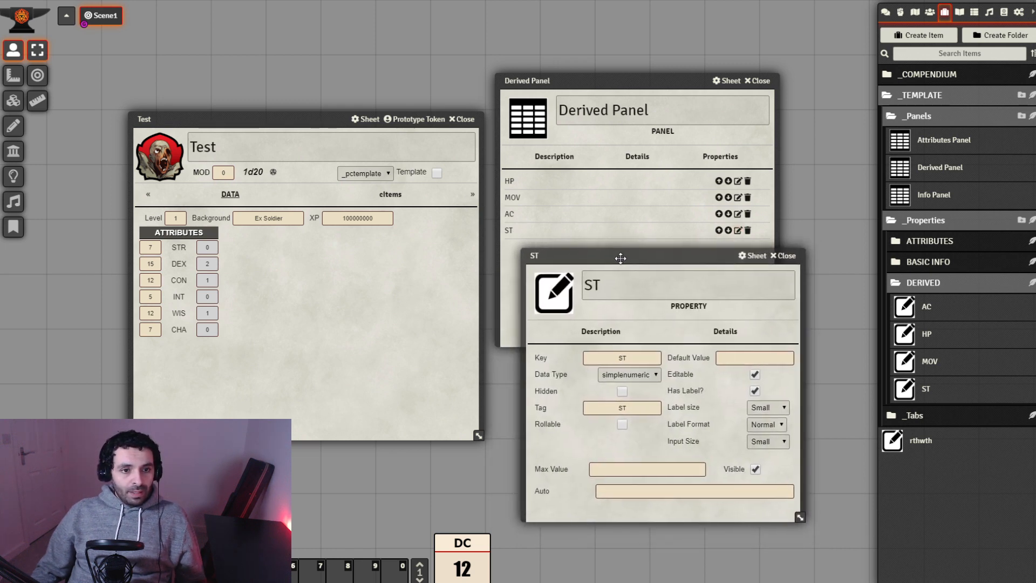
pyautogui.click(782, 256)
pyautogui.moveTo(602, 79); pyautogui.dragTo(628, 43)
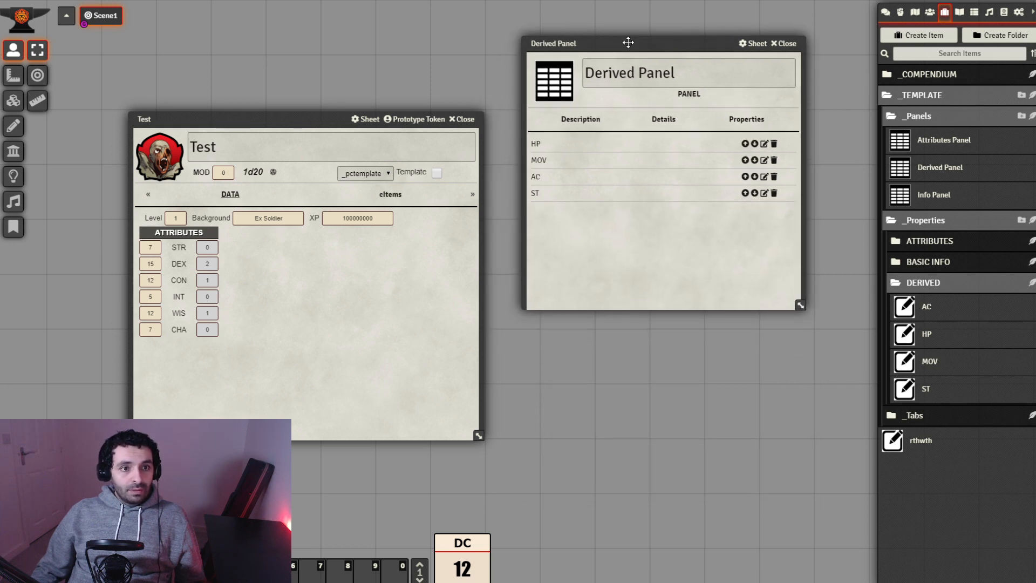
# Arrange the Test character sheet and the Derived Panel sheet side by side without overlap.
pyautogui.moveTo(315, 121); pyautogui.dragTo(267, 91)
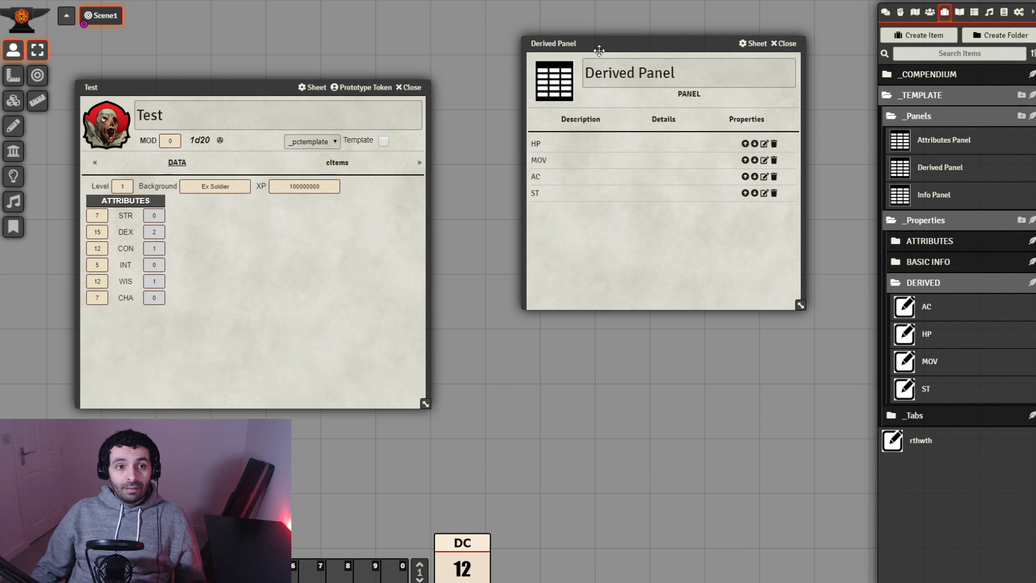
pyautogui.moveTo(599, 50); pyautogui.dragTo(489, 35)
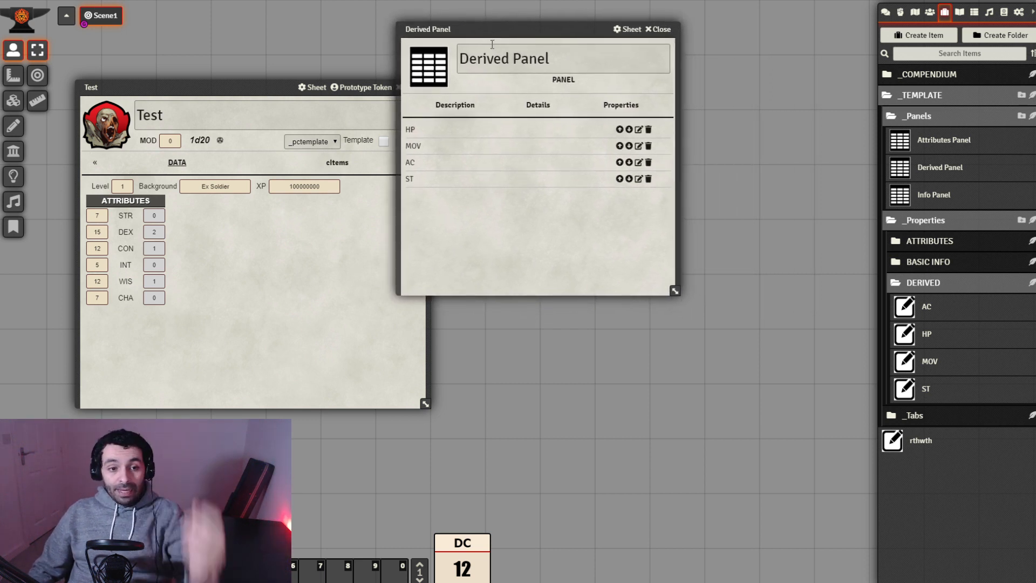
pyautogui.moveTo(487, 29); pyautogui.dragTo(528, 20)
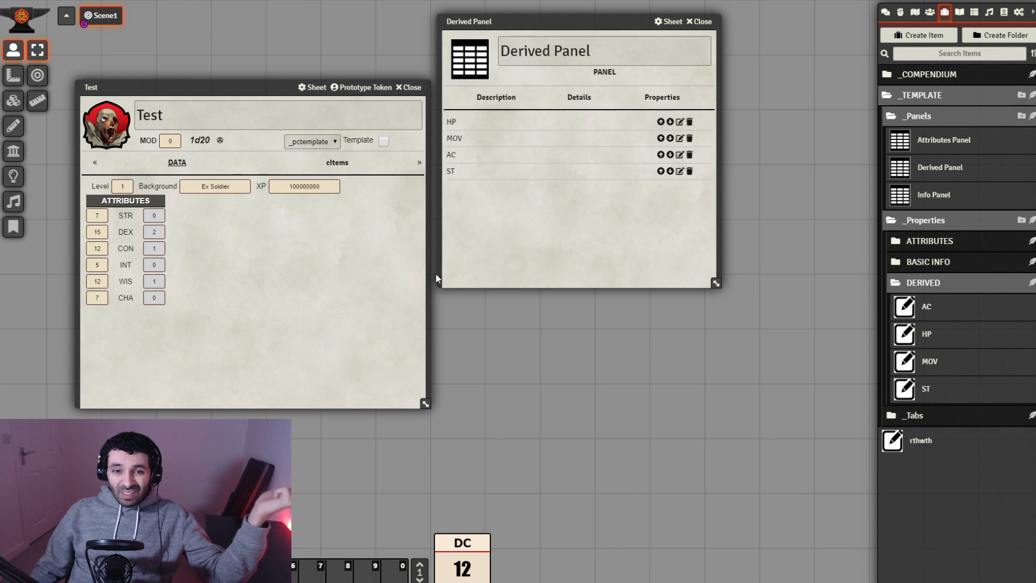
# Create a new property item named Initiative in the DERIVED folder.
pyautogui.click(1032, 282)
pyautogui.moveTo(799, 285); pyautogui.dragTo(772, 295)
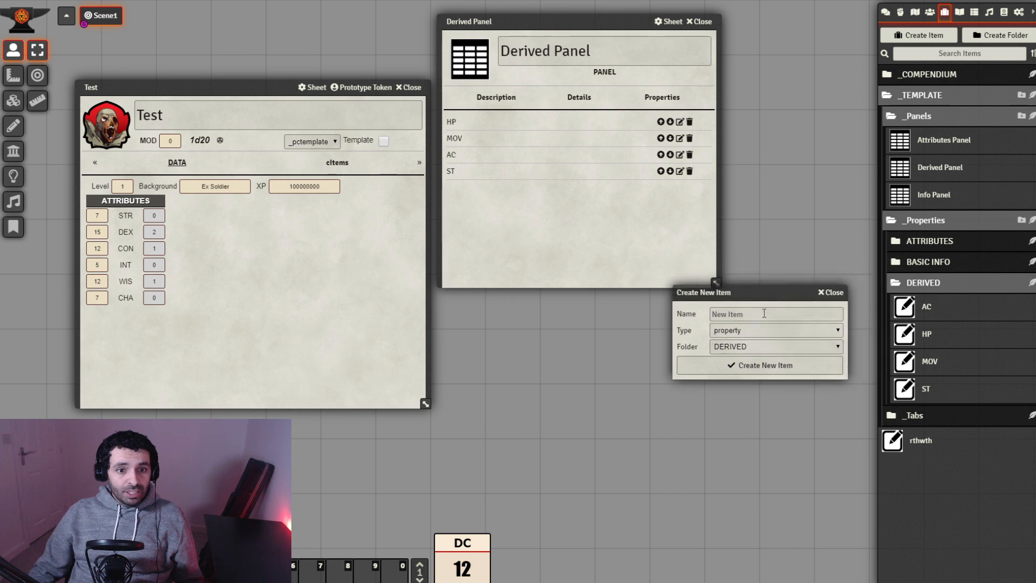
pyautogui.click(764, 313)
pyautogui.write('ni')
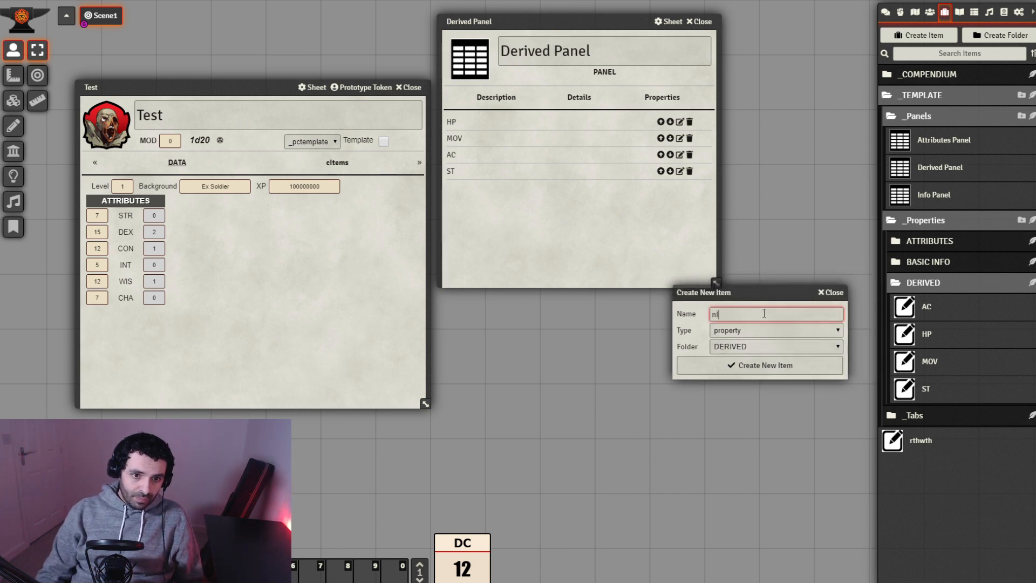
pyautogui.press('BackSpace')
pyautogui.press('BackSpace')
pyautogui.write('Ini')
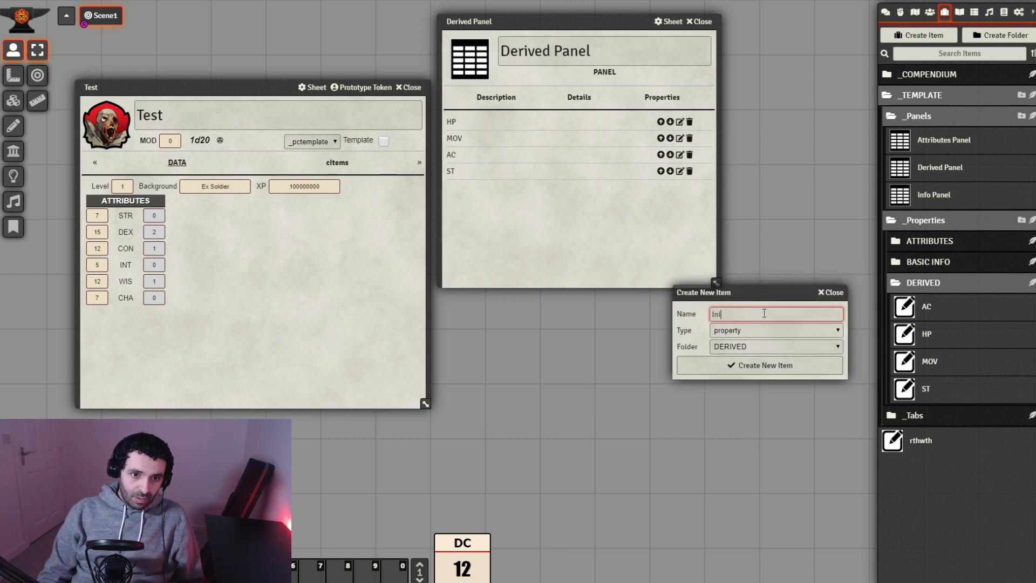
pyautogui.write('tiative')
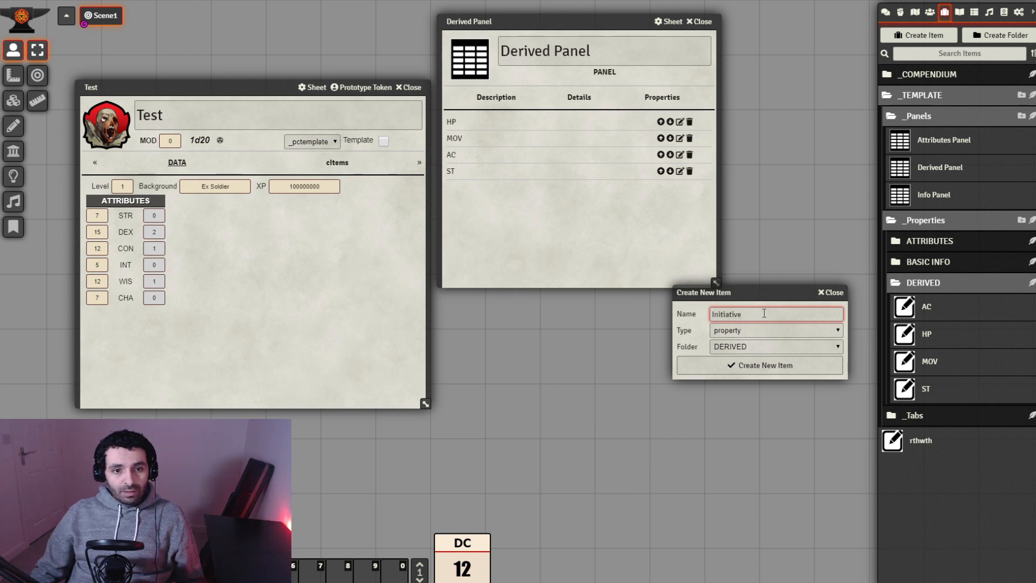
pyautogui.click(807, 359)
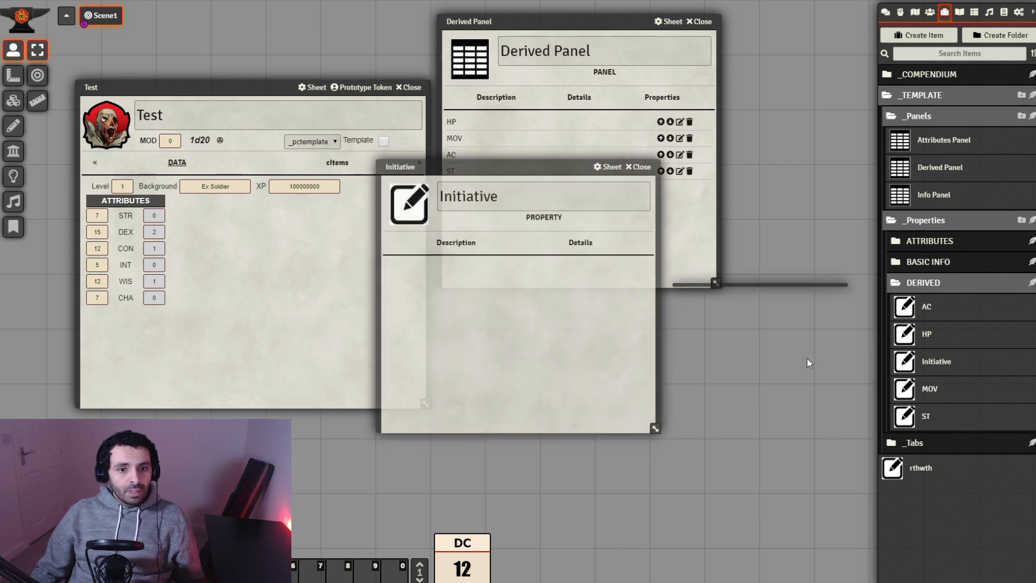
# Set the Initiative property's key to initiative and its data type to simplenumeric.
pyautogui.click(581, 244)
pyautogui.moveTo(540, 167); pyautogui.dragTo(644, 215)
pyautogui.click(606, 313)
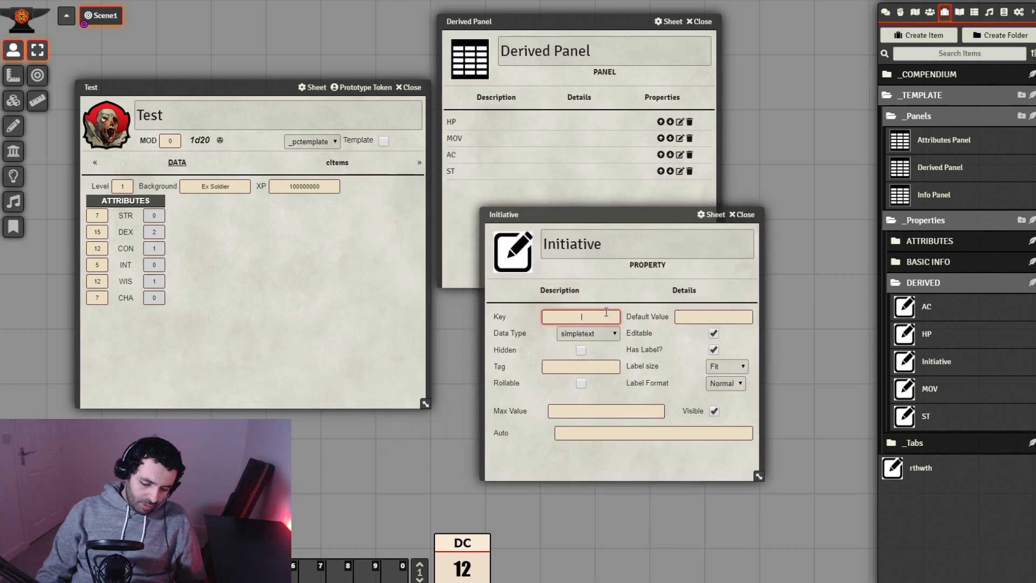
pyautogui.write('Ini')
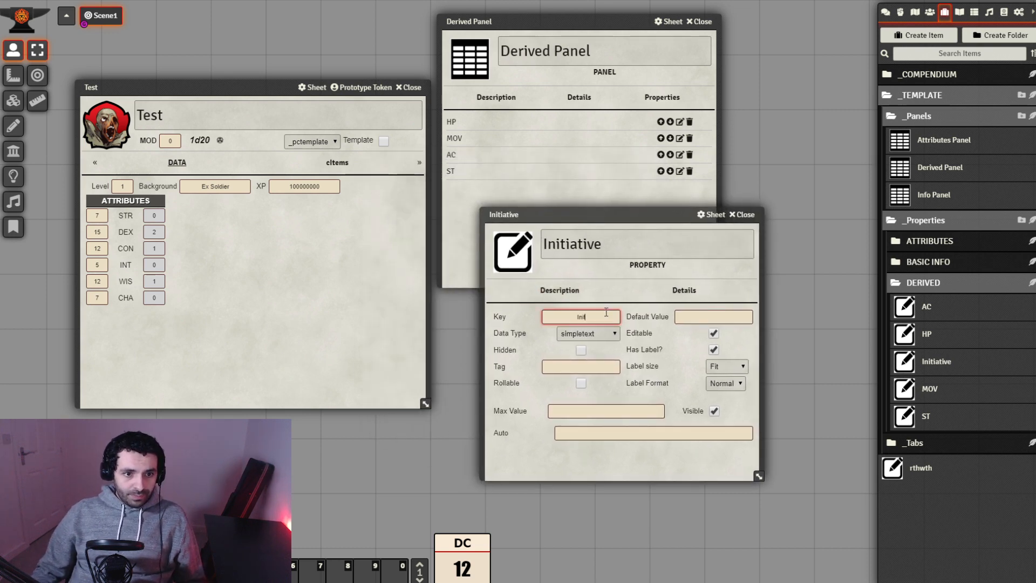
pyautogui.write('tiat')
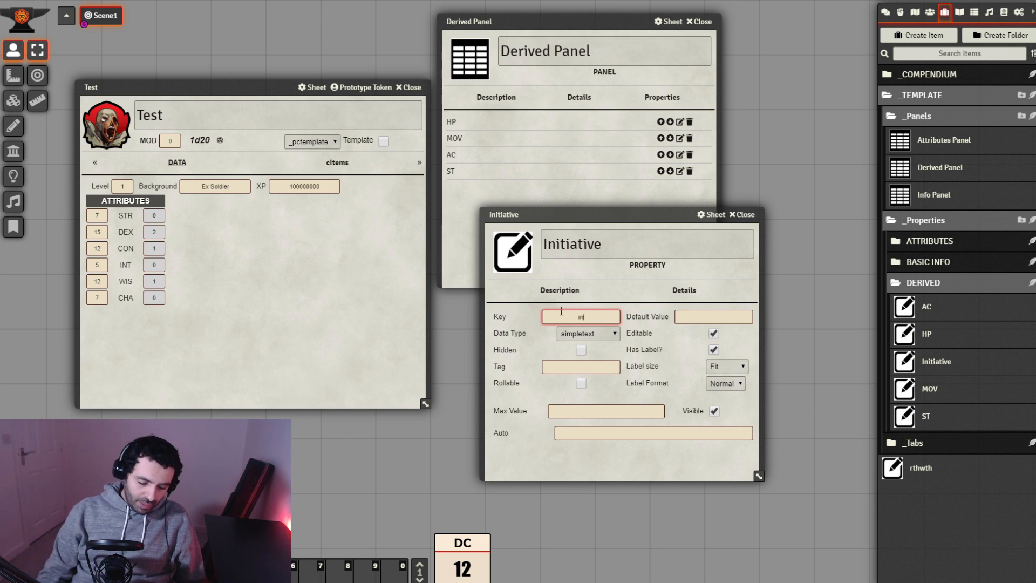
pyautogui.write('i')
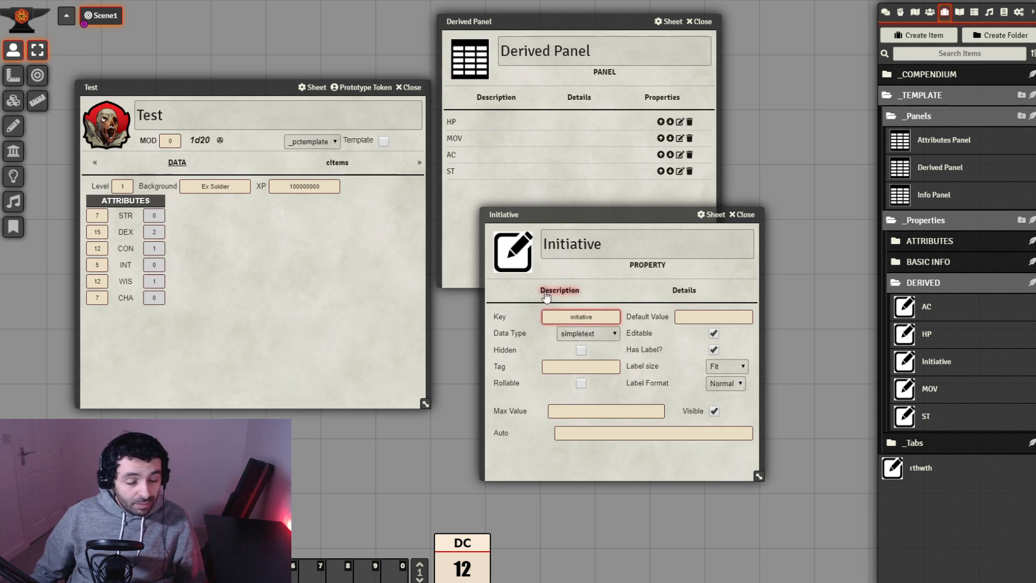
pyautogui.click(601, 334)
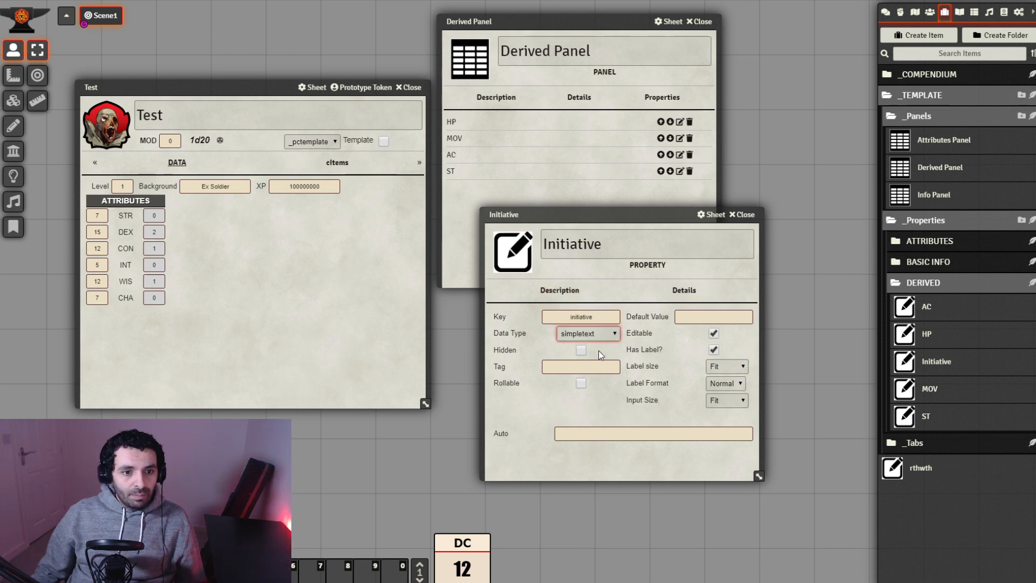
pyautogui.click(598, 353)
# Set Initiative's default value to 0 and its Auto formula to @{DEX}, and close its sheet.
pyautogui.click(721, 317)
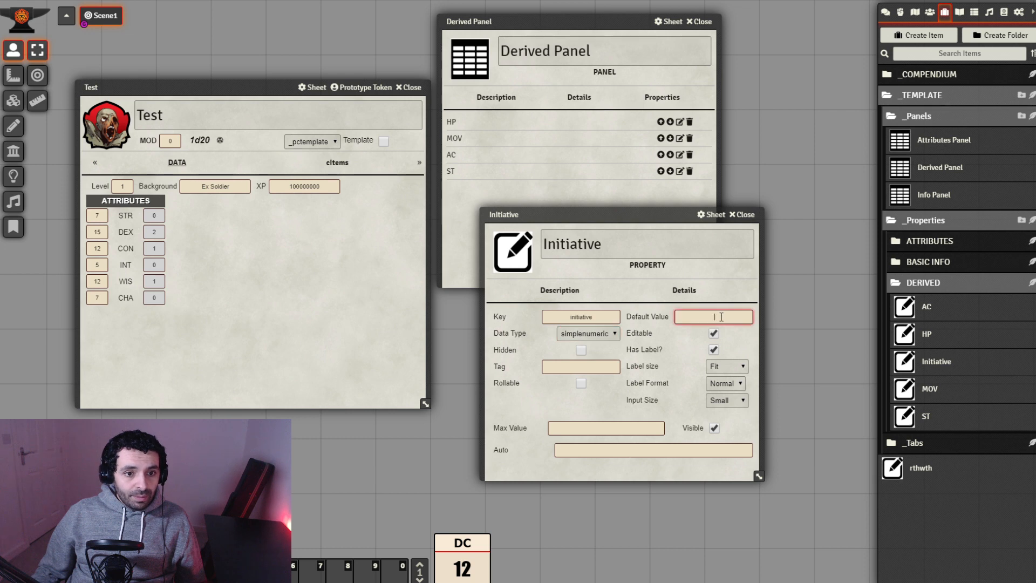
pyautogui.write('0')
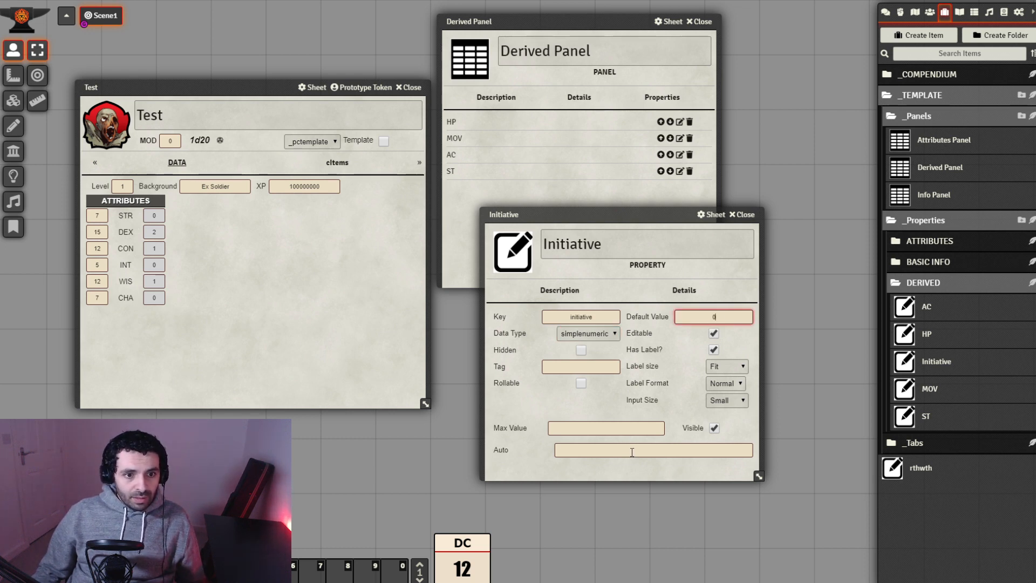
pyautogui.click(633, 452)
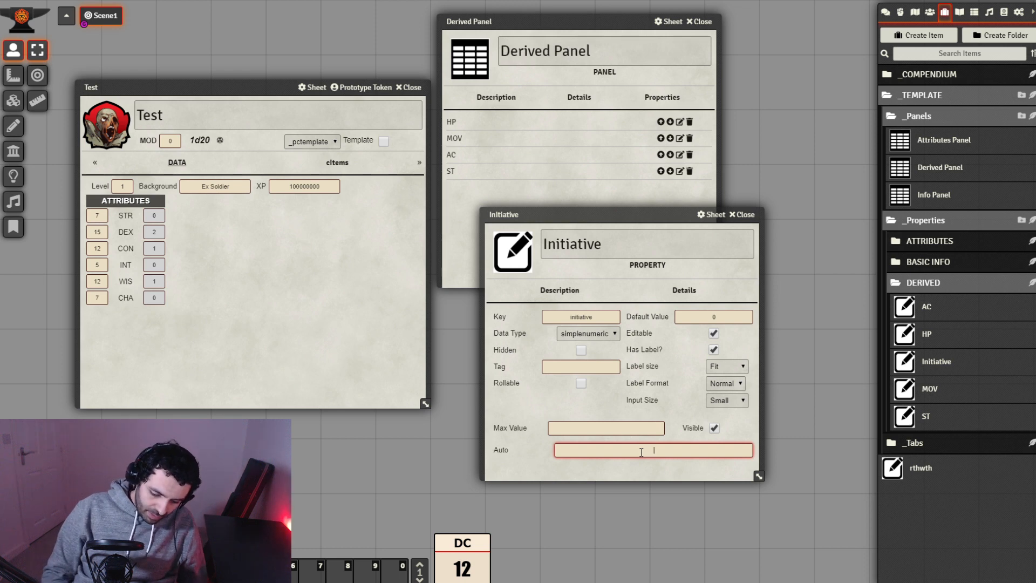
pyautogui.write('@{DEX')
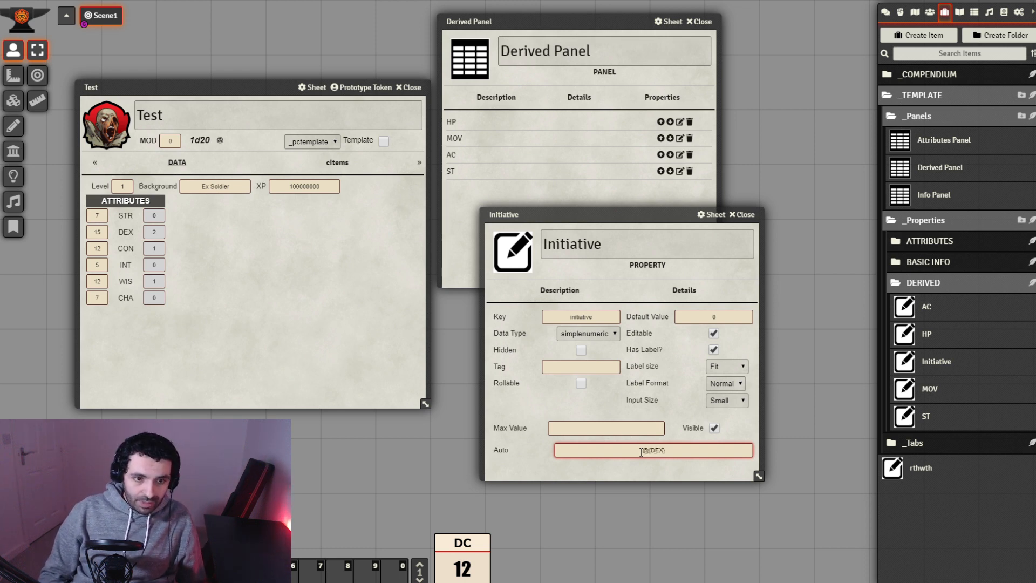
pyautogui.write('}')
pyautogui.click(694, 479)
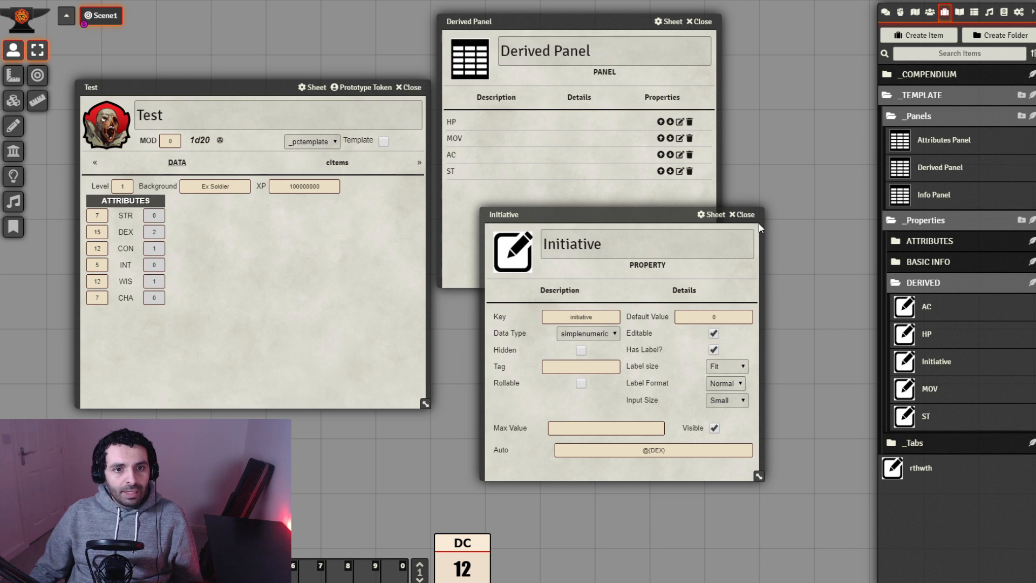
pyautogui.click(744, 215)
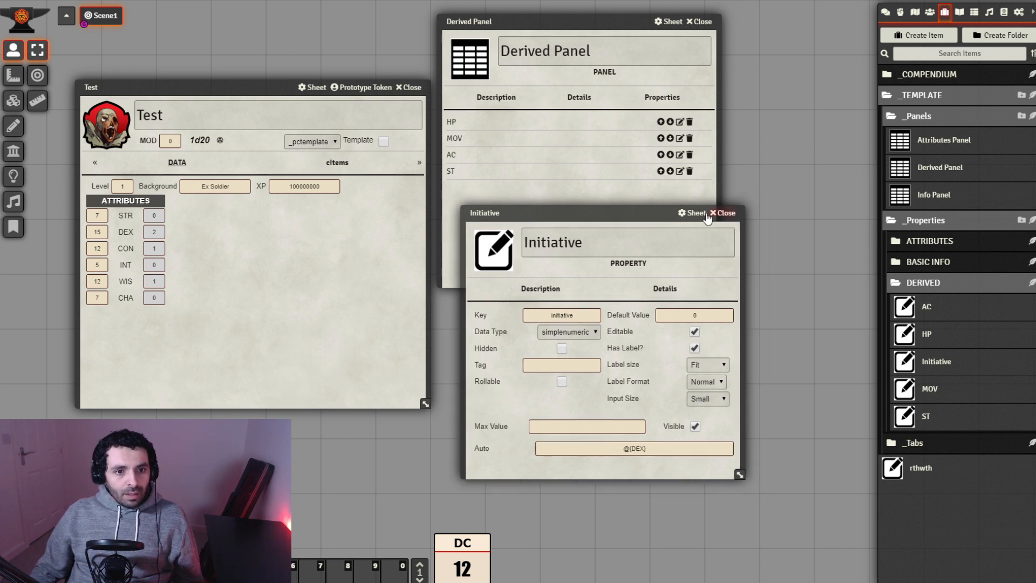
# Reopen the Initiative property and set its tag to INIT.
pyautogui.click(942, 368)
pyautogui.click(499, 366)
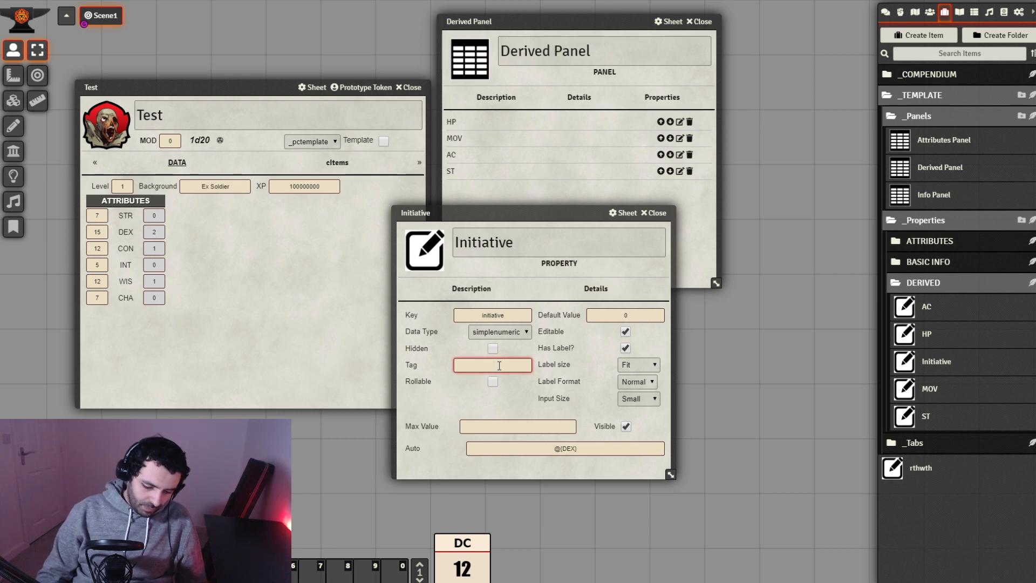
pyautogui.write('INIT')
pyautogui.click(513, 396)
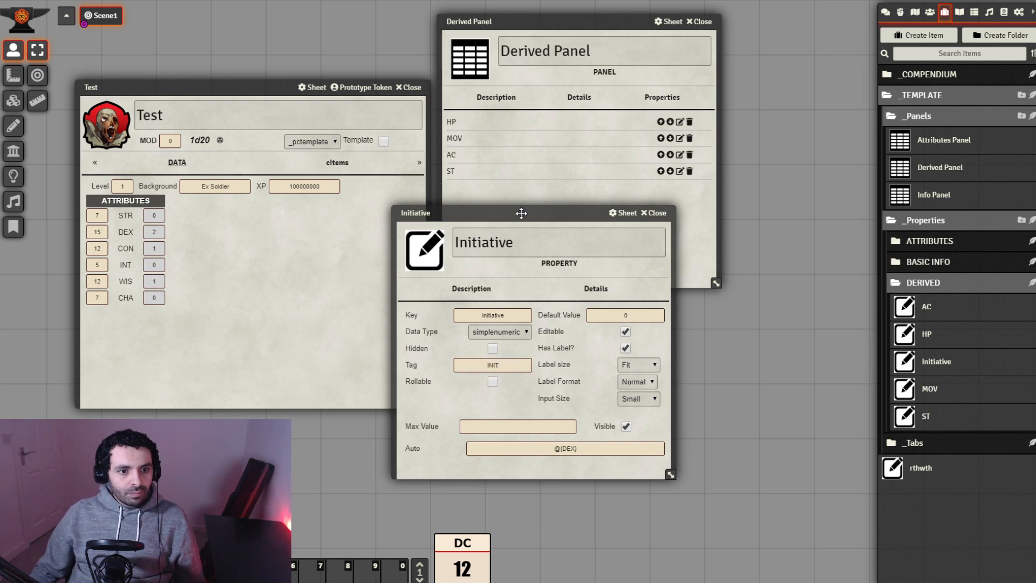
# Close the Initiative sheet, add the property to the Derived Panel's property list, and close the panel.
pyautogui.moveTo(521, 213); pyautogui.dragTo(654, 269)
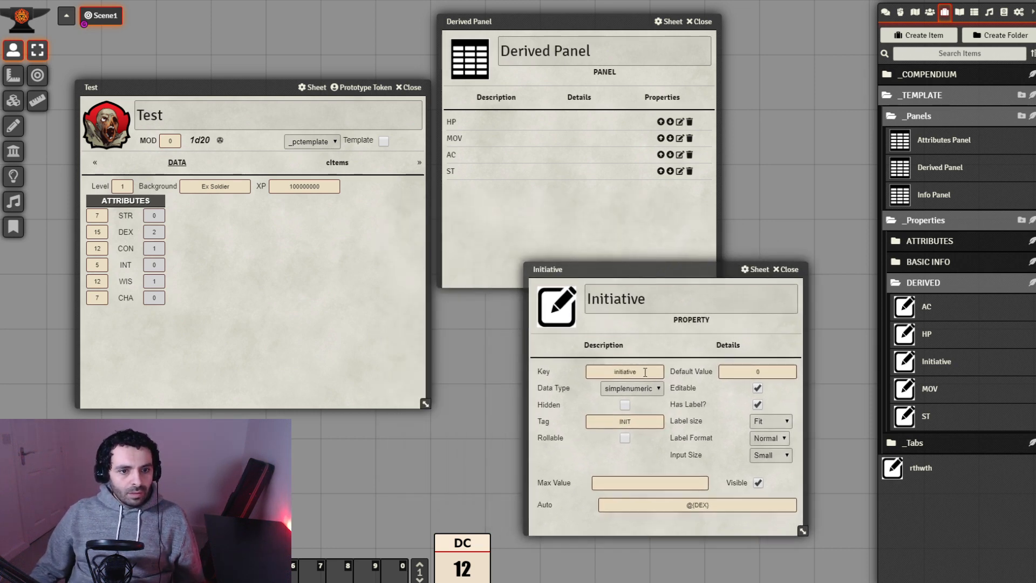
pyautogui.click(795, 270)
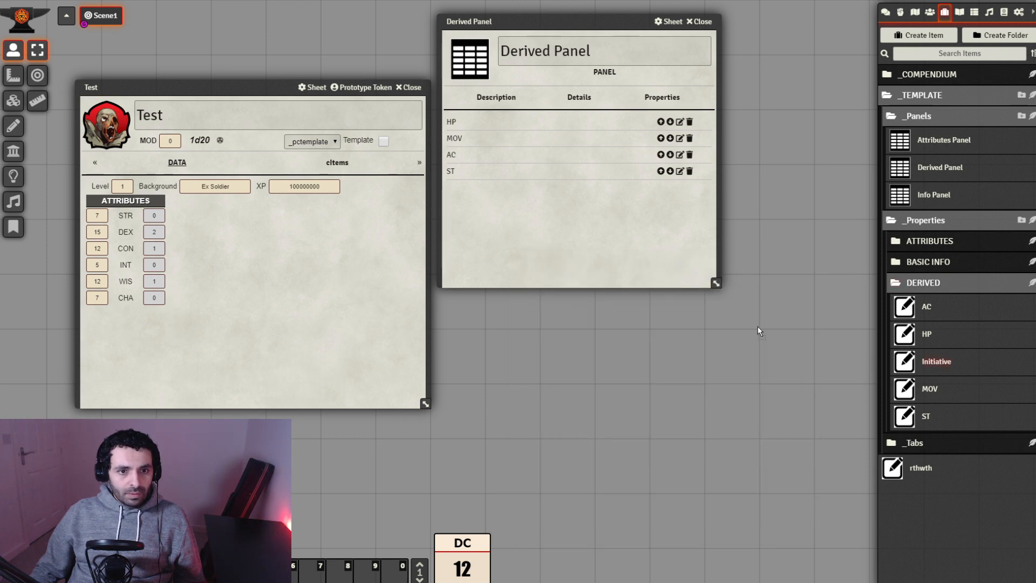
pyautogui.moveTo(758, 326); pyautogui.dragTo(495, 211)
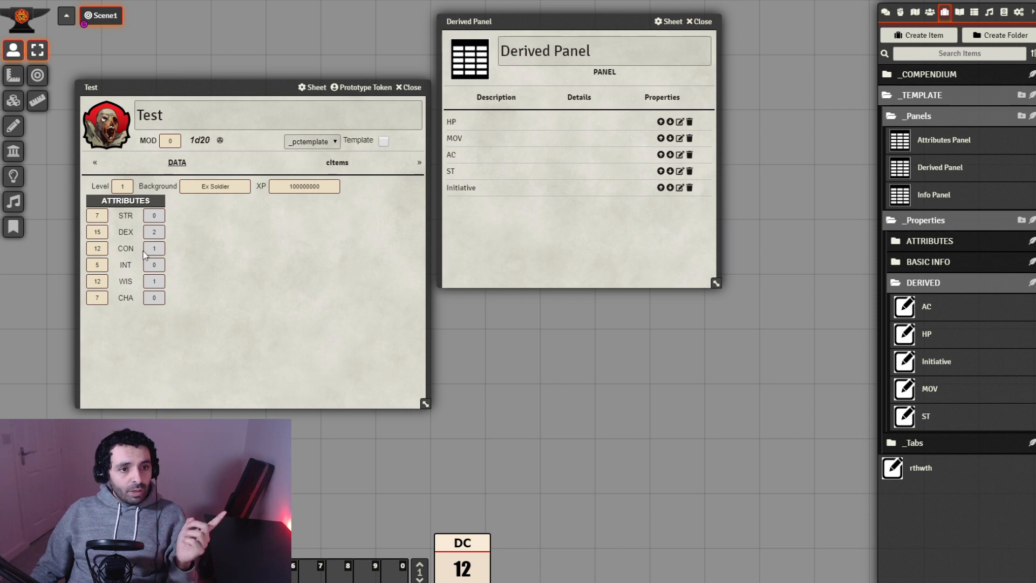
pyautogui.click(710, 24)
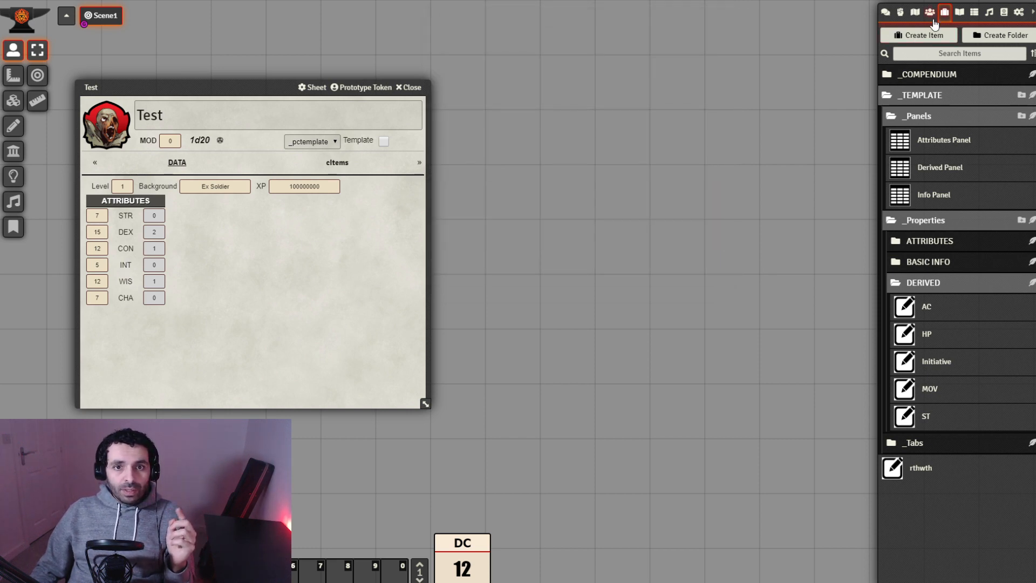
# Open the DATA tab item from the _Tabs folder and add the Derived Panel to its panels.
pyautogui.click(927, 450)
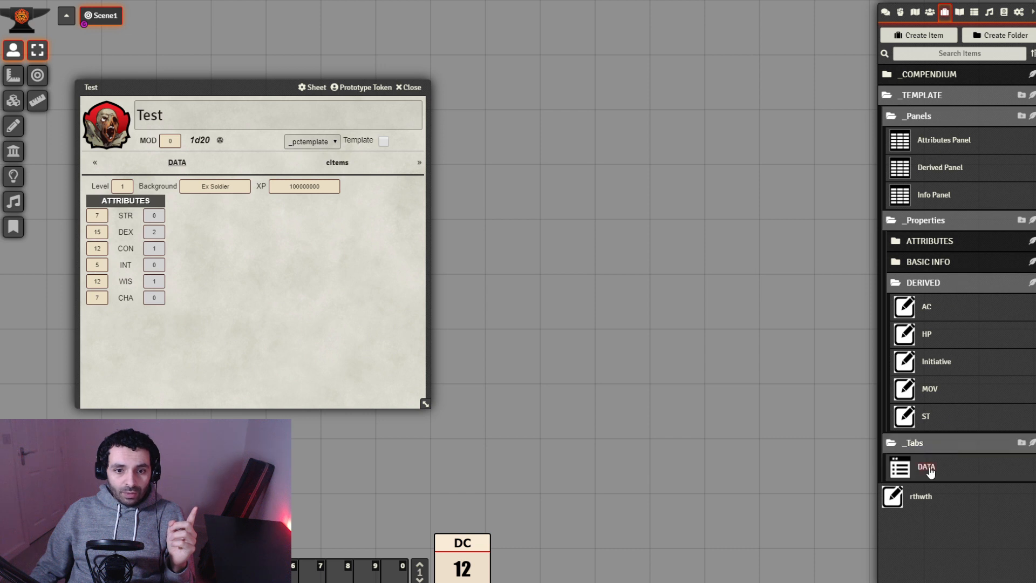
pyautogui.click(926, 467)
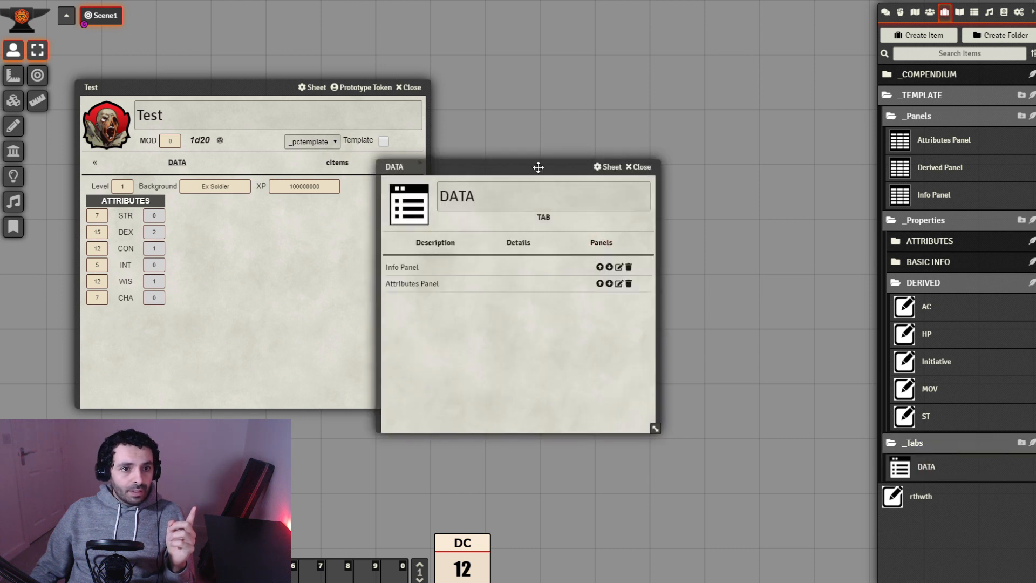
pyautogui.moveTo(537, 167); pyautogui.dragTo(641, 93)
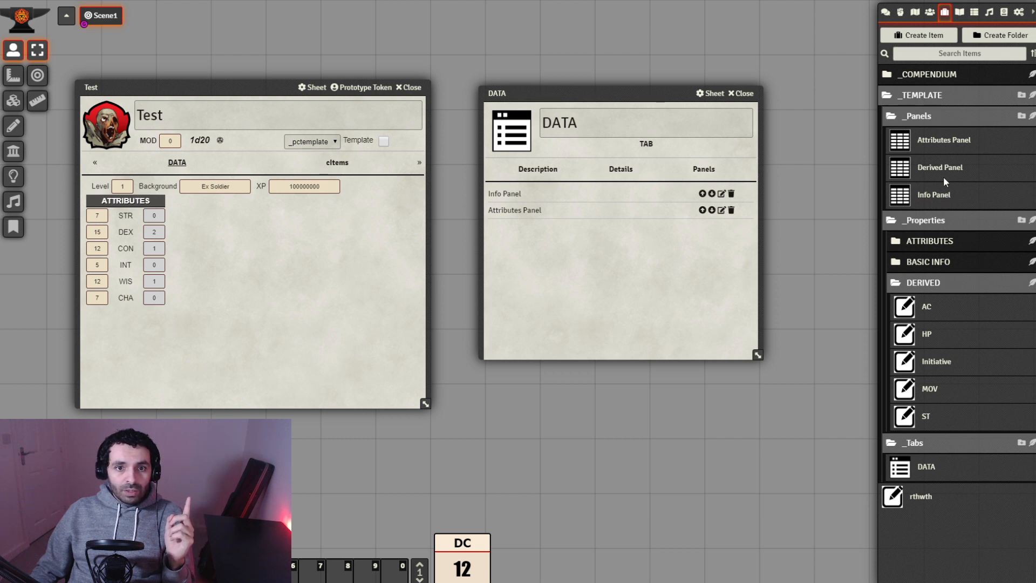
pyautogui.moveTo(940, 169); pyautogui.dragTo(586, 265)
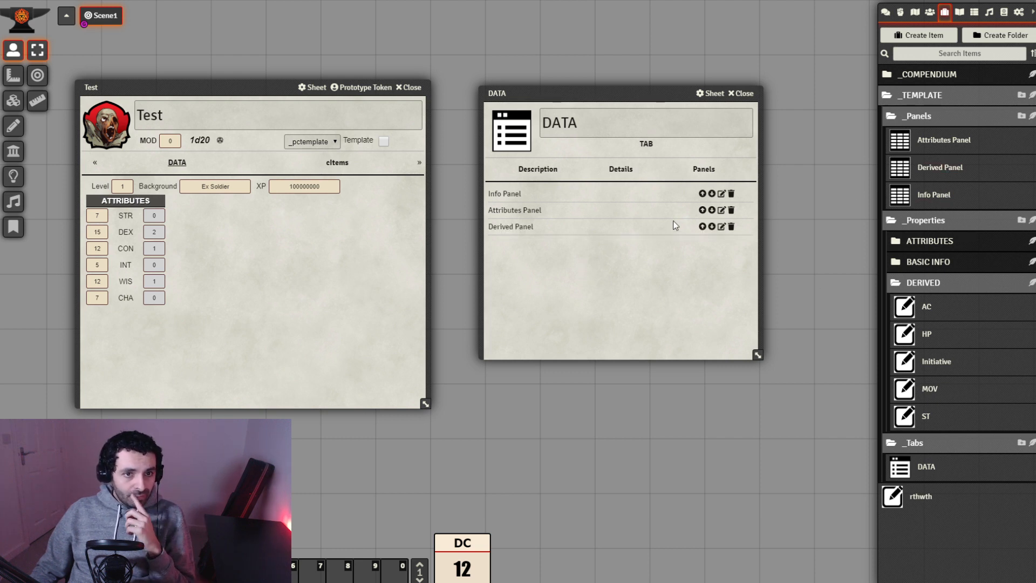
# Open the _pctemplate actor and reload its sheet template with the updated DATA tab.
pyautogui.click(929, 13)
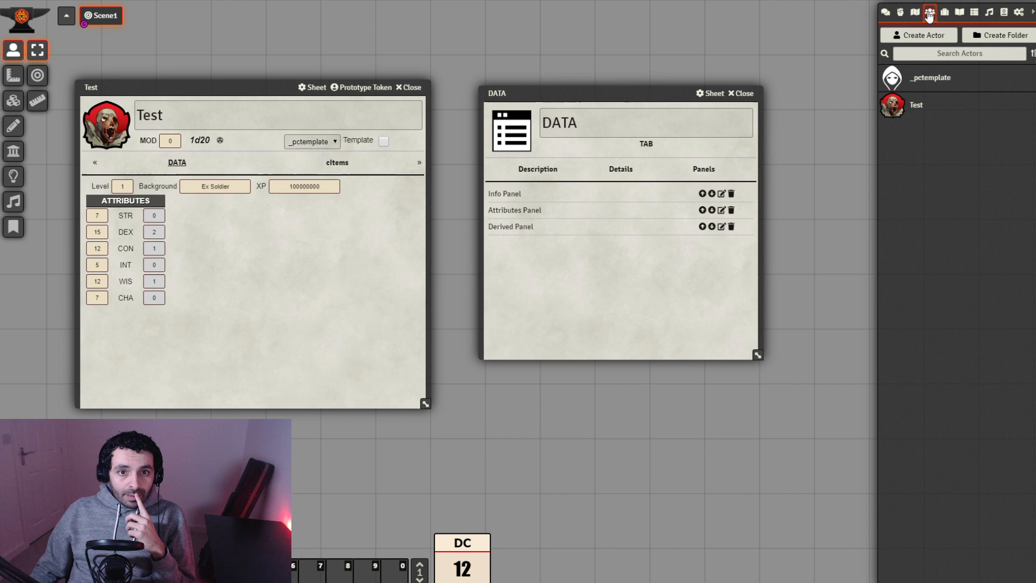
pyautogui.click(939, 81)
pyautogui.click(663, 194)
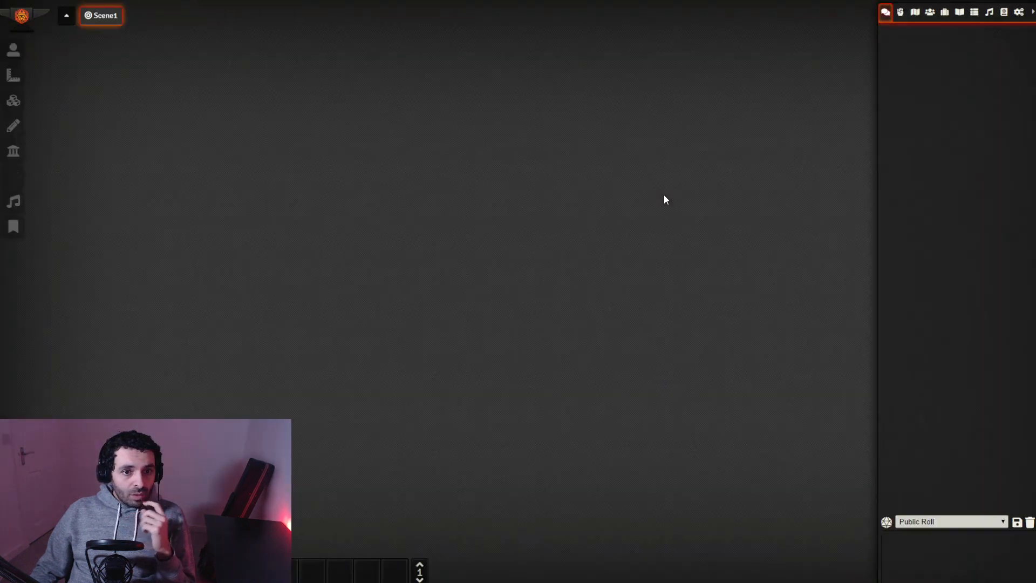
# Delete the Test actor from the actors directory.
pyautogui.click(929, 12)
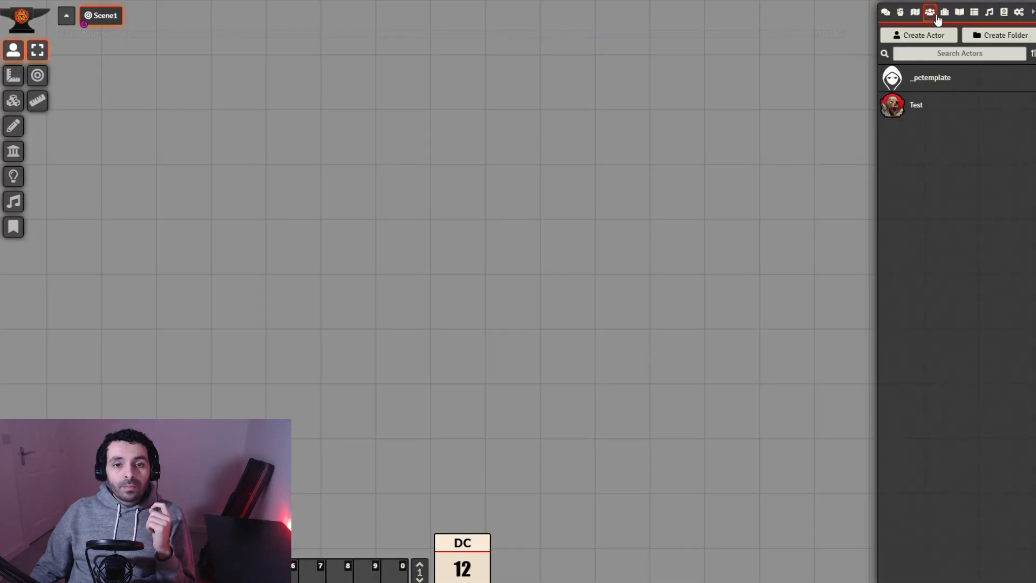
pyautogui.rightClick(917, 107)
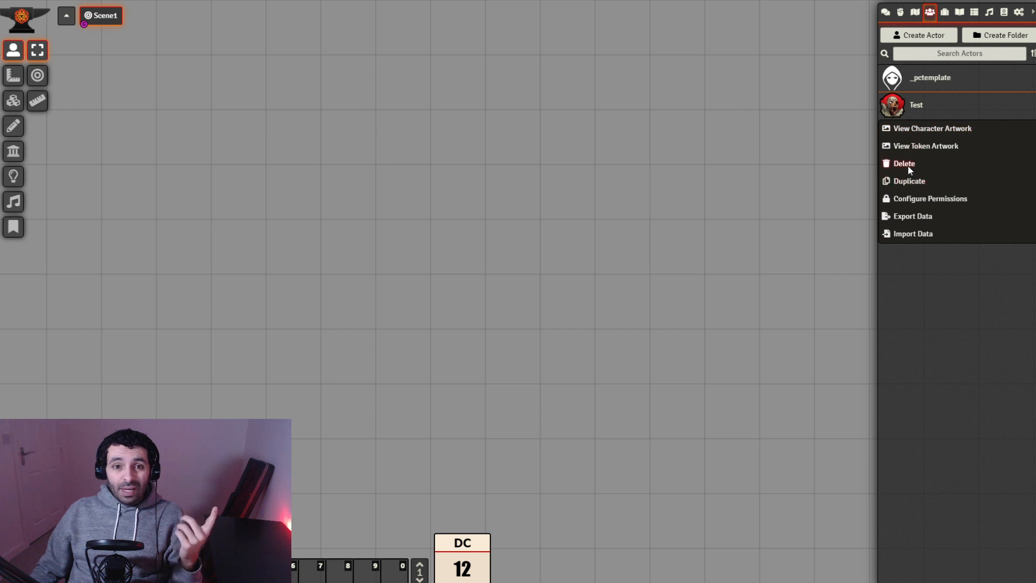
pyautogui.click(908, 165)
pyautogui.click(695, 161)
# Create a new actor named Test2.
pyautogui.click(910, 35)
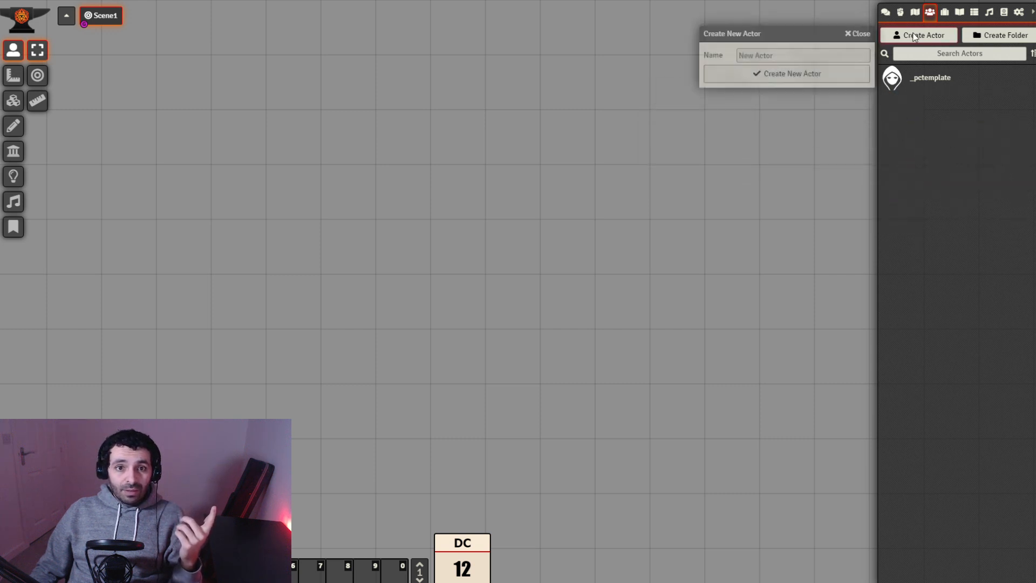
pyautogui.click(821, 55)
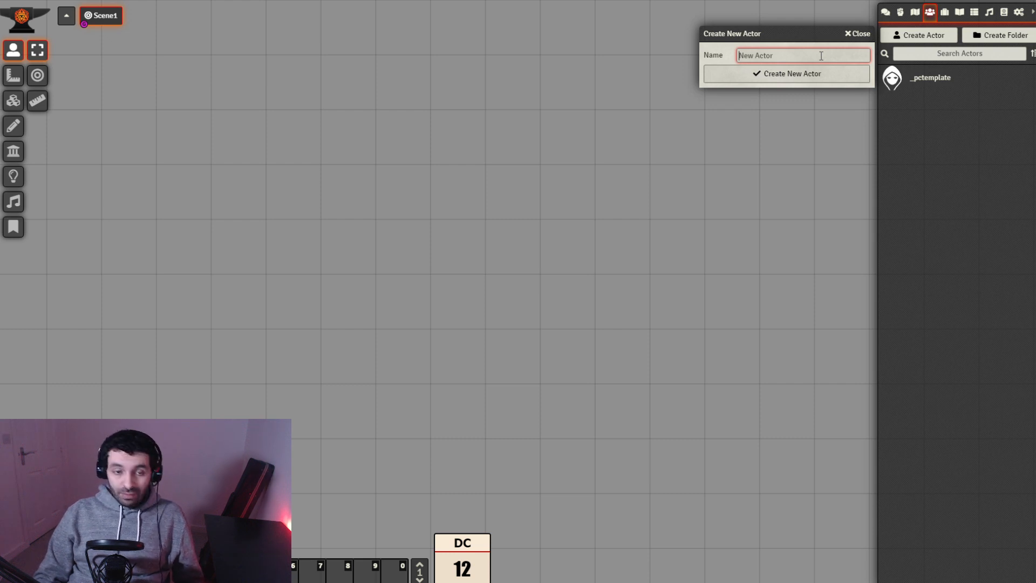
pyautogui.write('Test2')
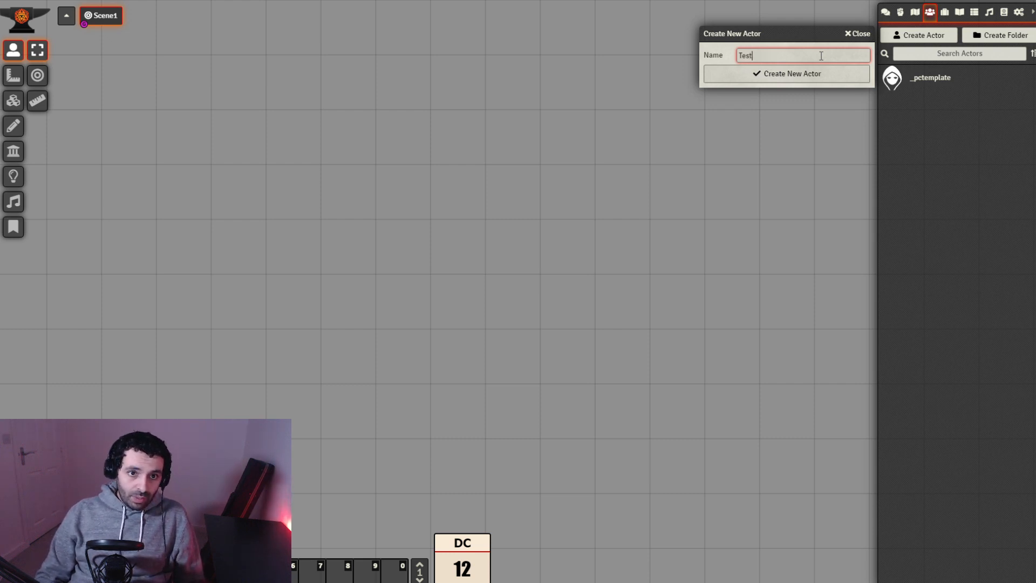
pyautogui.click(821, 77)
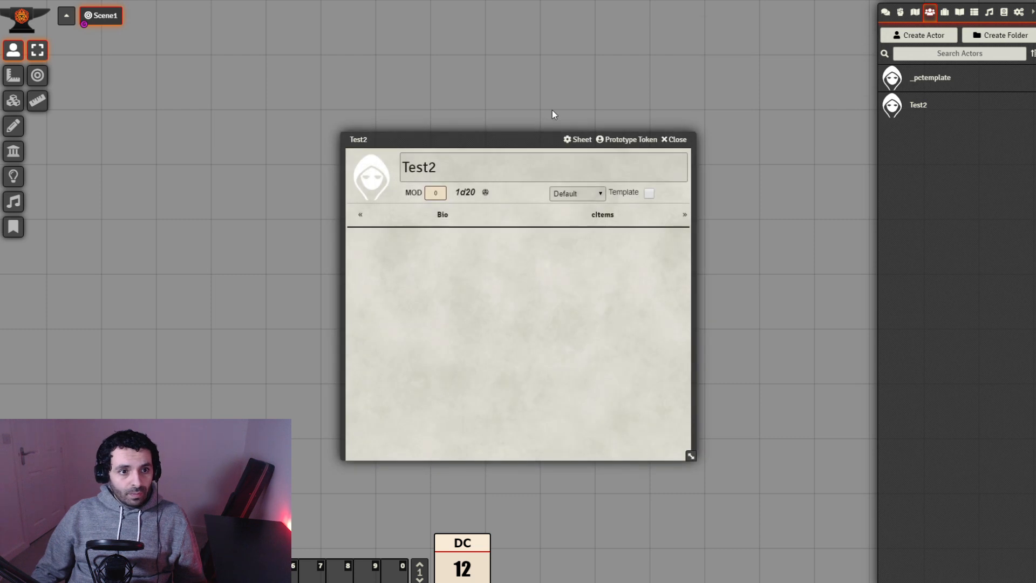
# Set Test2's portrait to the goblin token Wildlands Portrait-51.png from img/05_Tokens/arcknight, browsing the images as tiles.
pyautogui.moveTo(492, 139); pyautogui.dragTo(416, 92)
pyautogui.click(303, 127)
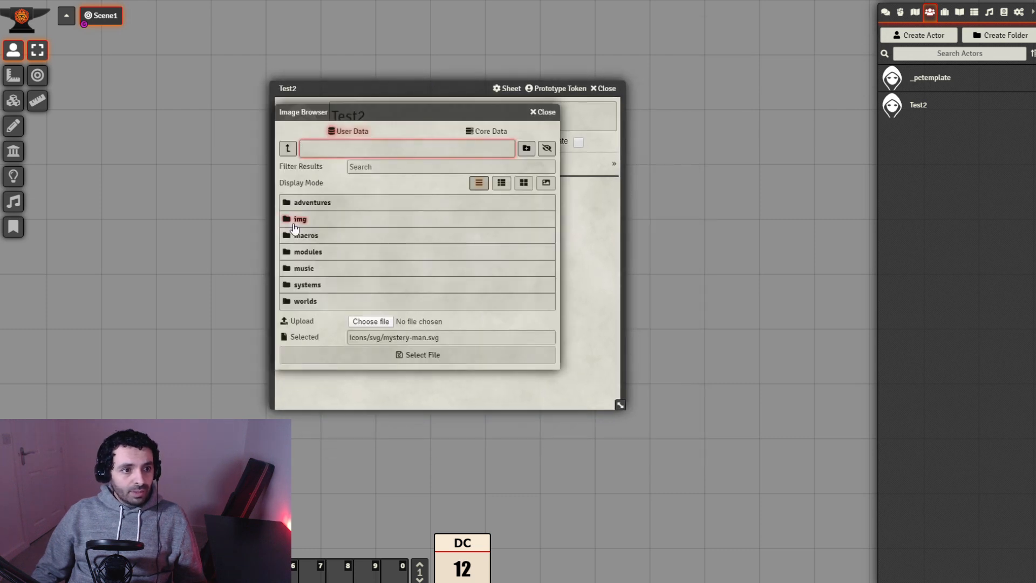
pyautogui.click(301, 219)
pyautogui.click(337, 269)
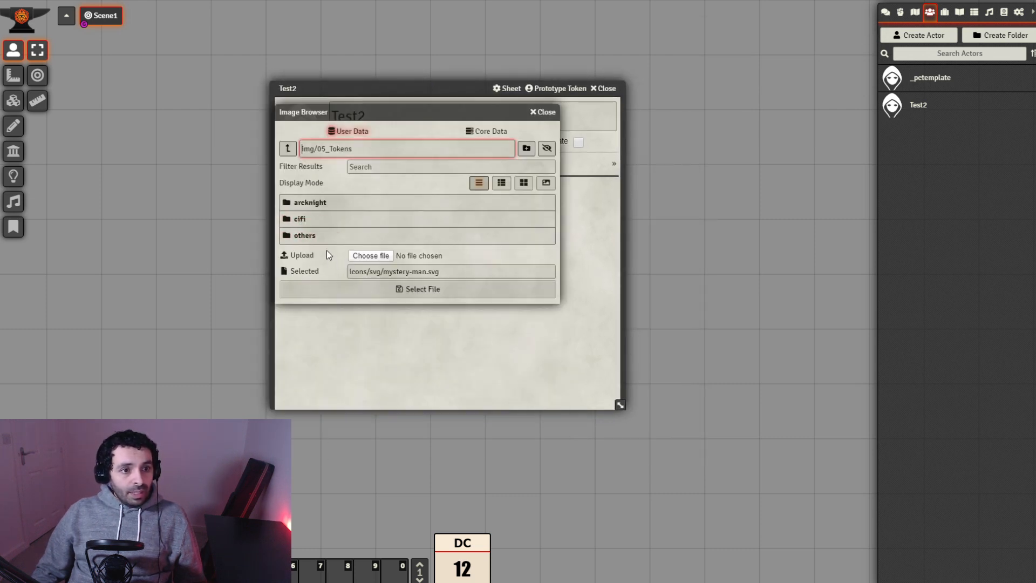
pyautogui.click(321, 207)
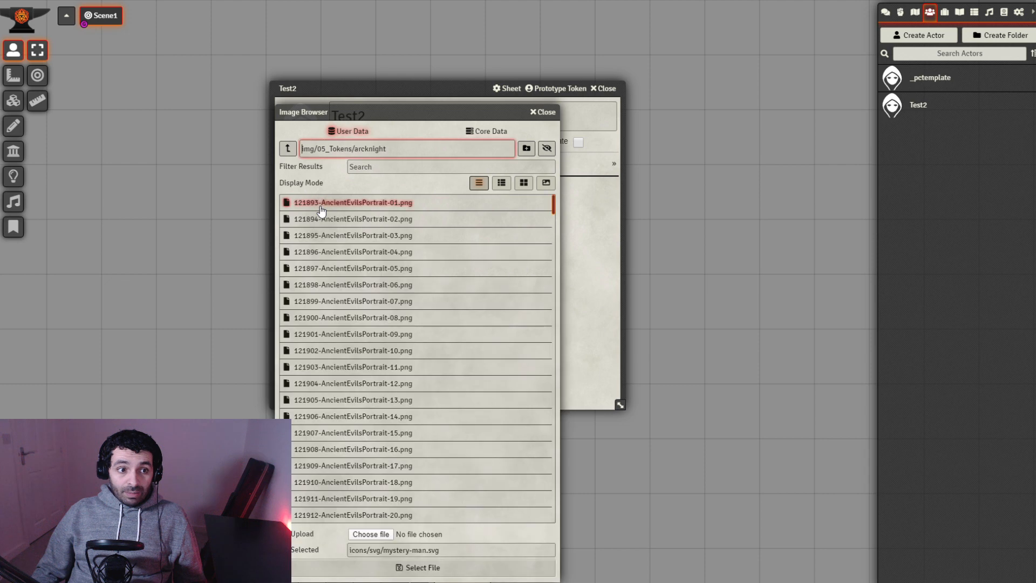
pyautogui.click(524, 183)
pyautogui.moveTo(556, 196); pyautogui.dragTo(575, 491)
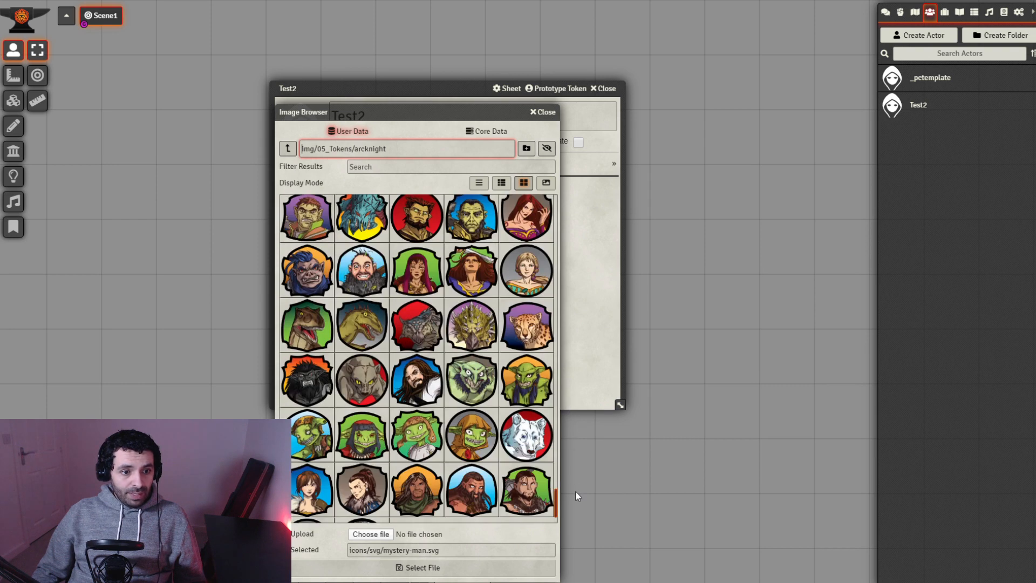
pyautogui.click(468, 398)
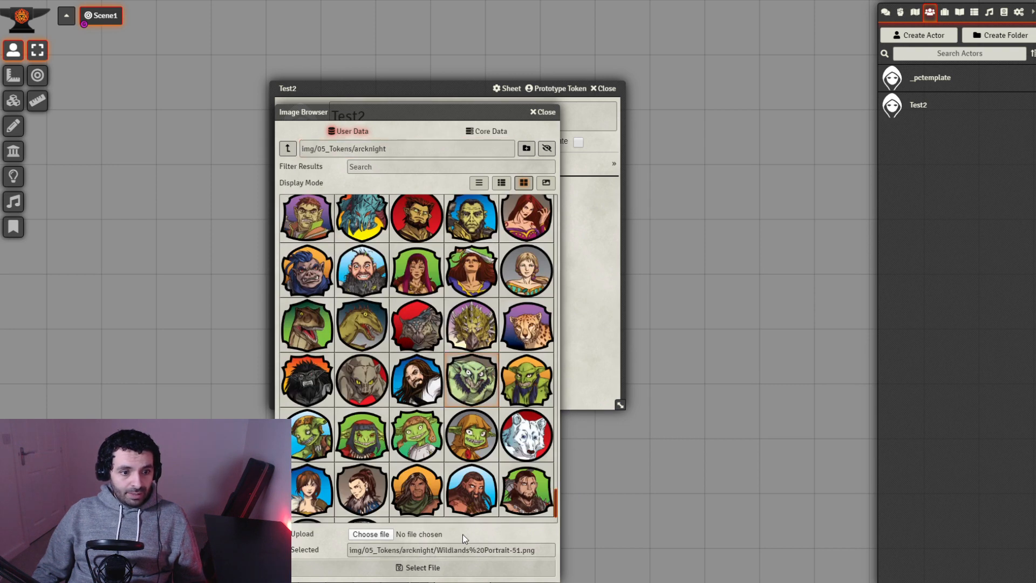
pyautogui.click(465, 567)
# Apply the _pctemplate sheet template to Test2.
pyautogui.moveTo(437, 88); pyautogui.dragTo(460, 109)
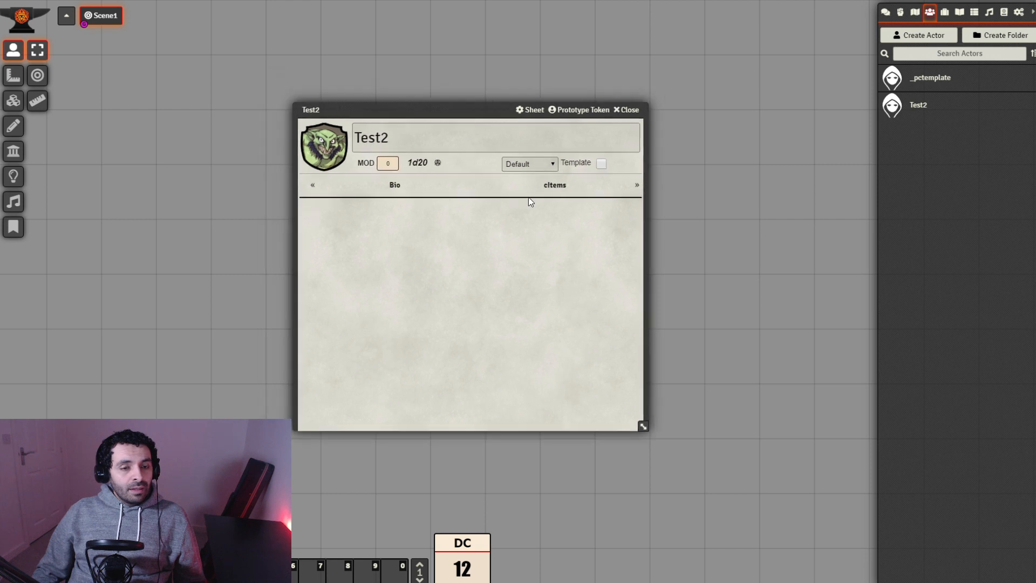
pyautogui.click(541, 191)
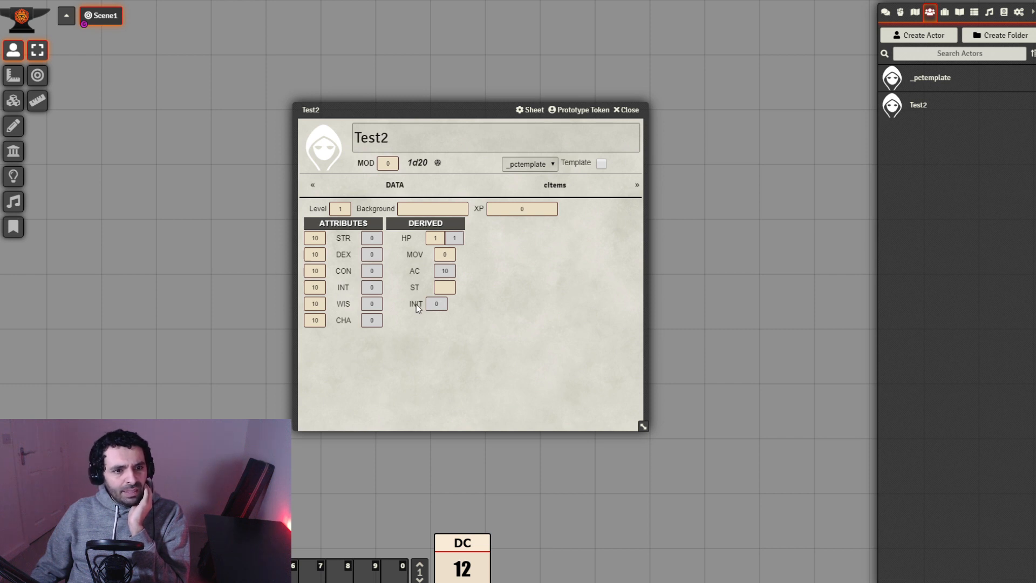
# Open the Initiative property in the template's DERIVED properties folder, set its label size to Small, and close it.
pyautogui.click(944, 11)
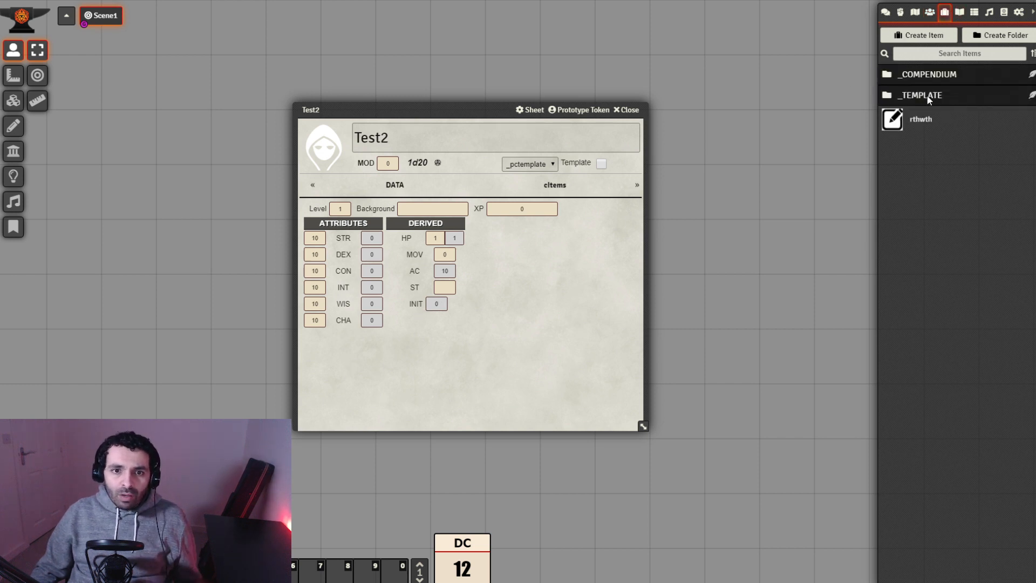
pyautogui.click(927, 95)
pyautogui.click(930, 137)
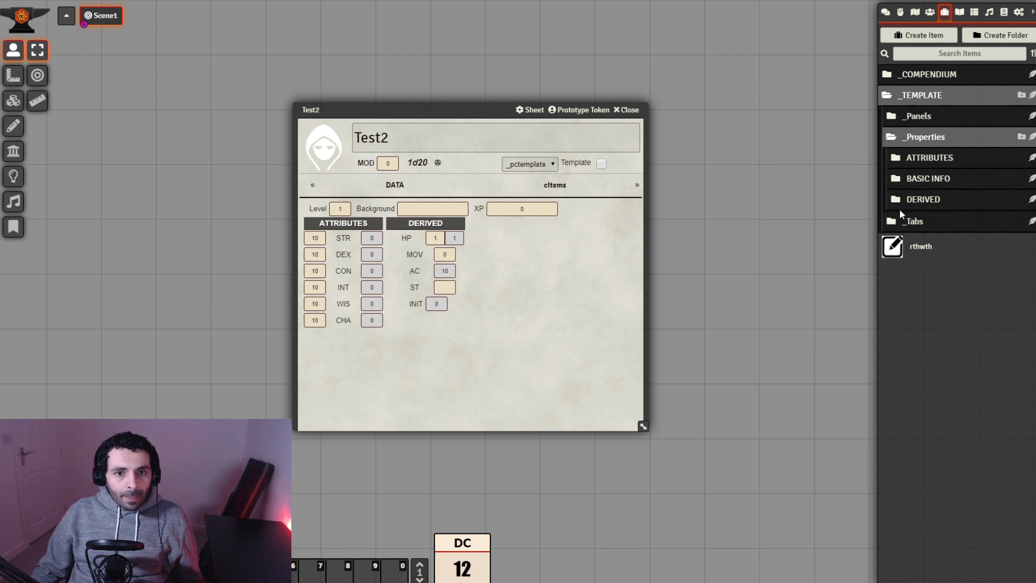
pyautogui.click(934, 201)
pyautogui.click(928, 290)
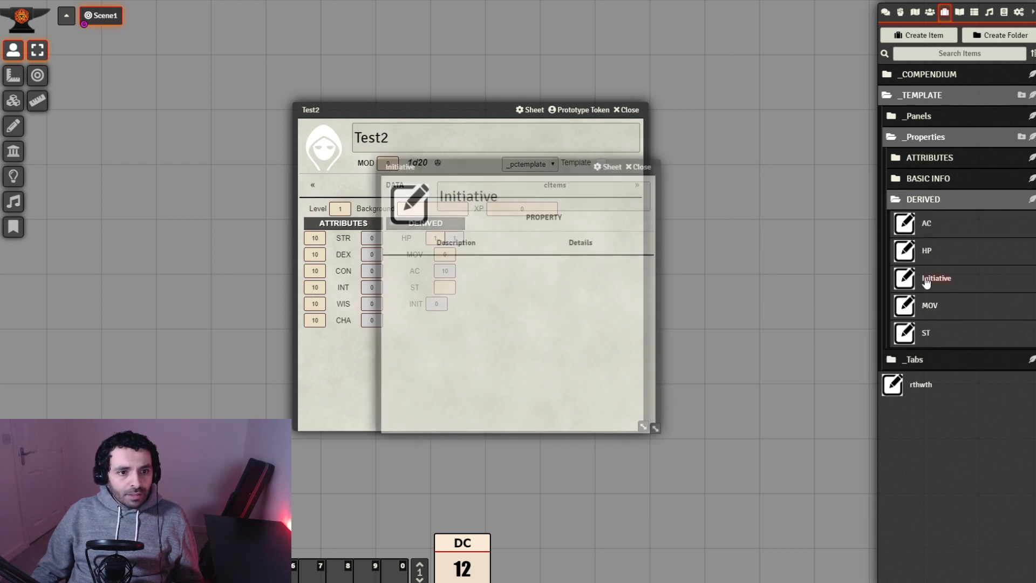
pyautogui.moveTo(513, 166); pyautogui.dragTo(616, 188)
pyautogui.click(694, 263)
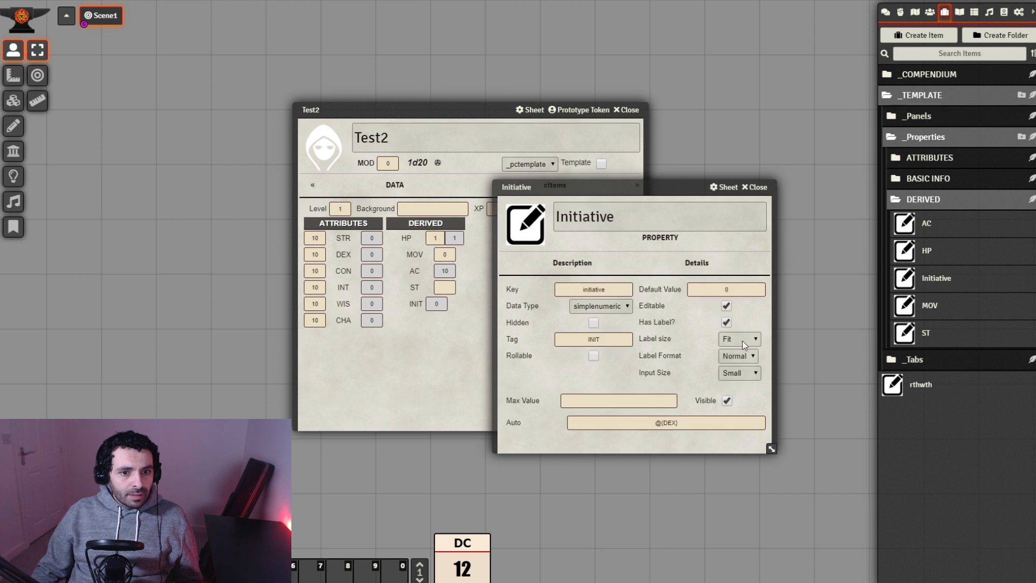
pyautogui.click(741, 339)
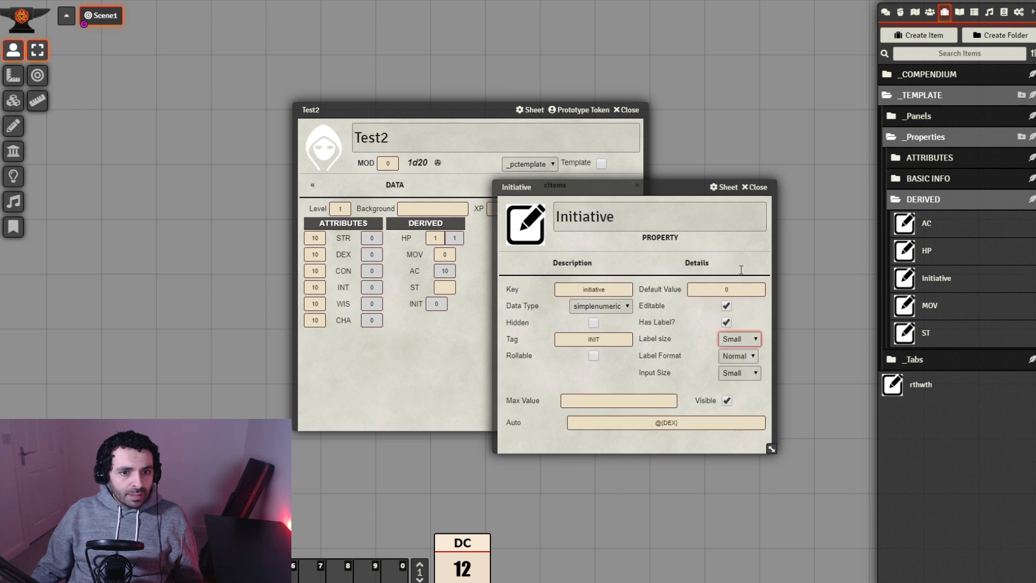
pyautogui.click(756, 188)
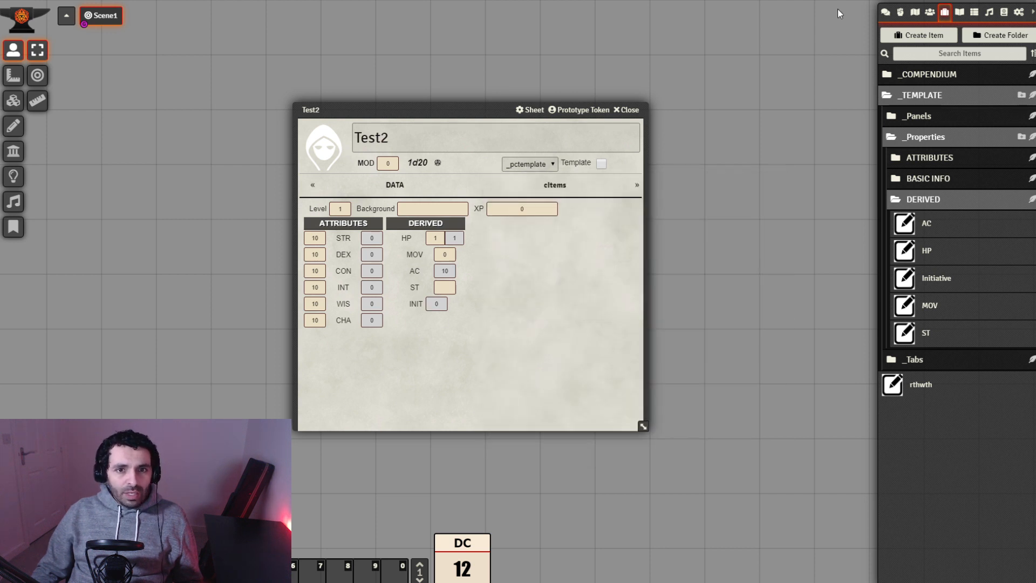
# Open the _pctemplate actor, reload its sheet template, and reopen the Test2 actor to check the Initiative row.
pyautogui.click(936, 13)
pyautogui.click(937, 80)
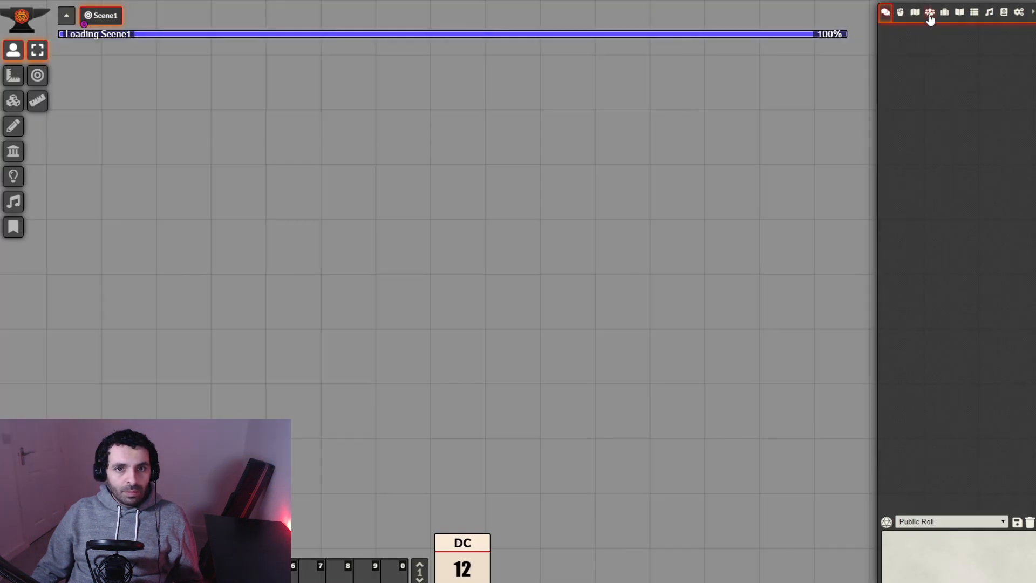
pyautogui.click(929, 13)
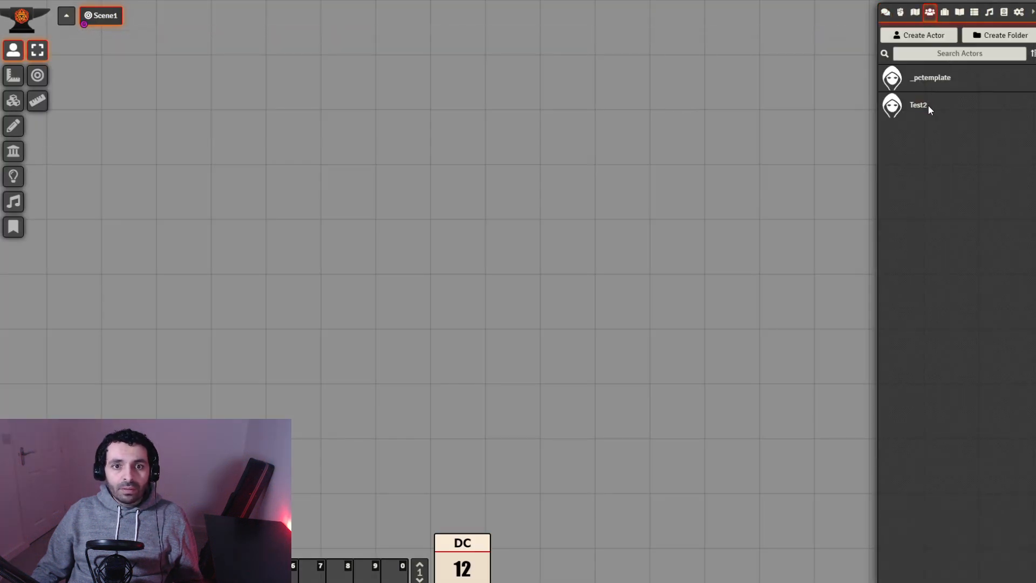
pyautogui.click(929, 105)
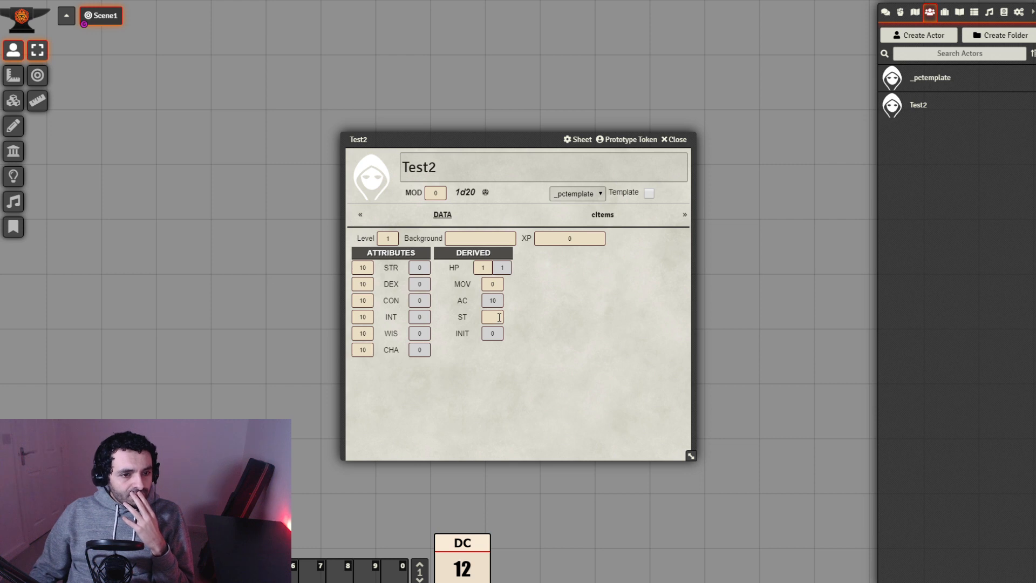
pyautogui.moveTo(528, 141); pyautogui.dragTo(506, 130)
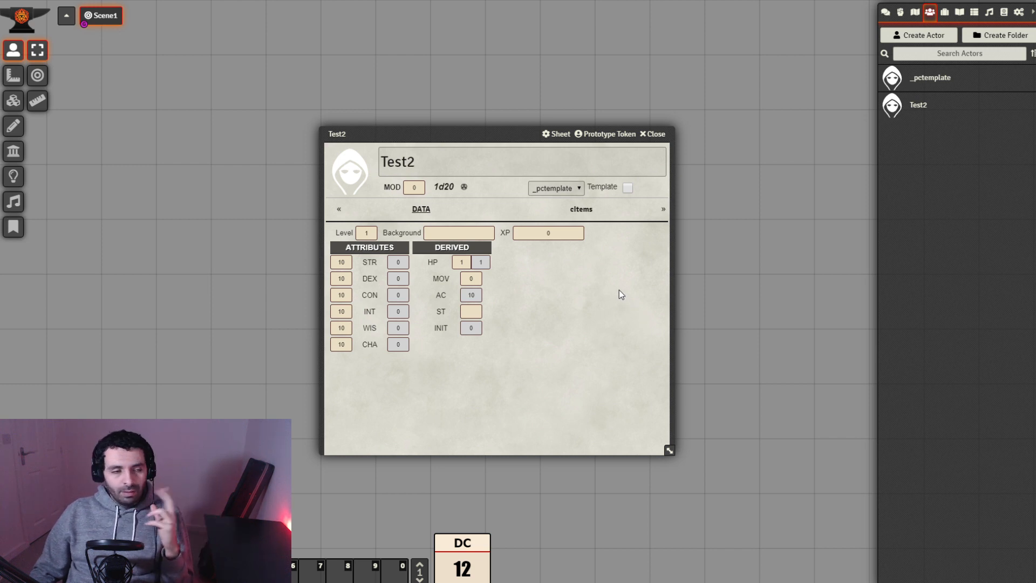
pyautogui.moveTo(508, 132); pyautogui.dragTo(451, 109)
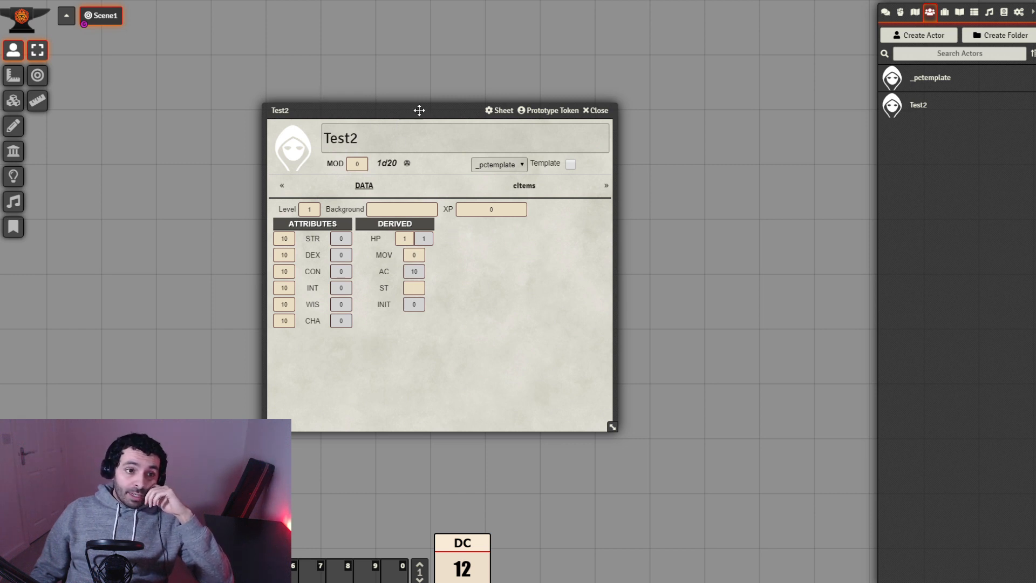
pyautogui.moveTo(460, 112); pyautogui.dragTo(457, 101)
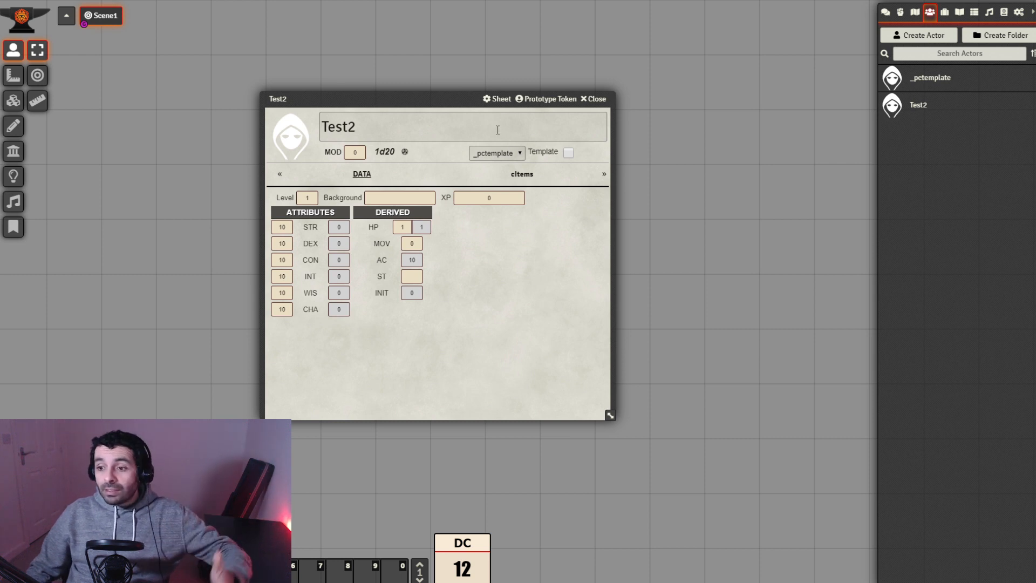
pyautogui.moveTo(439, 97); pyautogui.dragTo(425, 71)
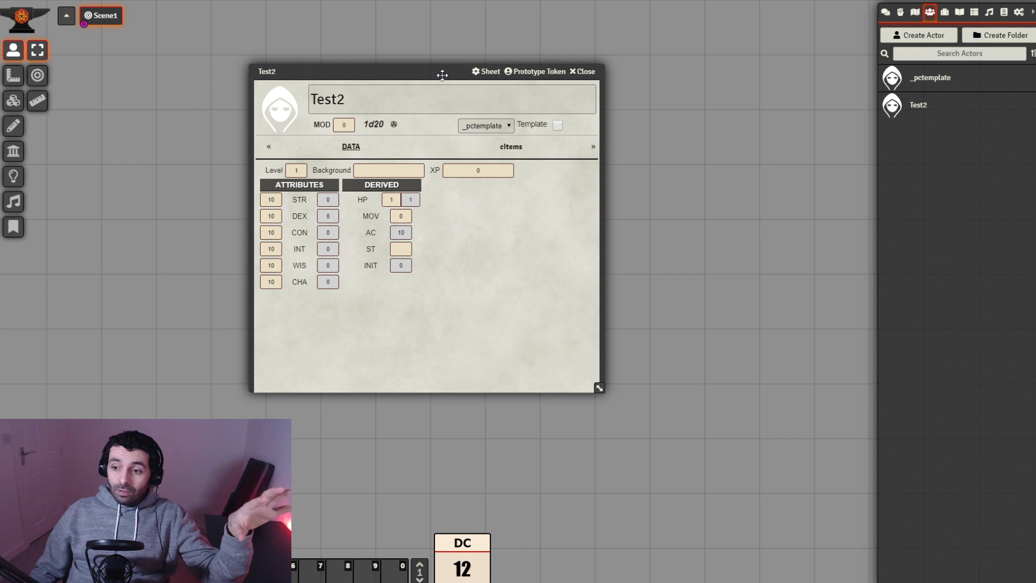
pyautogui.moveTo(435, 74); pyautogui.dragTo(332, 90)
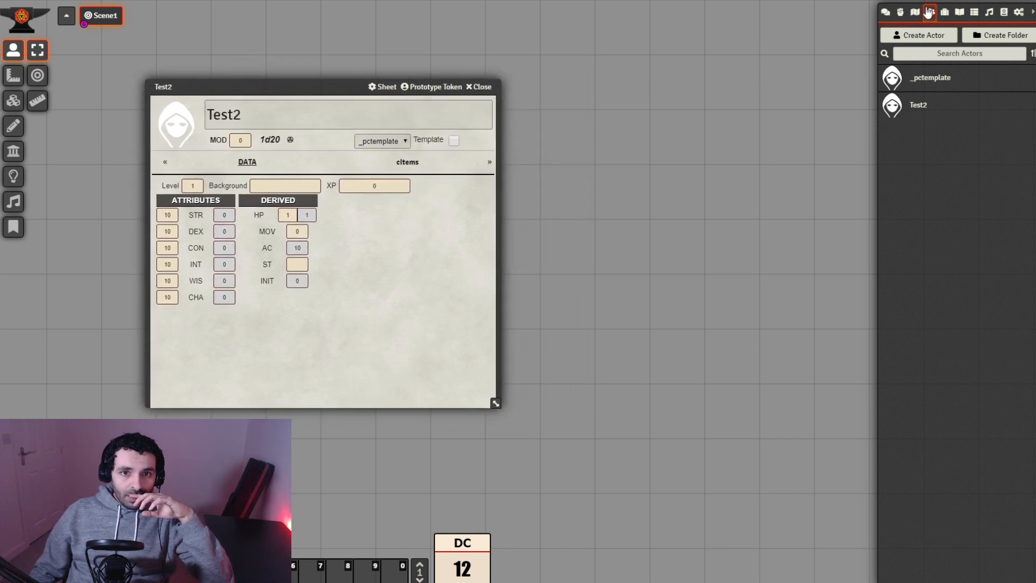
# Create a new item of type panel named Traits Panel in the template's _Panels folder.
pyautogui.click(944, 13)
pyautogui.click(915, 96)
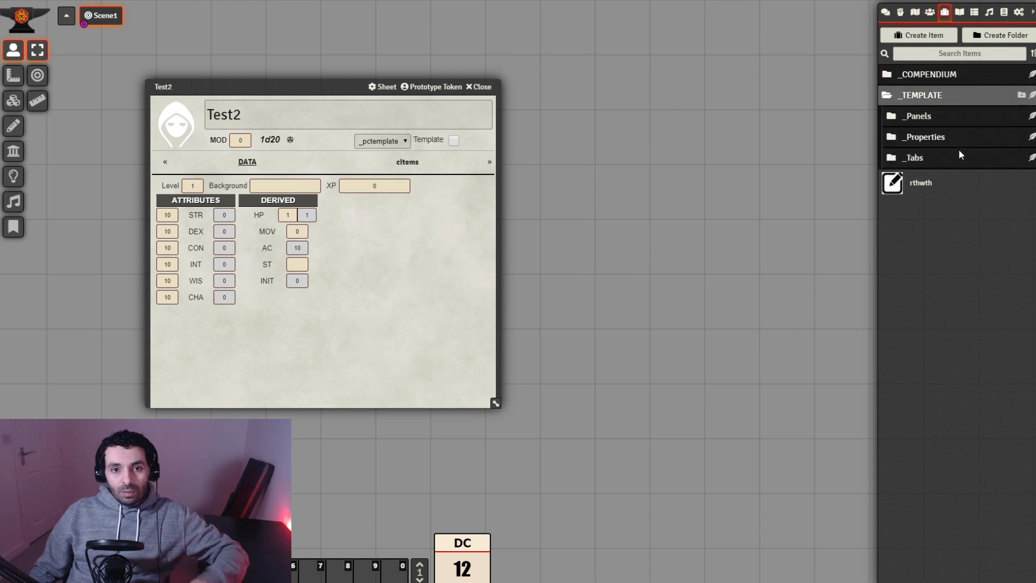
pyautogui.click(931, 119)
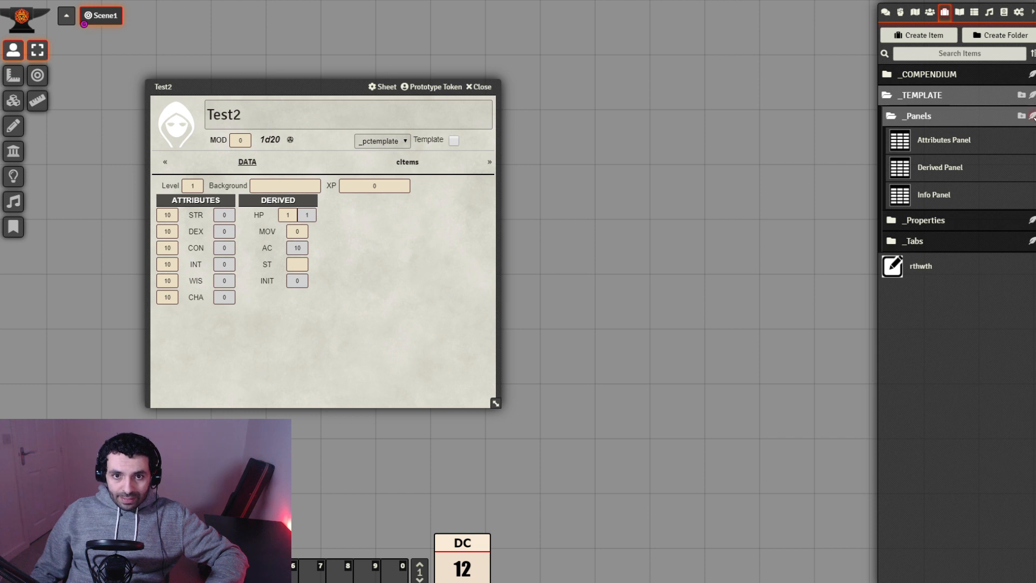
pyautogui.click(1022, 116)
pyautogui.click(794, 154)
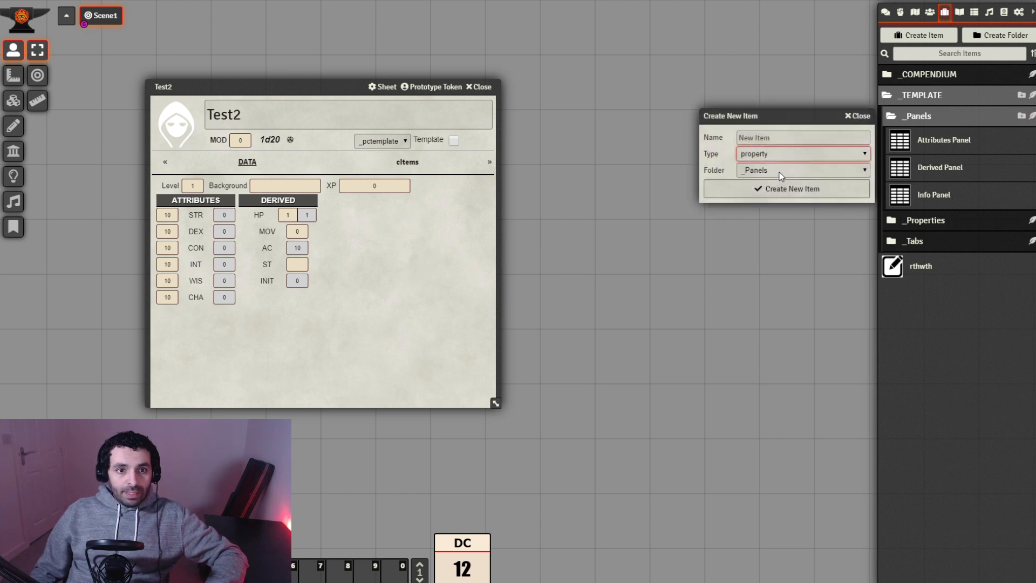
pyautogui.click(783, 177)
pyautogui.click(782, 136)
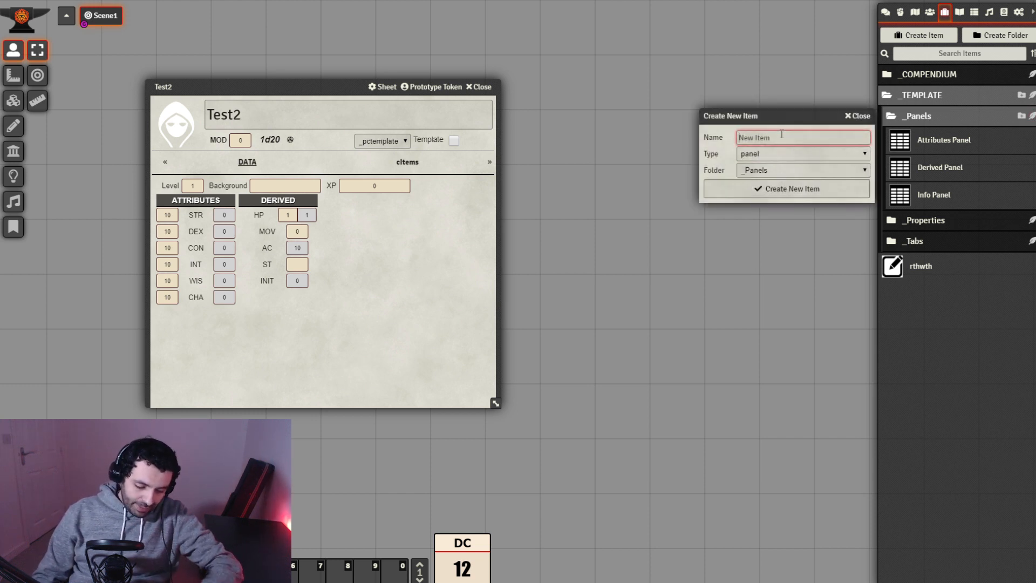
pyautogui.write('Traits PO')
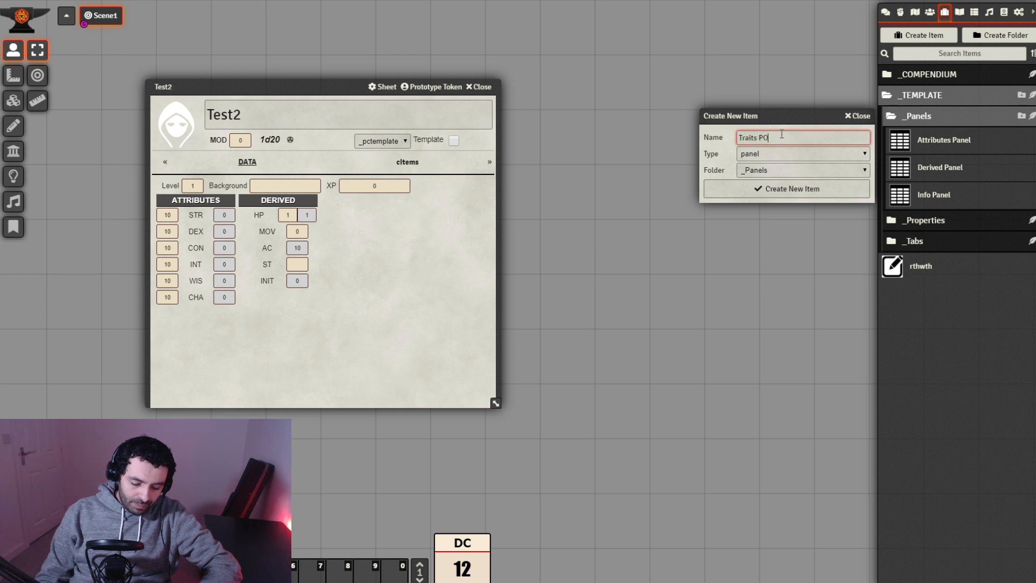
pyautogui.write('anel')
pyautogui.press('BackSpace')
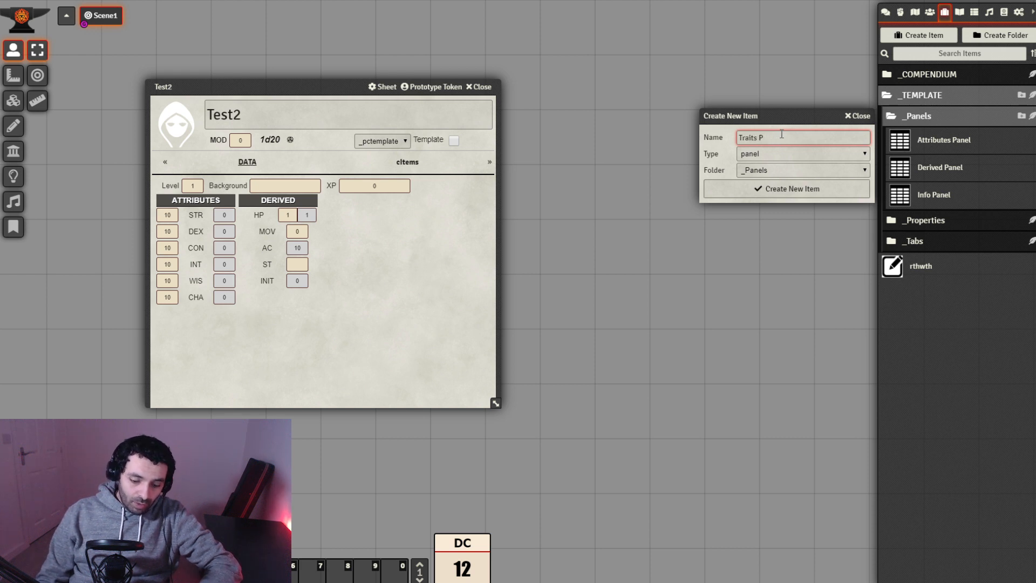
pyautogui.write('anel')
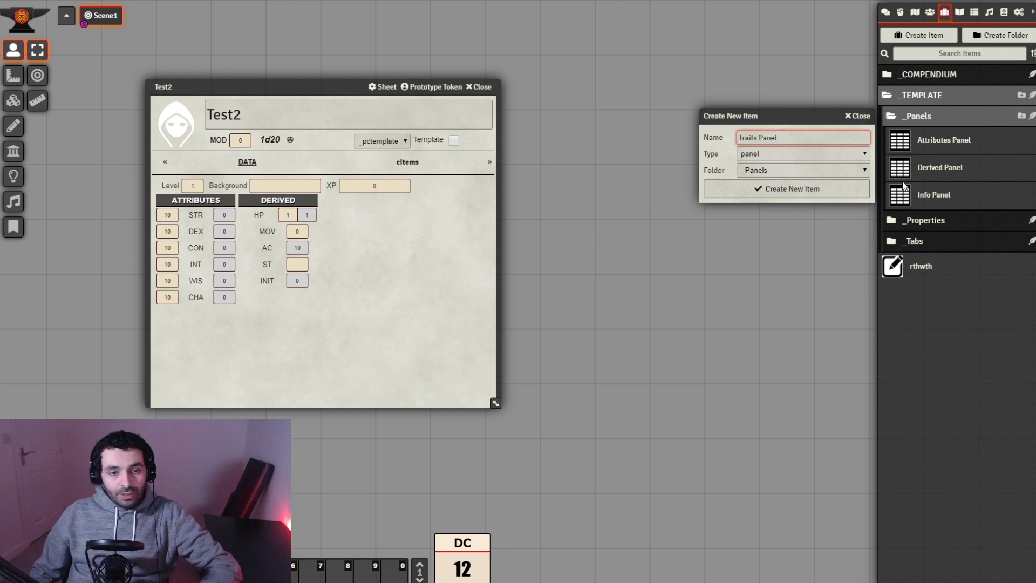
pyautogui.click(801, 189)
# Open the details of the new Traits Panel and set its title to TRAITS.
pyautogui.moveTo(534, 162); pyautogui.dragTo(686, 92)
pyautogui.click(621, 173)
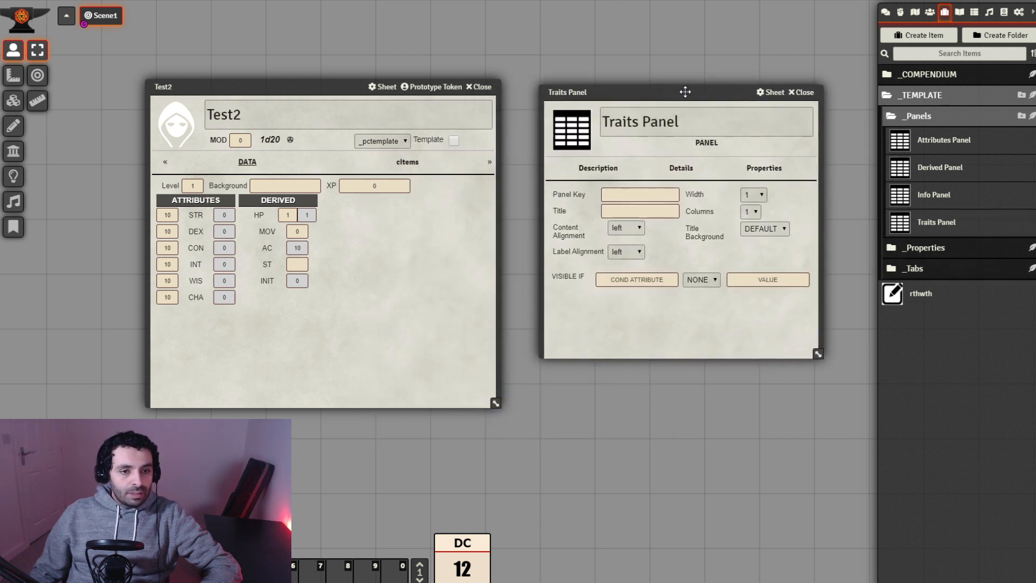
pyautogui.click(644, 210)
pyautogui.write('Trait')
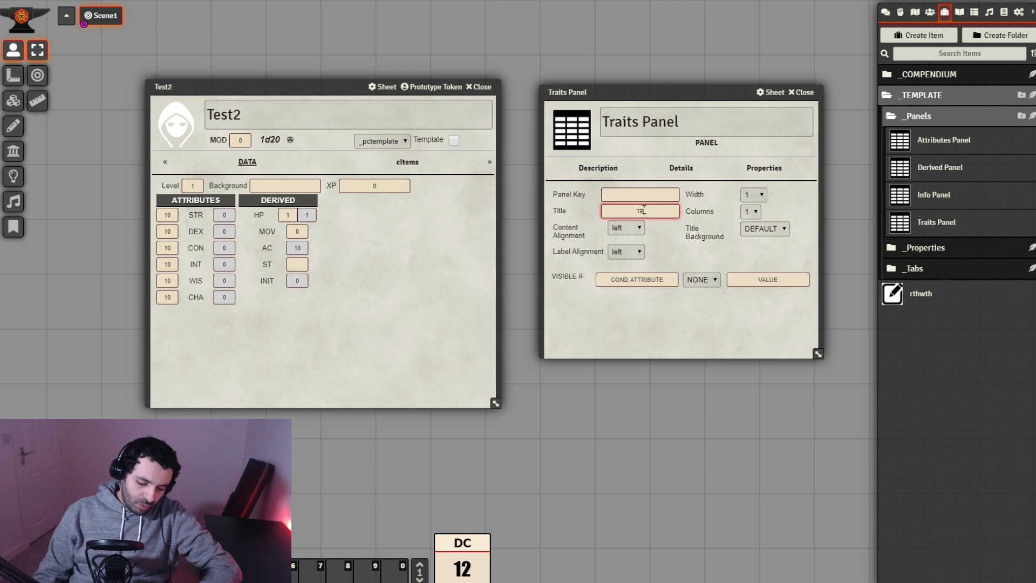
pyautogui.press('BackSpace')
pyautogui.press('BackSpace')
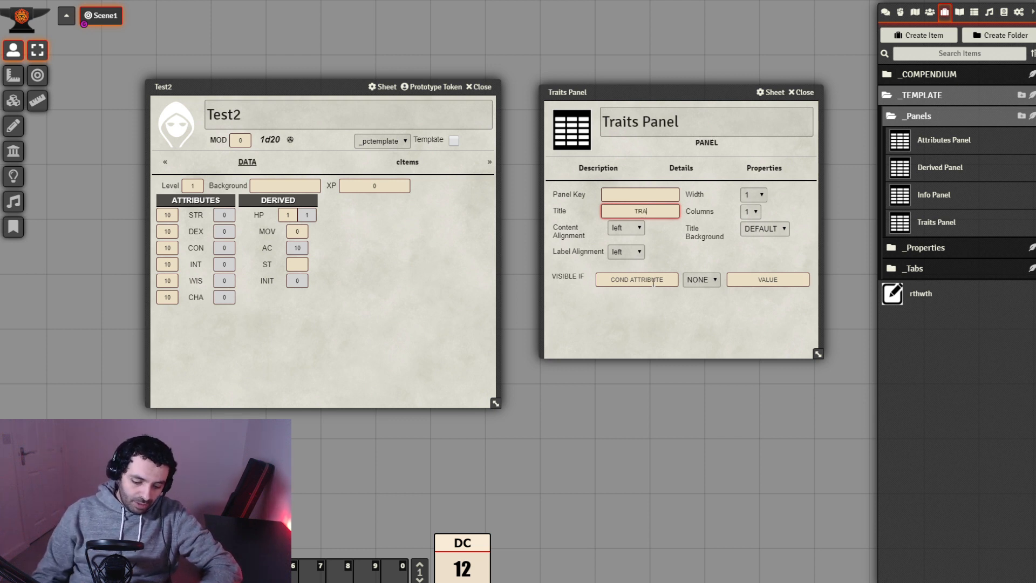
pyautogui.write('its')
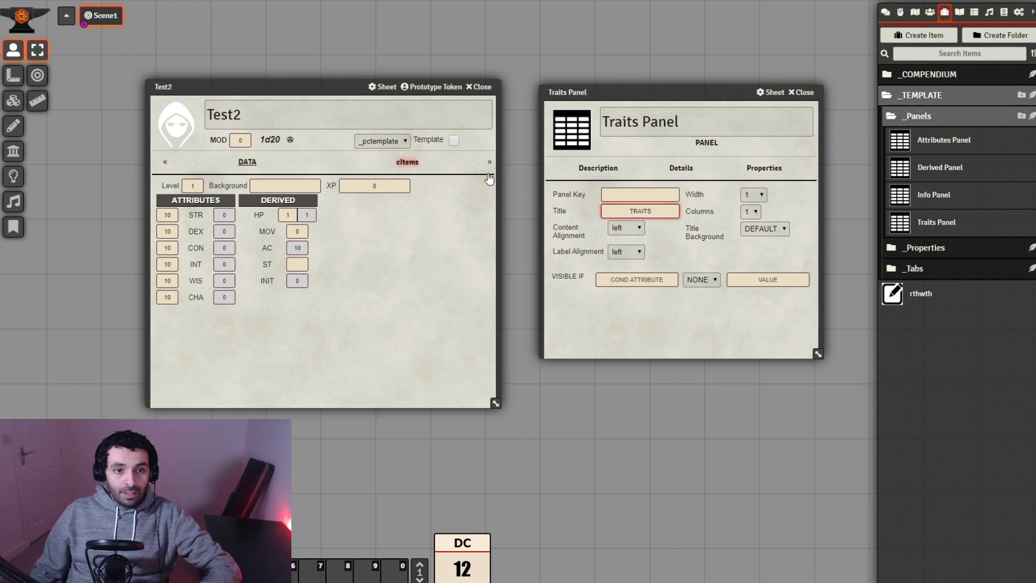
# Set the Traits Panel's key to traits_panel and its width to 1/2.
pyautogui.click(656, 195)
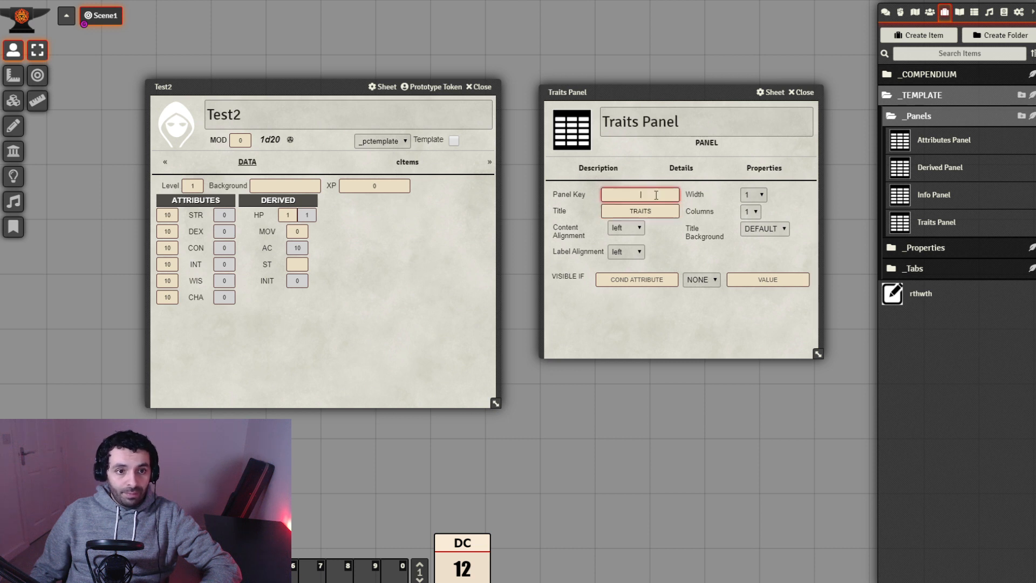
pyautogui.write('traits')
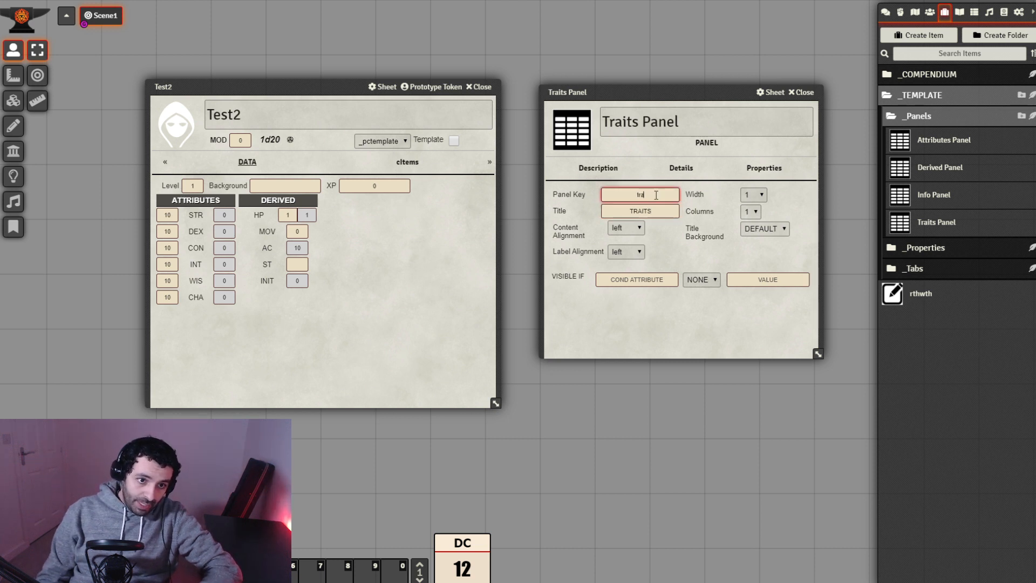
pyautogui.write('_panel')
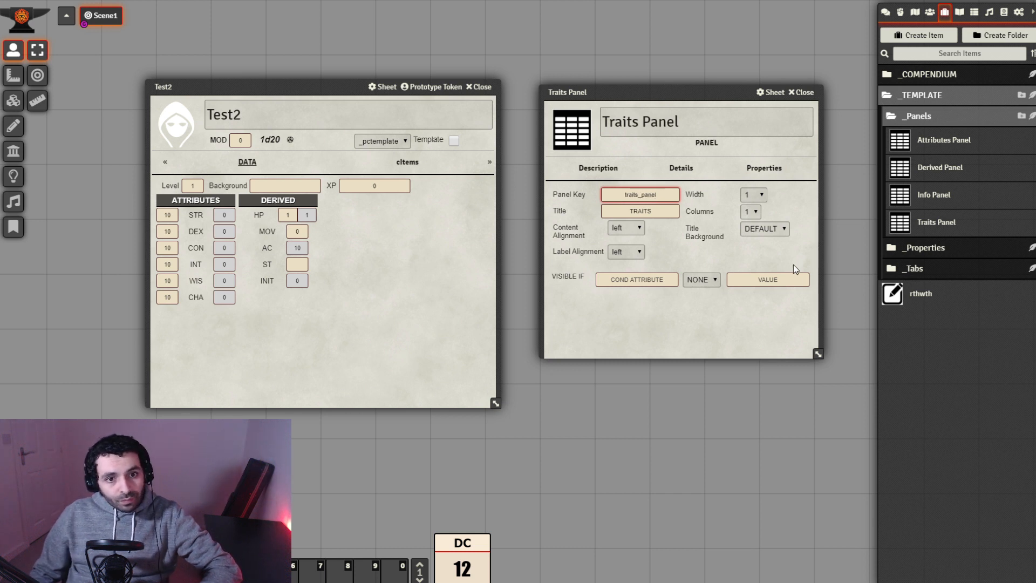
pyautogui.click(752, 313)
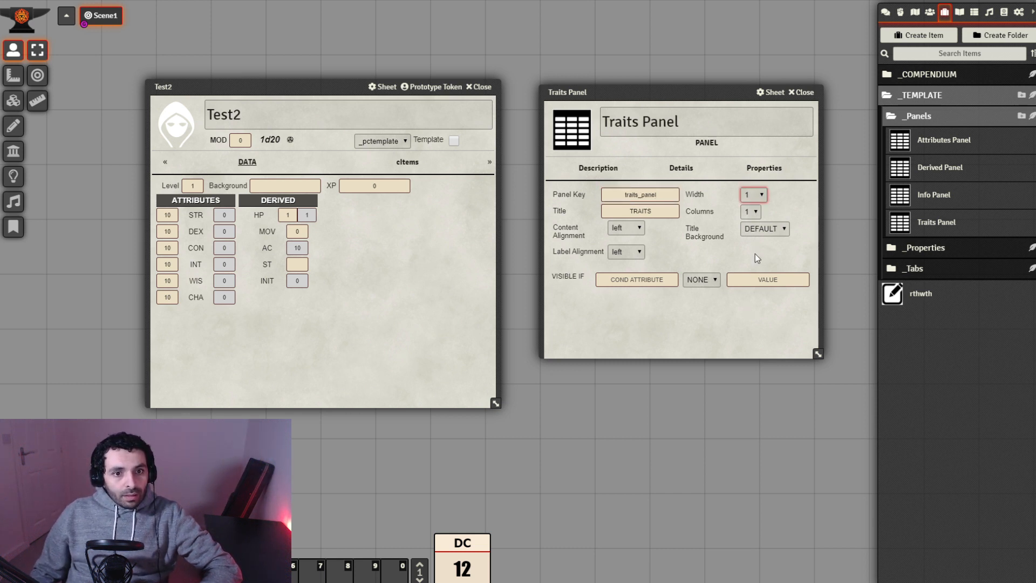
pyautogui.press('Down')
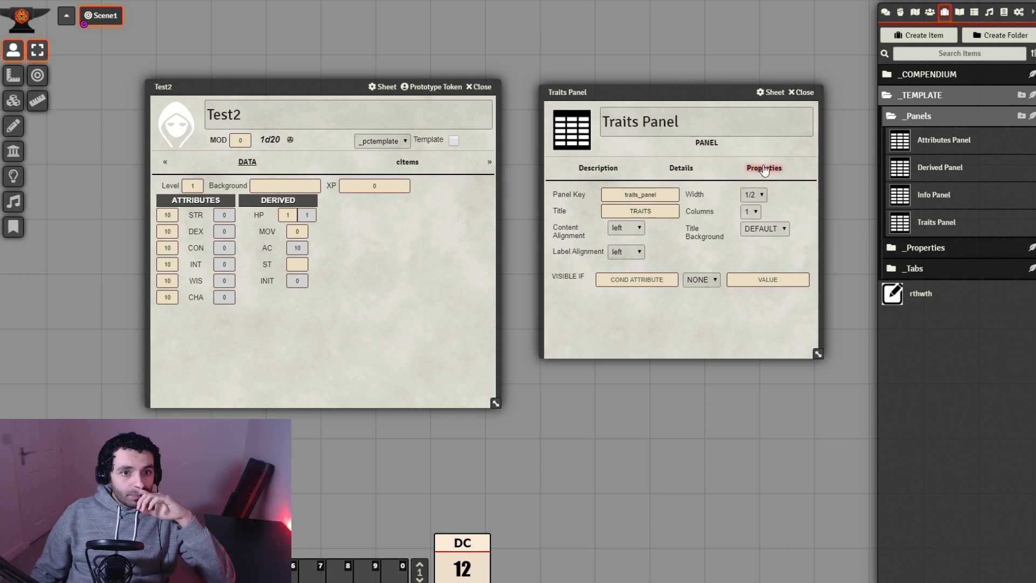
# Show the Traits Panel's property list and rearrange its window and the Test2 sheet to free up workspace.
pyautogui.click(654, 170)
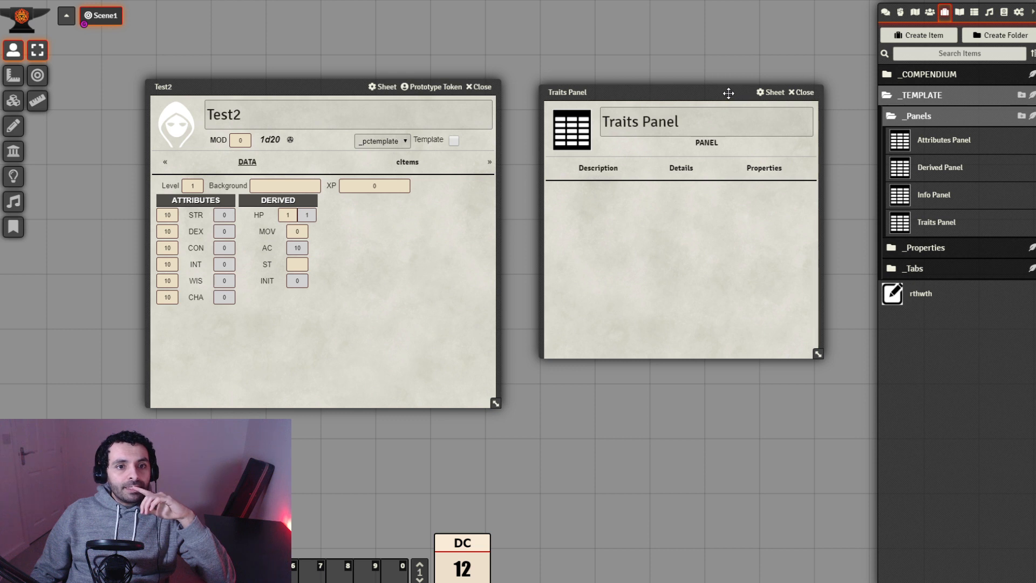
pyautogui.moveTo(729, 94); pyautogui.dragTo(699, 33)
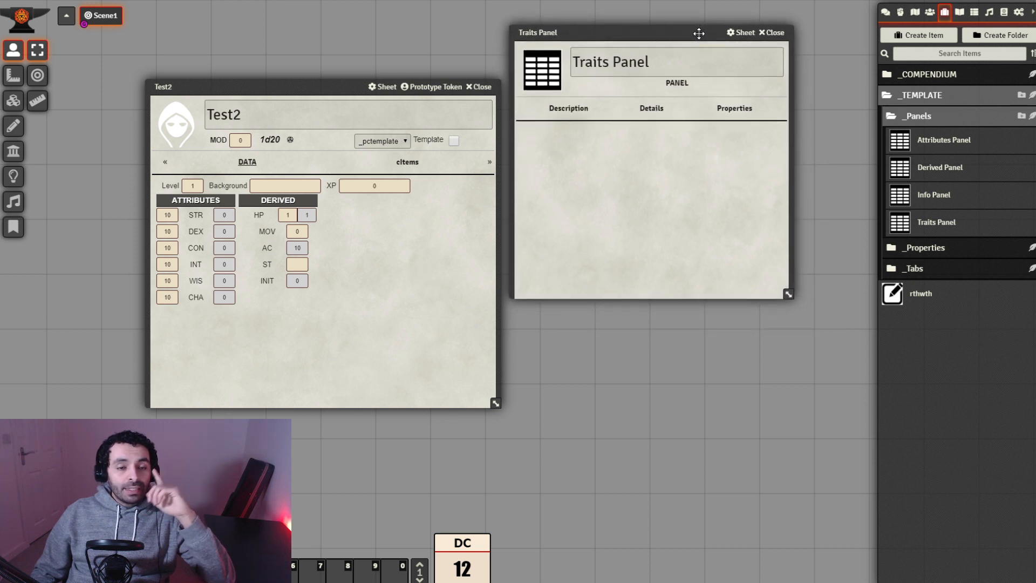
pyautogui.moveTo(337, 87); pyautogui.dragTo(252, 55)
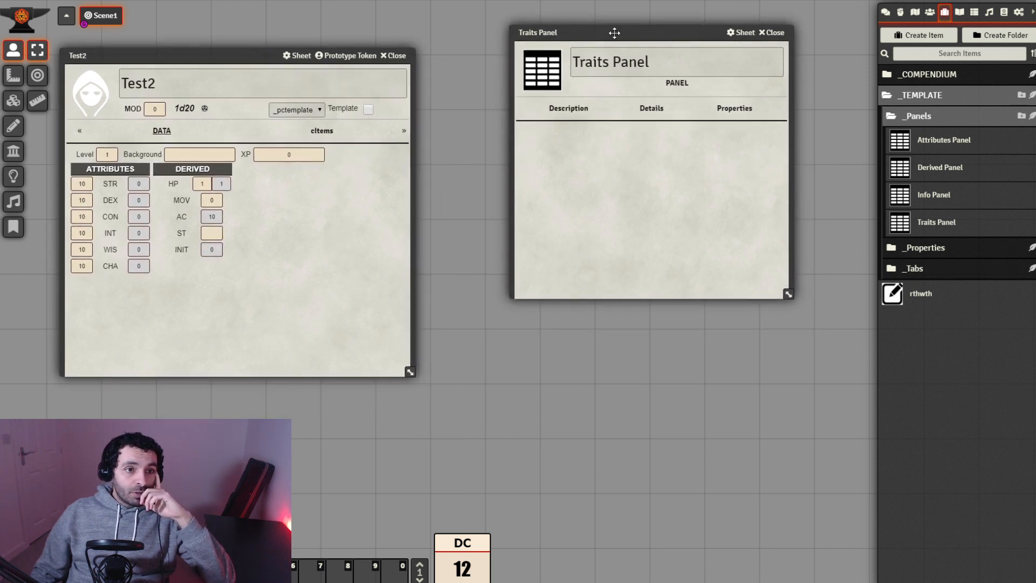
pyautogui.moveTo(615, 33); pyautogui.dragTo(499, 35)
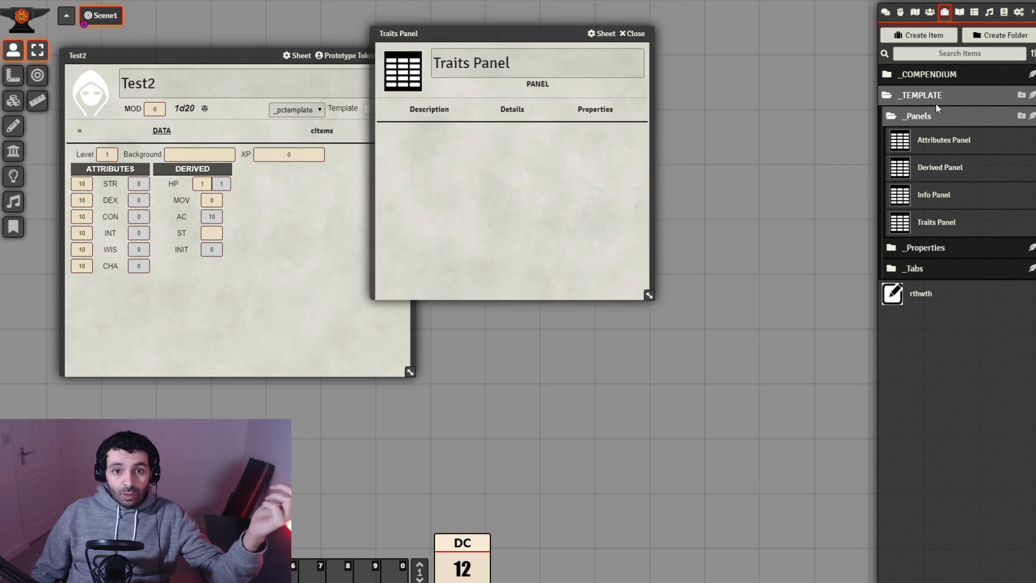
# Create a subfolder named GROUPS inside the _COMPENDIUM item folder.
pyautogui.click(956, 77)
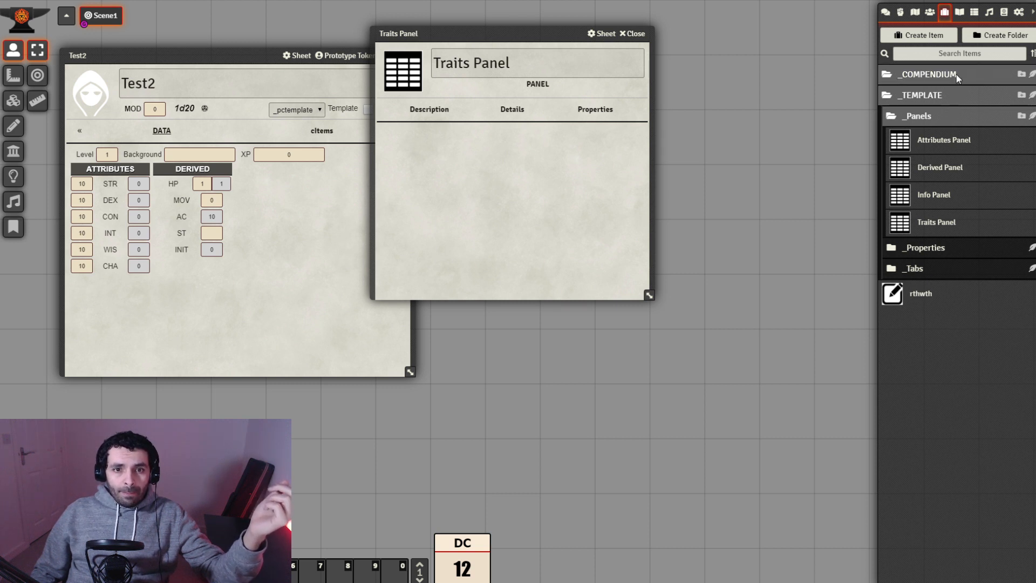
pyautogui.click(1021, 76)
pyautogui.click(786, 97)
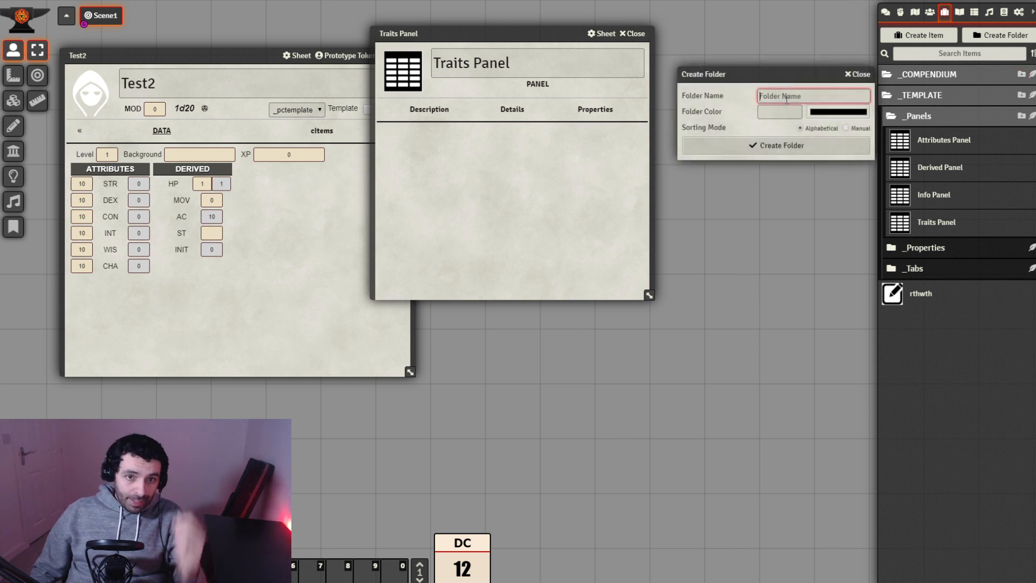
pyautogui.write('GROUPS')
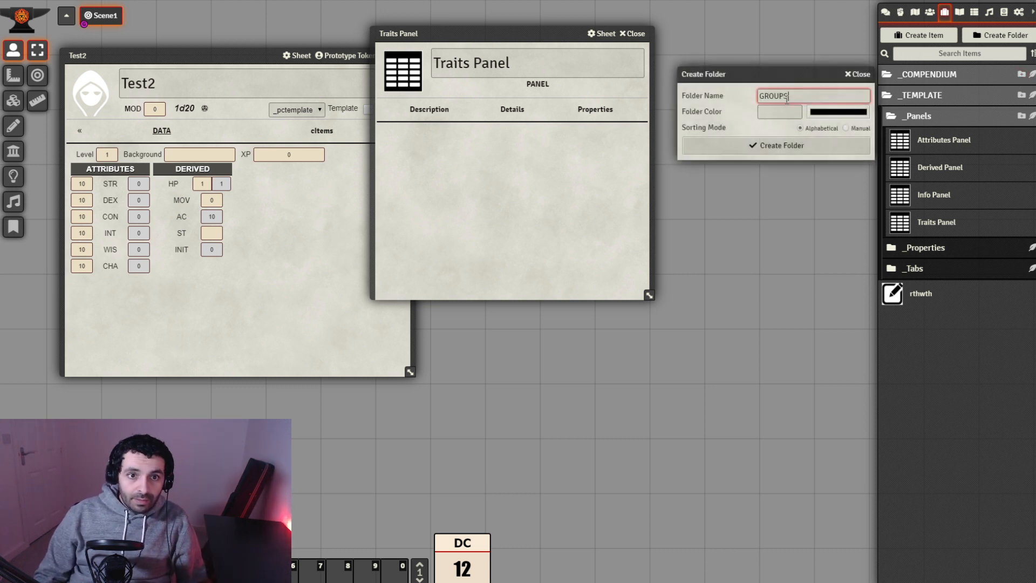
pyautogui.click(794, 153)
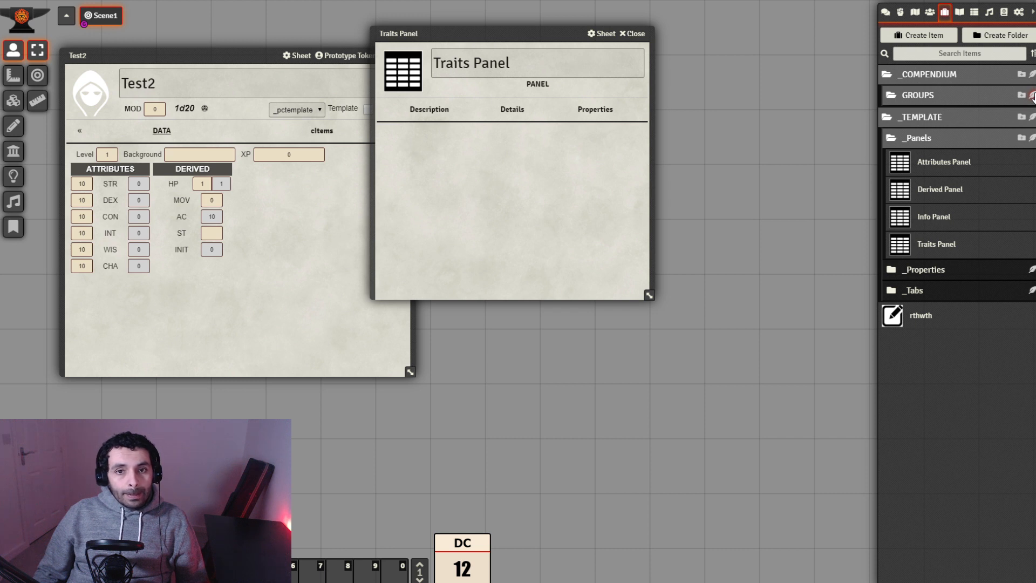
# Create a new item of type group named Traits in the GROUPS folder.
pyautogui.click(1033, 96)
pyautogui.click(760, 142)
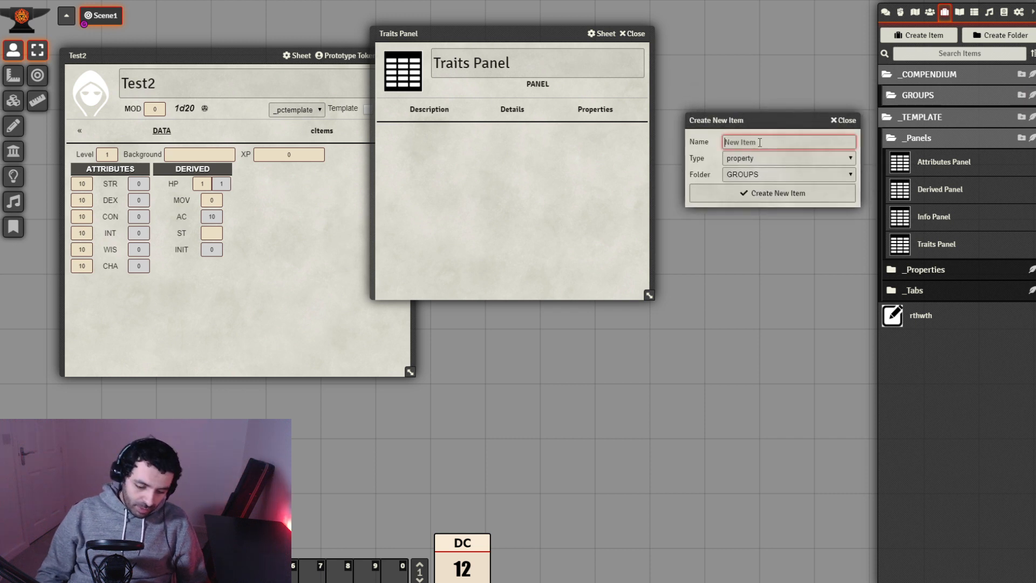
pyautogui.write('Traits')
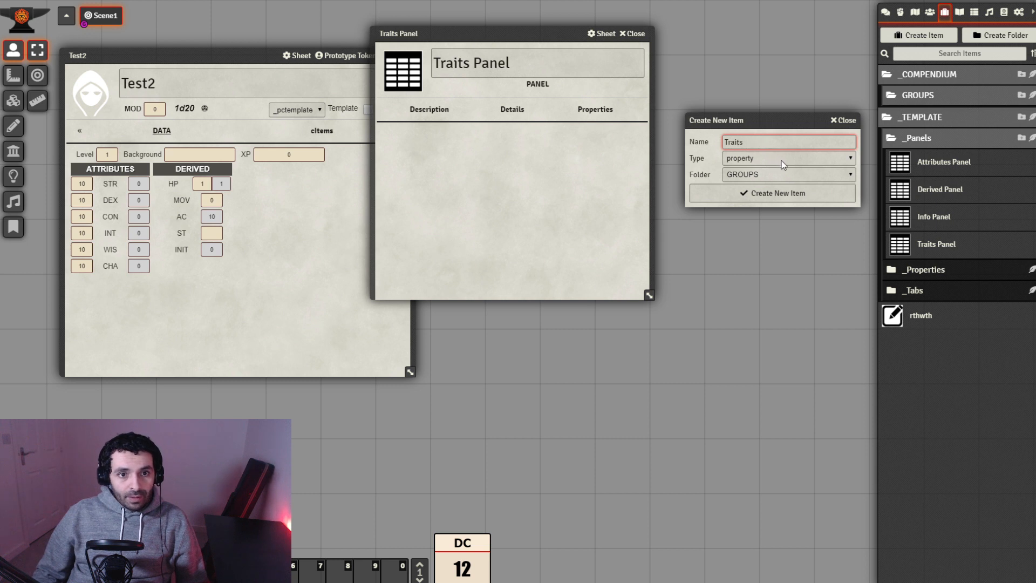
pyautogui.press('Tab')
pyautogui.press('g')
pyautogui.click(795, 192)
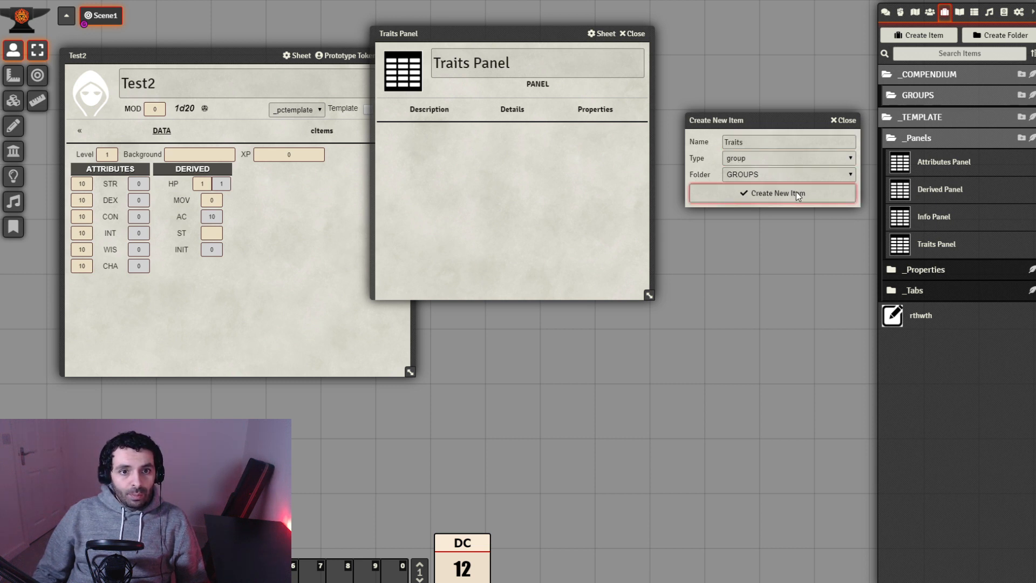
# Set the Traits group's key to trait_group, view its property list, and close the group sheet.
pyautogui.moveTo(485, 167); pyautogui.dragTo(658, 180)
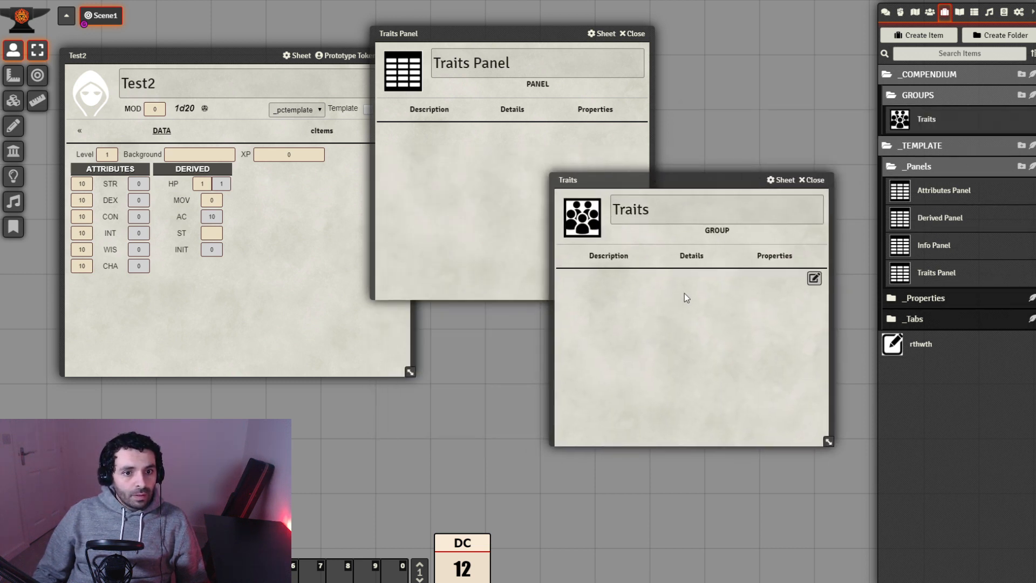
pyautogui.click(692, 256)
pyautogui.click(656, 286)
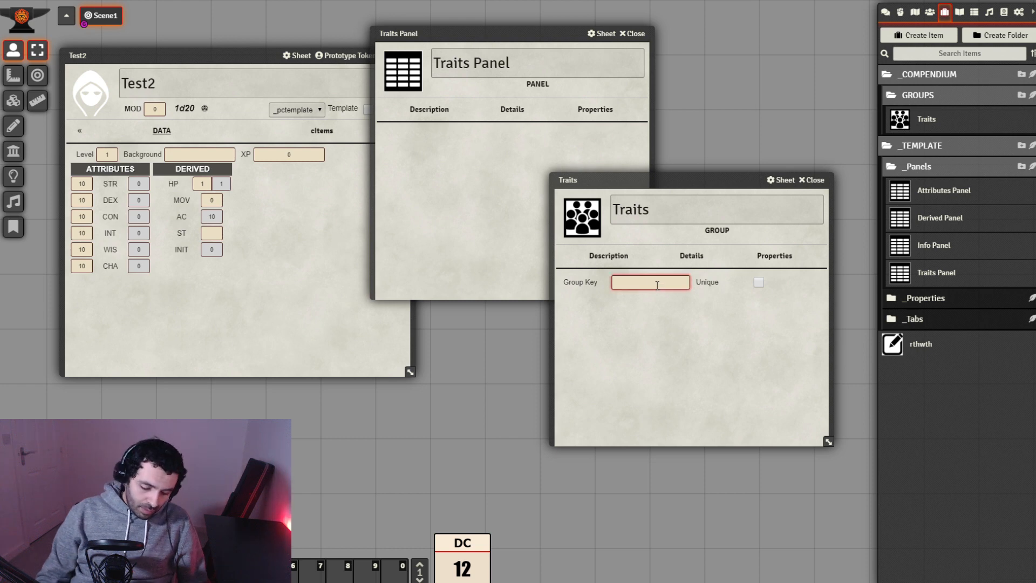
pyautogui.write('t')
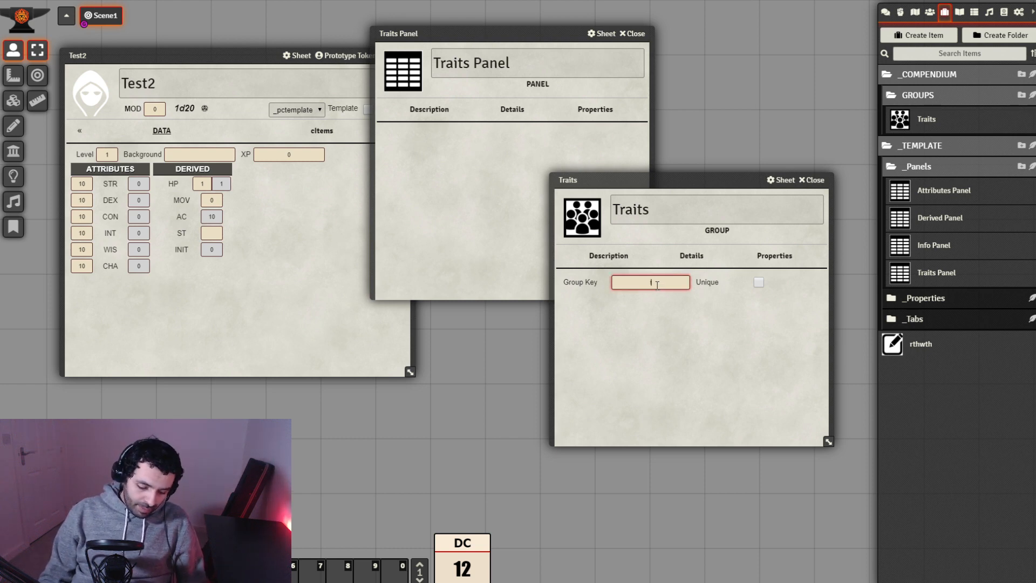
pyautogui.write('rait_group')
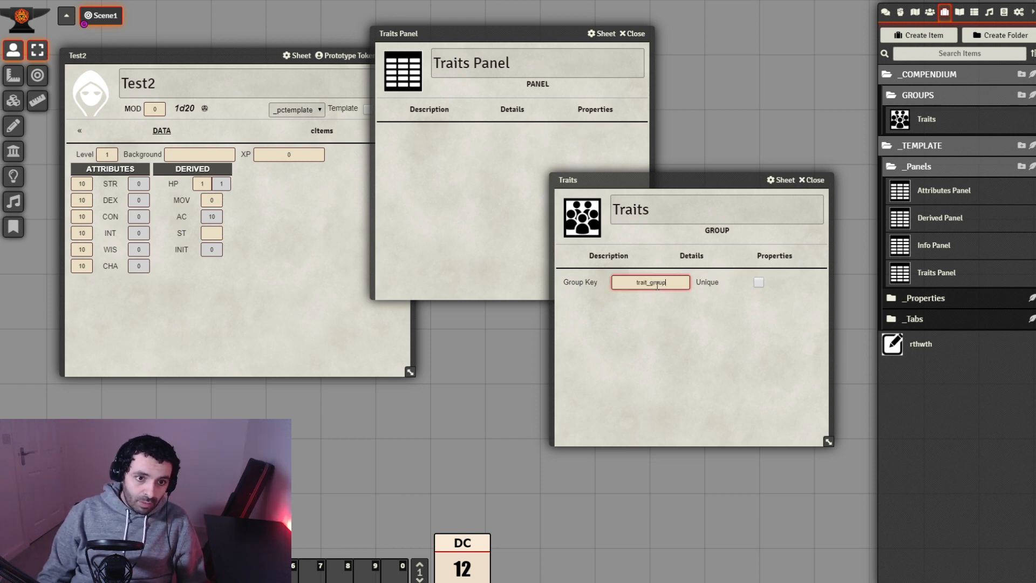
pyautogui.click(752, 327)
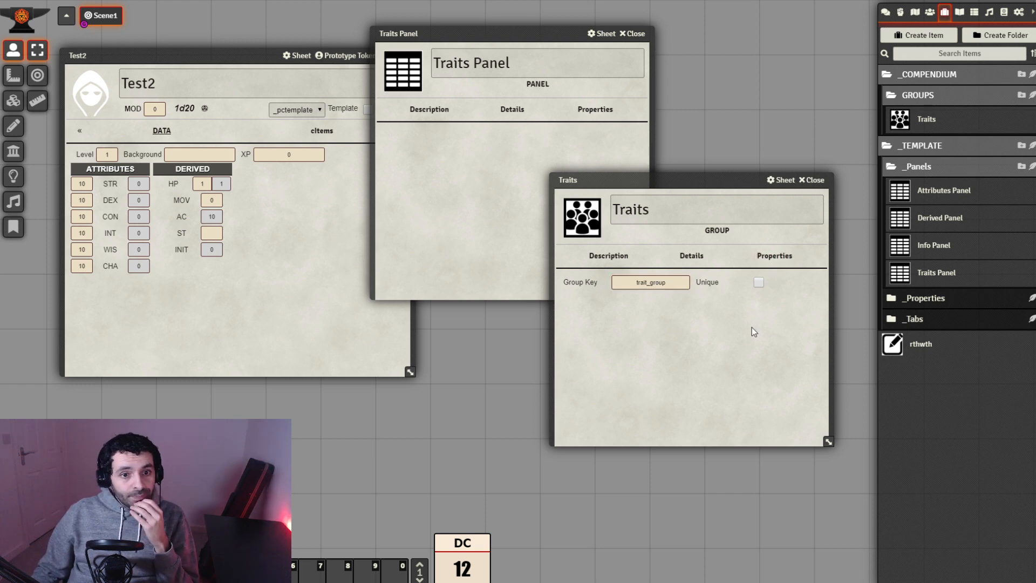
pyautogui.click(759, 257)
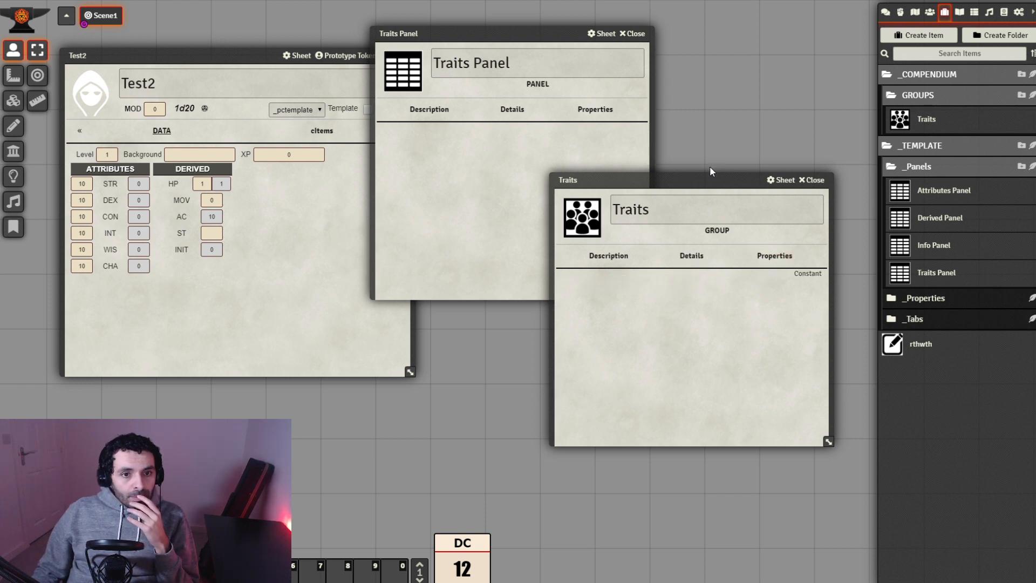
pyautogui.moveTo(715, 178); pyautogui.dragTo(722, 247)
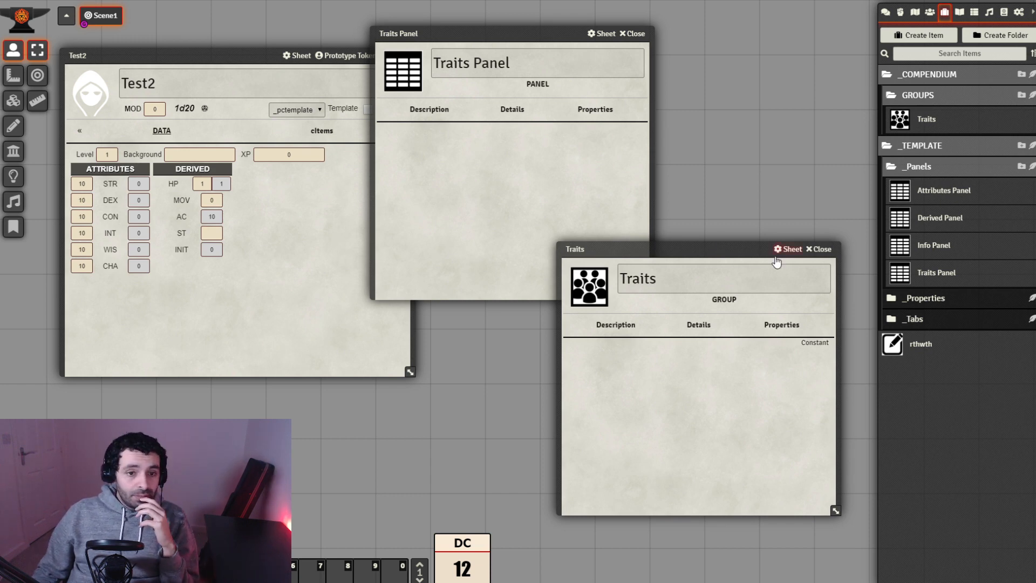
pyautogui.click(824, 250)
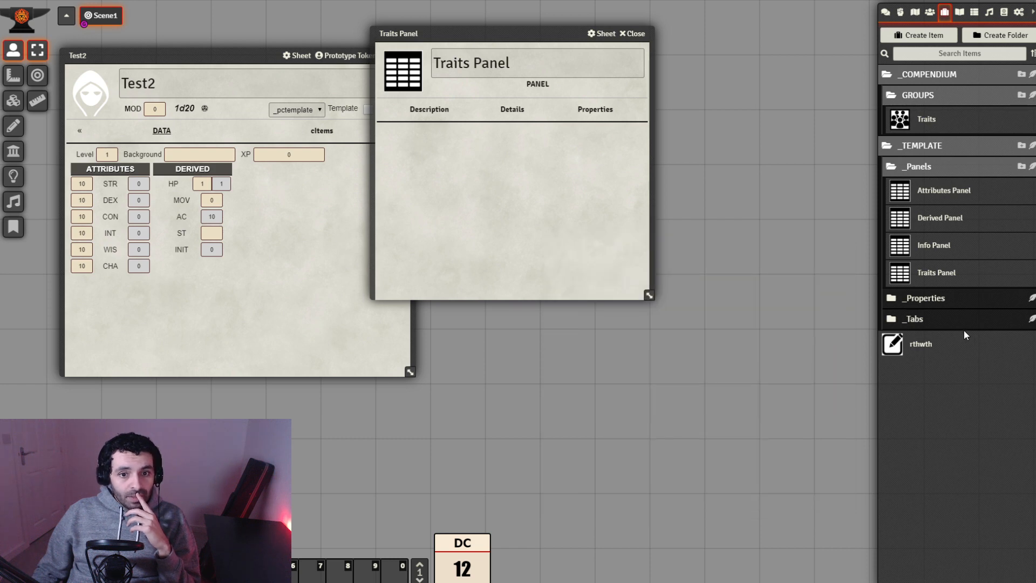
# Create a subfolder named TRAITS inside the template's _Properties folder.
pyautogui.click(958, 302)
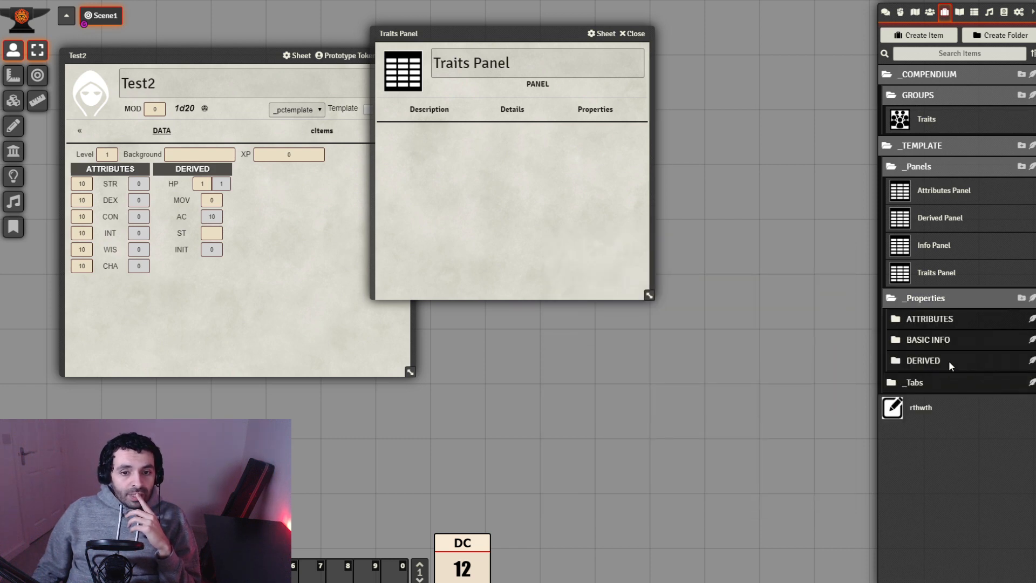
pyautogui.click(1022, 299)
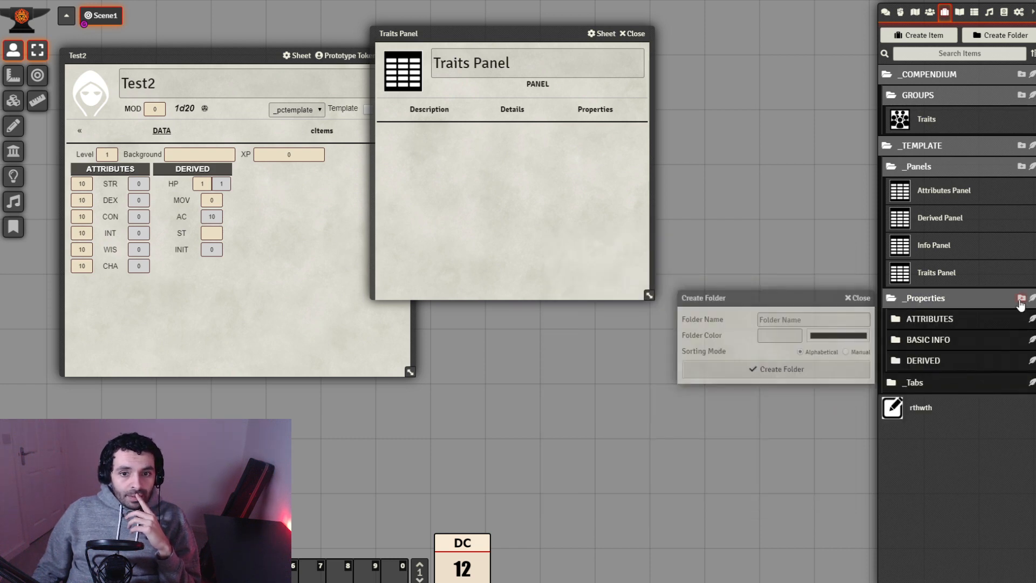
pyautogui.click(761, 320)
pyautogui.write('TRAITS')
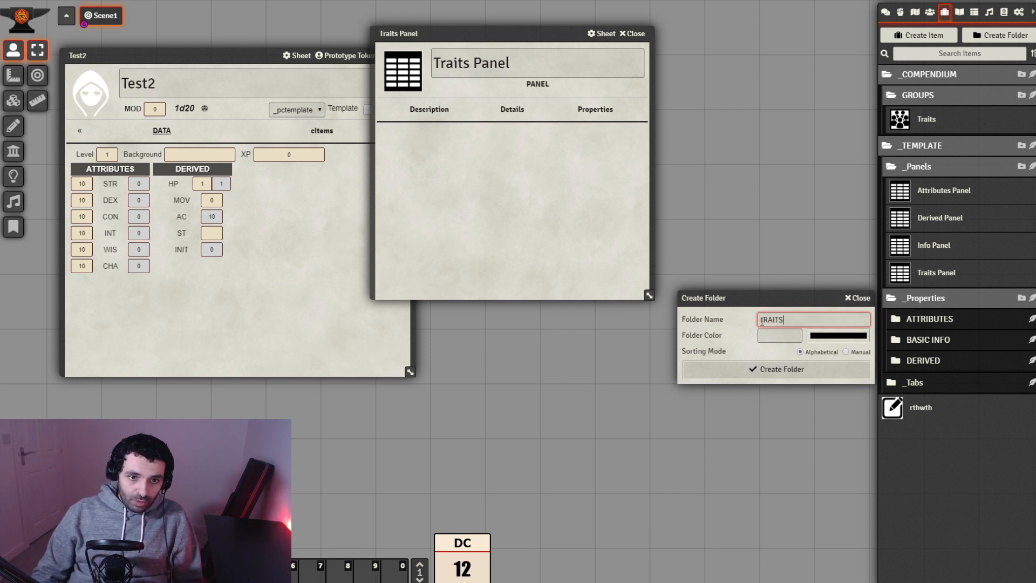
pyautogui.click(782, 373)
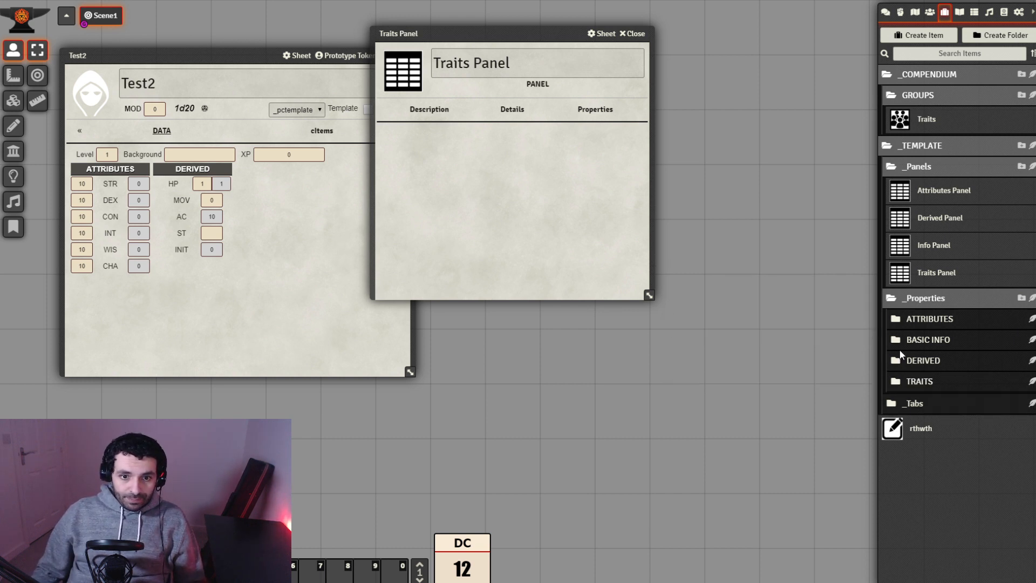
# Create a new property item named Traits Prop in the TRAITS folder.
pyautogui.click(1017, 385)
pyautogui.click(1032, 382)
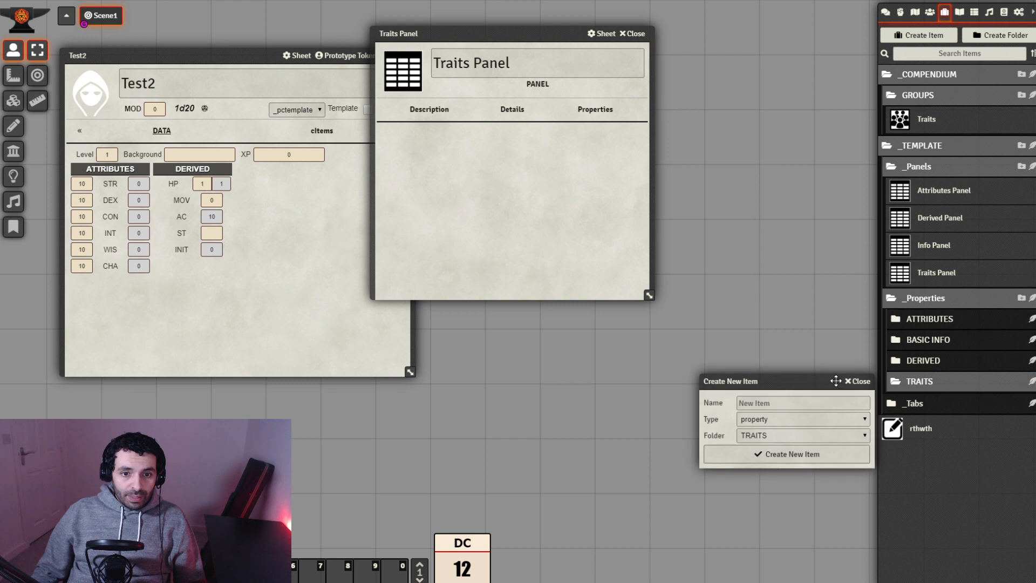
pyautogui.moveTo(804, 383); pyautogui.dragTo(780, 353)
pyautogui.click(769, 370)
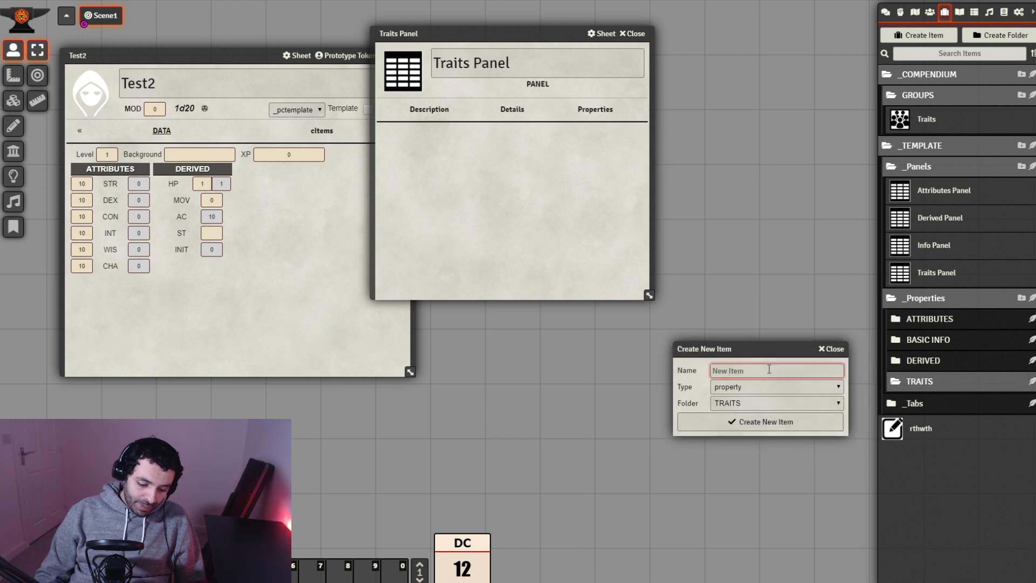
pyautogui.write('Tra')
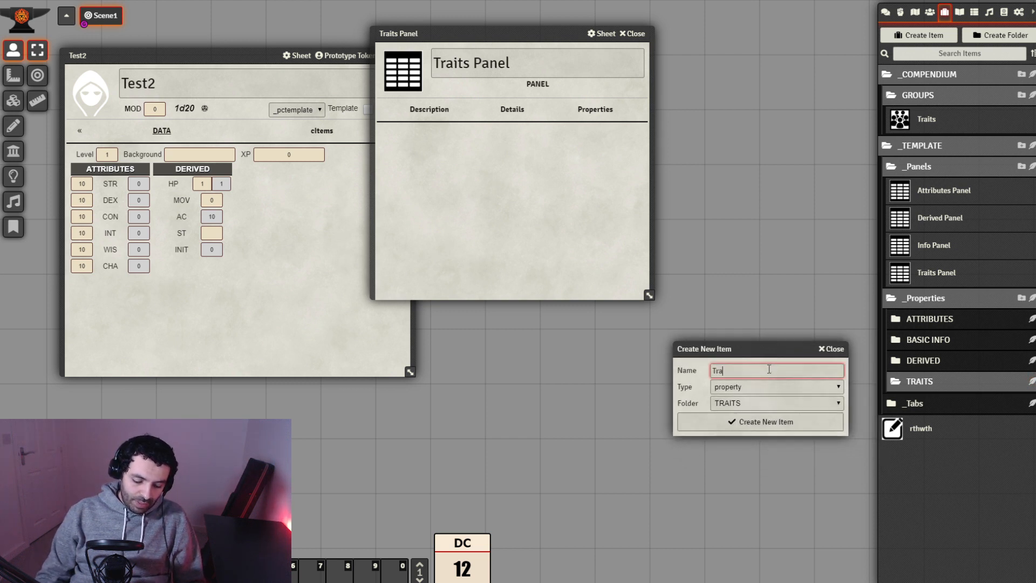
pyautogui.write('its Prop')
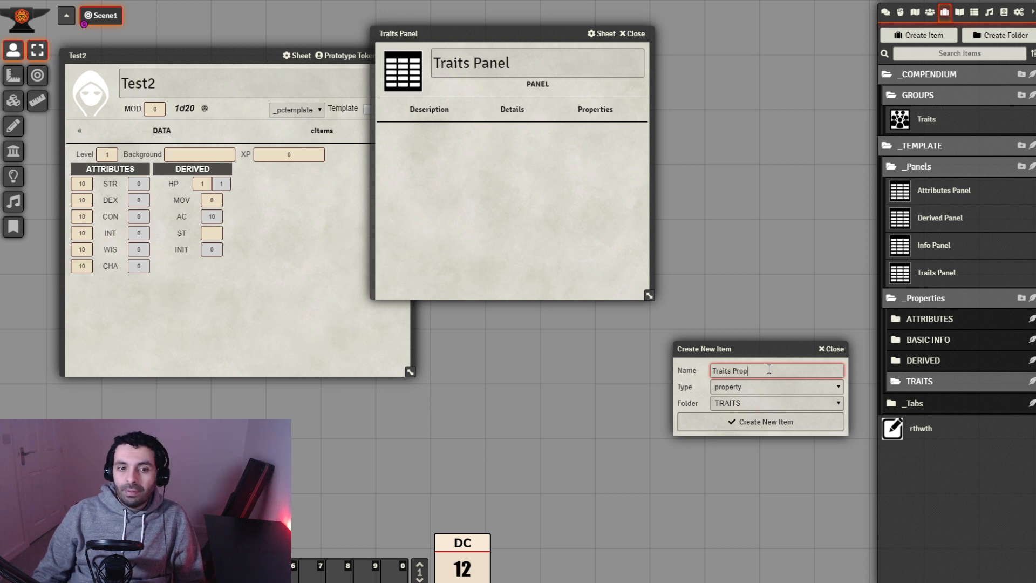
pyautogui.click(786, 422)
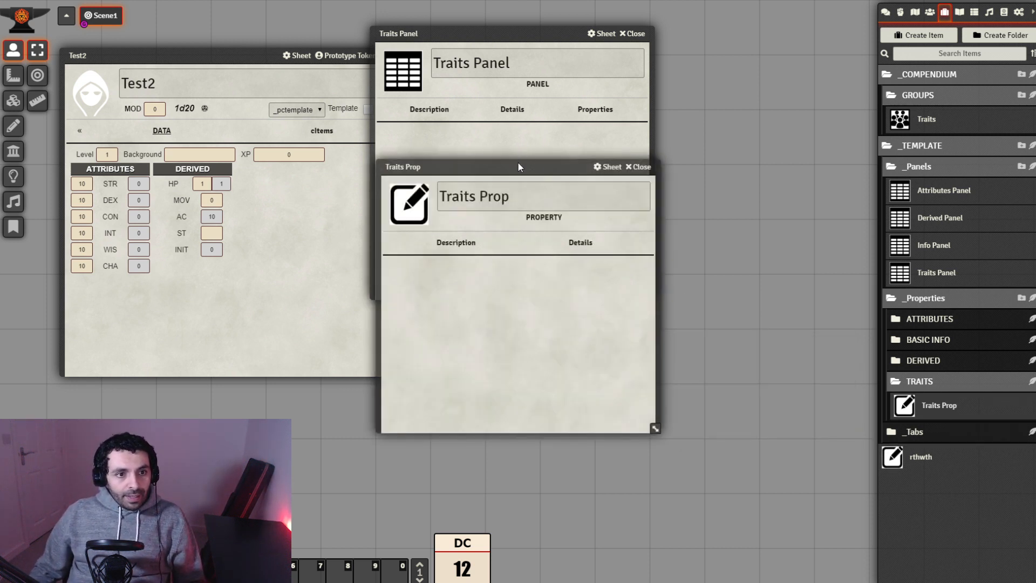
# Set the Traits Prop data type to table and its key to traits_prop.
pyautogui.moveTo(526, 169); pyautogui.dragTo(695, 269)
pyautogui.click(744, 338)
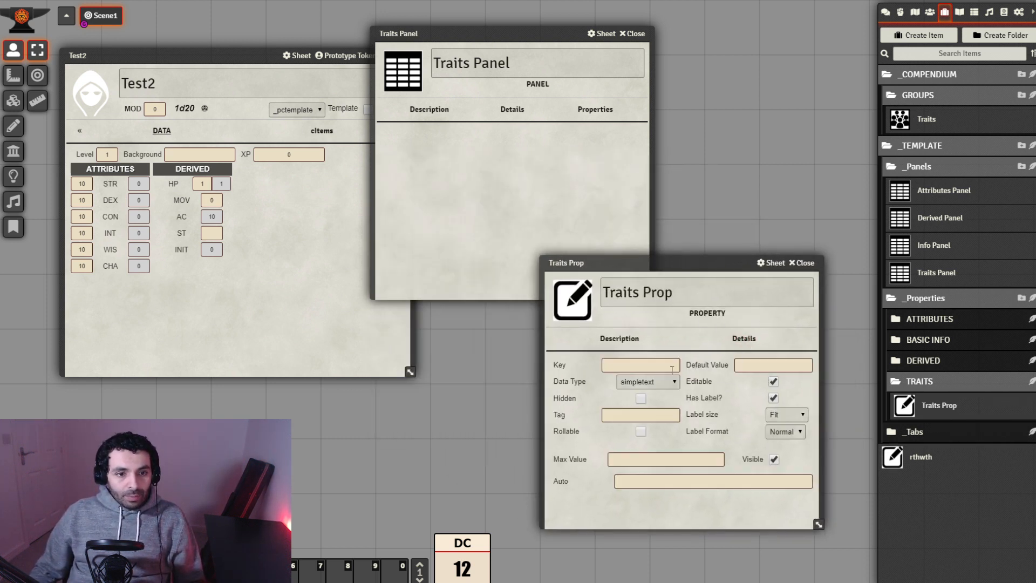
pyautogui.click(645, 461)
pyautogui.click(641, 365)
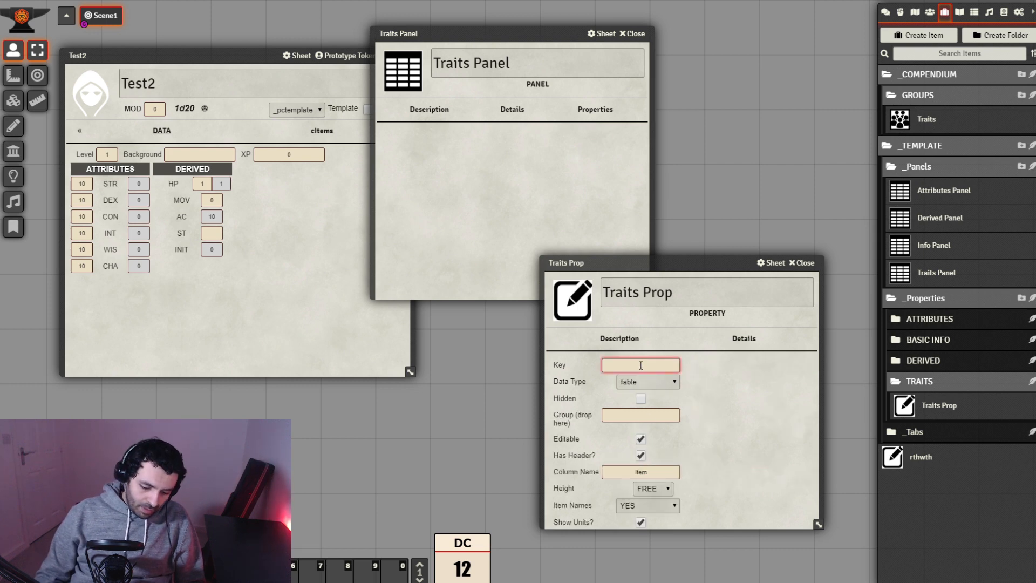
pyautogui.write('traits_')
pyautogui.write('prop')
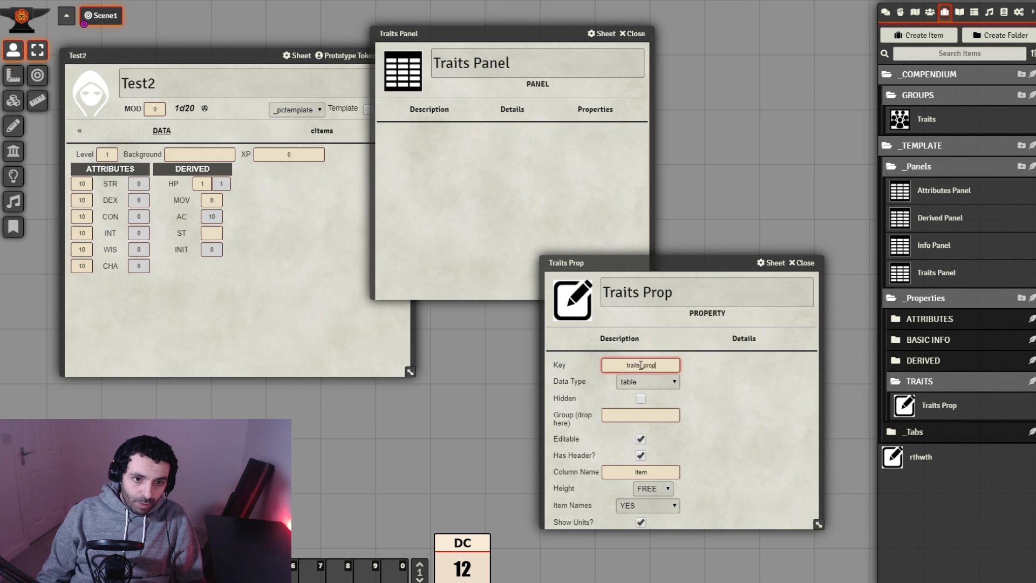
pyautogui.click(711, 410)
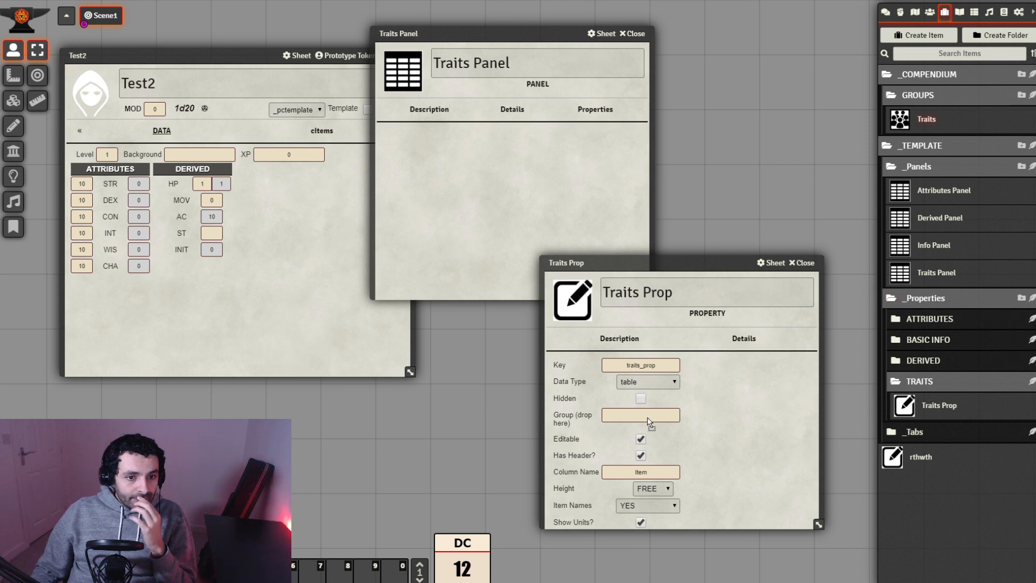
# Assign the Traits group to the Traits Prop table and make the table non-editable.
pyautogui.moveTo(651, 424); pyautogui.dragTo(650, 421)
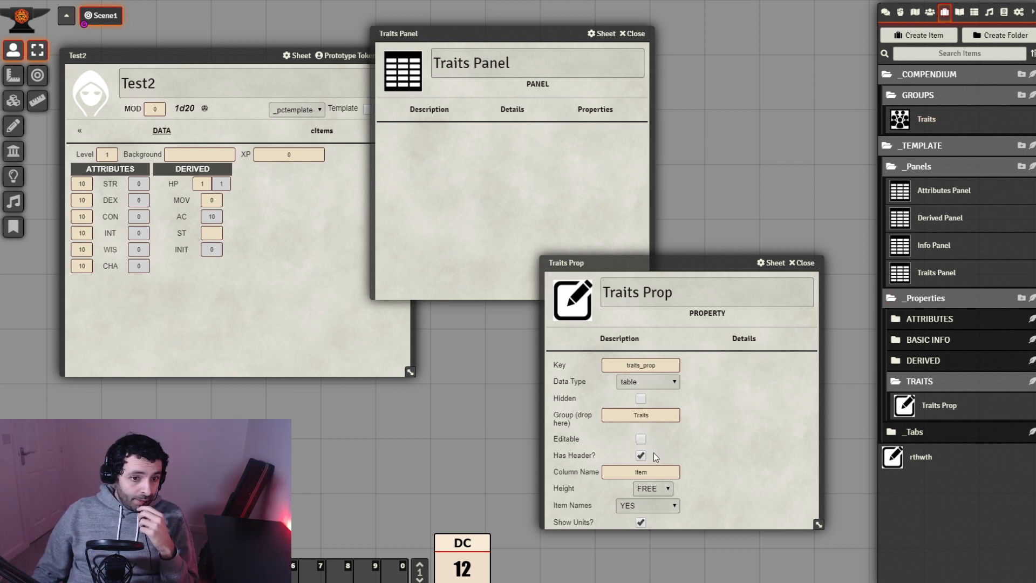
pyautogui.moveTo(818, 524); pyautogui.dragTo(821, 573)
pyautogui.moveTo(702, 266); pyautogui.dragTo(712, 219)
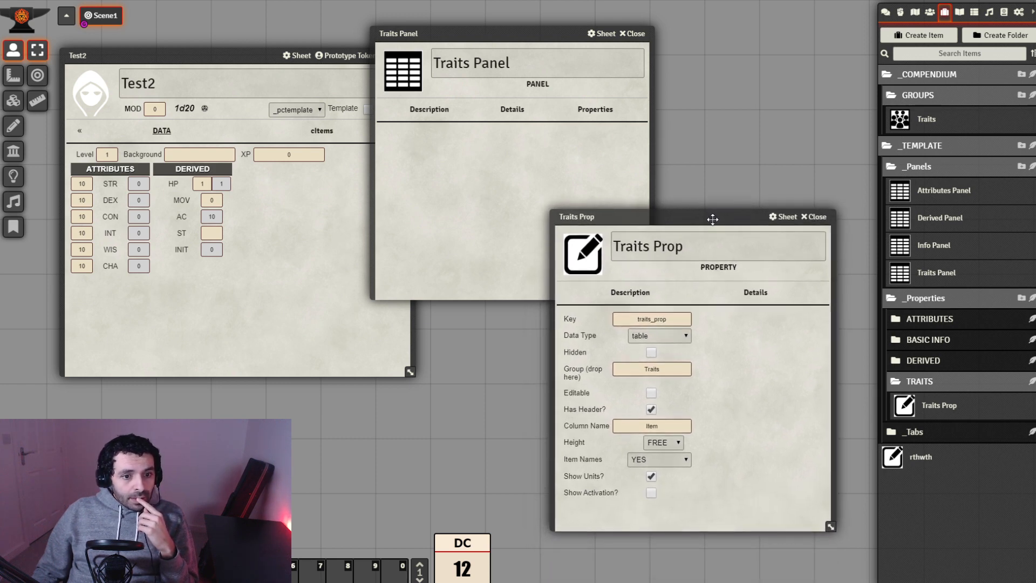
# Name the Traits Prop column Trait, disable Show Units, enable Show Activation, and close the property sheet.
pyautogui.moveTo(665, 431); pyautogui.dragTo(643, 429)
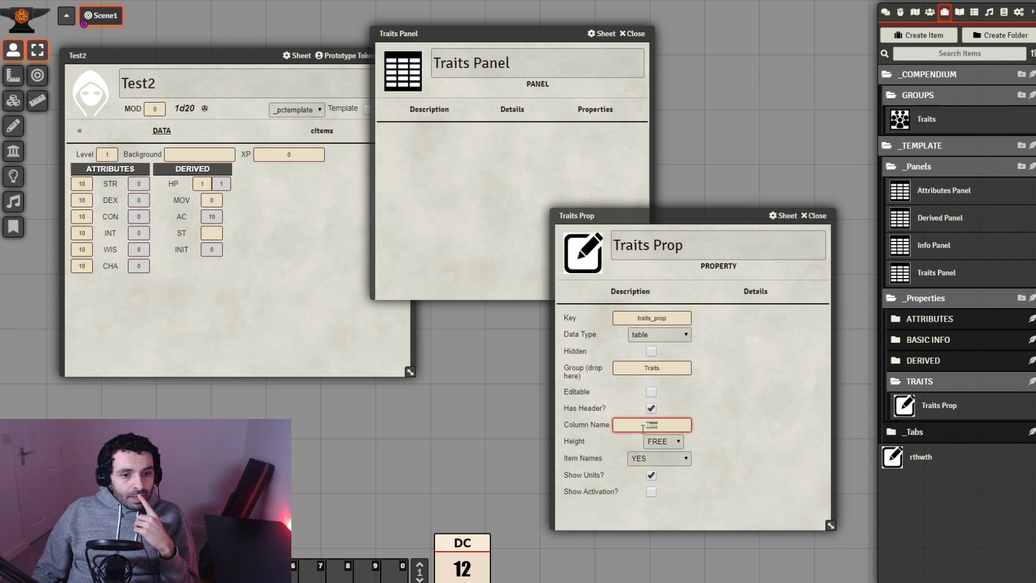
pyautogui.write('Trait')
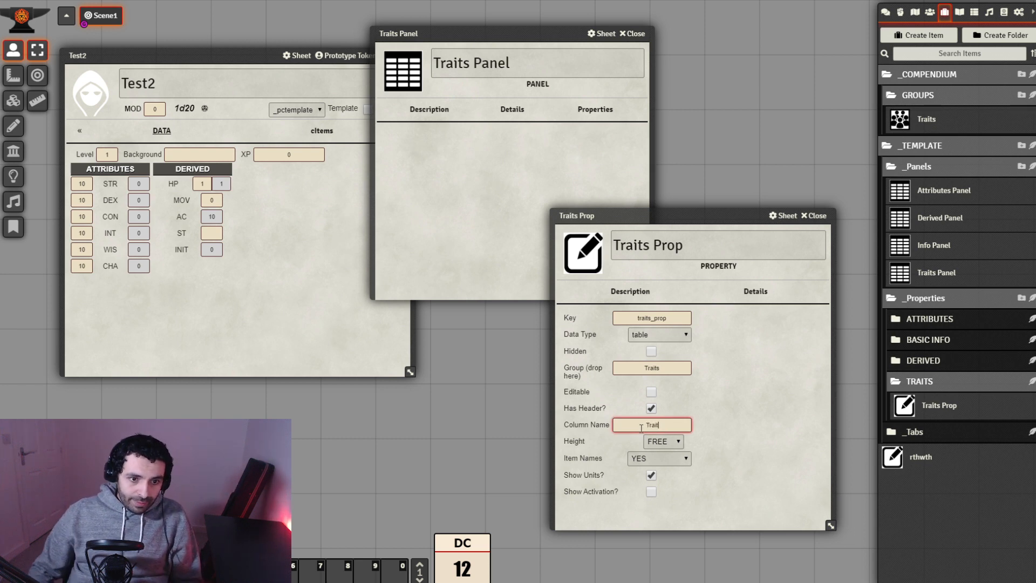
pyautogui.click(760, 451)
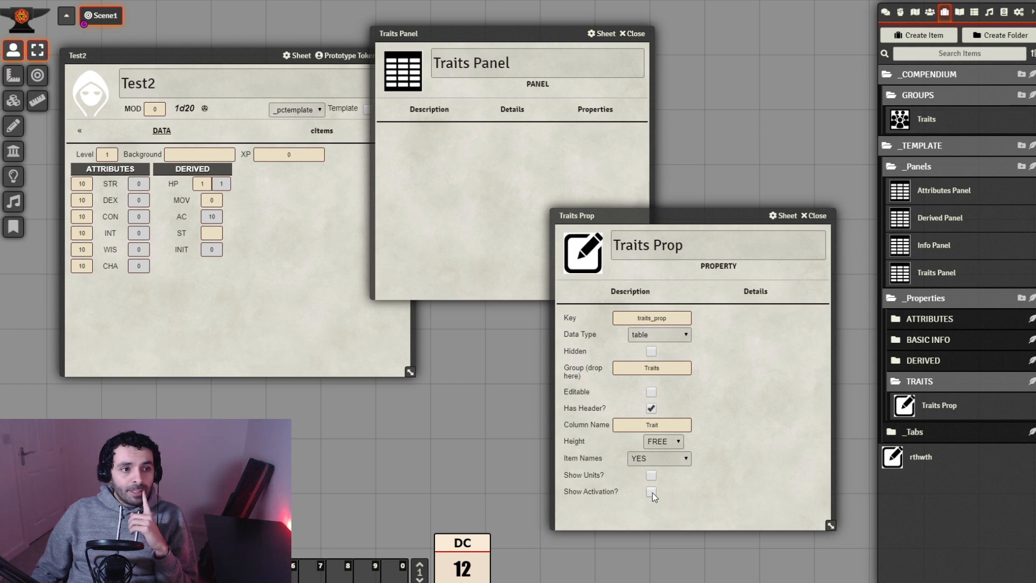
pyautogui.click(652, 492)
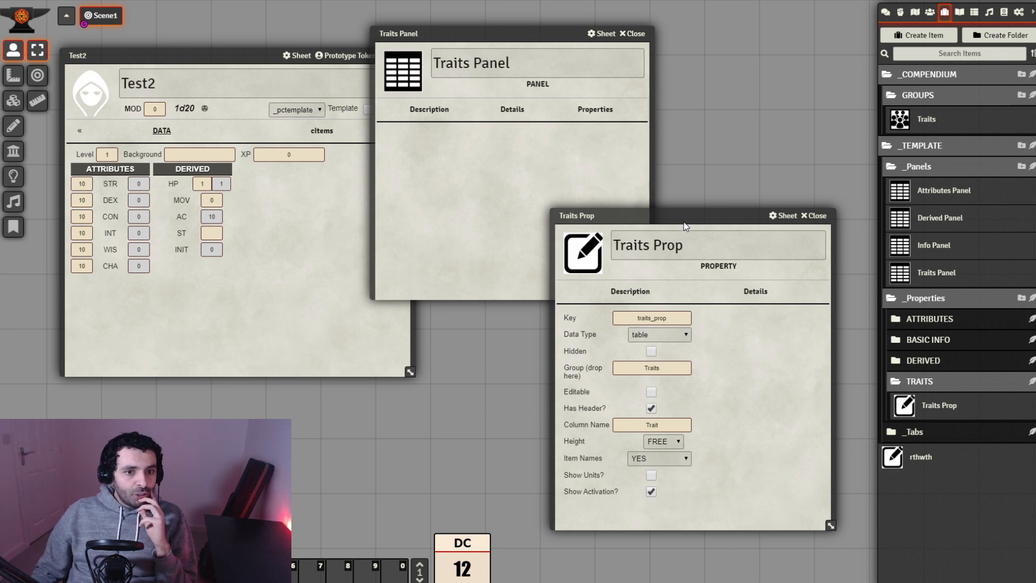
pyautogui.moveTo(690, 216); pyautogui.dragTo(681, 210)
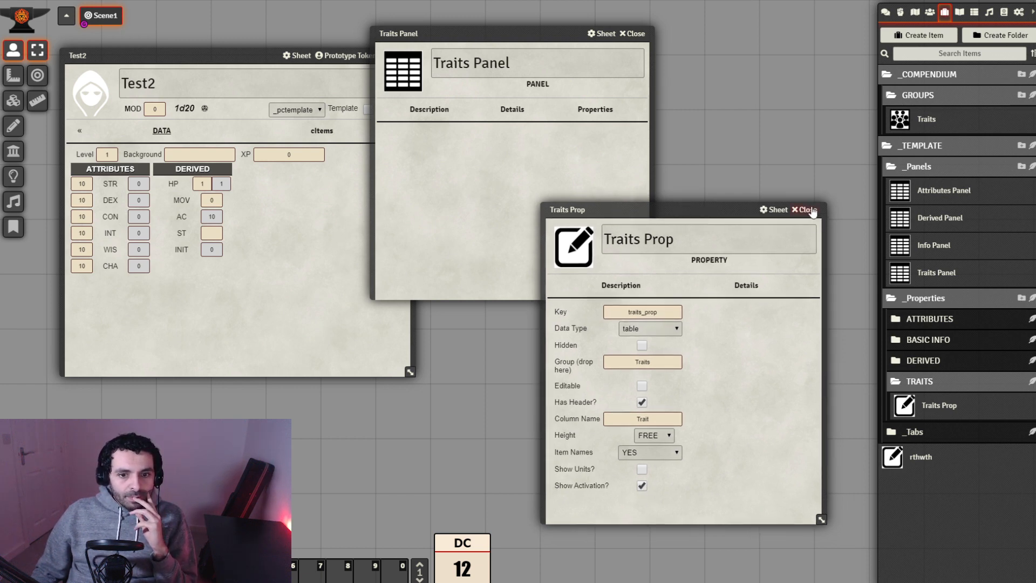
pyautogui.click(810, 210)
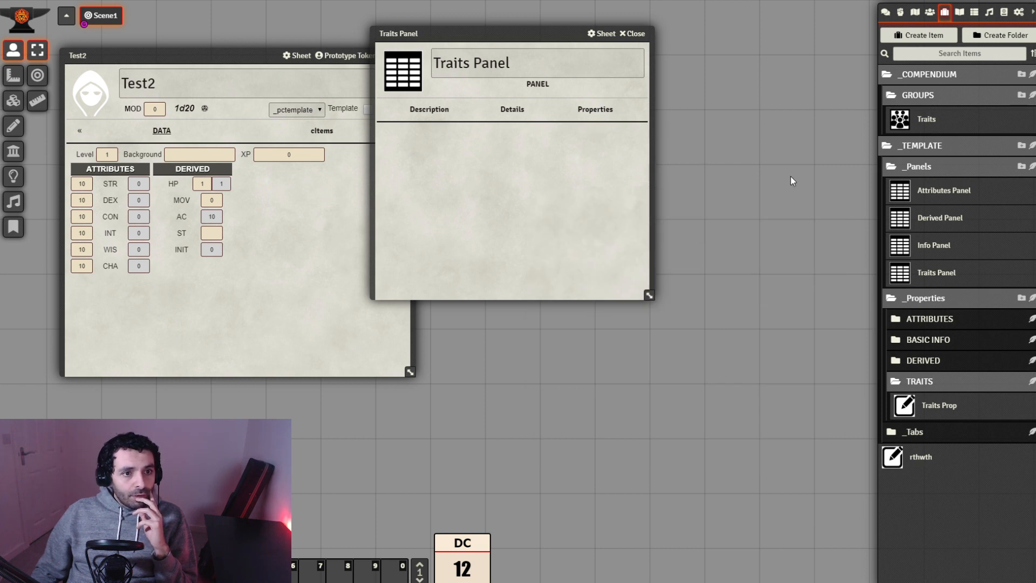
# Add the Traits Prop property to the Traits Panel and close the panel sheet.
pyautogui.moveTo(951, 409); pyautogui.dragTo(501, 107)
pyautogui.moveTo(500, 32); pyautogui.dragTo(597, 49)
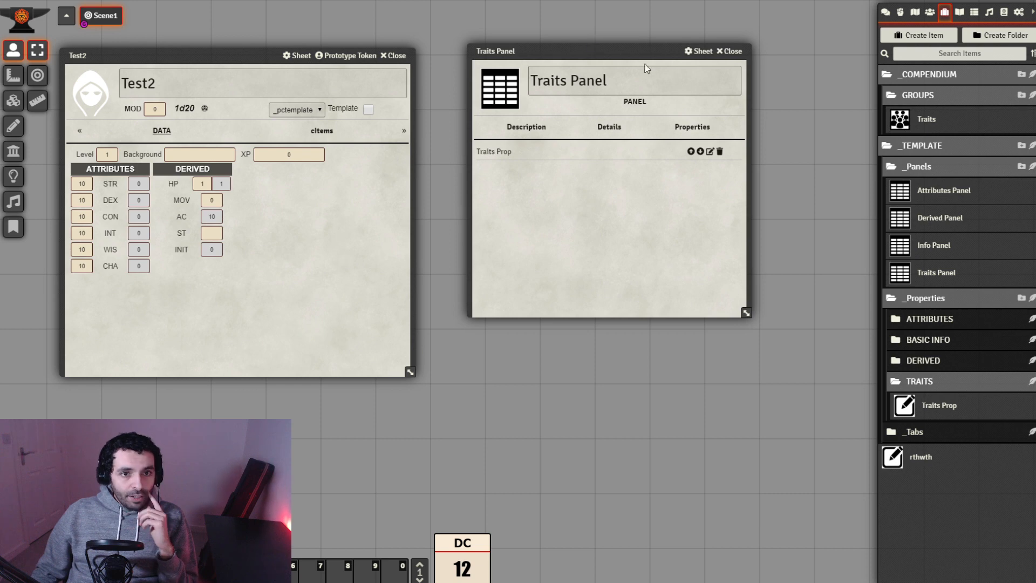
pyautogui.click(737, 52)
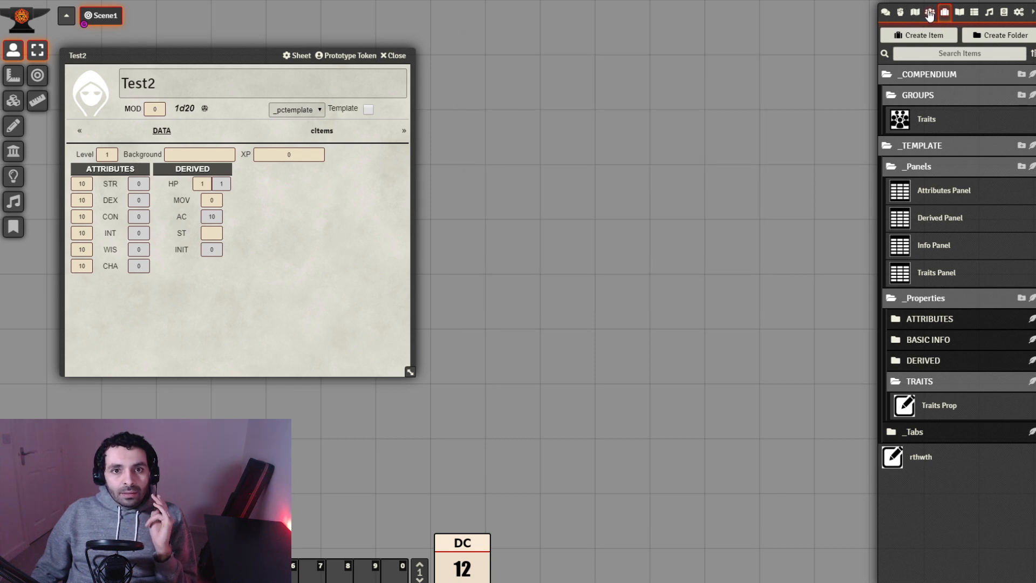
# Open the _pctemplate actor and rebuild its sheet.
pyautogui.click(930, 13)
pyautogui.click(933, 80)
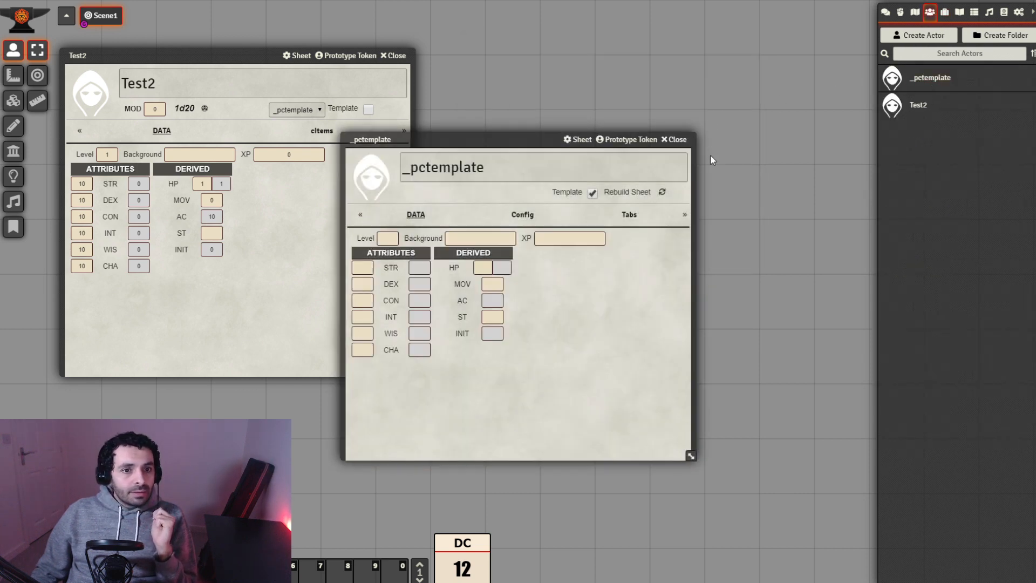
pyautogui.click(662, 193)
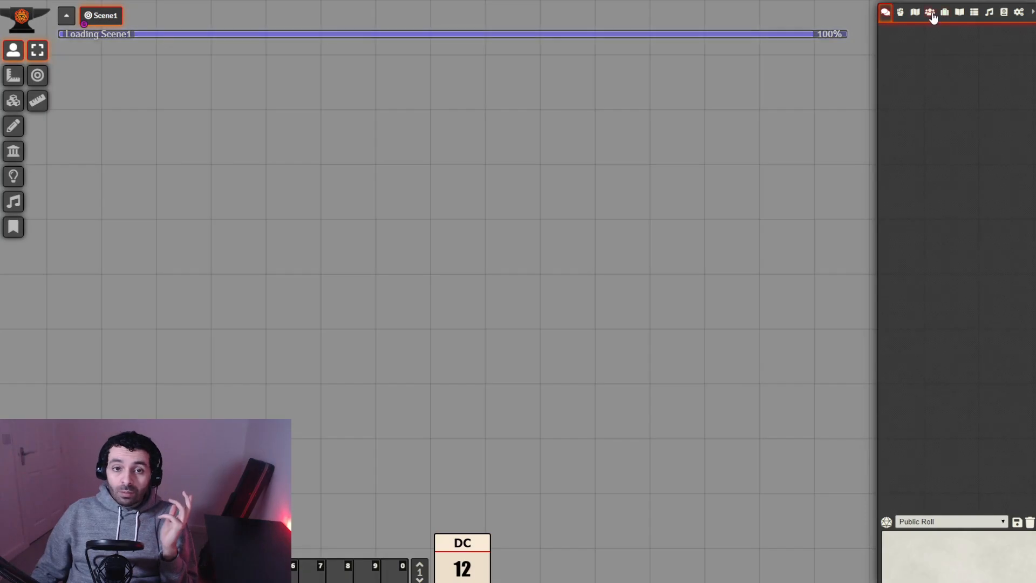
# Switch the Test2 actor's template to Default and back to _pctemplate, and check its DATA tab.
pyautogui.click(932, 14)
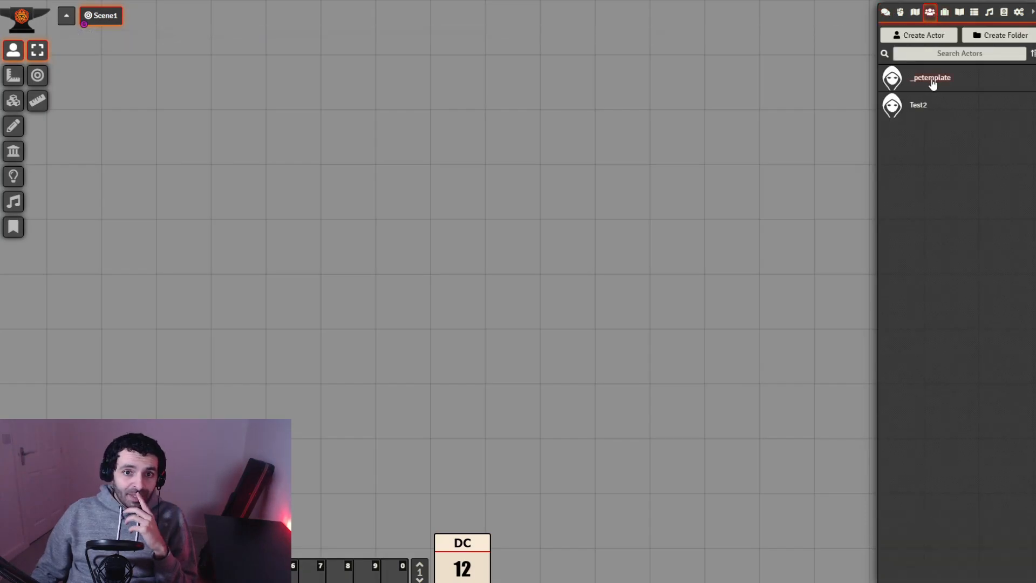
pyautogui.click(932, 80)
pyautogui.click(697, 140)
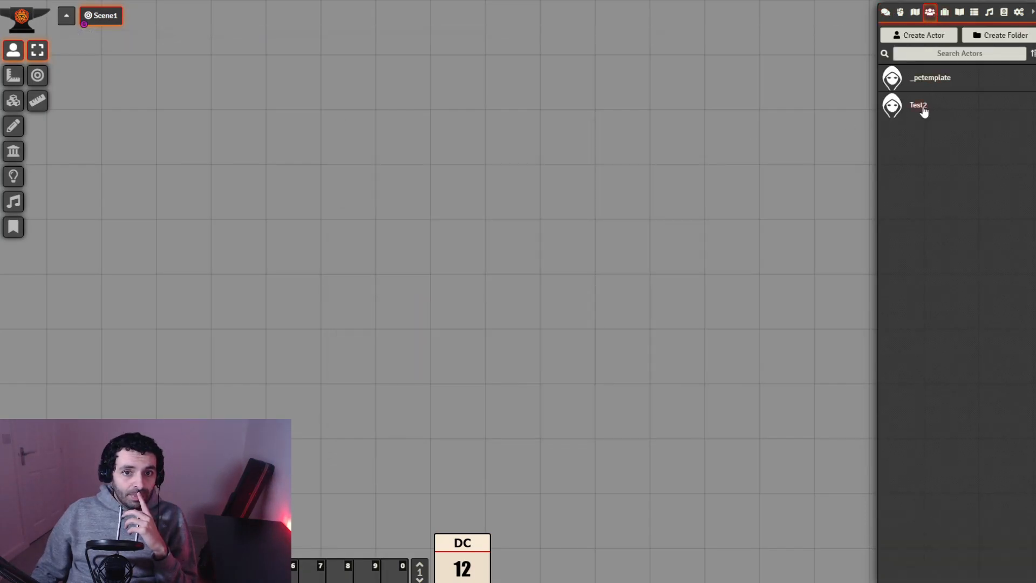
pyautogui.click(920, 106)
pyautogui.click(603, 193)
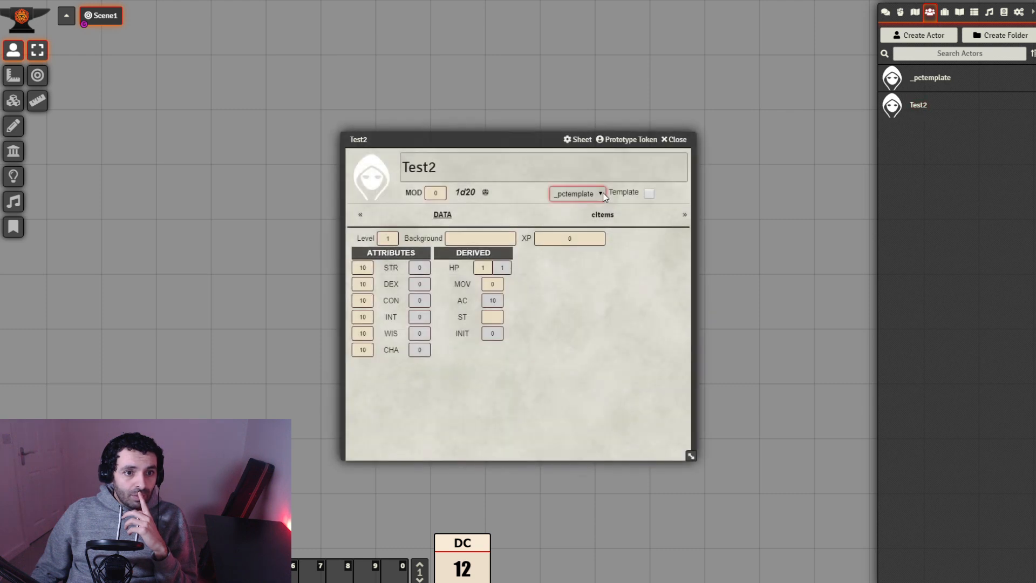
pyautogui.click(573, 205)
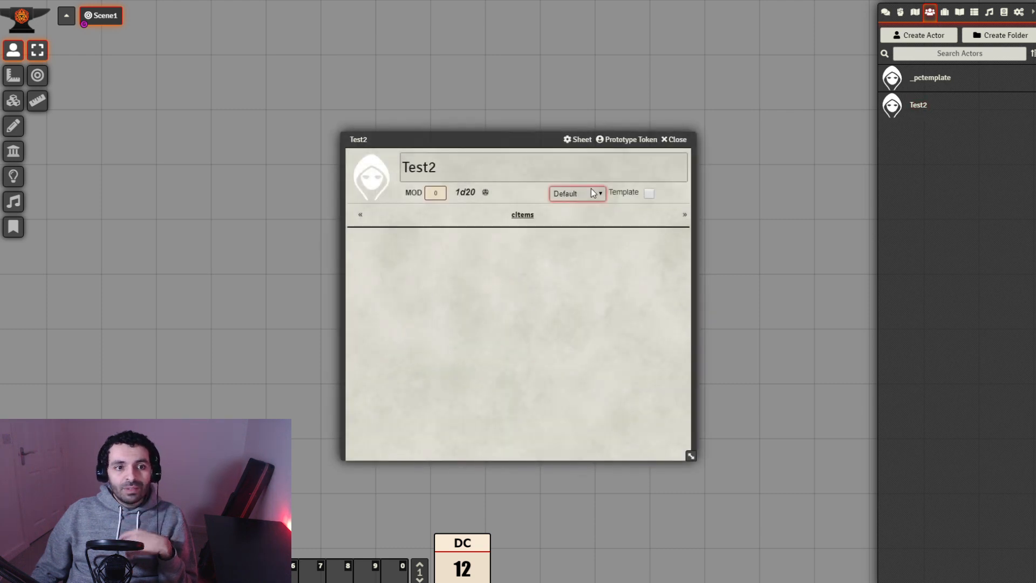
pyautogui.click(584, 212)
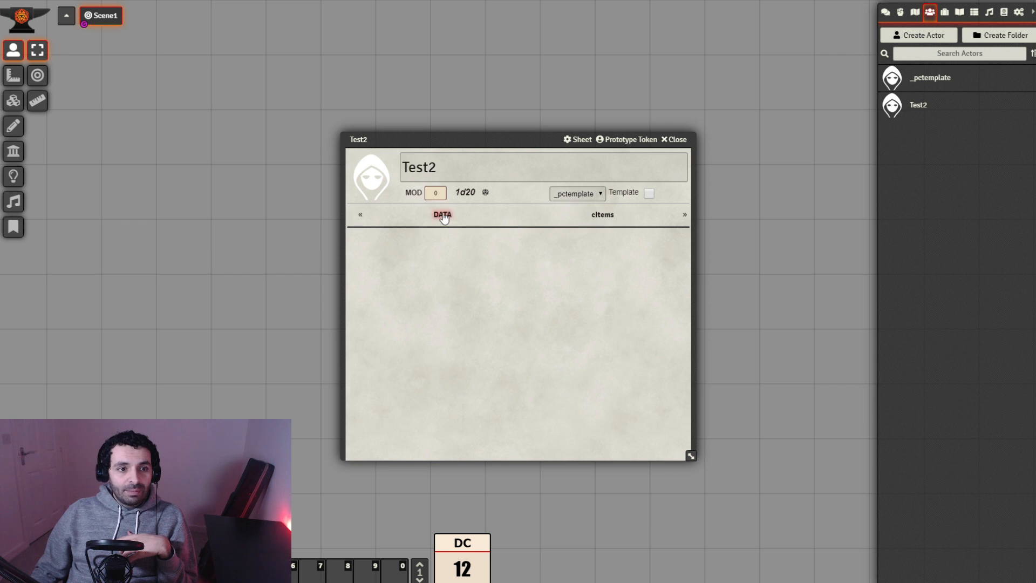
pyautogui.click(443, 214)
pyautogui.moveTo(511, 144); pyautogui.dragTo(411, 67)
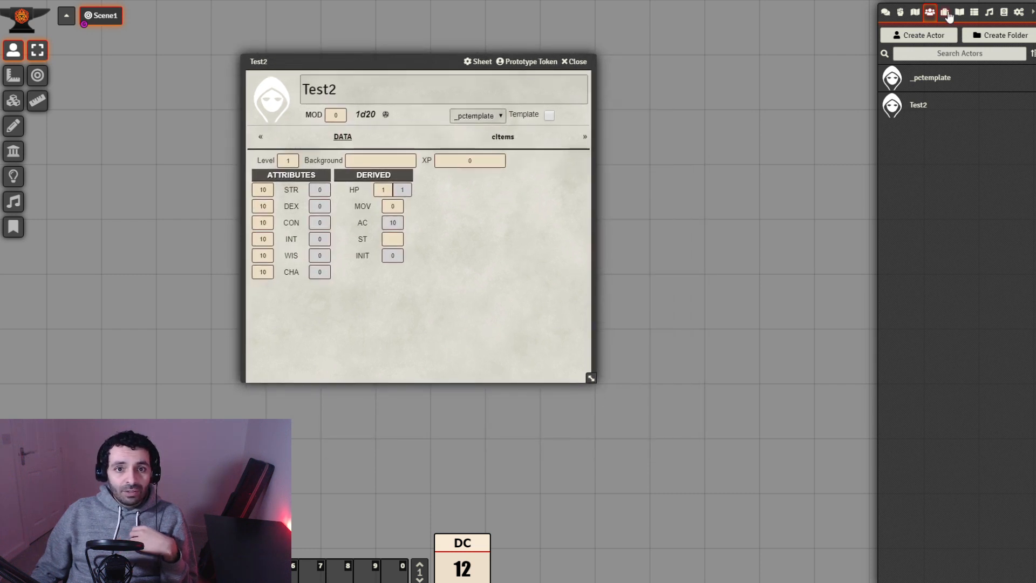
# Add the Traits Panel to the panel list of the DATA tab item in the _Tabs folder.
pyautogui.click(944, 11)
pyautogui.click(931, 96)
pyautogui.click(926, 157)
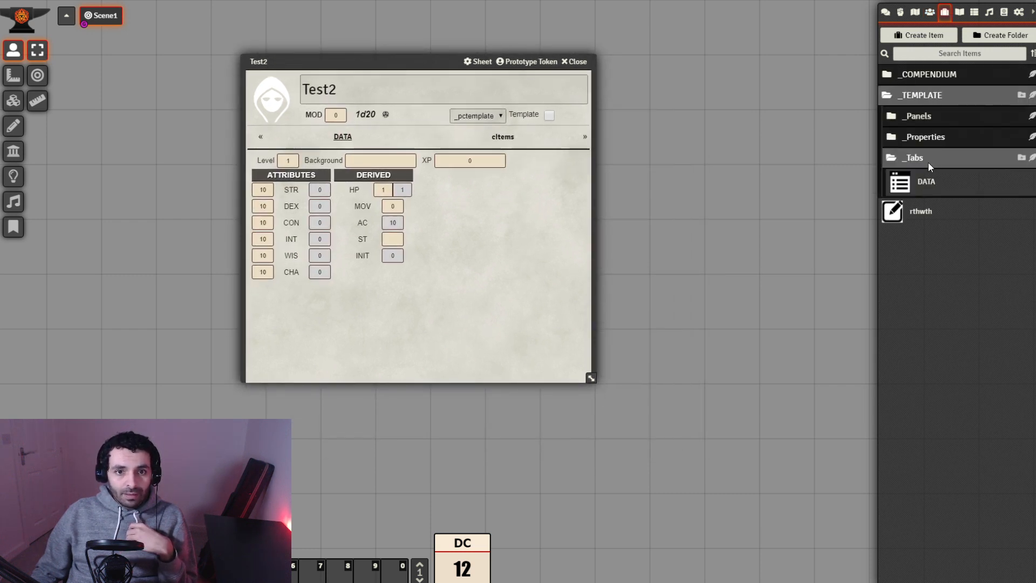
pyautogui.click(931, 187)
pyautogui.click(604, 243)
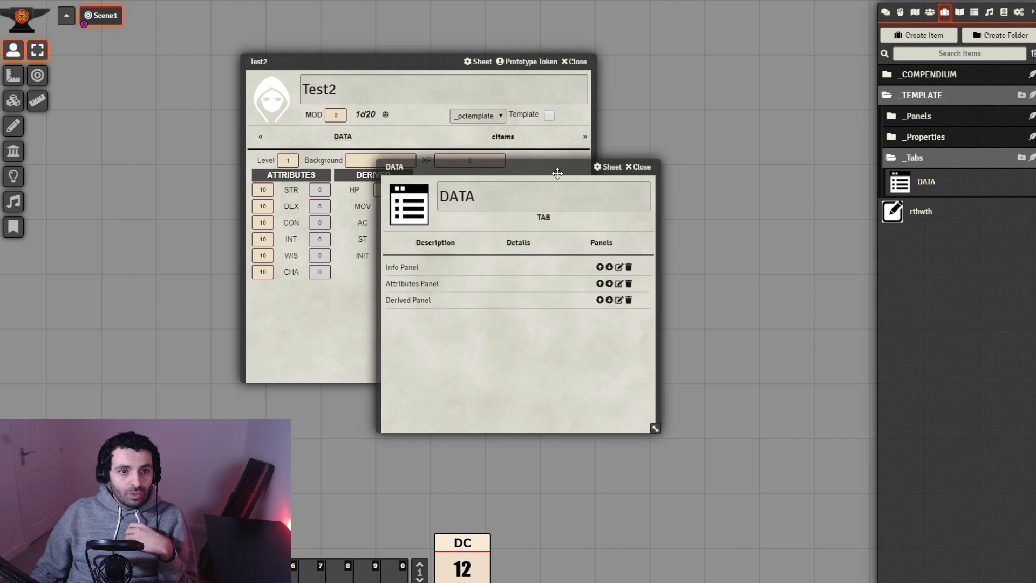
pyautogui.moveTo(555, 168); pyautogui.dragTo(683, 214)
pyautogui.click(950, 117)
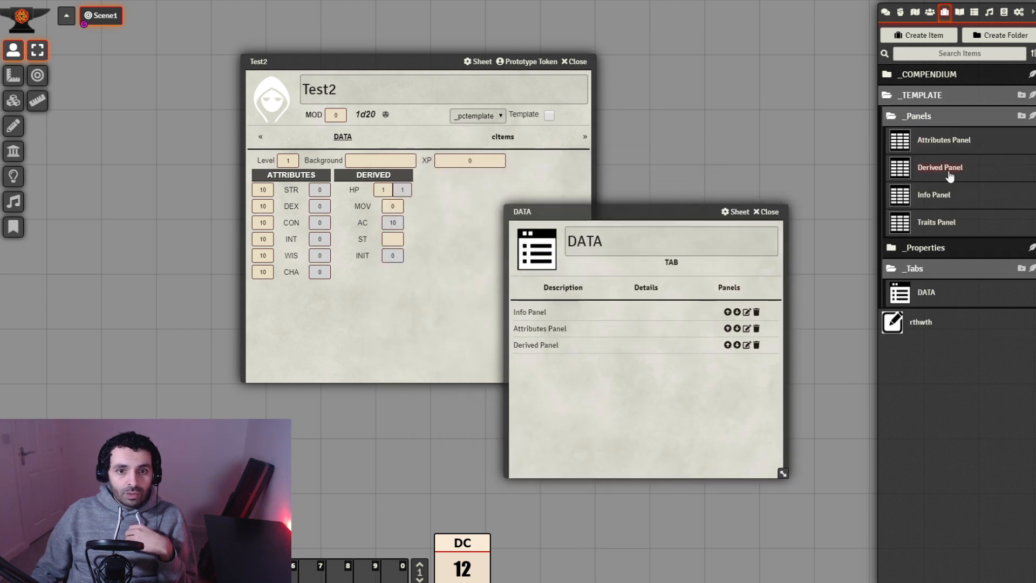
pyautogui.moveTo(947, 222); pyautogui.dragTo(650, 396)
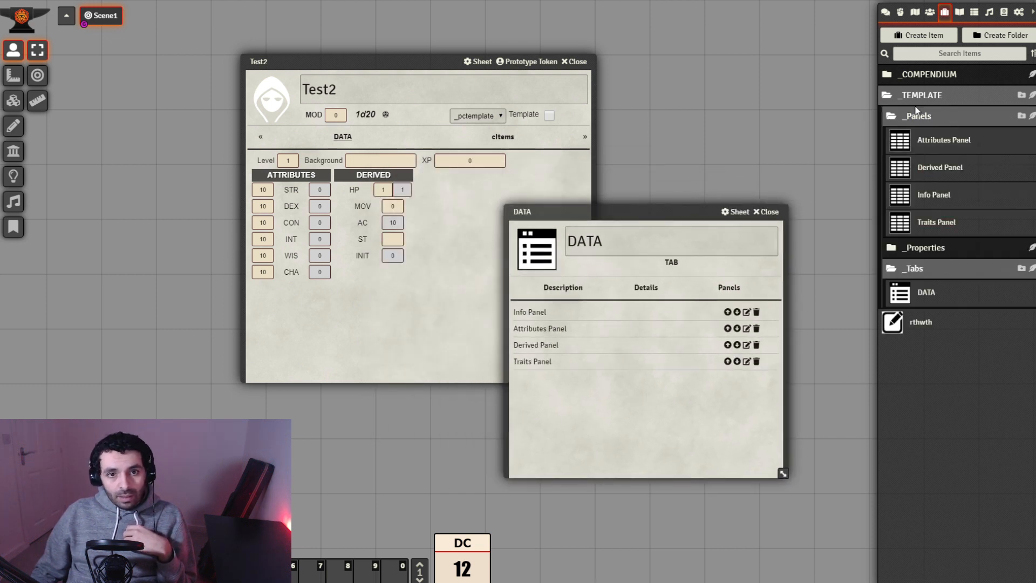
# Rebuild the _pctemplate sheet with the Traits Panel included and open the Test2 actor to check it.
pyautogui.click(930, 12)
pyautogui.click(932, 80)
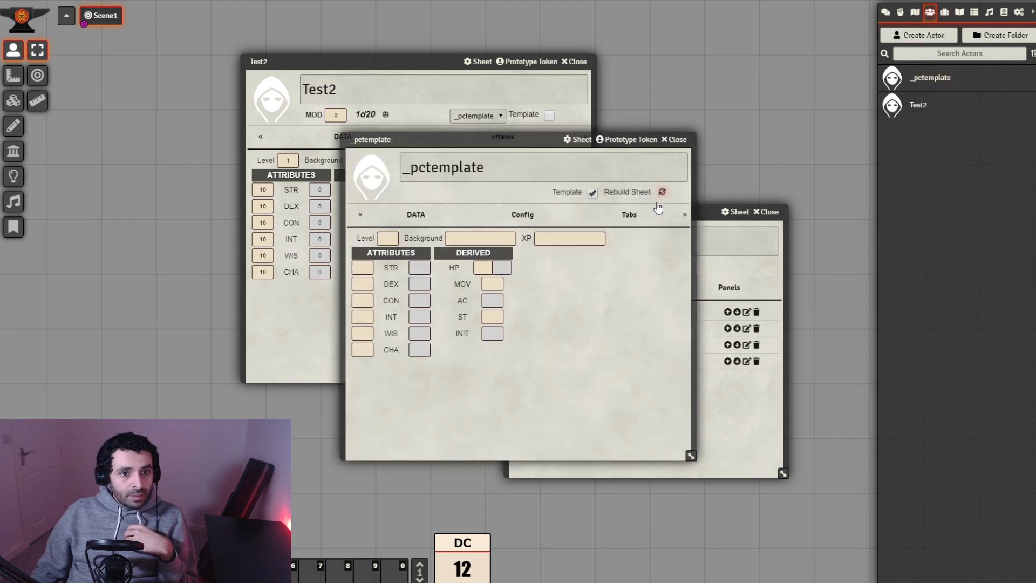
pyautogui.click(662, 193)
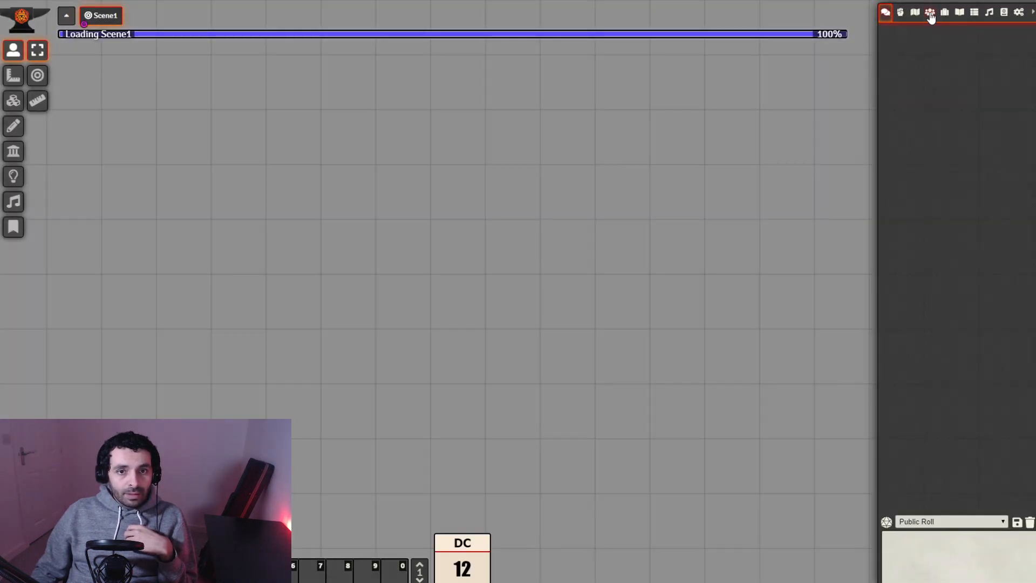
pyautogui.click(930, 13)
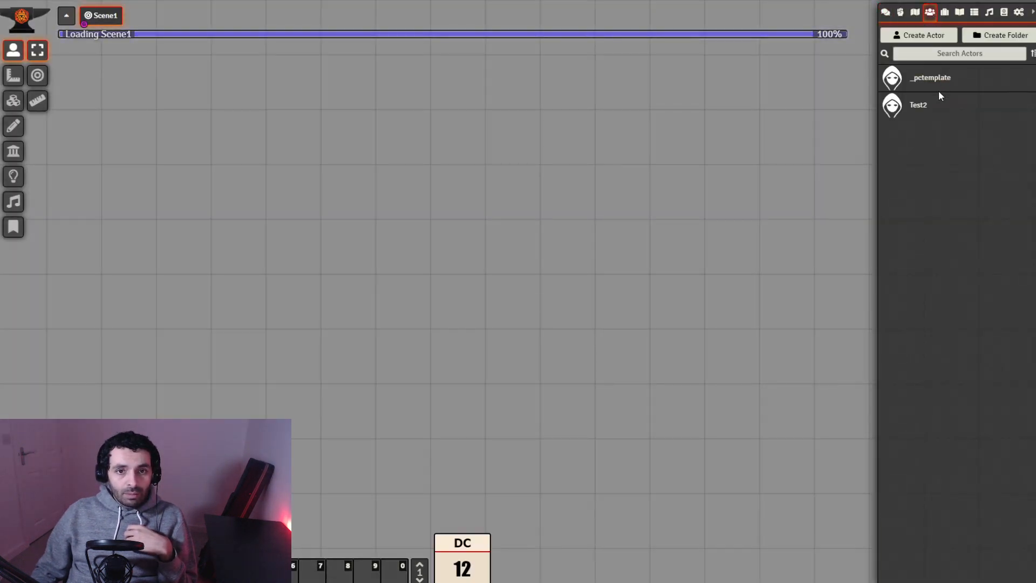
pyautogui.click(918, 105)
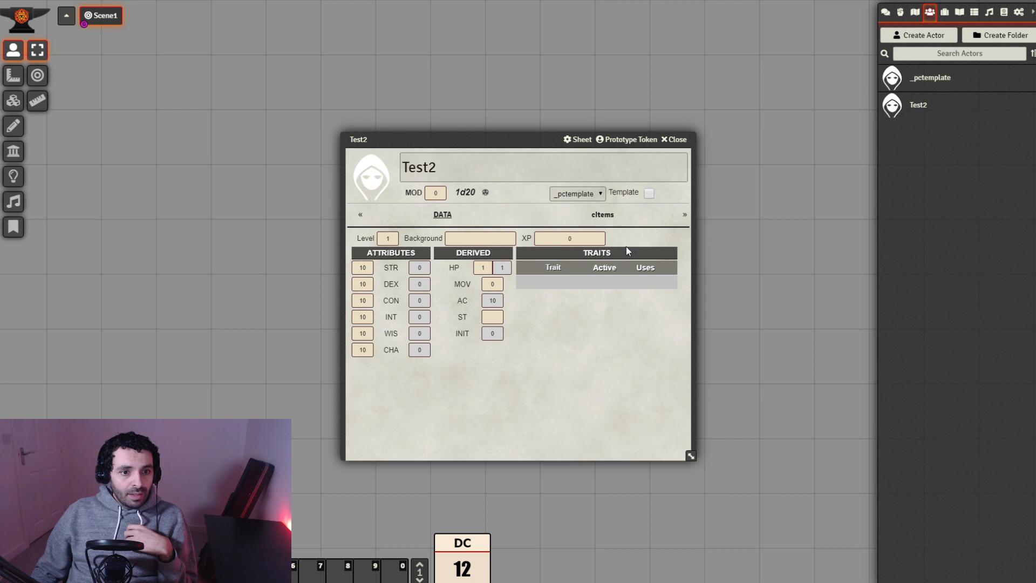
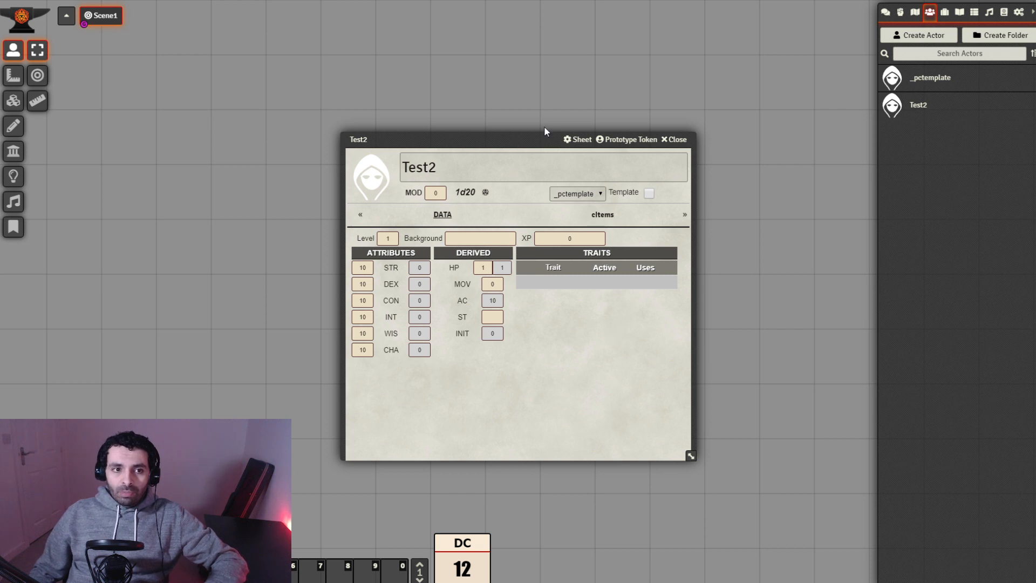
# Create a folder named ATTACKS inside the _Properties folder of _TEMPLATE in the items directory.
pyautogui.moveTo(542, 137); pyautogui.dragTo(474, 123)
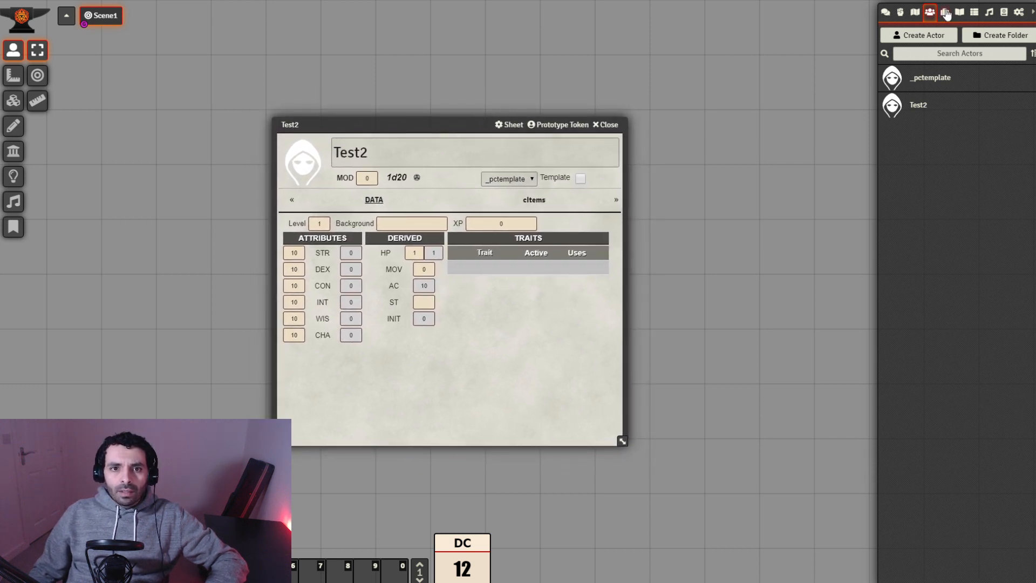
pyautogui.click(945, 12)
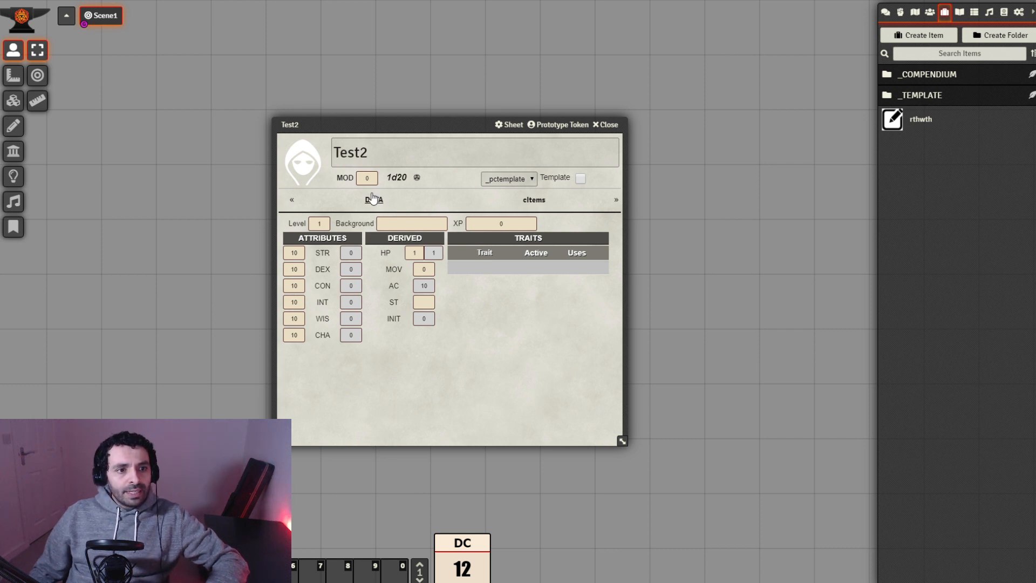
pyautogui.moveTo(497, 120); pyautogui.dragTo(477, 104)
pyautogui.click(960, 96)
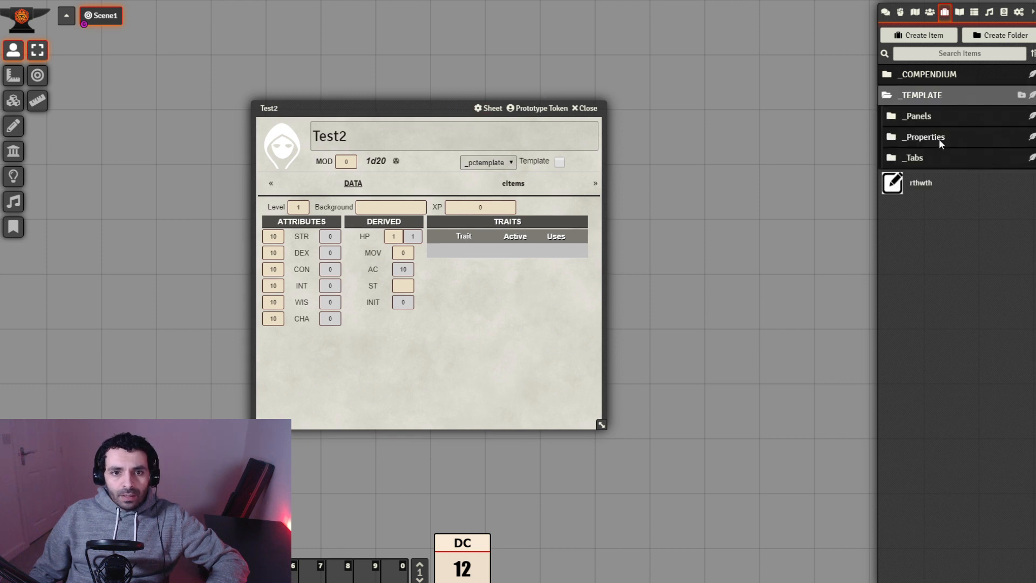
pyautogui.click(939, 138)
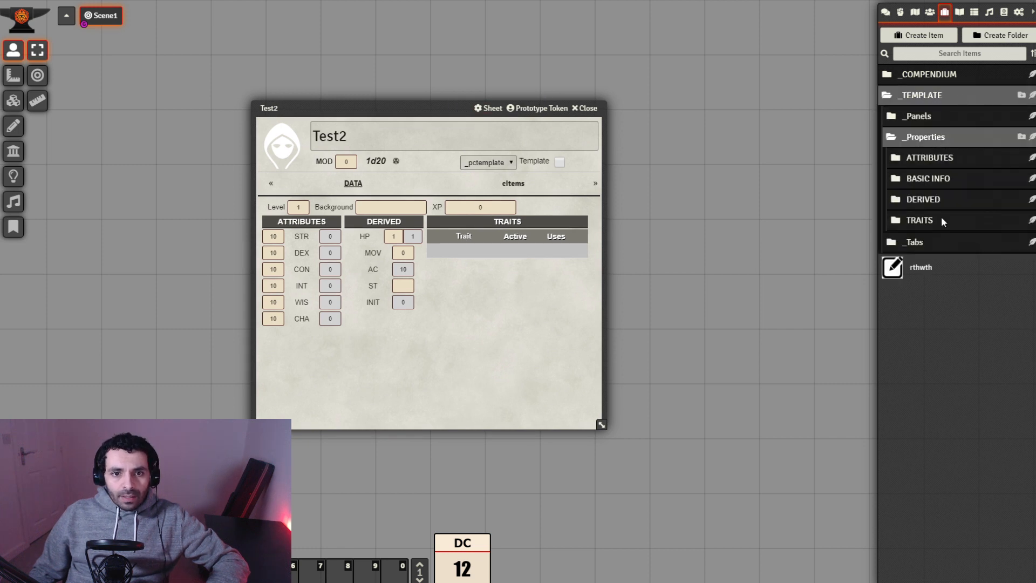
pyautogui.click(1022, 138)
pyautogui.click(798, 160)
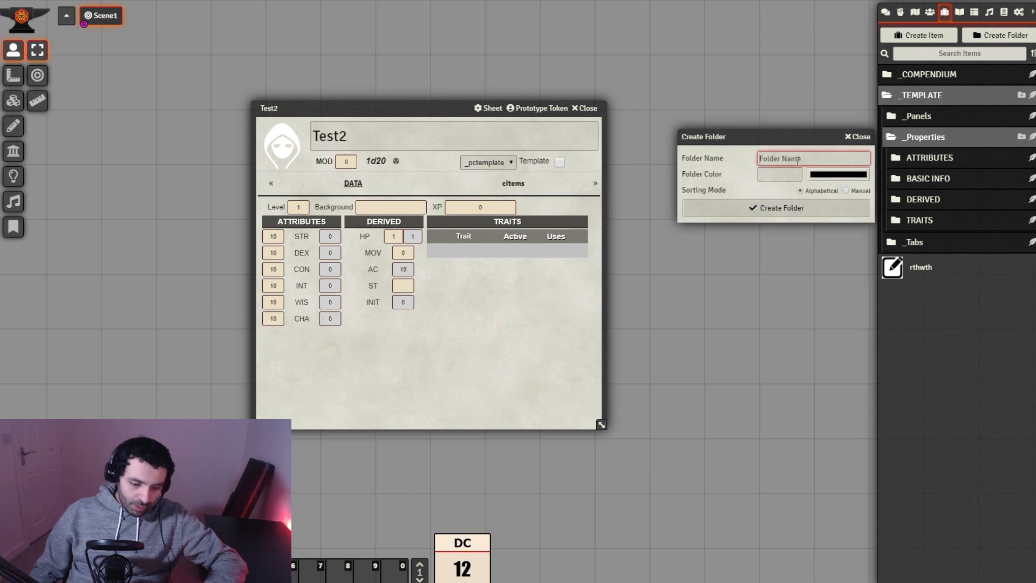
pyautogui.write('ATTACKS')
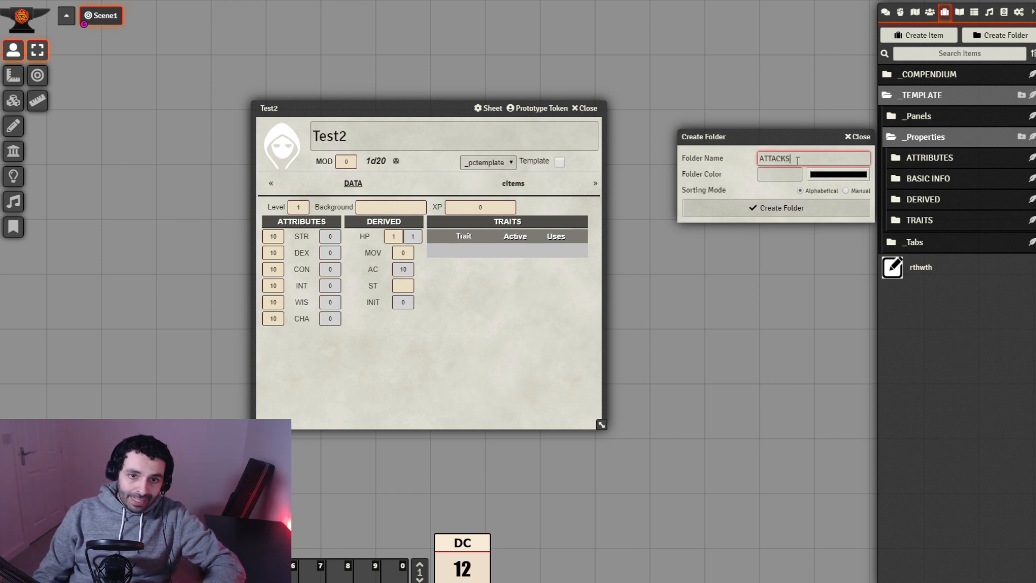
pyautogui.click(800, 205)
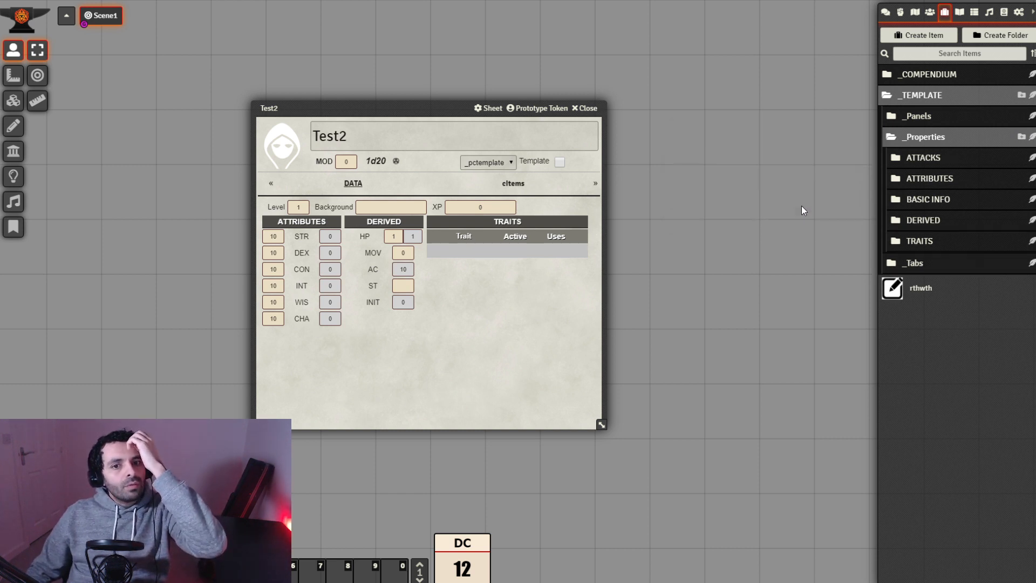
# Create a group item named Attack in the GROUPS folder of _COMPENDIUM.
pyautogui.click(953, 74)
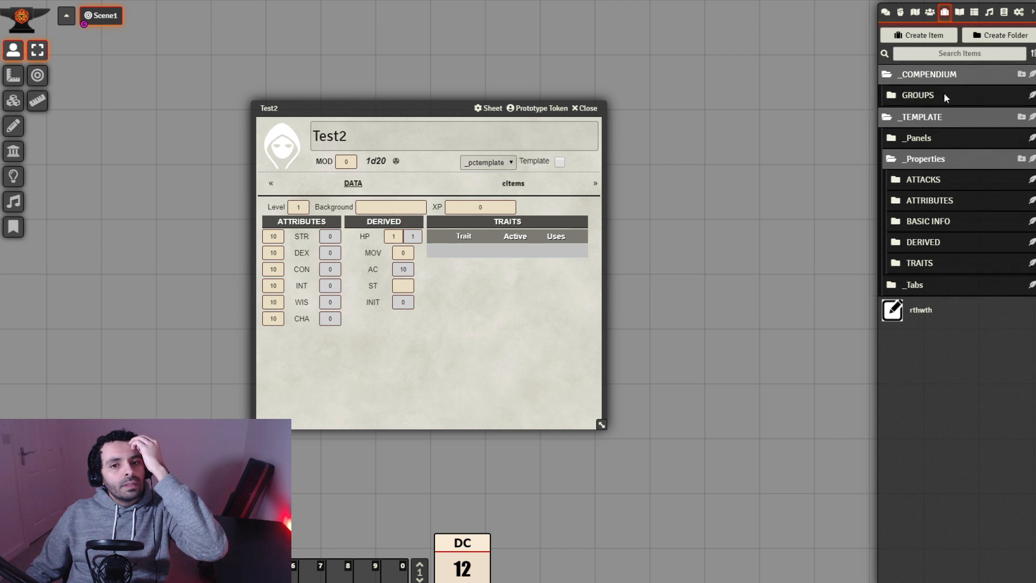
pyautogui.click(944, 93)
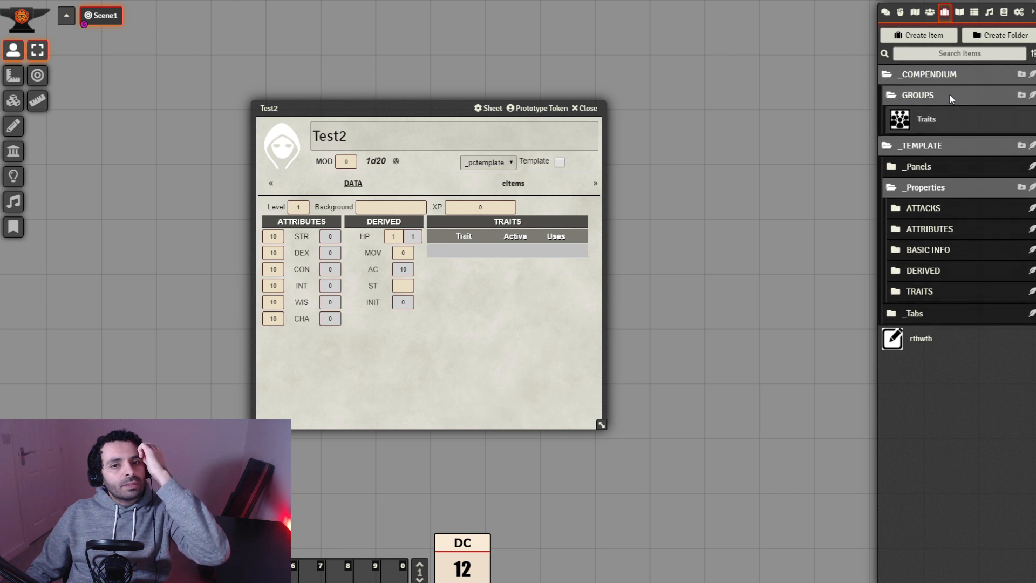
pyautogui.click(1032, 95)
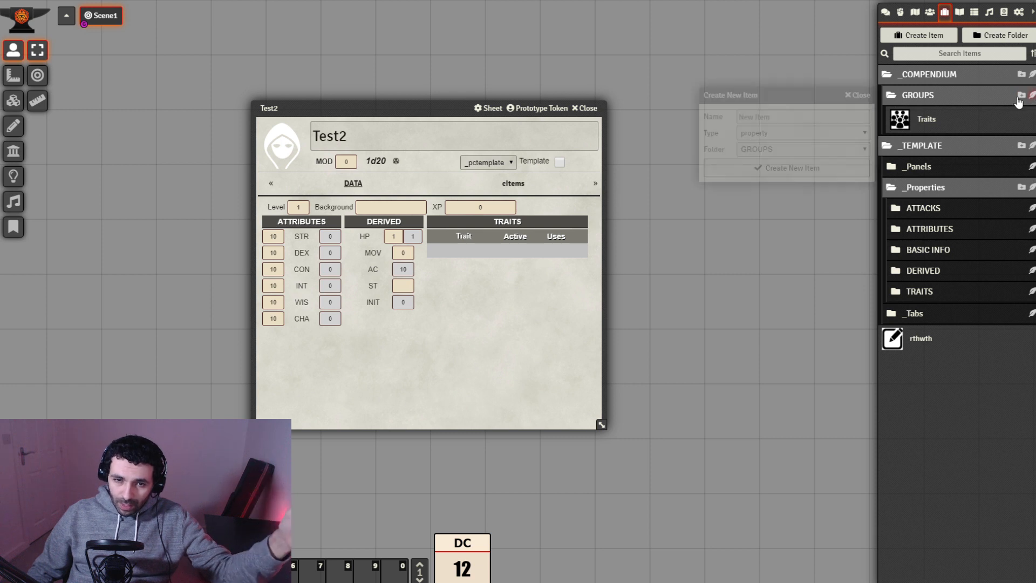
pyautogui.click(774, 178)
pyautogui.click(768, 118)
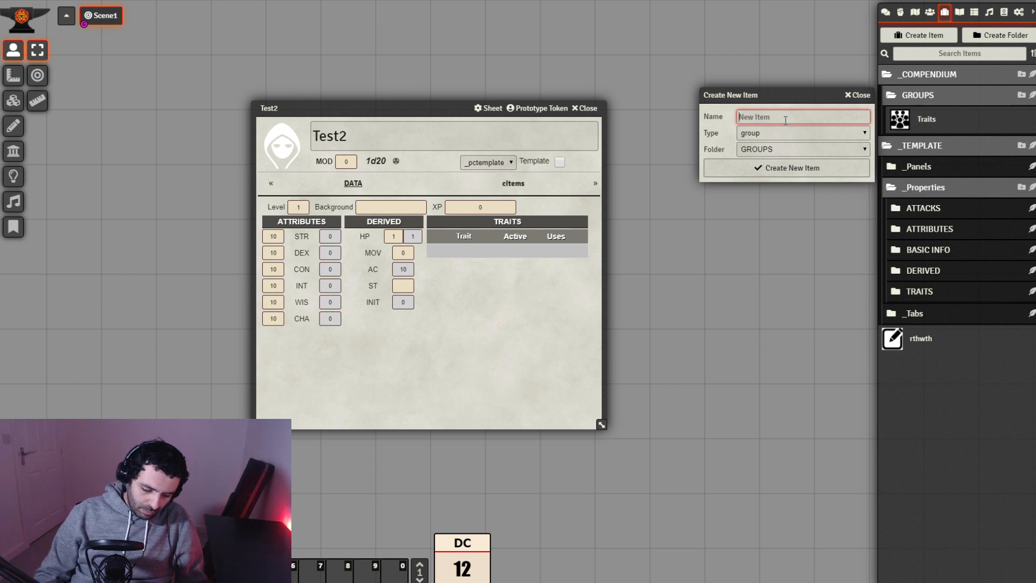
pyautogui.write('Attack')
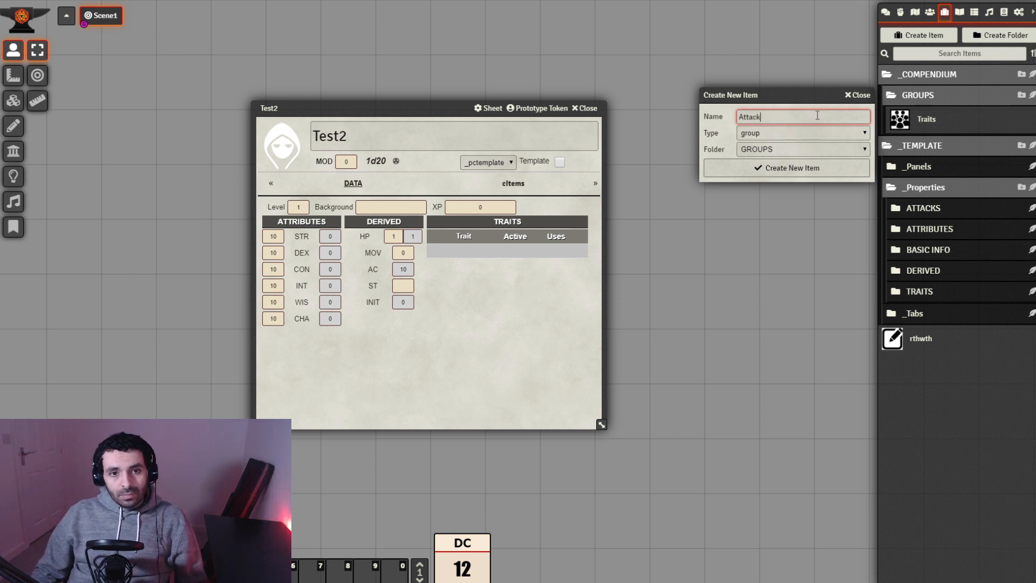
pyautogui.moveTo(797, 97); pyautogui.dragTo(742, 56)
pyautogui.doubleClick(742, 57)
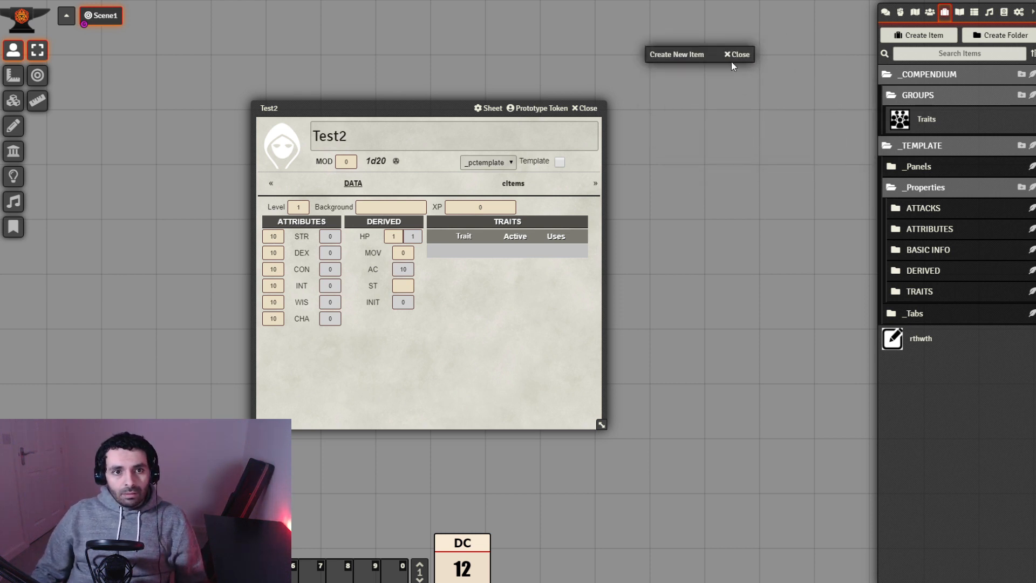
pyautogui.doubleClick(691, 55)
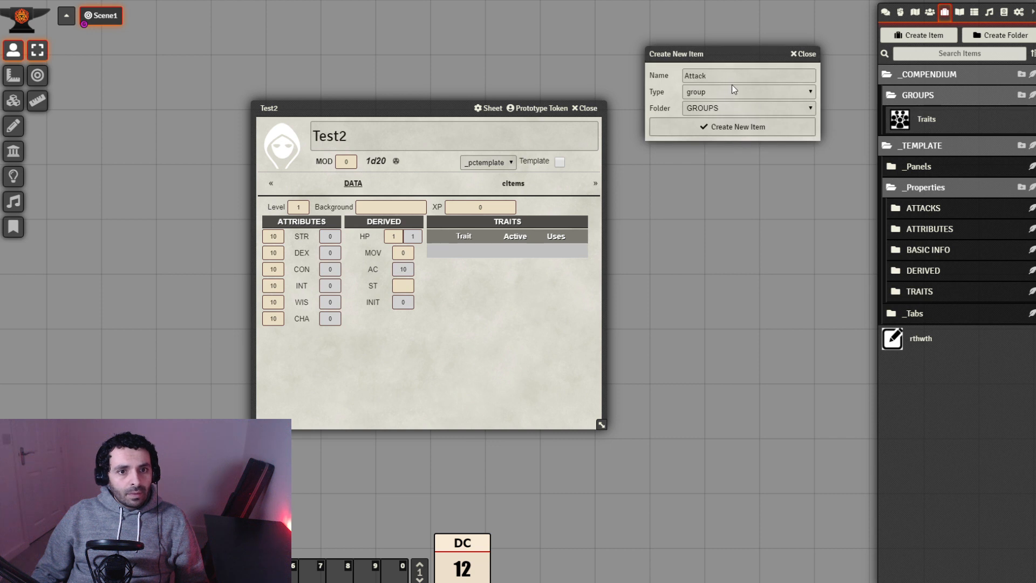
pyautogui.click(734, 126)
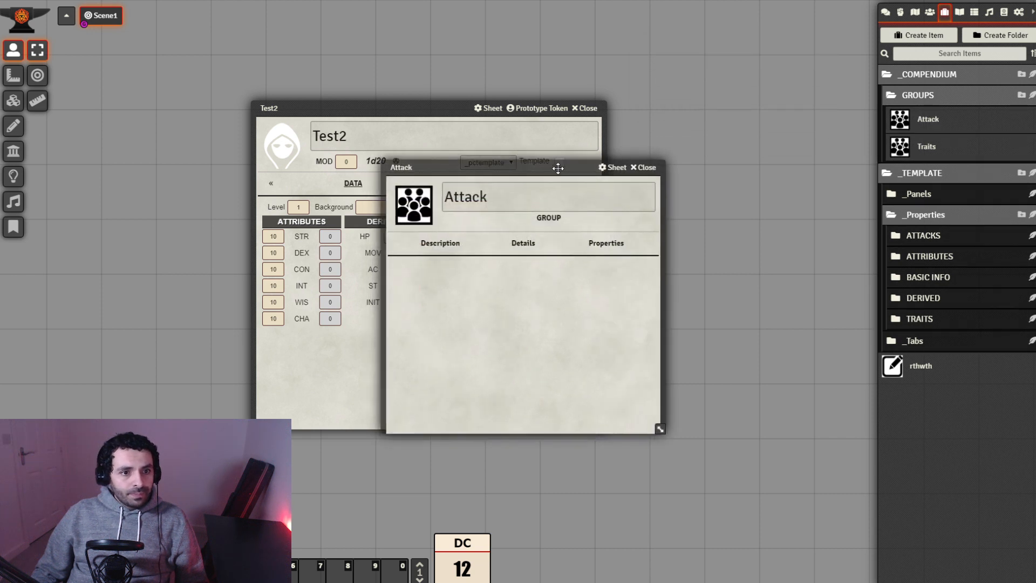
# Set the Attack group's key to attack_group and show its property list beside the Test2 sheet.
pyautogui.moveTo(503, 166); pyautogui.dragTo(673, 241)
pyautogui.moveTo(370, 104); pyautogui.dragTo(201, 42)
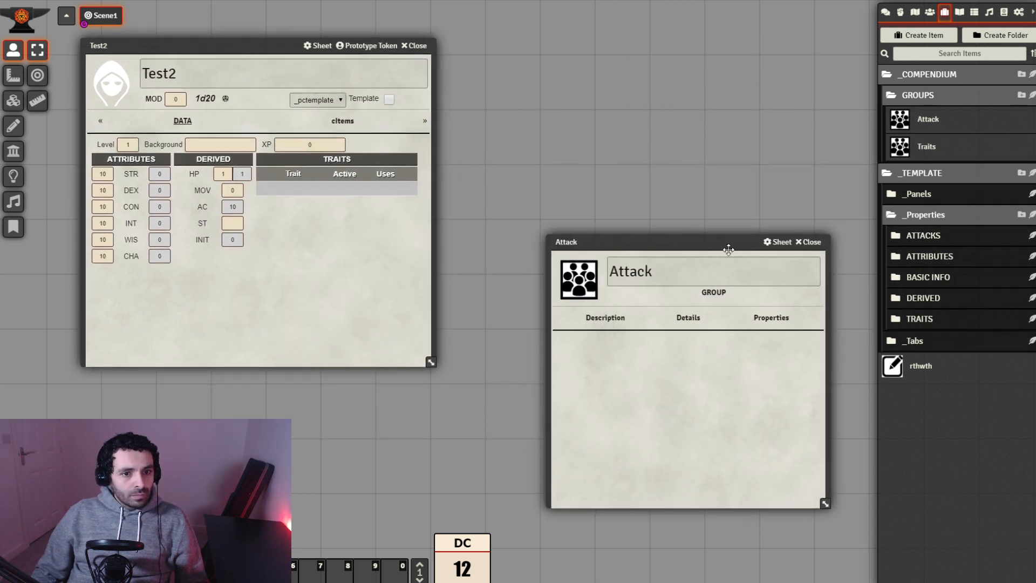
pyautogui.moveTo(724, 242); pyautogui.dragTo(653, 144)
pyautogui.click(631, 219)
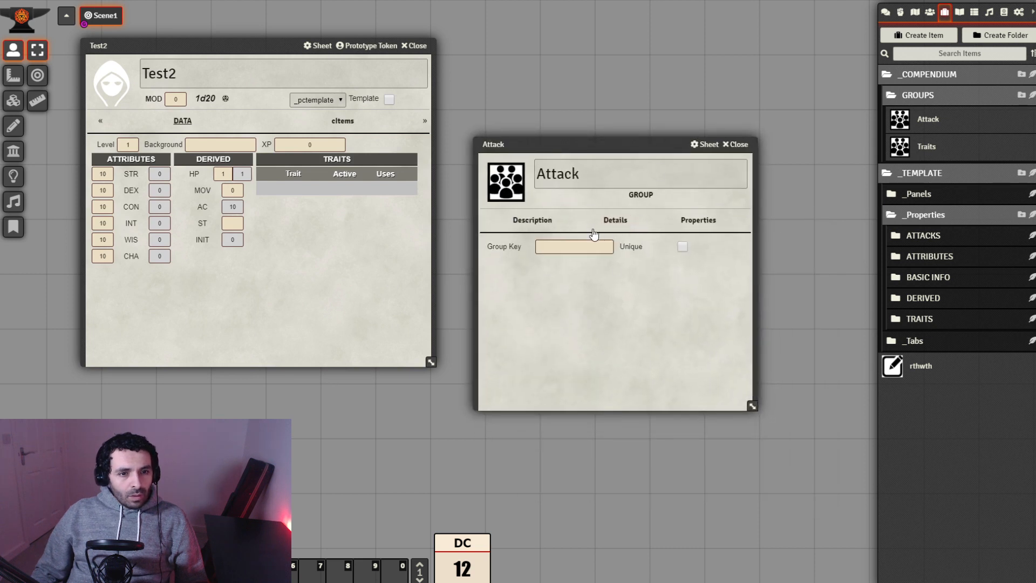
pyautogui.click(585, 244)
pyautogui.write('attack')
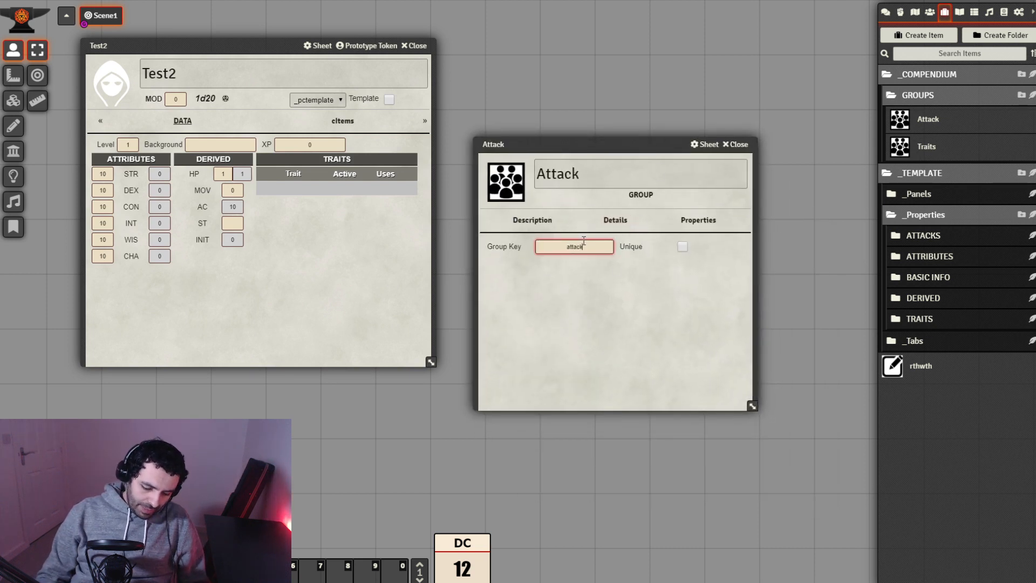
pyautogui.write('_group')
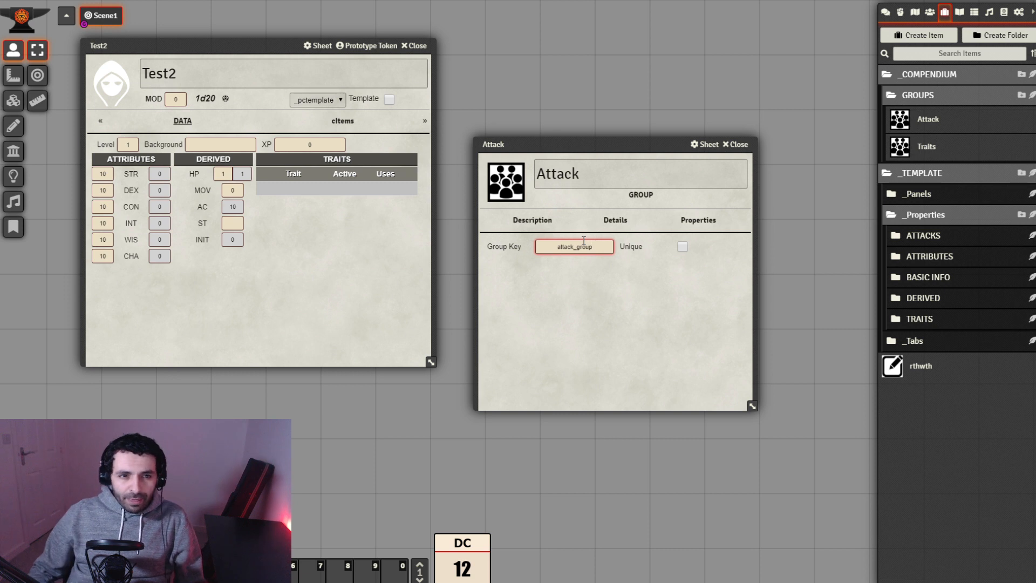
pyautogui.click(675, 291)
pyautogui.click(701, 224)
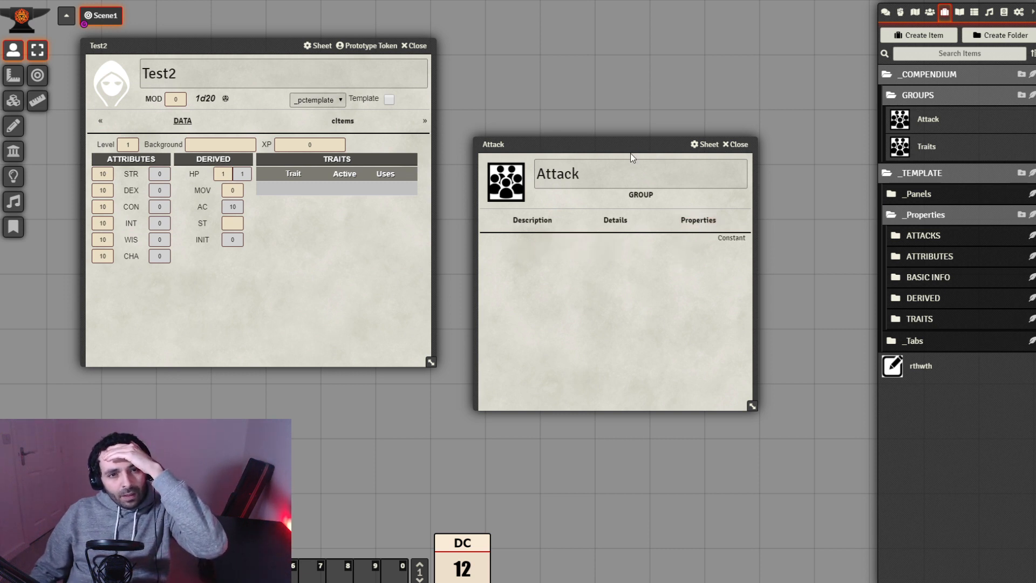
pyautogui.moveTo(633, 144); pyautogui.dragTo(649, 112)
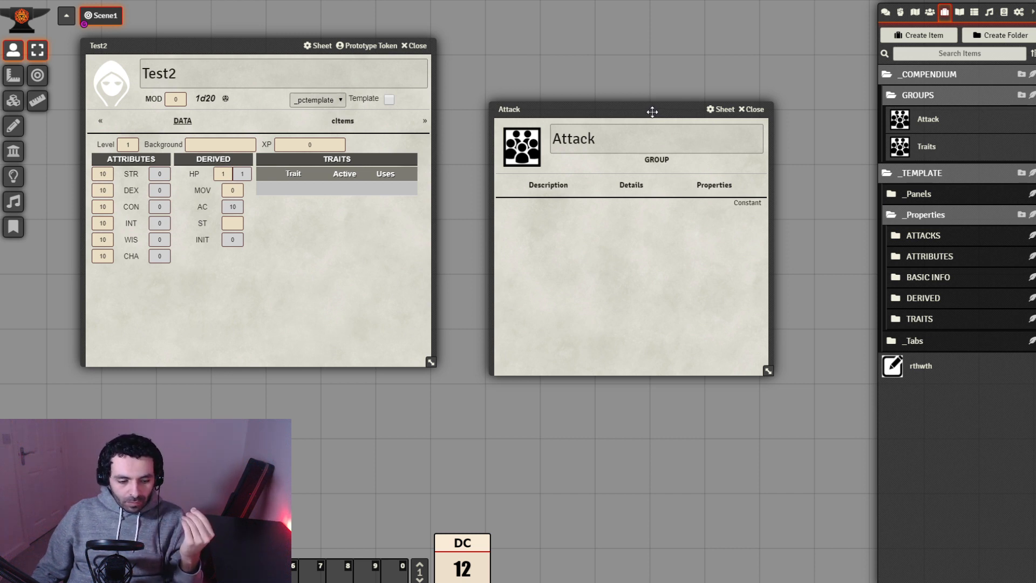
# Create a folder named GROUPS_PROPS inside the _COMPENDIUM folder.
pyautogui.click(1022, 75)
pyautogui.click(796, 95)
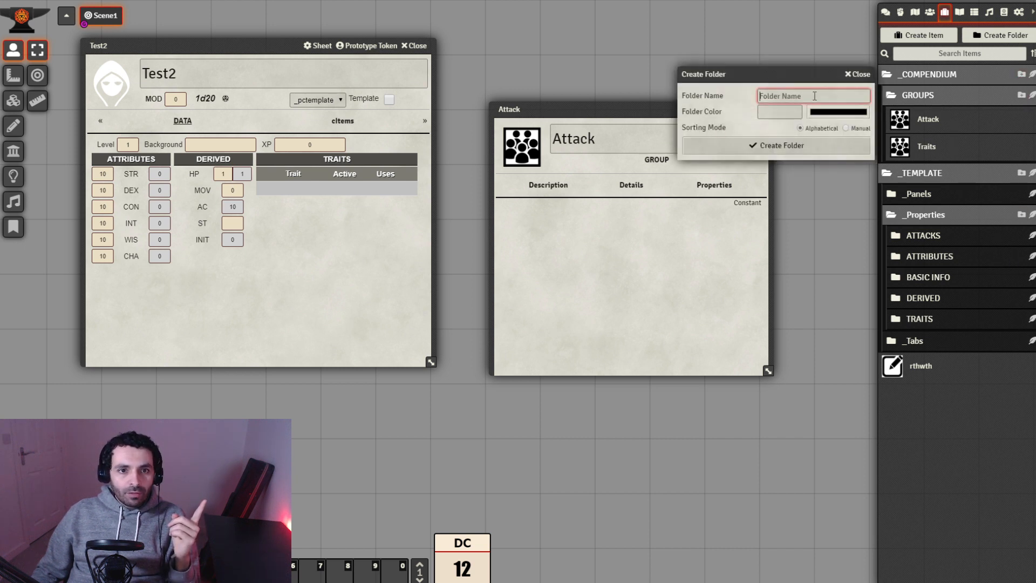
pyautogui.write('GROUPS')
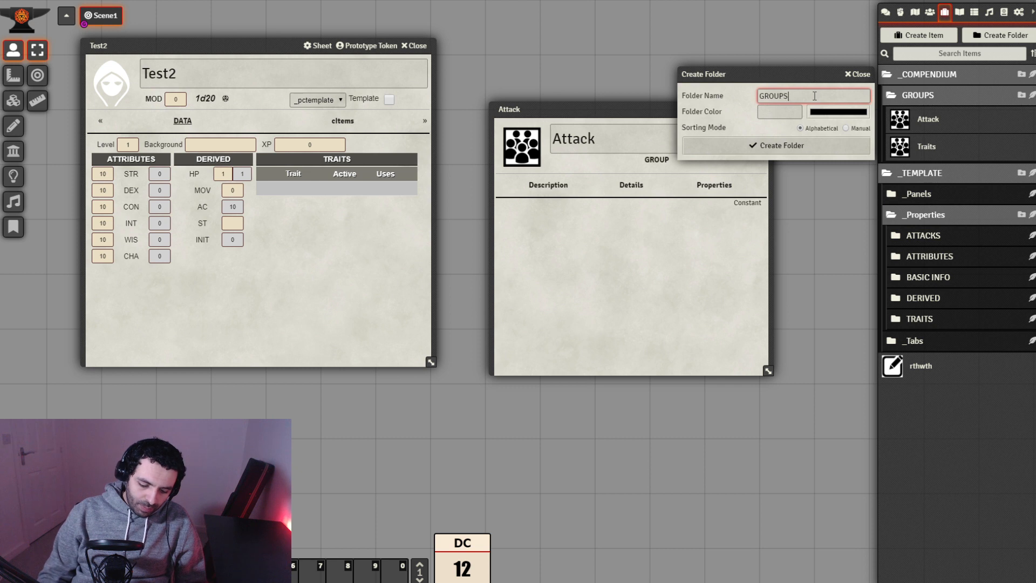
pyautogui.write('_PROPS')
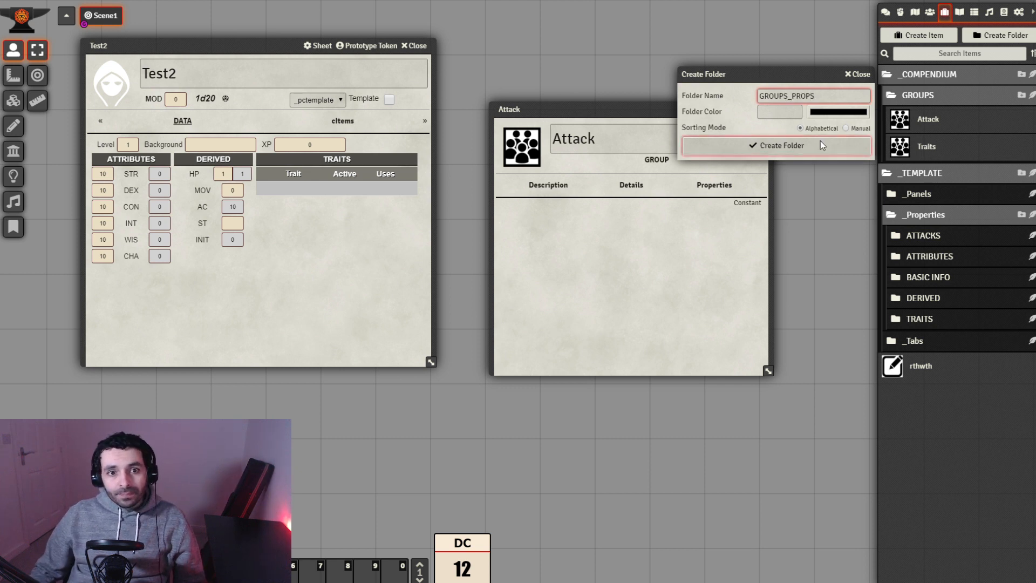
pyautogui.click(832, 147)
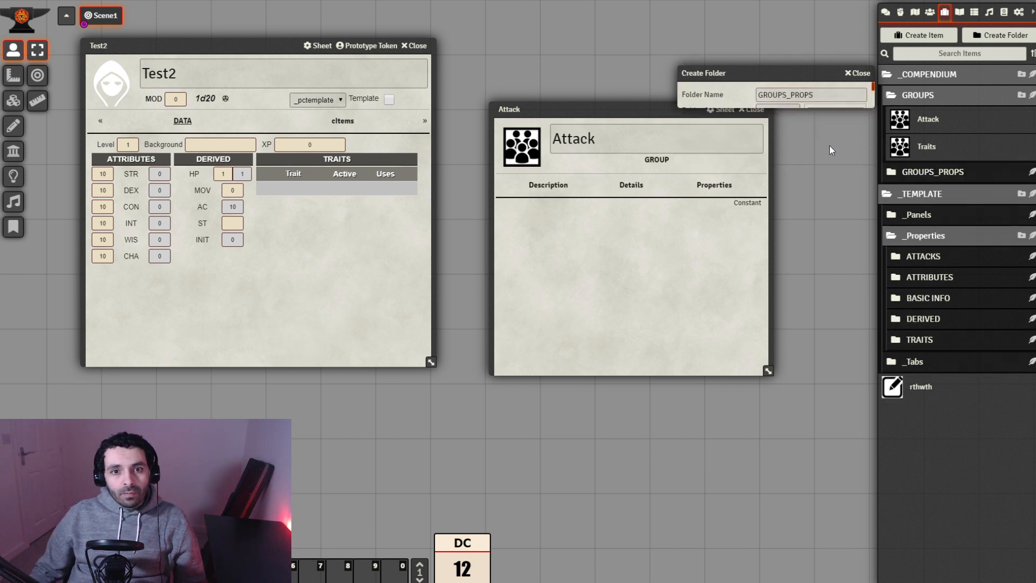
# Create a property item named Attack Modifier in the GROUPS_PROPS folder.
pyautogui.click(1031, 173)
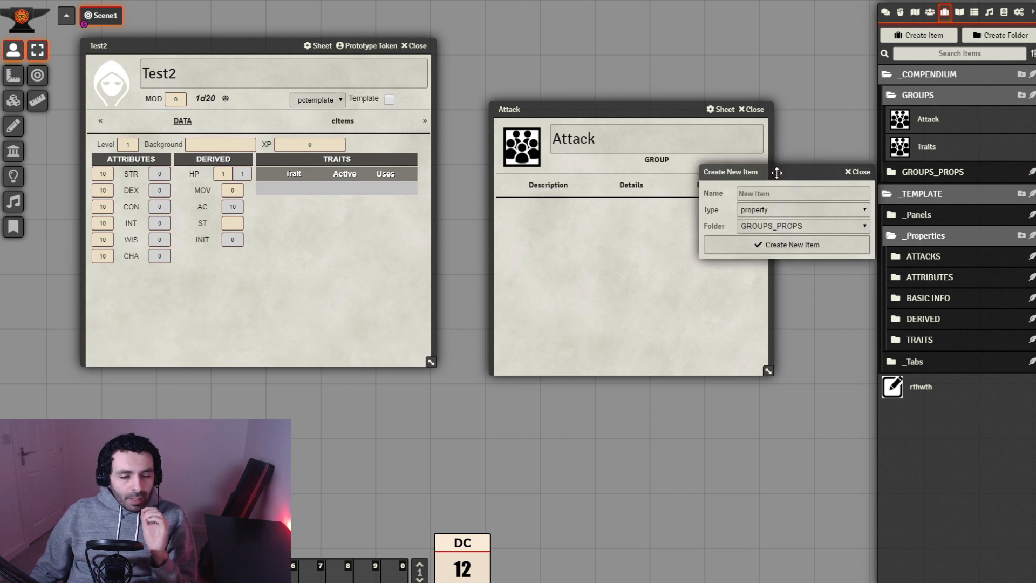
pyautogui.moveTo(778, 170); pyautogui.dragTo(728, 272)
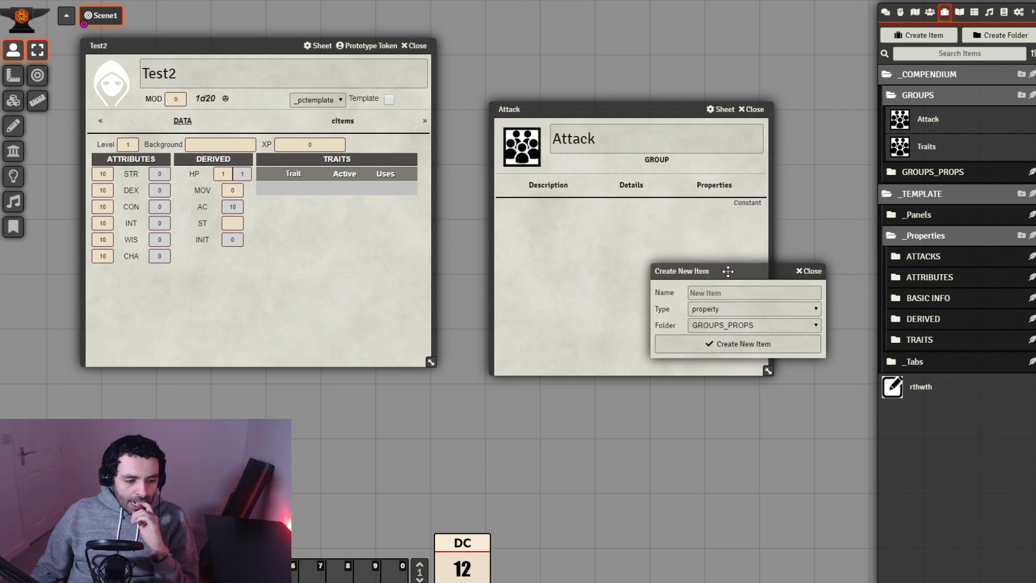
pyautogui.click(734, 292)
pyautogui.write('At')
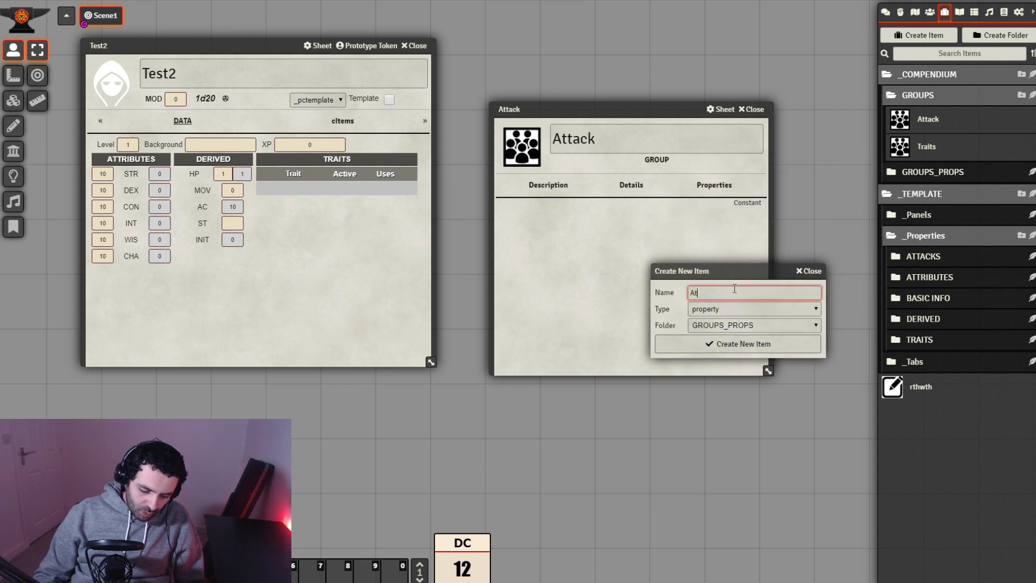
pyautogui.write('tack_mo')
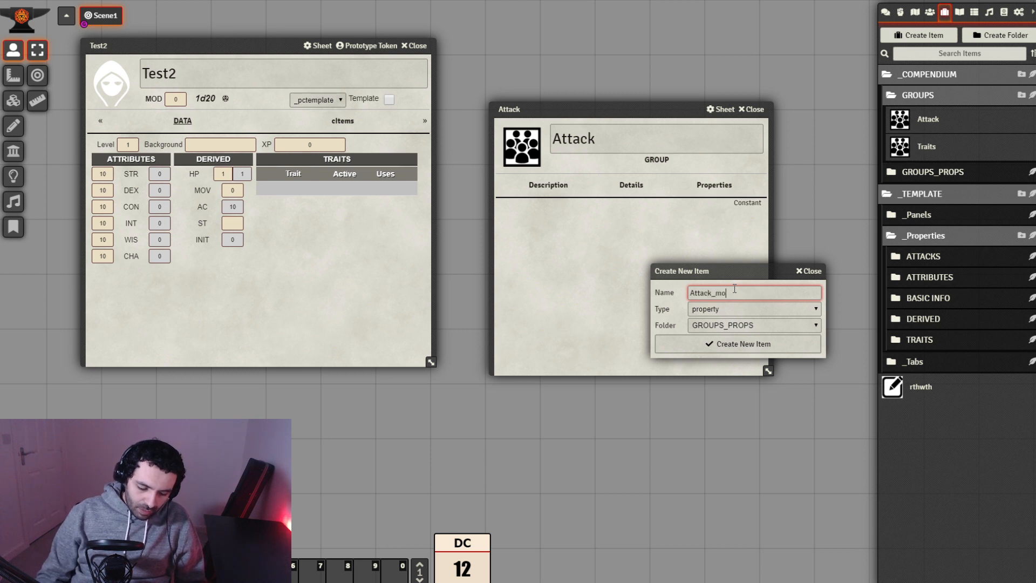
pyautogui.press('BackSpace')
pyautogui.press('BackSpace')
pyautogui.press('BackSpace')
pyautogui.write(' :')
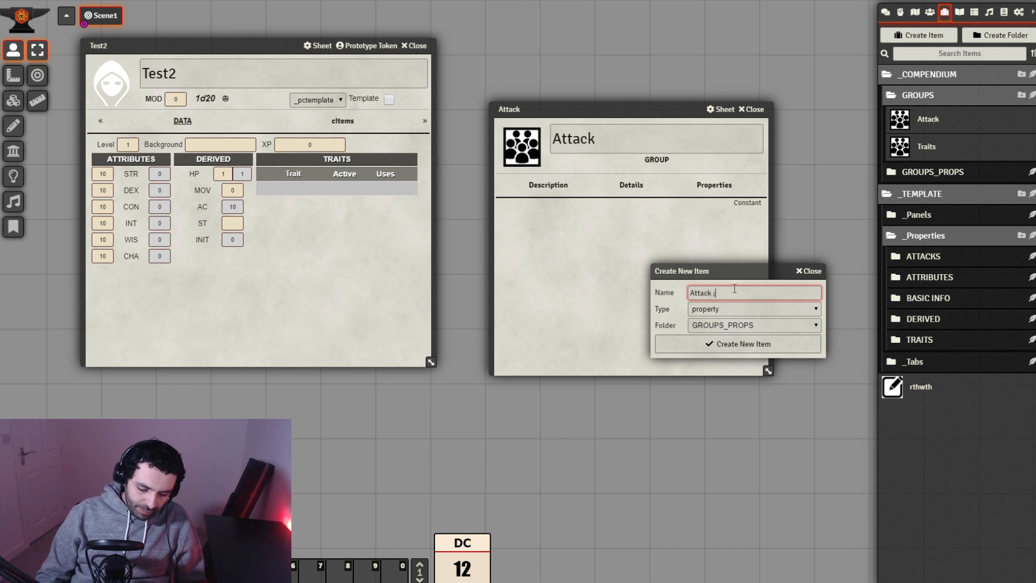
pyautogui.press('BackSpace')
pyautogui.write('Modifier')
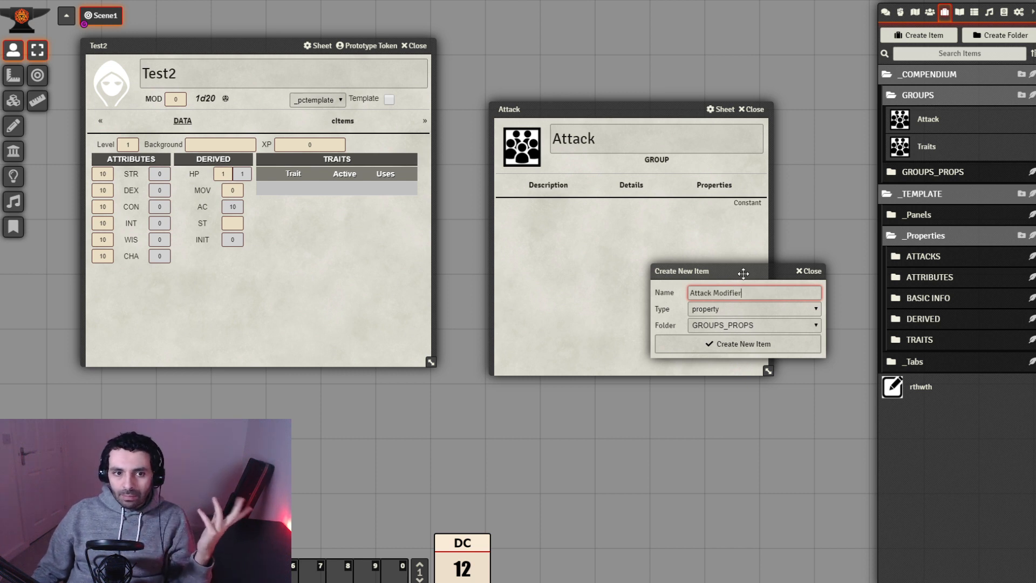
pyautogui.click(753, 351)
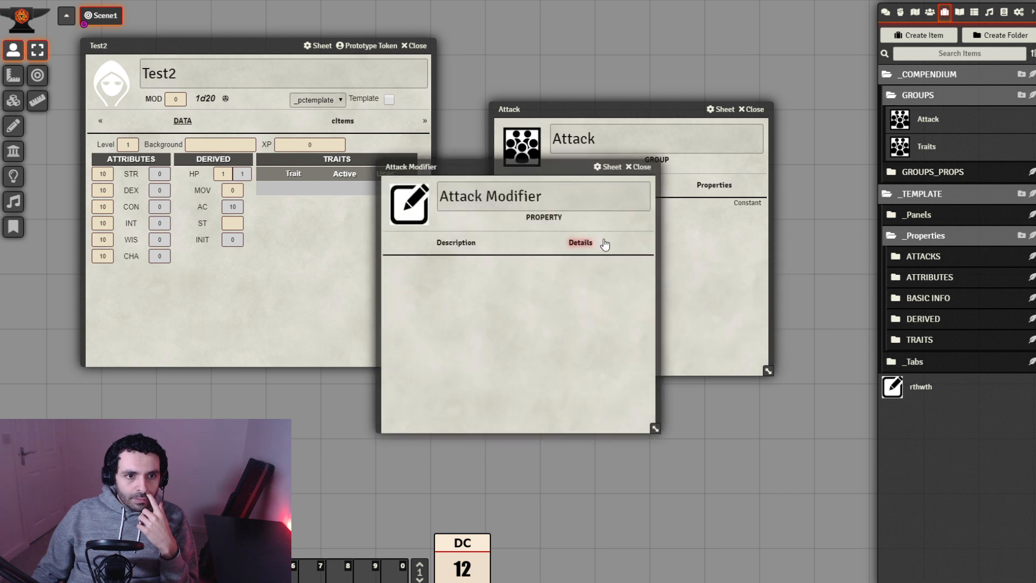
# Set the Attack Modifier property's key to attack_mod and its data type to simplenumeric.
pyautogui.moveTo(536, 171); pyautogui.dragTo(697, 247)
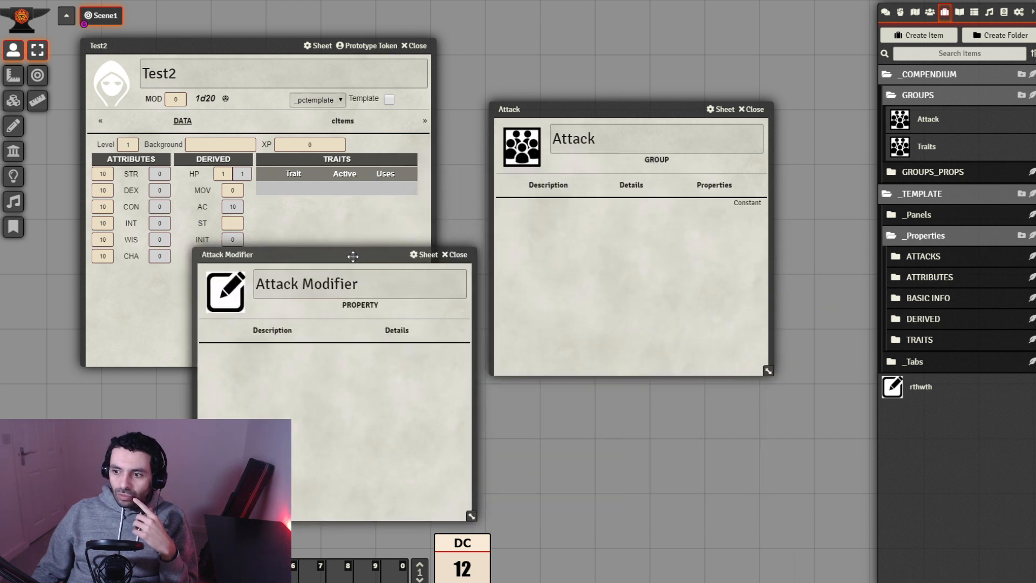
pyautogui.click(397, 331)
pyautogui.click(326, 355)
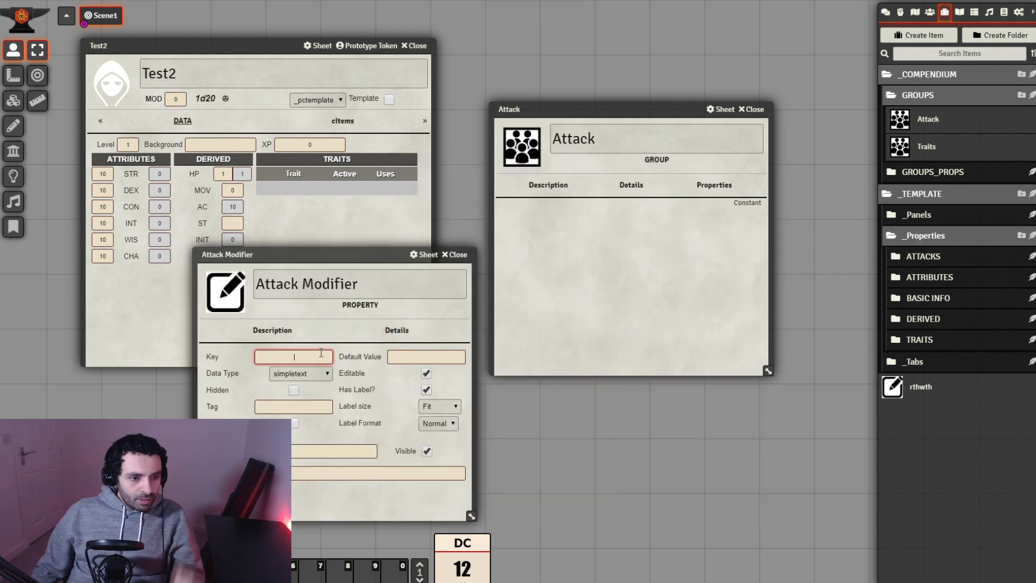
pyautogui.write('attack_mod')
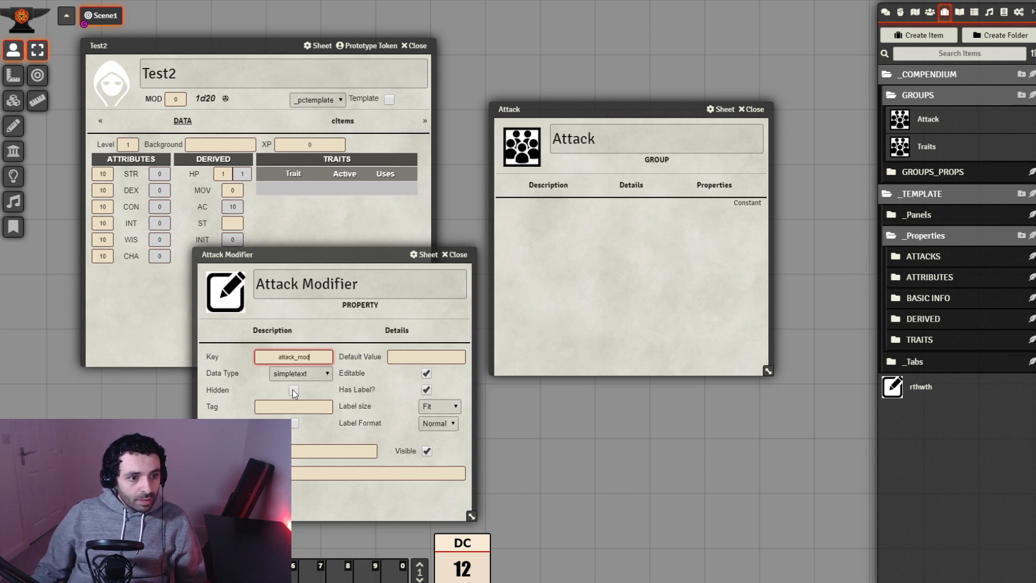
pyautogui.press('Tab')
pyautogui.press('Down')
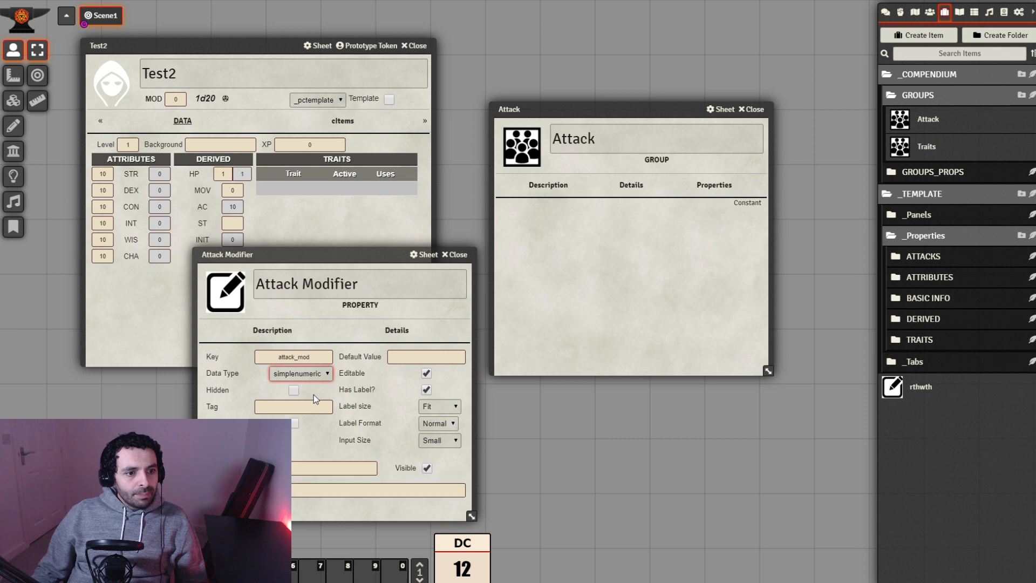
# Give the Attack Modifier property the tag Atk_Mod and a default value of 0, then close its sheet.
pyautogui.click(316, 405)
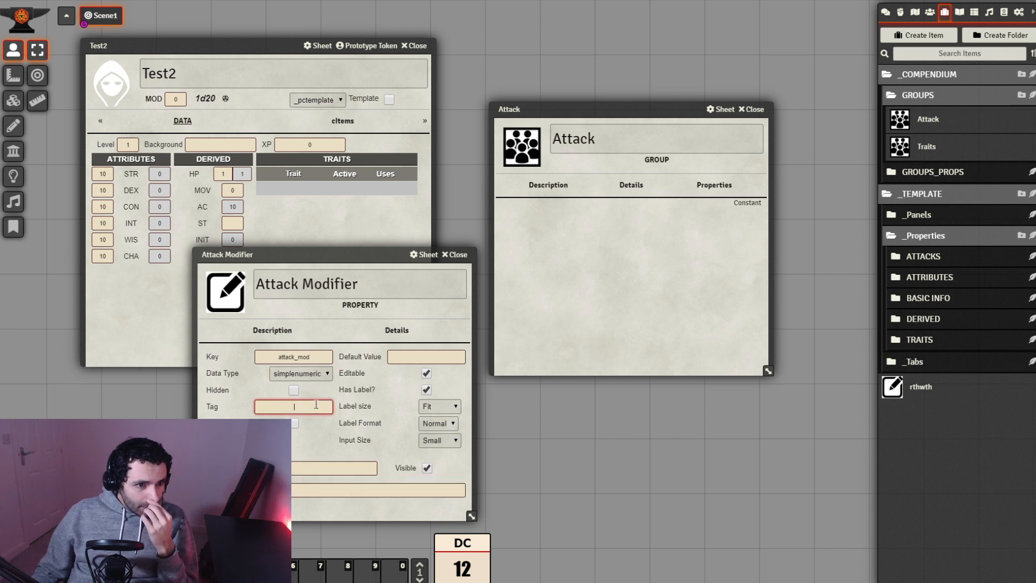
pyautogui.write('At')
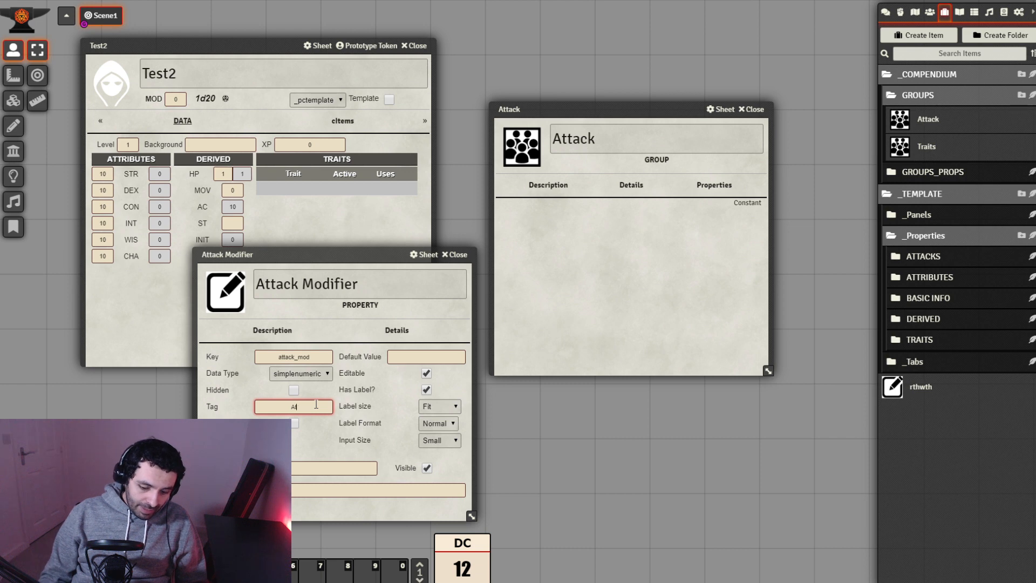
pyautogui.write('t')
pyautogui.write('_Mod')
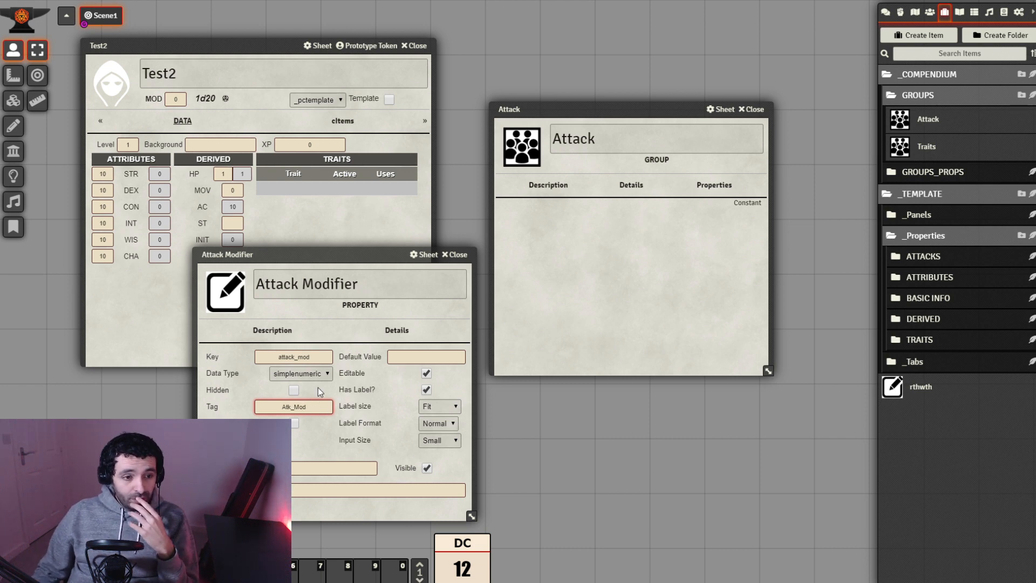
pyautogui.click(316, 443)
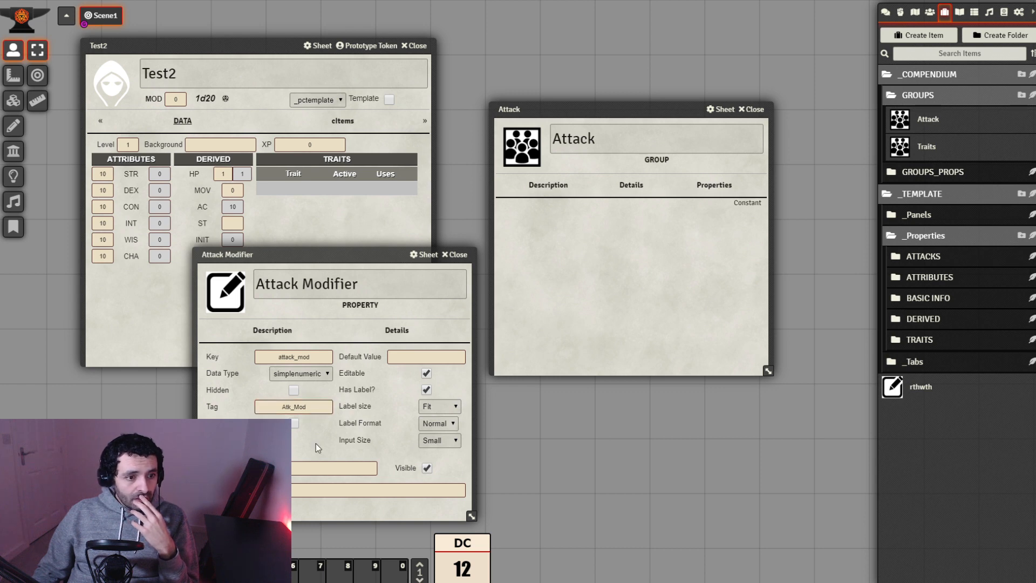
pyautogui.click(438, 357)
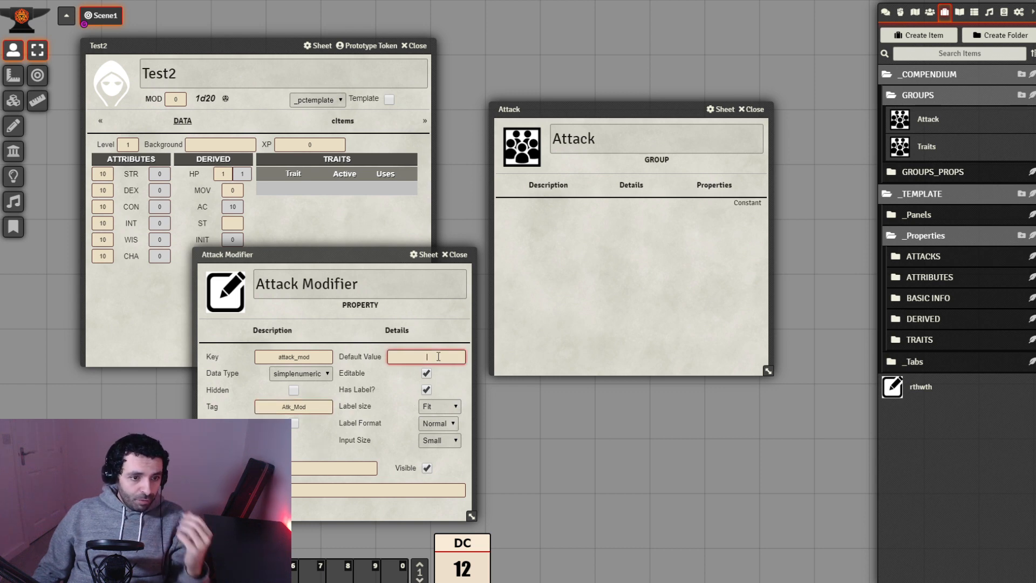
pyautogui.write('0')
pyautogui.click(304, 433)
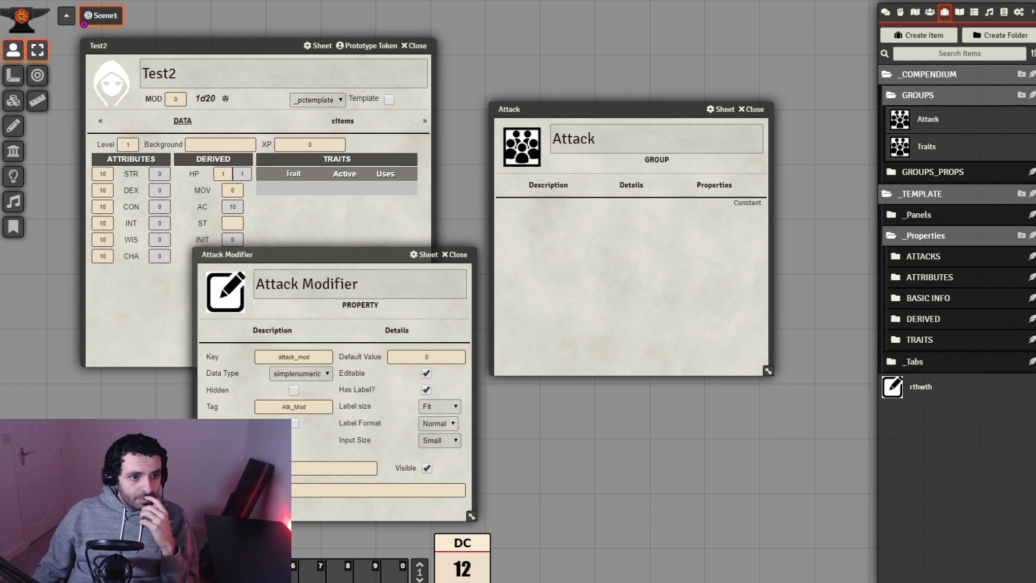
pyautogui.click(459, 254)
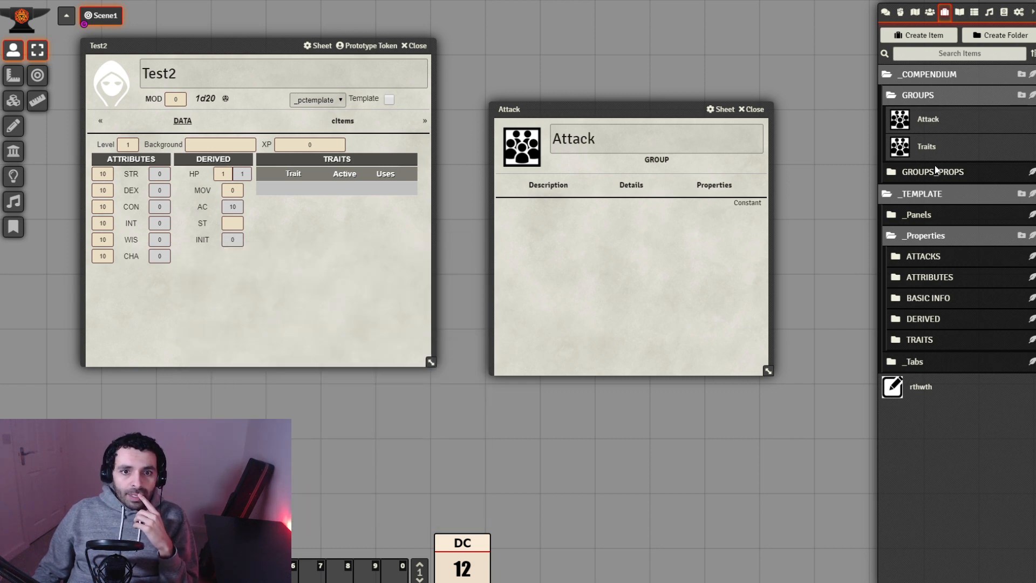
# Add the Attack Modifier property from GROUPS_PROPS to the Attack group's properties and make it non-constant.
pyautogui.click(947, 178)
pyautogui.moveTo(952, 200); pyautogui.dragTo(578, 294)
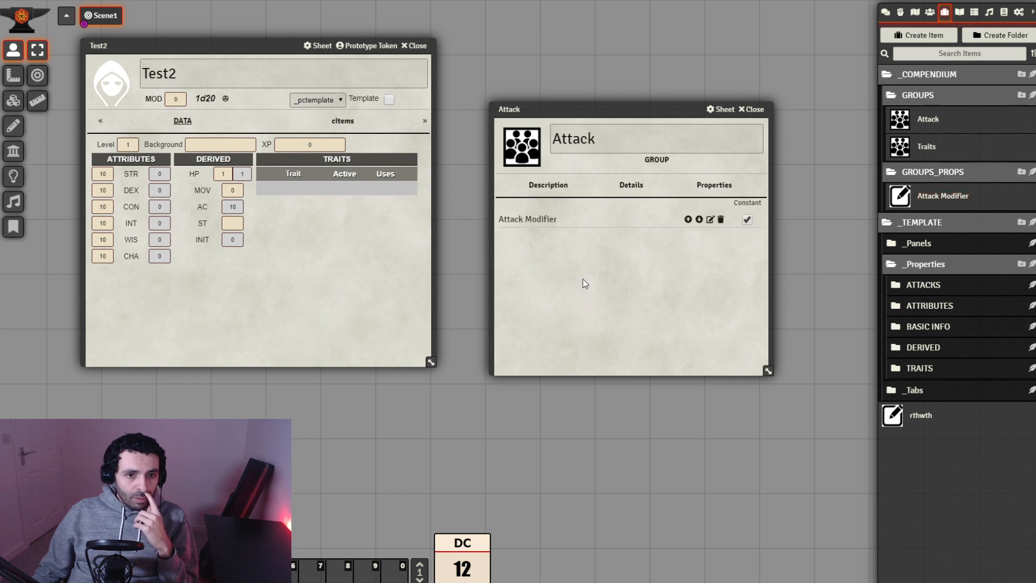
pyautogui.click(747, 220)
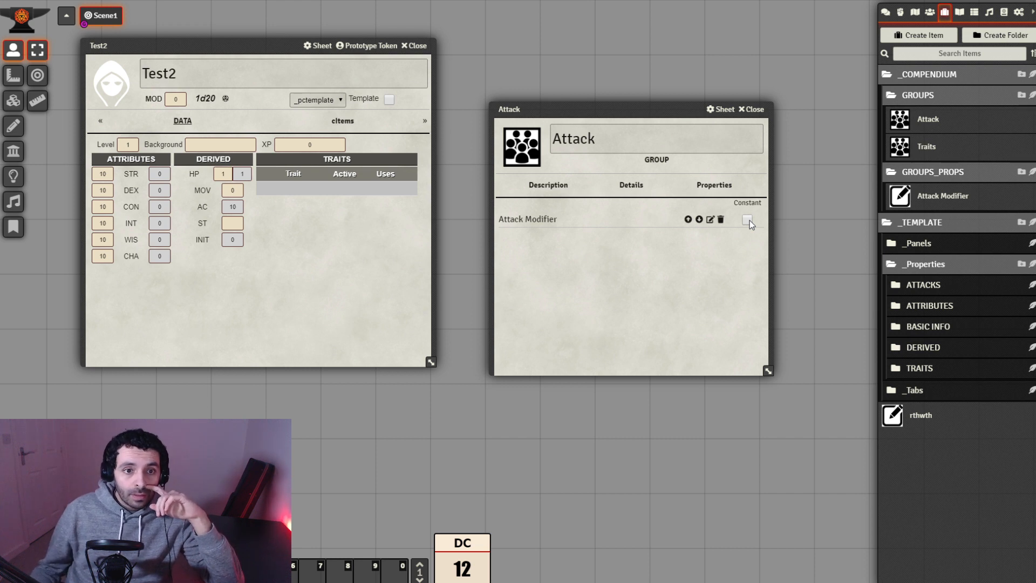
# Create a property item named Attack Type in the GROUPS_PROPS folder.
pyautogui.moveTo(677, 113); pyautogui.dragTo(683, 97)
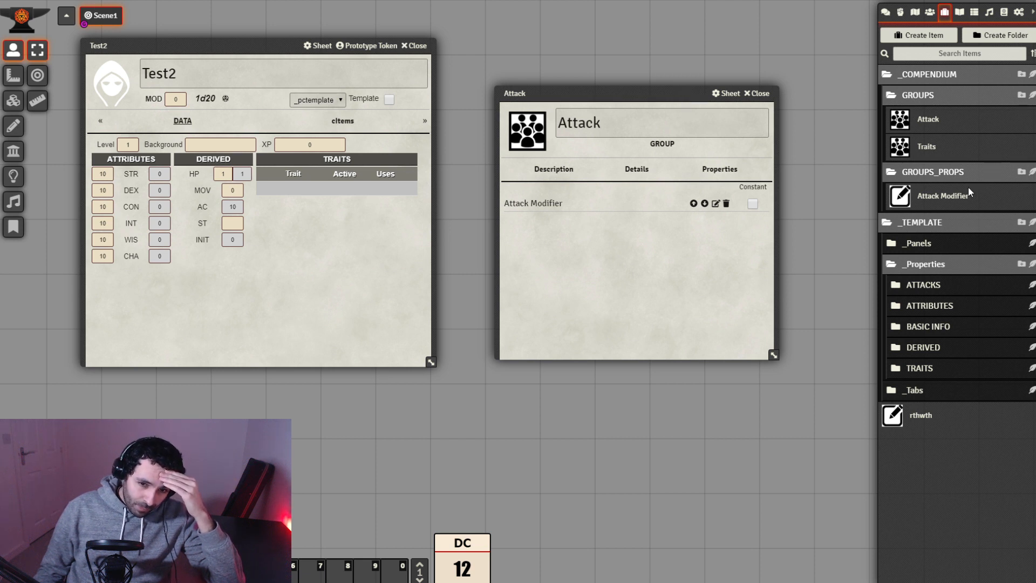
pyautogui.click(1022, 172)
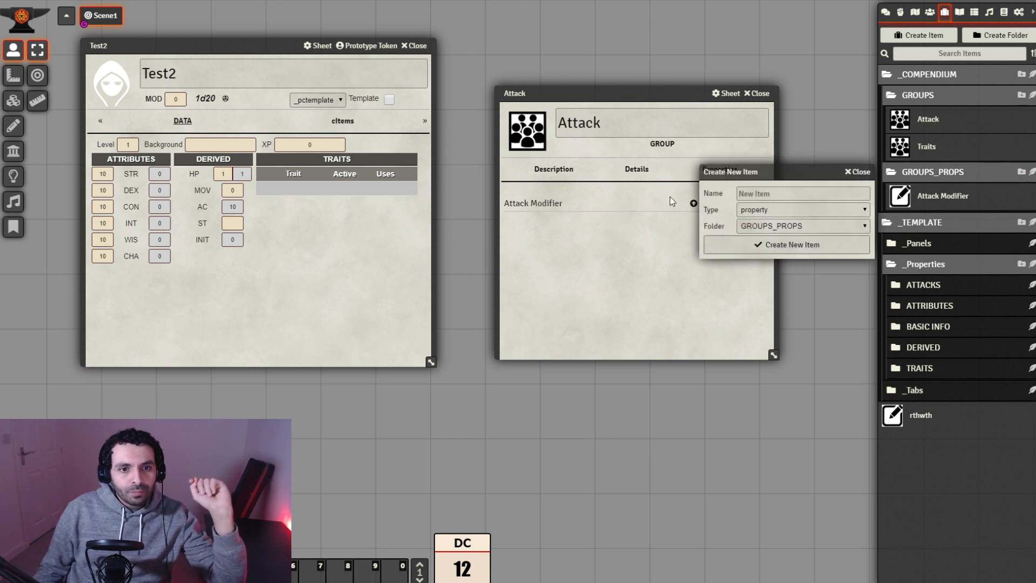
pyautogui.moveTo(777, 174); pyautogui.dragTo(715, 272)
pyautogui.click(729, 290)
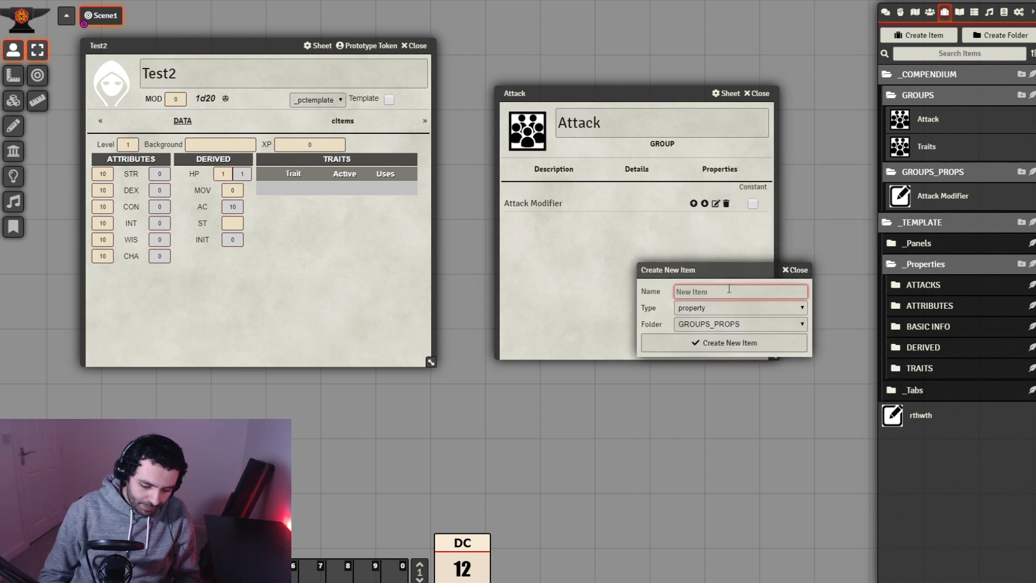
pyautogui.write('Attack Type')
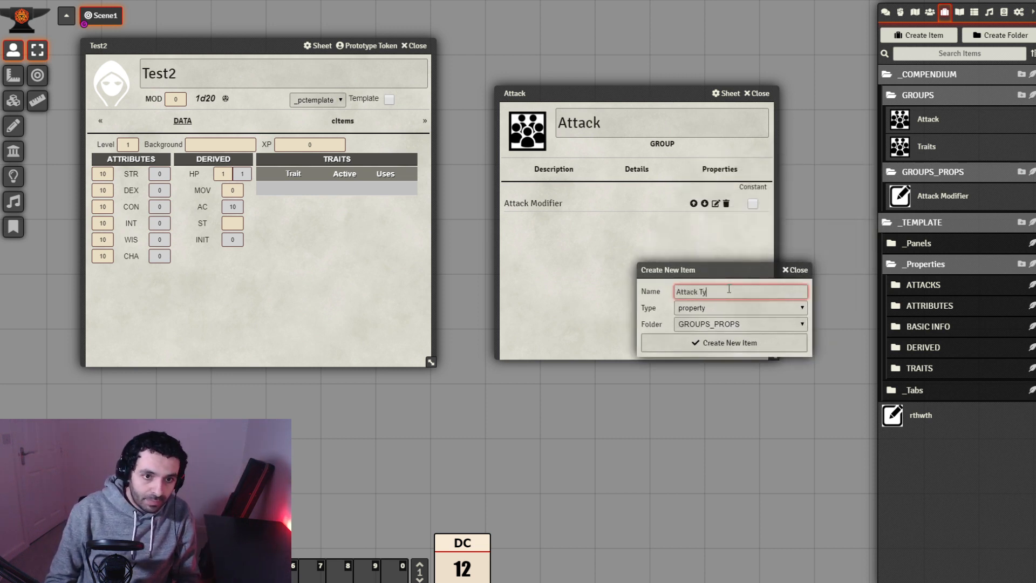
pyautogui.click(725, 343)
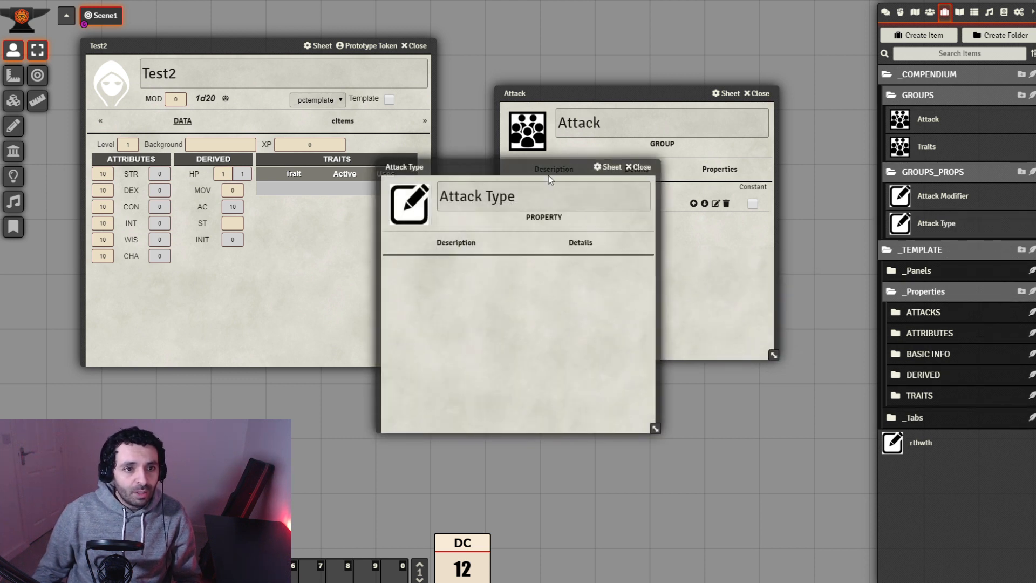
# Show the Attack Type property's details and arrange its sheet clear of the Attack and Test2 sheets.
pyautogui.moveTo(549, 172); pyautogui.dragTo(412, 257)
pyautogui.doubleClick(412, 257)
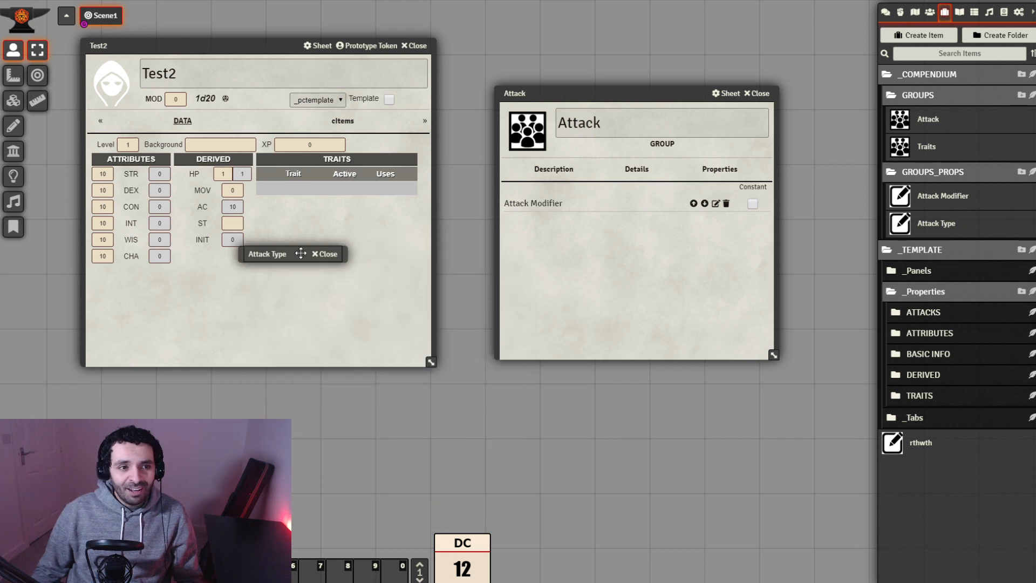
pyautogui.doubleClick(289, 253)
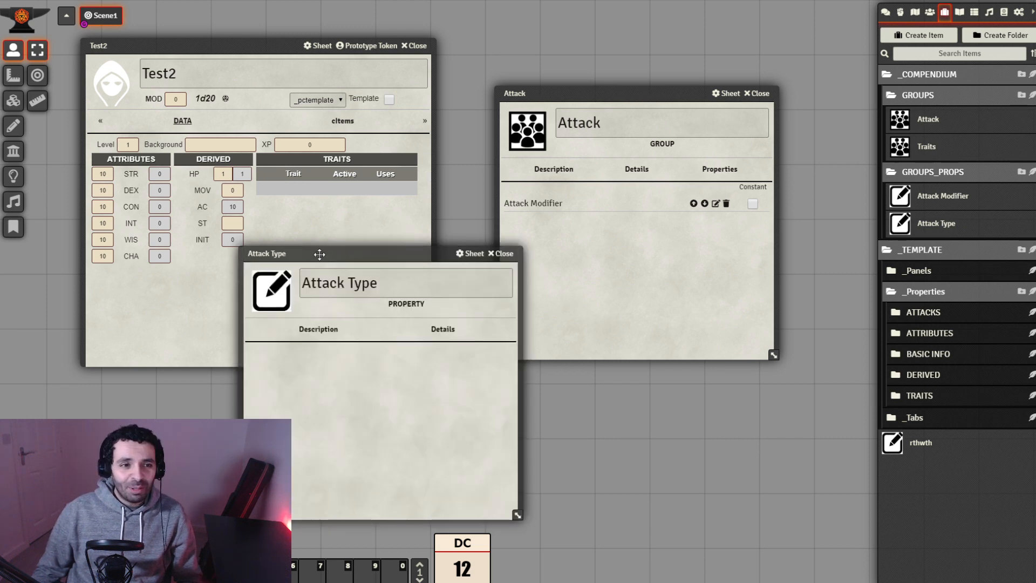
pyautogui.moveTo(324, 256); pyautogui.dragTo(354, 256)
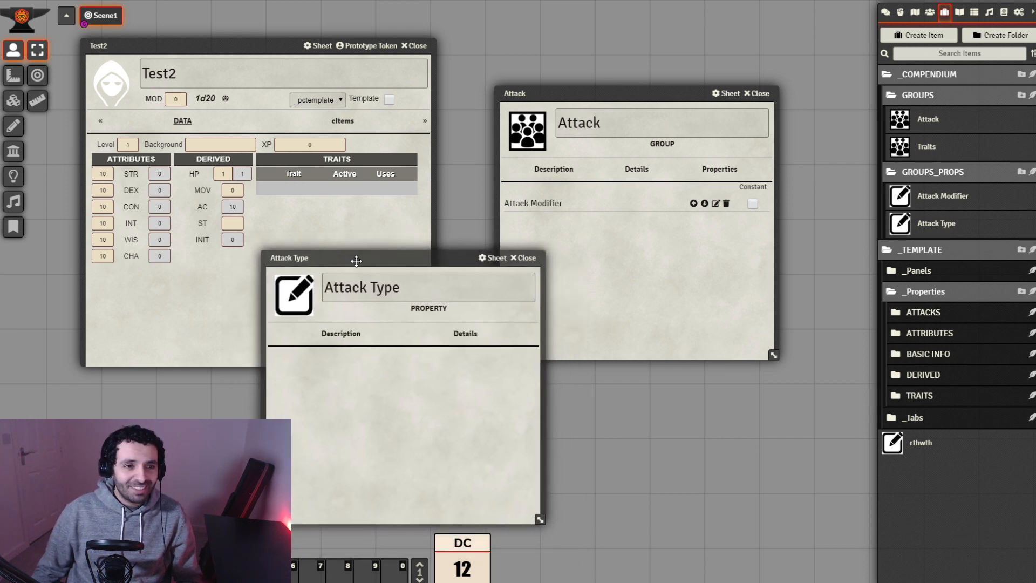
pyautogui.click(466, 333)
pyautogui.moveTo(432, 259); pyautogui.dragTo(708, 283)
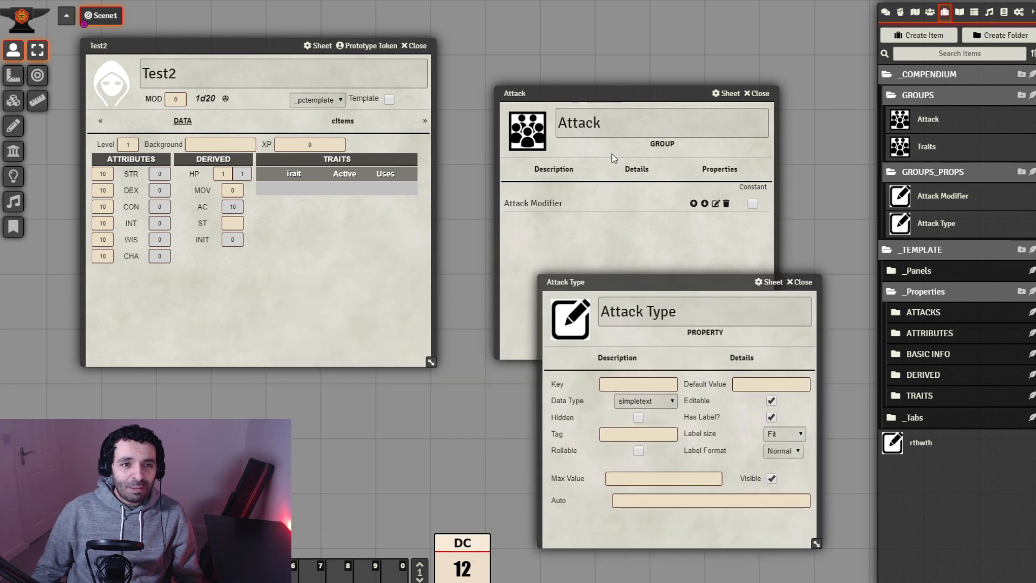
pyautogui.moveTo(599, 95); pyautogui.dragTo(454, 32)
pyautogui.moveTo(212, 42); pyautogui.dragTo(148, 80)
pyautogui.moveTo(438, 30); pyautogui.dragTo(401, 17)
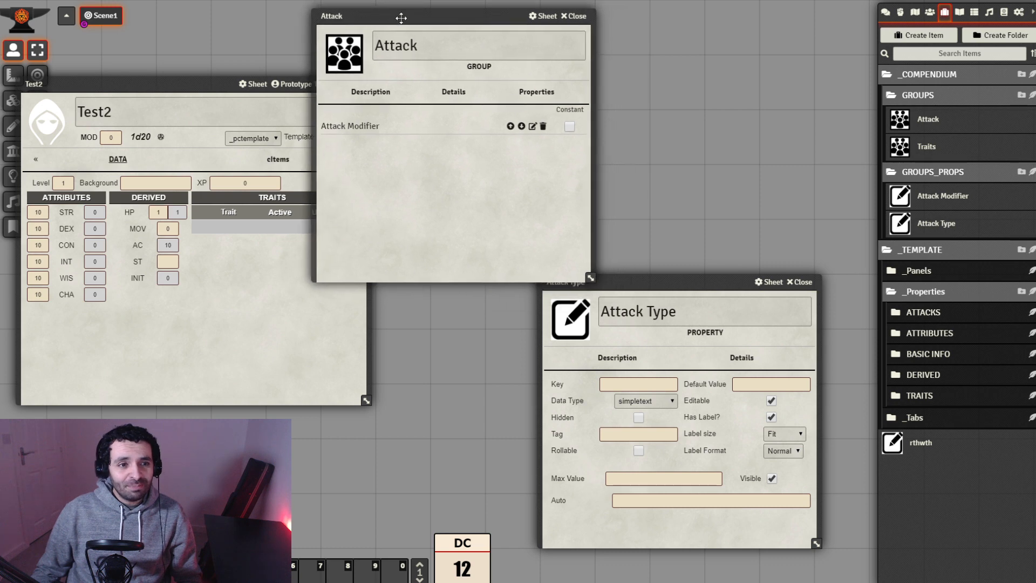
pyautogui.moveTo(677, 282); pyautogui.dragTo(689, 272)
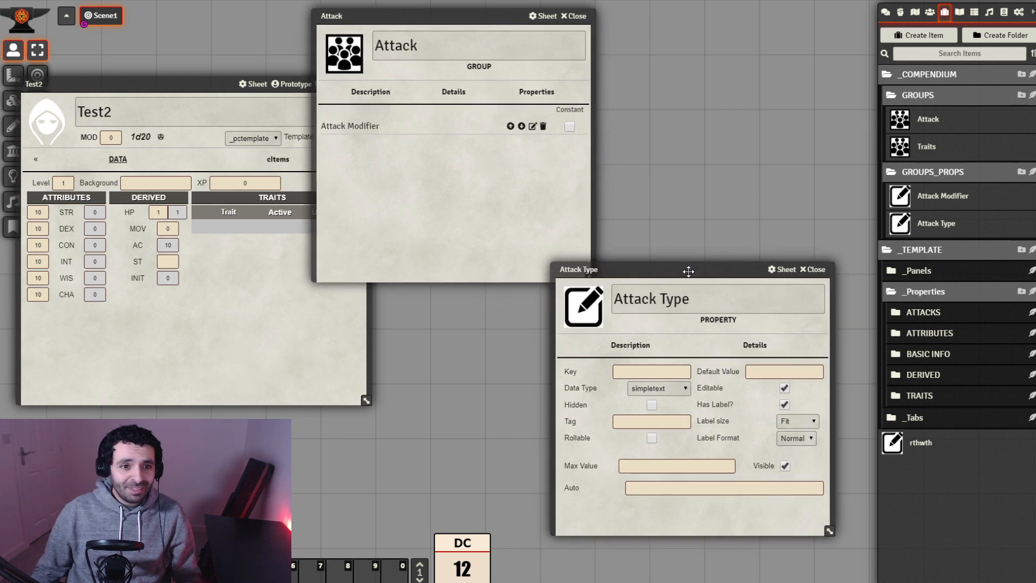
# Set the Attack Type property's key to attack_type and its data type to simplenumeric.
pyautogui.click(678, 372)
pyautogui.write('a')
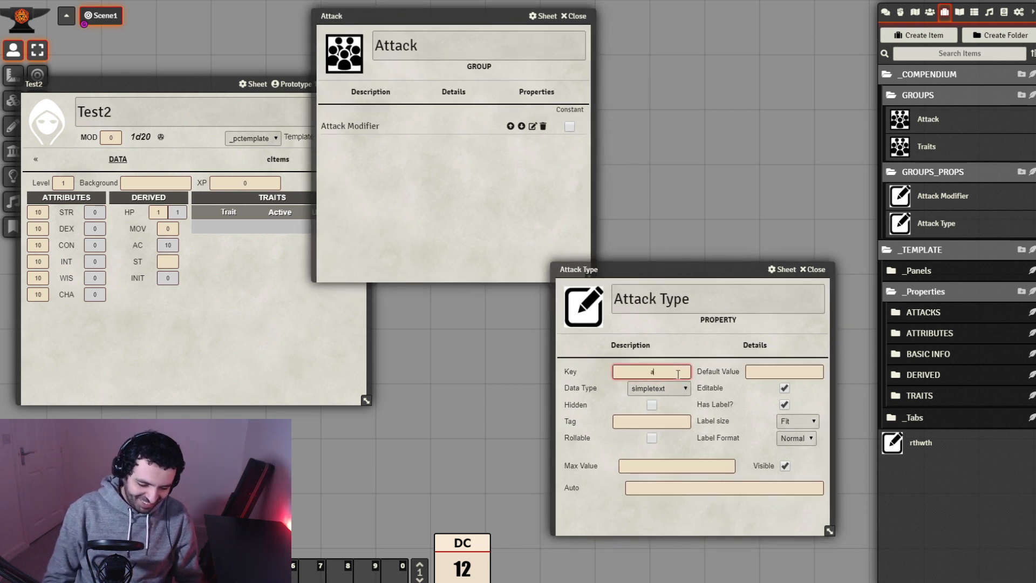
pyautogui.write('ttack')
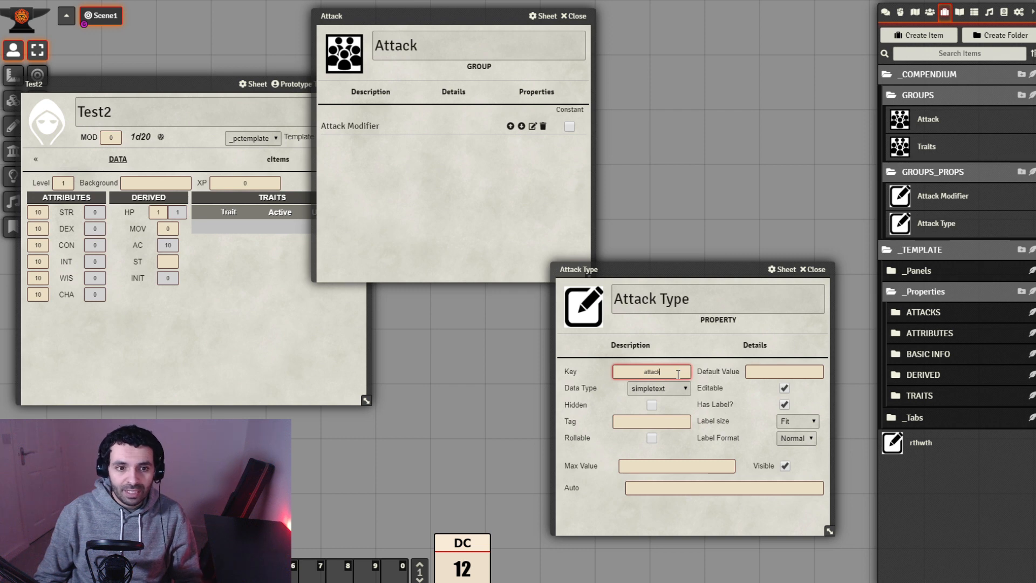
pyautogui.write('ck')
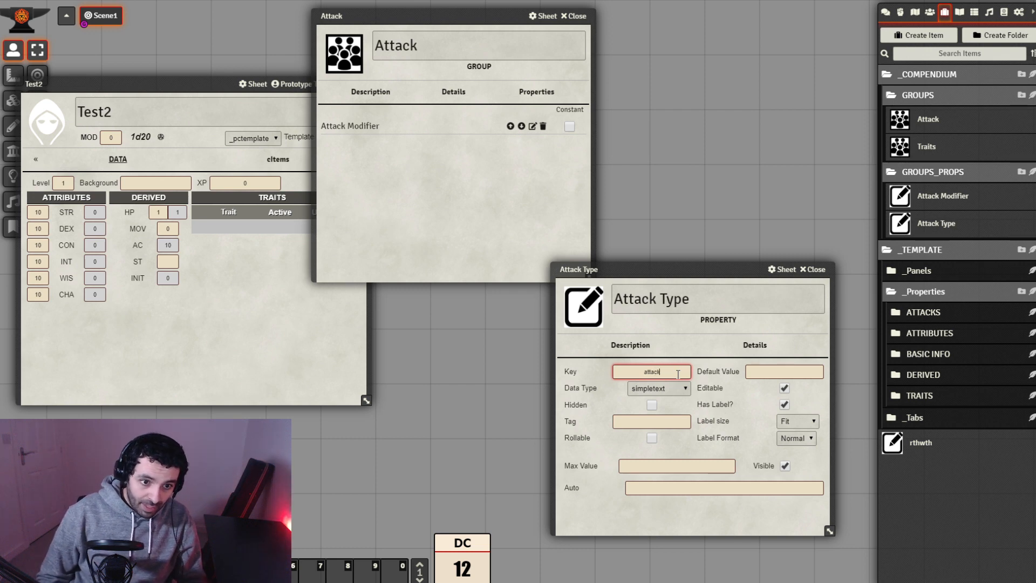
pyautogui.write('_ty')
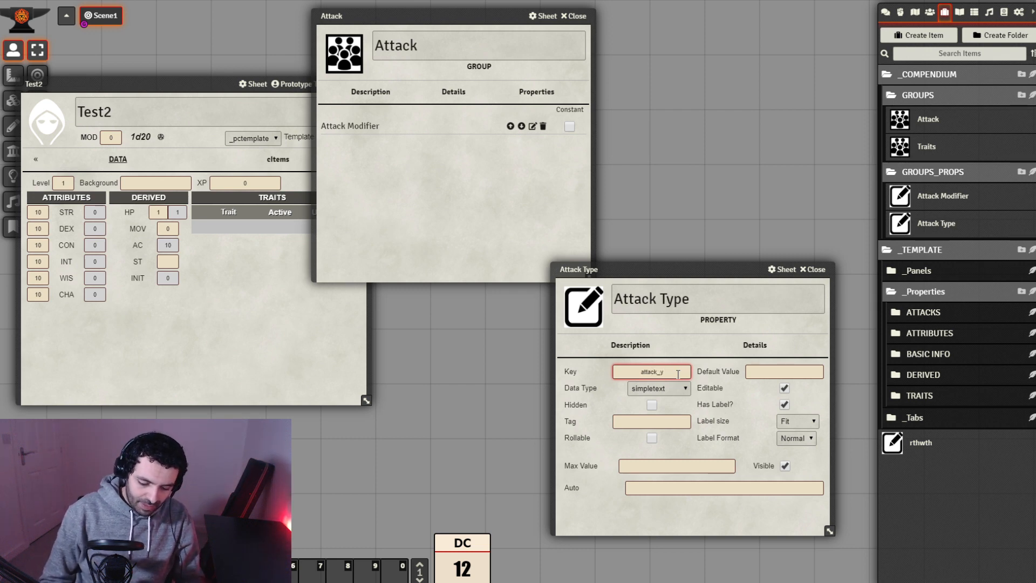
pyautogui.write('pe')
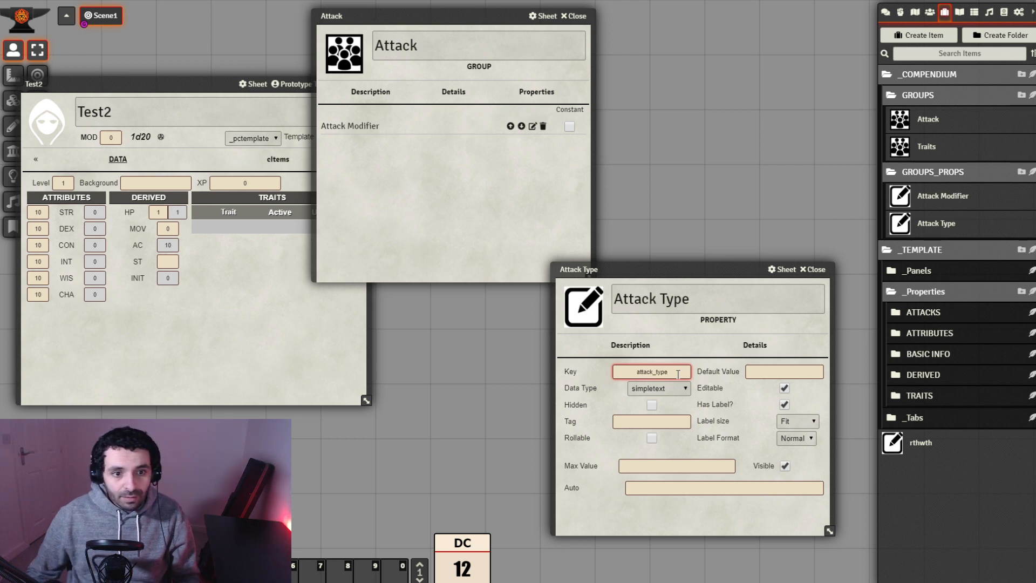
pyautogui.click(681, 516)
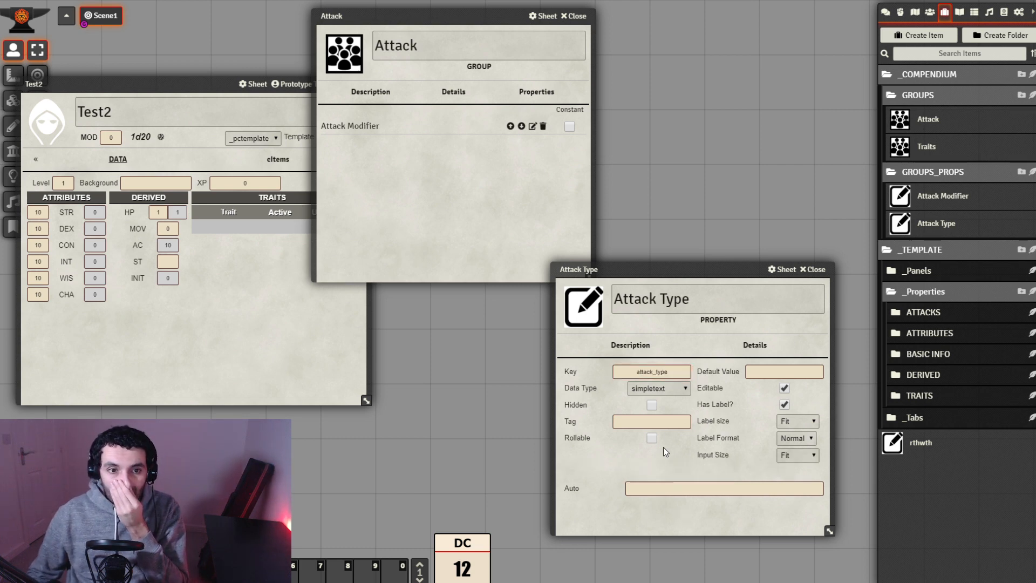
pyautogui.click(675, 389)
pyautogui.press('Down')
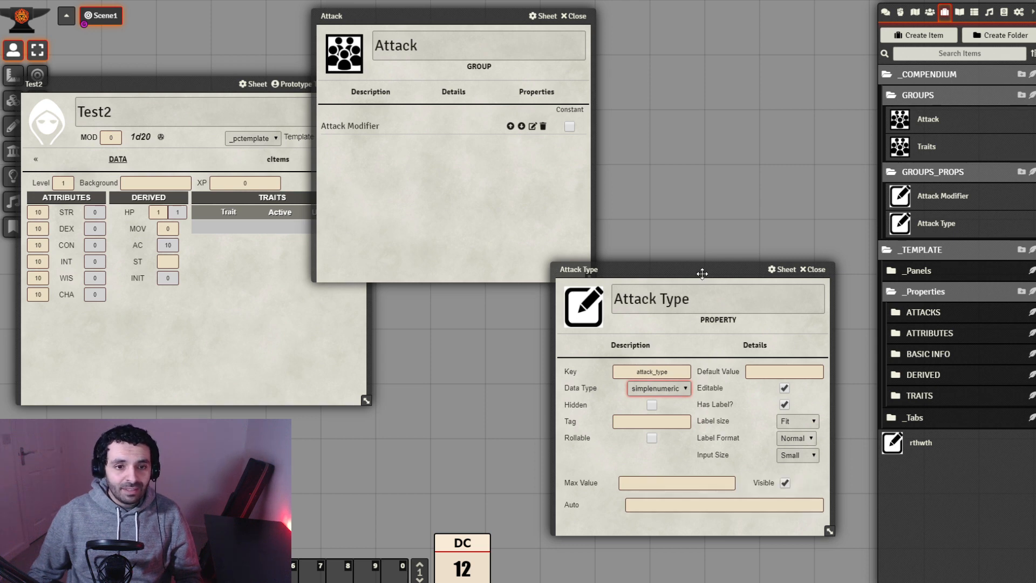
pyautogui.moveTo(709, 270); pyautogui.dragTo(716, 279)
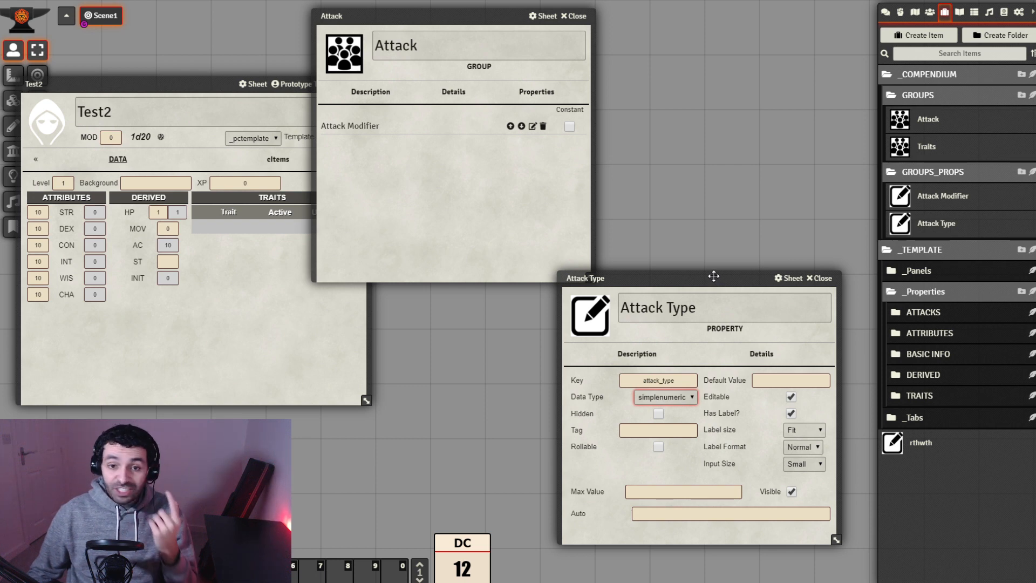
pyautogui.moveTo(714, 276); pyautogui.dragTo(735, 298)
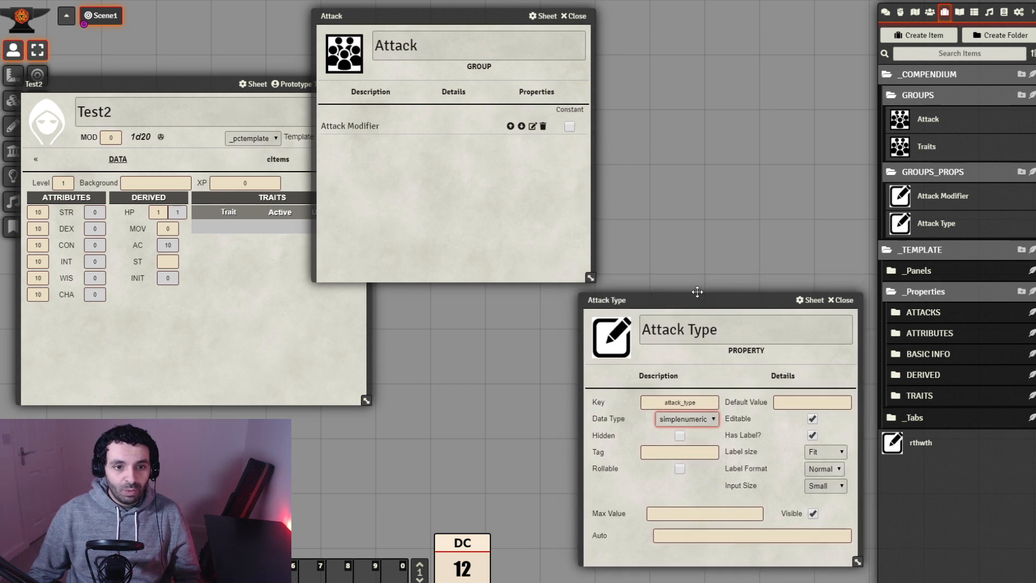
pyautogui.moveTo(710, 296)
pyautogui.mouseDown()
pyautogui.moveTo(699, 287)
pyautogui.moveTo(721, 294)
pyautogui.mouseUp()
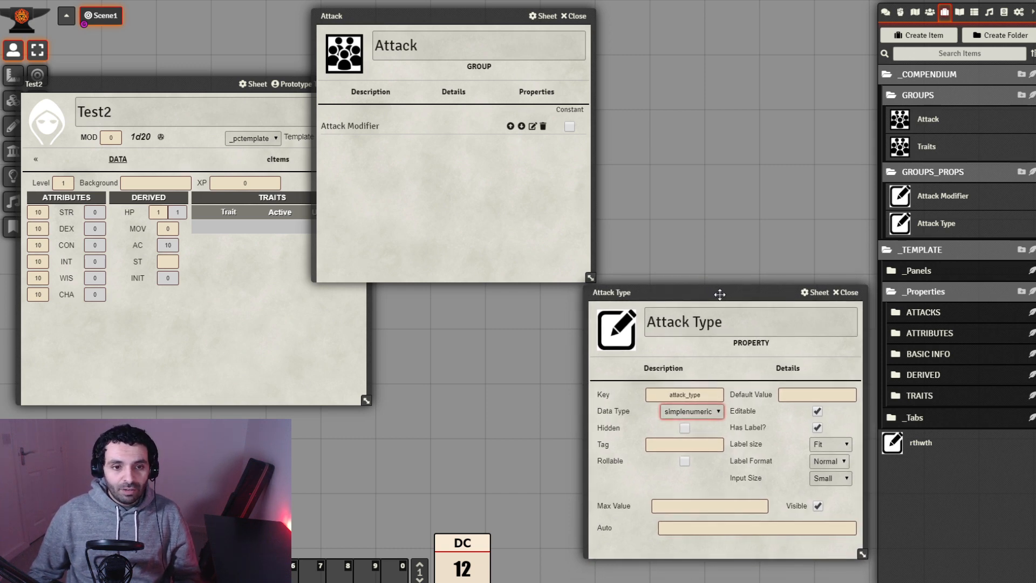
pyautogui.moveTo(718, 294)
pyautogui.mouseDown()
pyautogui.moveTo(726, 300)
pyautogui.moveTo(717, 301)
pyautogui.mouseUp()
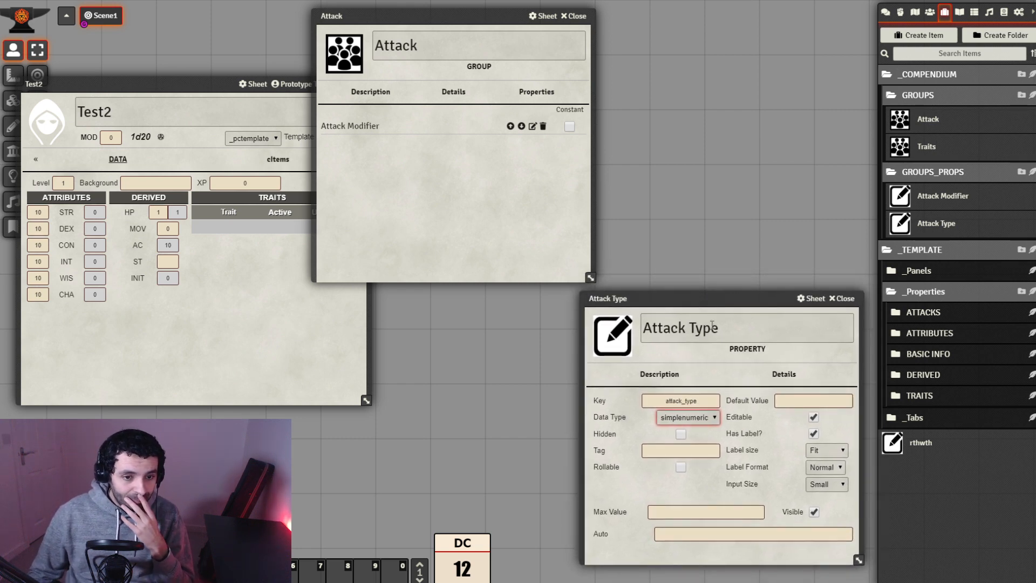
# Set the Attack Type property's tag to Atk_Type and change its data type to list.
pyautogui.moveTo(736, 301); pyautogui.dragTo(731, 297)
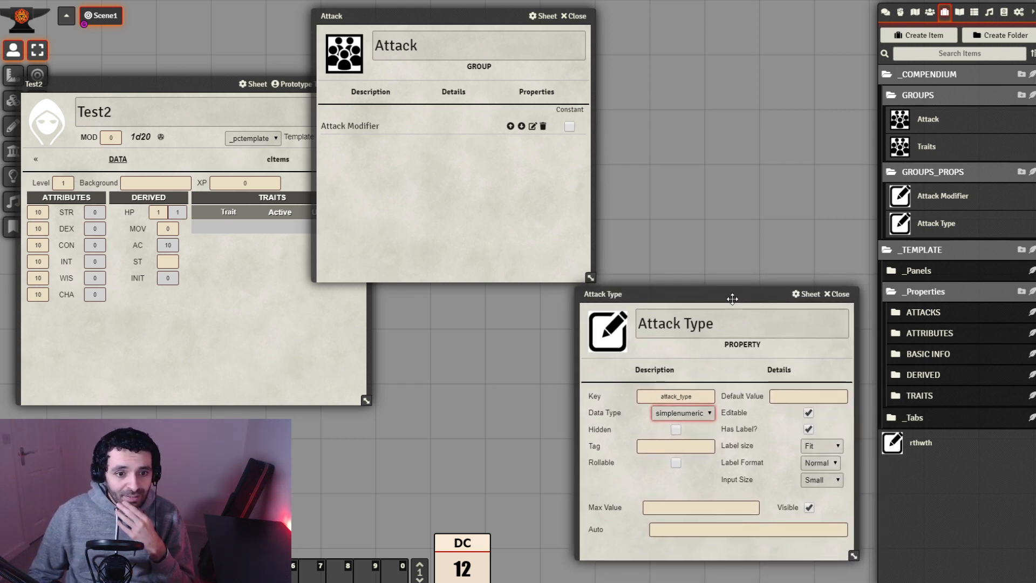
pyautogui.click(683, 443)
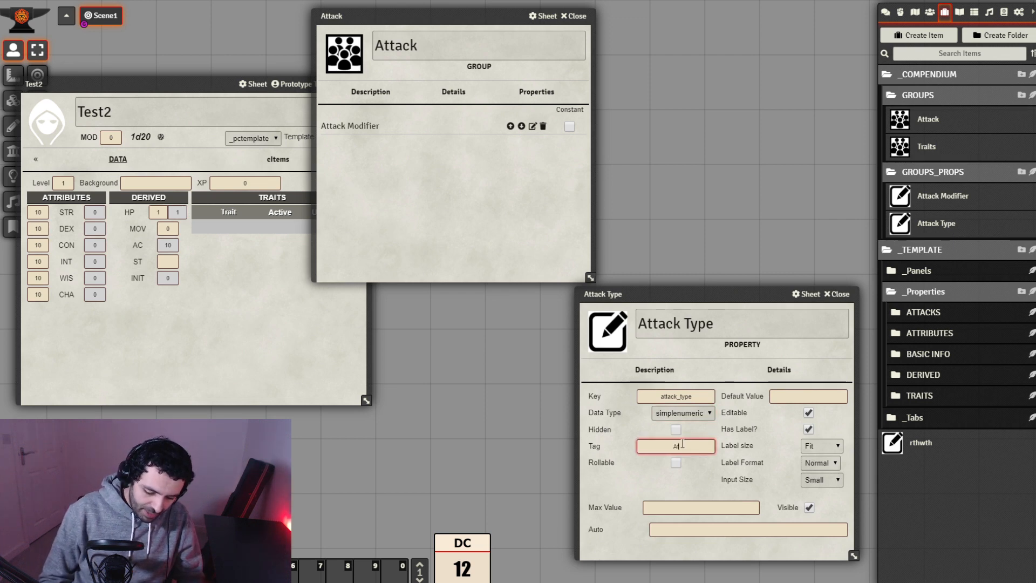
pyautogui.write('Atk_Type')
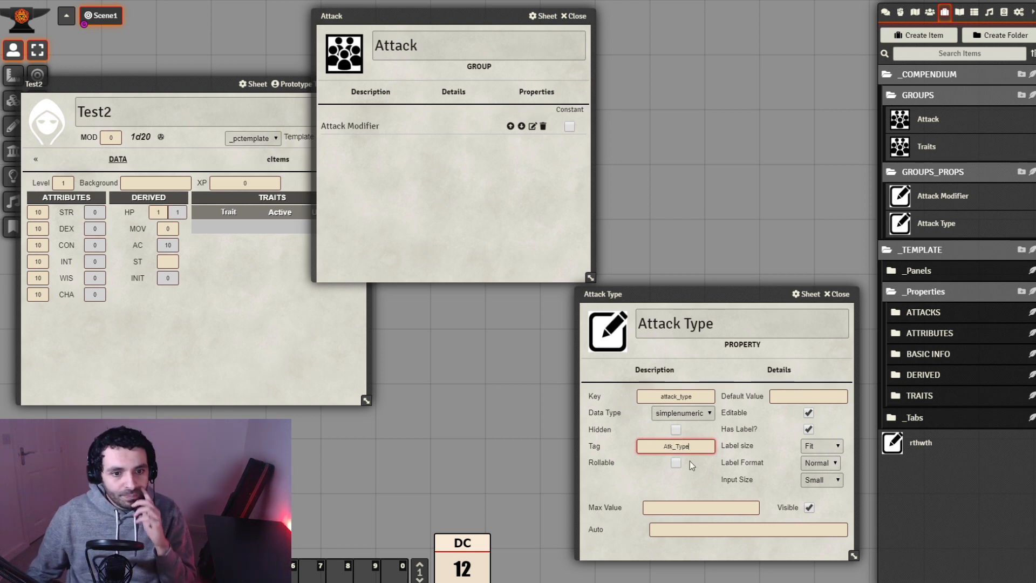
pyautogui.click(698, 414)
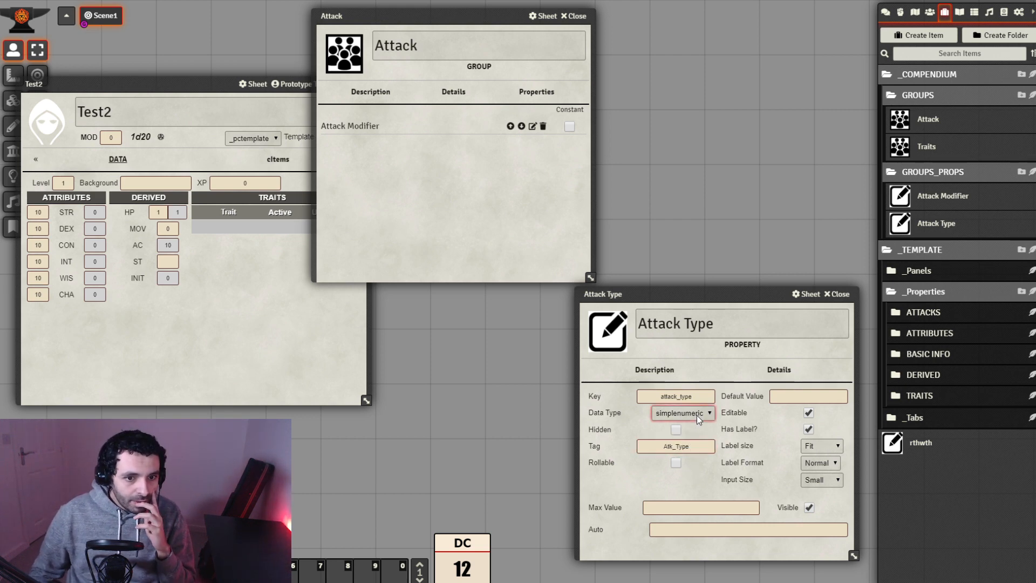
pyautogui.click(697, 469)
pyautogui.moveTo(735, 285); pyautogui.dragTo(738, 226)
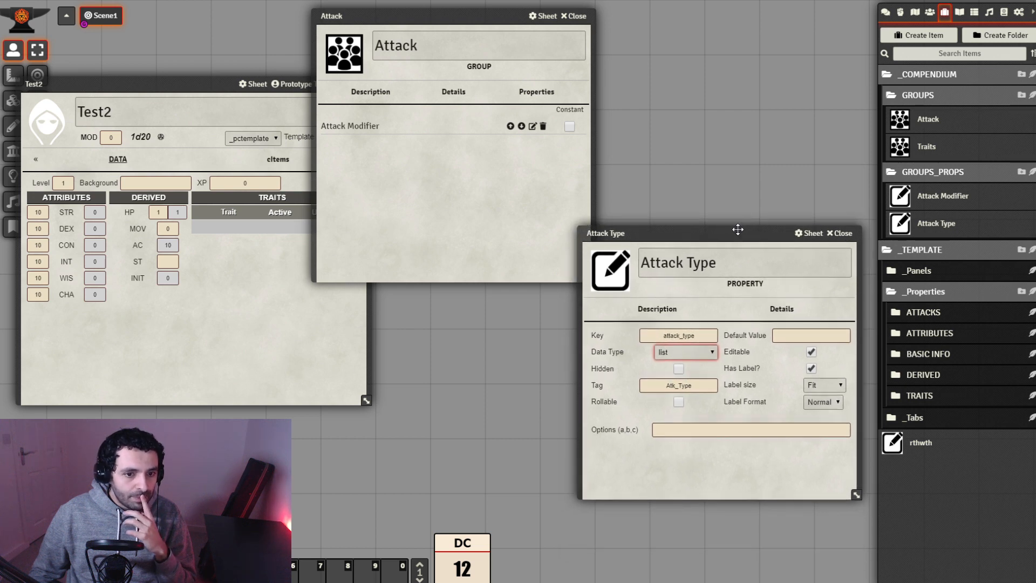
# Enter Melee,Ranged,Special as the Attack Type property's list options.
pyautogui.click(722, 433)
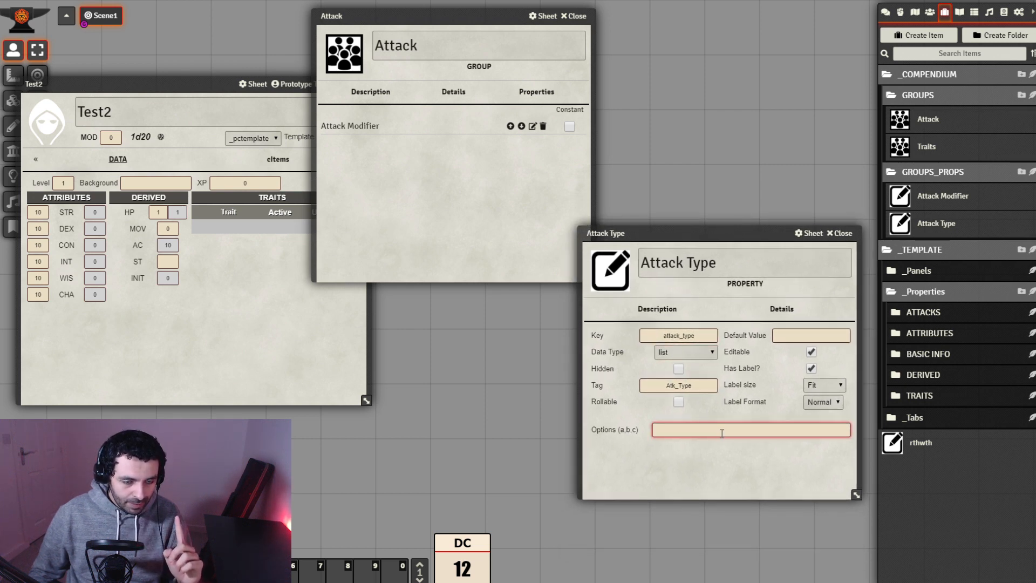
pyautogui.write('Me')
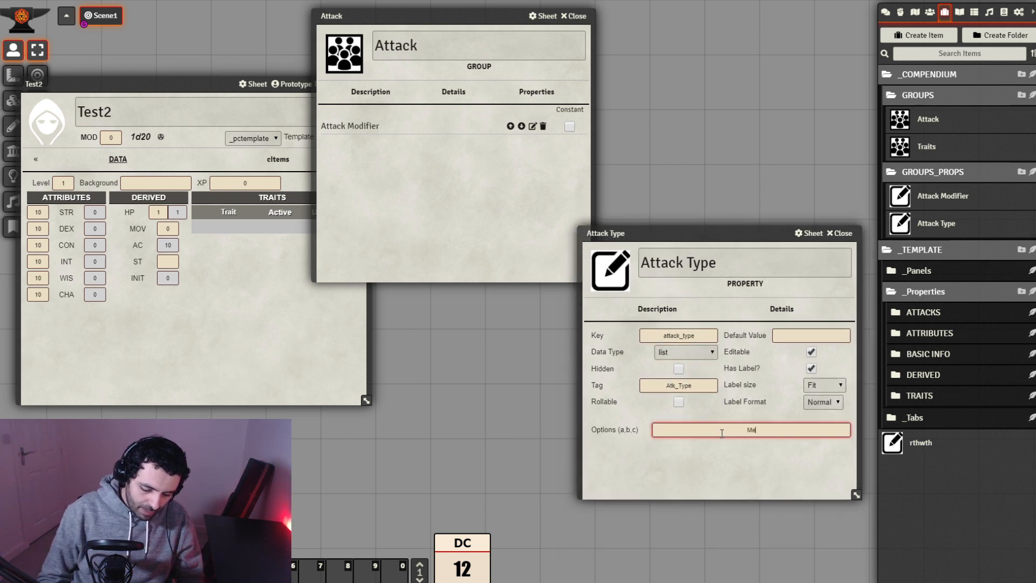
pyautogui.write('lee,')
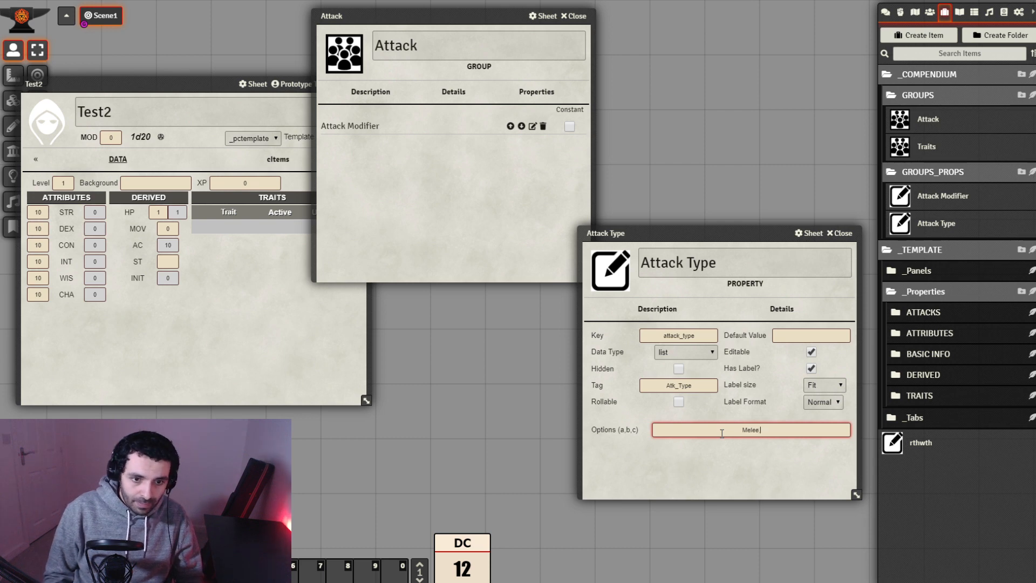
pyautogui.write('Ranged')
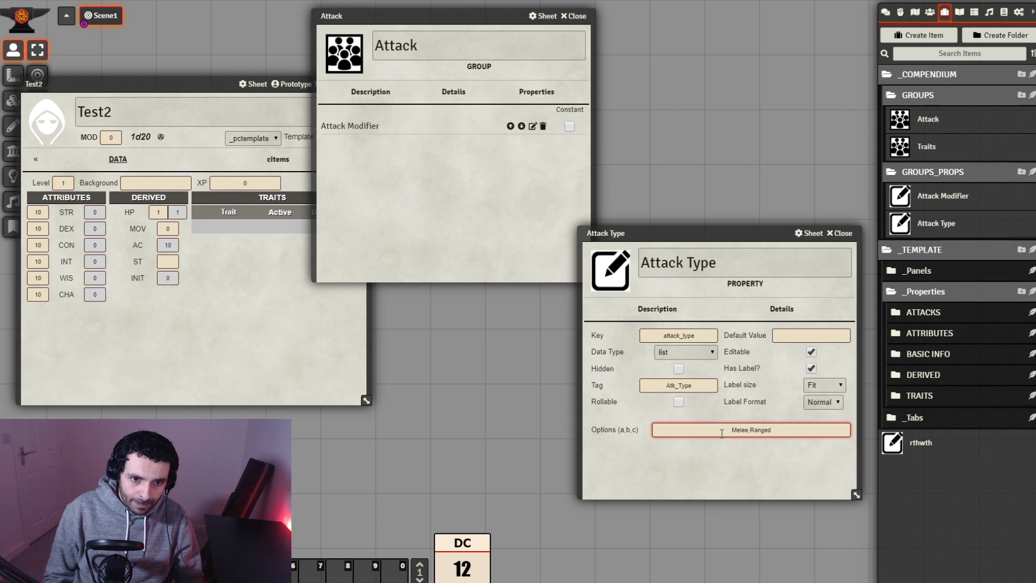
pyautogui.write(',')
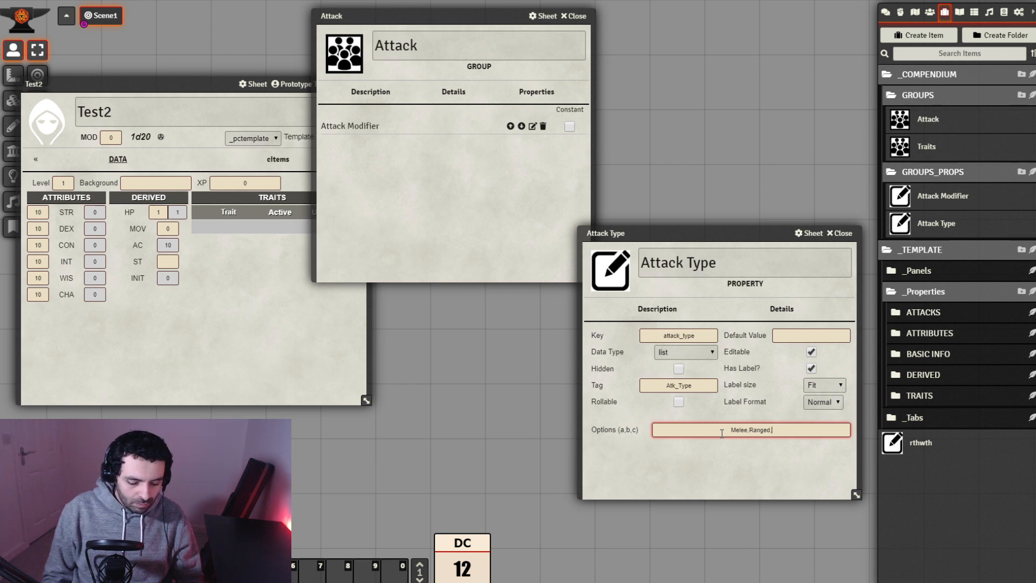
pyautogui.write('Special')
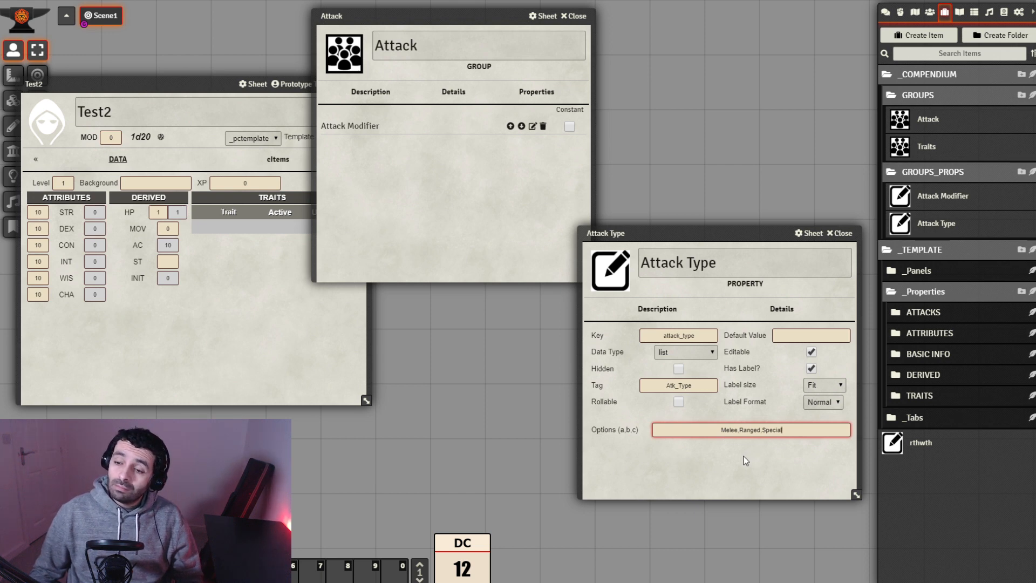
pyautogui.click(764, 465)
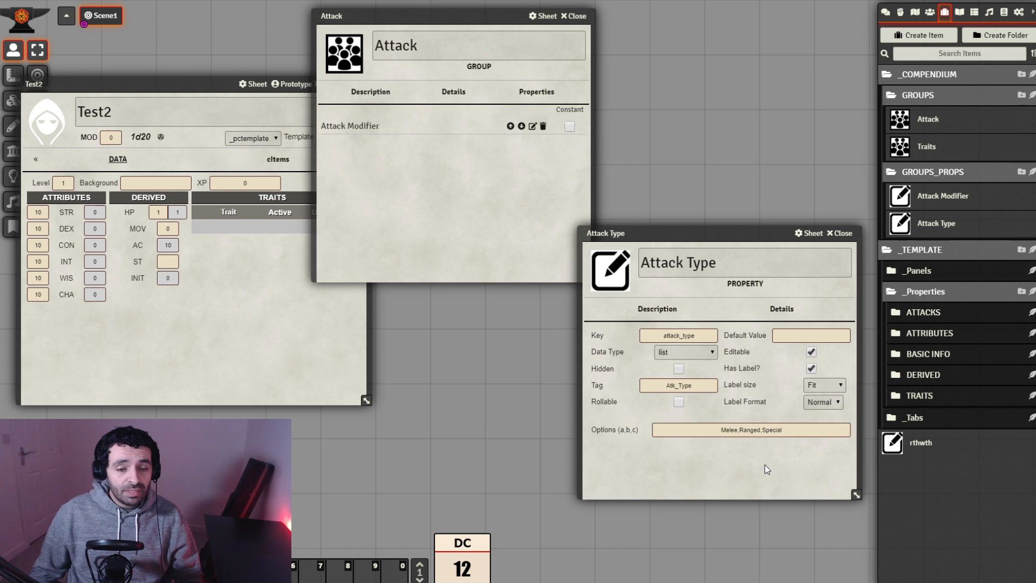
# Set the Attack Type property's default value to Melee and close its sheet.
pyautogui.click(820, 336)
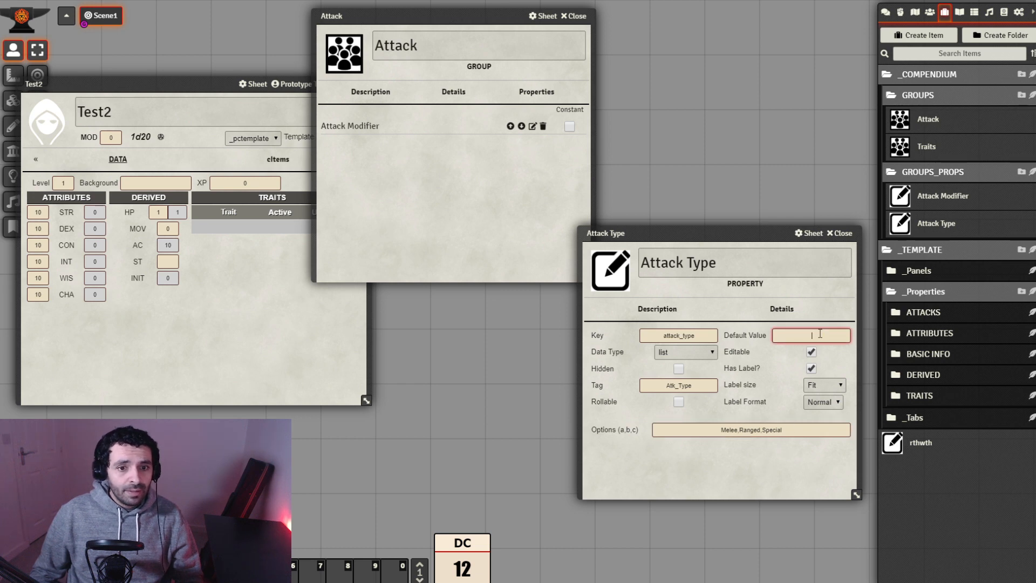
pyautogui.write('Melee')
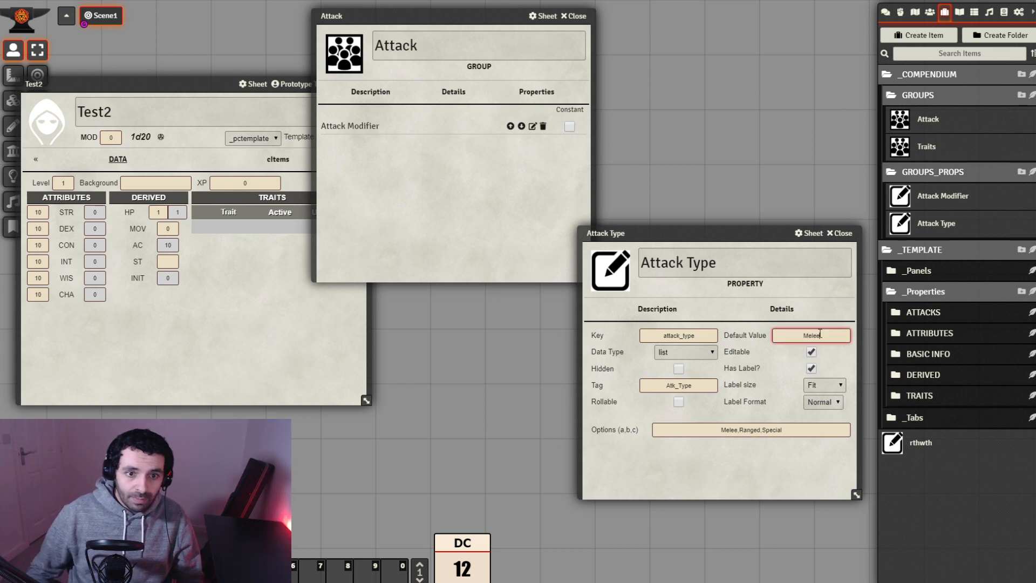
pyautogui.click(758, 464)
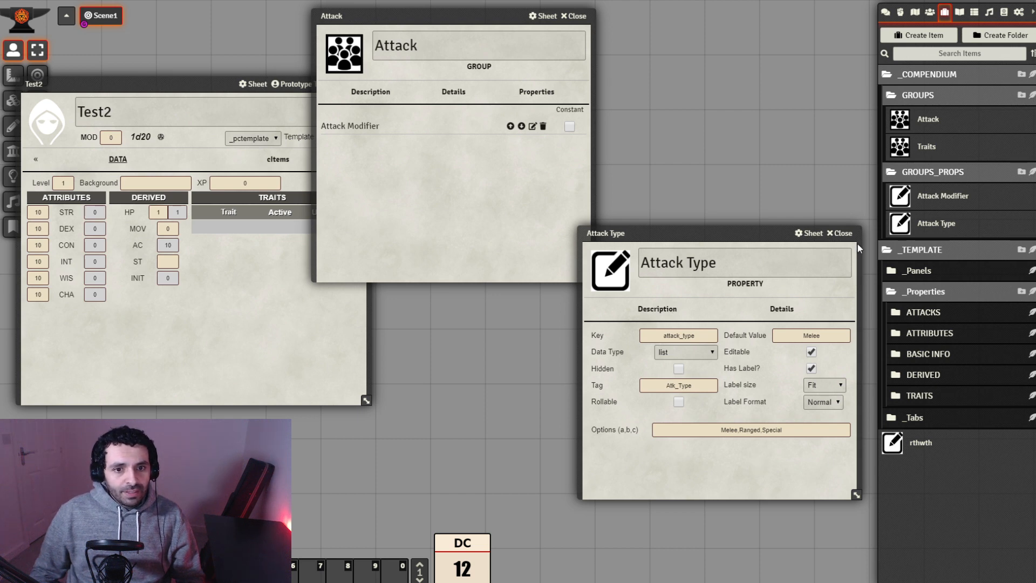
pyautogui.click(841, 233)
# Add the Attack Type property from GROUPS_PROPS to the Attack group as a constant property, moving the group's sheet clear of Test2.
pyautogui.moveTo(942, 227); pyautogui.dragTo(381, 180)
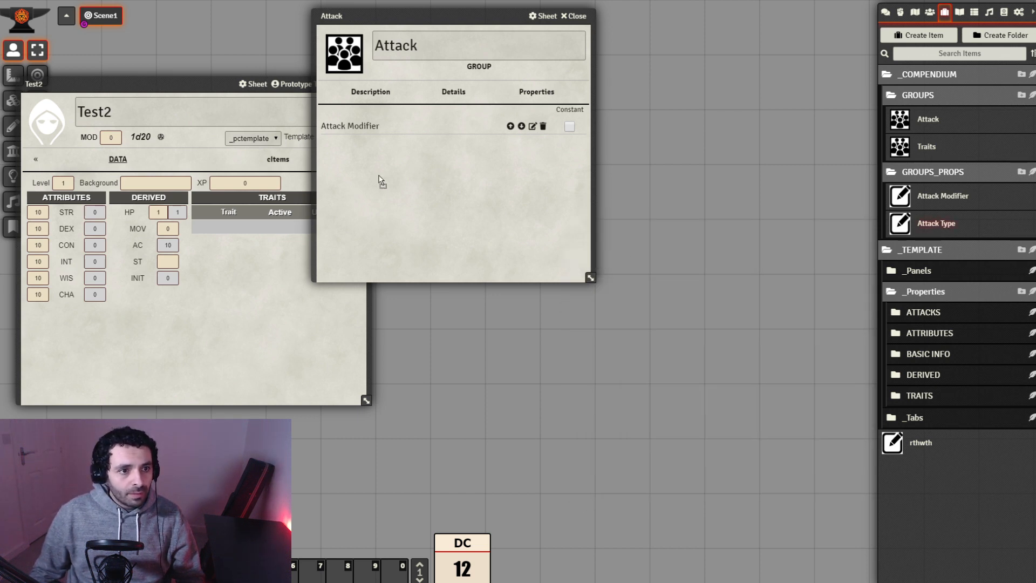
pyautogui.moveTo(382, 16); pyautogui.dragTo(451, 31)
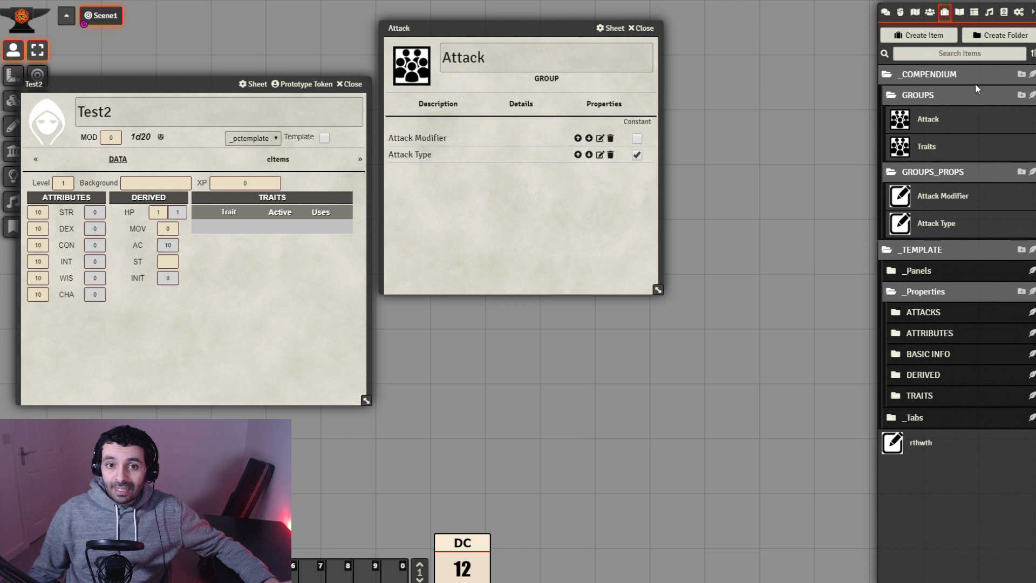
pyautogui.moveTo(565, 33)
pyautogui.mouseDown()
pyautogui.moveTo(576, 35)
pyautogui.moveTo(556, 22)
pyautogui.moveTo(574, 34)
pyautogui.mouseUp()
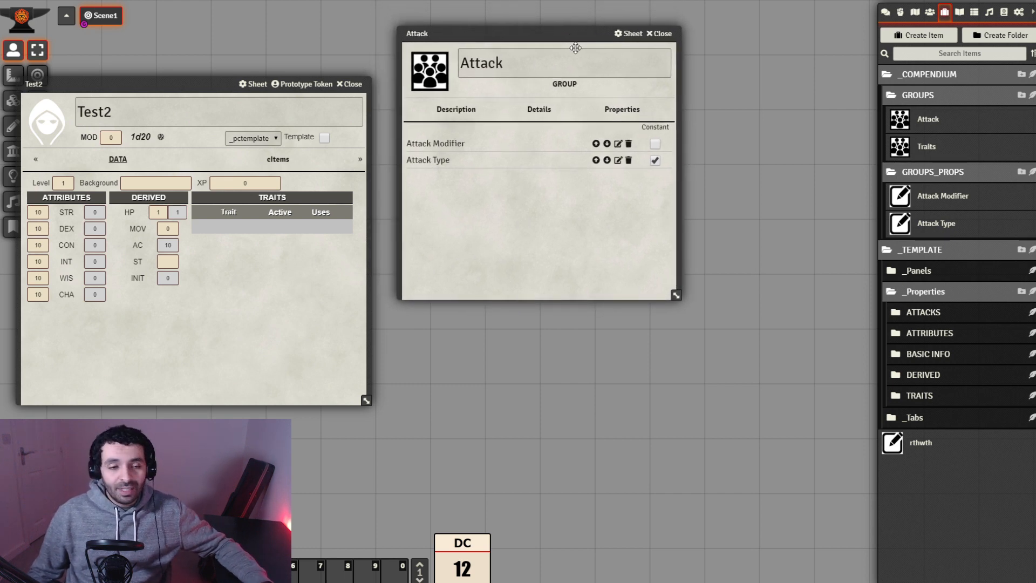
pyautogui.moveTo(549, 33); pyautogui.dragTo(517, 21)
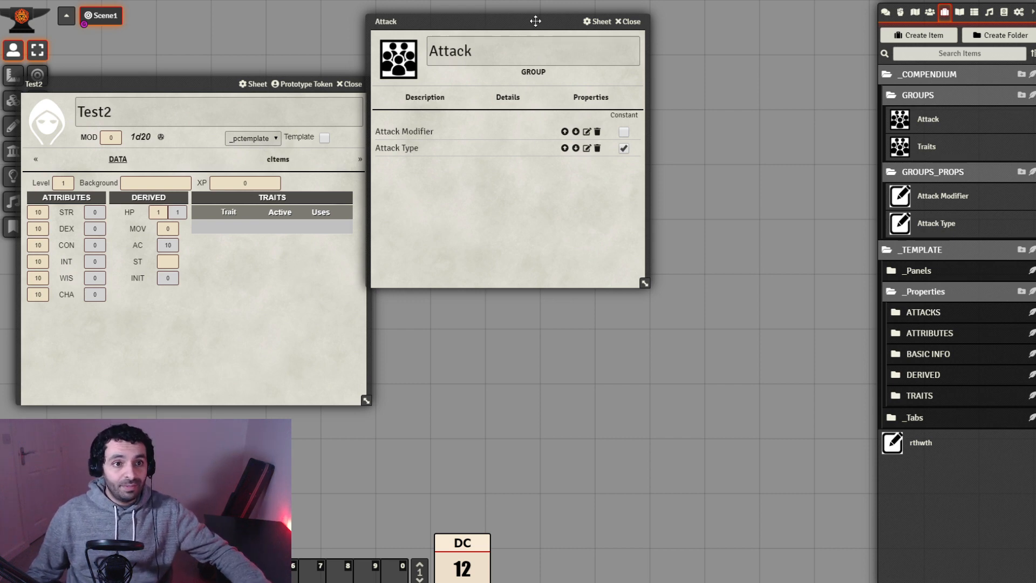
pyautogui.moveTo(536, 21); pyautogui.dragTo(554, 20)
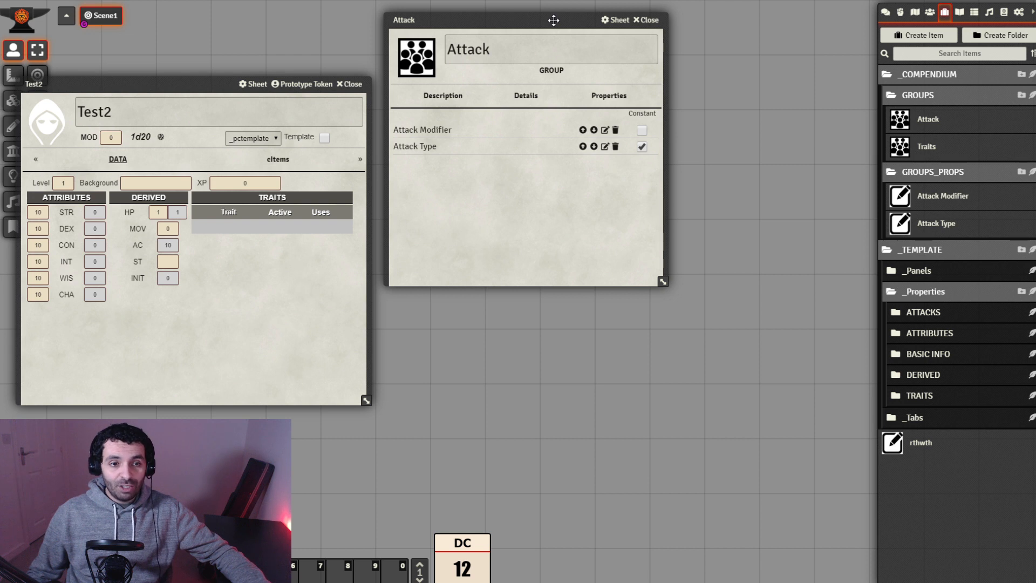
pyautogui.moveTo(554, 20); pyautogui.dragTo(560, 22)
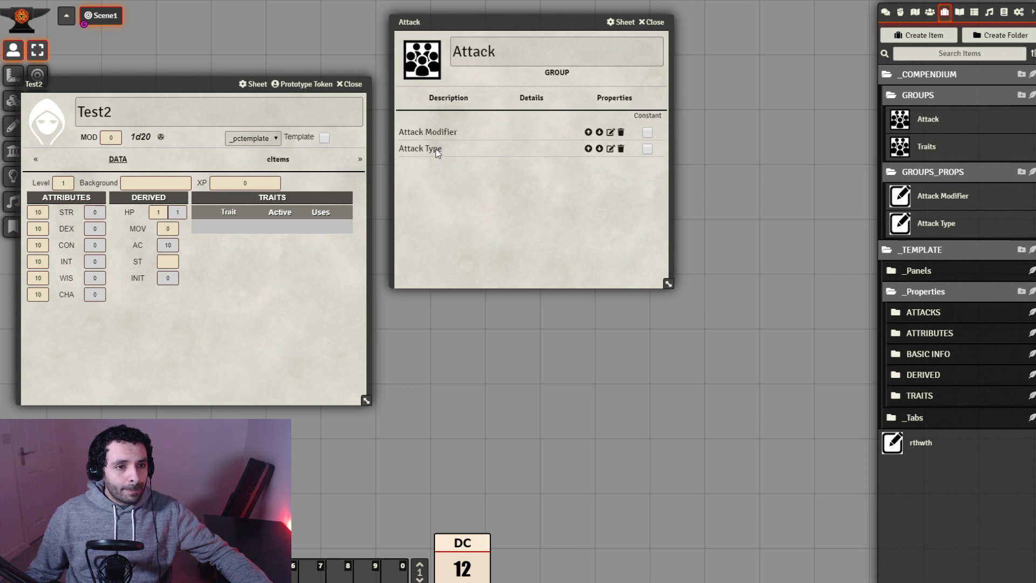
pyautogui.click(648, 149)
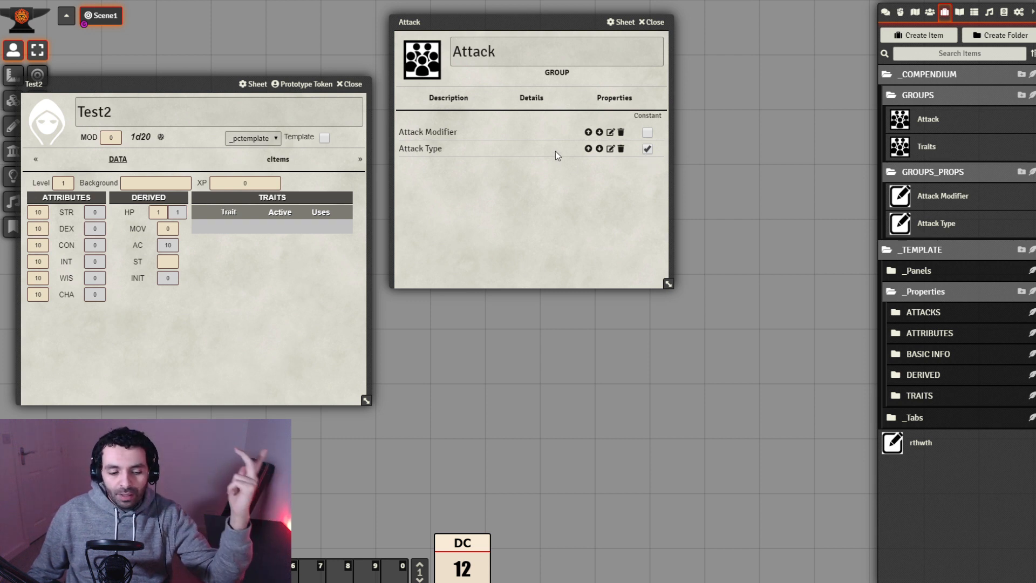
# Create a property item named Attack Damage in the GROUPS_PROPS folder.
pyautogui.click(1031, 172)
pyautogui.moveTo(763, 172); pyautogui.dragTo(650, 212)
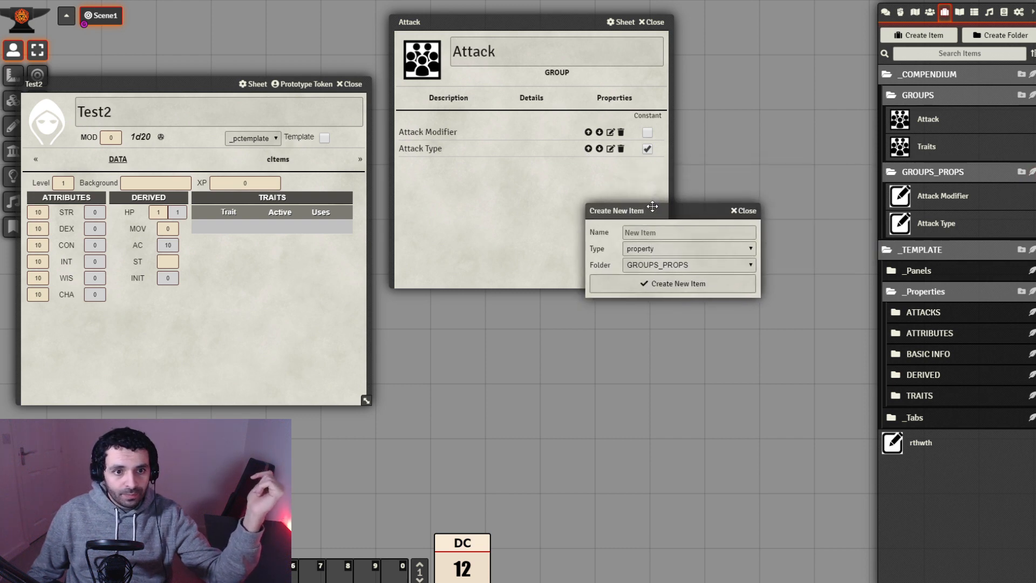
pyautogui.click(673, 232)
pyautogui.write('Attack')
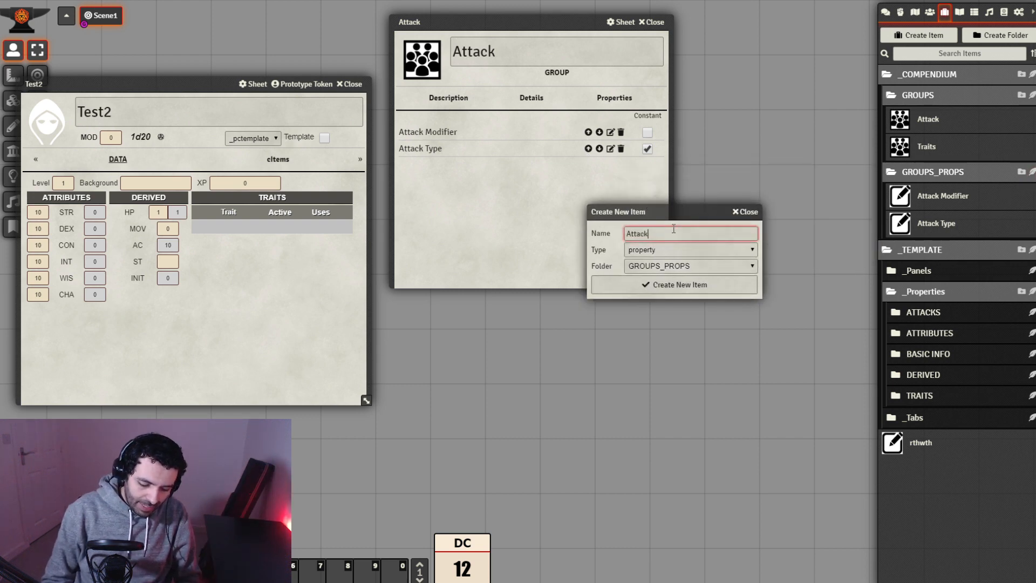
pyautogui.write(' Damage')
pyautogui.click(696, 286)
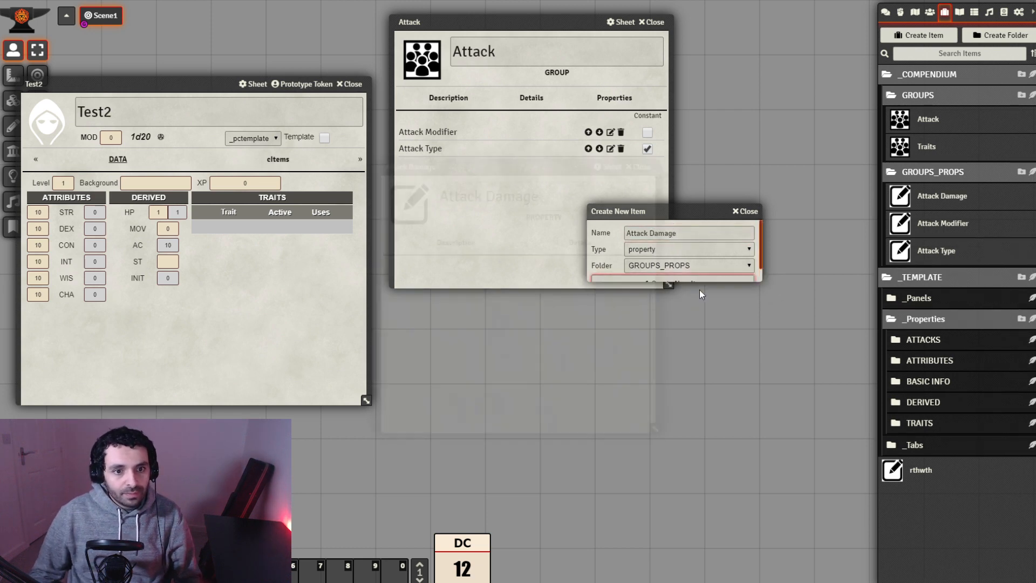
# Show the Attack Damage property's details and open the Attack Modifier property alongside it for reference.
pyautogui.click(692, 306)
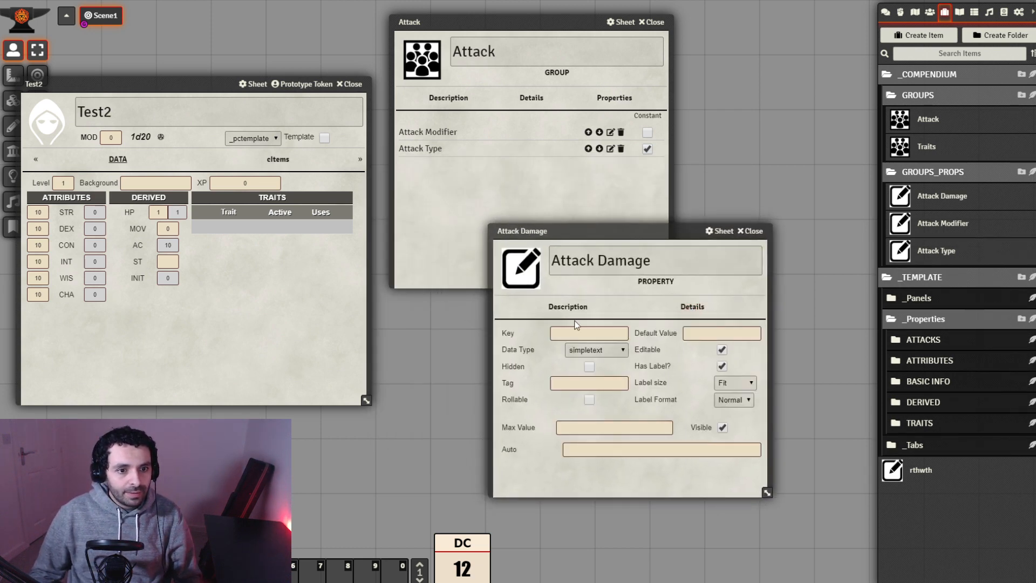
pyautogui.click(584, 333)
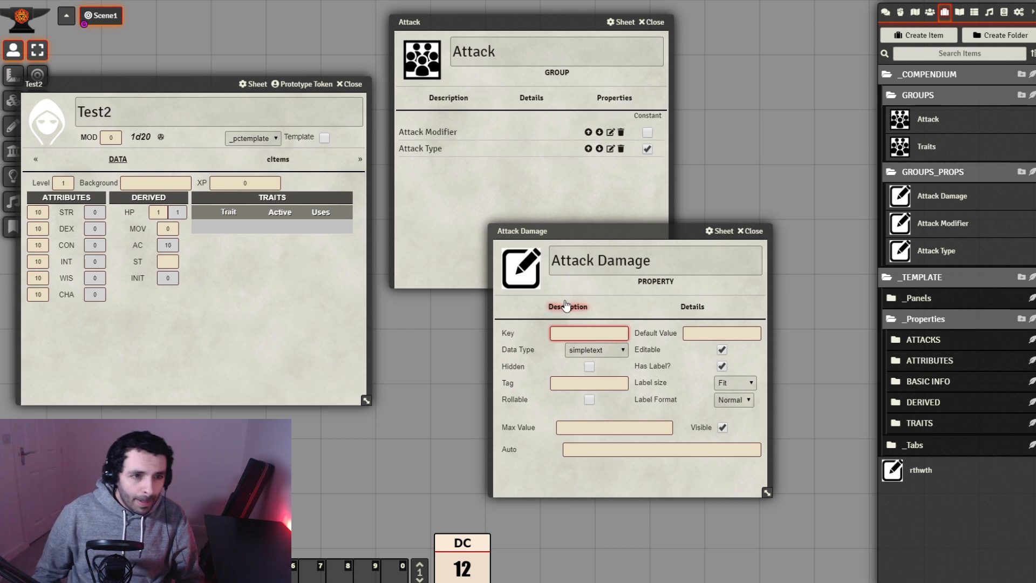
pyautogui.click(945, 199)
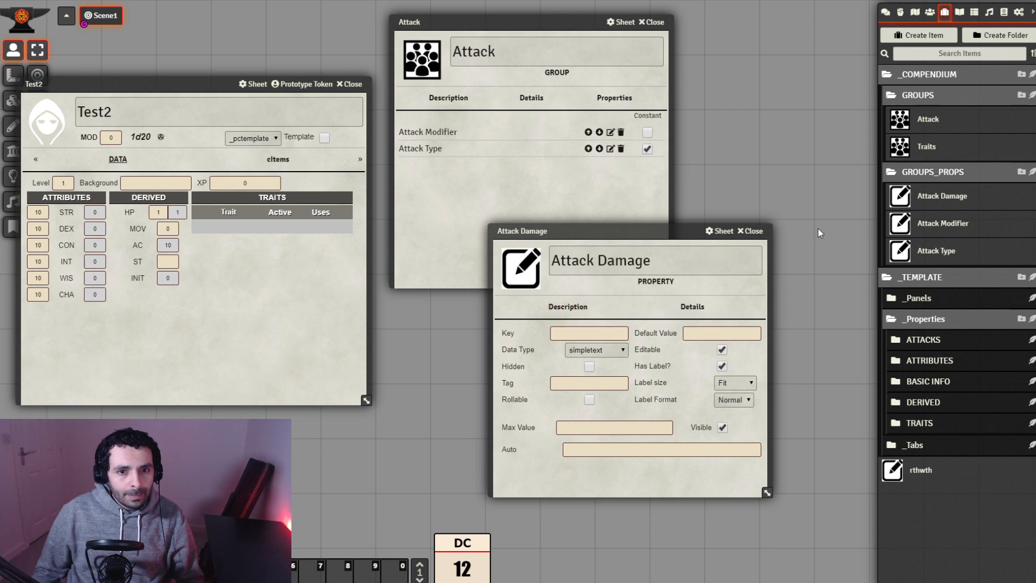
pyautogui.click(942, 228)
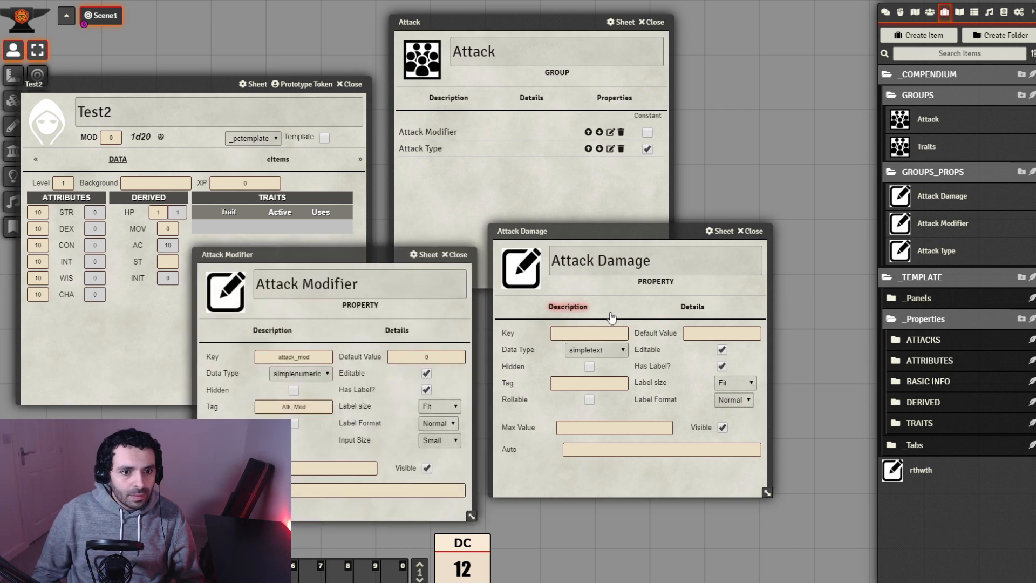
# Set the Attack Damage property's key to attack_dmg and its tag to Dmg.
pyautogui.click(599, 332)
pyautogui.write('a')
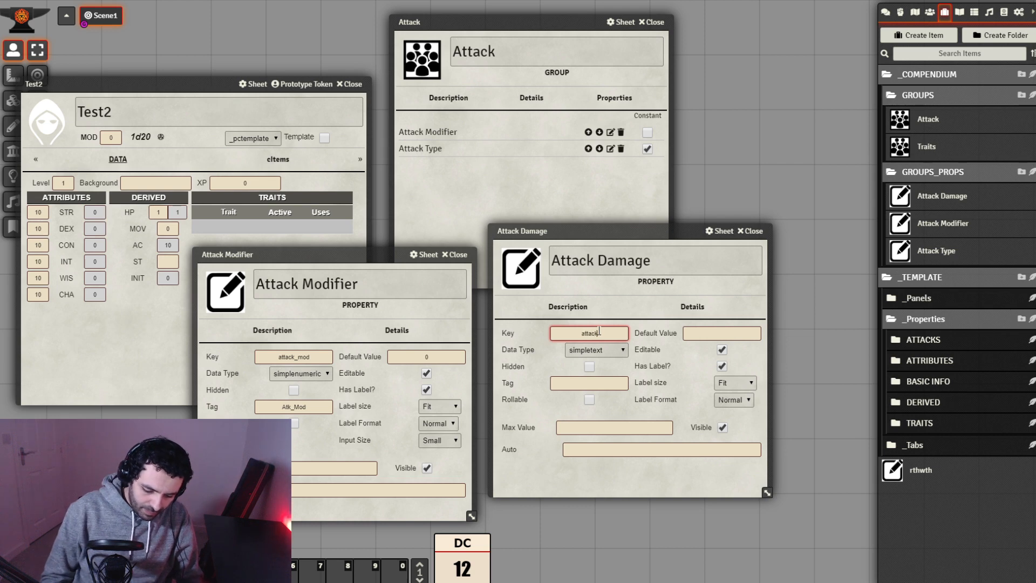
pyautogui.write('ttack_')
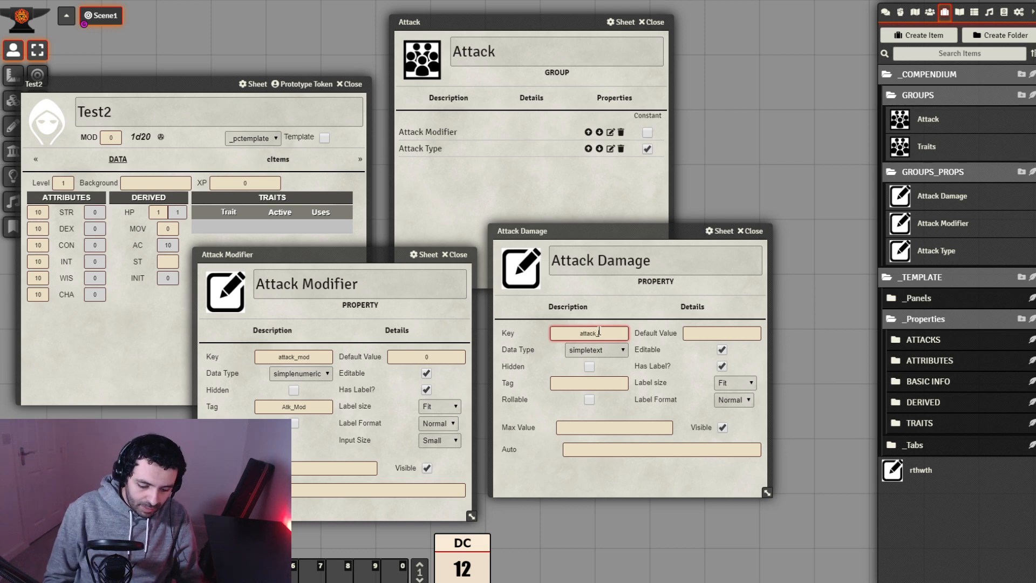
pyautogui.write('dmg')
pyautogui.click(641, 319)
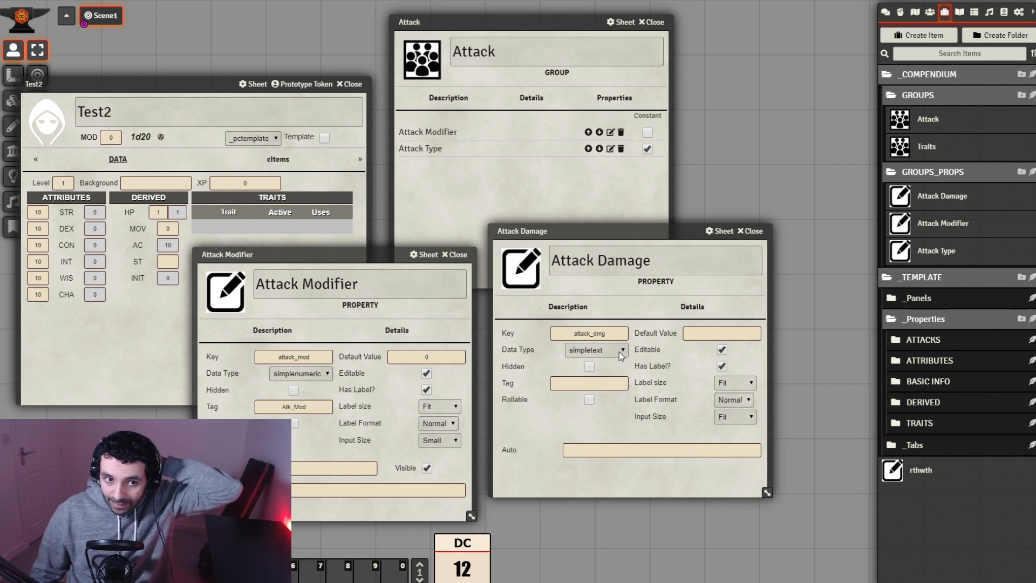
pyautogui.click(614, 383)
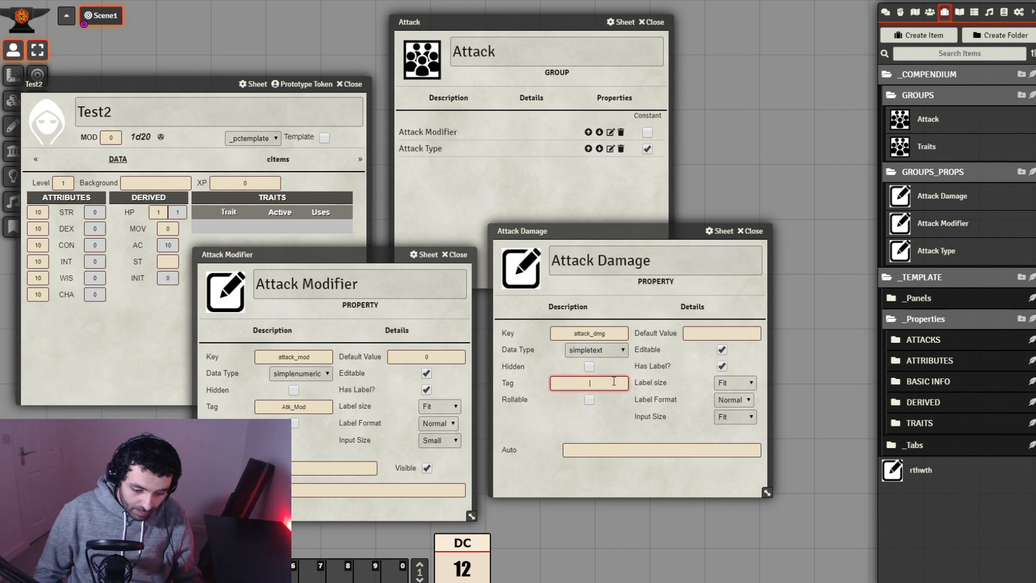
pyautogui.write('Dmg')
pyautogui.click(646, 480)
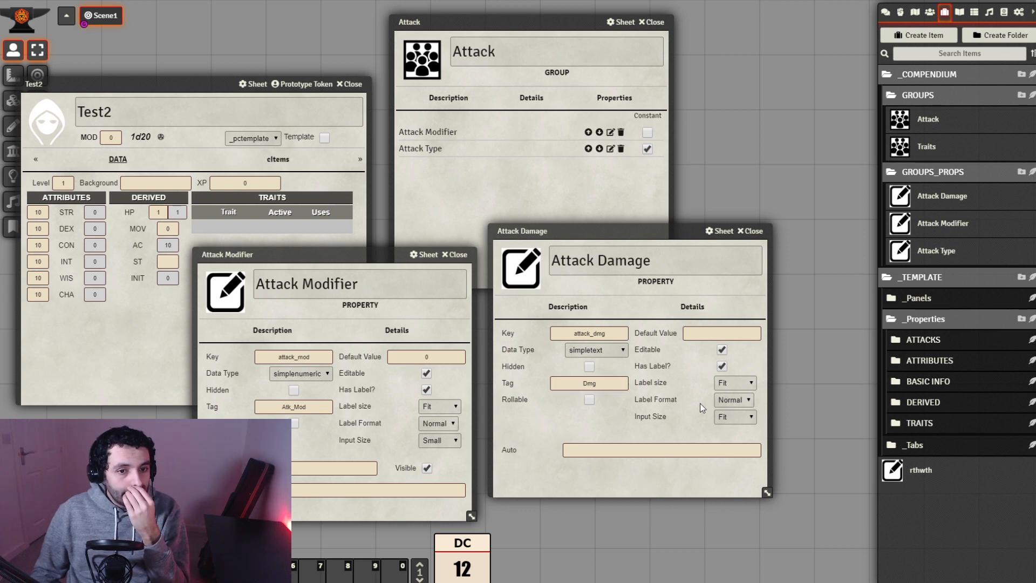
# Open the Attack Damage property's default value for editing.
pyautogui.click(726, 335)
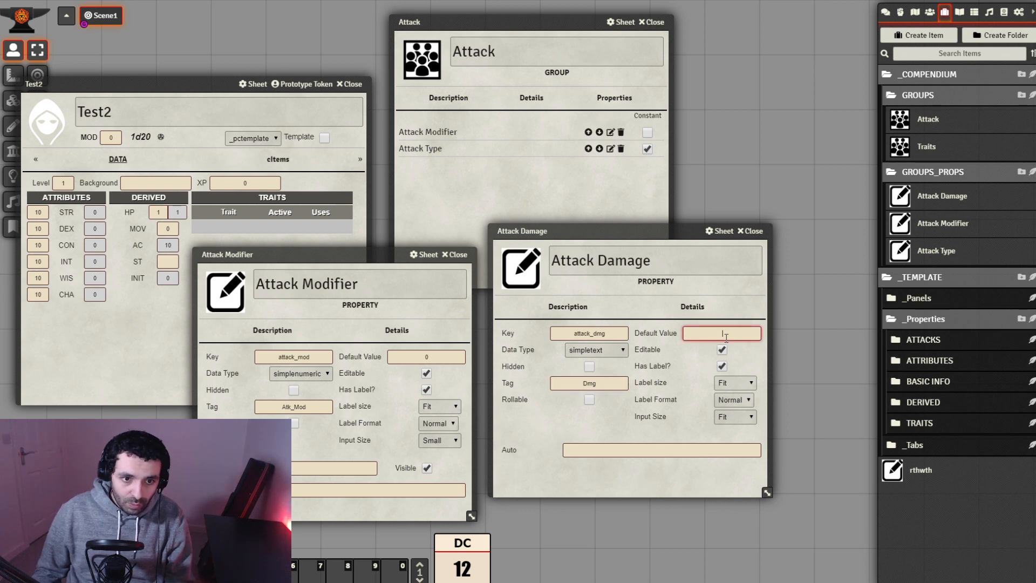
# Set the Attack Damage property's default value to 0, and add the property to the Attack group.
pyautogui.click(701, 487)
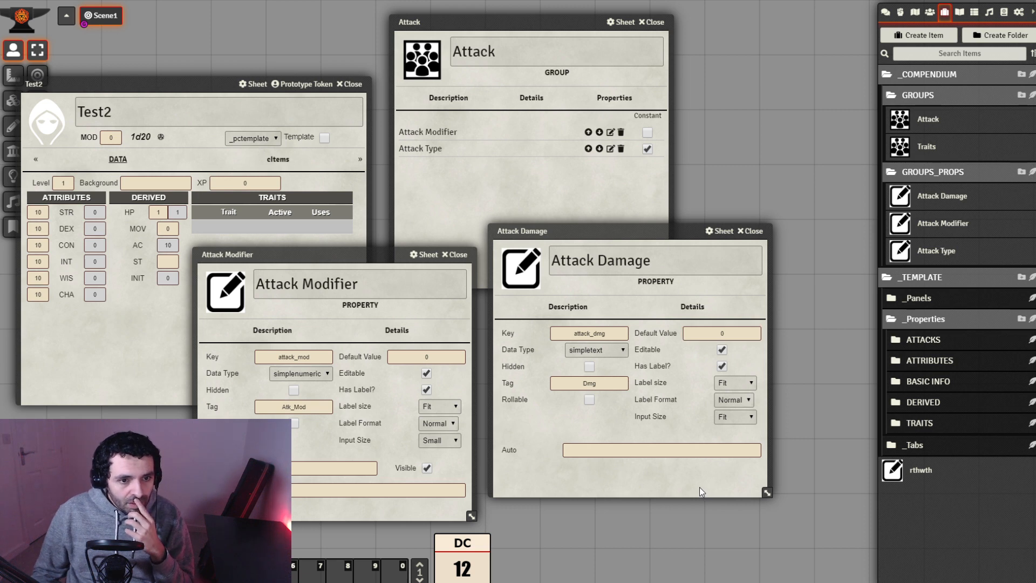
pyautogui.click(754, 231)
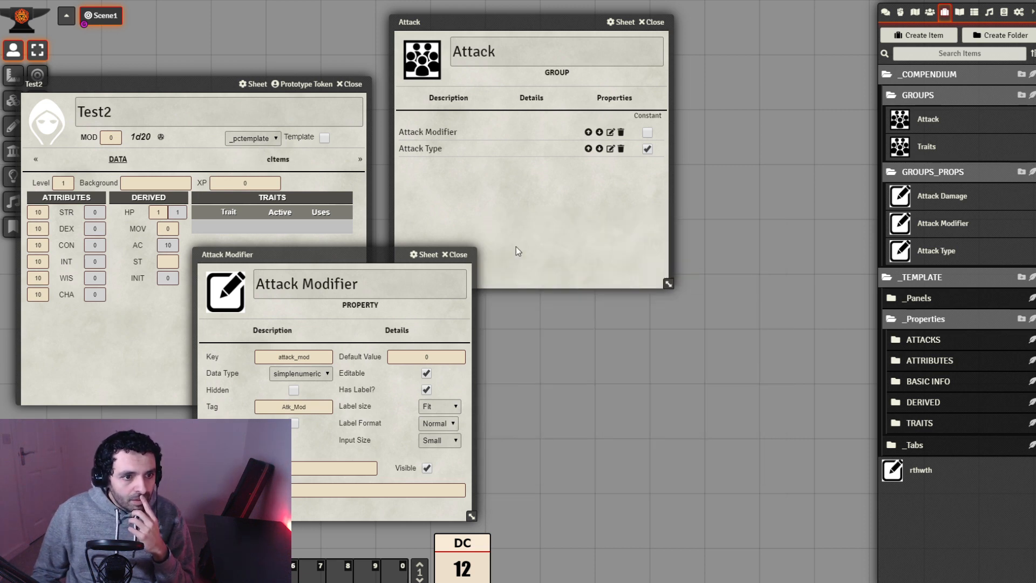
pyautogui.click(456, 255)
pyautogui.moveTo(944, 208); pyautogui.dragTo(523, 218)
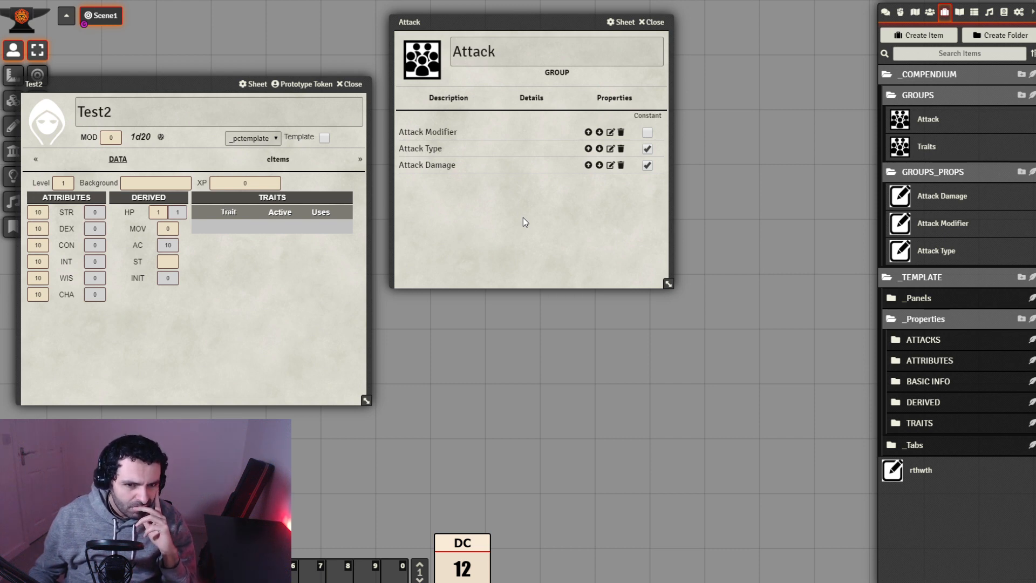
# Create a property item named Attack Roll in the GROUPS_PROPS folder.
pyautogui.click(1032, 172)
pyautogui.moveTo(782, 180); pyautogui.dragTo(739, 284)
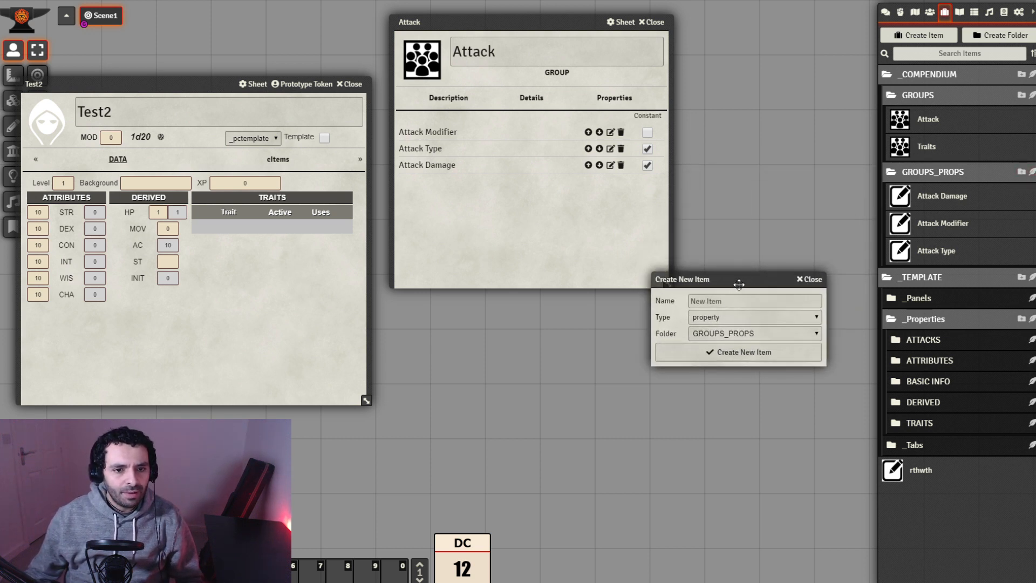
pyautogui.click(736, 301)
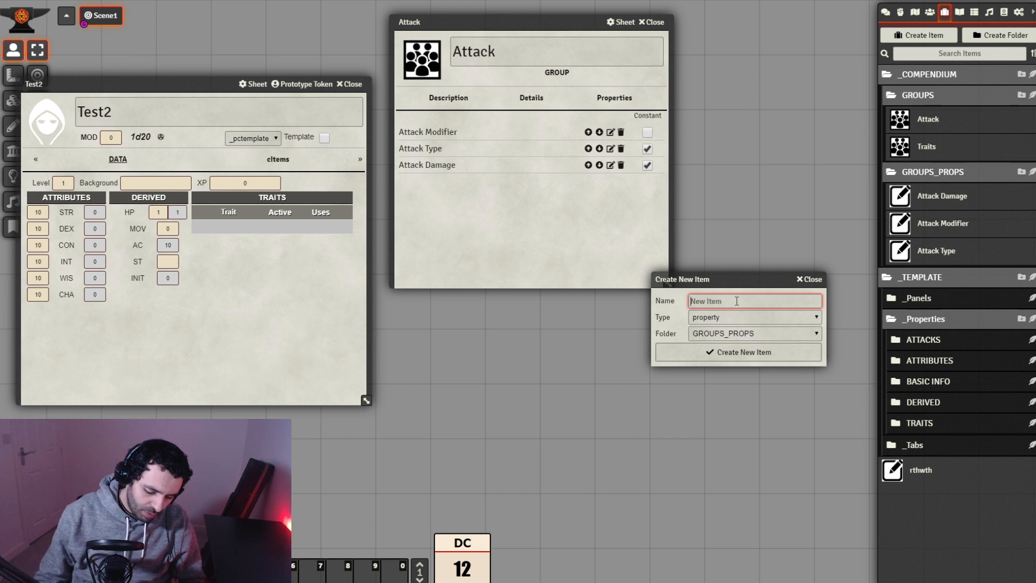
pyautogui.write('Attack Roll')
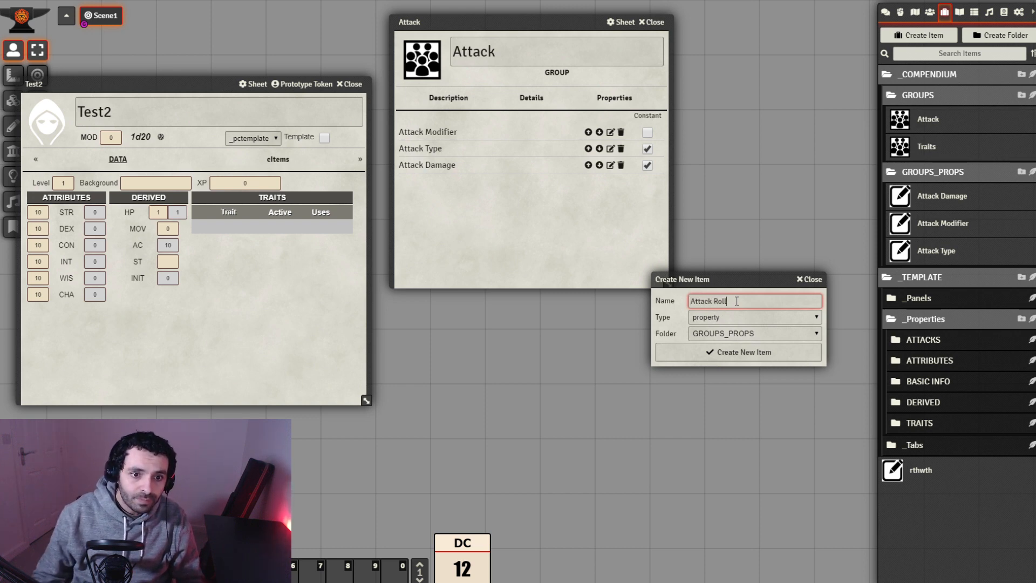
pyautogui.click(752, 357)
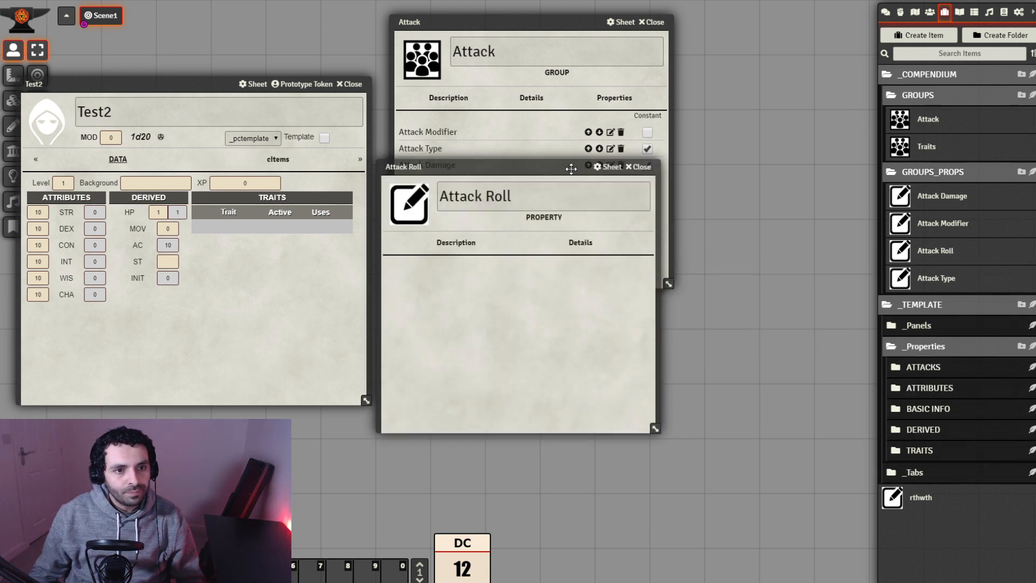
# Set the Attack Roll property's key to attack_roll, its data type to label and its label format to Die.
pyautogui.moveTo(559, 168); pyautogui.dragTo(704, 276)
pyautogui.click(732, 345)
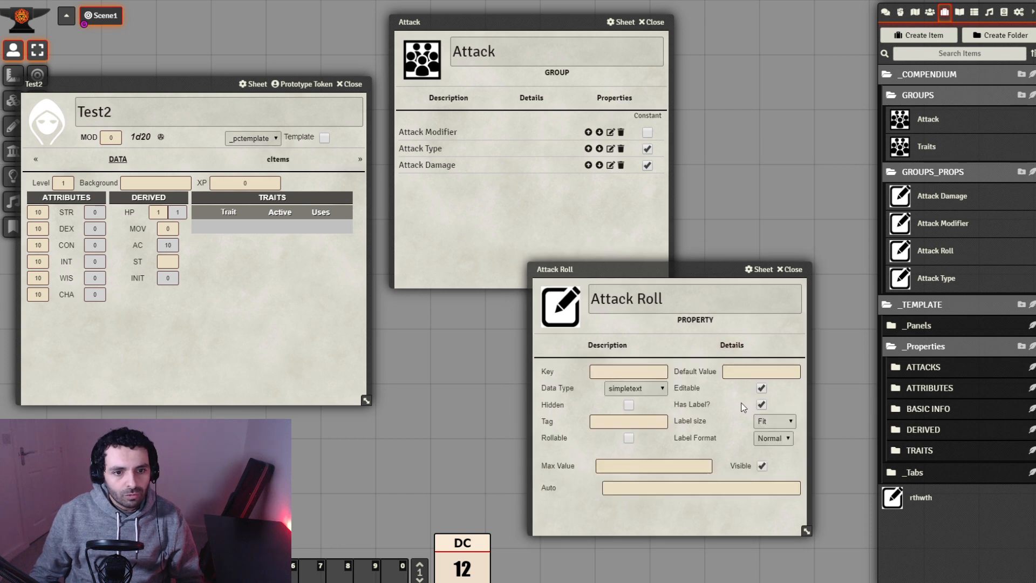
pyautogui.click(626, 371)
pyautogui.write('attack')
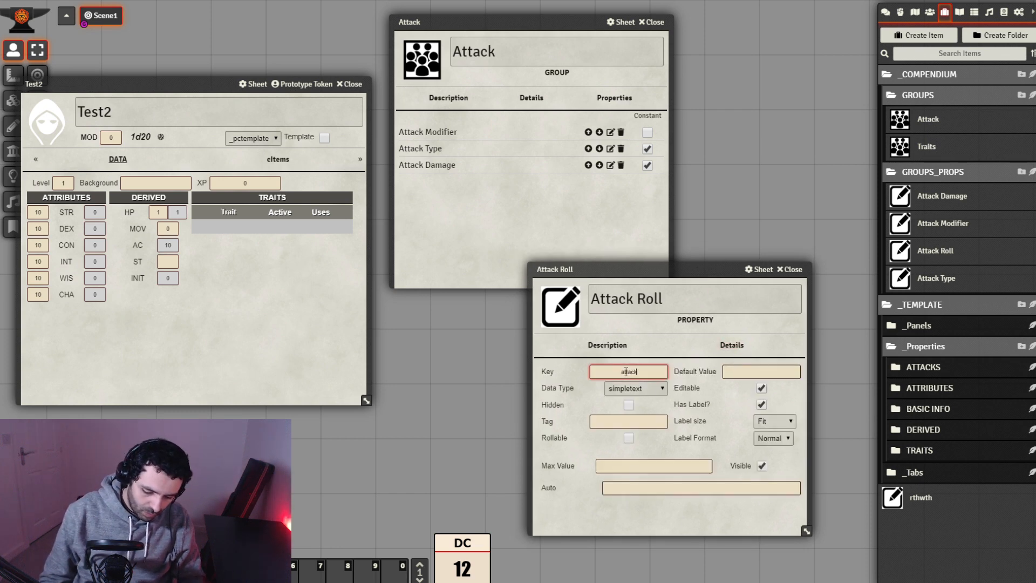
pyautogui.write('_roll')
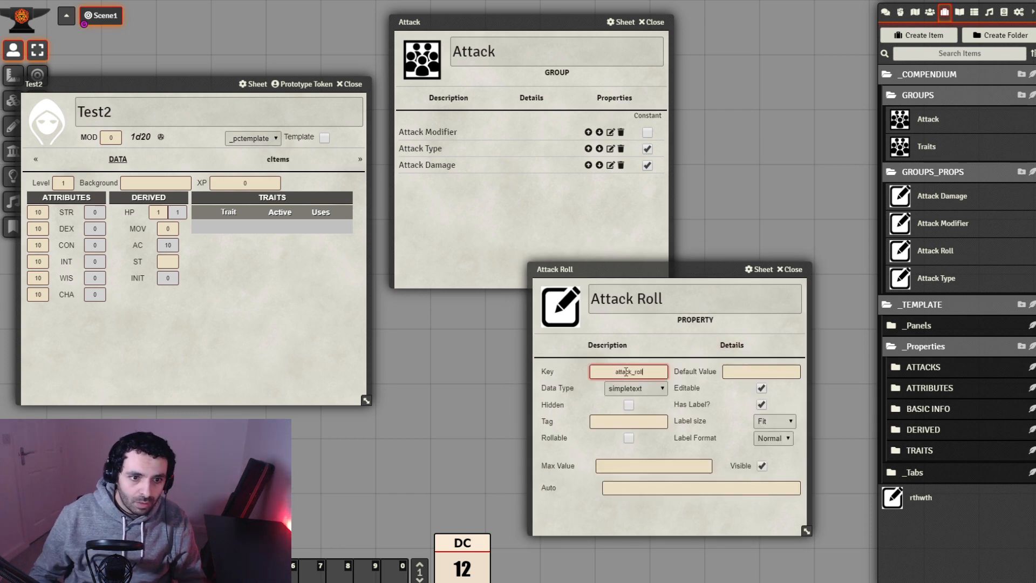
pyautogui.click(656, 390)
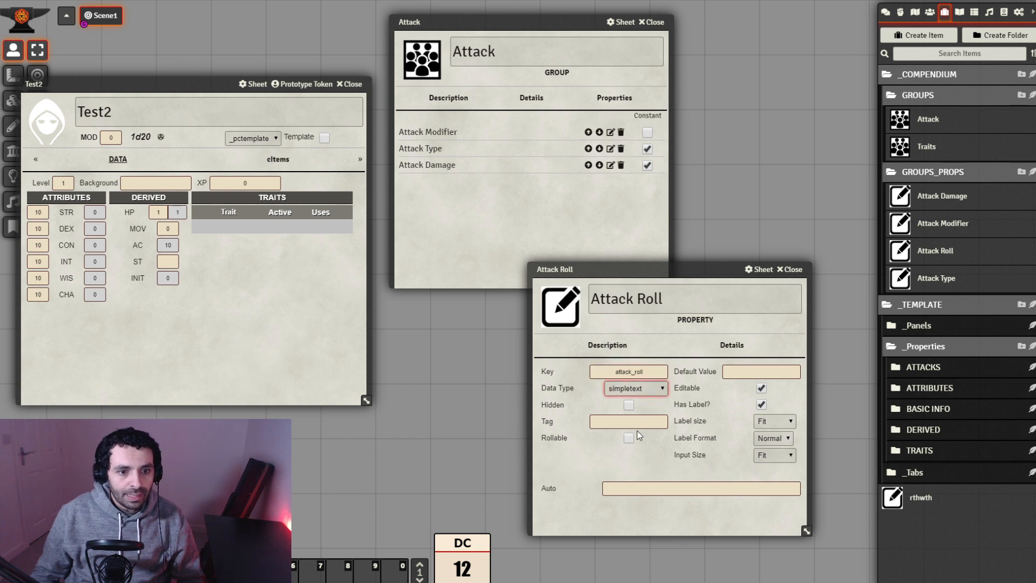
pyautogui.click(636, 454)
pyautogui.click(780, 391)
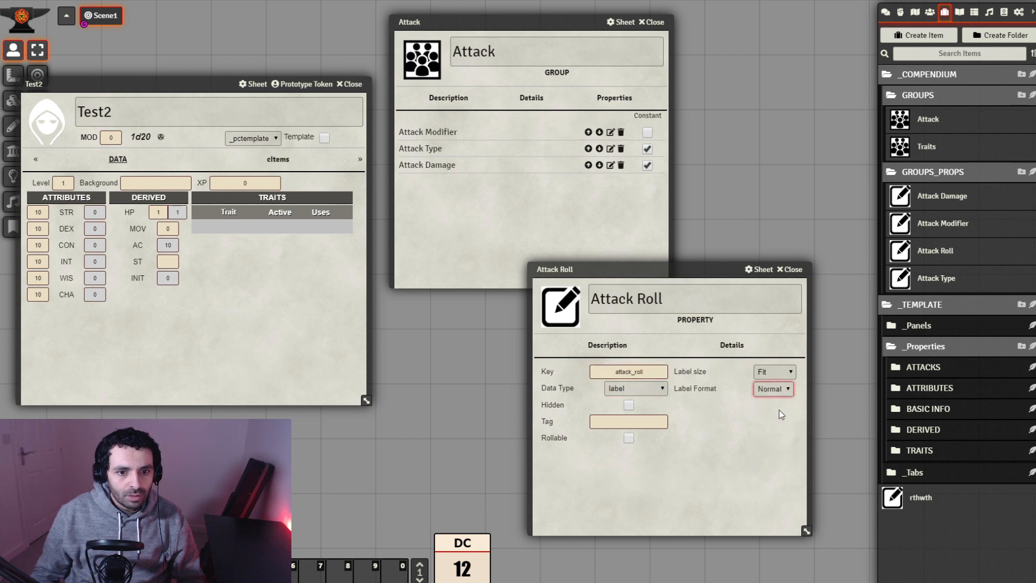
pyautogui.click(782, 425)
# Enter Atk_Roll as the tag of the Attack Roll property.
pyautogui.click(642, 416)
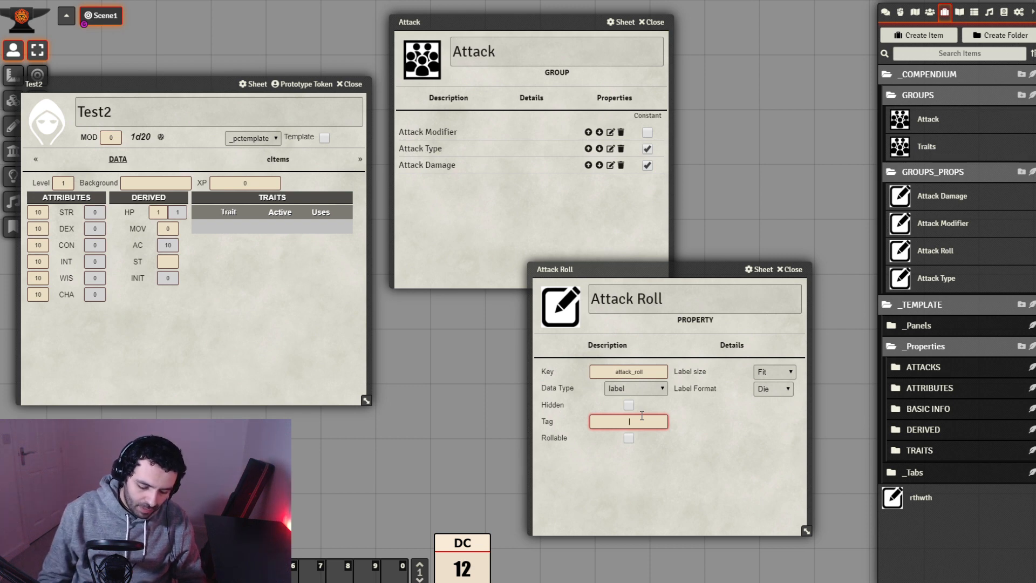
pyautogui.write('Atk_Roll')
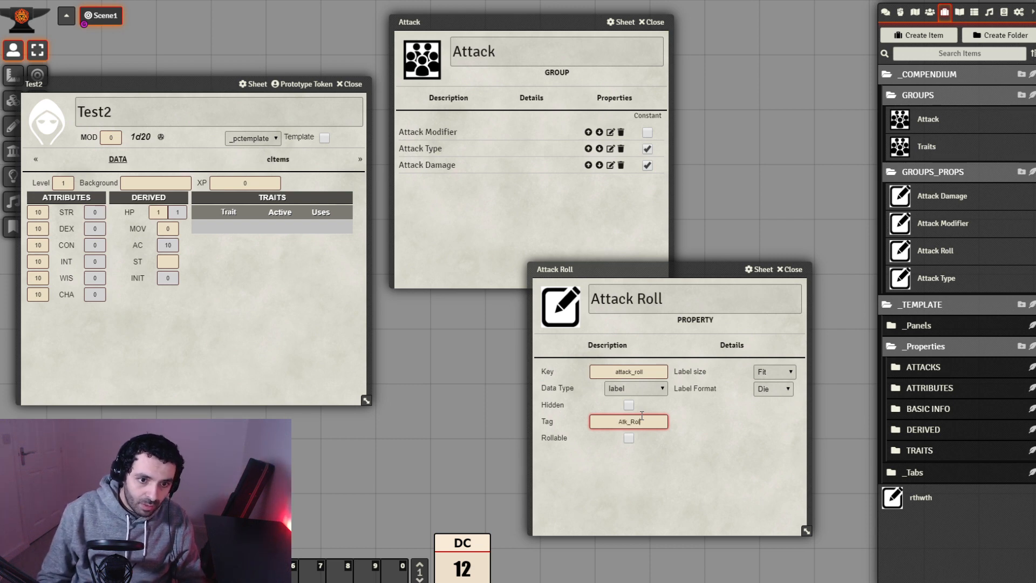
pyautogui.click(708, 482)
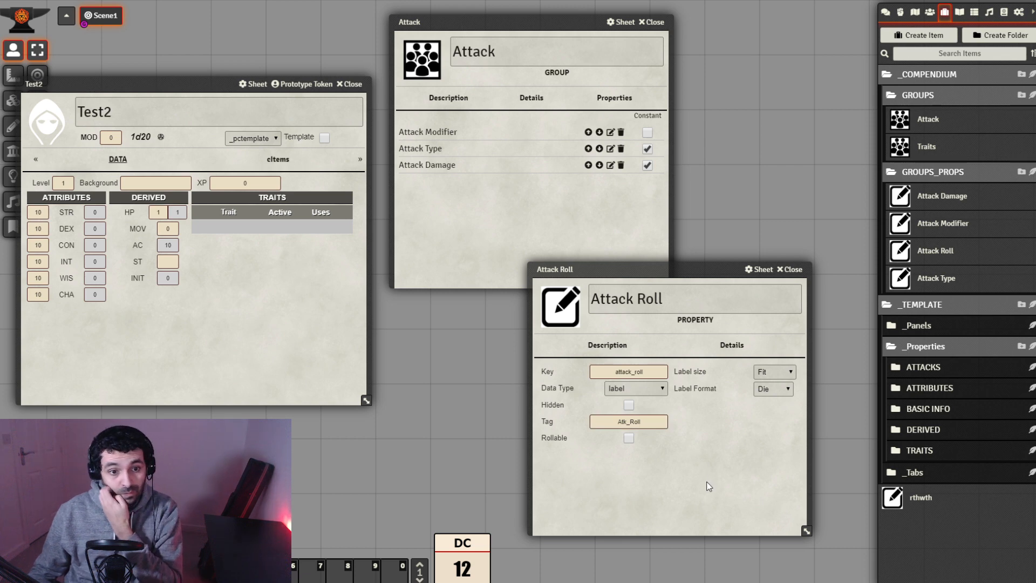
# Change the Attack Roll property's tag to Roll Atk and close its sheet.
pyautogui.doubleClick(596, 422)
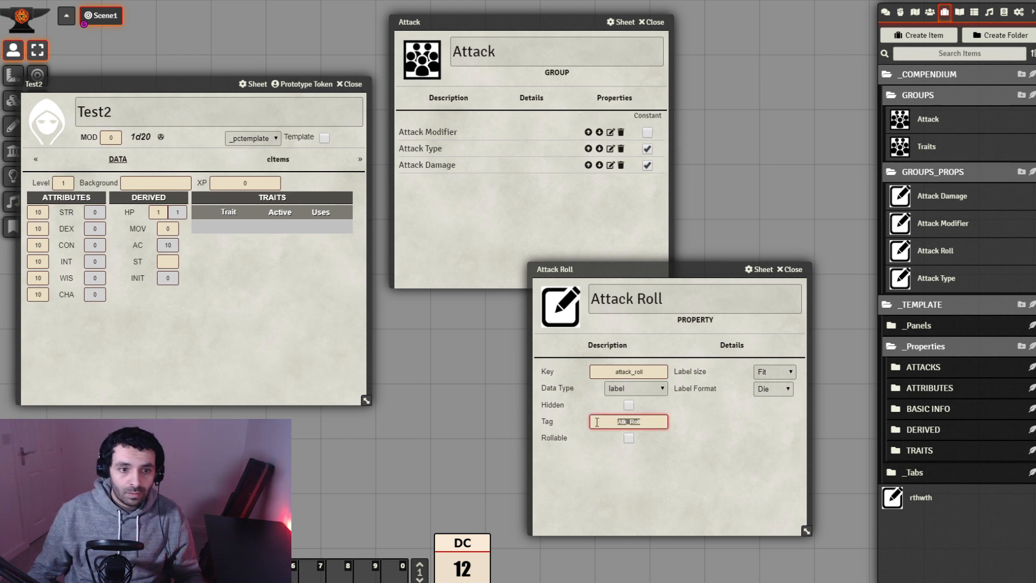
pyautogui.write('Ro')
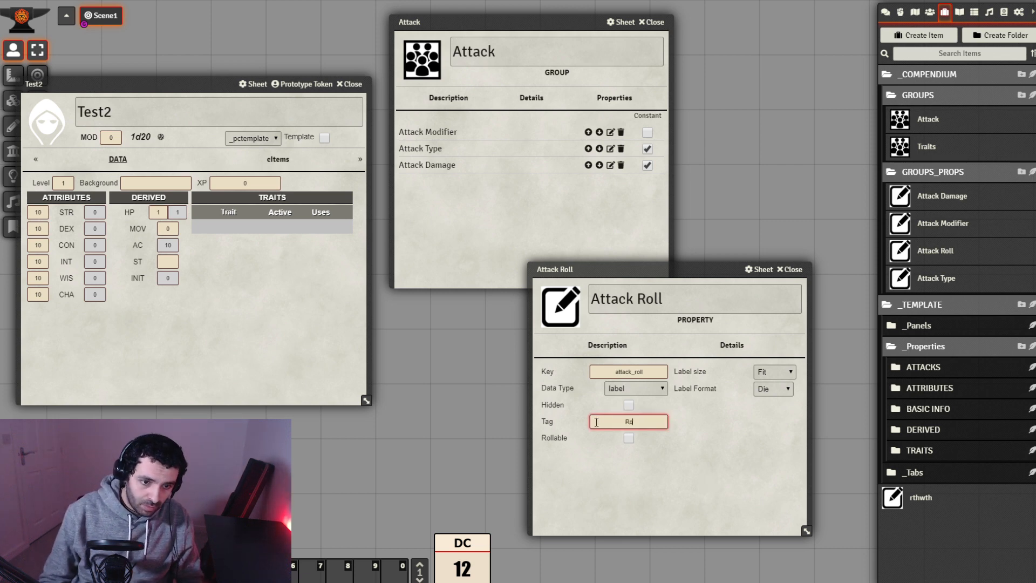
pyautogui.write('ll_')
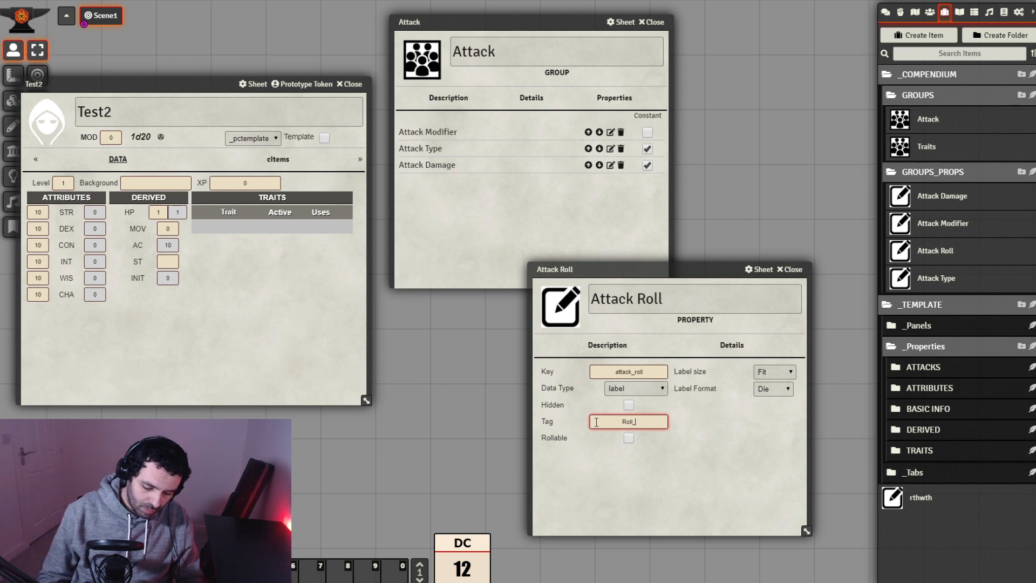
pyautogui.write(' Atk')
pyautogui.press('Return')
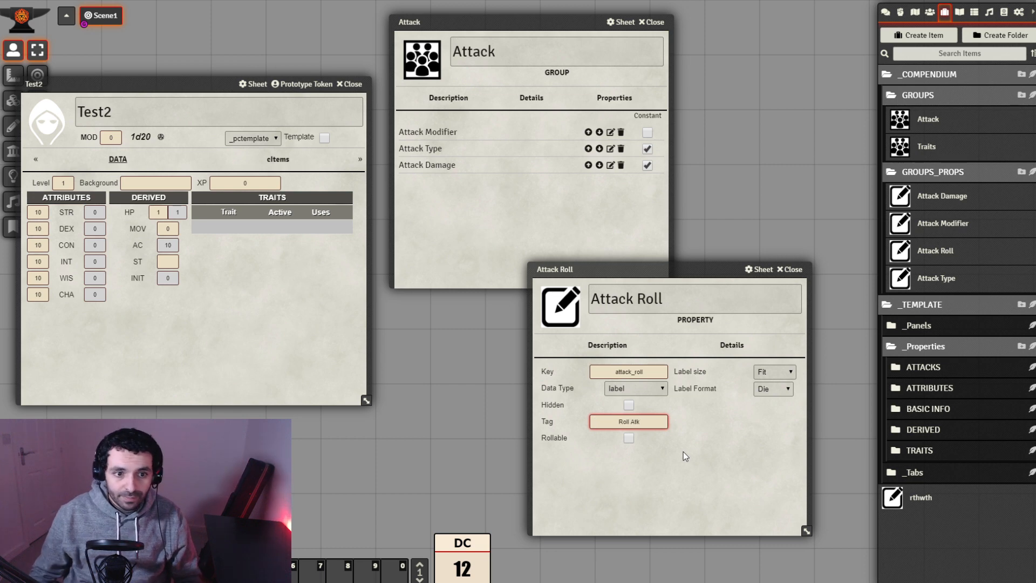
pyautogui.click(802, 275)
# Duplicate the Attack Roll property and rename the copy Attack Dmg.
pyautogui.rightClick(949, 258)
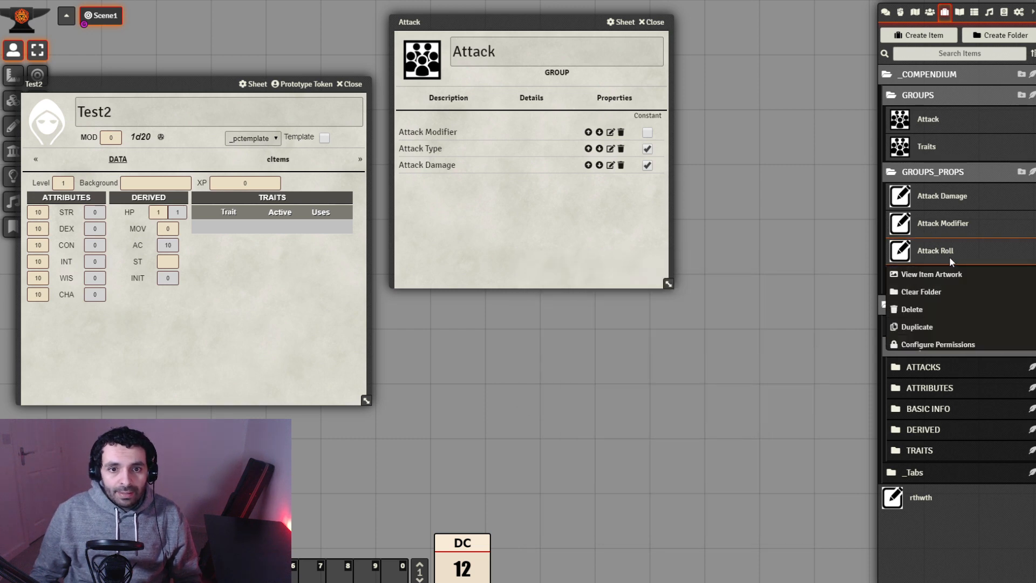
pyautogui.click(916, 326)
pyautogui.click(986, 286)
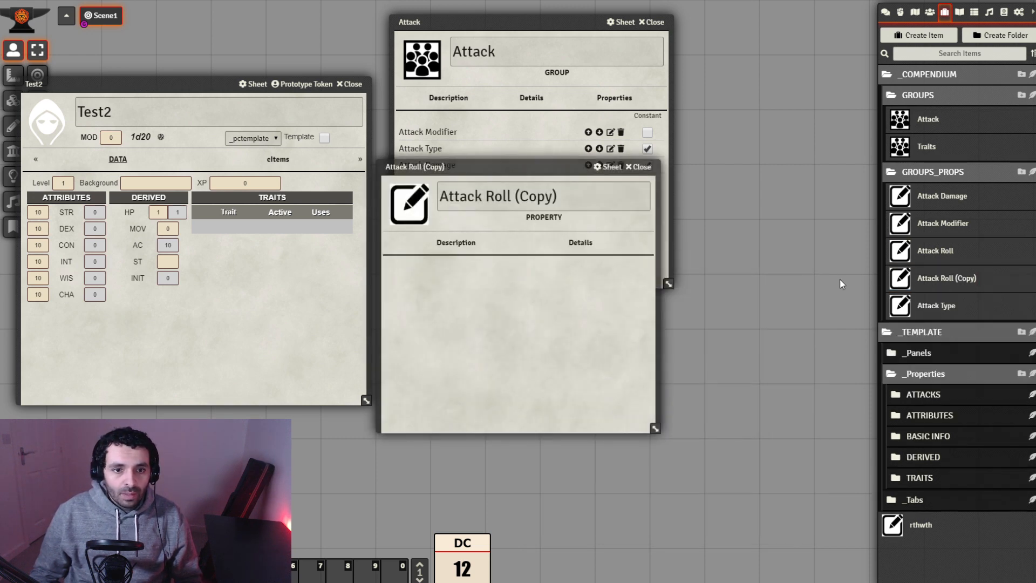
pyautogui.moveTo(572, 196); pyautogui.dragTo(485, 197)
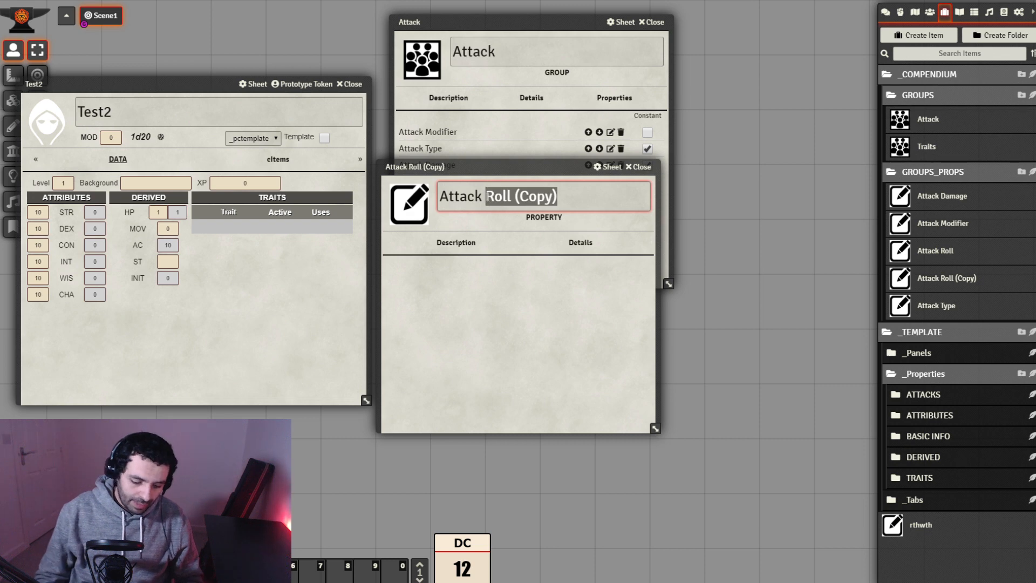
pyautogui.write('Dmg')
pyautogui.click(616, 361)
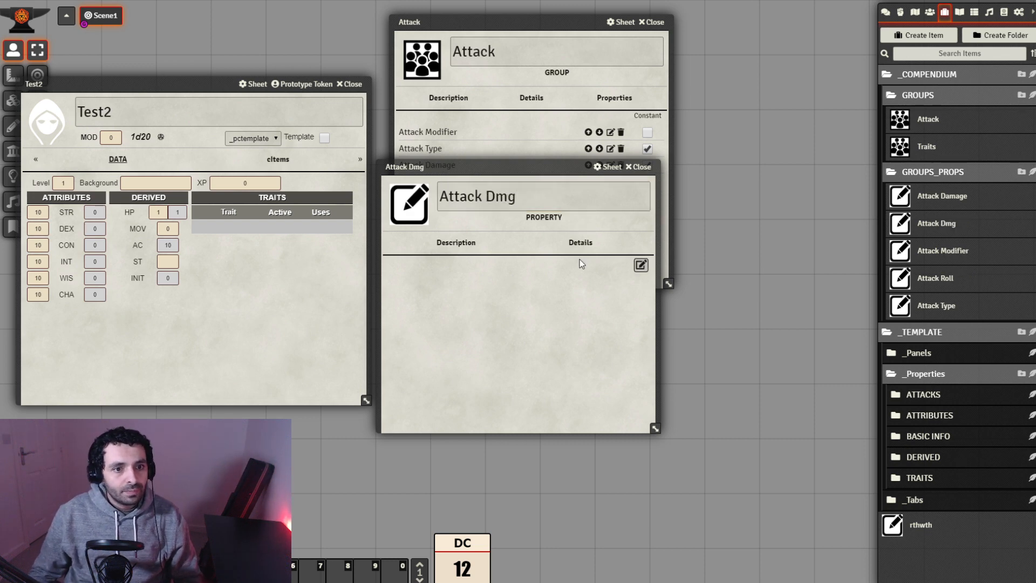
# Set the key of the Attack Dmg property to attack_dmg in its details.
pyautogui.click(580, 249)
pyautogui.click(492, 269)
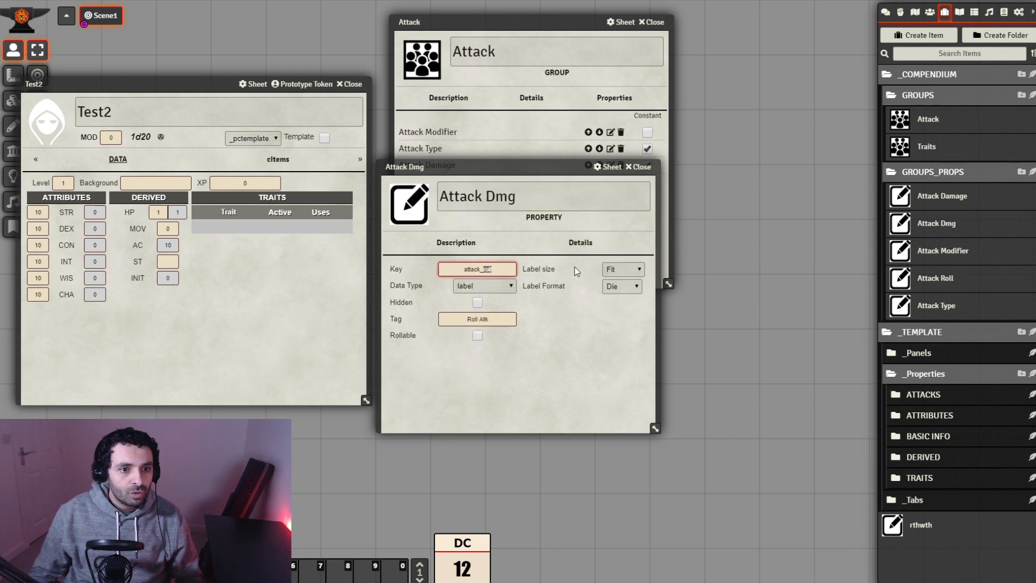
pyautogui.press('BackSpace')
pyautogui.press('BackSpace')
pyautogui.press('BackSpace')
pyautogui.press('BackSpace')
pyautogui.write('dmg')
pyautogui.click(552, 350)
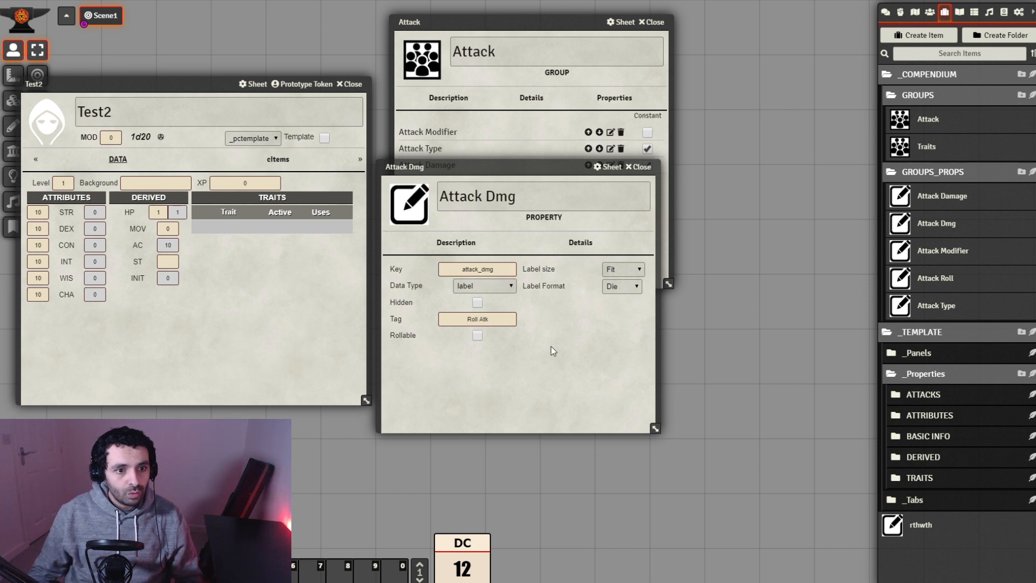
# Set the Attack Dmg property's tag to Roll Dmg and close its sheet.
pyautogui.doubleClick(486, 319)
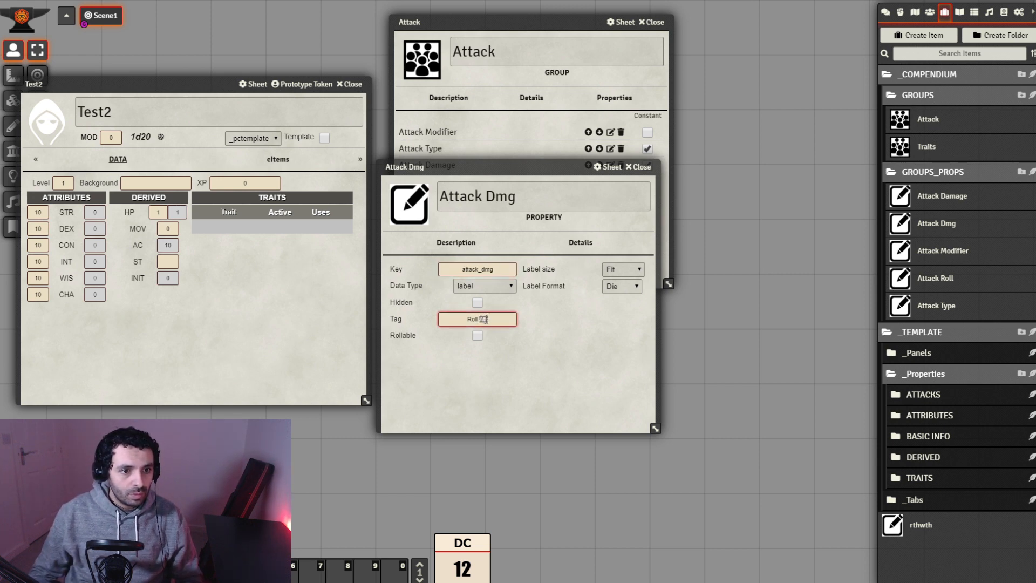
pyautogui.write('Dmh')
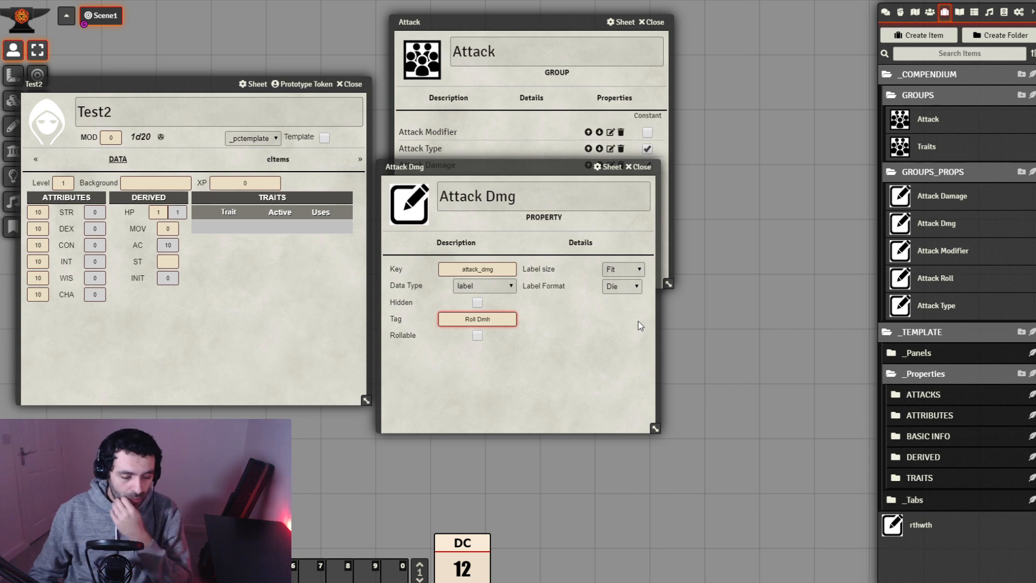
pyautogui.press('BackSpace')
pyautogui.write('g')
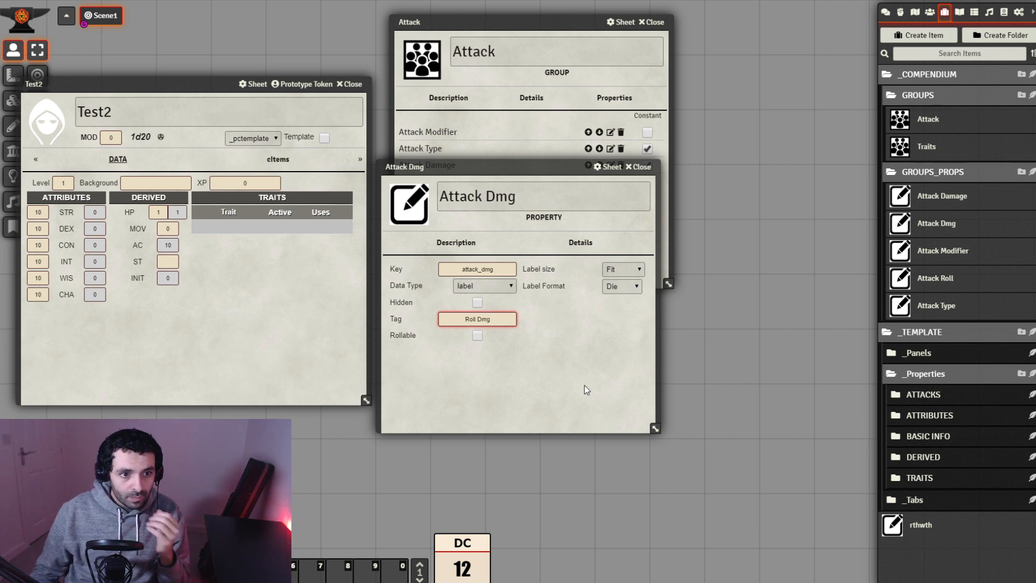
pyautogui.click(583, 385)
pyautogui.moveTo(526, 173); pyautogui.dragTo(656, 291)
pyautogui.click(773, 285)
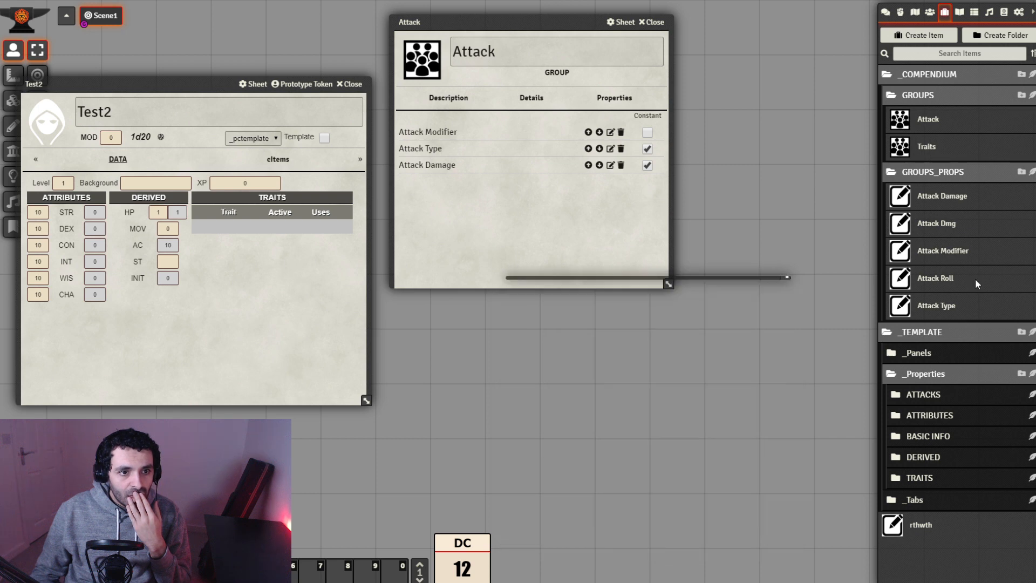
# Add the Attack Roll and Attack Dmg properties to the Attack group and reposition the group sheet.
pyautogui.moveTo(545, 224); pyautogui.dragTo(544, 223)
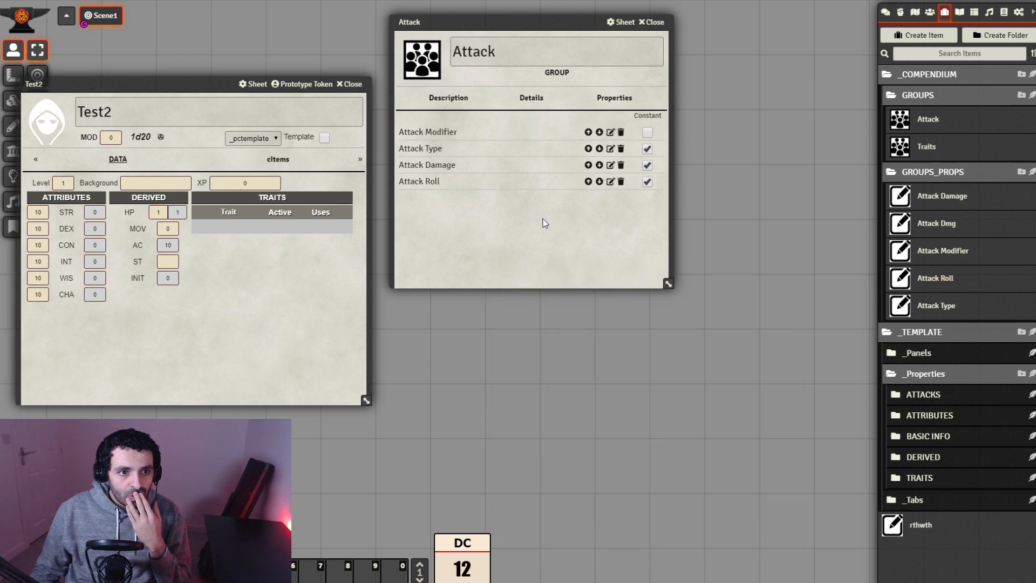
pyautogui.moveTo(954, 227); pyautogui.dragTo(511, 229)
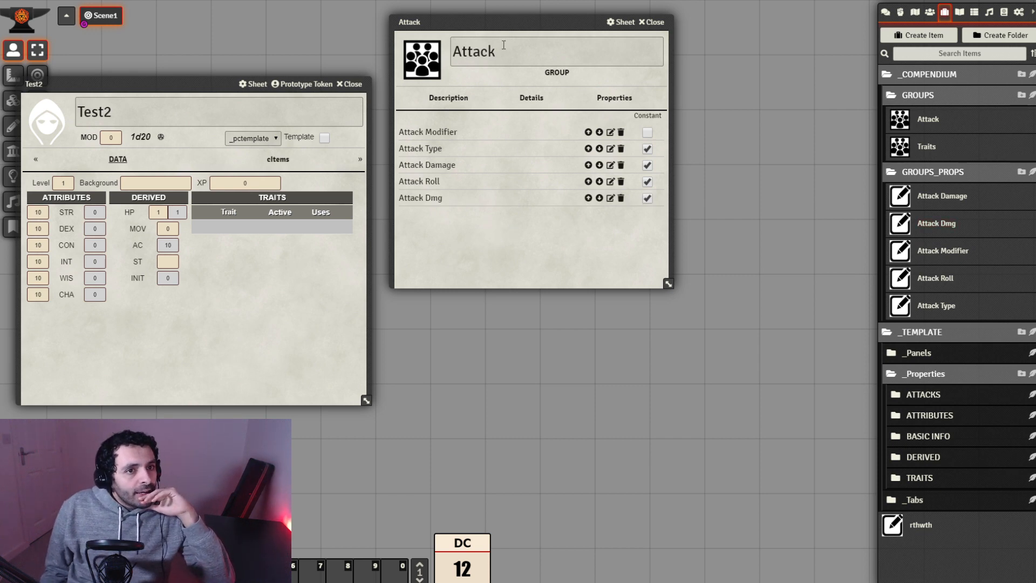
pyautogui.moveTo(505, 29); pyautogui.dragTo(587, 79)
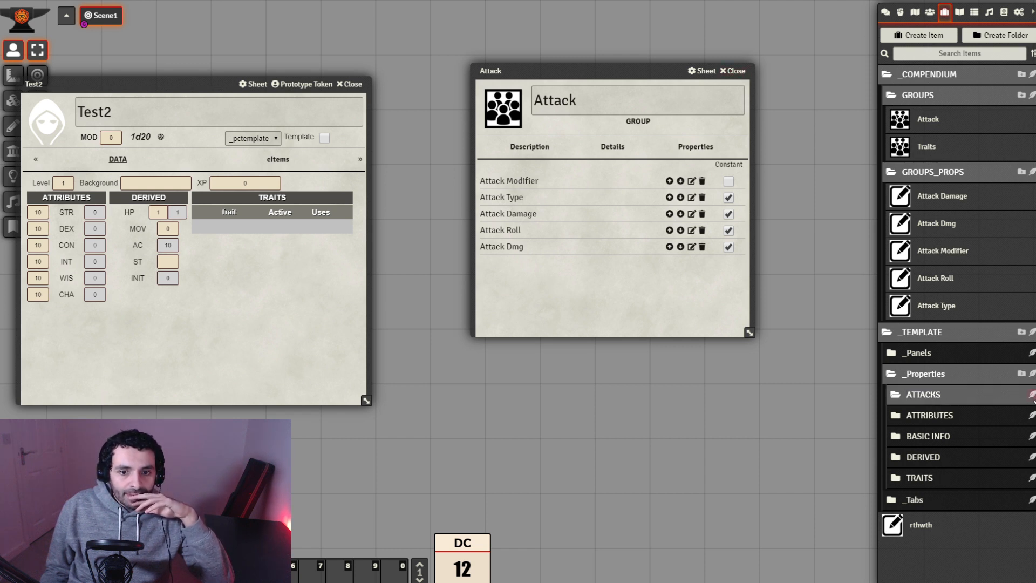
# Create a property item named Attacks Table in the ATTACKS folder and reposition its sheet.
pyautogui.click(1032, 395)
pyautogui.moveTo(809, 387); pyautogui.dragTo(723, 395)
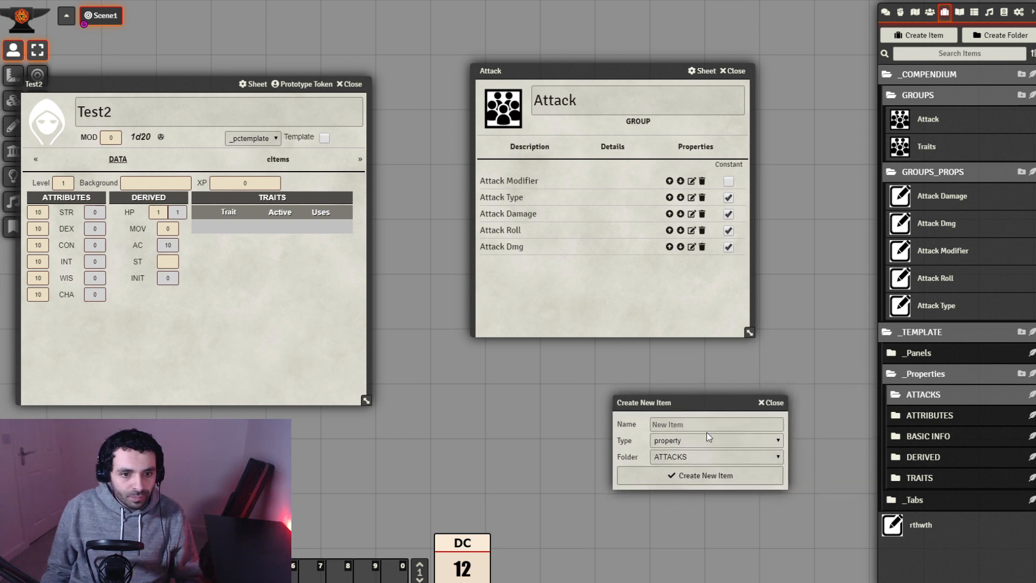
pyautogui.click(711, 427)
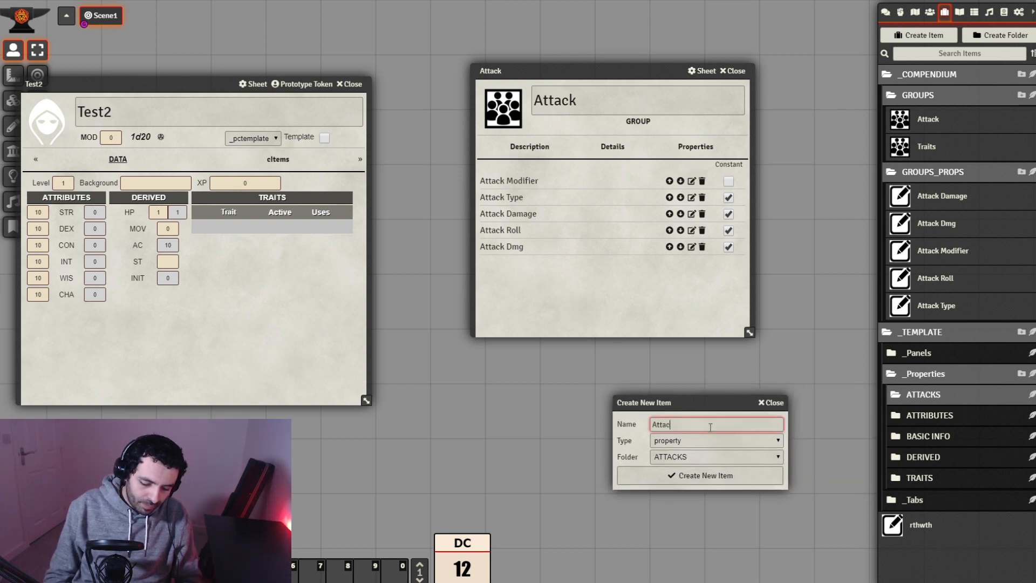
pyautogui.write('able')
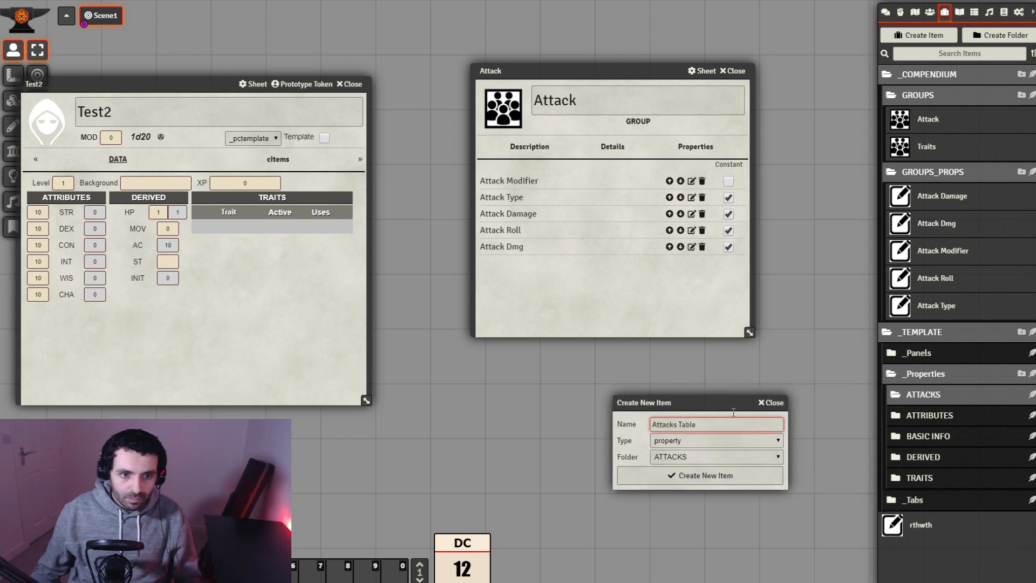
pyautogui.press('Return')
pyautogui.moveTo(532, 164); pyautogui.dragTo(687, 272)
# In the Attacks Table details, set the data type to table and the key to attack_table.
pyautogui.click(734, 350)
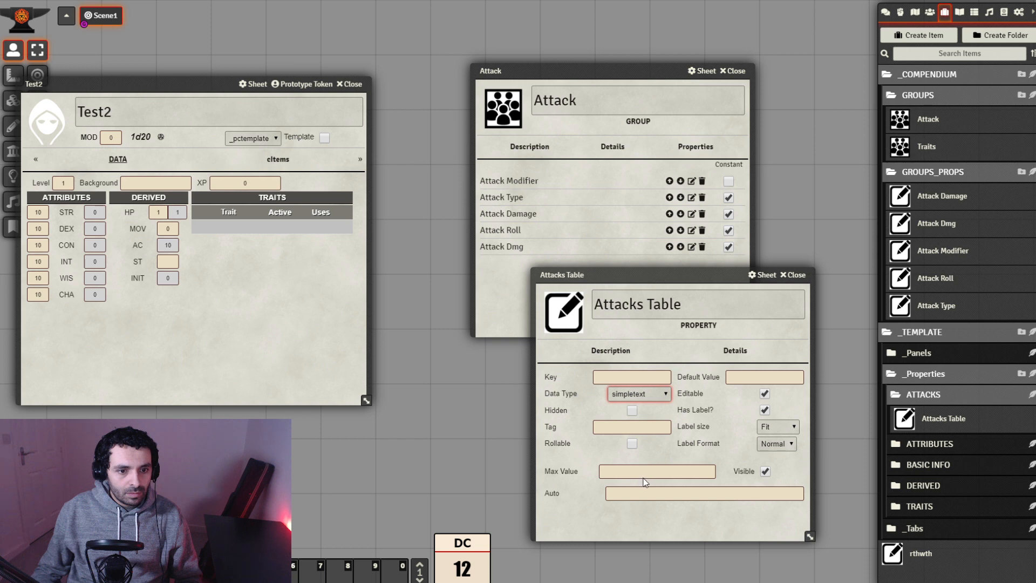
pyautogui.click(645, 482)
pyautogui.click(630, 376)
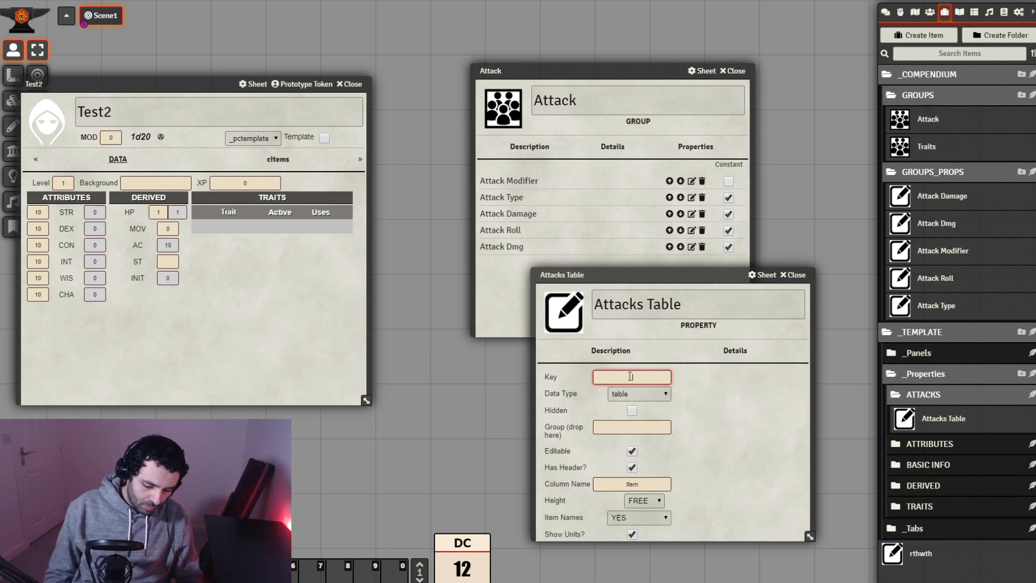
pyautogui.write('attakck')
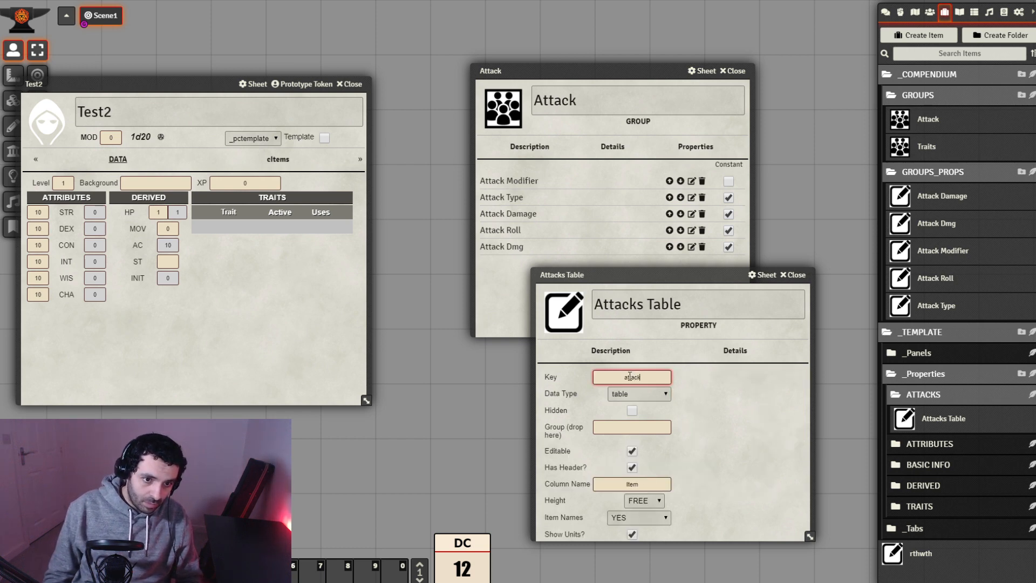
pyautogui.write('_table')
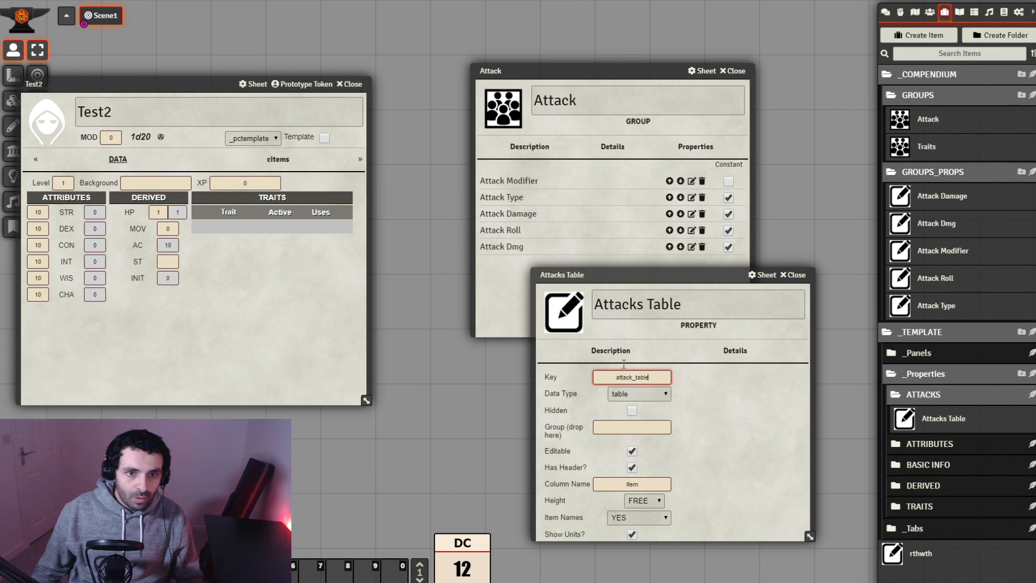
# Assign the Attack group to the Attacks Table property, make the table non-editable and enlarge its sheet.
pyautogui.moveTo(937, 119); pyautogui.dragTo(627, 432)
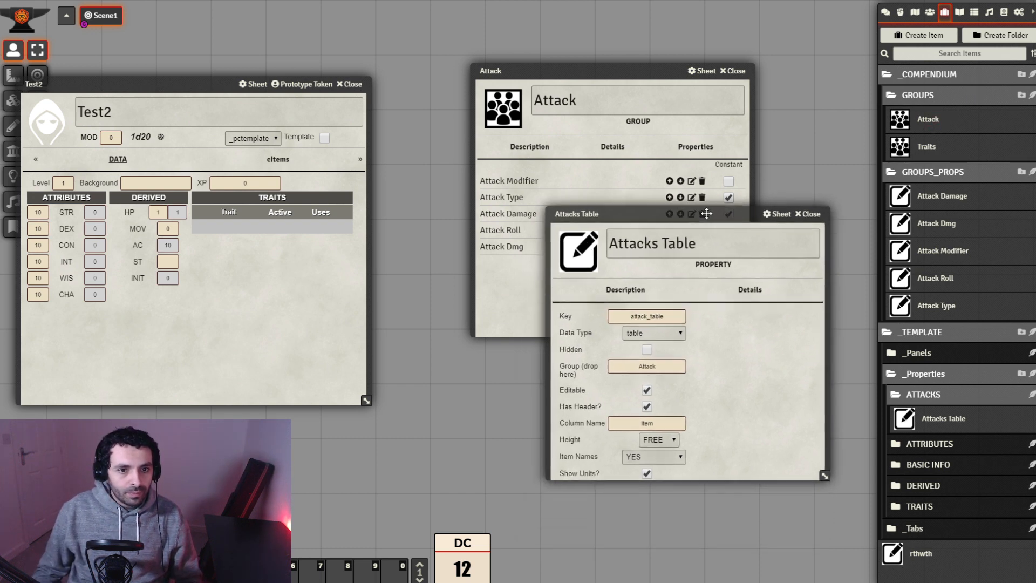
pyautogui.moveTo(691, 275); pyautogui.dragTo(712, 189)
pyautogui.moveTo(830, 452); pyautogui.dragTo(830, 518)
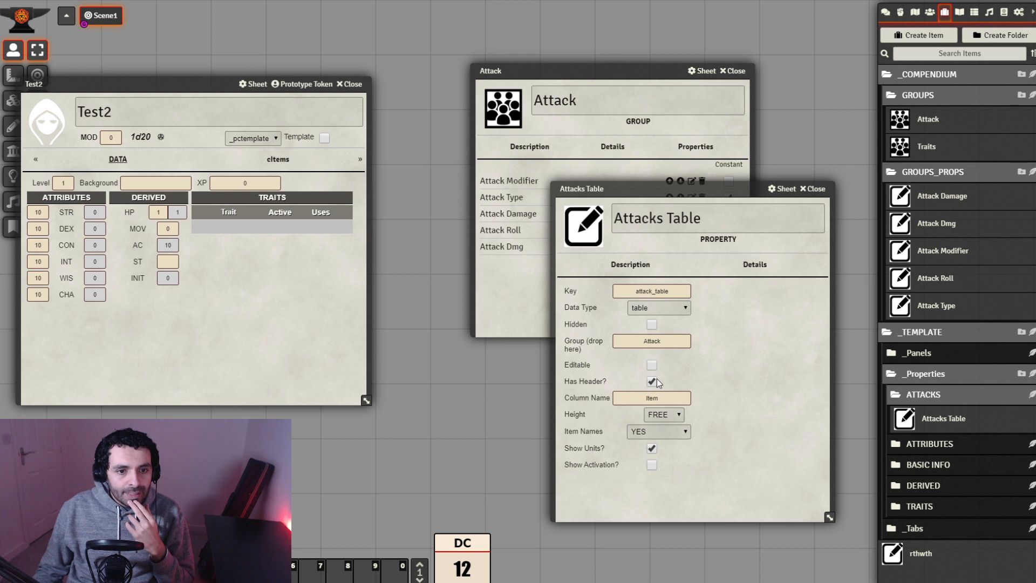
# Set the table's column name to Attack, disable Show Units, and close the Attacks Table and Attack sheets.
pyautogui.doubleClick(635, 397)
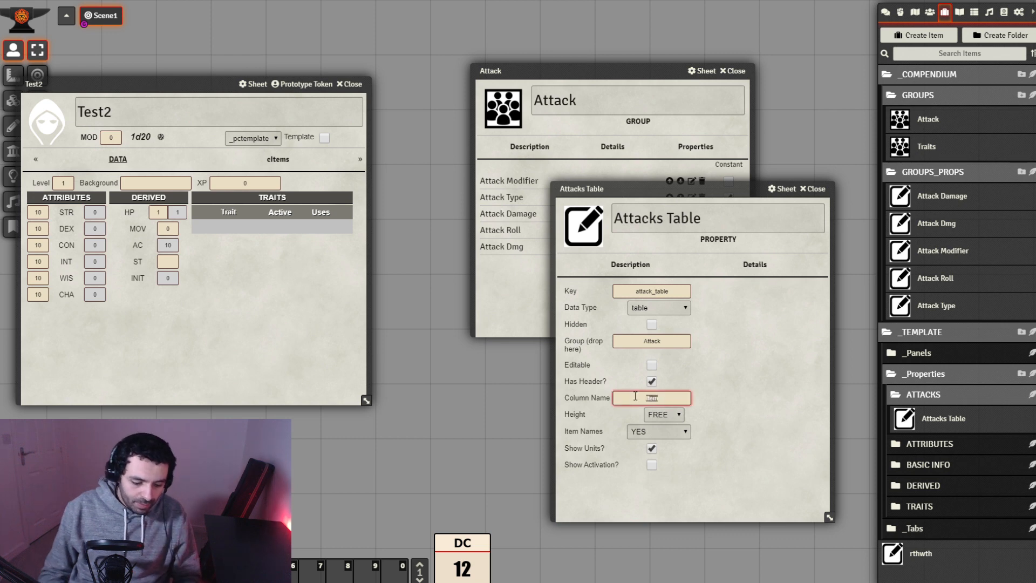
pyautogui.write('Attack')
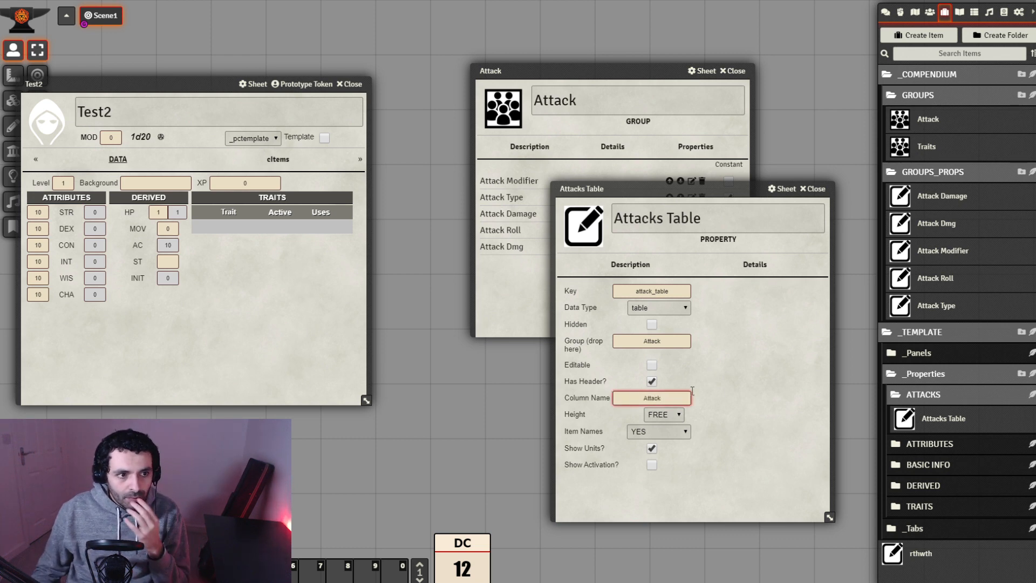
pyautogui.click(760, 394)
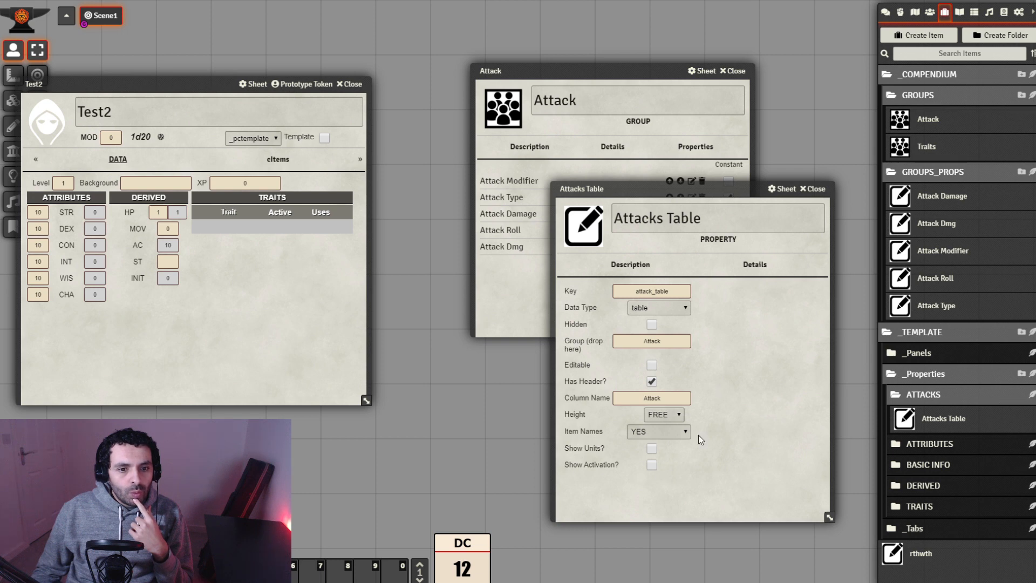
pyautogui.click(814, 189)
pyautogui.moveTo(673, 78); pyautogui.dragTo(626, 32)
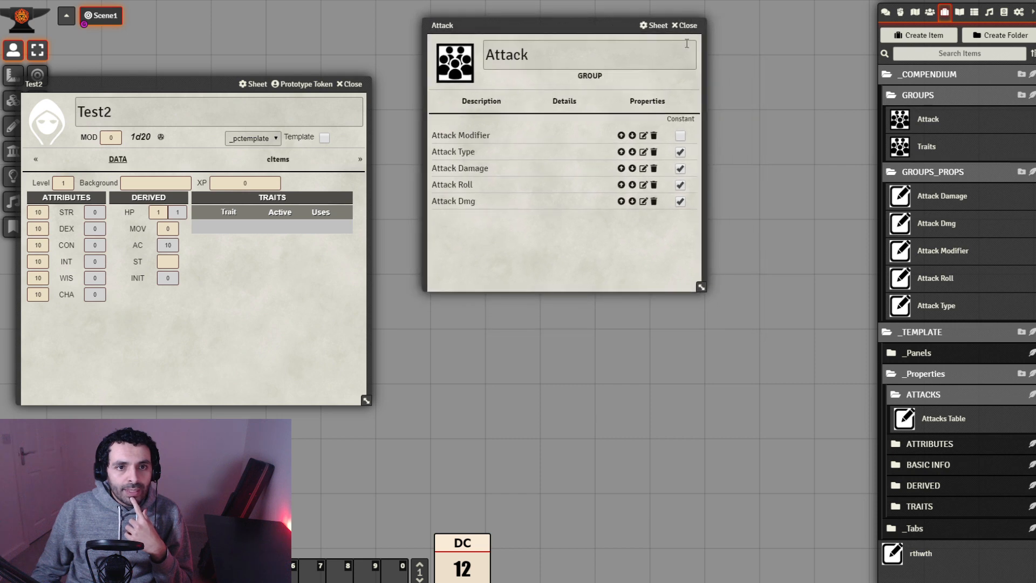
pyautogui.click(690, 31)
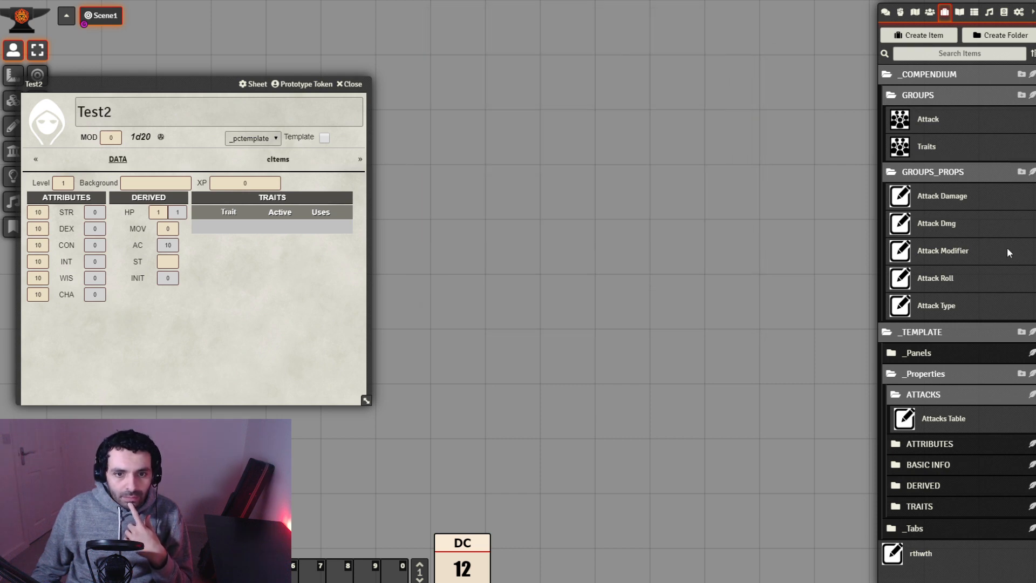
# Create an item of type panel named Attacks Panel in the _Panels folder and reposition its sheet.
pyautogui.click(955, 356)
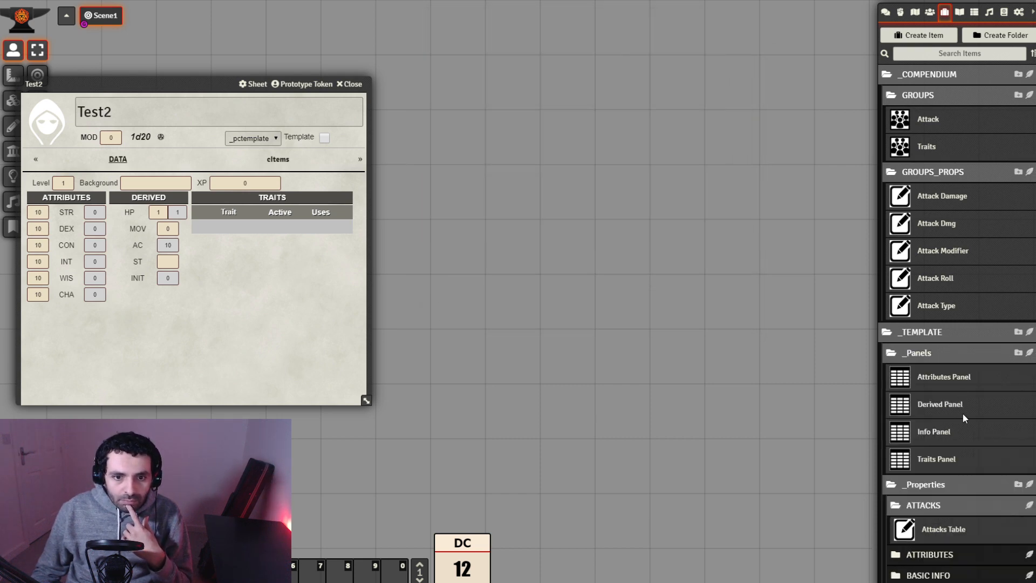
pyautogui.click(1014, 359)
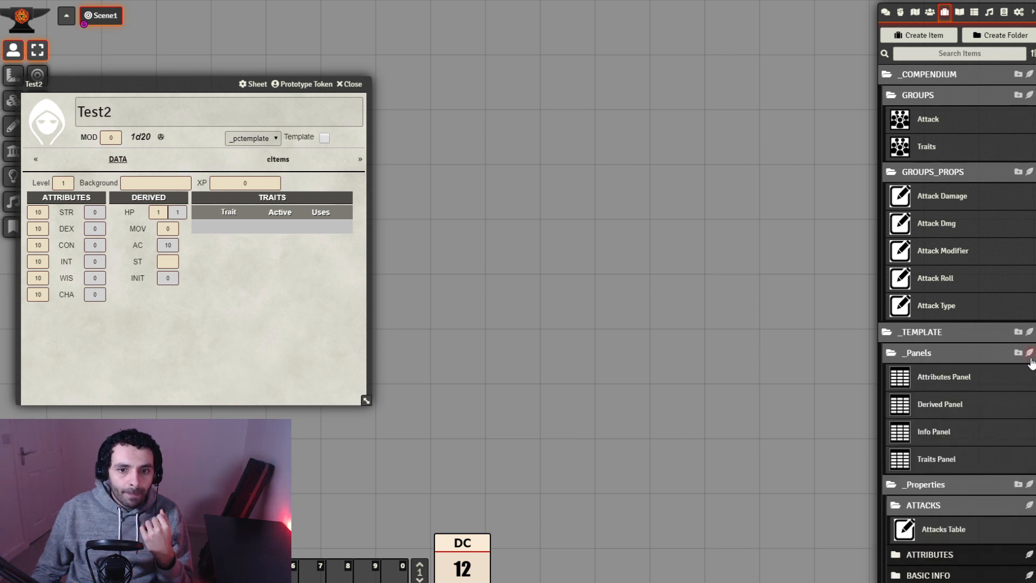
pyautogui.click(996, 359)
pyautogui.click(1032, 353)
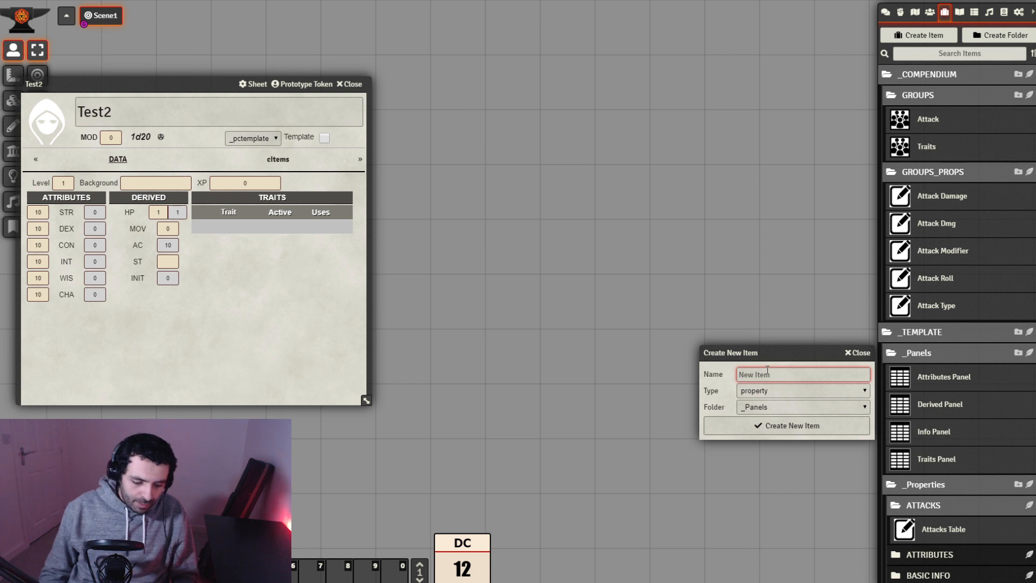
pyautogui.write('Attacks Panel')
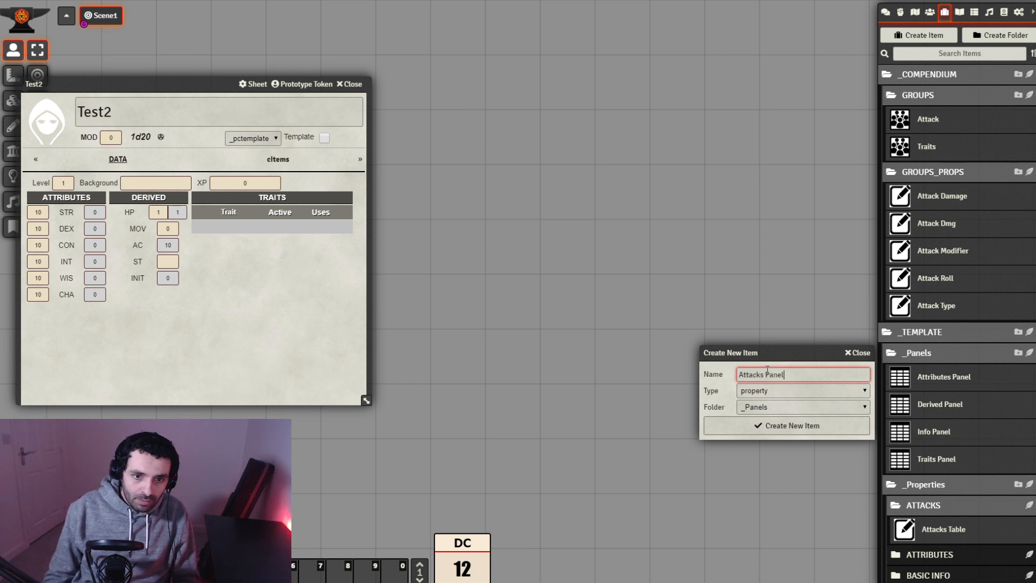
pyautogui.press('Tab')
pyautogui.press('Up')
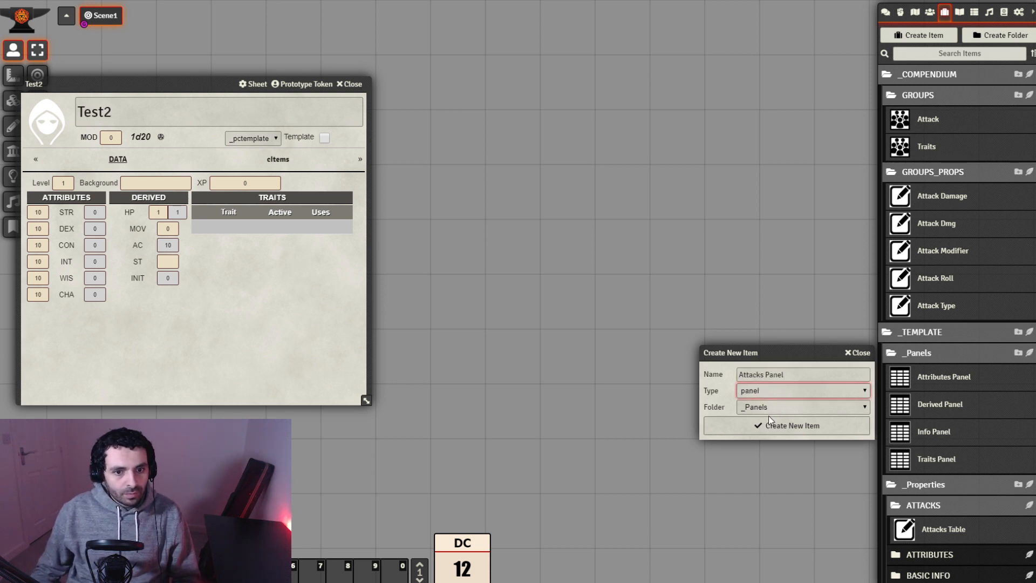
pyautogui.click(769, 426)
pyautogui.moveTo(543, 167); pyautogui.dragTo(577, 114)
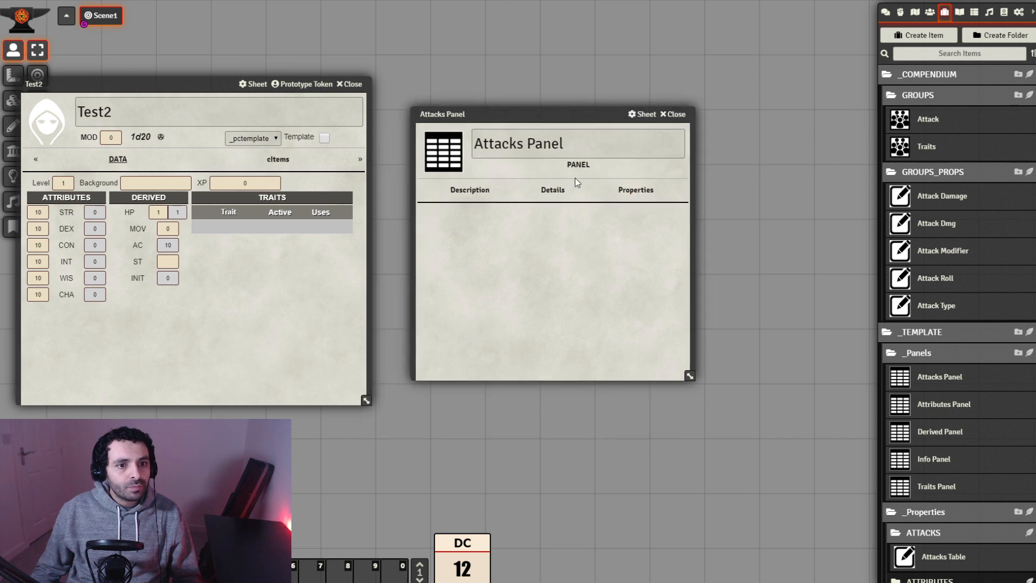
# Set the Attacks Panel's title to ATTACKS and its panel key to attacks_panel.
pyautogui.click(553, 190)
pyautogui.click(513, 233)
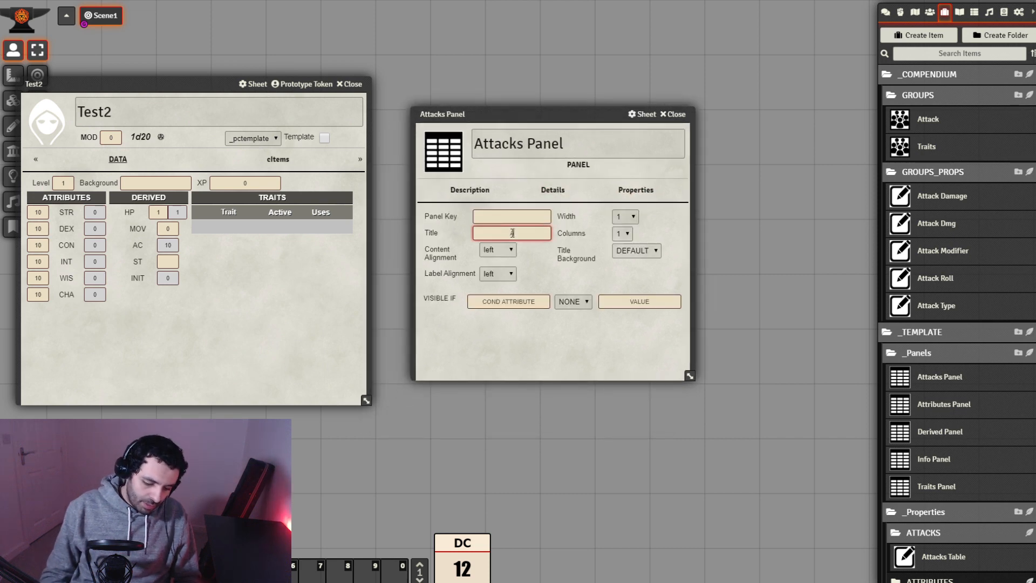
pyautogui.write('ATTACKS')
pyautogui.click(536, 216)
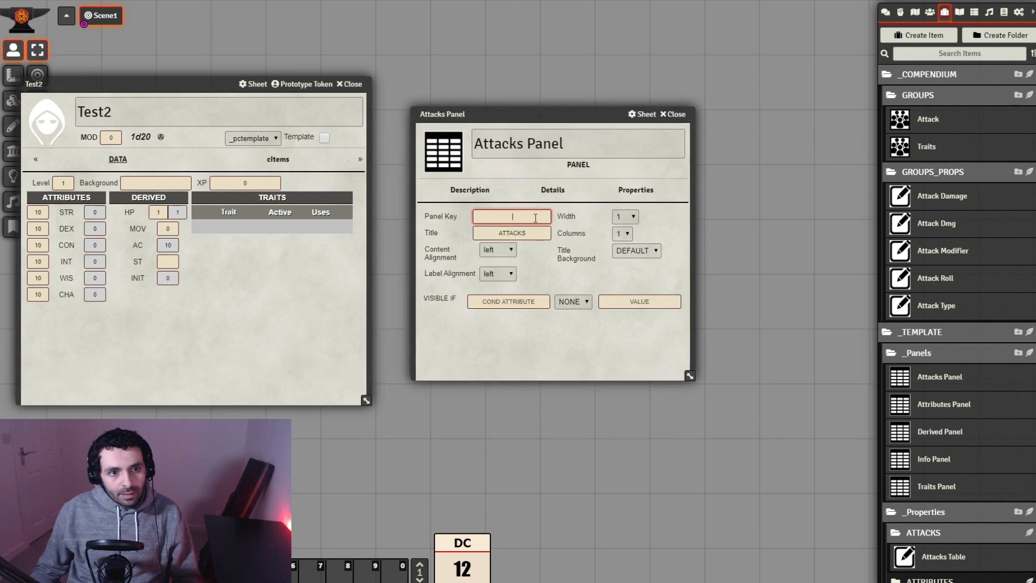
pyautogui.write('attacks')
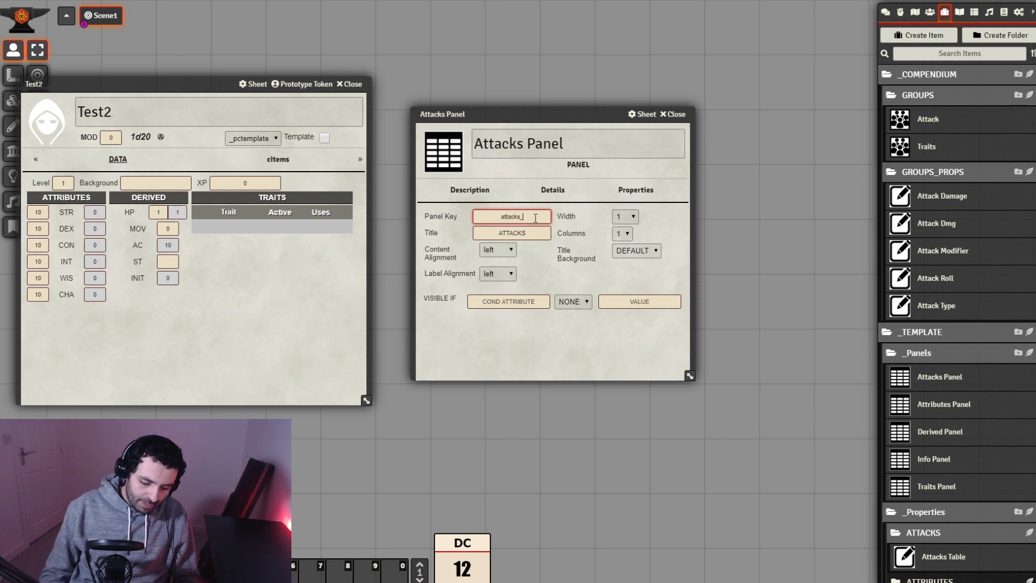
pyautogui.write('_panel')
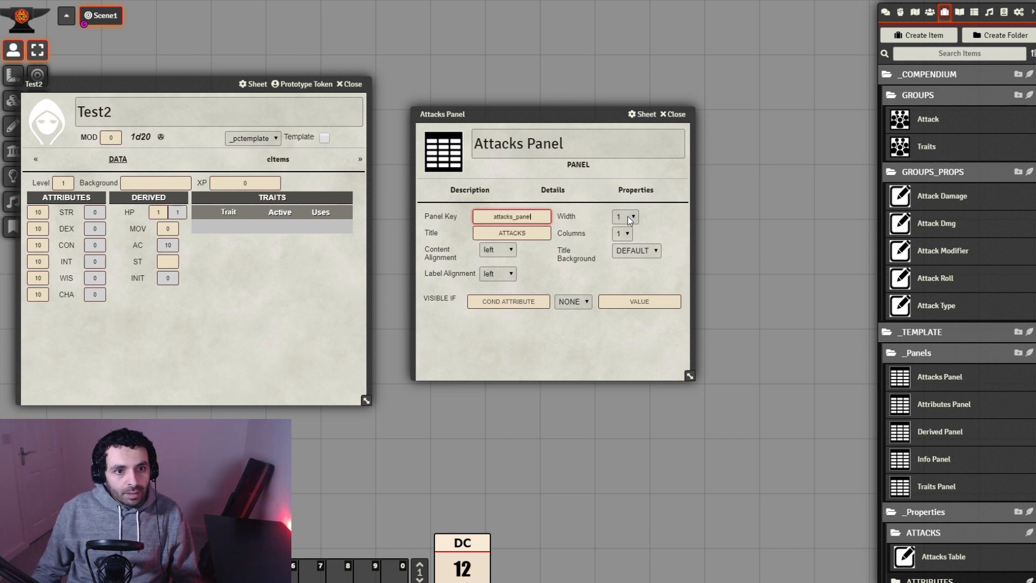
pyautogui.click(658, 226)
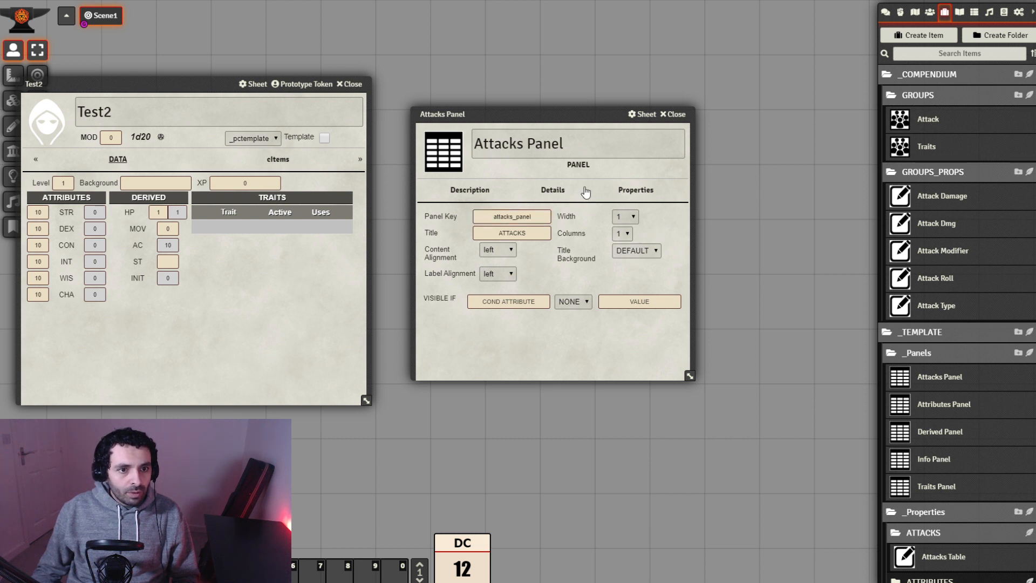
# Add the Attacks Table property to the Attacks Panel's properties.
pyautogui.click(616, 190)
pyautogui.scroll(-2, 961, 497)
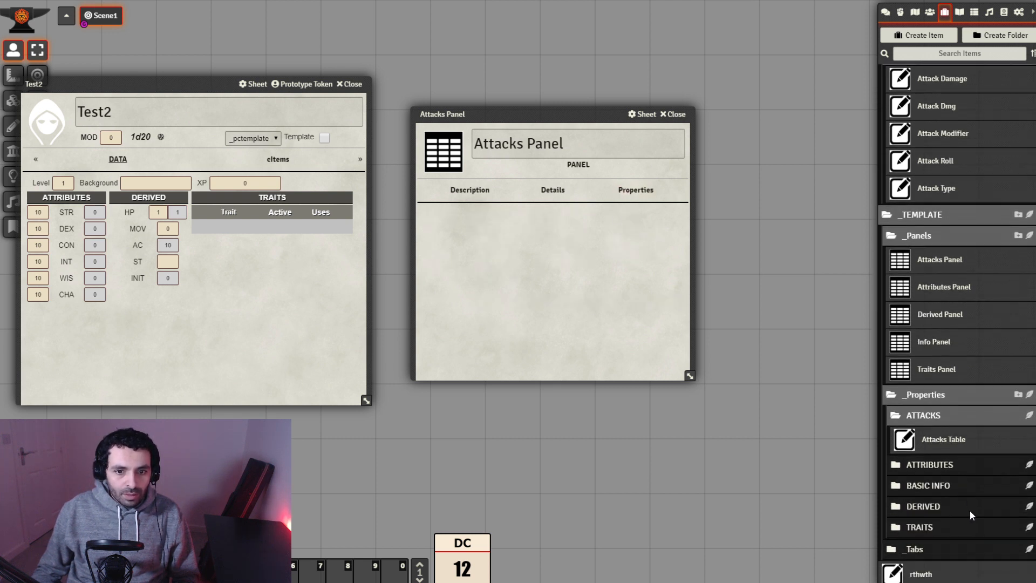
pyautogui.moveTo(948, 442); pyautogui.dragTo(510, 254)
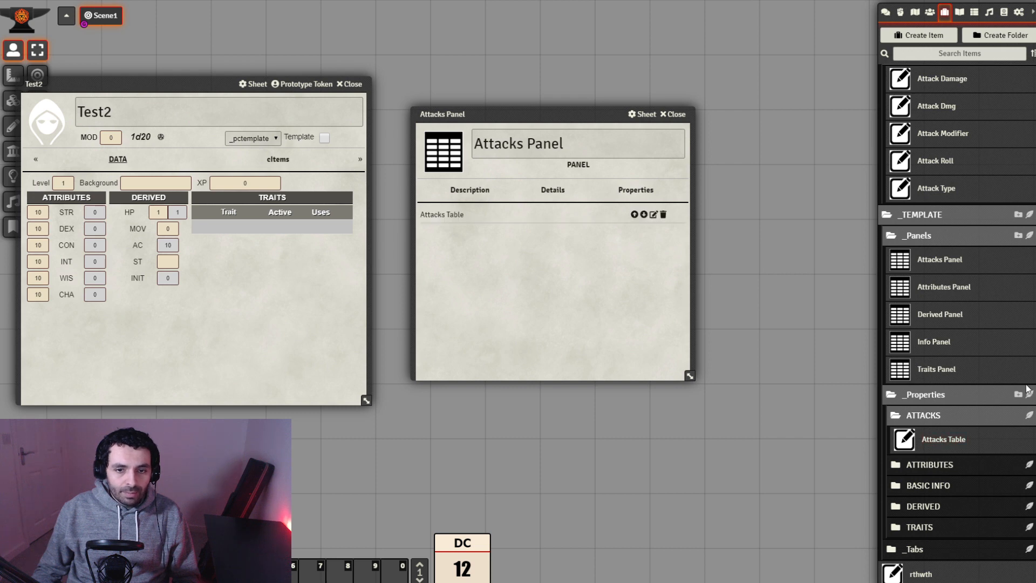
# Add the Attacks Panel to the DATA tab's panels and close both the panel and tab sheets.
pyautogui.click(913, 549)
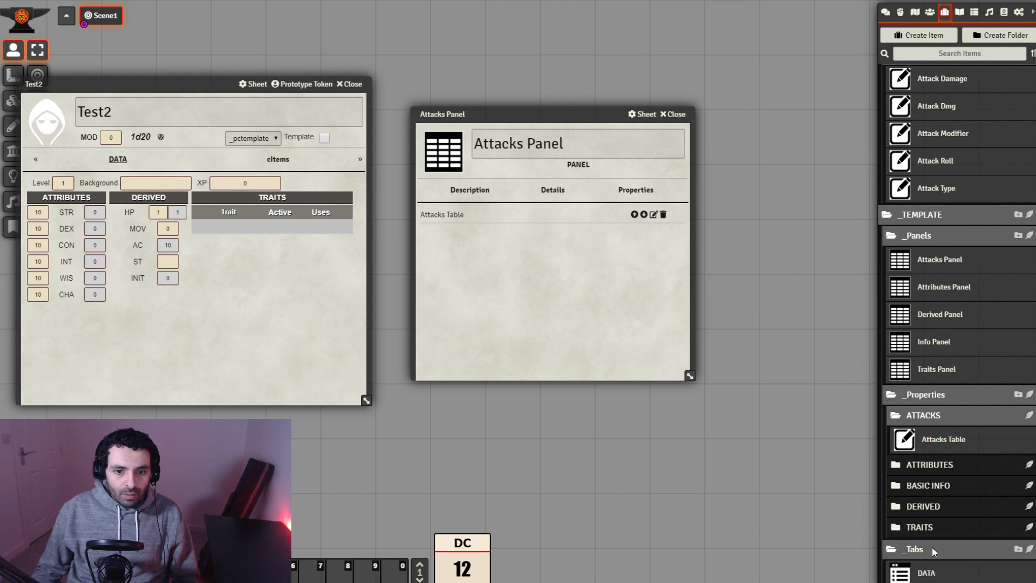
pyautogui.scroll(-1, 935, 556)
pyautogui.click(933, 549)
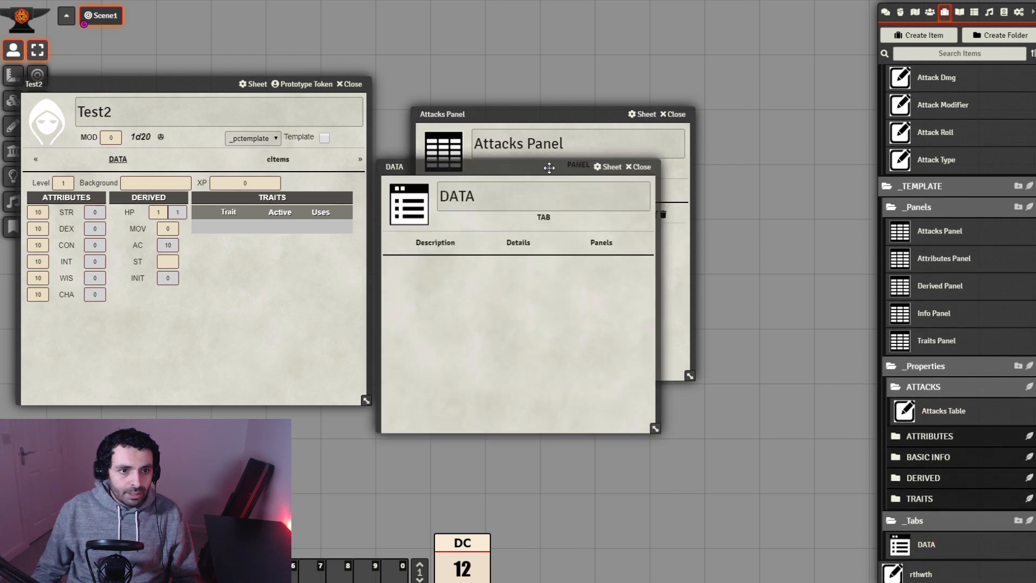
pyautogui.moveTo(549, 167); pyautogui.dragTo(663, 271)
pyautogui.click(715, 346)
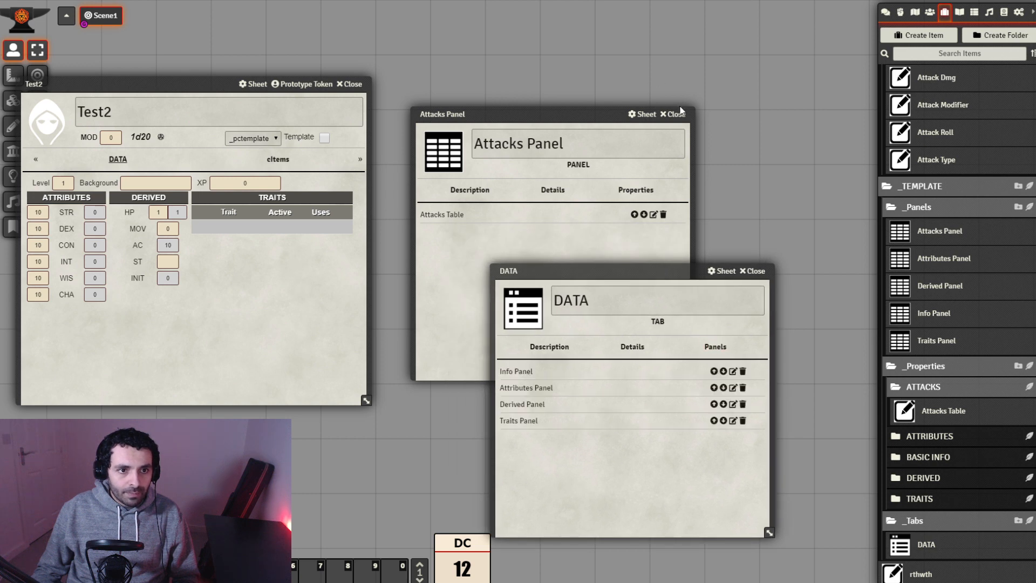
pyautogui.click(674, 114)
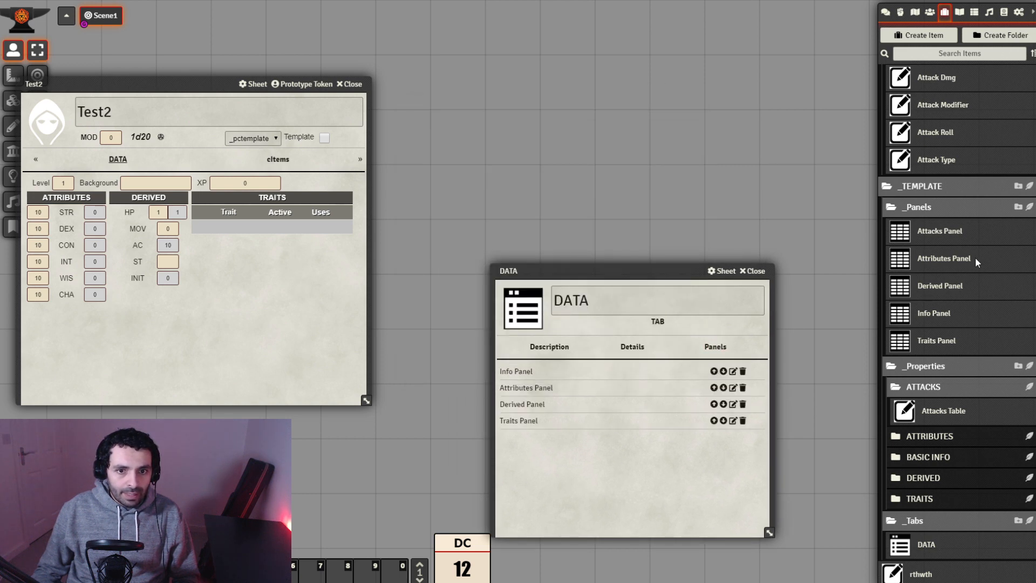
pyautogui.moveTo(943, 238); pyautogui.dragTo(619, 489)
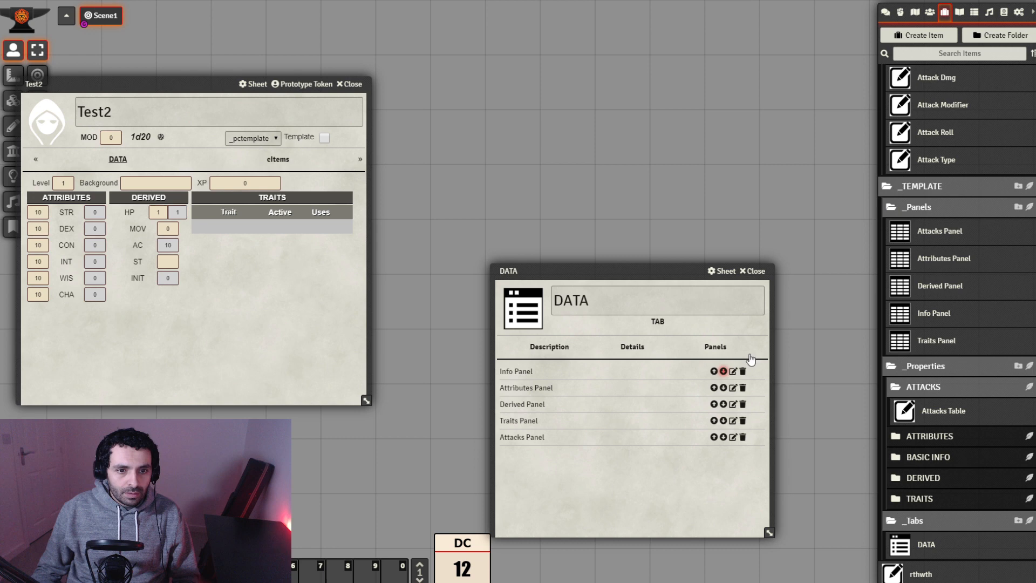
pyautogui.click(759, 271)
# Open the _pctemplate actor and rebuild its sheet.
pyautogui.click(930, 12)
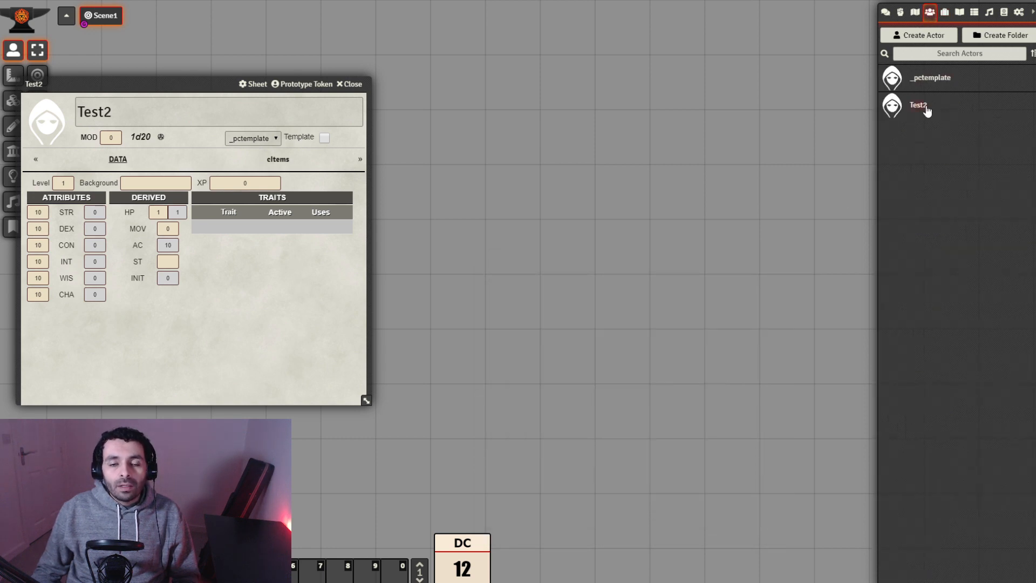
pyautogui.click(931, 77)
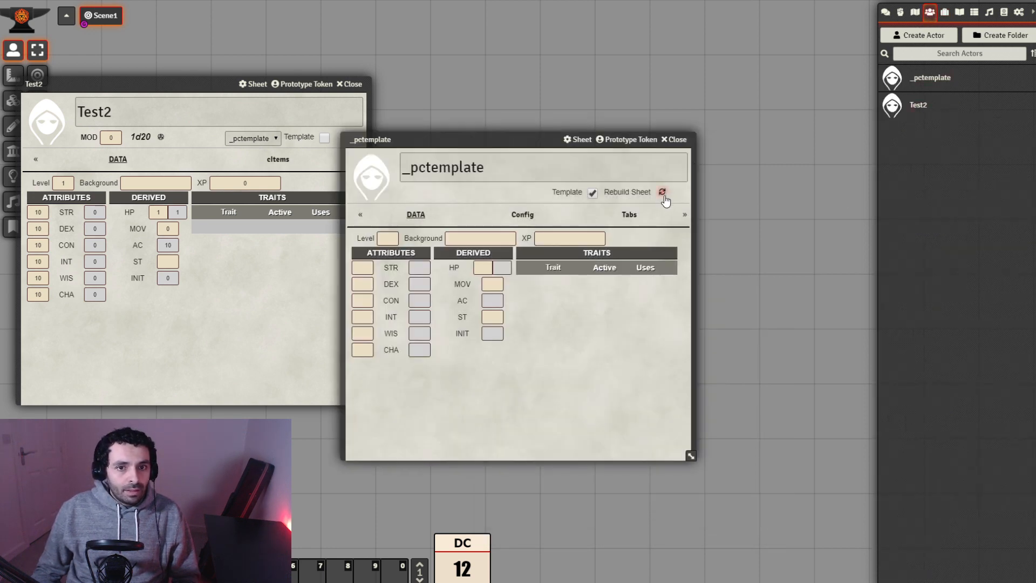
pyautogui.click(662, 193)
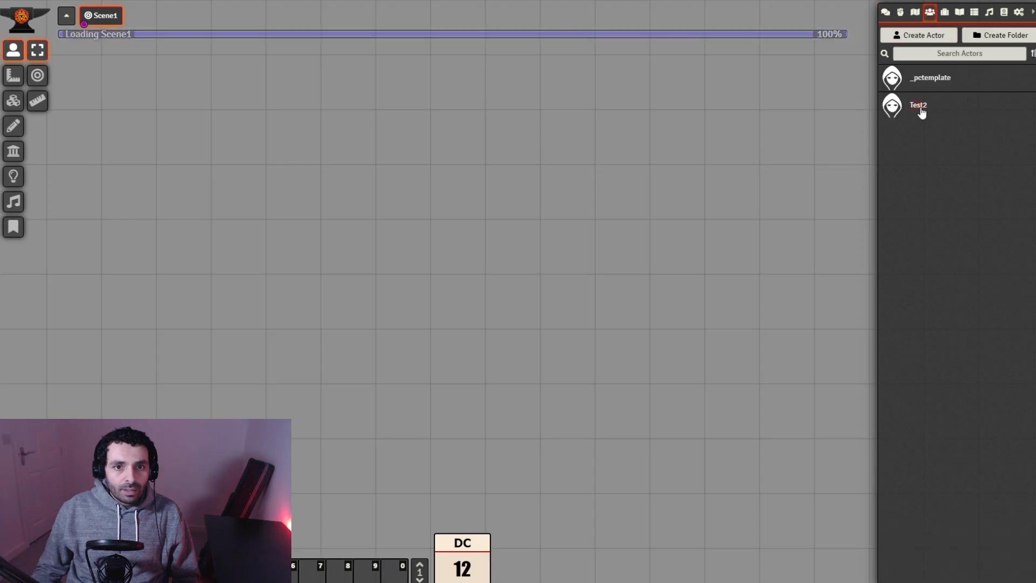
# Open the Test2 actor and inspect the rebuilt character sheet with its ATTACKS section.
pyautogui.click(920, 108)
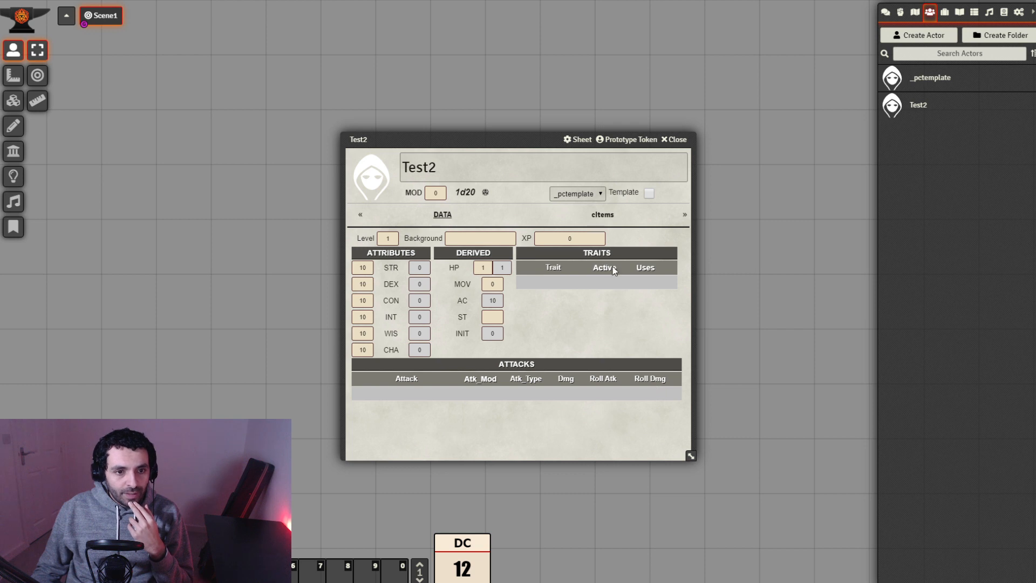
pyautogui.moveTo(533, 143); pyautogui.dragTo(438, 105)
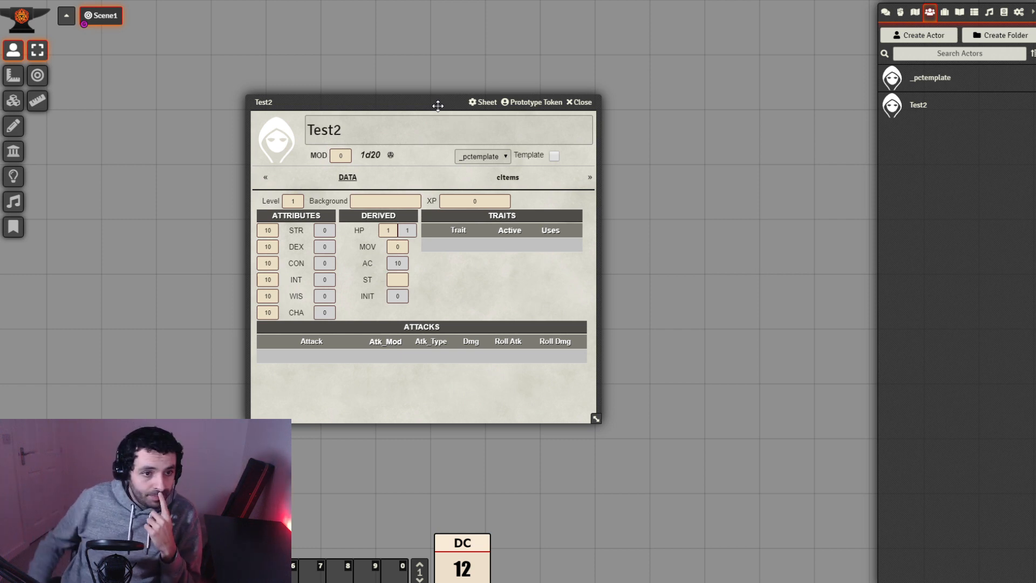
pyautogui.moveTo(404, 105); pyautogui.dragTo(394, 92)
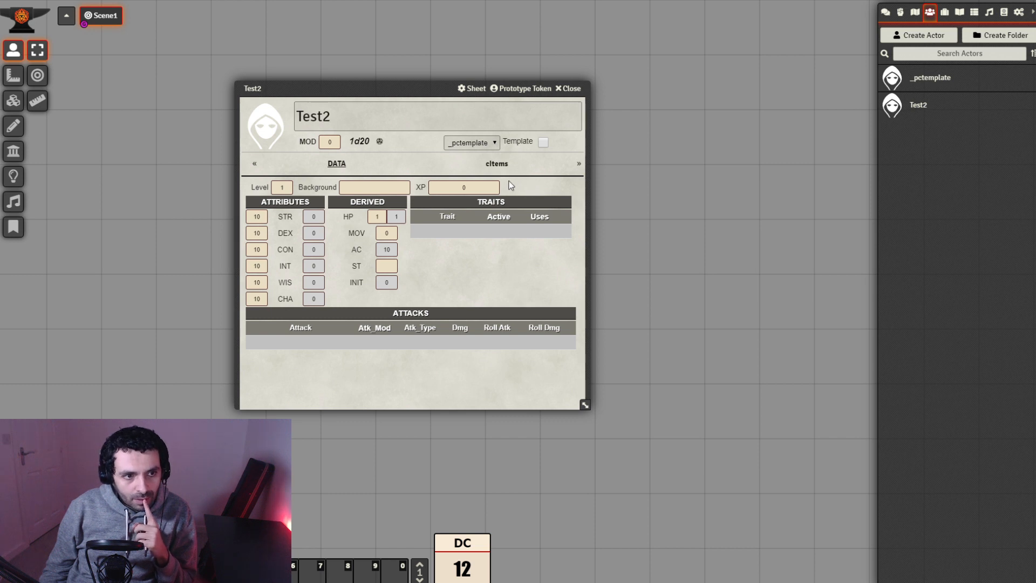
# Create a new group item named Race in the GROUPS folder of _COMPENDIUM.
pyautogui.click(946, 12)
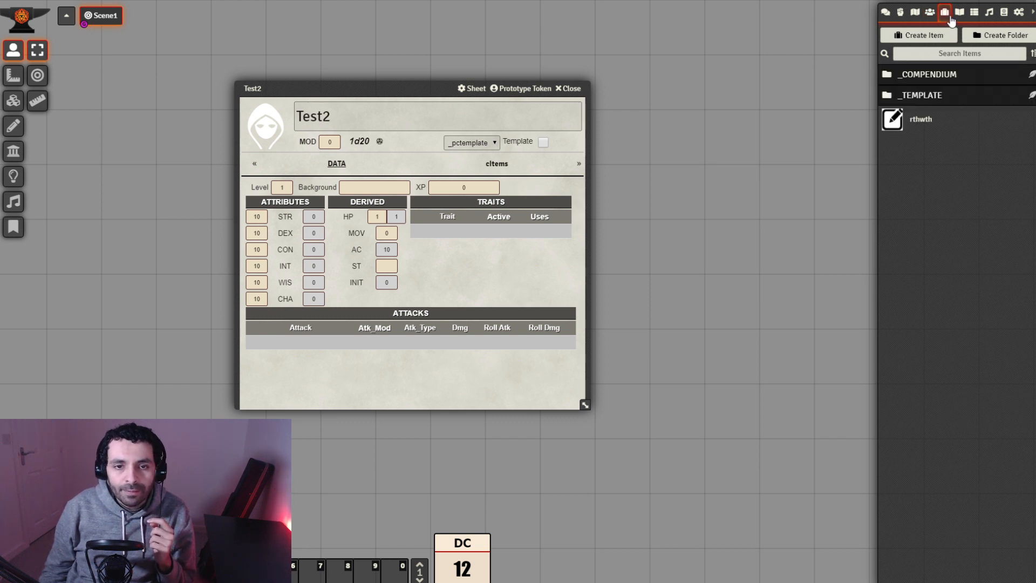
pyautogui.click(943, 96)
pyautogui.click(939, 74)
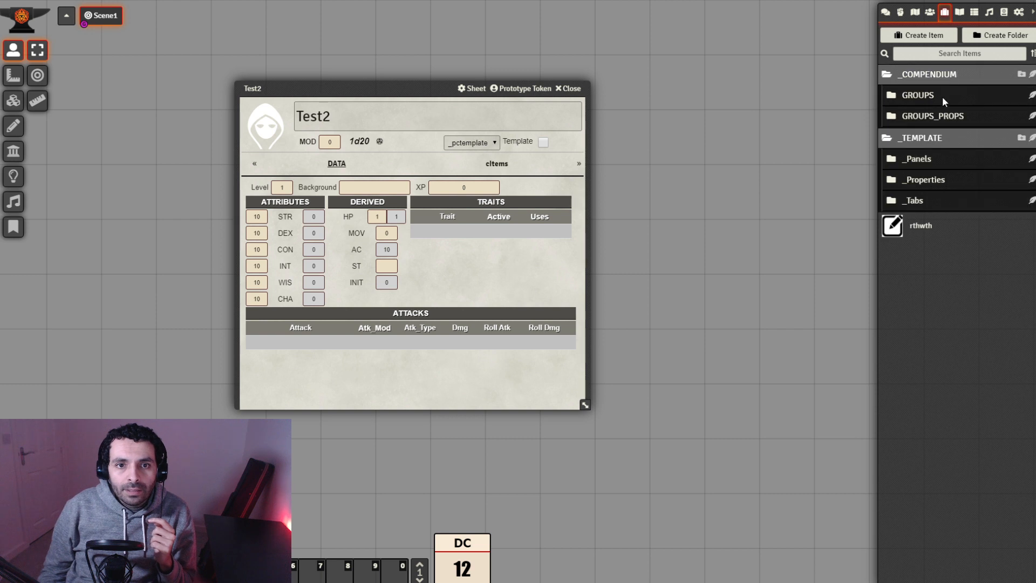
pyautogui.click(948, 117)
pyautogui.click(948, 95)
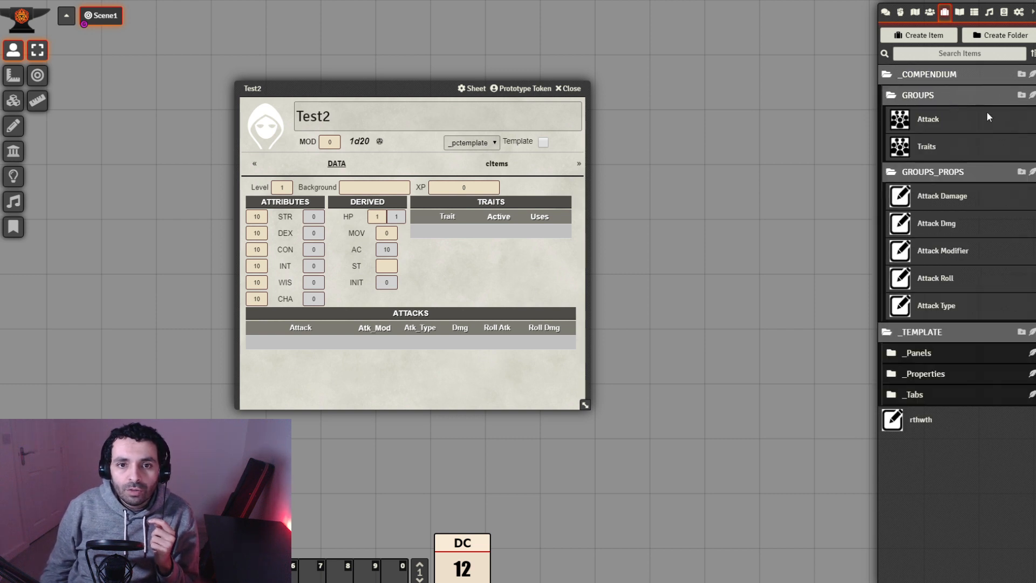
pyautogui.click(1032, 96)
pyautogui.click(764, 117)
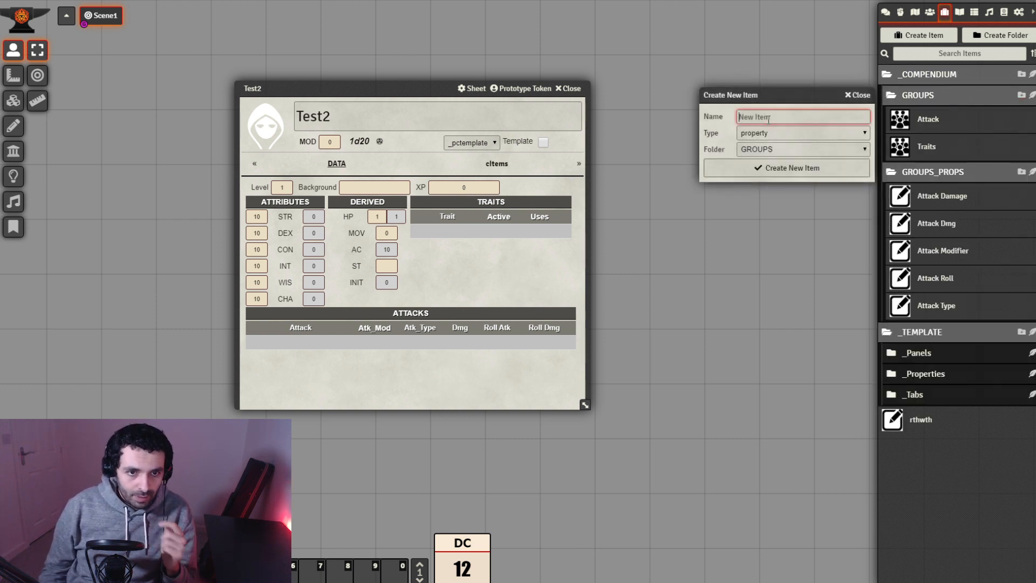
pyautogui.write('Race')
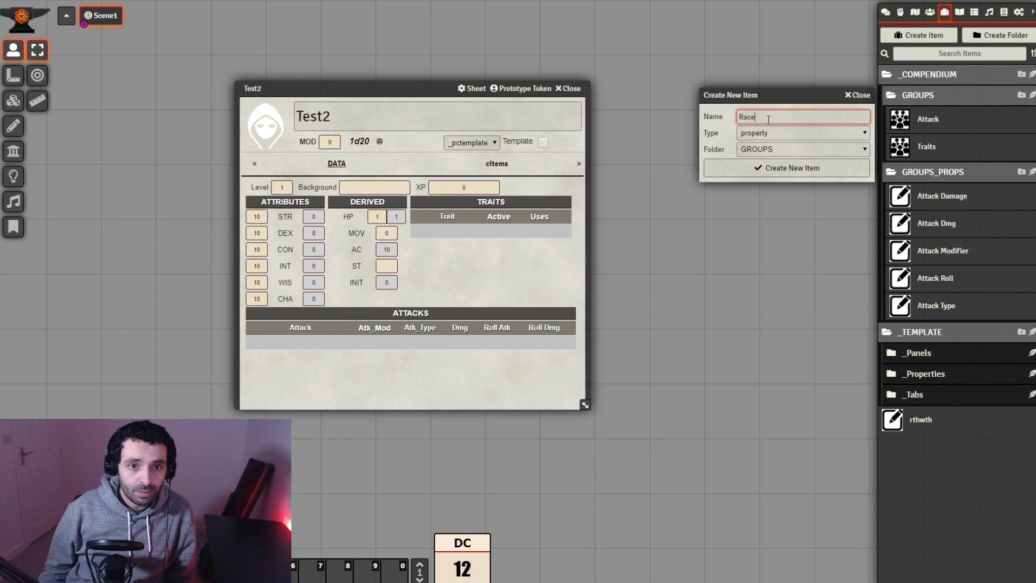
pyautogui.click(835, 133)
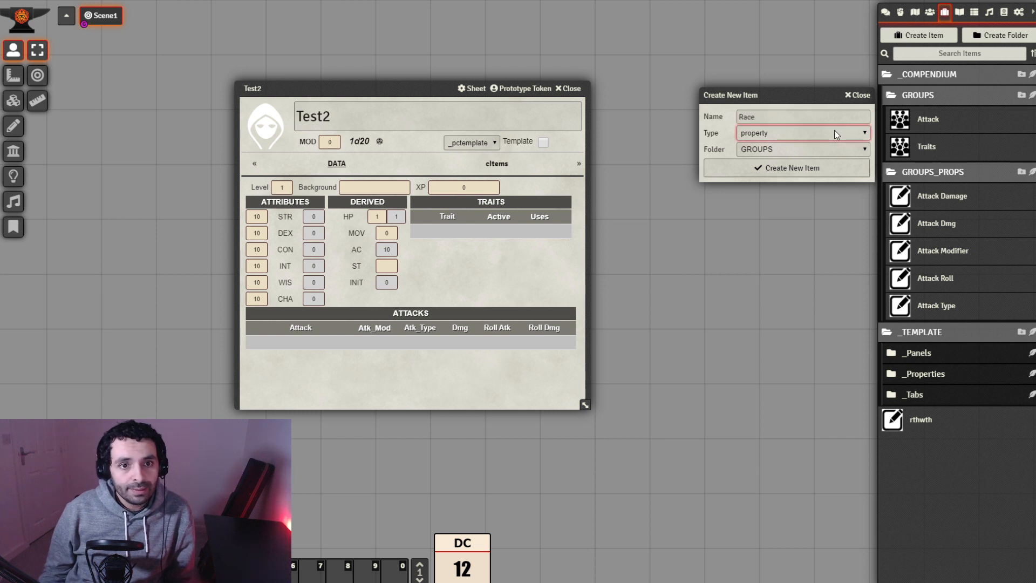
pyautogui.click(739, 181)
pyautogui.click(766, 168)
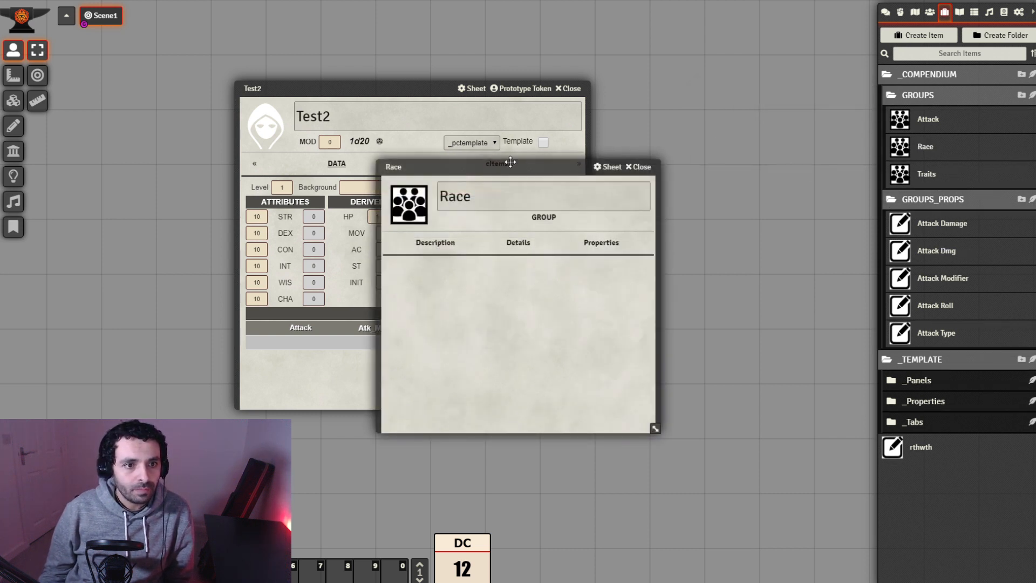
# Set the Race group's group key to race_group.
pyautogui.moveTo(510, 162); pyautogui.dragTo(693, 189)
pyautogui.click(700, 270)
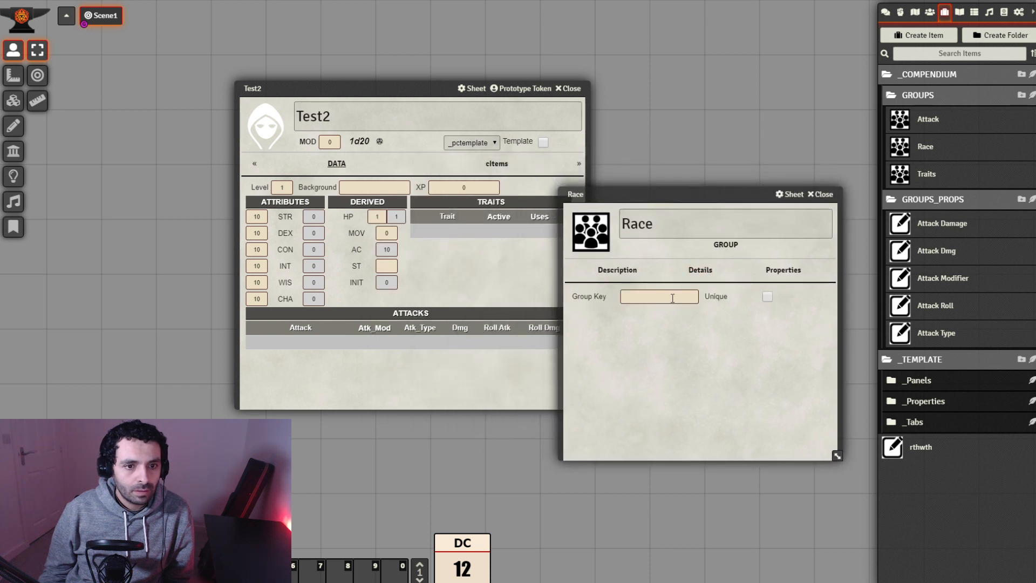
pyautogui.click(672, 299)
pyautogui.write('race_')
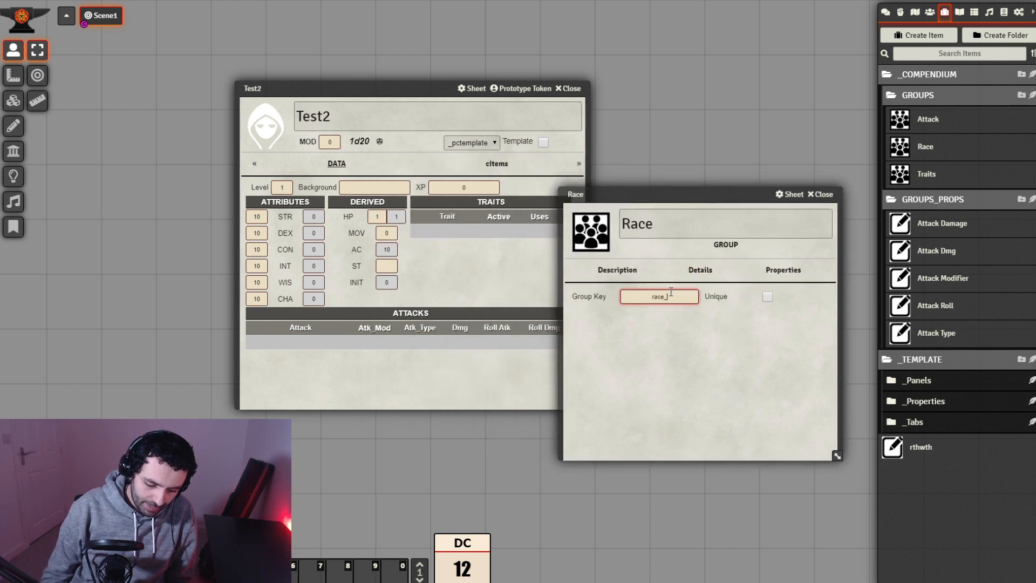
pyautogui.write('group')
pyautogui.click(705, 318)
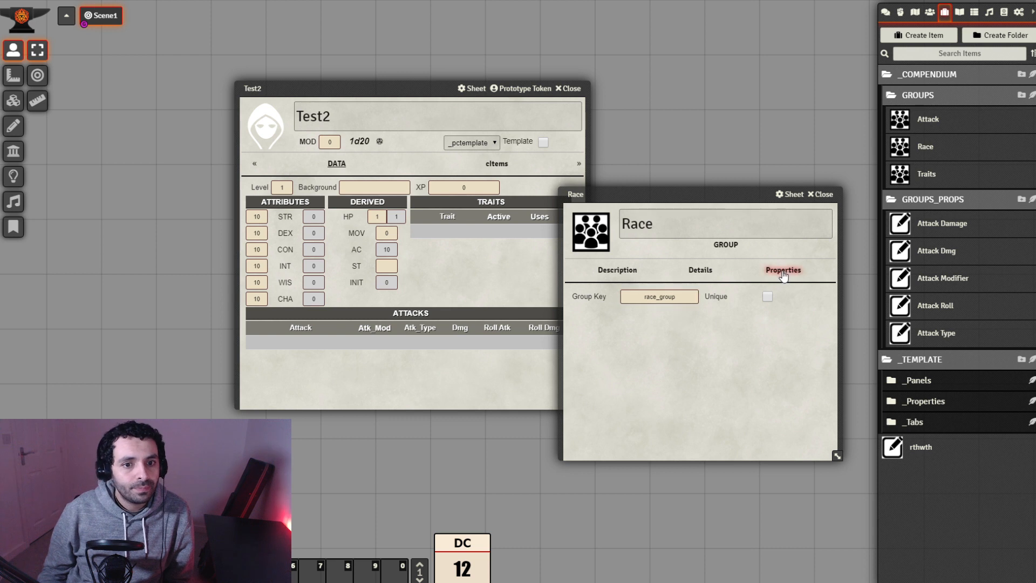
# Display the Race group's property list and place its sheet beside the Test2 sheet.
pyautogui.click(784, 274)
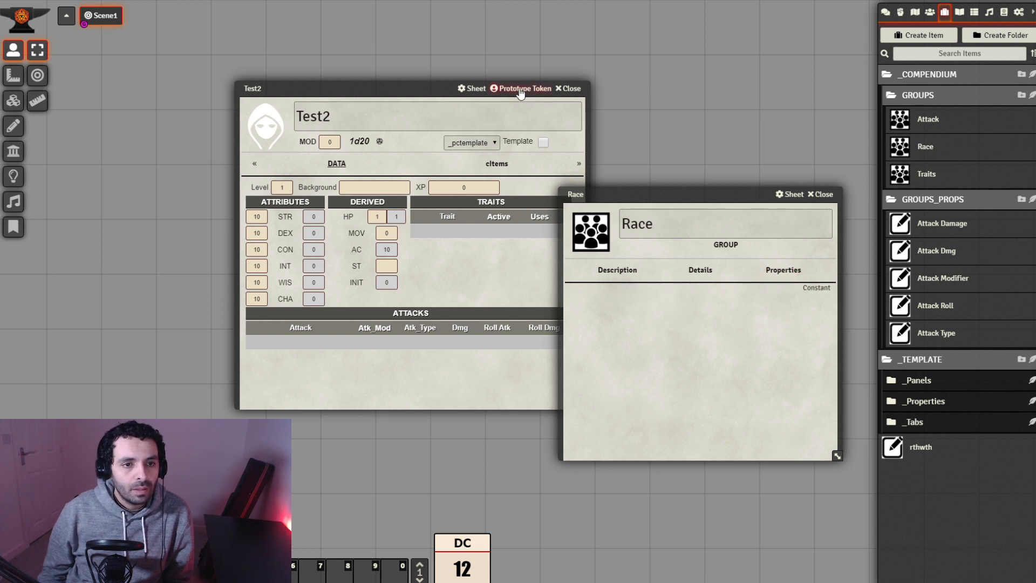
pyautogui.moveTo(416, 85); pyautogui.dragTo(286, 55)
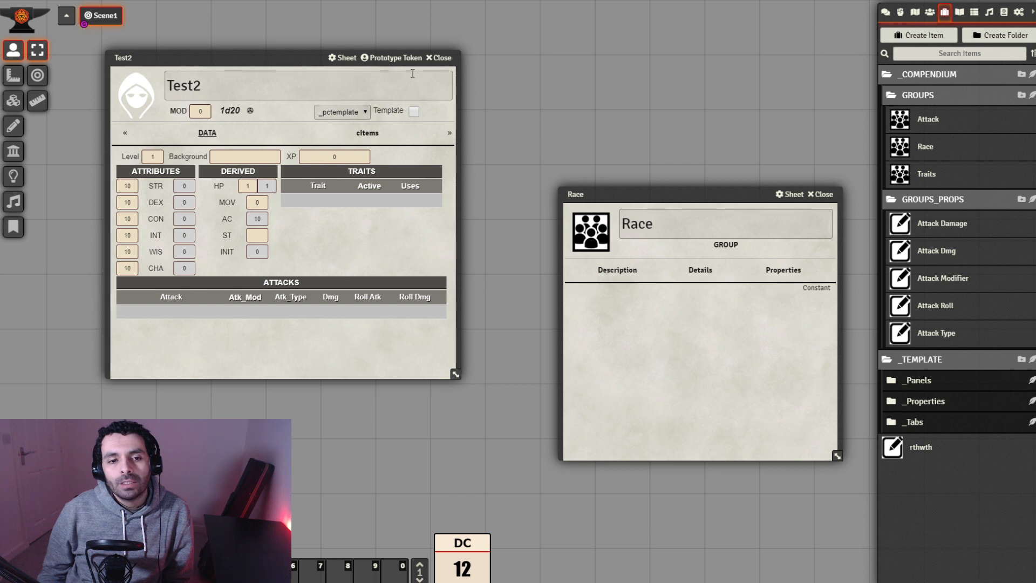
pyautogui.moveTo(705, 197); pyautogui.dragTo(658, 131)
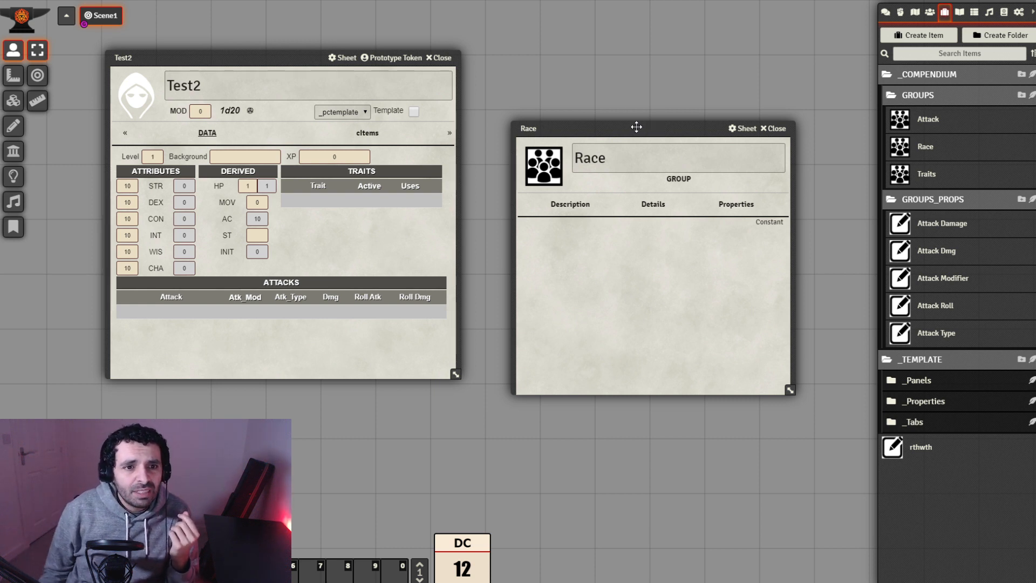
pyautogui.moveTo(636, 128); pyautogui.dragTo(635, 79)
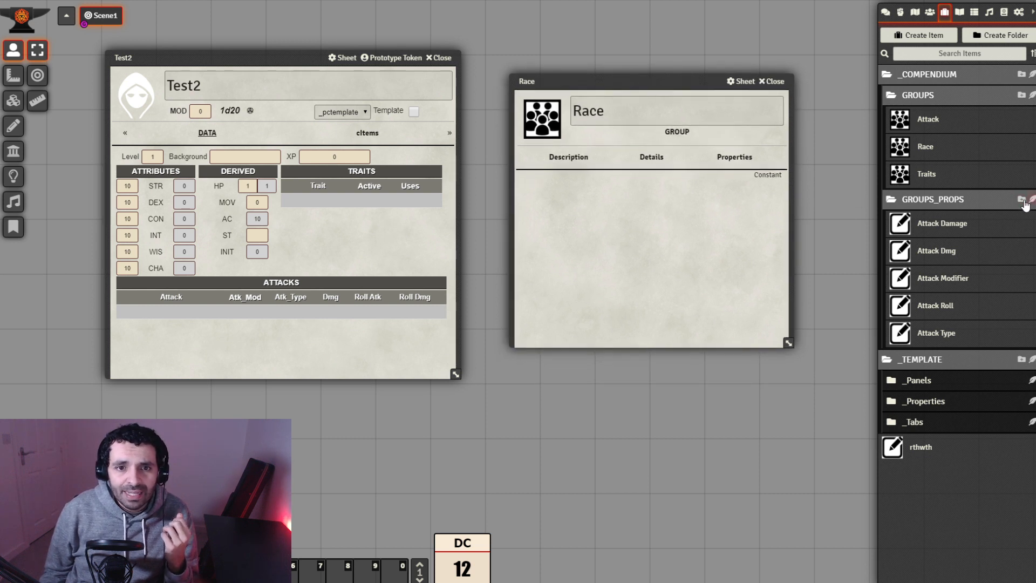
# Create a new property item named Race MOV in the GROUPS_PROPS folder.
pyautogui.click(964, 200)
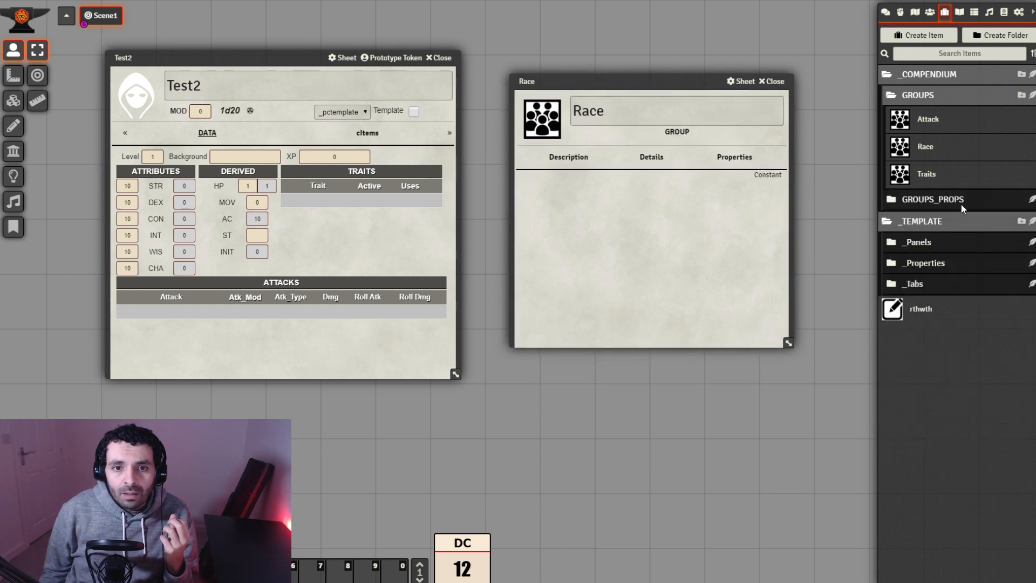
pyautogui.click(965, 200)
pyautogui.click(1025, 200)
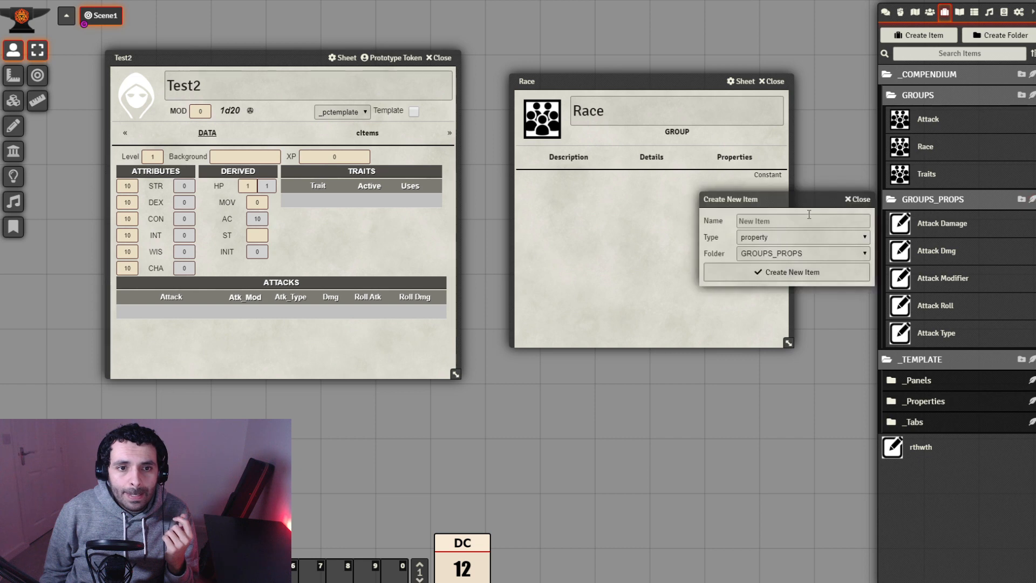
pyautogui.click(801, 221)
pyautogui.write('Rac')
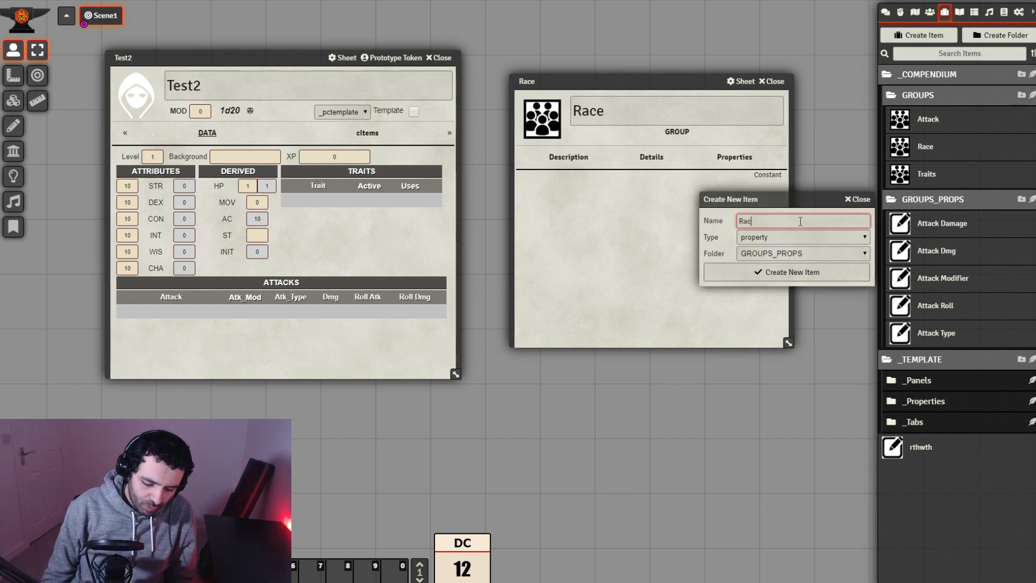
pyautogui.write('e MOV')
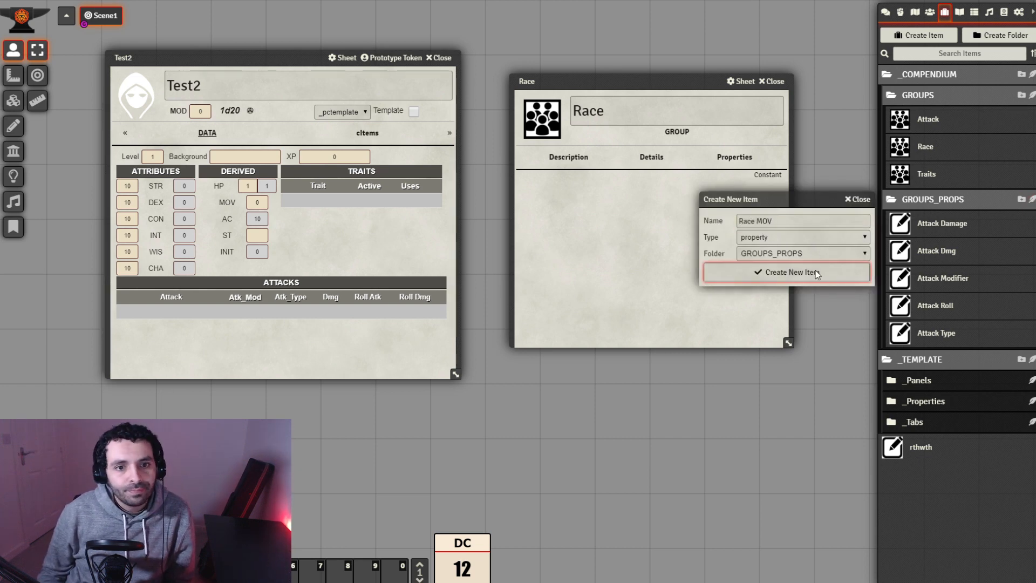
pyautogui.click(787, 272)
# Set the Race MOV property's key to race_mov.
pyautogui.moveTo(539, 167); pyautogui.dragTo(690, 273)
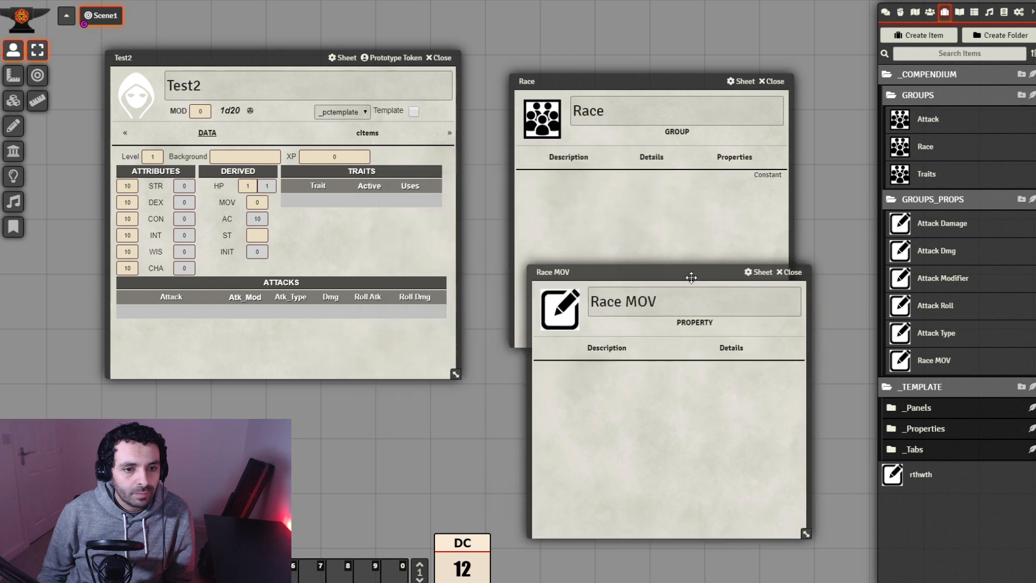
pyautogui.click(731, 347)
pyautogui.click(634, 373)
pyautogui.write('ra')
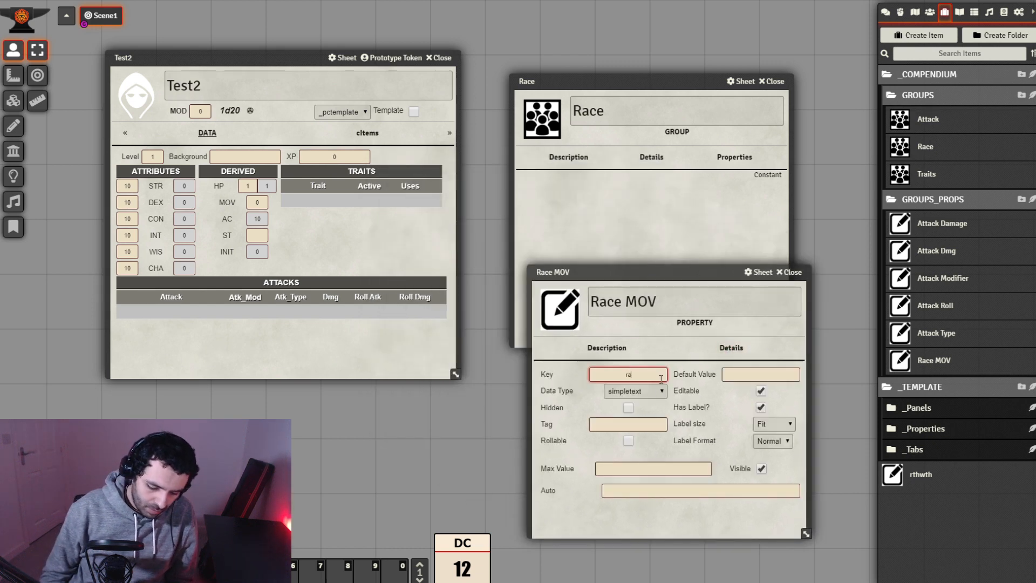
pyautogui.write('ce_mov')
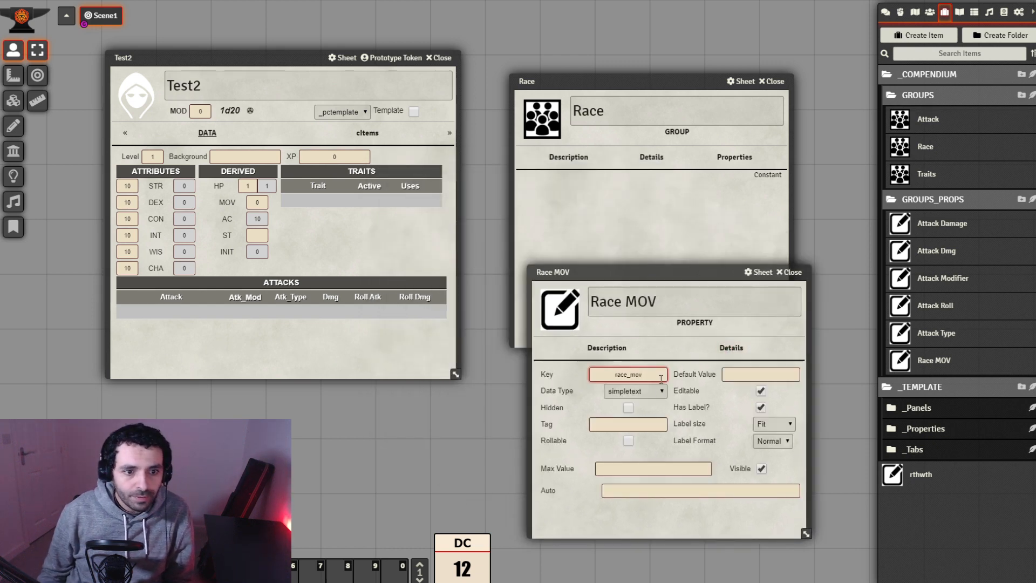
pyautogui.click(661, 510)
# Give the Race MOV property the simplenumeric data type, the tag MOV and a default value of 30.
pyautogui.click(658, 392)
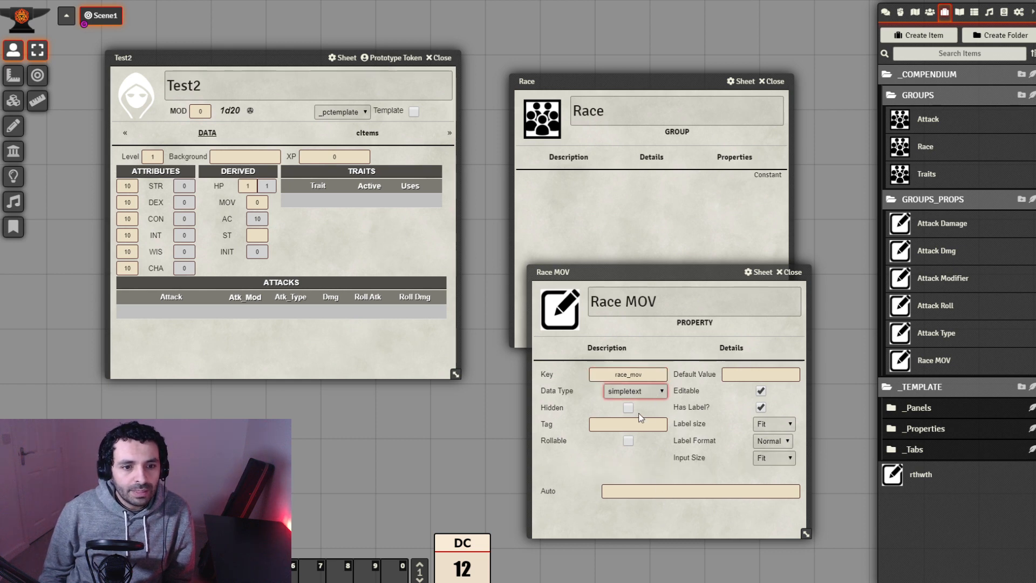
pyautogui.click(641, 422)
pyautogui.click(635, 421)
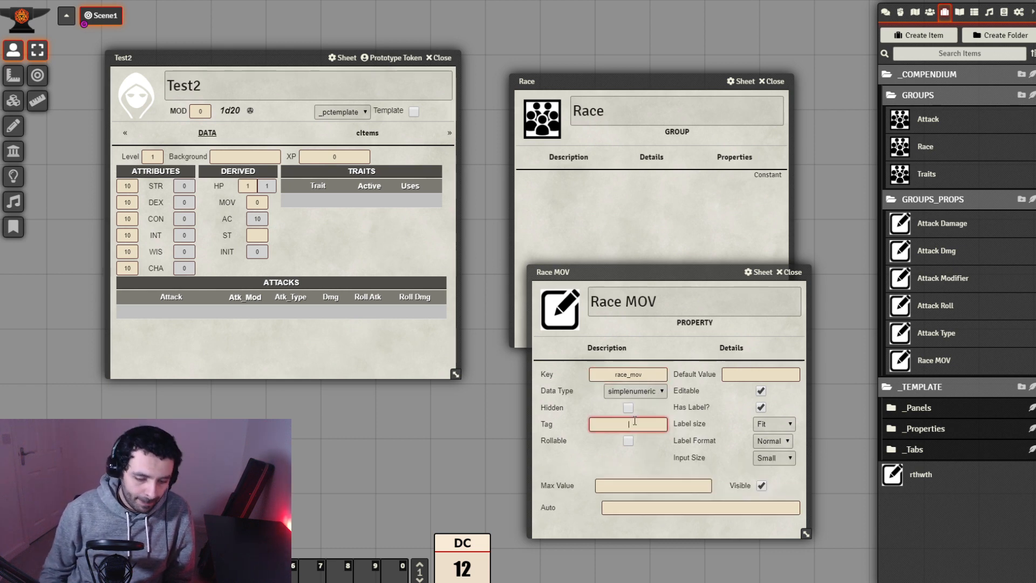
pyautogui.write('MOV')
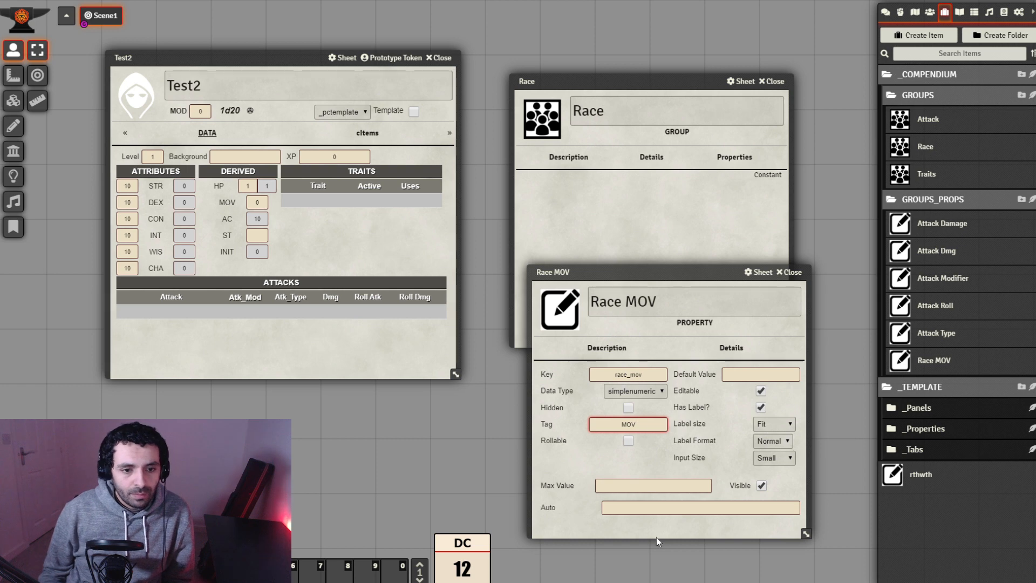
pyautogui.click(673, 538)
pyautogui.click(772, 375)
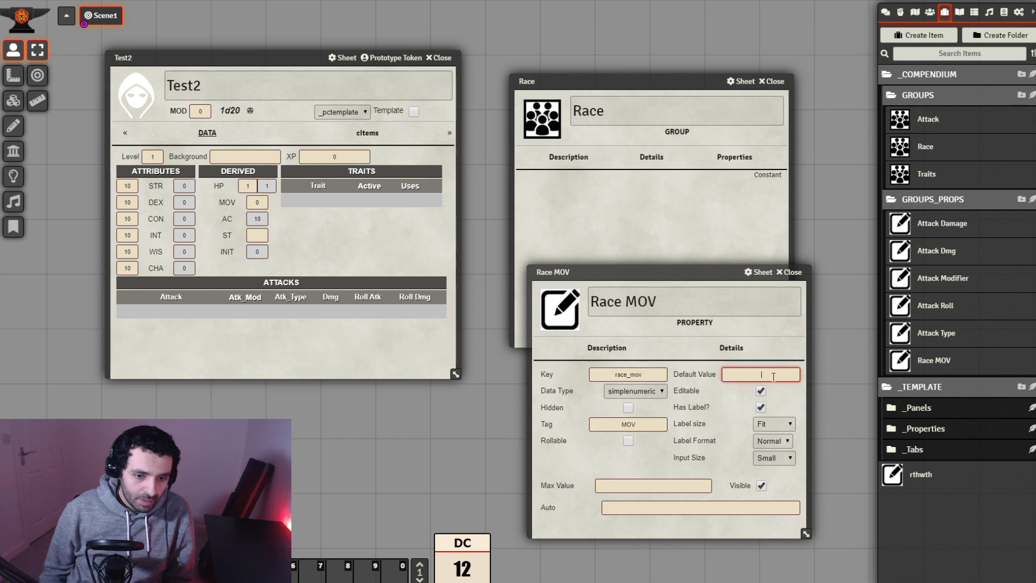
pyautogui.write('30')
pyautogui.click(671, 526)
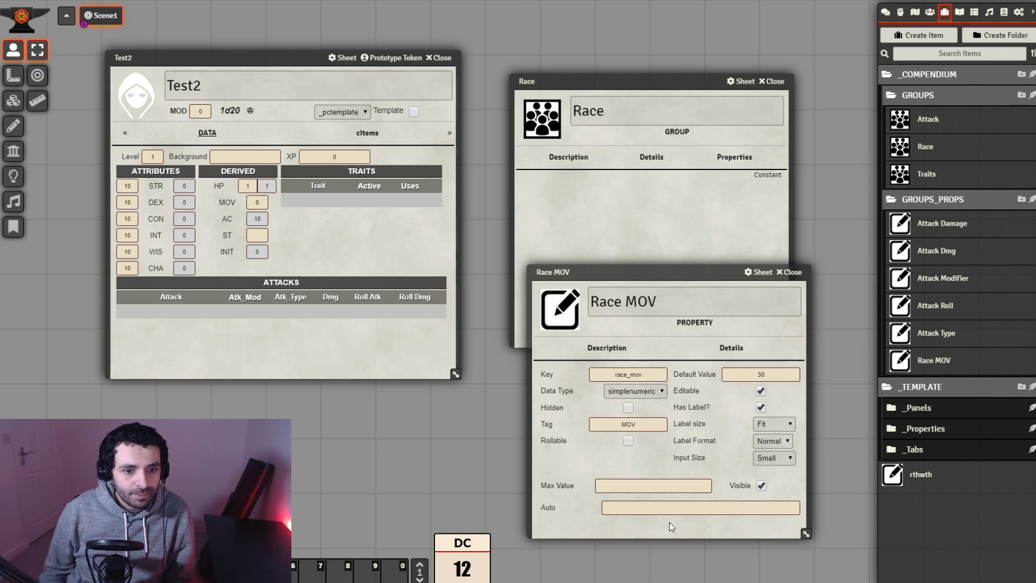
# Add the Race MOV property to the Race group's properties and close both item sheets.
pyautogui.click(792, 272)
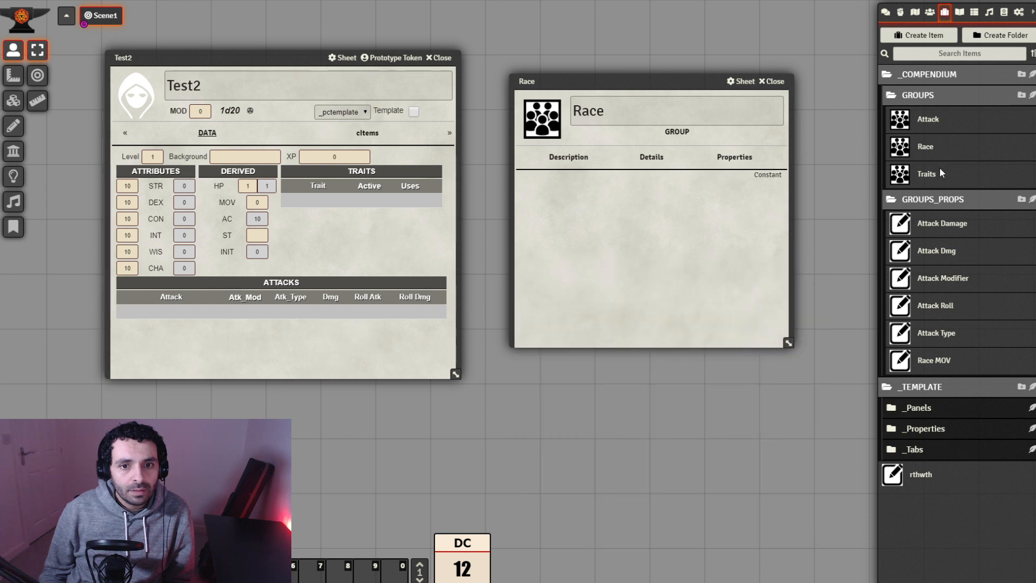
pyautogui.moveTo(943, 367); pyautogui.dragTo(664, 238)
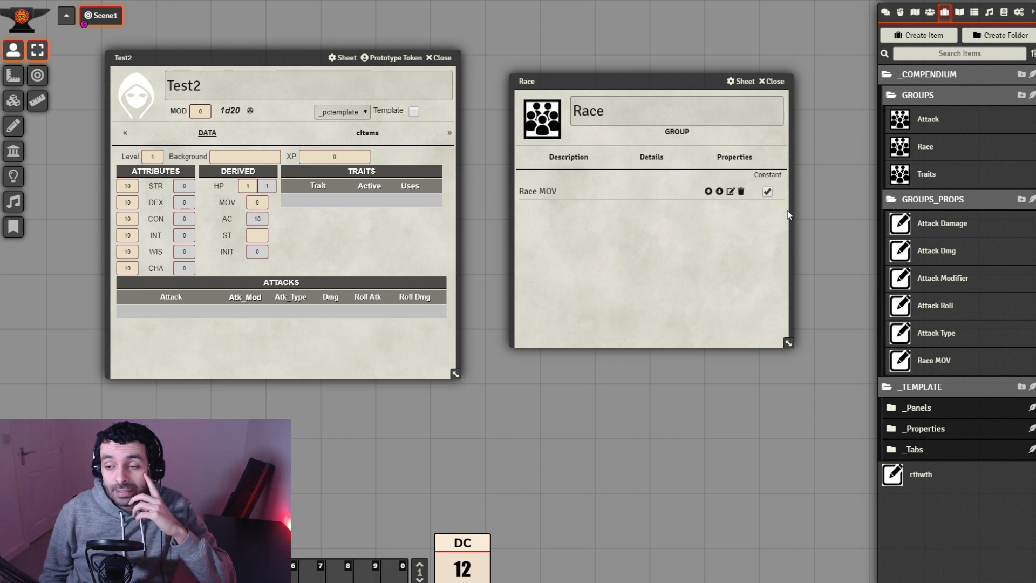
pyautogui.click(775, 82)
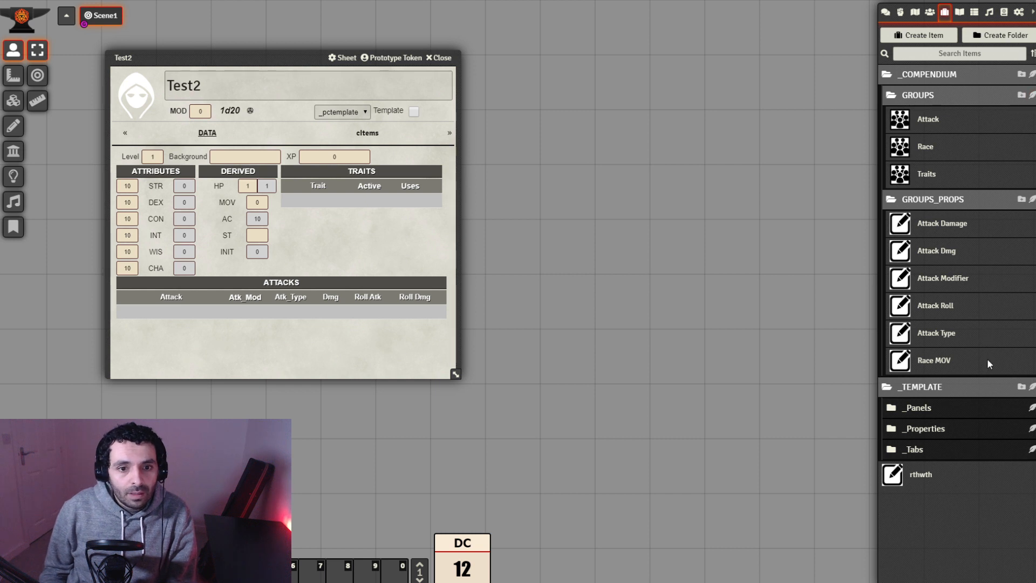
# Create a new property item named Race in the BASIC INFO folder of the template's _Properties folder.
pyautogui.click(951, 428)
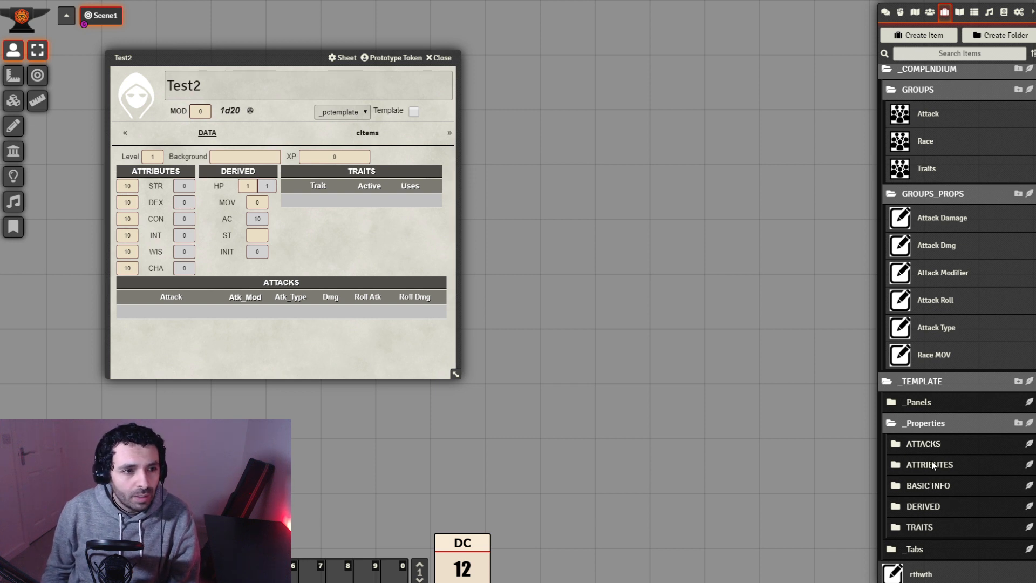
pyautogui.click(951, 486)
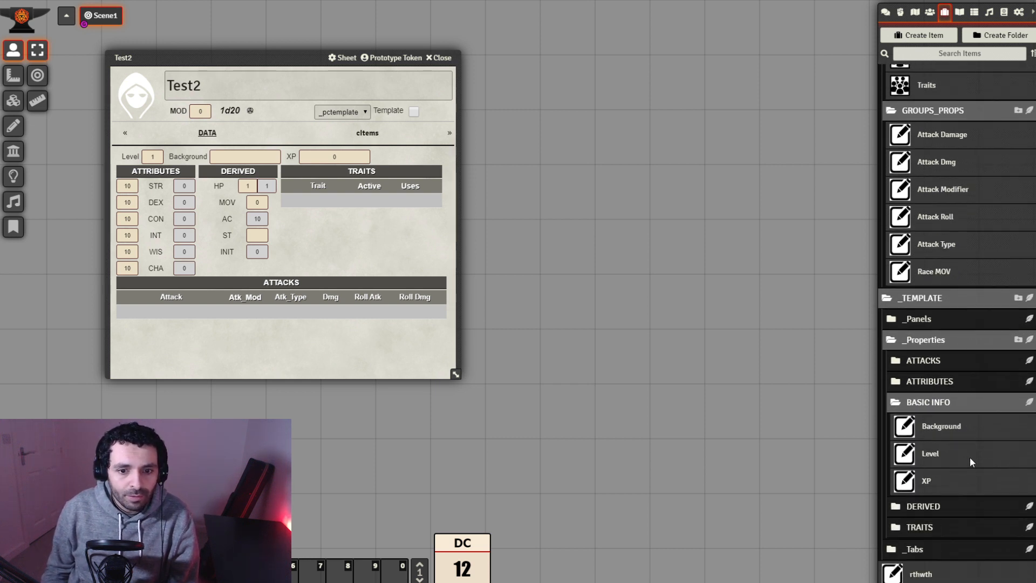
pyautogui.click(1031, 404)
pyautogui.moveTo(789, 491); pyautogui.dragTo(652, 181)
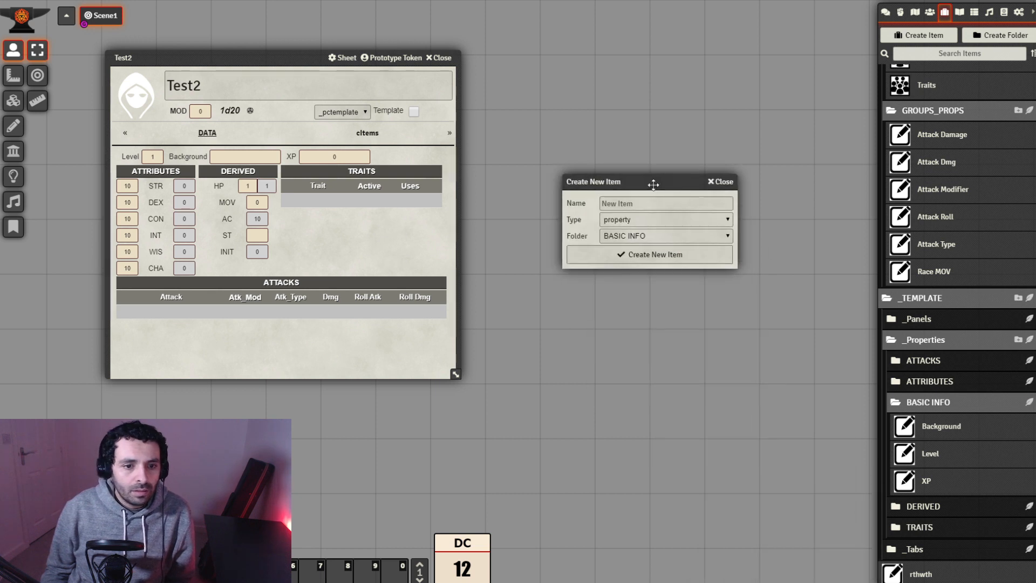
pyautogui.click(677, 204)
pyautogui.write('Race')
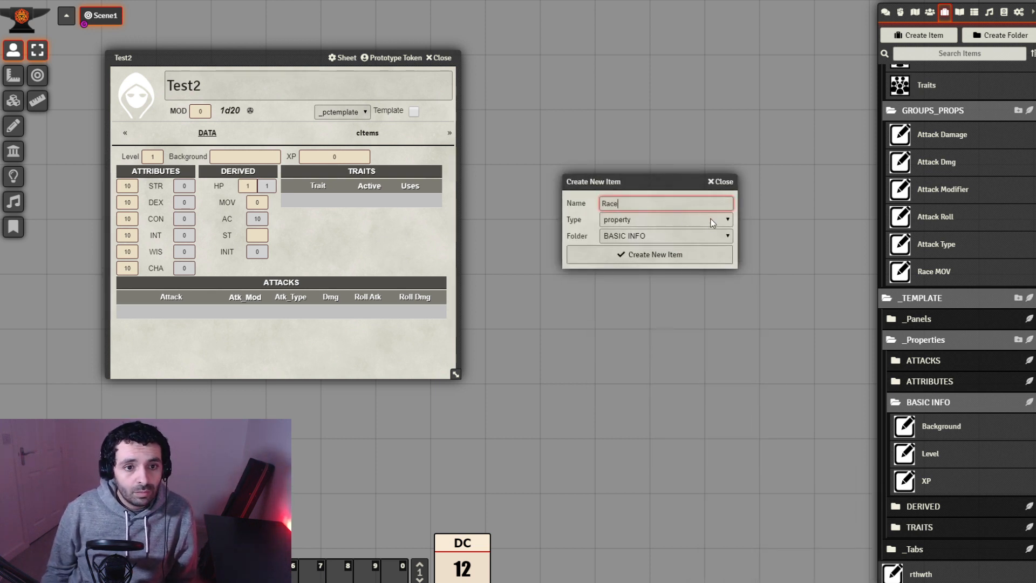
pyautogui.click(711, 255)
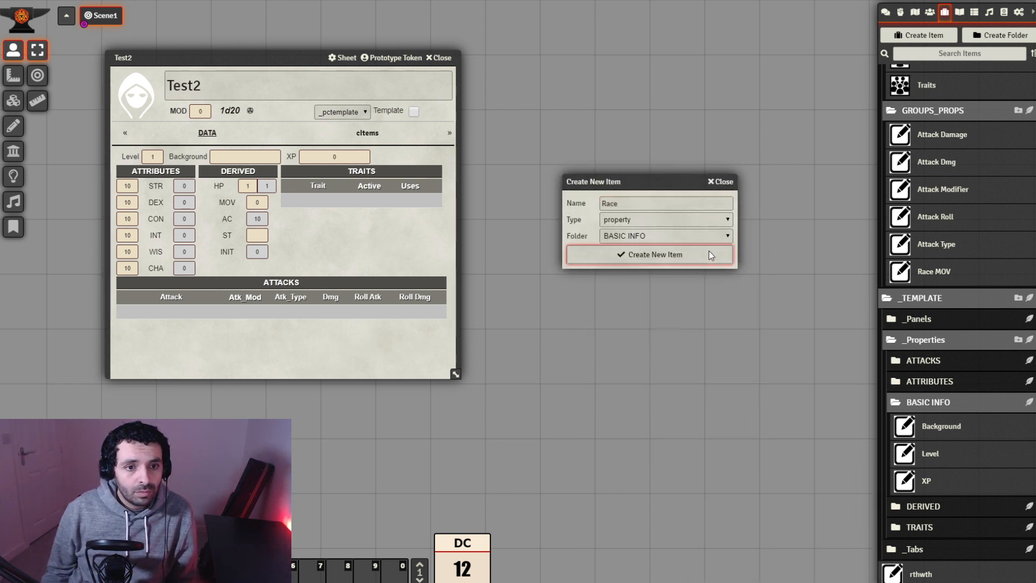
pyautogui.click(712, 255)
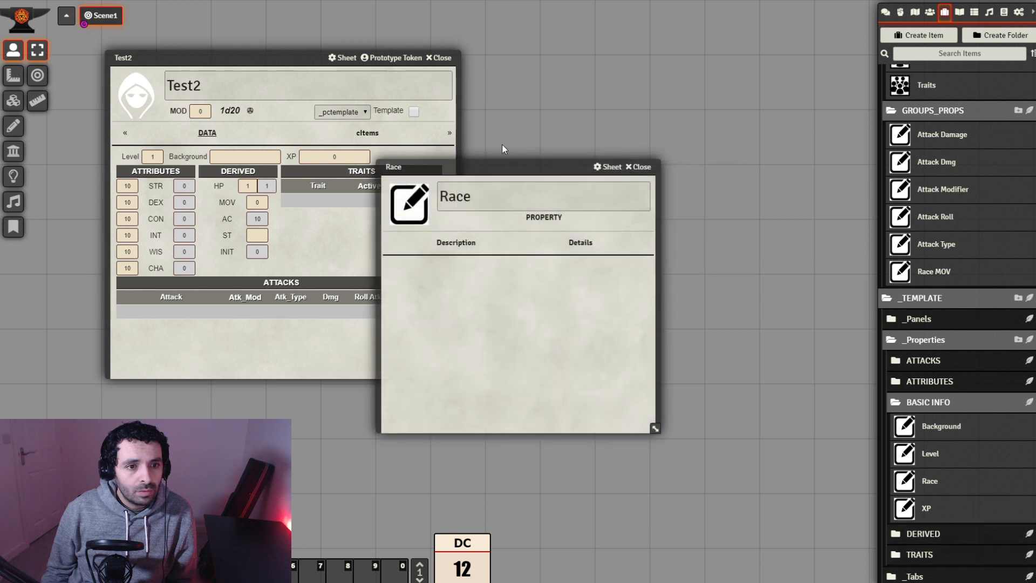
# Place the new Race property's sheet beside the Test2 sheet and show its details.
pyautogui.moveTo(468, 166); pyautogui.dragTo(603, 150)
pyautogui.click(714, 228)
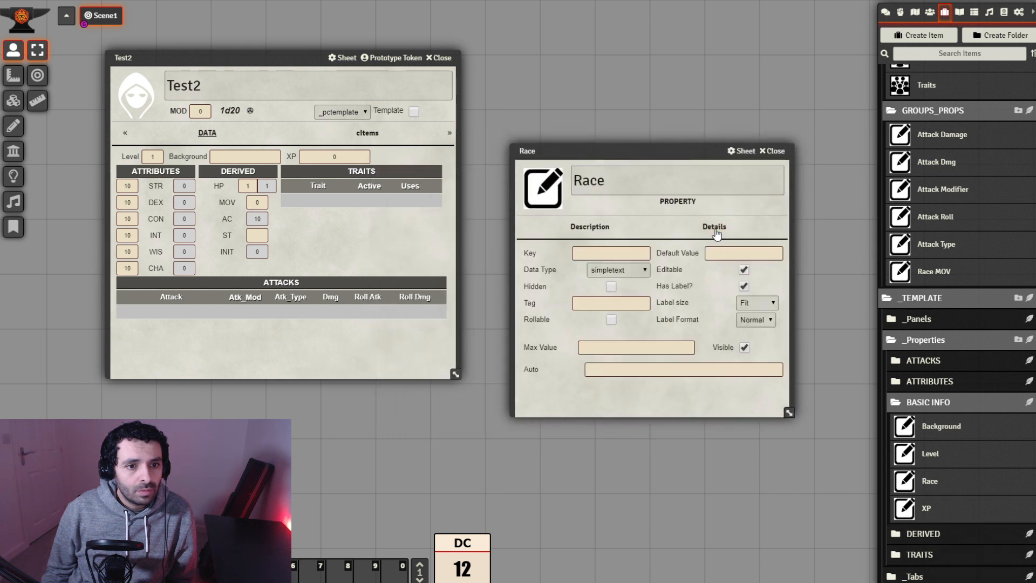
pyautogui.click(639, 249)
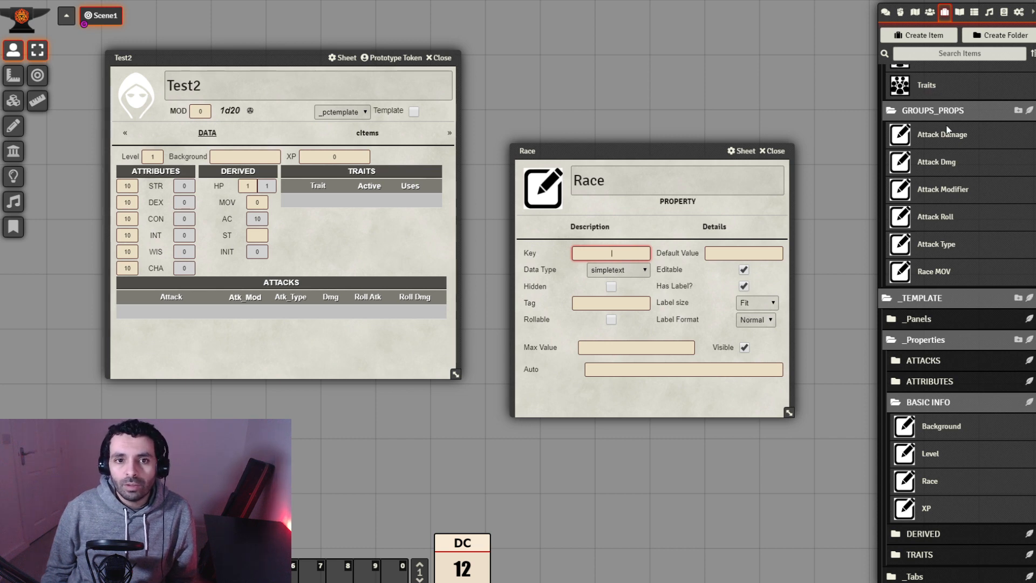
# Check the group key in the Race group's details and close the group's sheet.
pyautogui.scroll(3, 956, 148)
pyautogui.click(956, 148)
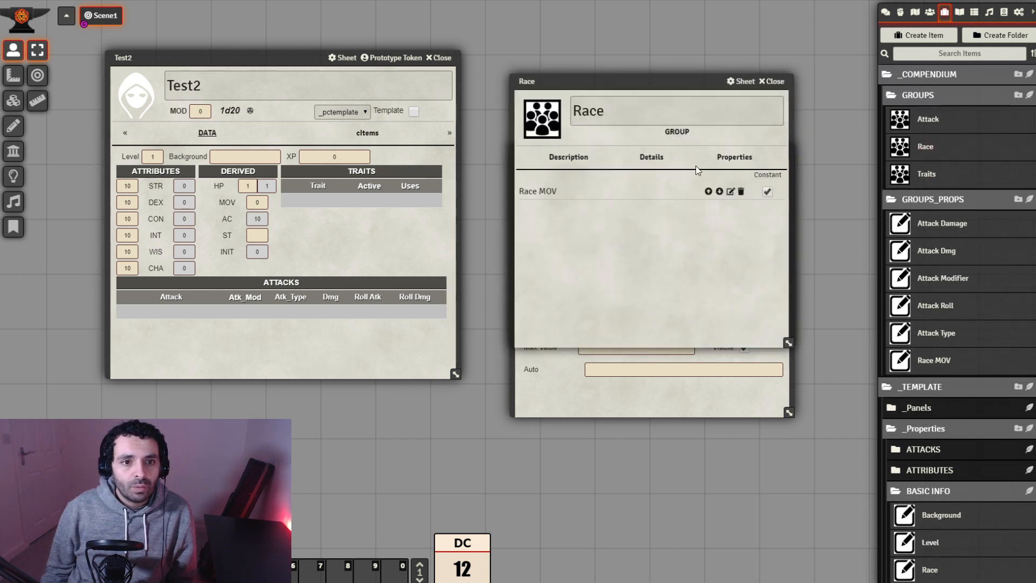
pyautogui.click(652, 157)
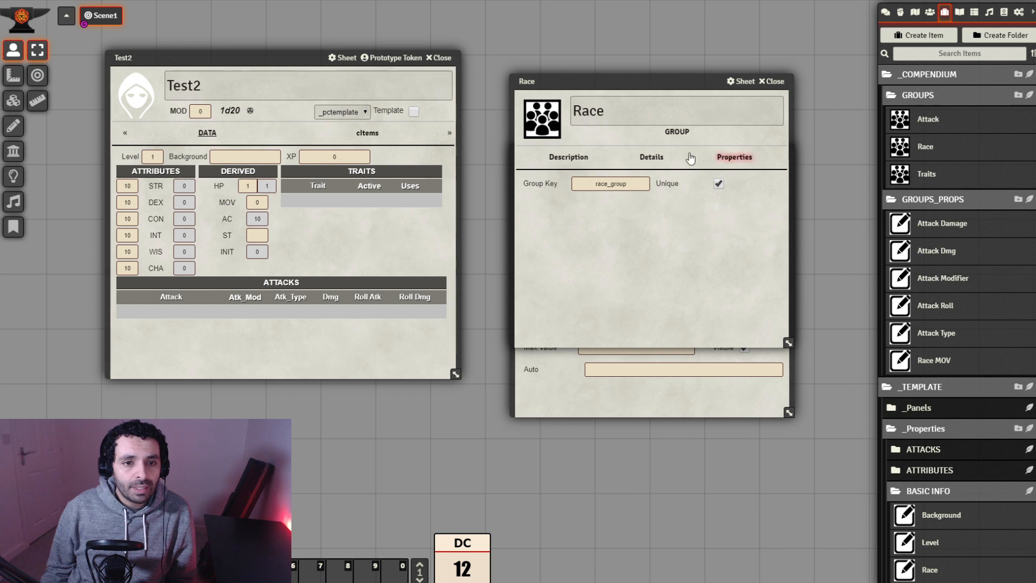
pyautogui.click(774, 81)
# Set the Race property's key to race.
pyautogui.moveTo(672, 146); pyautogui.dragTo(648, 105)
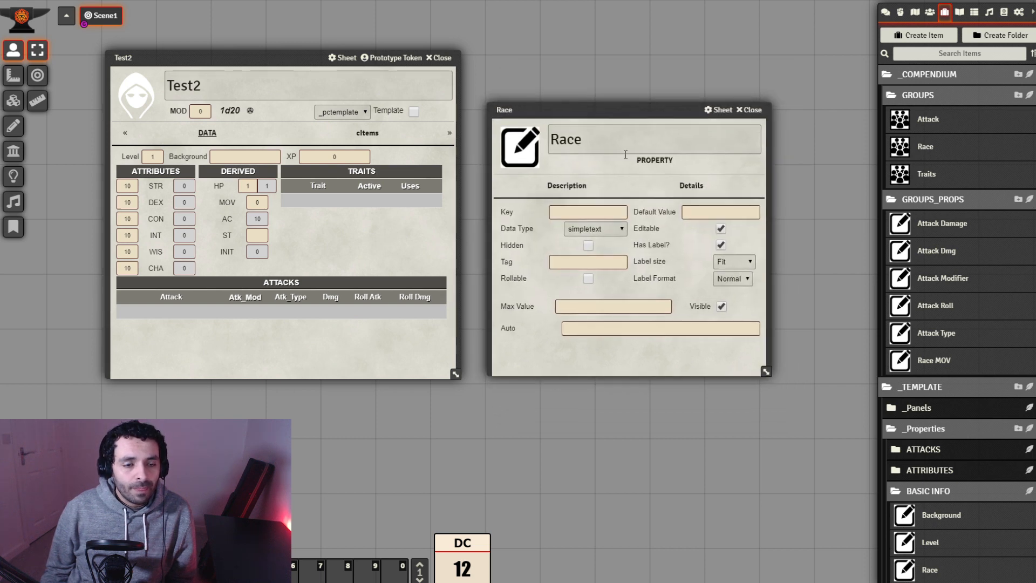
pyautogui.click(605, 212)
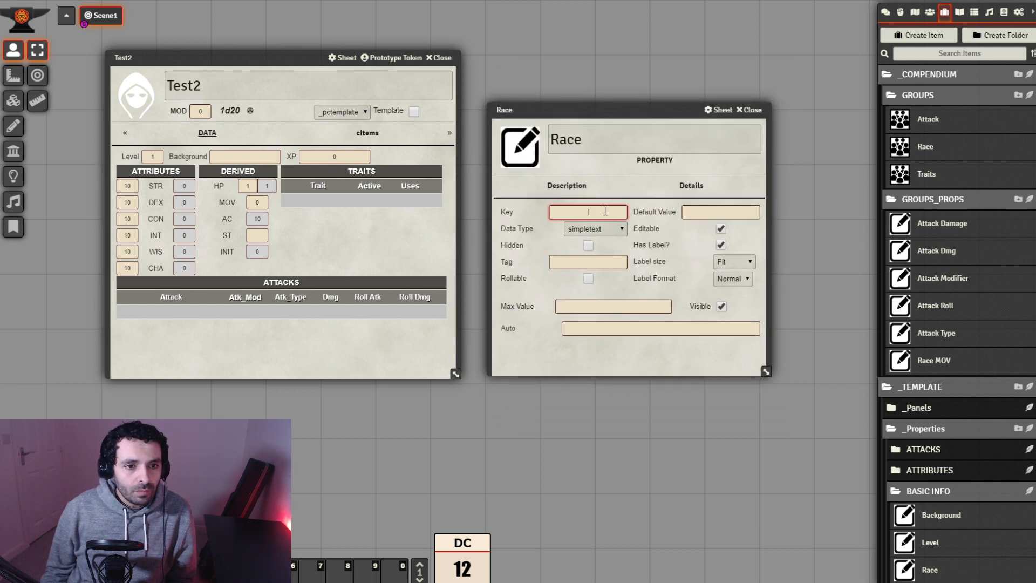
pyautogui.write('race')
# Give the Race property the table data type and assign the Race group to it.
pyautogui.click(613, 229)
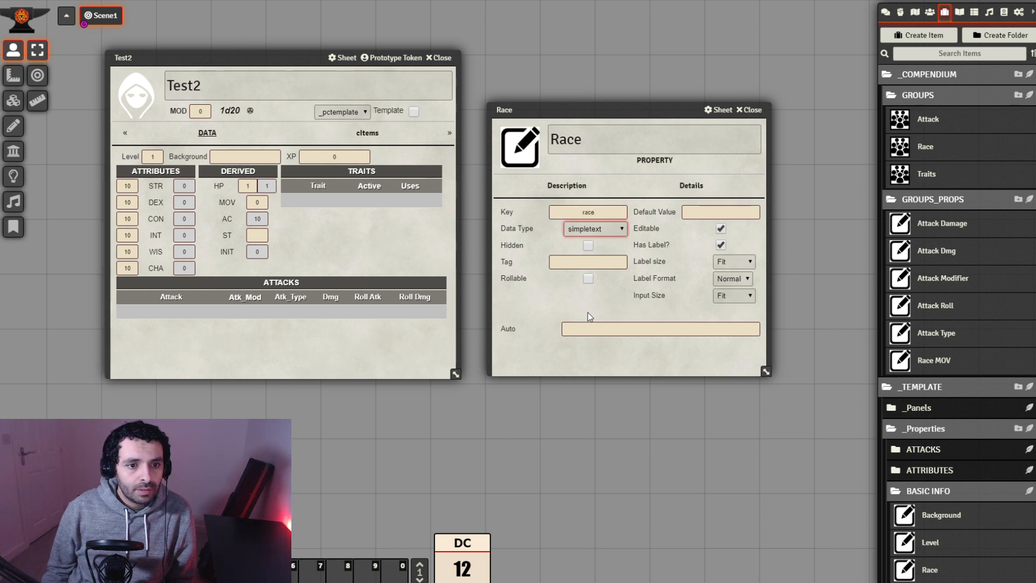
pyautogui.click(614, 238)
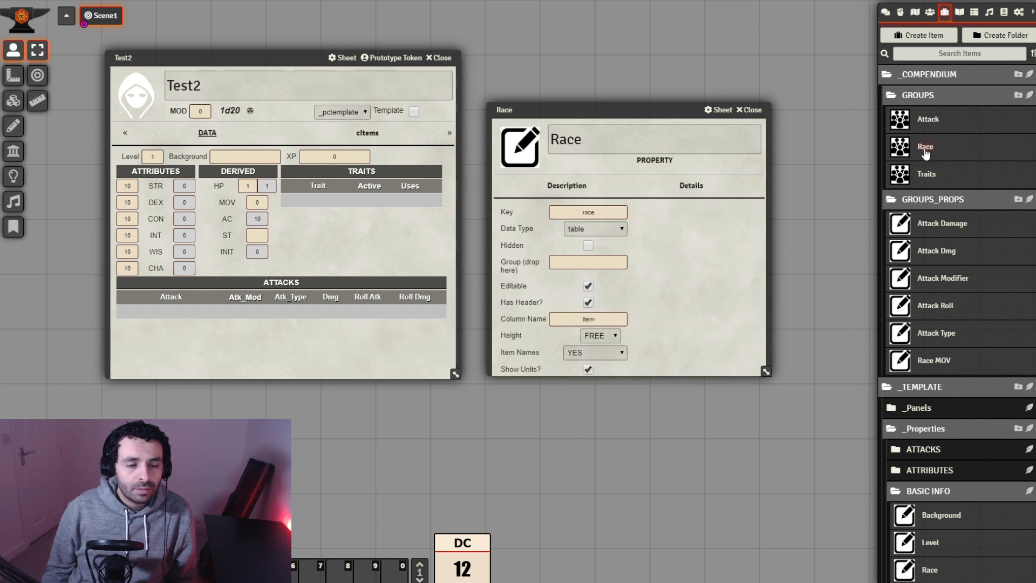
pyautogui.moveTo(926, 147); pyautogui.dragTo(583, 264)
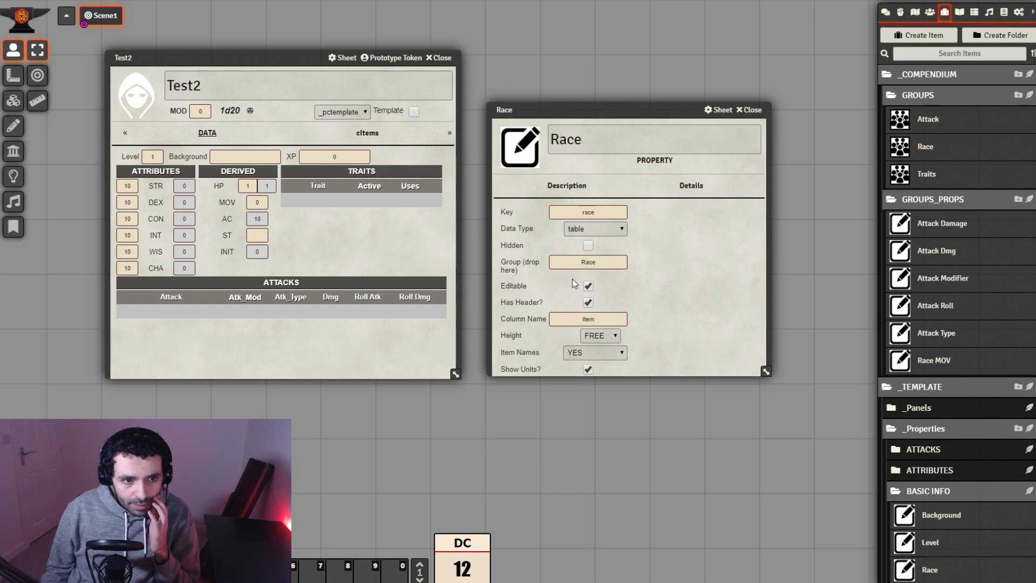
# Make the Race table non-editable and headerless, set its item names to ONLY NAMES, and close the property's sheet.
pyautogui.click(588, 287)
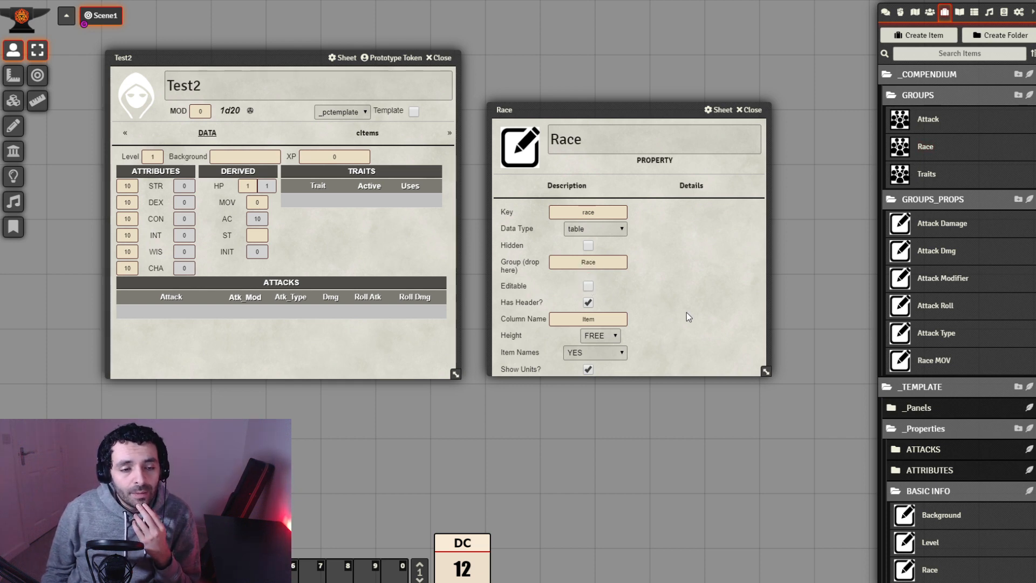
pyautogui.click(589, 303)
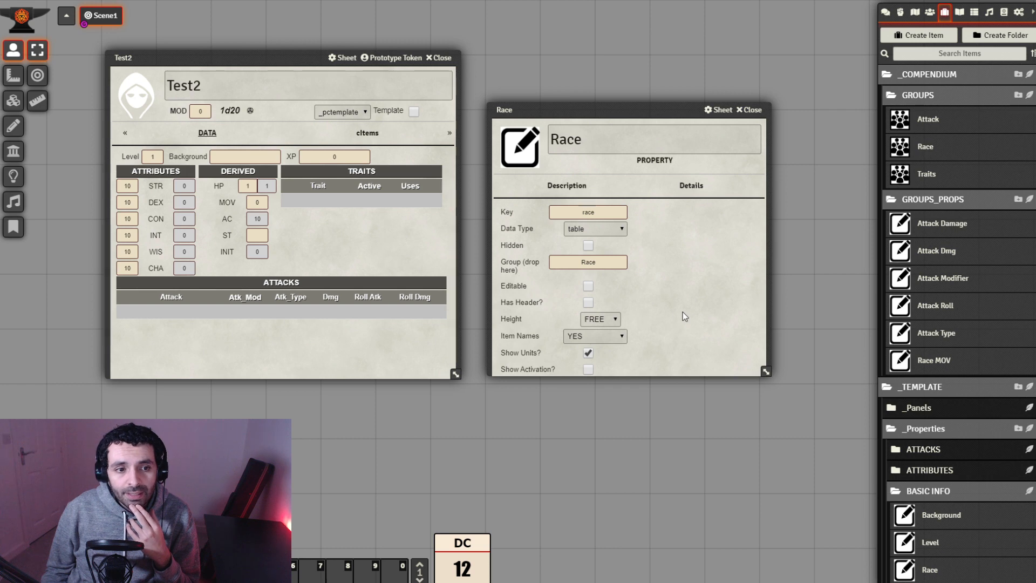
pyautogui.moveTo(766, 370); pyautogui.dragTo(768, 438)
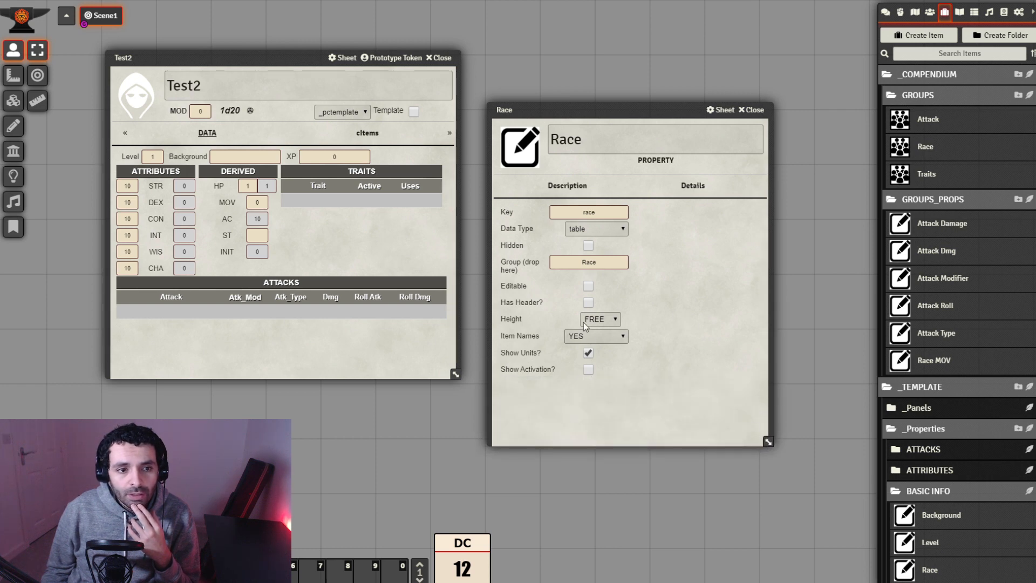
pyautogui.click(601, 335)
pyautogui.click(610, 369)
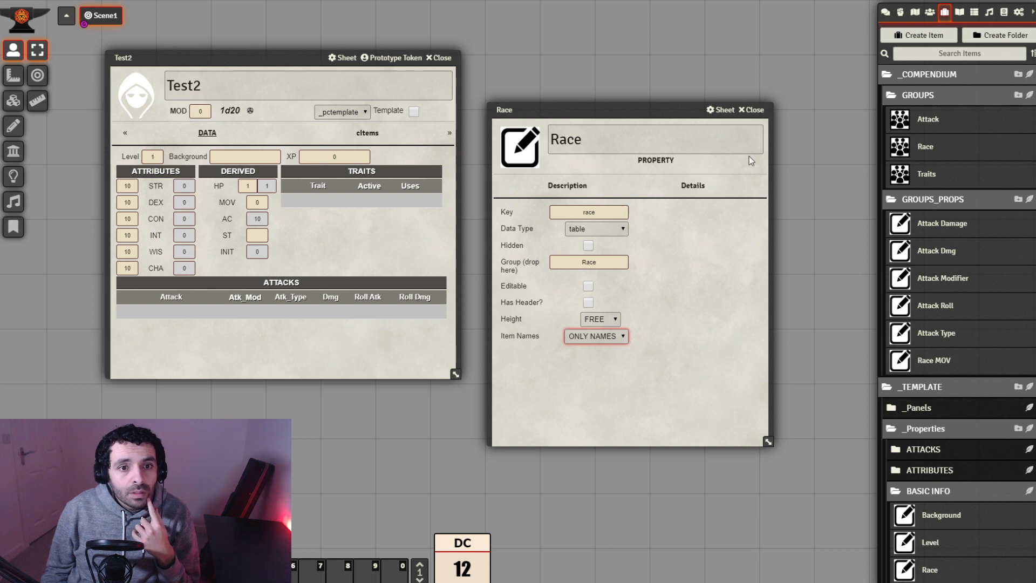
pyautogui.click(578, 188)
pyautogui.click(692, 188)
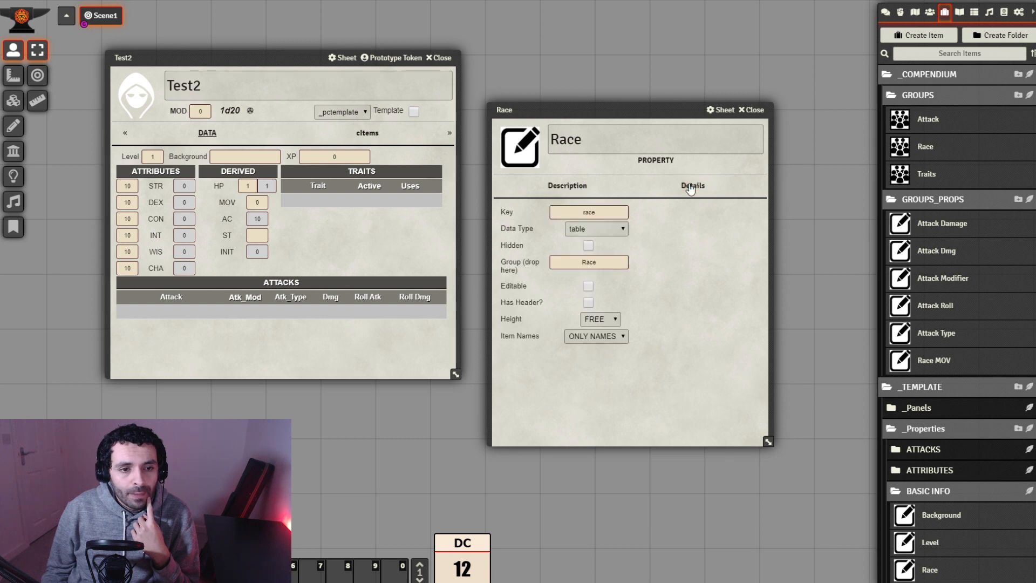
pyautogui.click(753, 110)
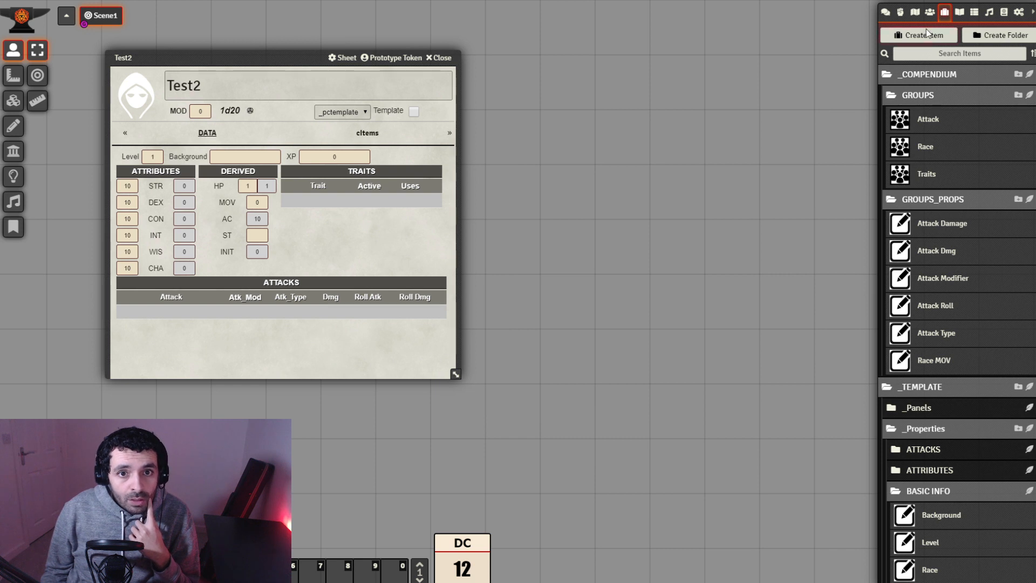
# Review the _pctemplate actor's layout, and close both the Test2 and _pctemplate sheets.
pyautogui.click(931, 12)
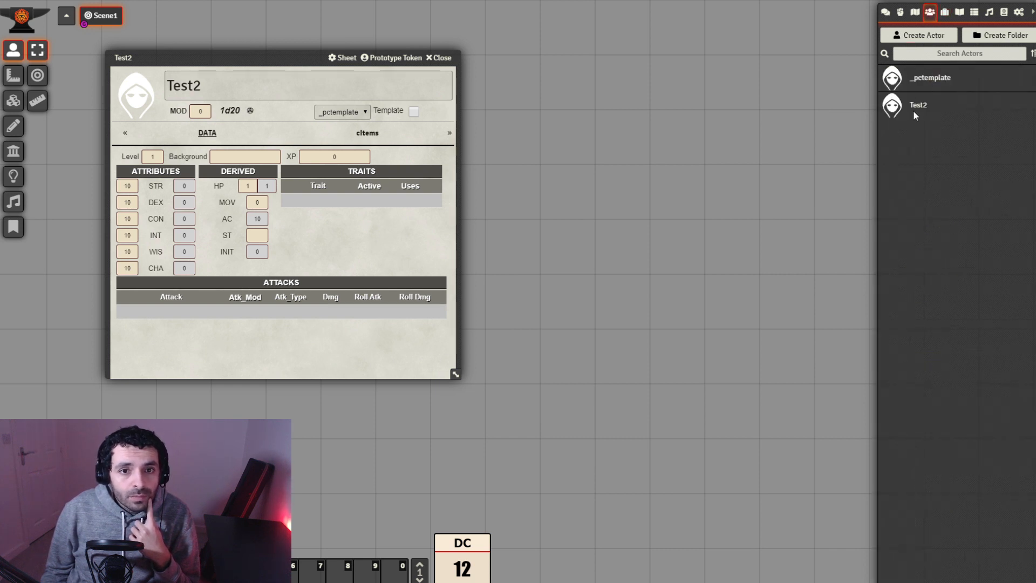
pyautogui.click(925, 81)
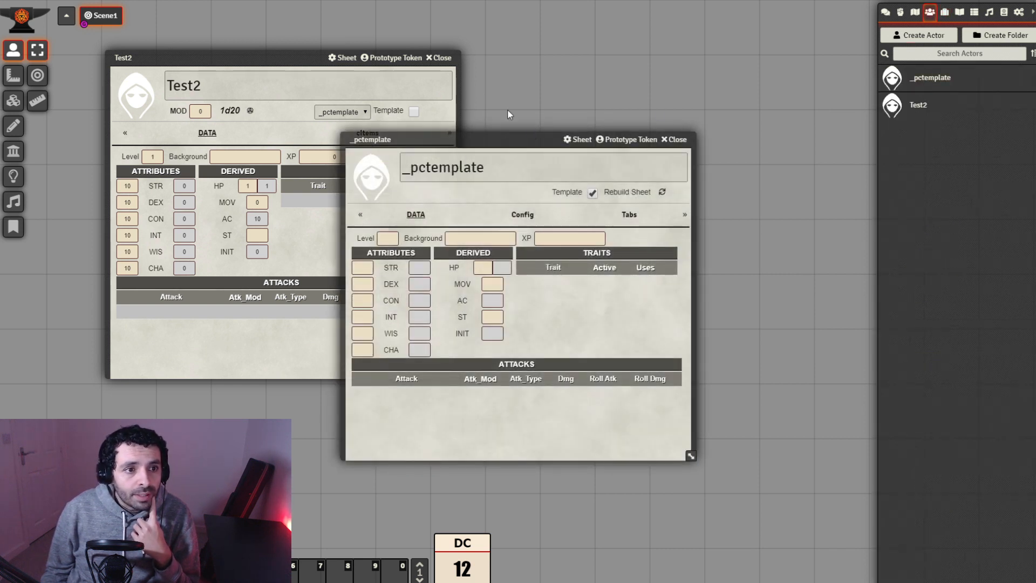
pyautogui.click(446, 60)
pyautogui.click(678, 141)
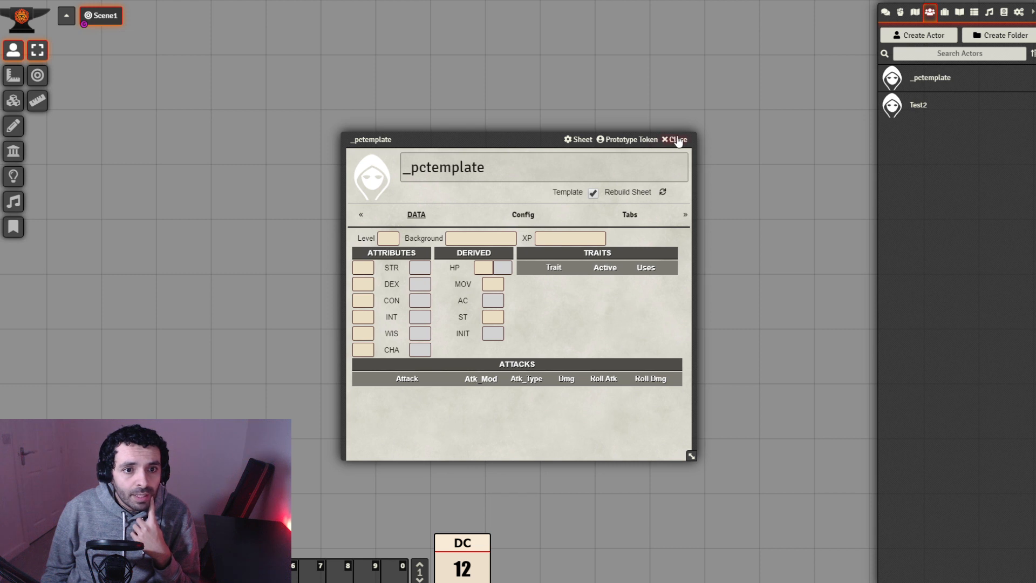
# Add the Race property to the Info Panel's properties and move it up between Level and Background.
pyautogui.click(944, 14)
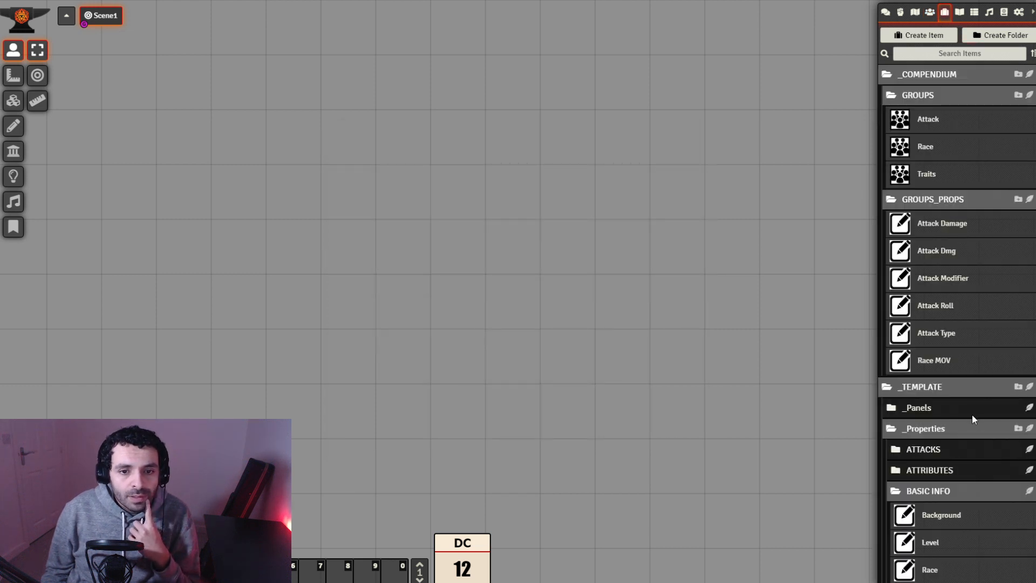
pyautogui.scroll(-2, 944, 432)
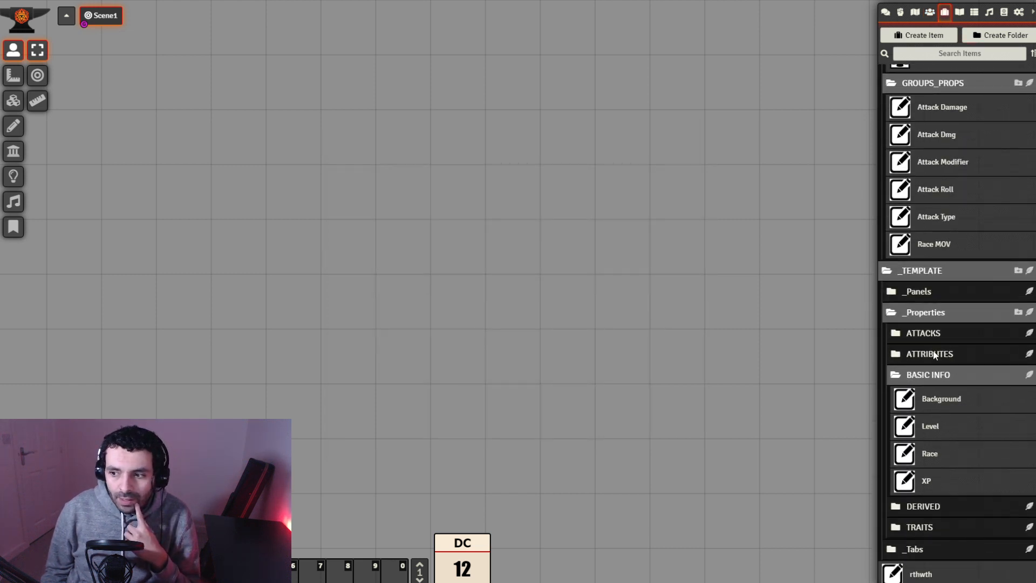
pyautogui.click(934, 286)
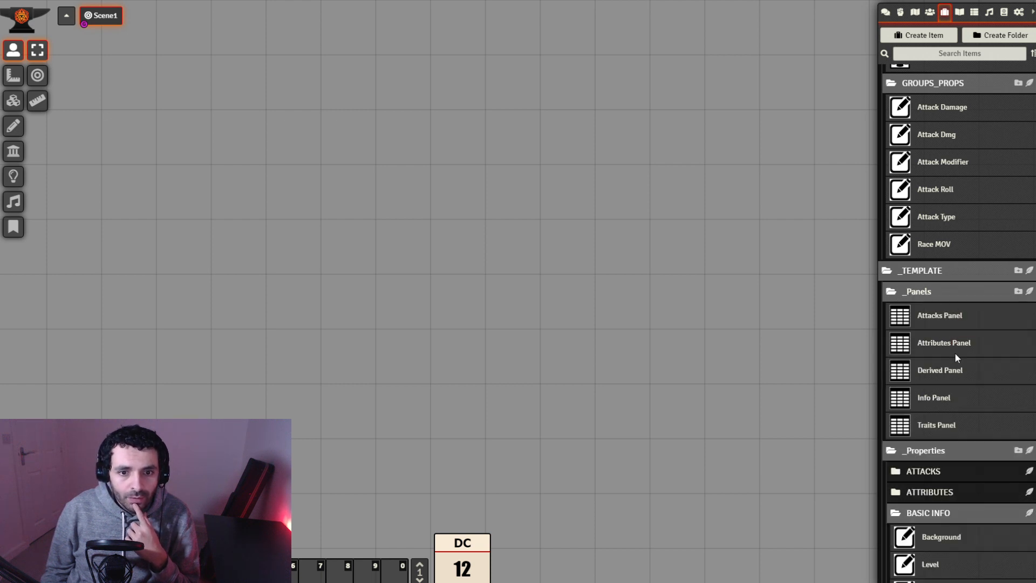
pyautogui.click(940, 399)
pyautogui.moveTo(528, 164); pyautogui.dragTo(417, 112)
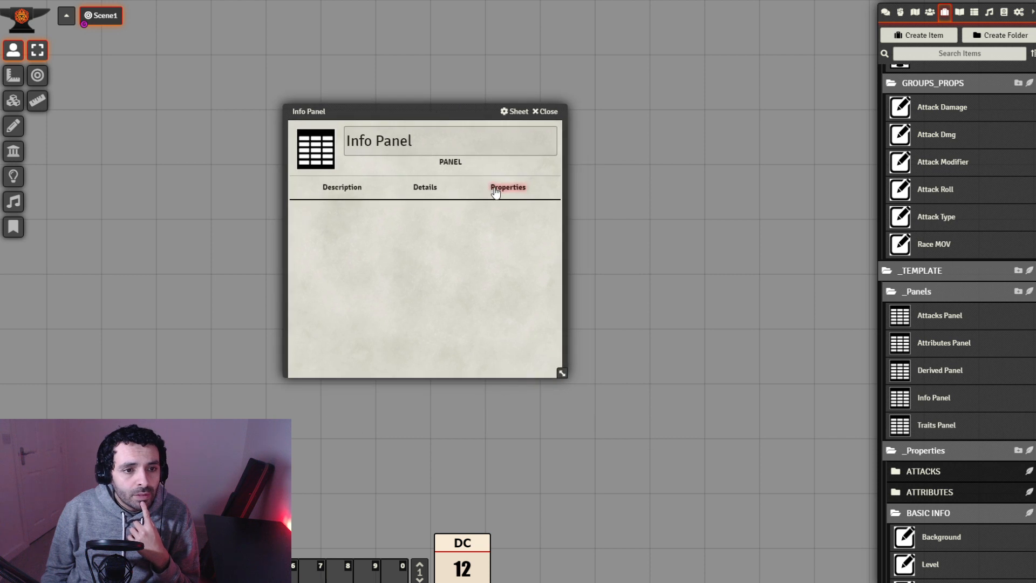
pyautogui.click(496, 190)
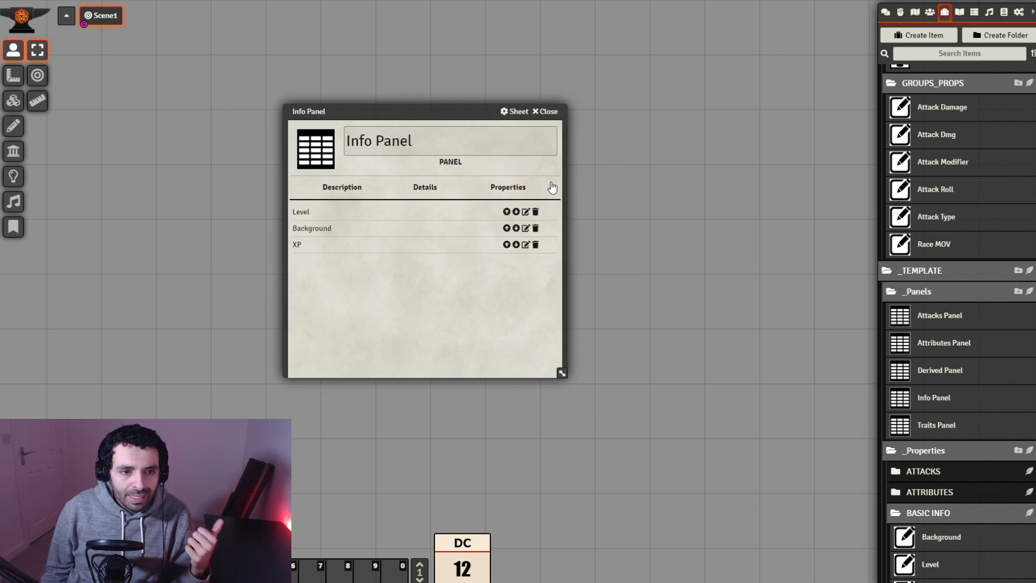
pyautogui.scroll(-3, 972, 351)
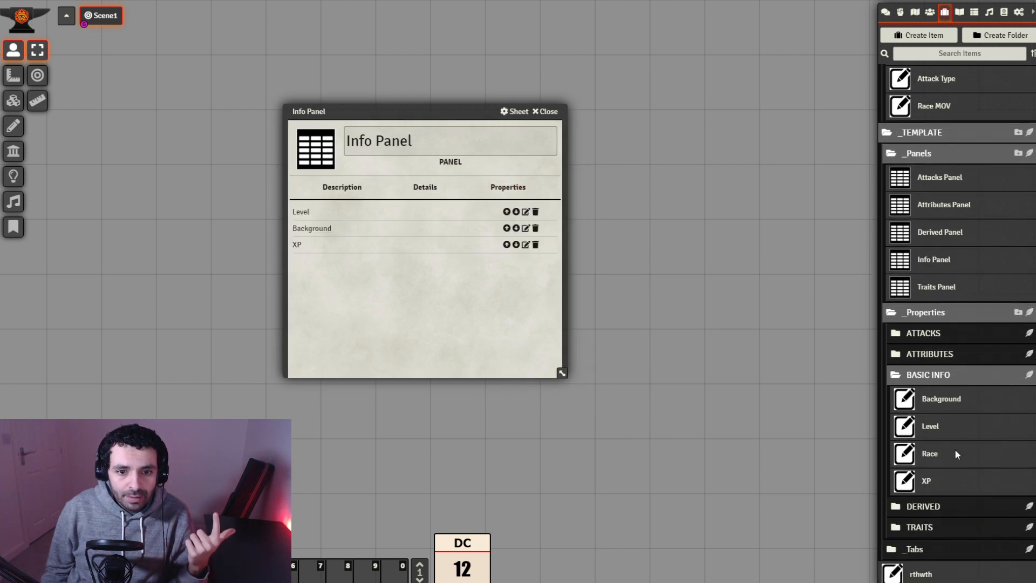
pyautogui.moveTo(956, 453); pyautogui.dragTo(363, 313)
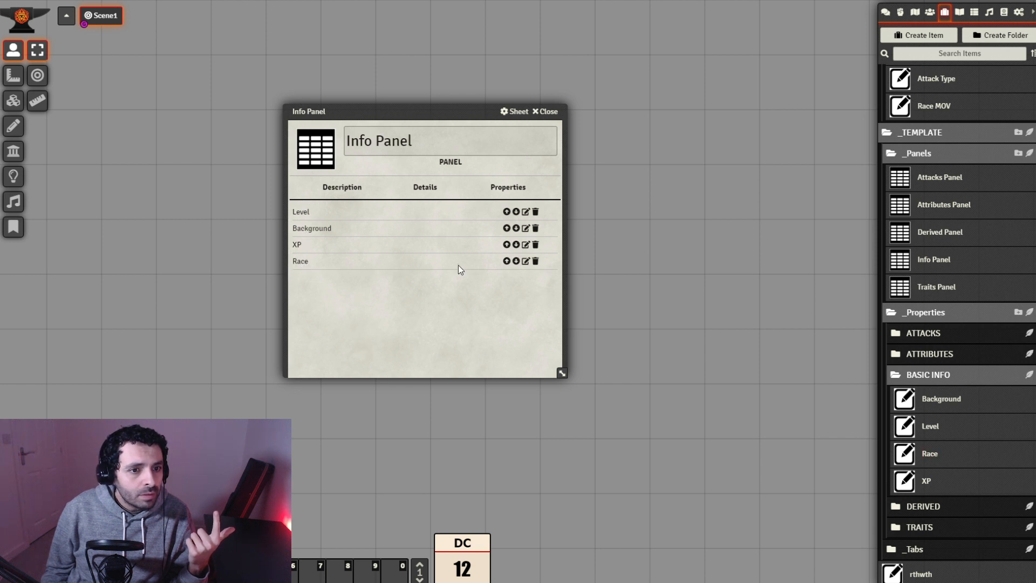
pyautogui.click(506, 262)
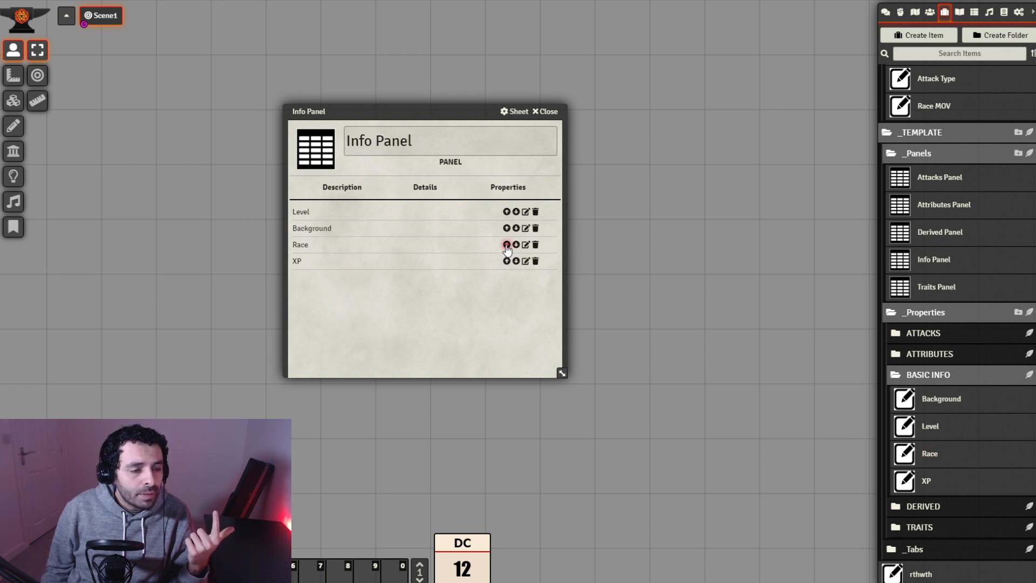
pyautogui.click(507, 244)
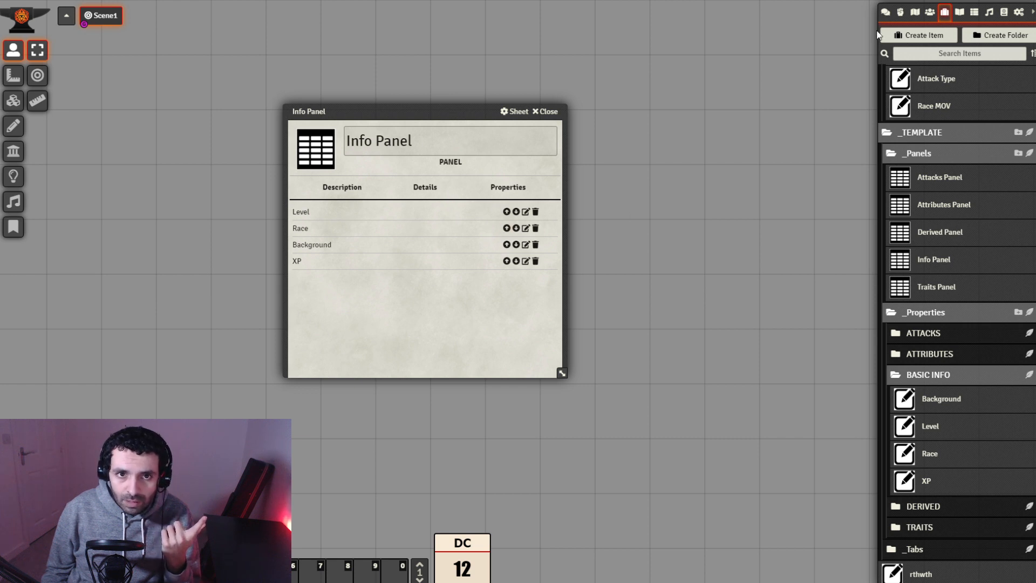
# Open the _pctemplate actor and rebuild its sheet.
pyautogui.click(930, 12)
pyautogui.click(940, 77)
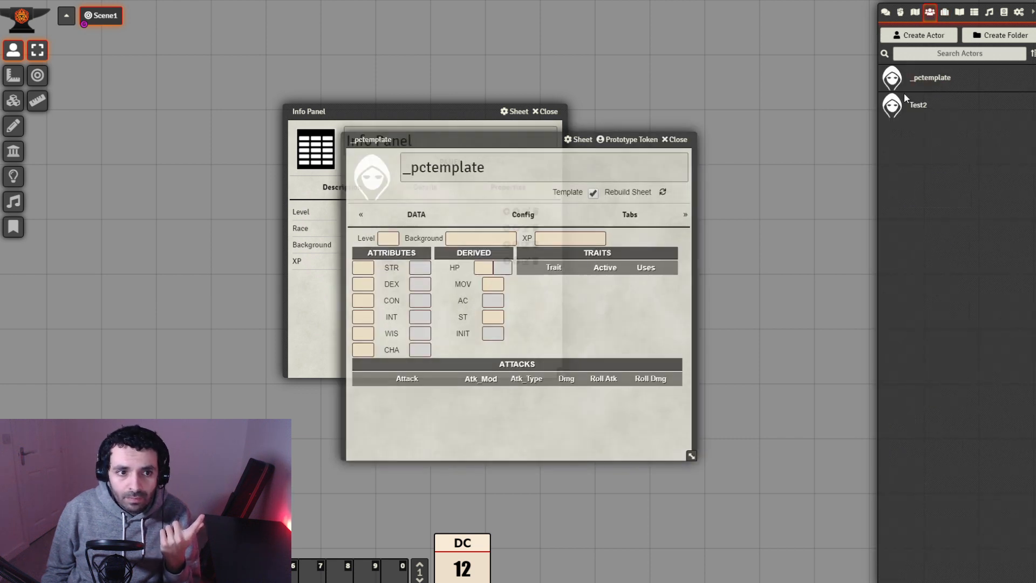
pyautogui.click(662, 192)
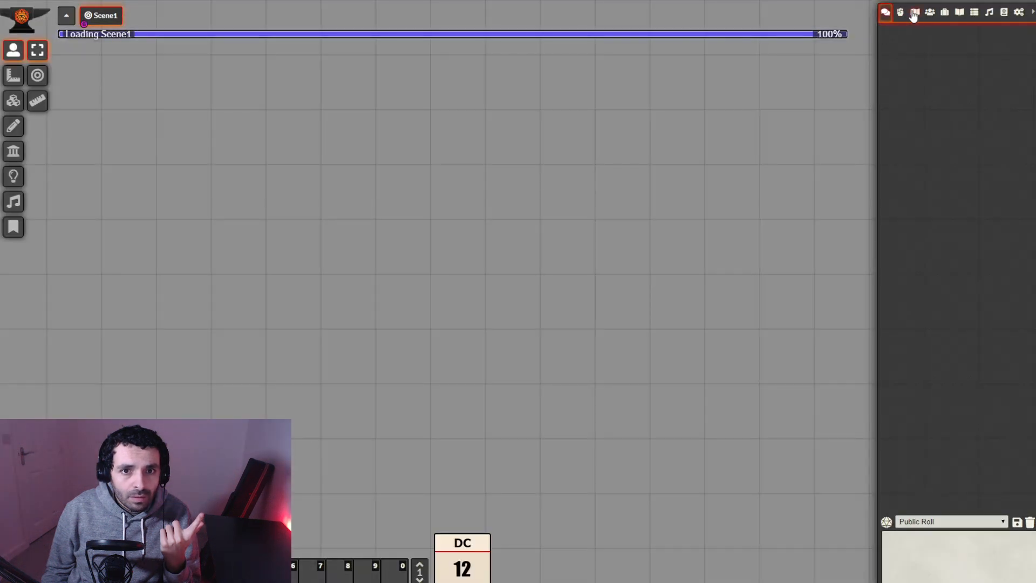
# Open the Test2 actor's sheet to check the layout of the Level, Background and XP row.
pyautogui.click(930, 12)
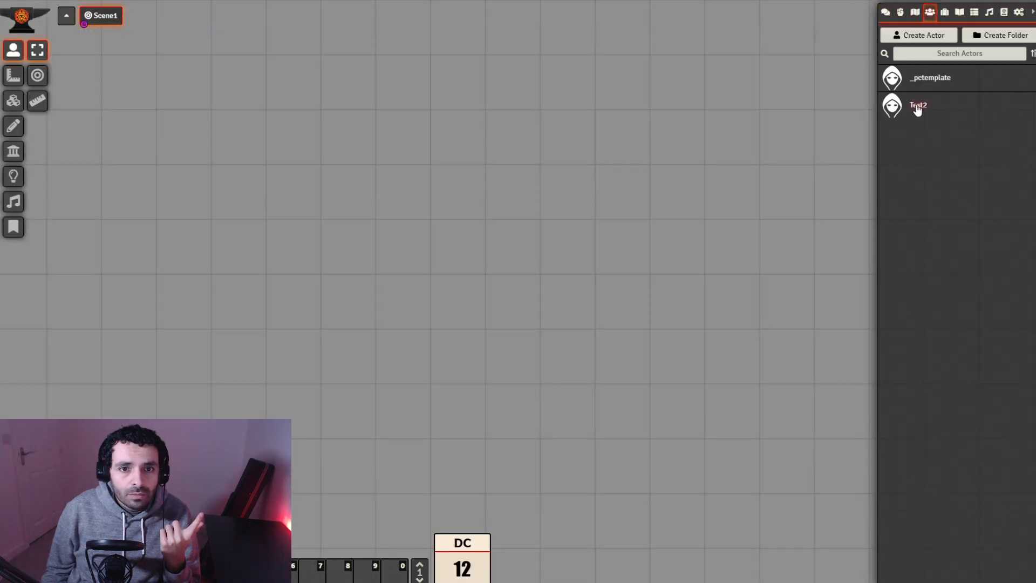
pyautogui.click(916, 107)
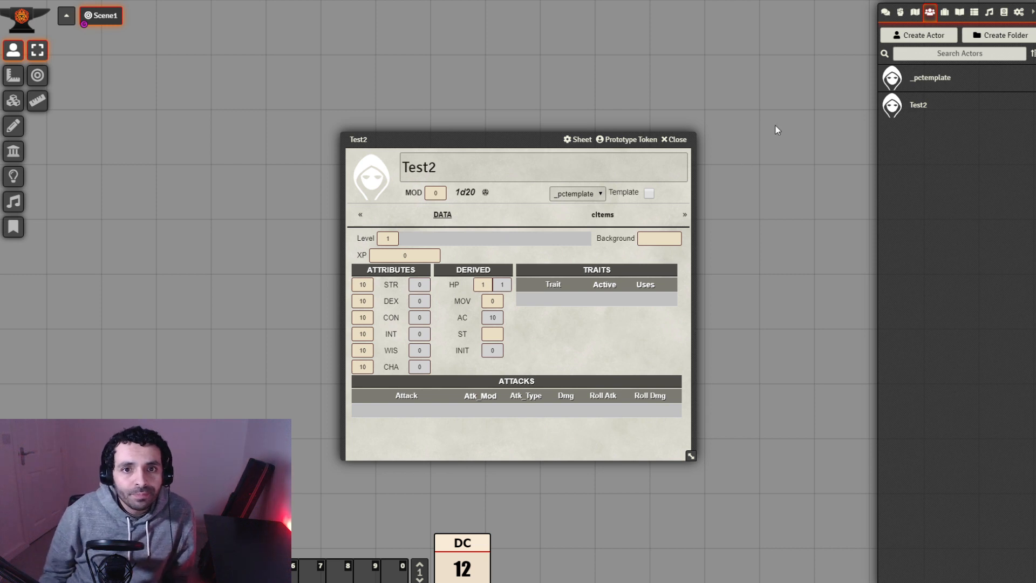
# Create a property item named Race Label in the BASIC INFO folder of the template's _Properties.
pyautogui.click(945, 12)
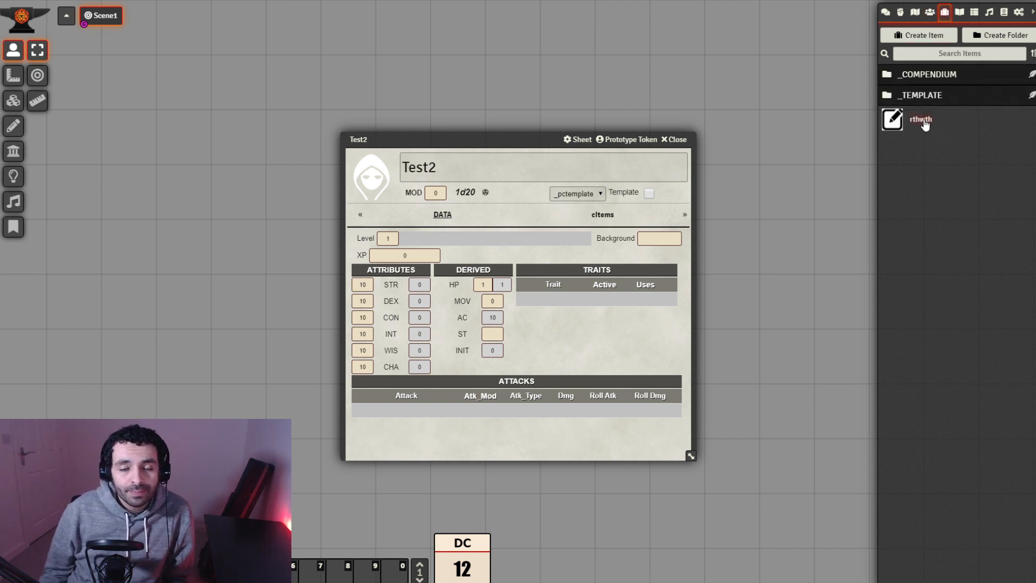
pyautogui.click(932, 96)
pyautogui.click(946, 136)
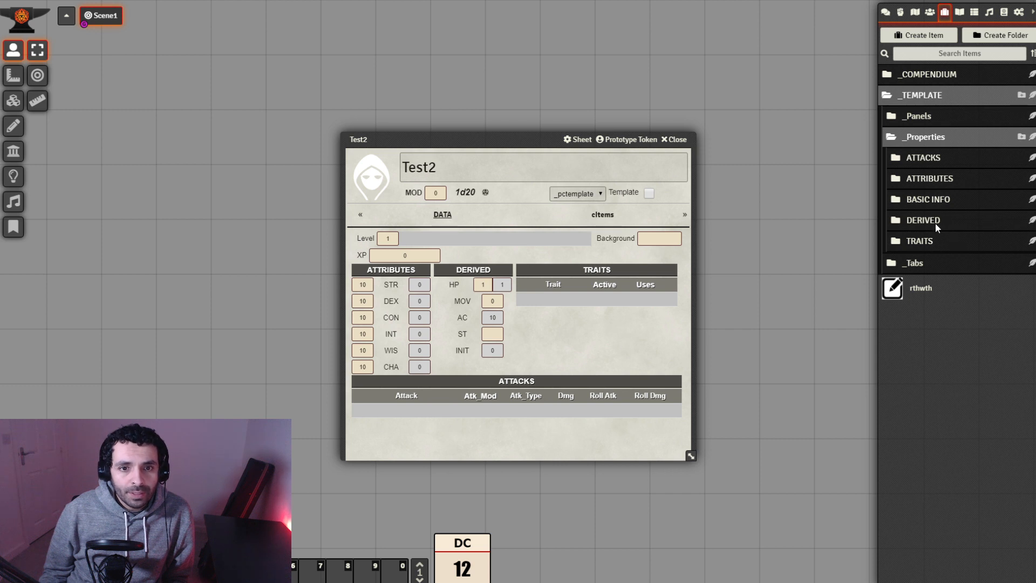
pyautogui.click(936, 200)
pyautogui.click(1032, 200)
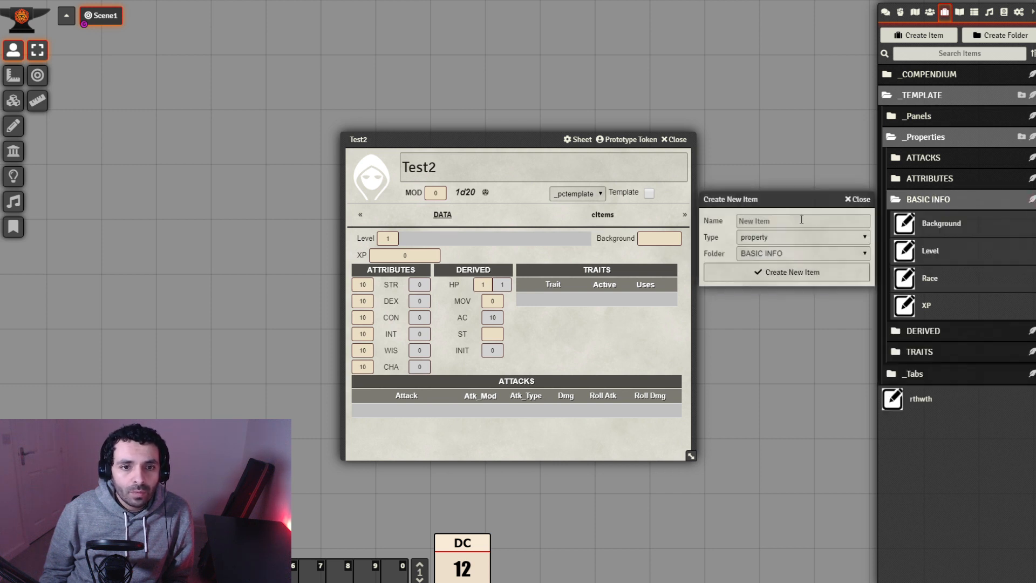
pyautogui.write('A')
pyautogui.press('BackSpace')
pyautogui.write('Rac')
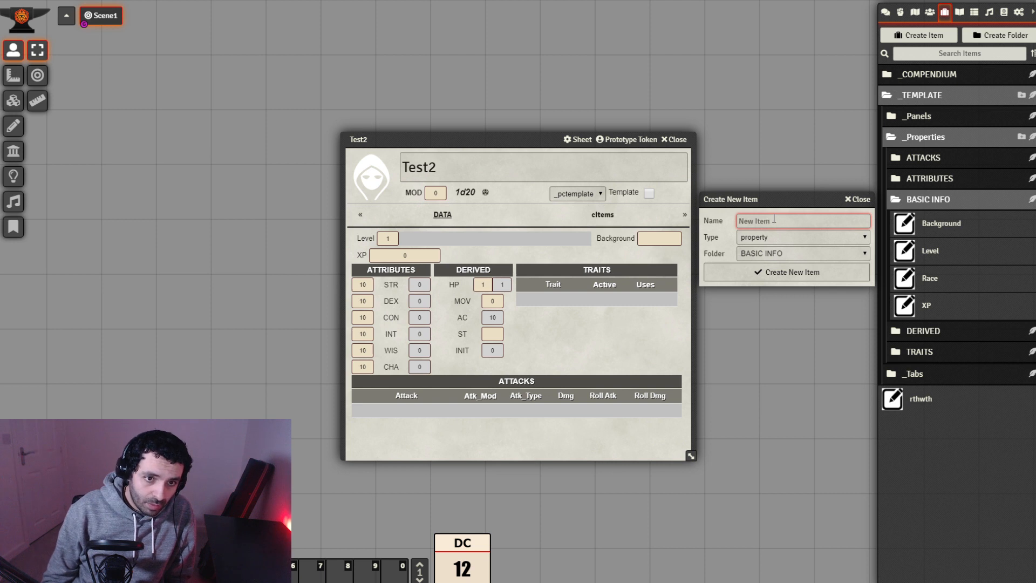
pyautogui.write('e Label')
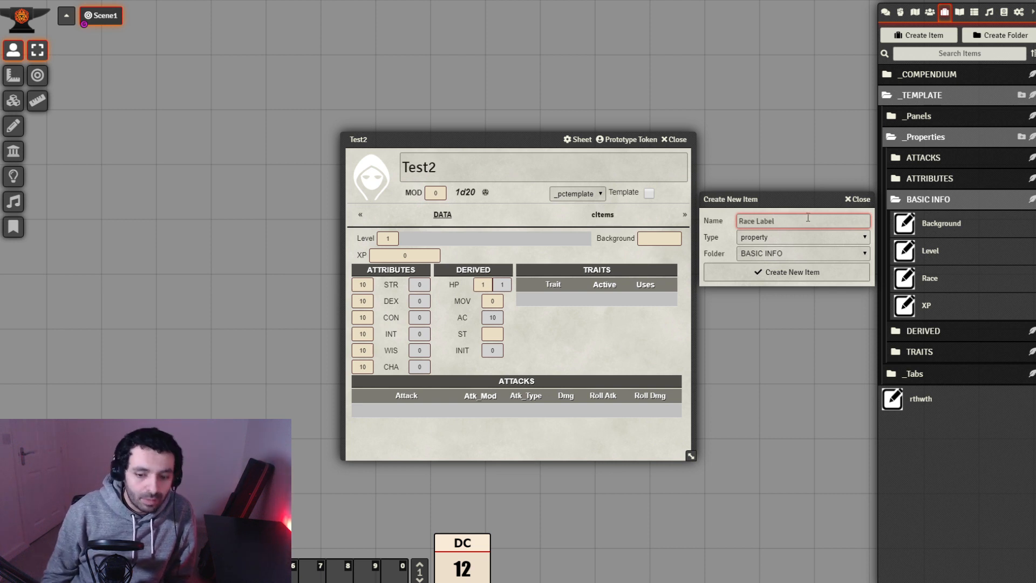
pyautogui.press('BackSpace')
pyautogui.click(821, 273)
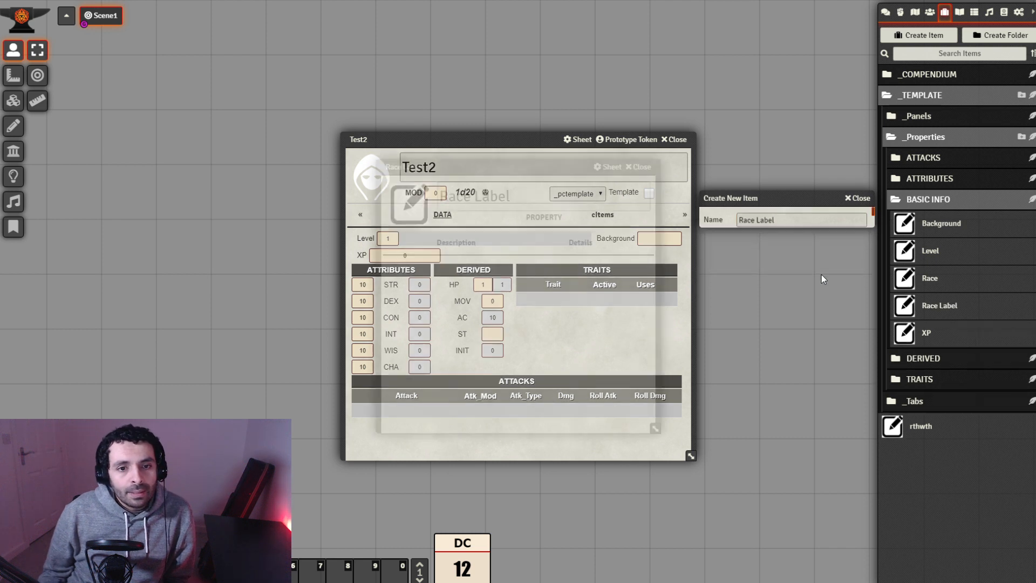
# Set Race Label's data type to label, its key to race_label and its tag to Race, and close its sheet.
pyautogui.moveTo(519, 168); pyautogui.dragTo(673, 241)
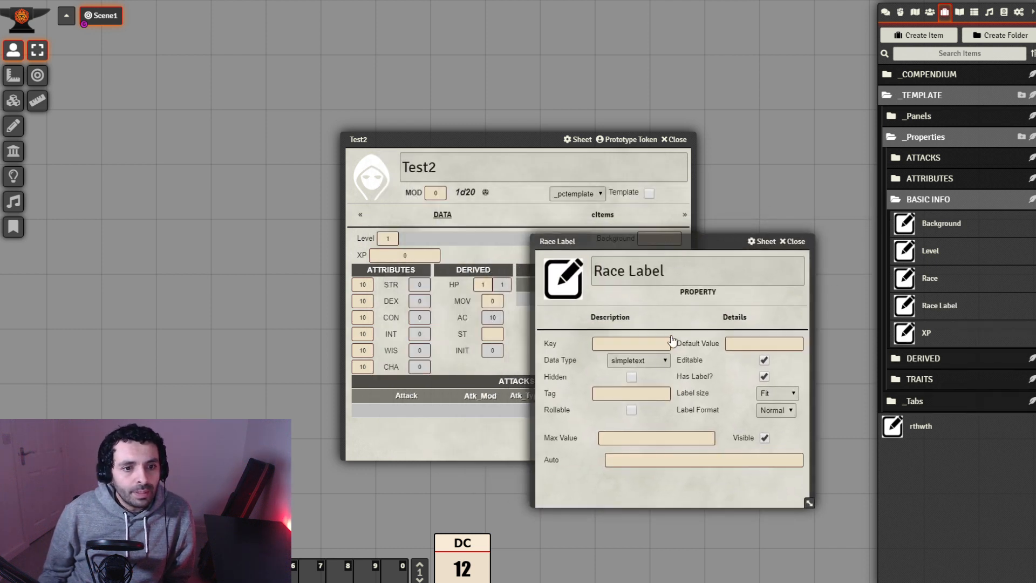
pyautogui.click(630, 407)
pyautogui.click(650, 342)
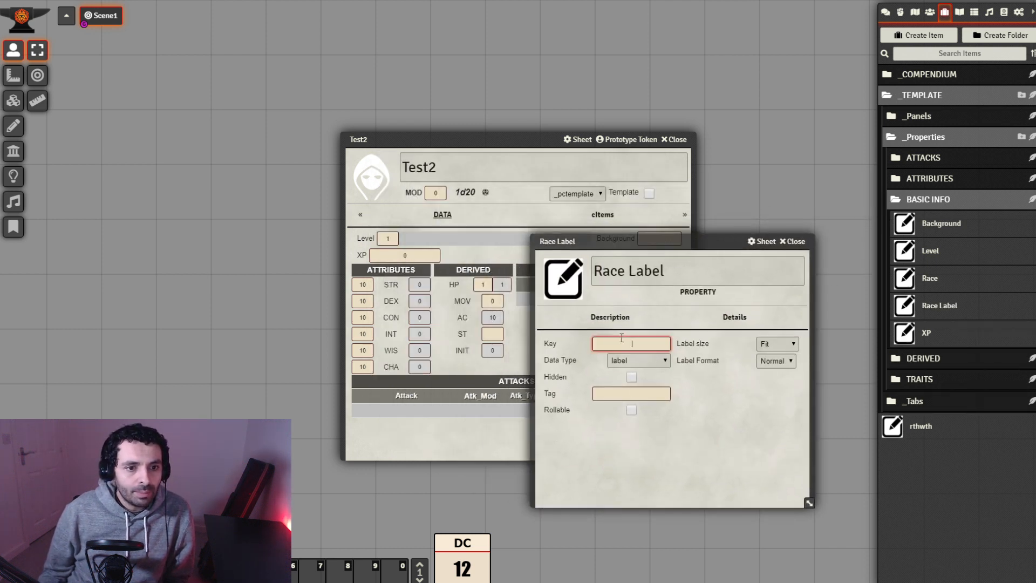
pyautogui.write('race_label')
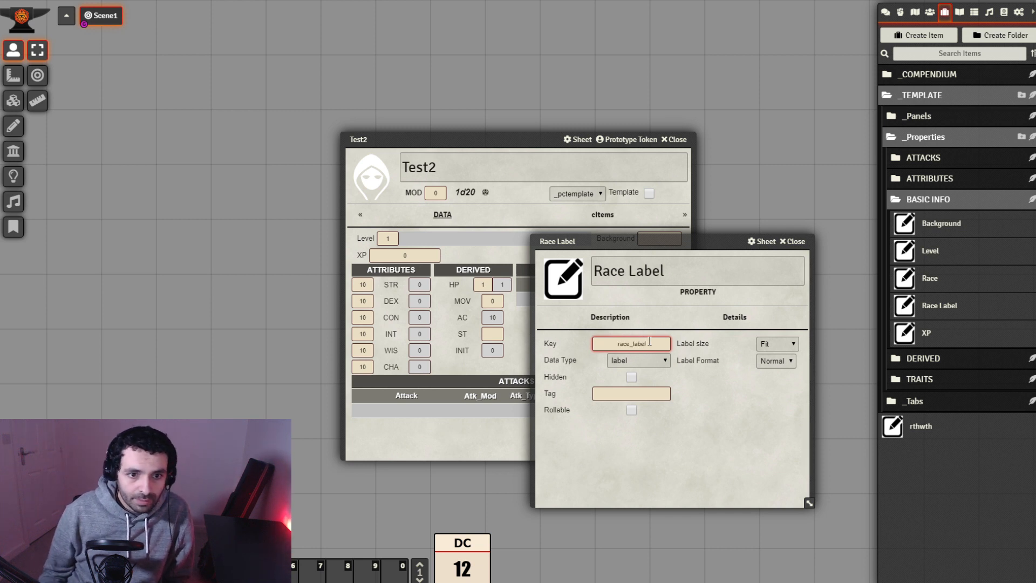
pyautogui.click(730, 435)
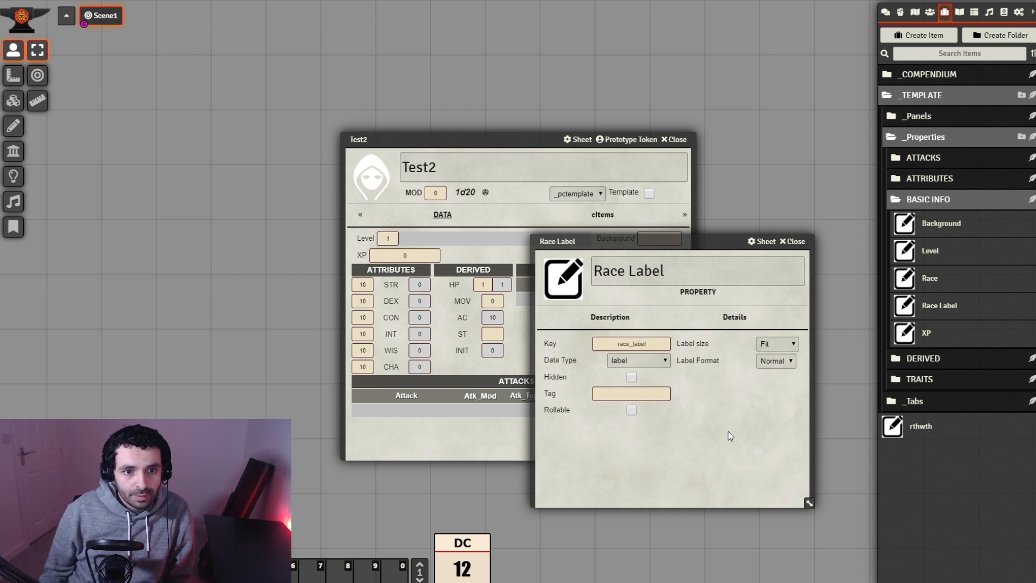
pyautogui.click(617, 392)
pyautogui.write('Race')
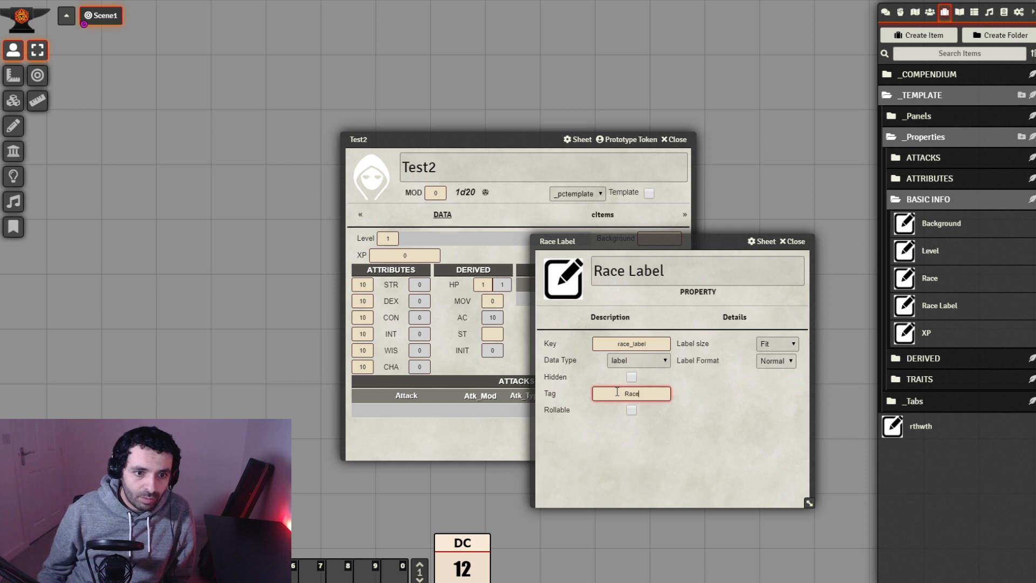
pyautogui.click(728, 511)
pyautogui.click(793, 241)
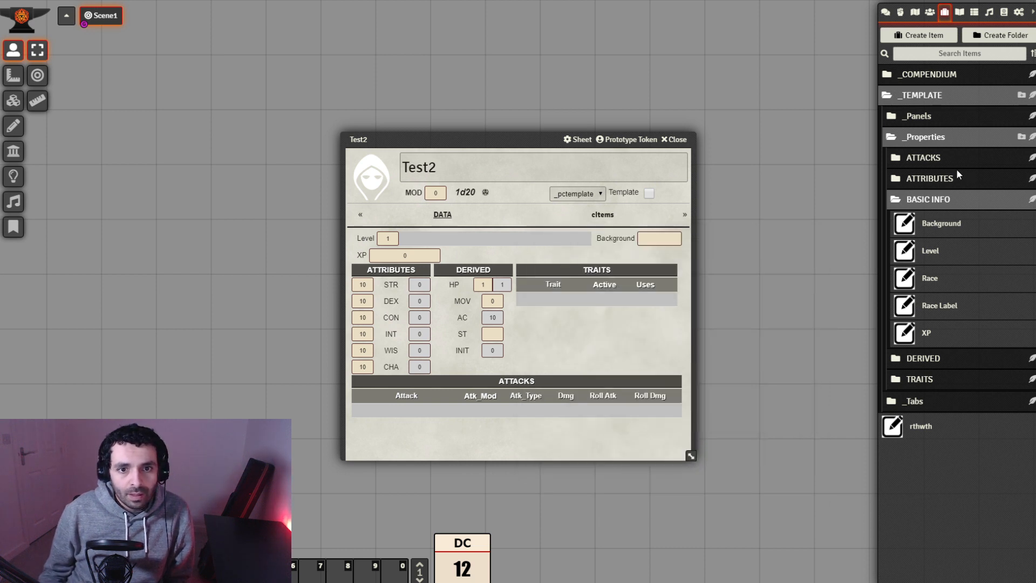
# Add the Race Label property to the Info Panel's properties, move it up between Level and Race, and close the panel.
pyautogui.click(937, 116)
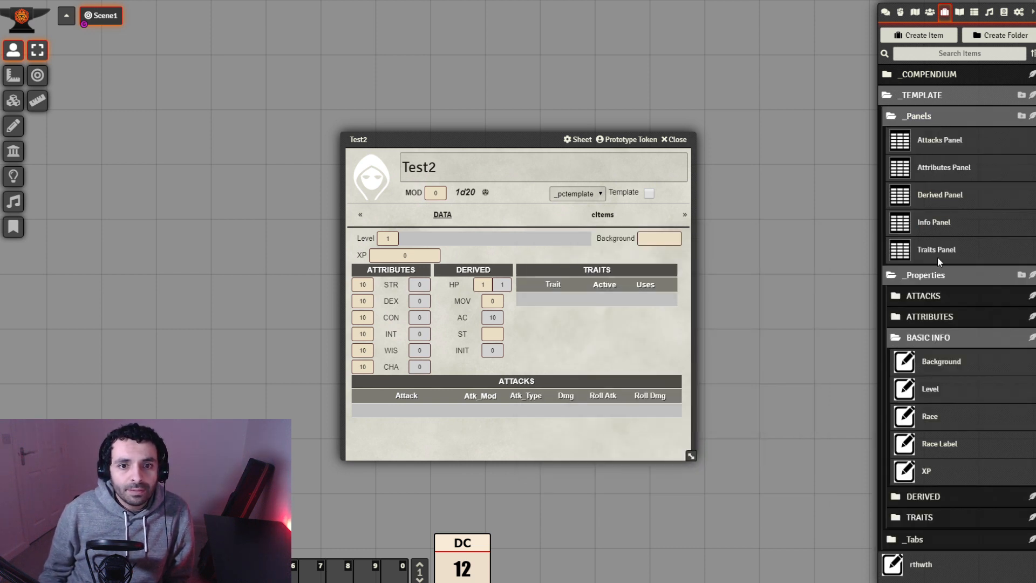
pyautogui.click(934, 226)
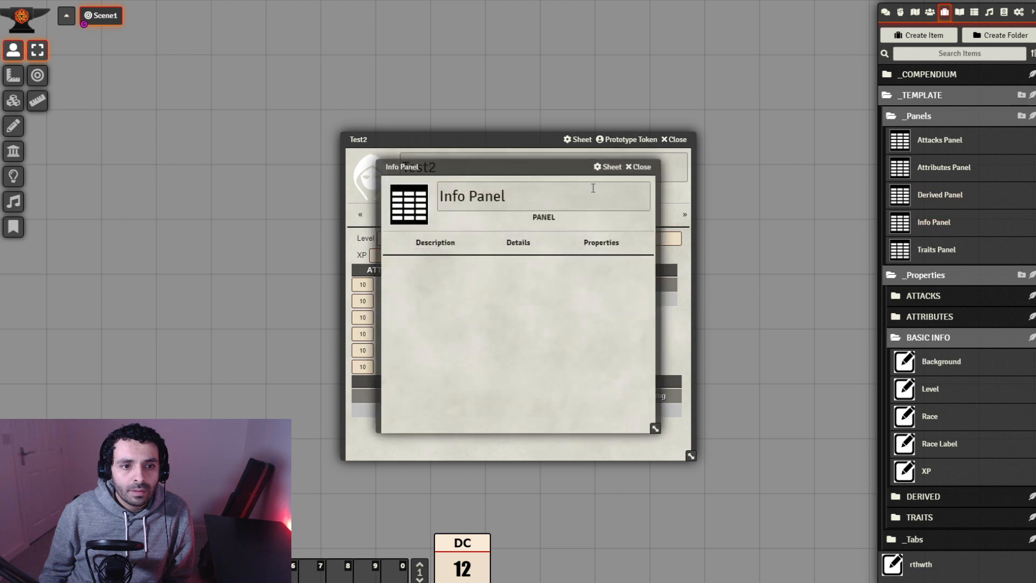
pyautogui.moveTo(477, 141); pyautogui.dragTo(256, 119)
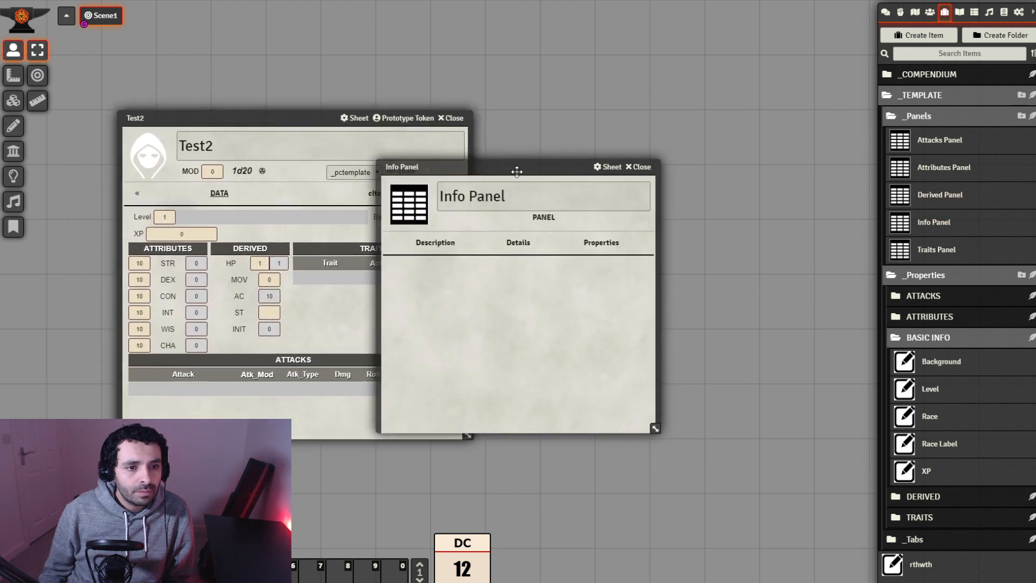
pyautogui.moveTo(514, 169); pyautogui.dragTo(619, 176)
pyautogui.click(700, 250)
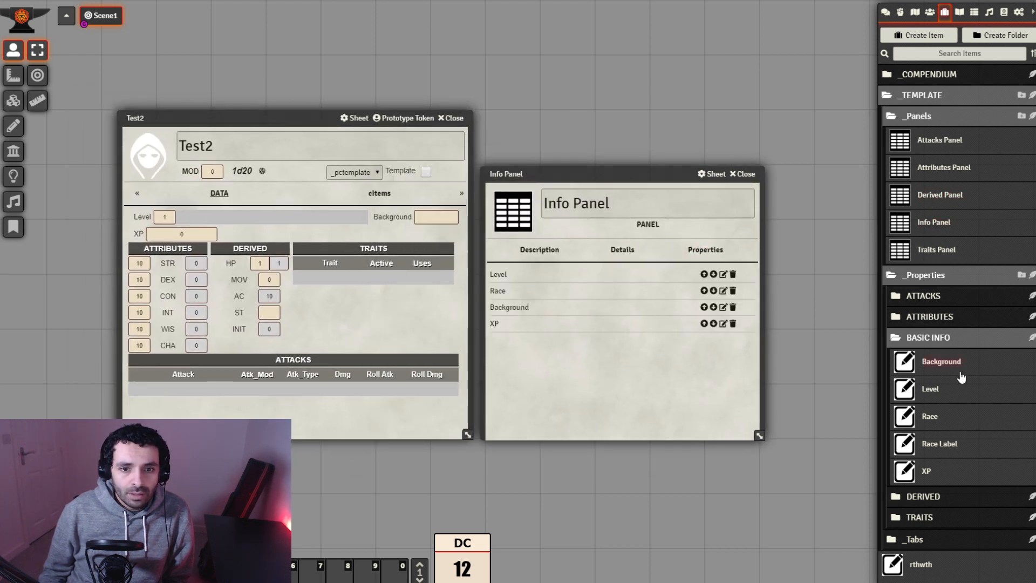
pyautogui.moveTo(616, 383); pyautogui.dragTo(615, 383)
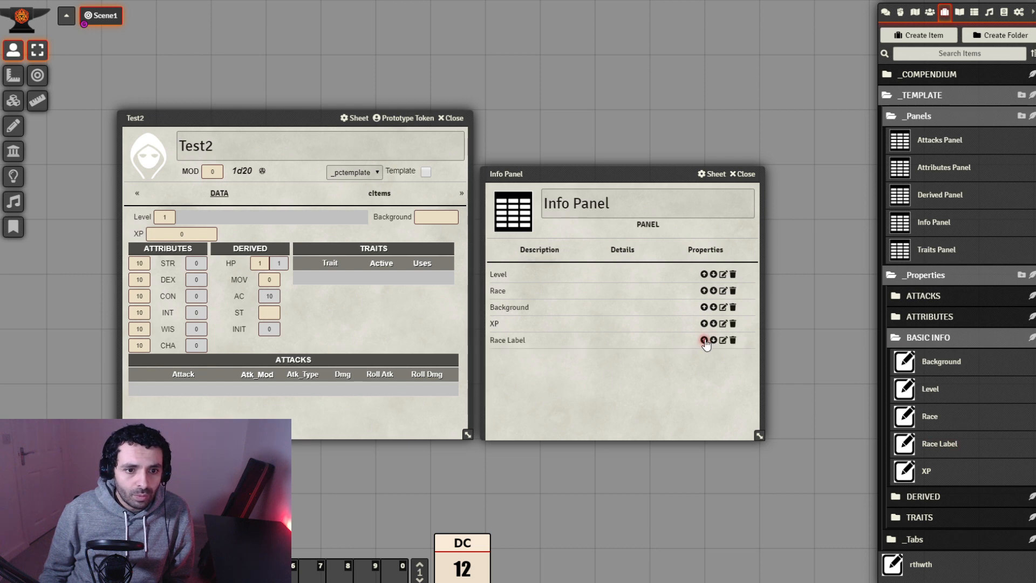
pyautogui.click(704, 340)
pyautogui.click(704, 323)
pyautogui.click(703, 307)
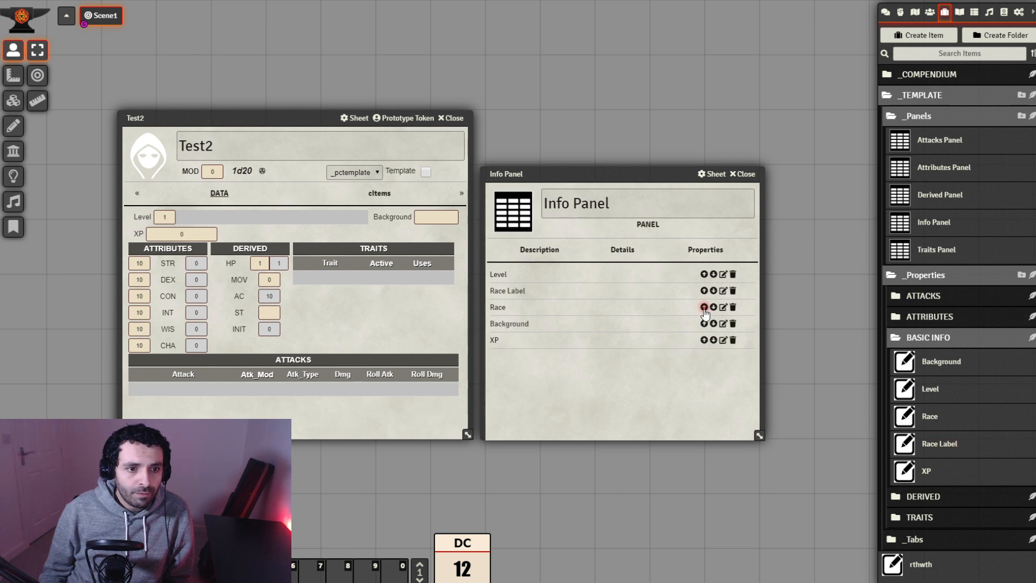
pyautogui.click(745, 174)
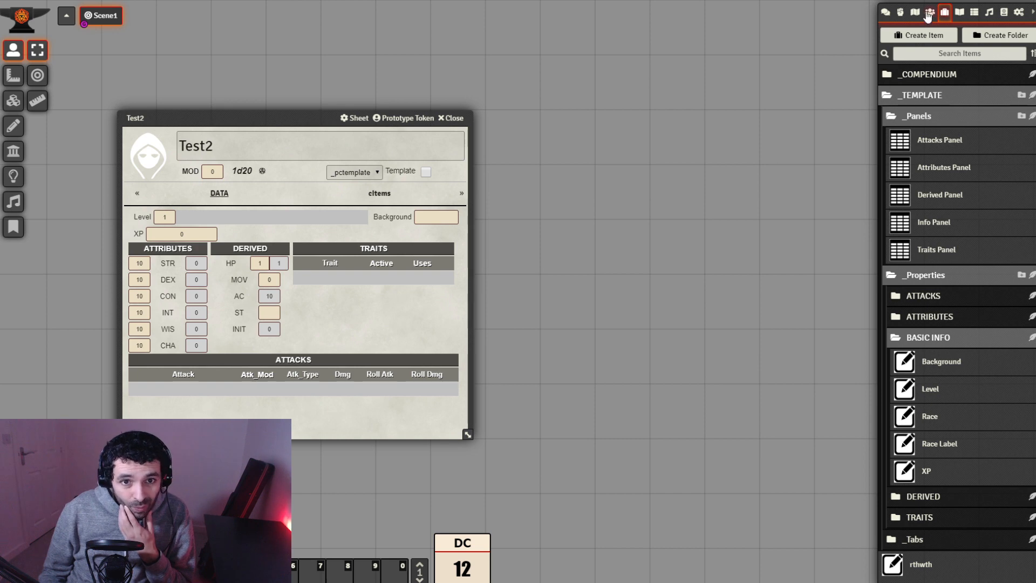
# Open the _pctemplate actor and rebuild its sheet with the added Race Label.
pyautogui.click(929, 12)
pyautogui.click(934, 81)
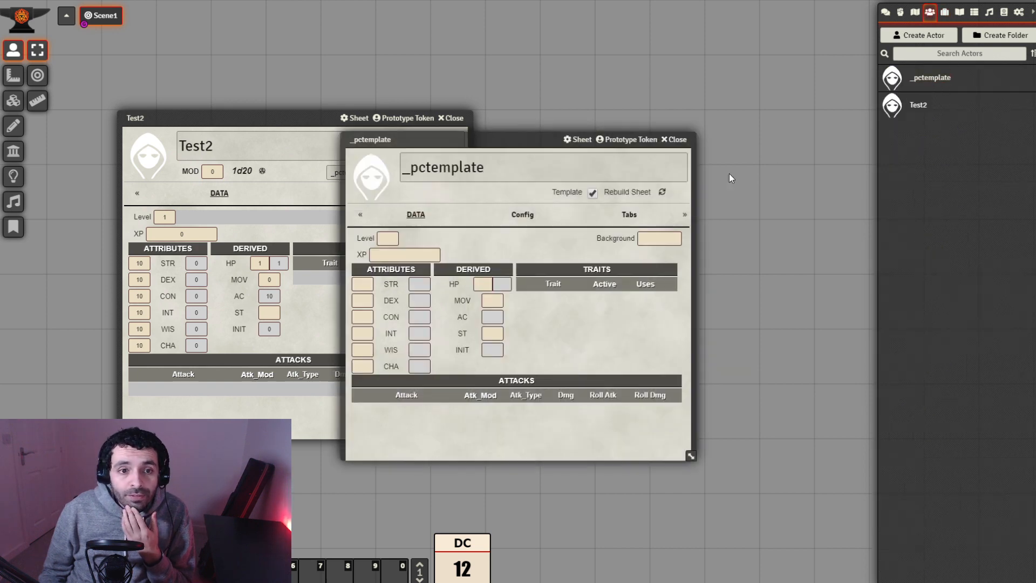
pyautogui.click(663, 193)
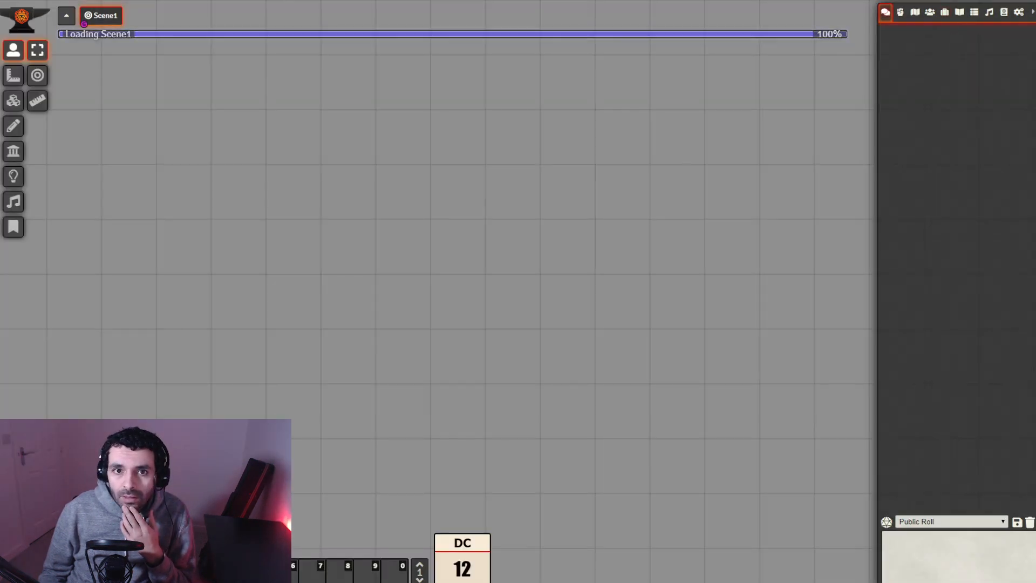
# Stop the Conversation playlist and start playing the Urban Rock playlist.
pyautogui.click(989, 12)
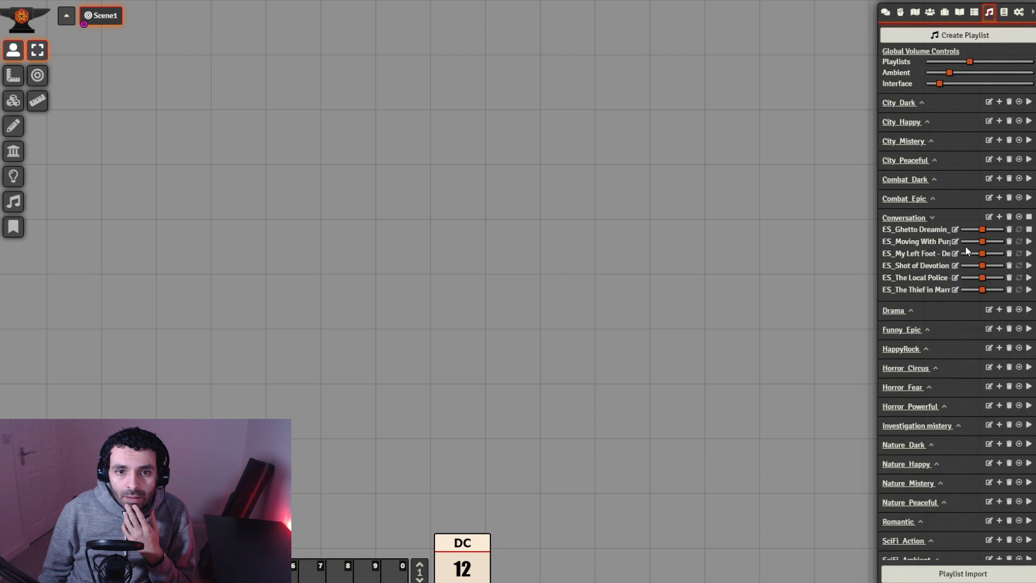
pyautogui.click(1030, 217)
pyautogui.scroll(-1, 964, 342)
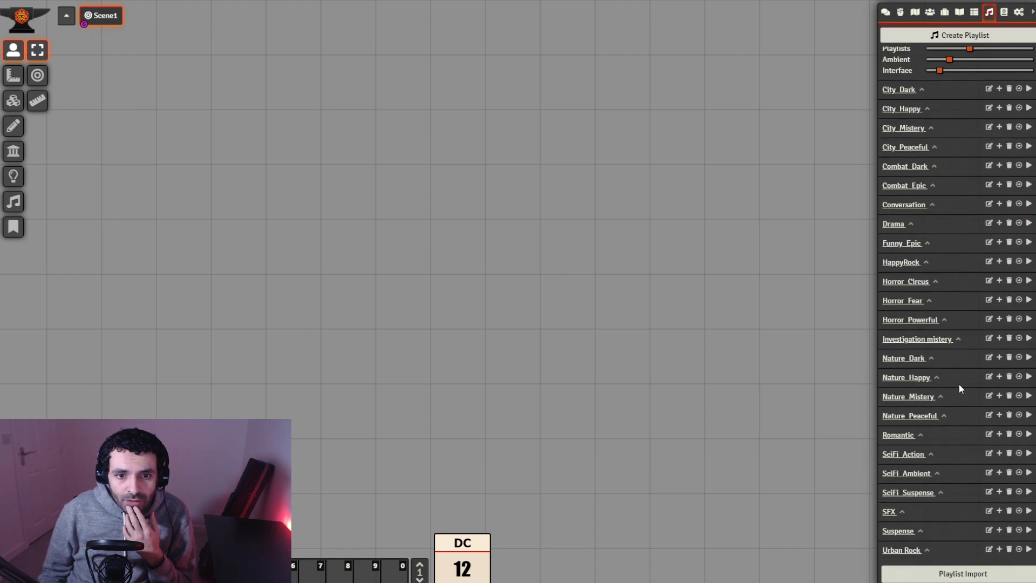
pyautogui.click(1029, 552)
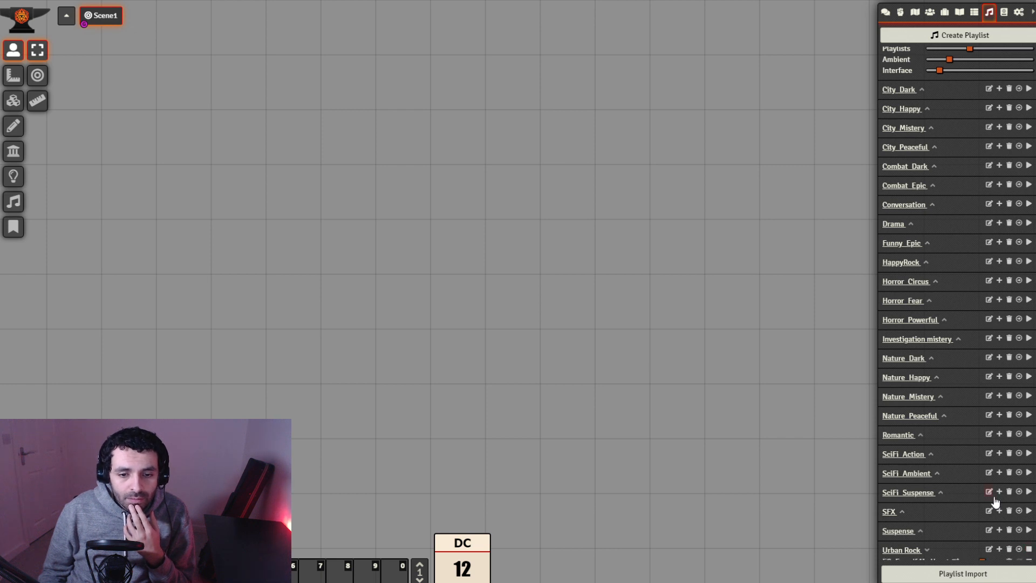
pyautogui.scroll(-3, 996, 501)
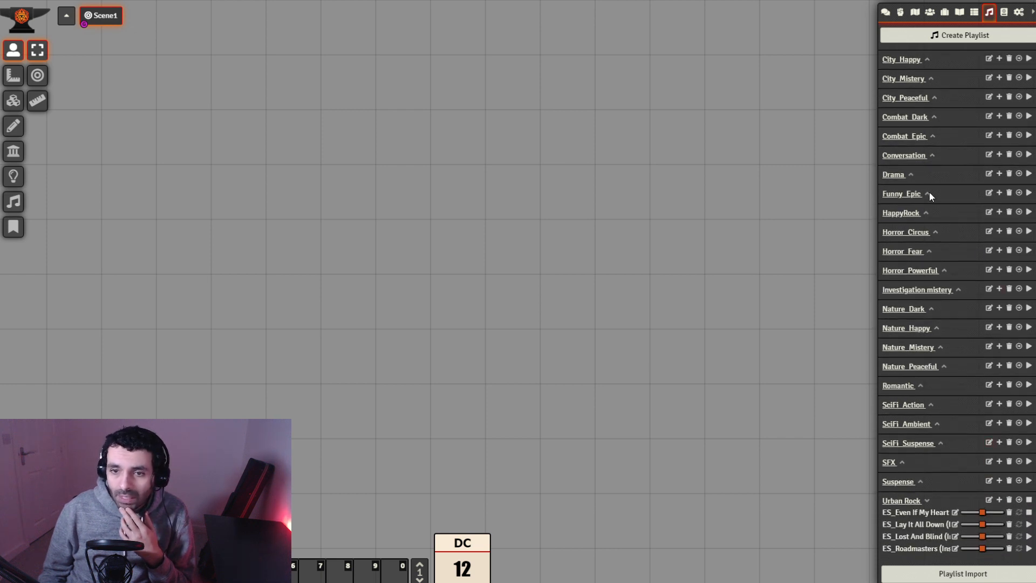
# Open the Test2 actor's sheet to check the Race row, and move the sheet away from the canvas centre.
pyautogui.click(930, 12)
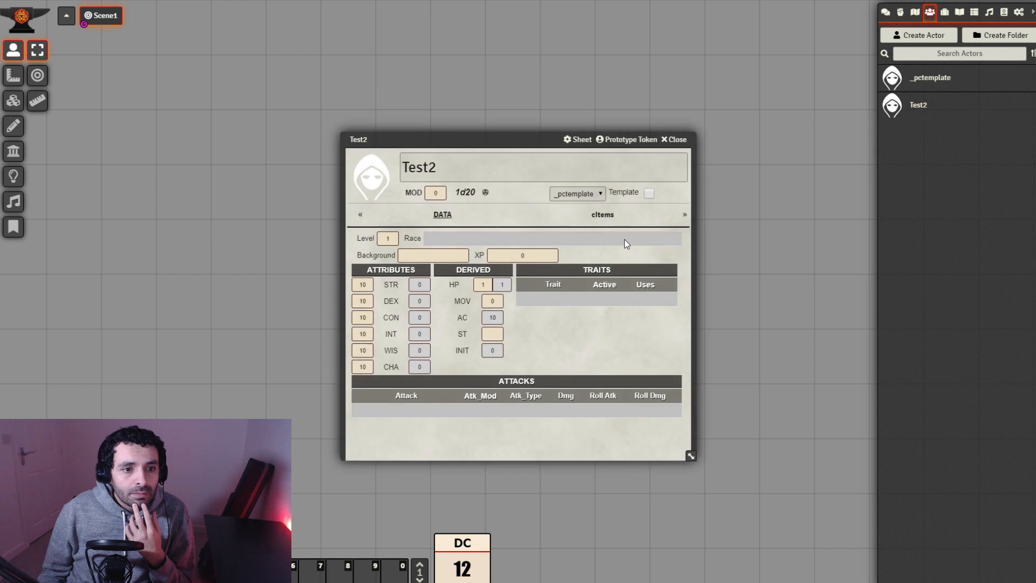
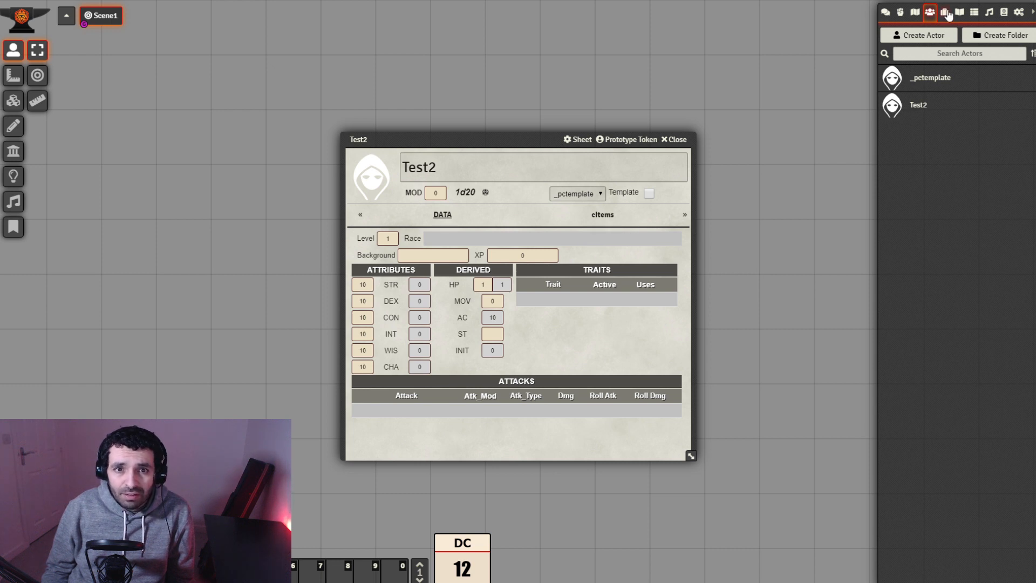
pyautogui.click(945, 13)
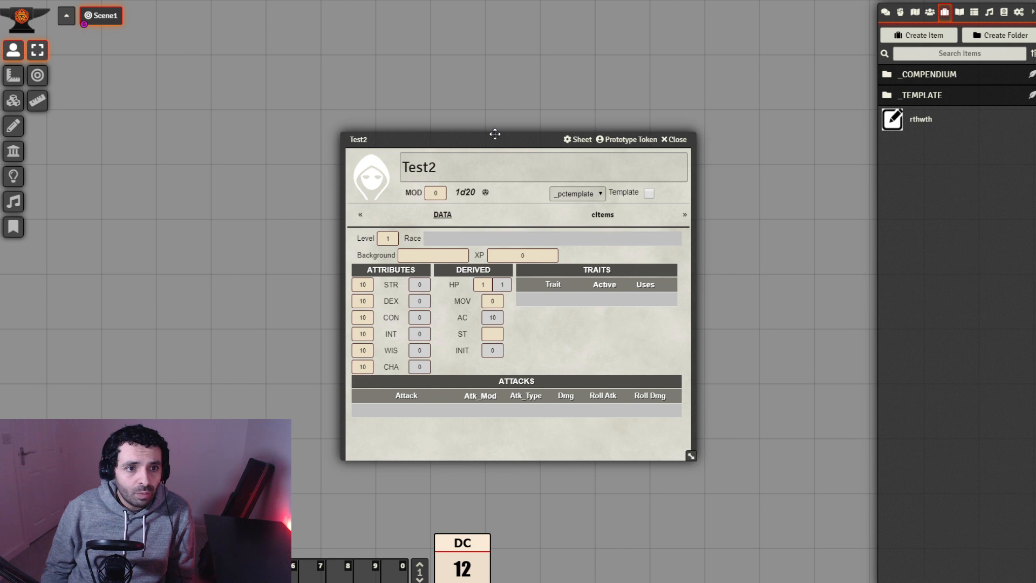
pyautogui.moveTo(492, 134); pyautogui.dragTo(353, 87)
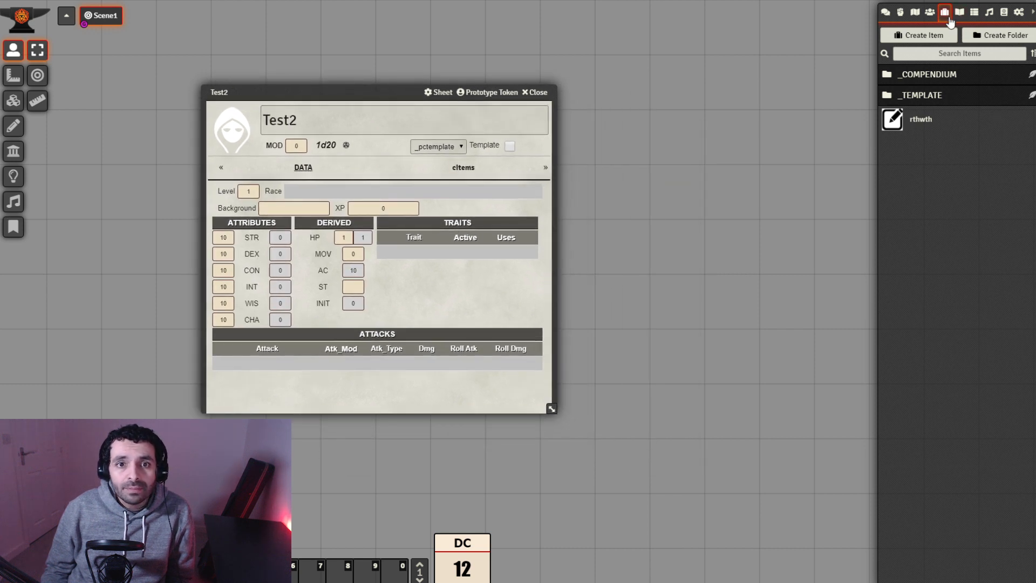
# Create a new group item named Class in the GROUPS folder of _COMPENDIUM.
pyautogui.click(933, 97)
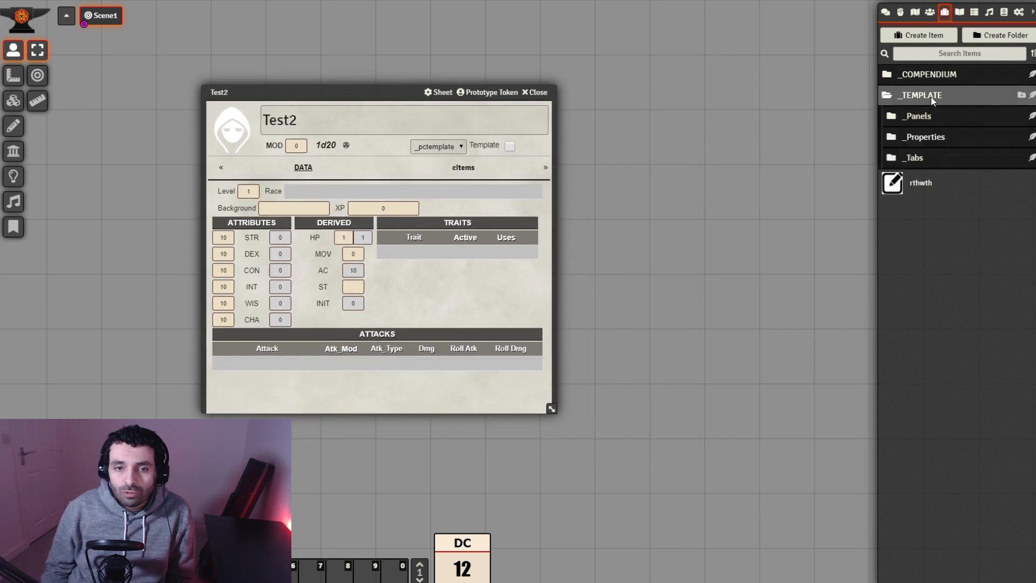
pyautogui.click(936, 139)
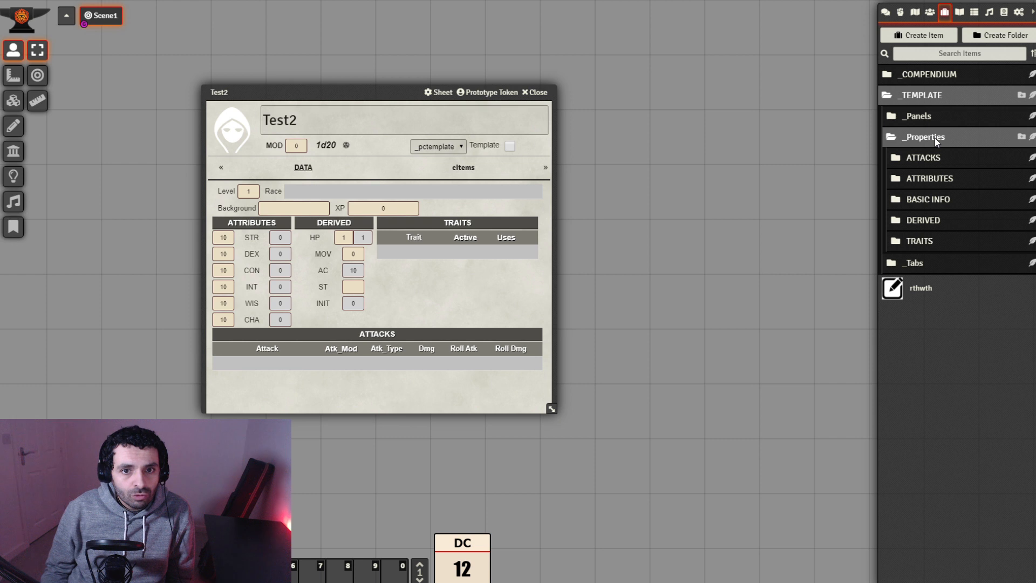
pyautogui.click(929, 75)
pyautogui.click(933, 97)
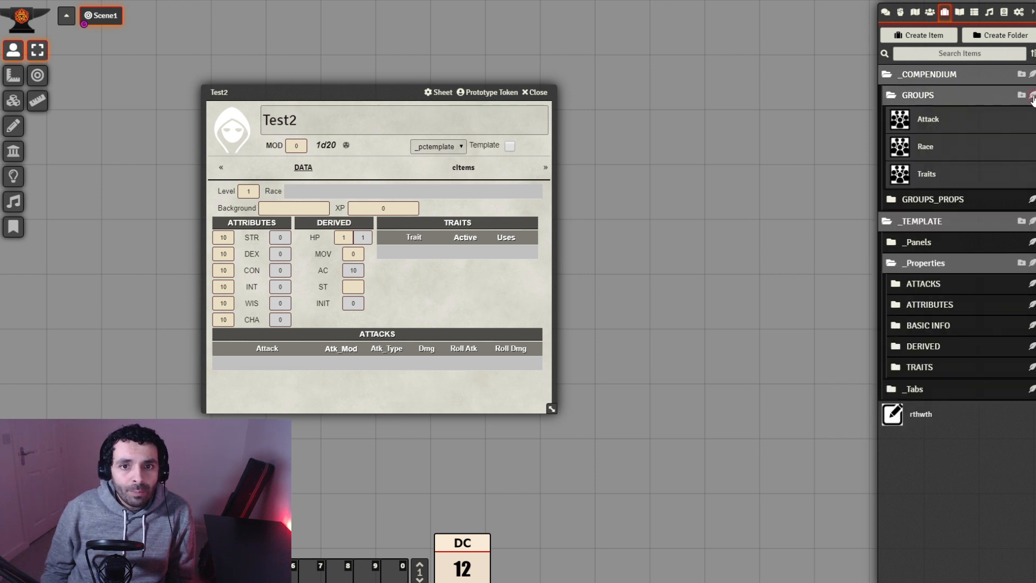
pyautogui.click(1022, 96)
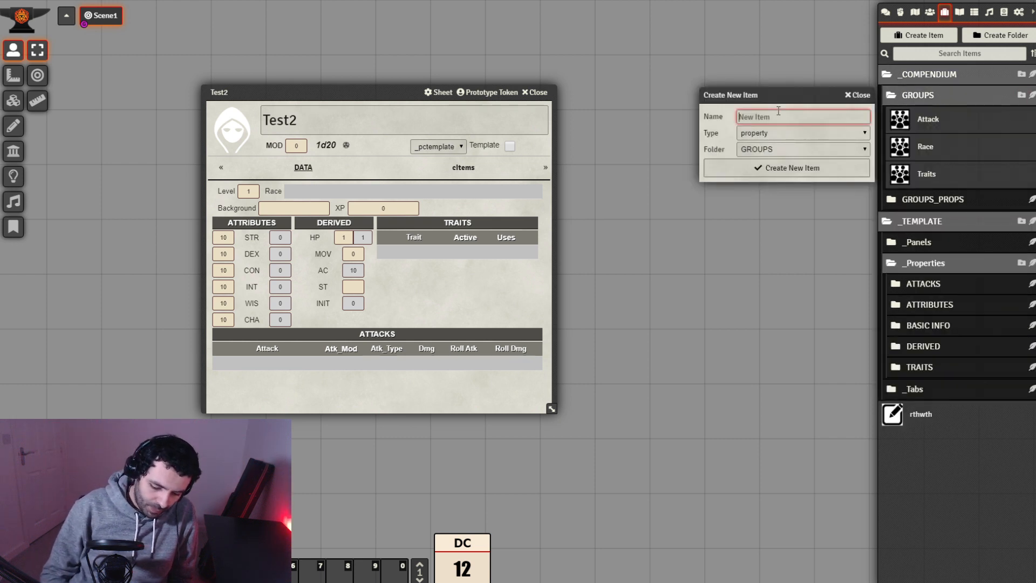
pyautogui.write('Clasws')
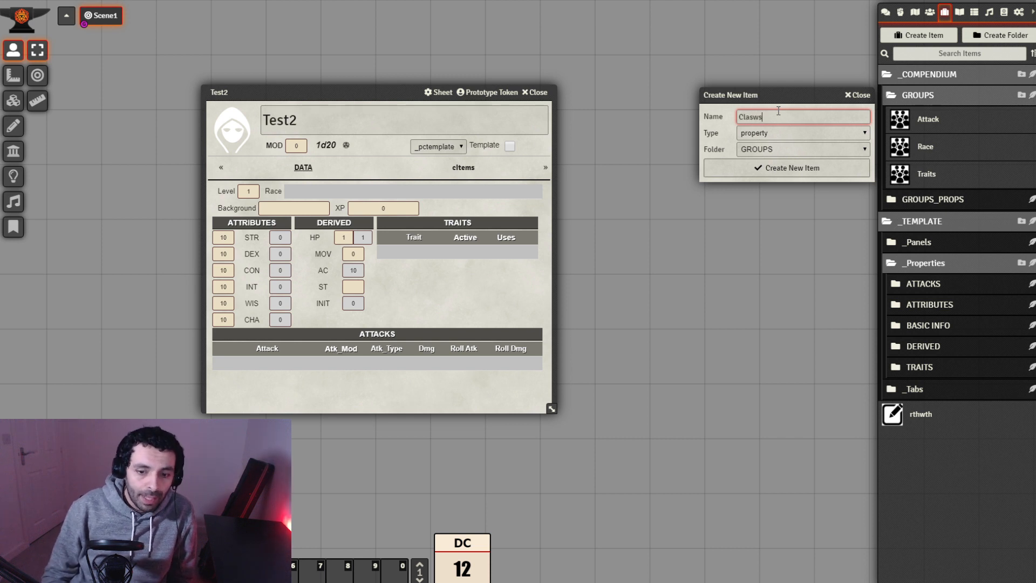
pyautogui.press('BackSpace')
pyautogui.press('BackSpace')
pyautogui.write('s')
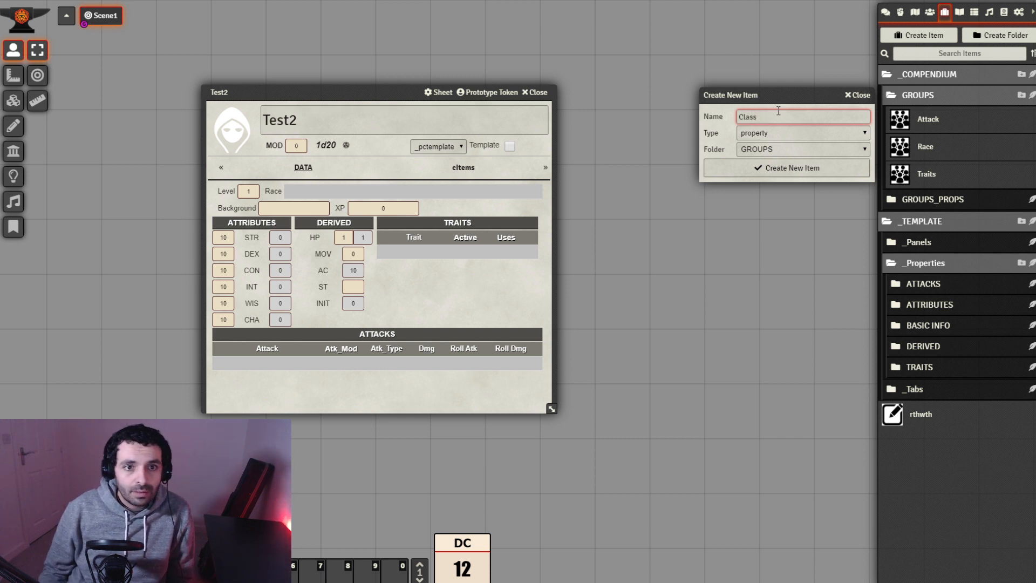
pyautogui.click(792, 134)
pyautogui.click(772, 174)
pyautogui.click(772, 172)
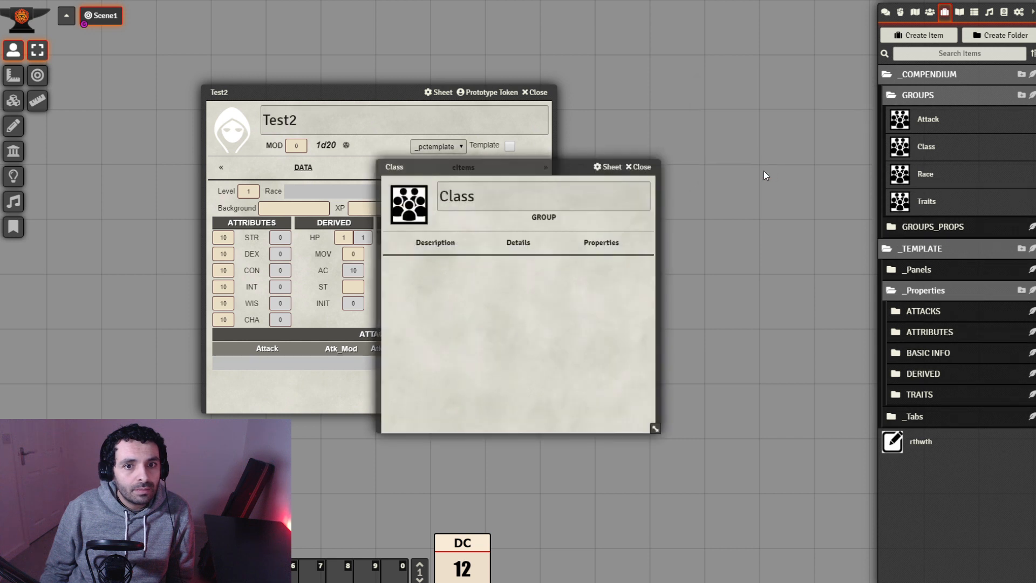
# Arrange the Test2 and Class sheets side by side, then set the Class group's key to class_group and make it unique.
pyautogui.moveTo(520, 164); pyautogui.dragTo(708, 141)
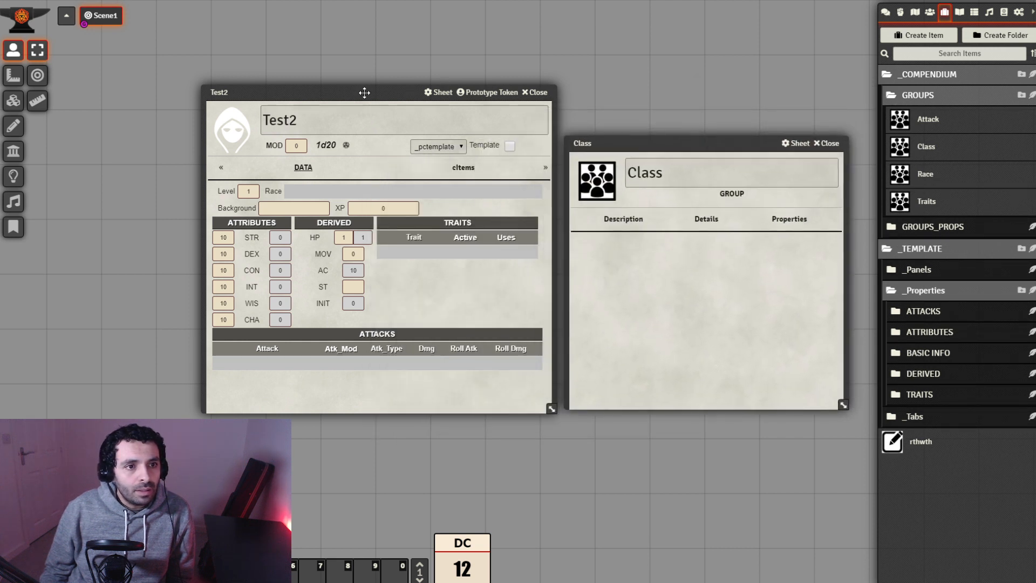
pyautogui.moveTo(364, 93); pyautogui.dragTo(261, 63)
pyautogui.moveTo(721, 141); pyautogui.dragTo(646, 168)
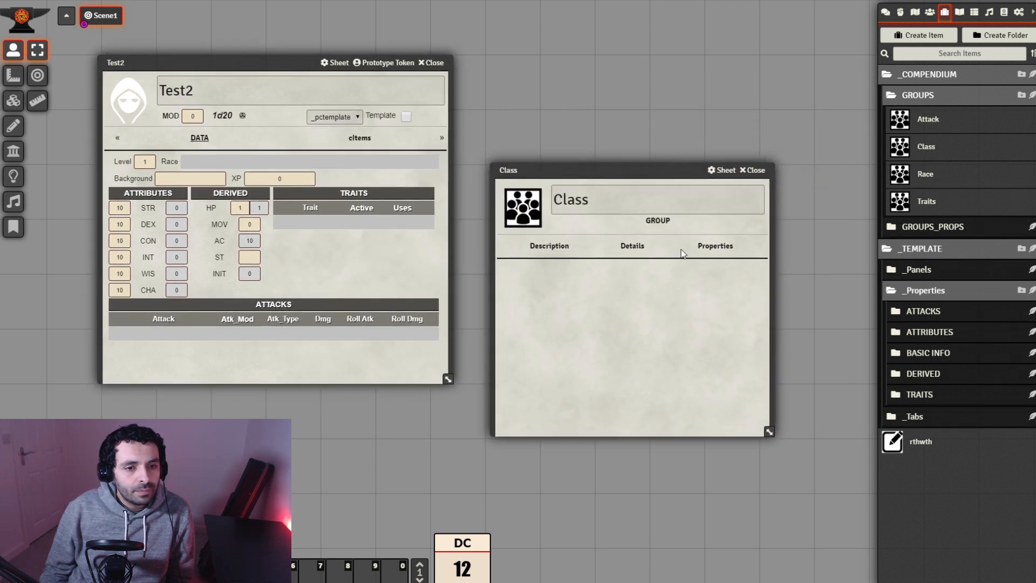
pyautogui.click(640, 247)
pyautogui.click(612, 270)
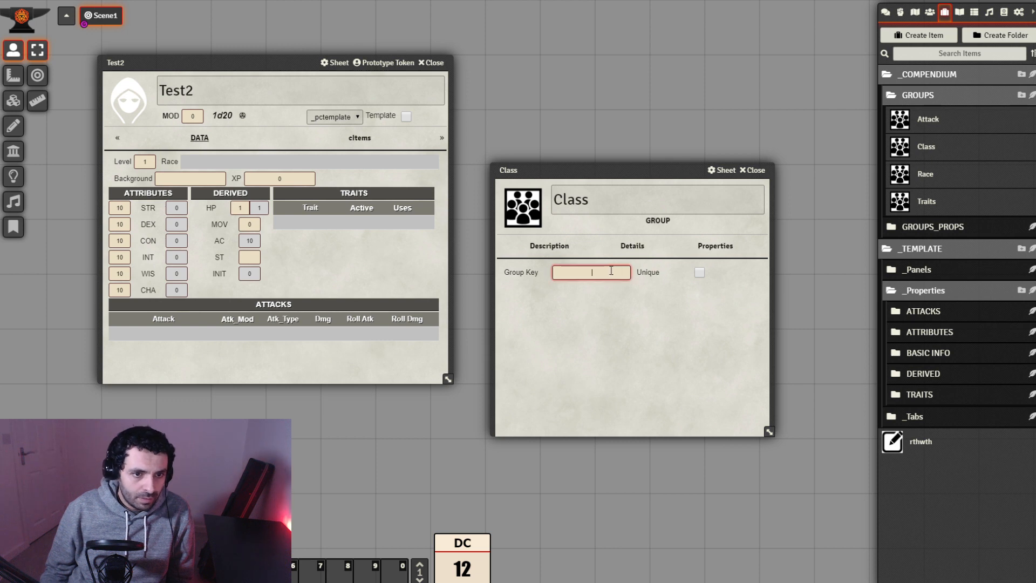
pyautogui.write('class_group')
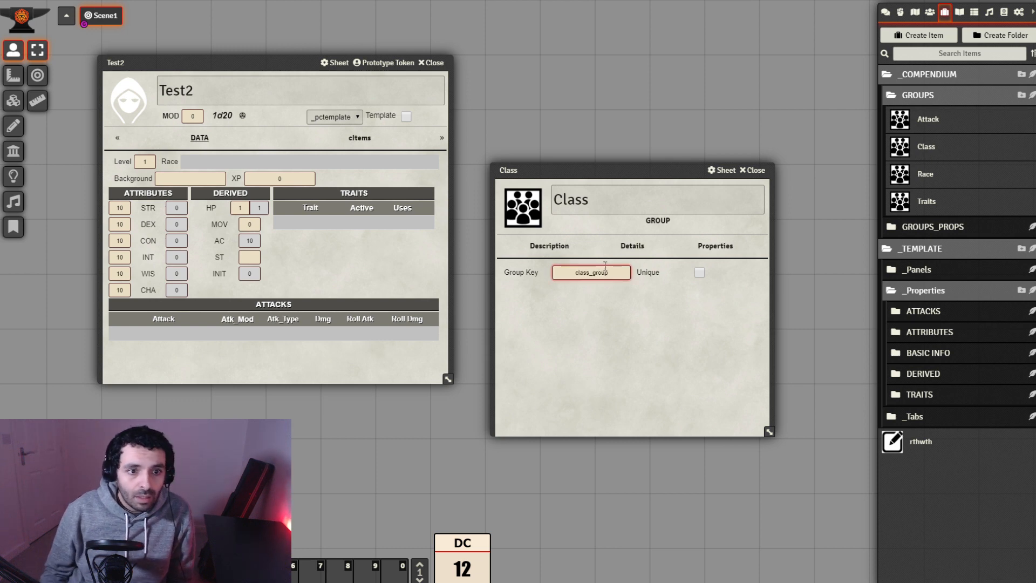
pyautogui.click(682, 299)
pyautogui.click(699, 272)
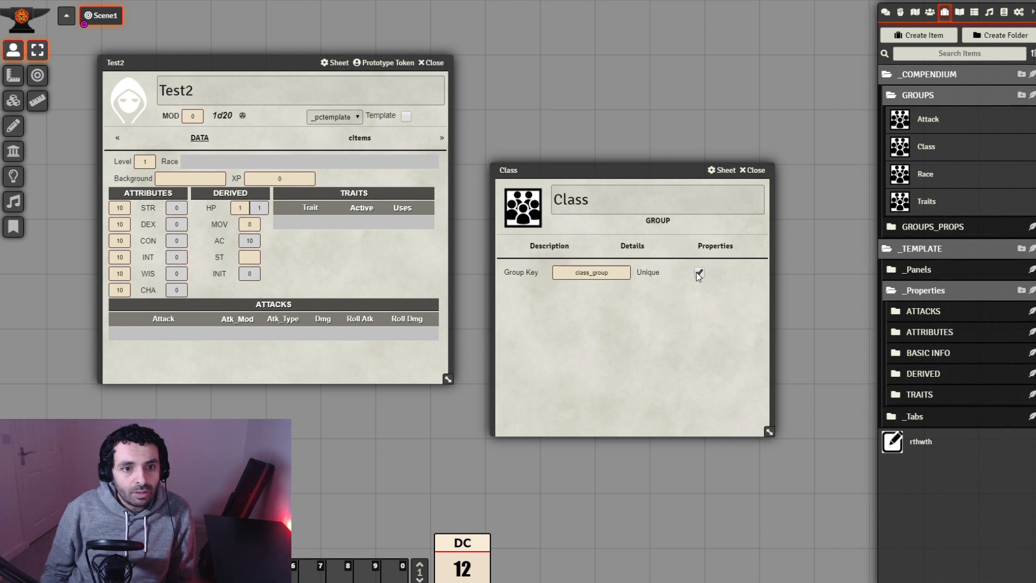
# Show the Class group's properties, create a property named Hit Die in the GROUPS_PROPS folder, and separate the two item sheets.
pyautogui.click(715, 245)
pyautogui.click(924, 227)
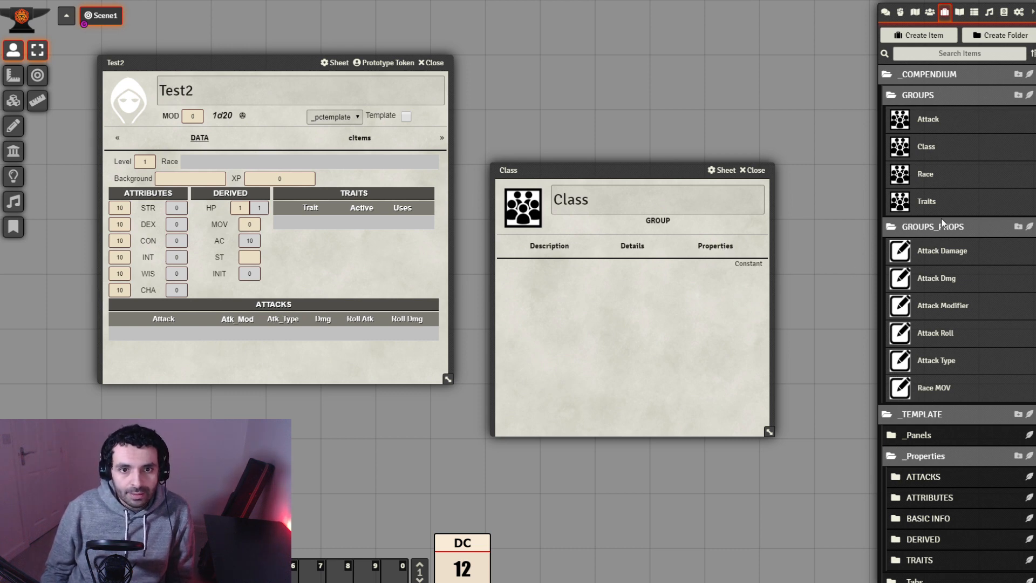
pyautogui.click(1031, 228)
pyautogui.moveTo(804, 226); pyautogui.dragTo(791, 309)
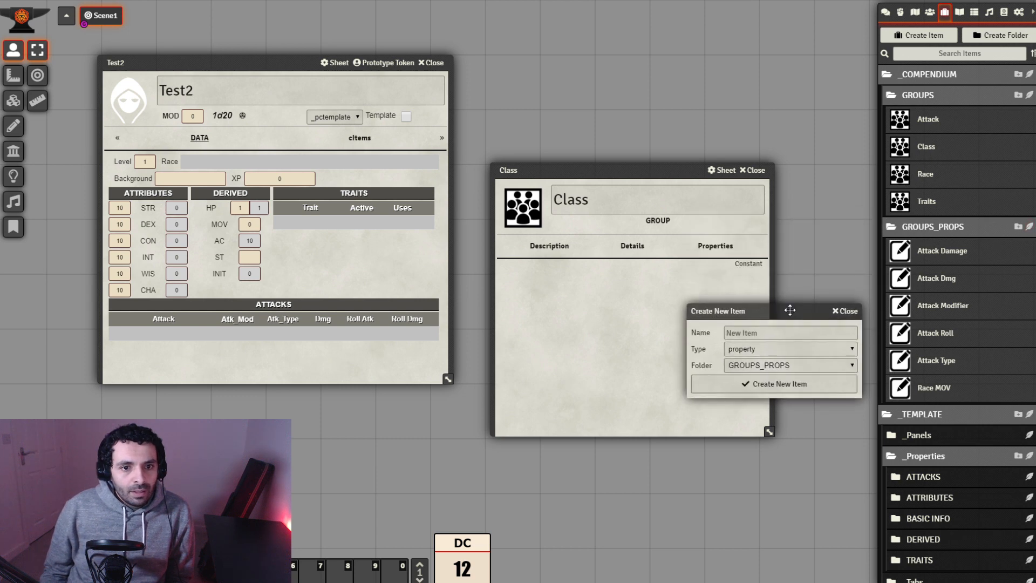
pyautogui.click(790, 334)
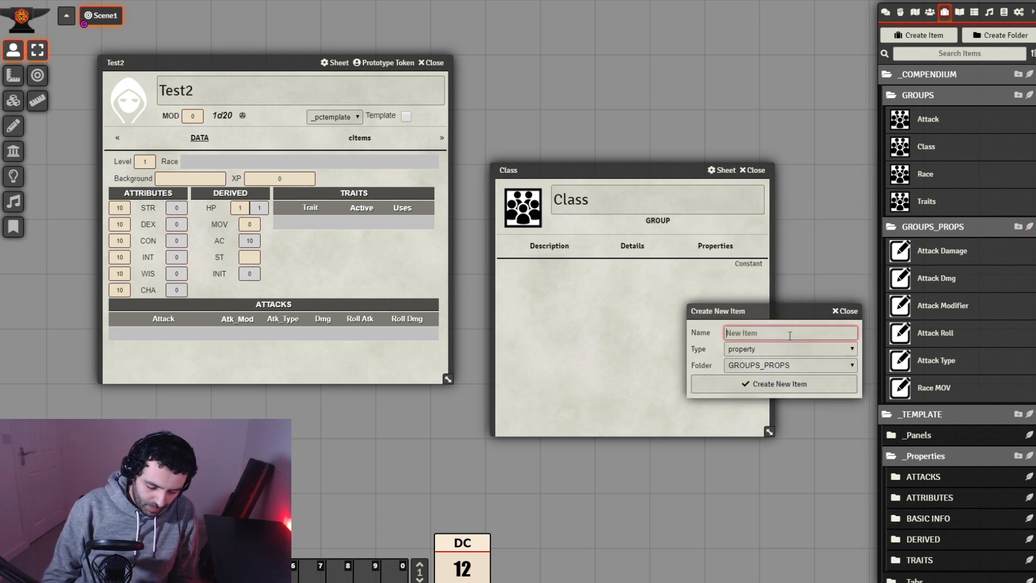
pyautogui.write('Hit Die')
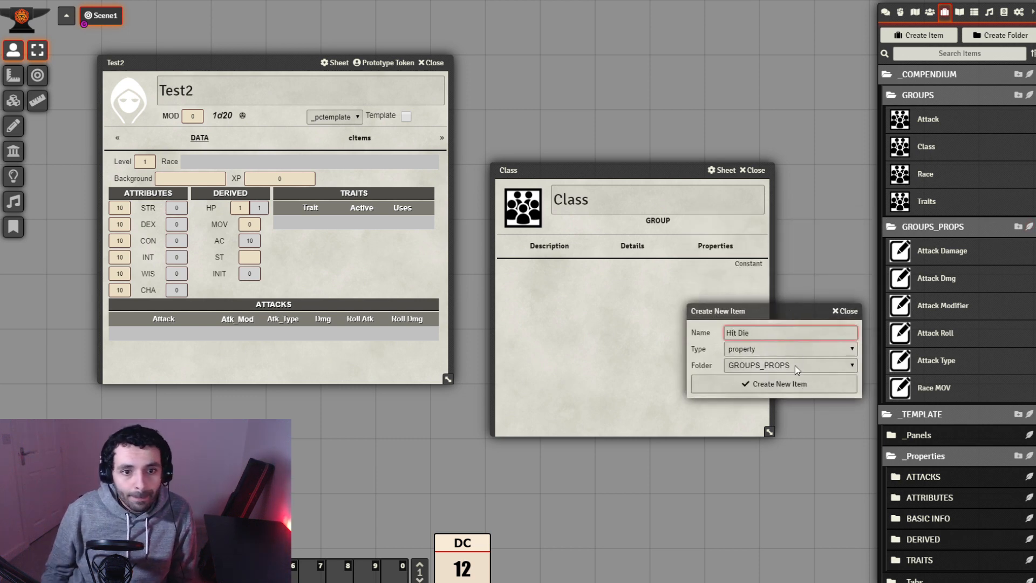
pyautogui.click(804, 390)
pyautogui.moveTo(536, 168); pyautogui.dragTo(706, 293)
pyautogui.moveTo(628, 172); pyautogui.dragTo(603, 70)
pyautogui.click(697, 432)
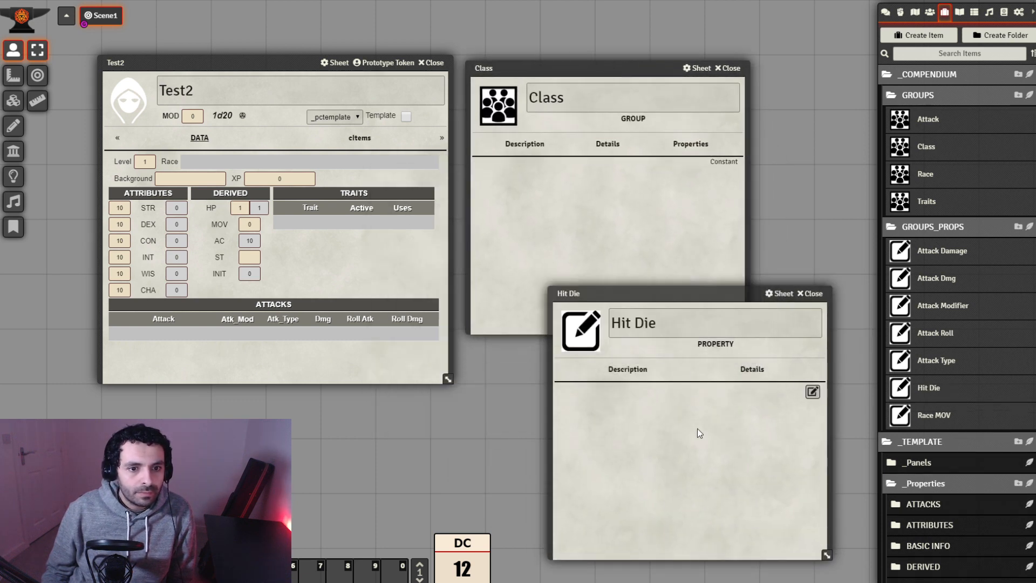
# In the Hit Die property's details, set the key to hit_die and the tag to Hit Die.
pyautogui.click(761, 377)
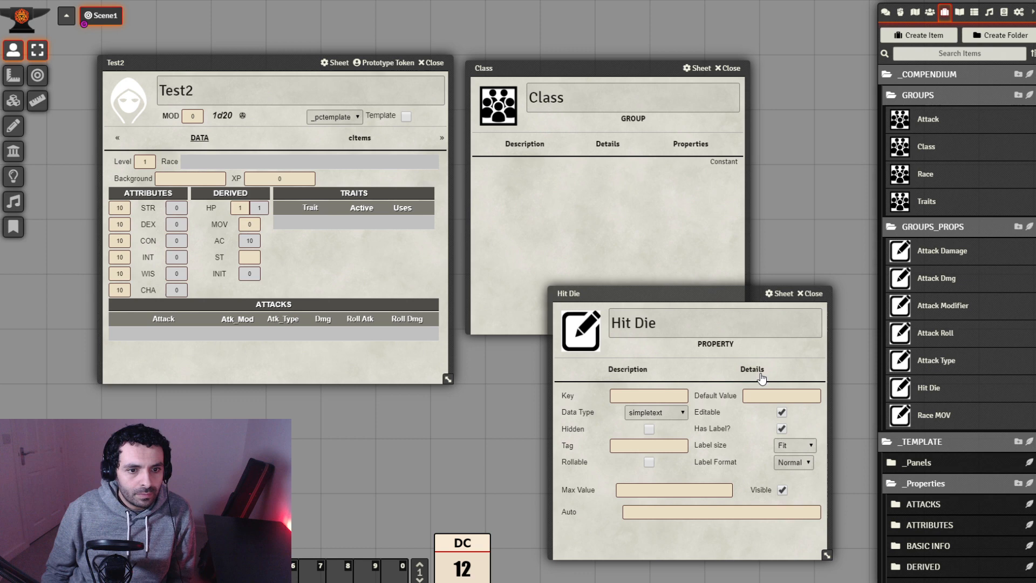
pyautogui.click(671, 397)
pyautogui.write('hitdie')
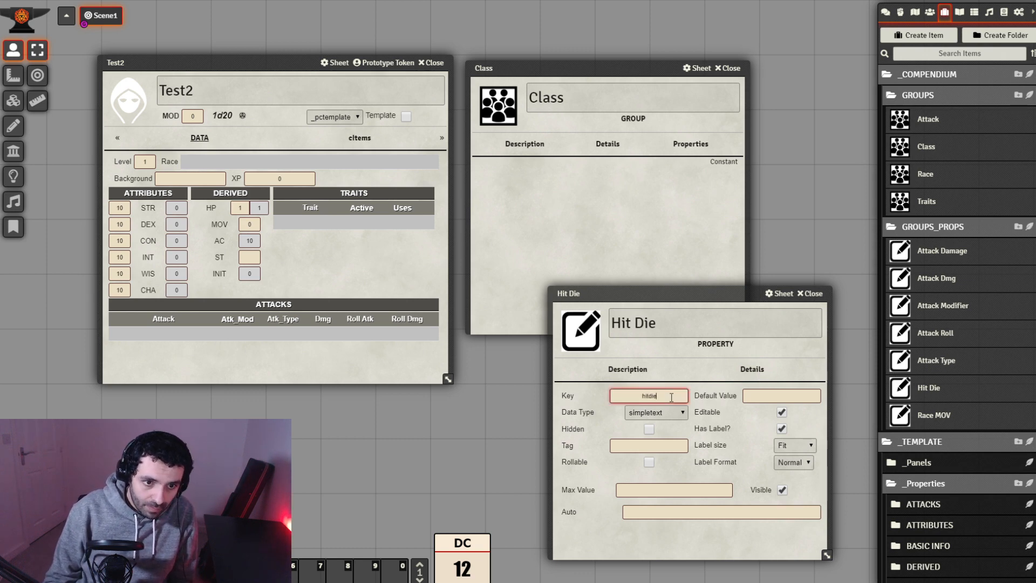
pyautogui.click(715, 548)
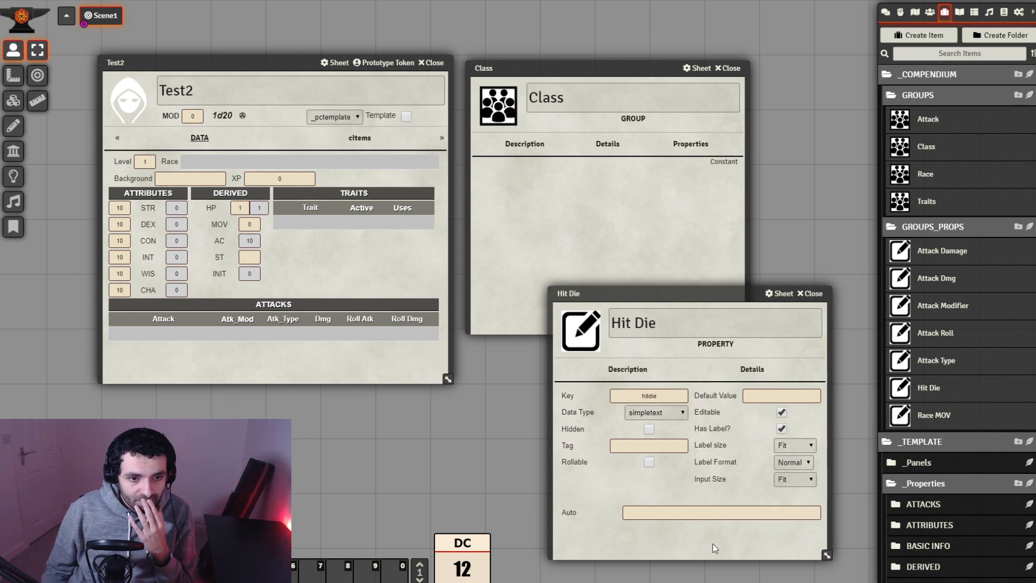
pyautogui.click(652, 394)
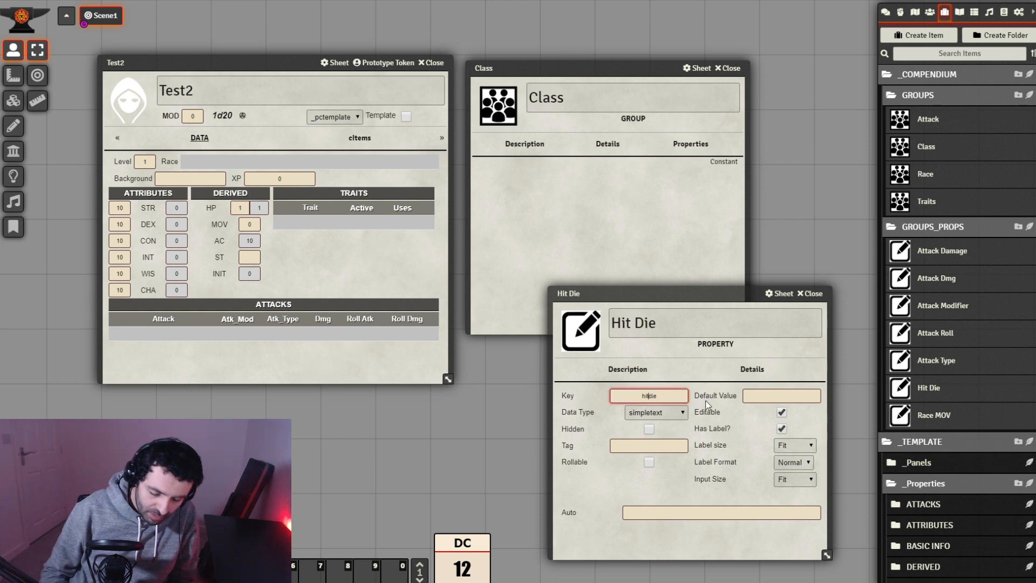
pyautogui.write('_')
pyautogui.click(693, 540)
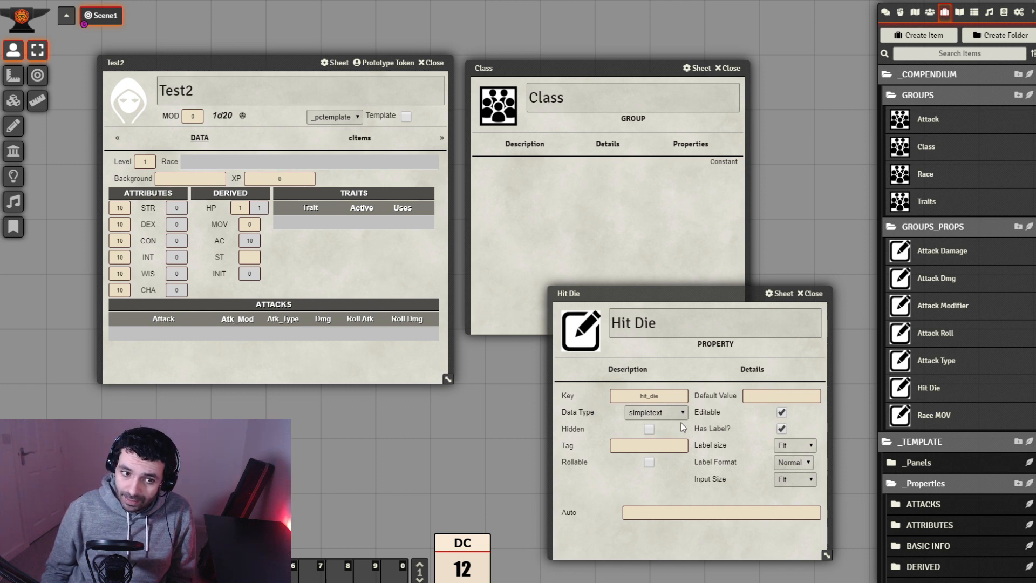
pyautogui.click(670, 443)
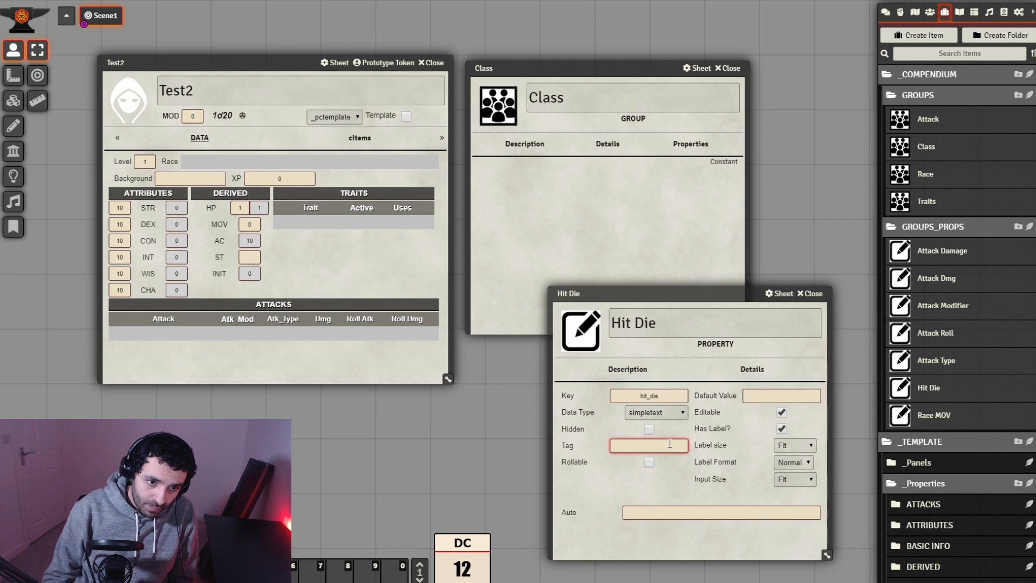
pyautogui.write('Hit Die')
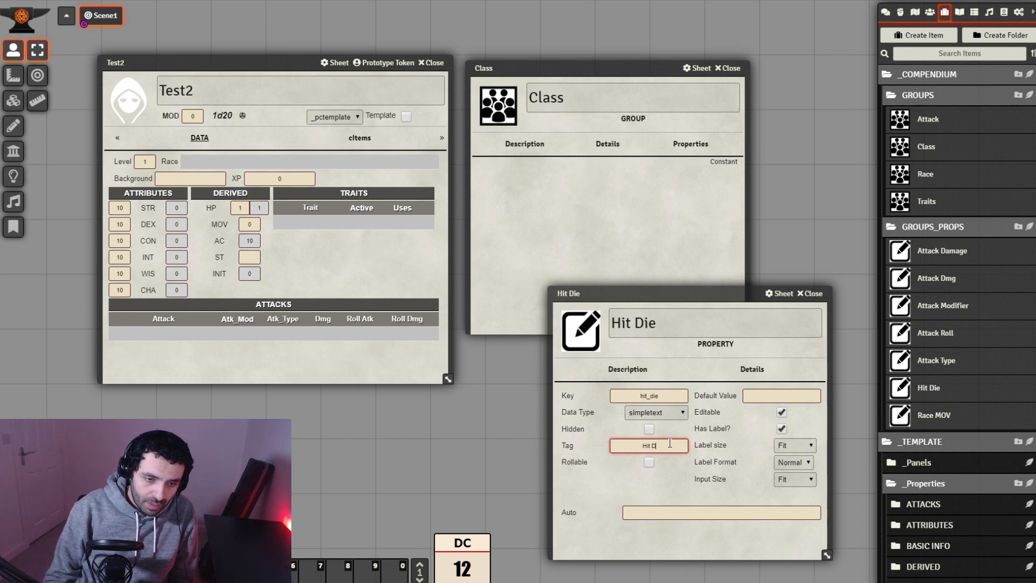
pyautogui.click(691, 544)
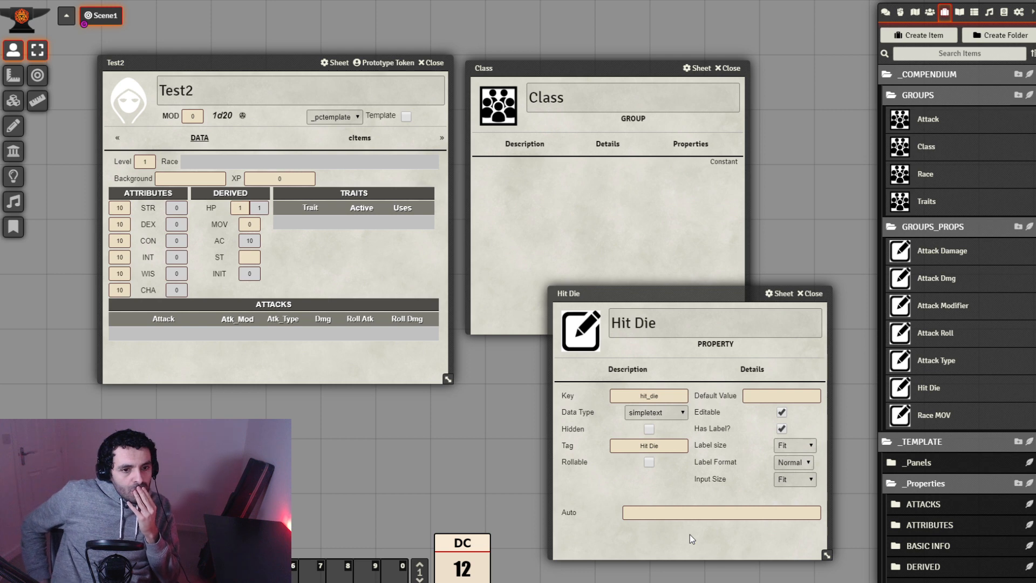
# Prefix the Hit Die property's key with class_ so that it reads class_hit_die.
pyautogui.click(680, 396)
pyautogui.press('Home')
pyautogui.write('cla')
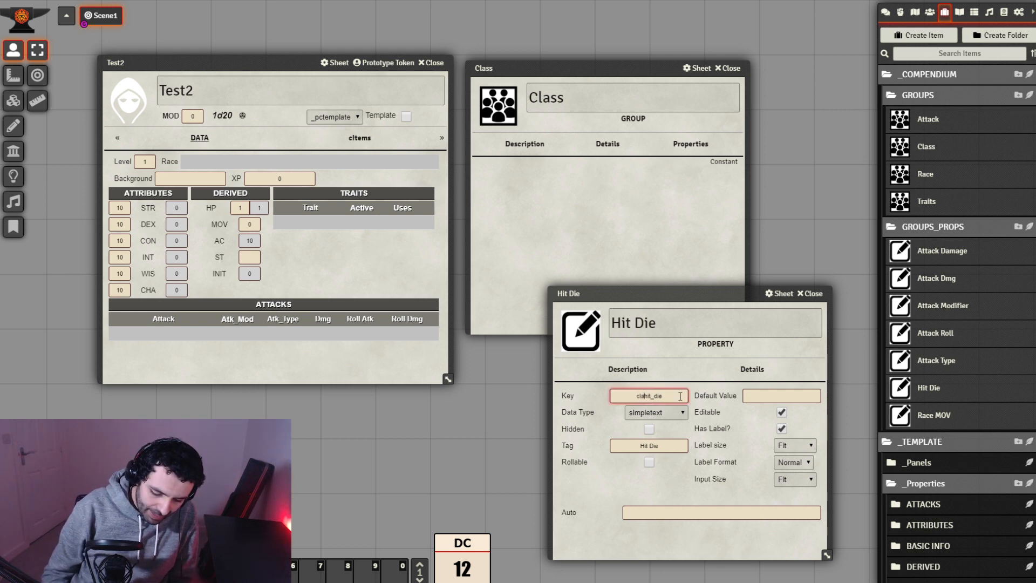
pyautogui.write('ss_')
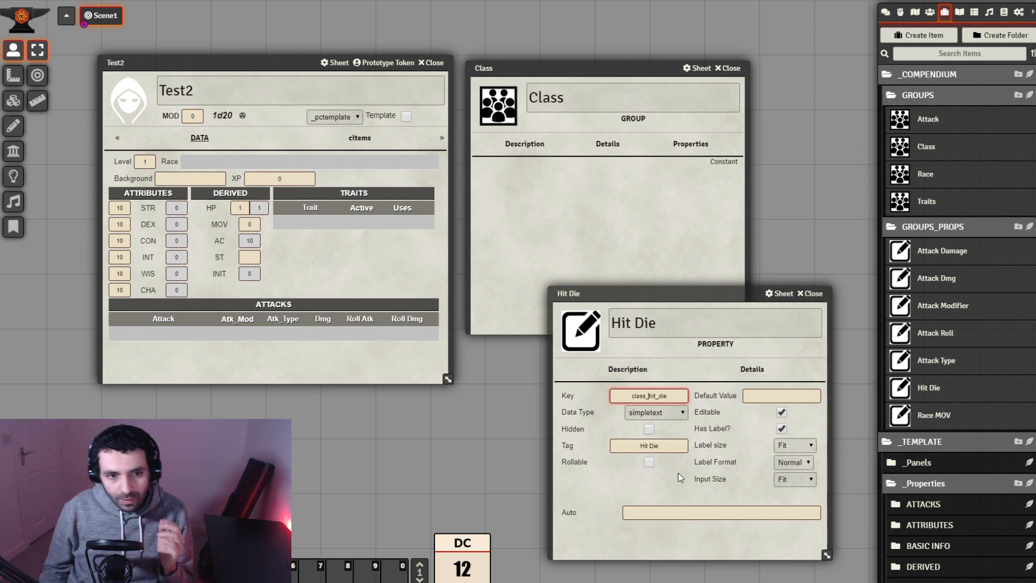
pyautogui.click(700, 531)
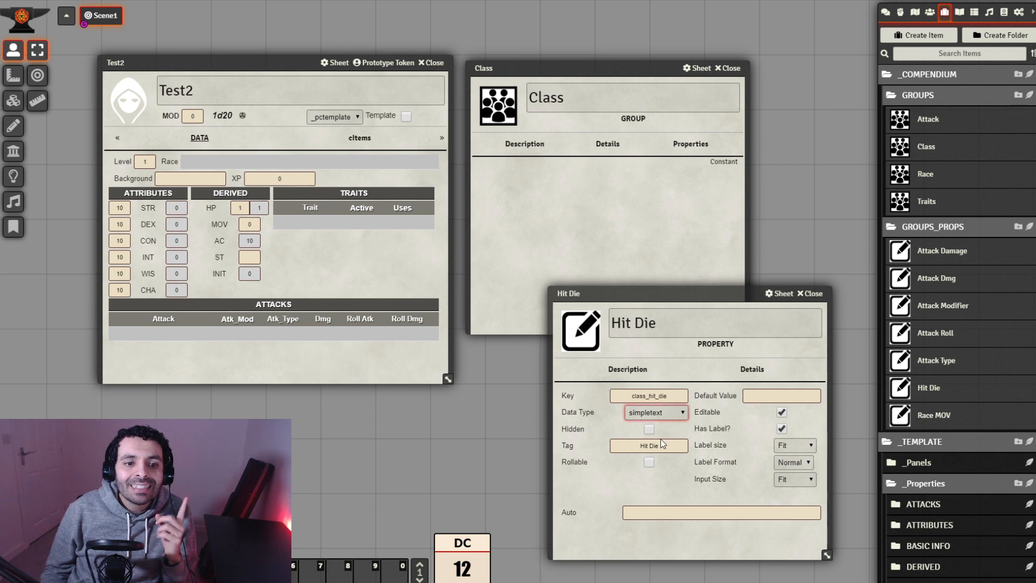
# Change the Hit Die property's data type to list and enter the options d4,d6,d8,d10,d12.
pyautogui.click(666, 468)
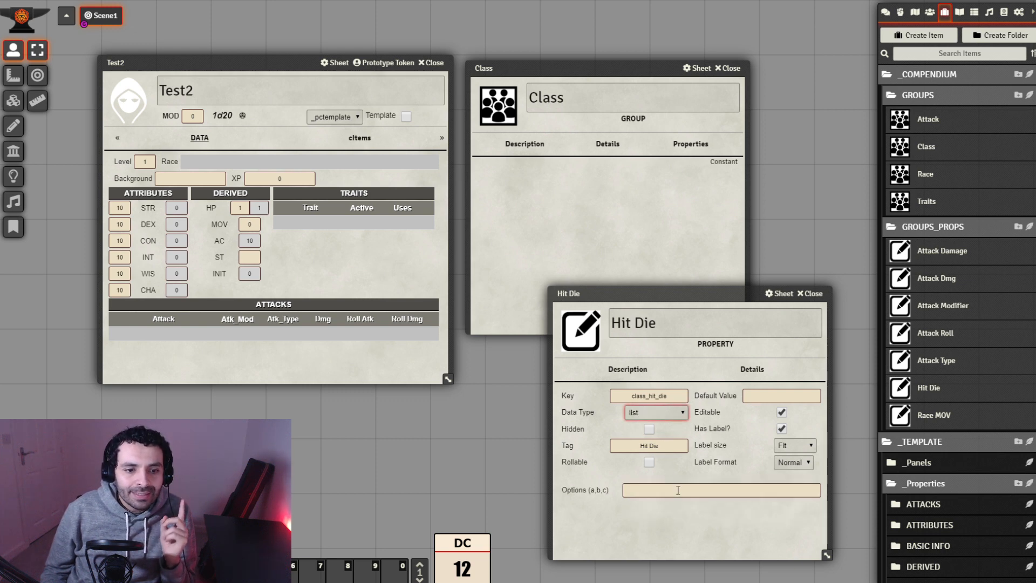
pyautogui.click(696, 491)
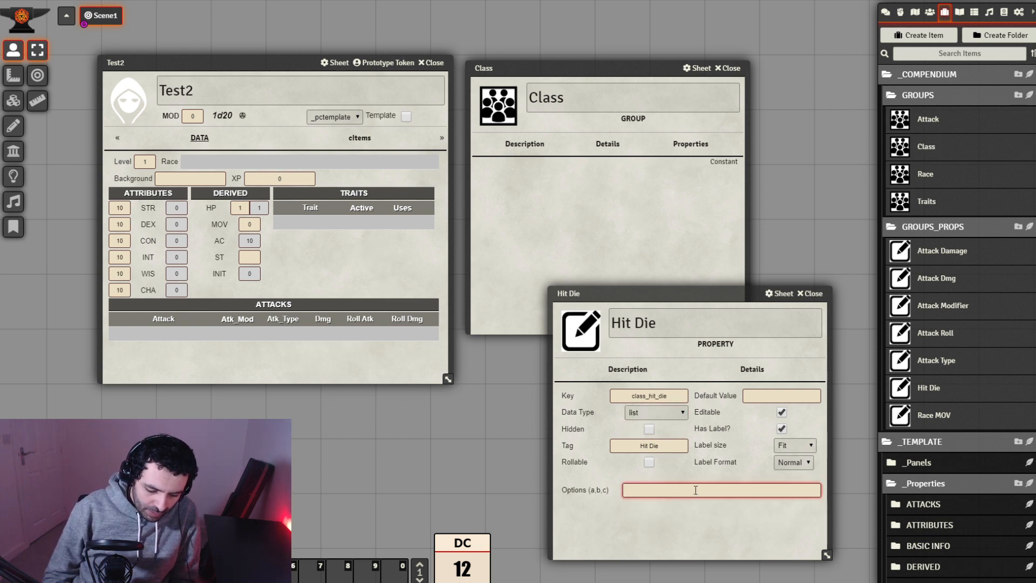
pyautogui.write('d4,d')
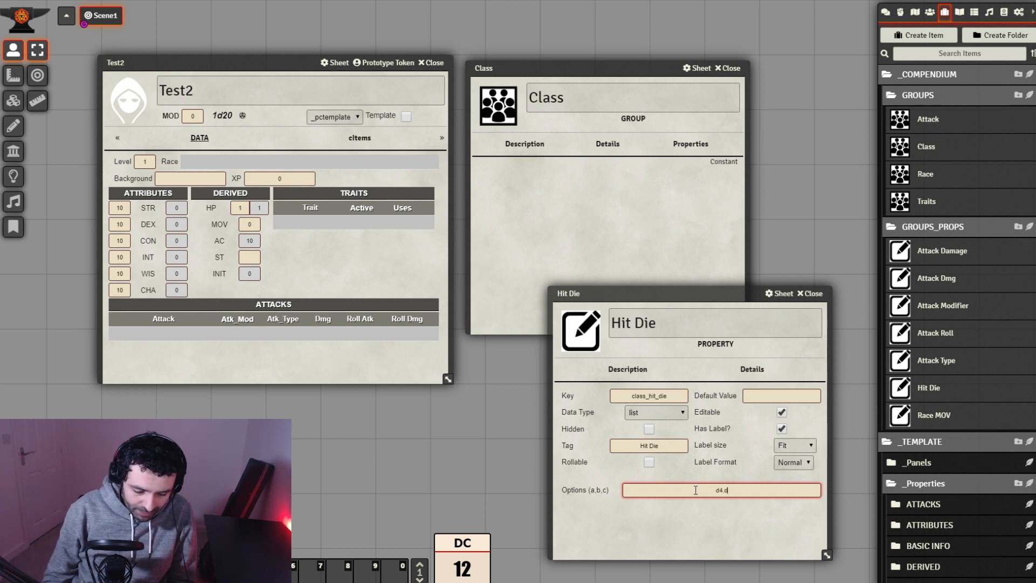
pyautogui.write('6,d')
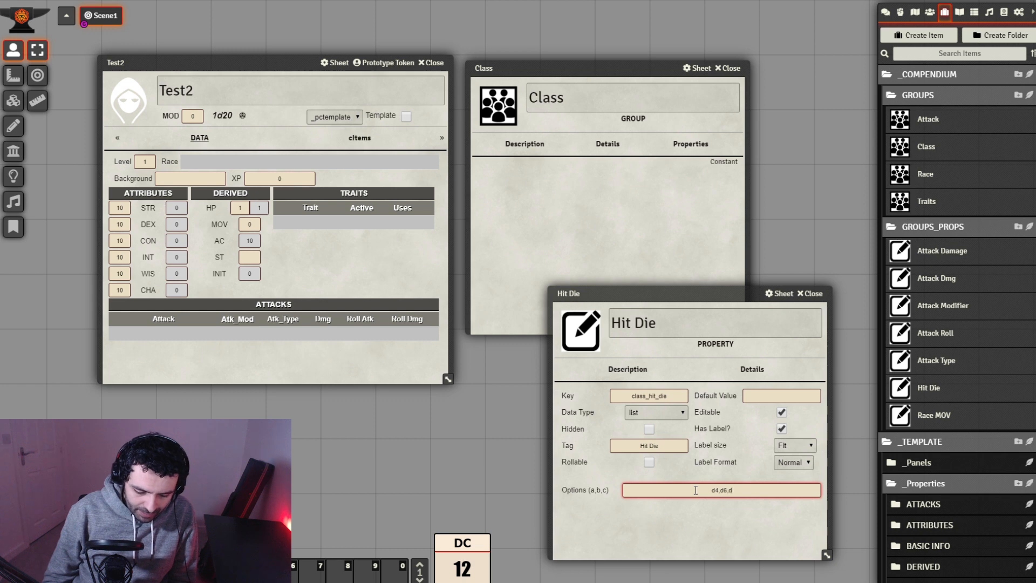
pyautogui.write('8,d10')
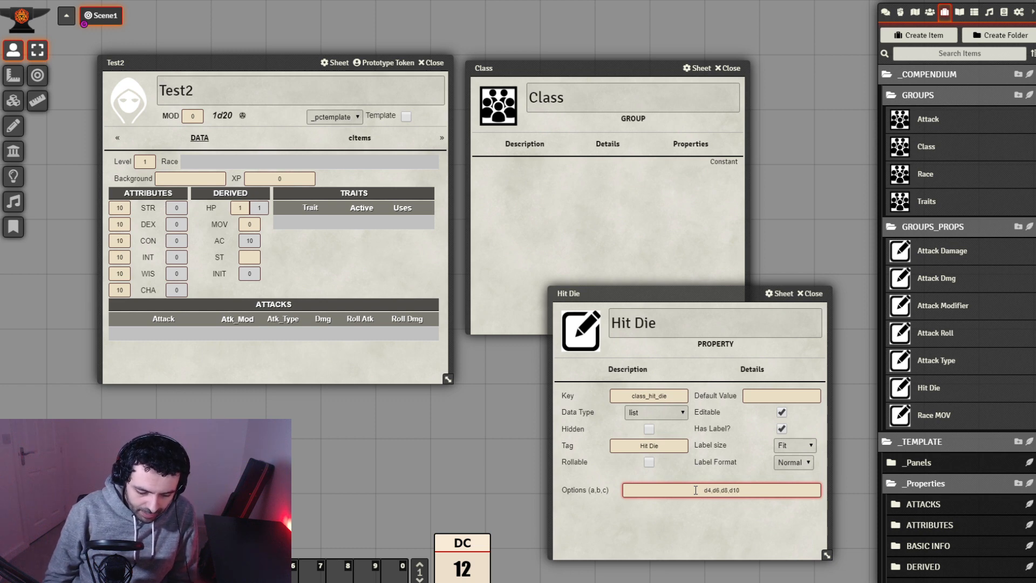
pyautogui.write(',d12')
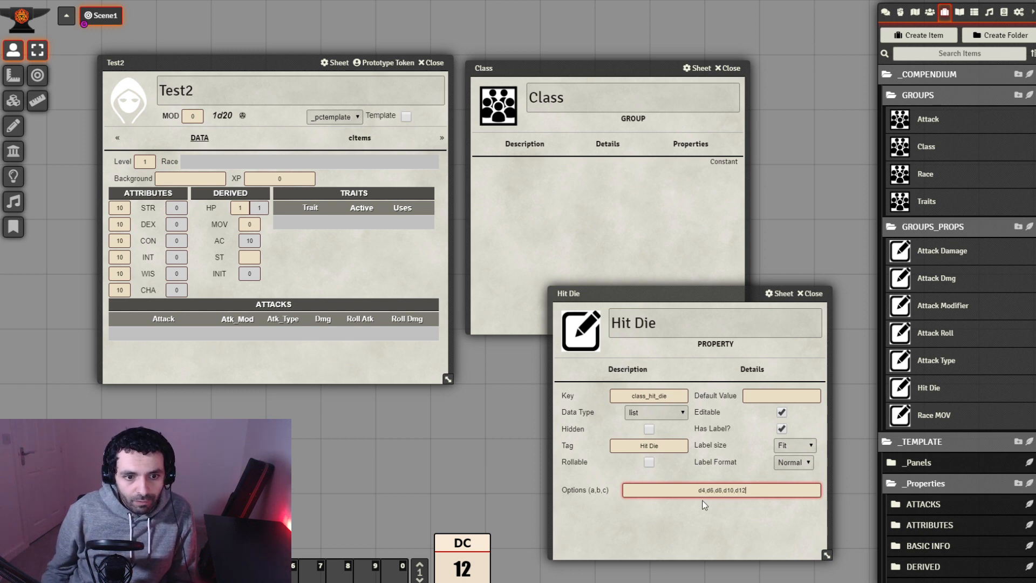
pyautogui.click(739, 520)
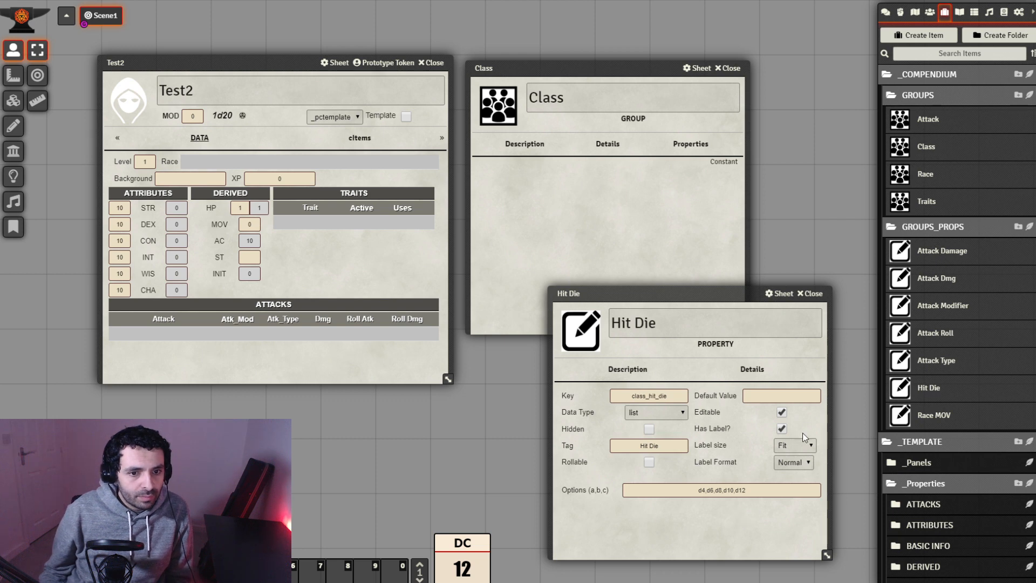
# Set the Hit Die property's default value to d6 and close its sheet.
pyautogui.click(795, 394)
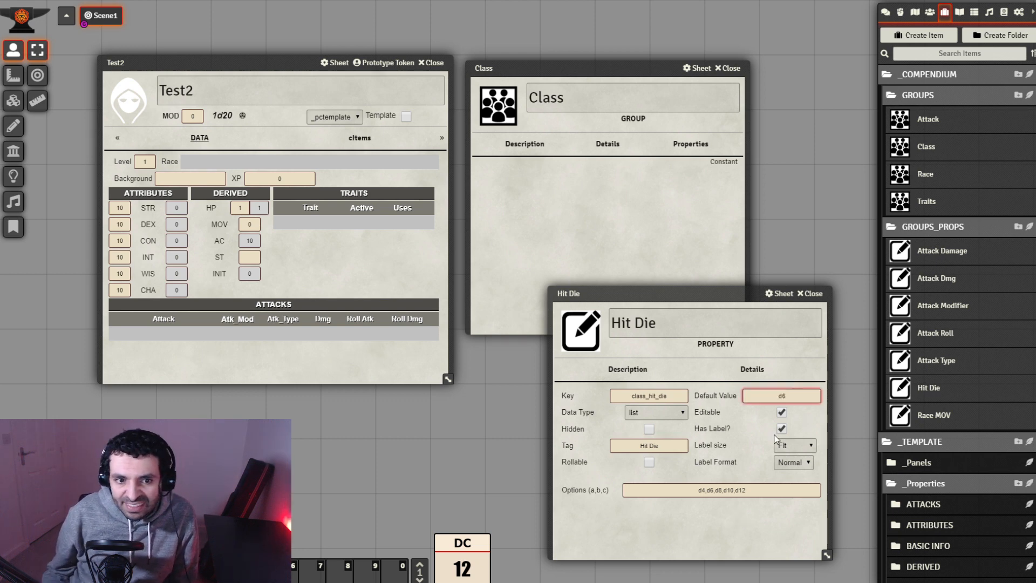
pyautogui.click(754, 521)
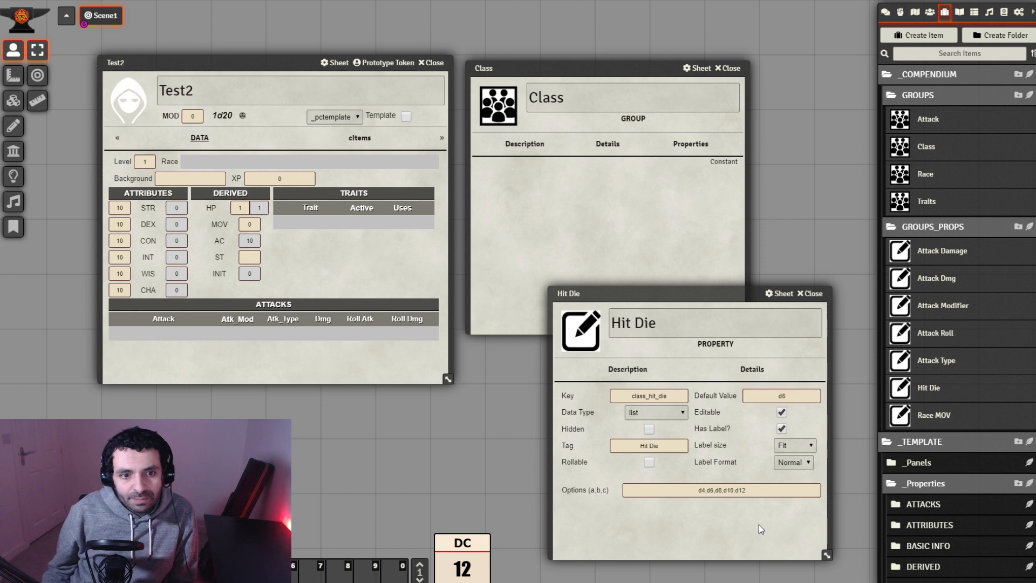
pyautogui.click(812, 296)
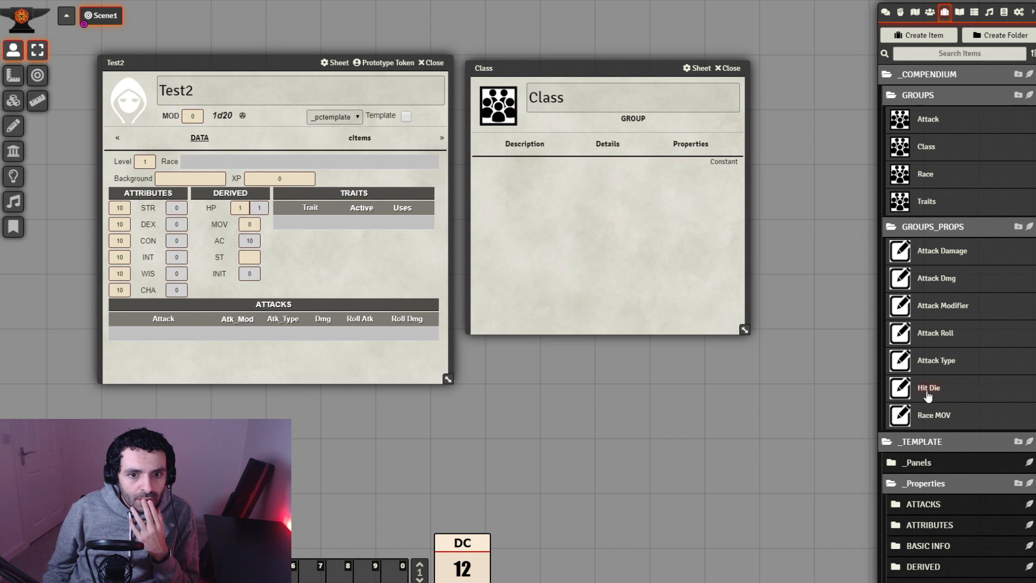
# Rename the Hit Die property to Class Hit Die and add it to the Class group's properties.
pyautogui.click(928, 393)
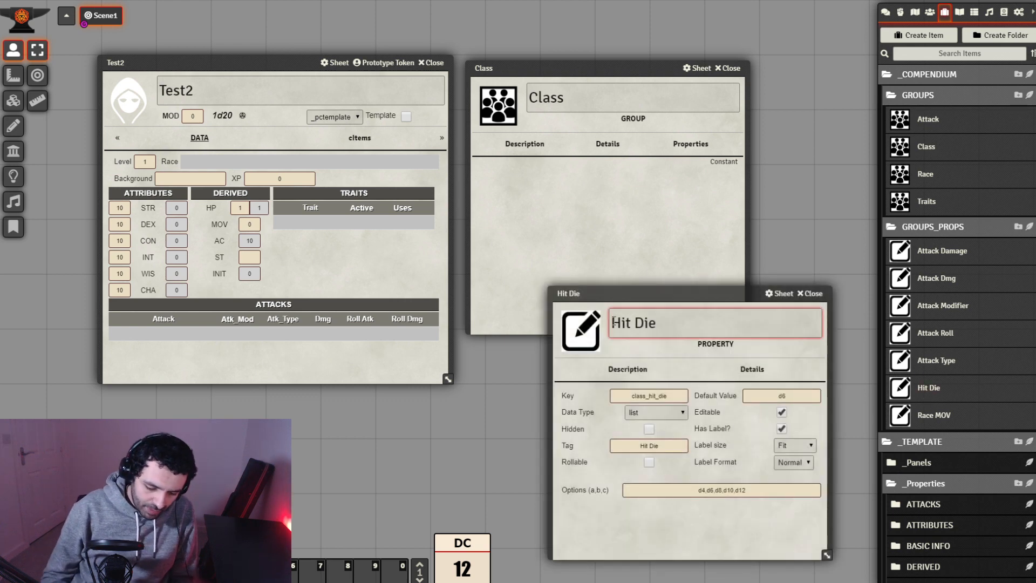
pyautogui.write('Class')
pyautogui.click(766, 354)
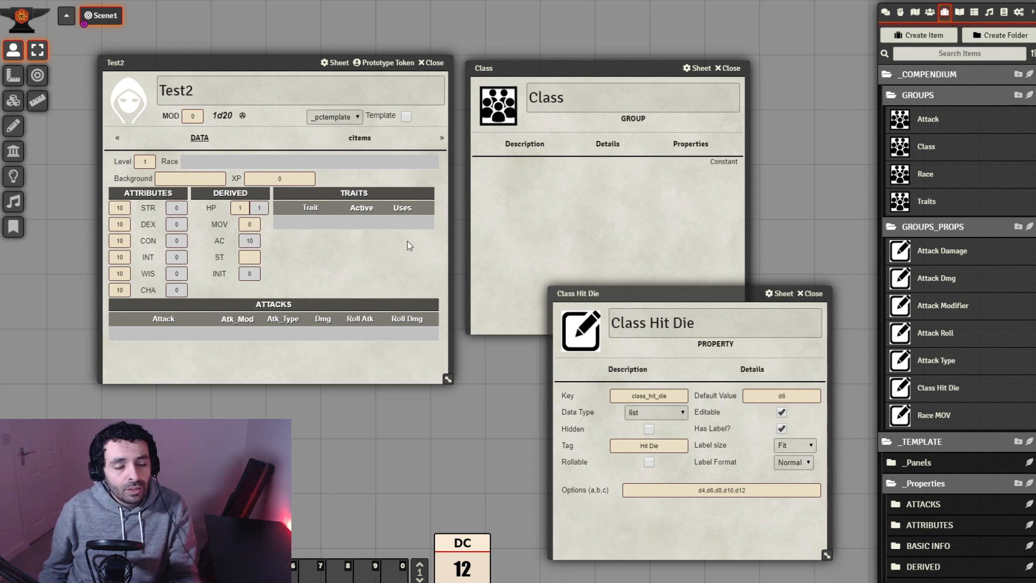
pyautogui.moveTo(702, 293); pyautogui.dragTo(728, 292)
pyautogui.click(812, 292)
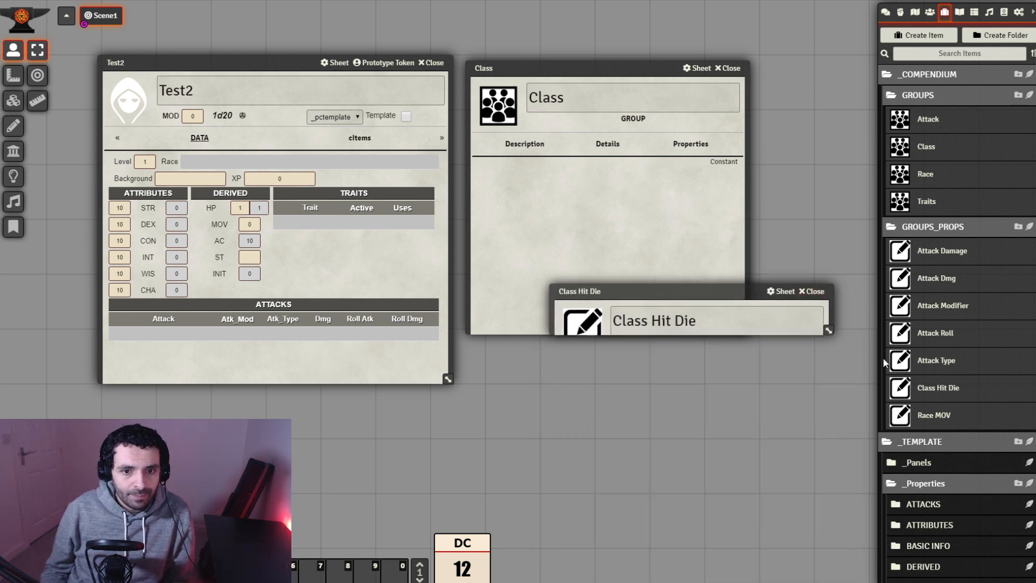
pyautogui.moveTo(944, 394); pyautogui.dragTo(653, 238)
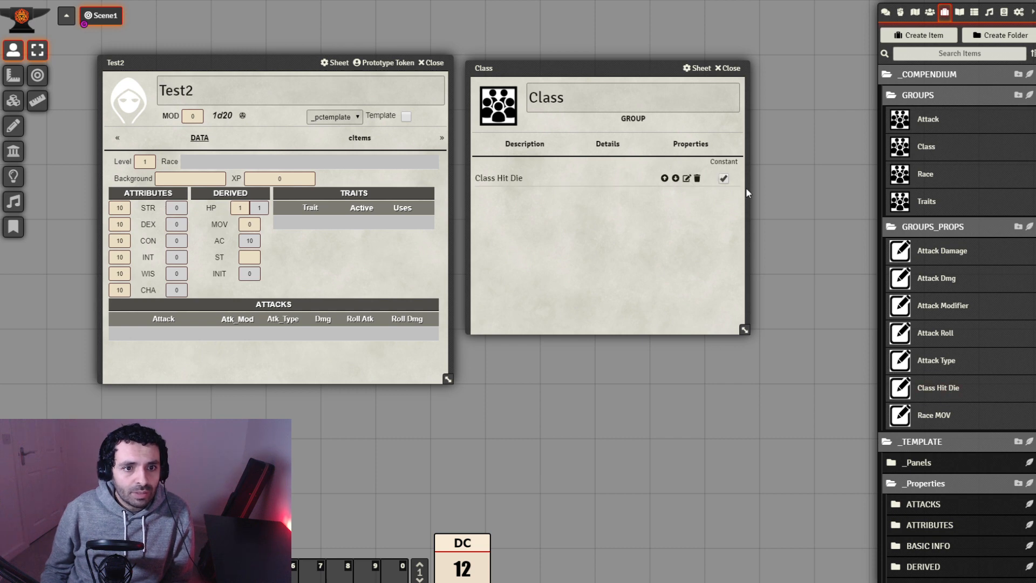
pyautogui.click(732, 69)
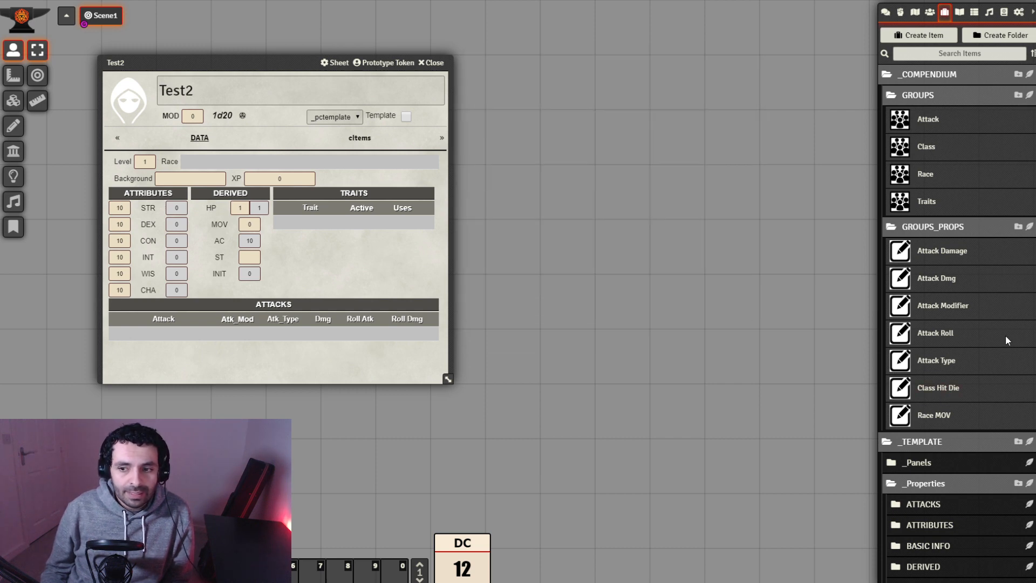
# Create a property named Class Label in the BASIC INFO folder.
pyautogui.scroll(-2, 995, 333)
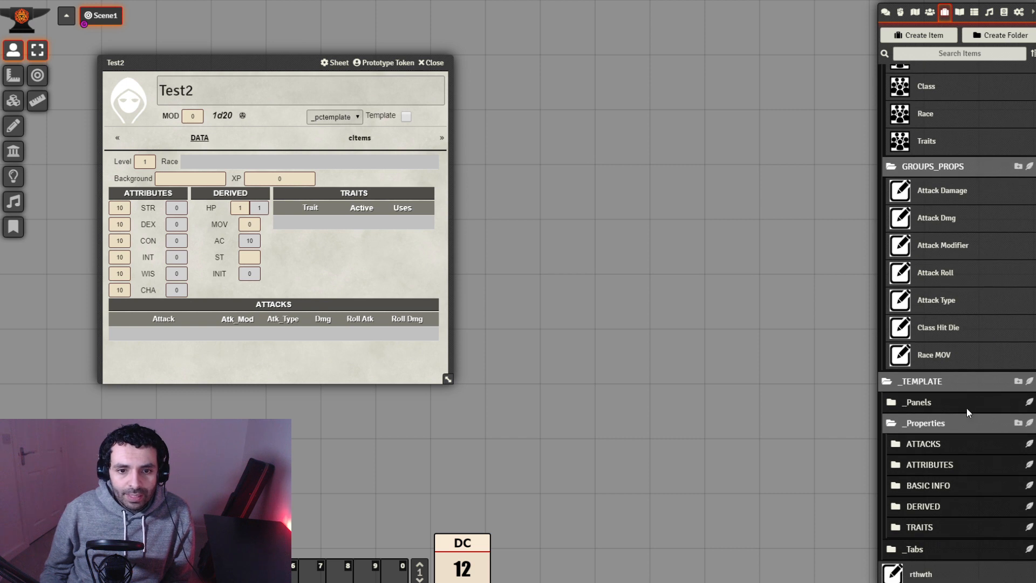
pyautogui.click(942, 479)
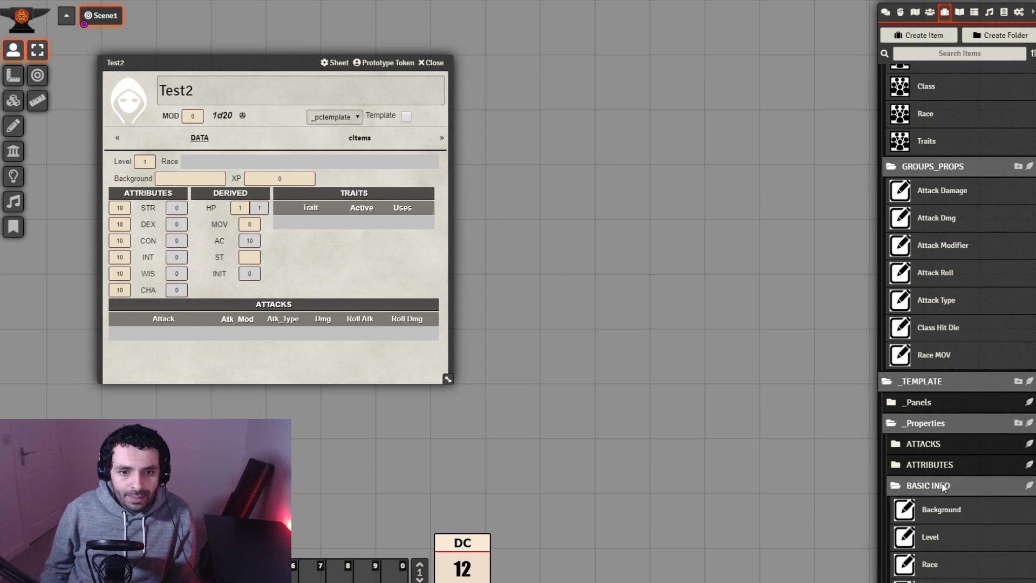
pyautogui.scroll(-4, 947, 480)
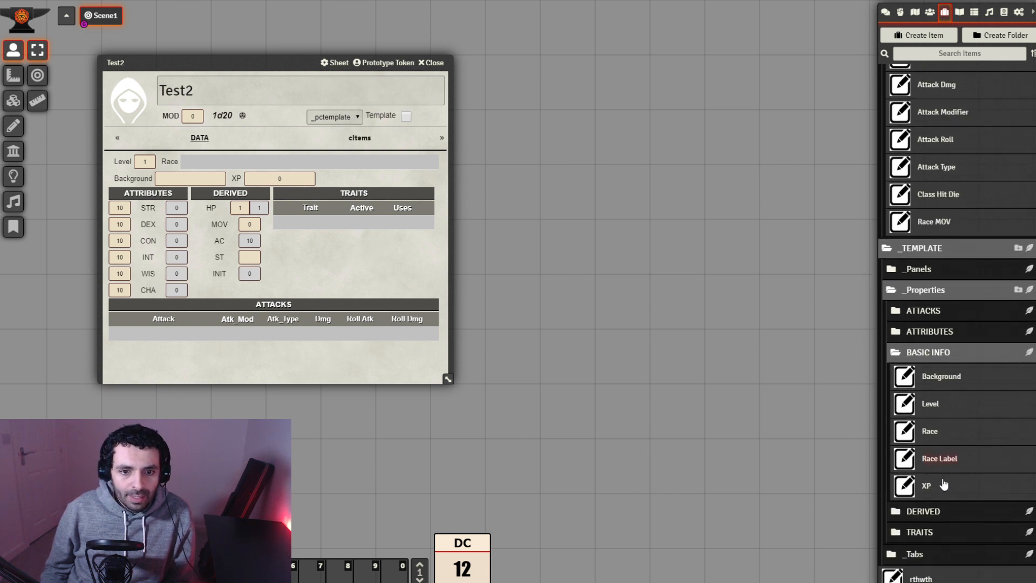
pyautogui.click(1029, 349)
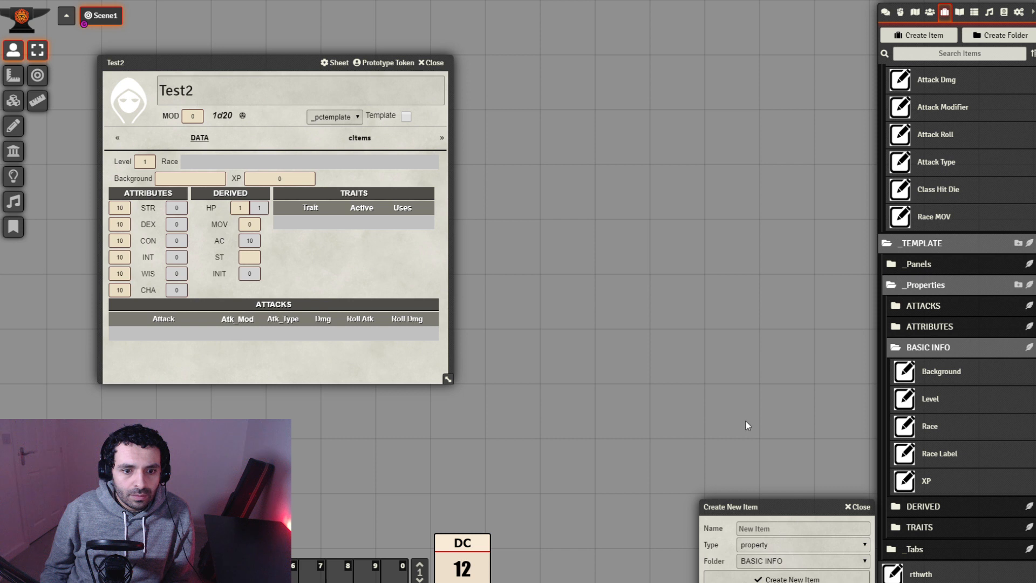
pyautogui.click(713, 344)
pyautogui.write('Clas')
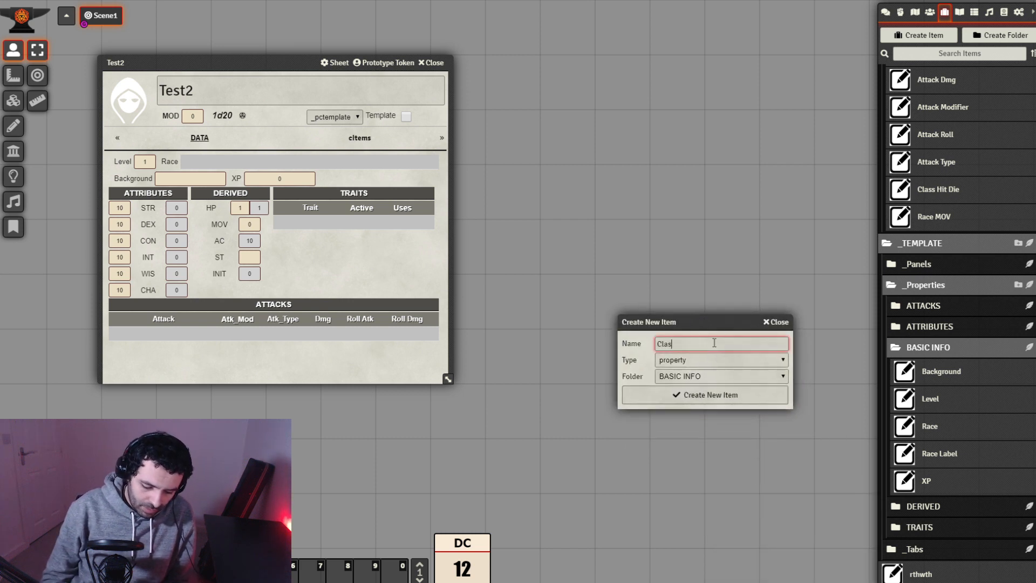
pyautogui.write('s Label')
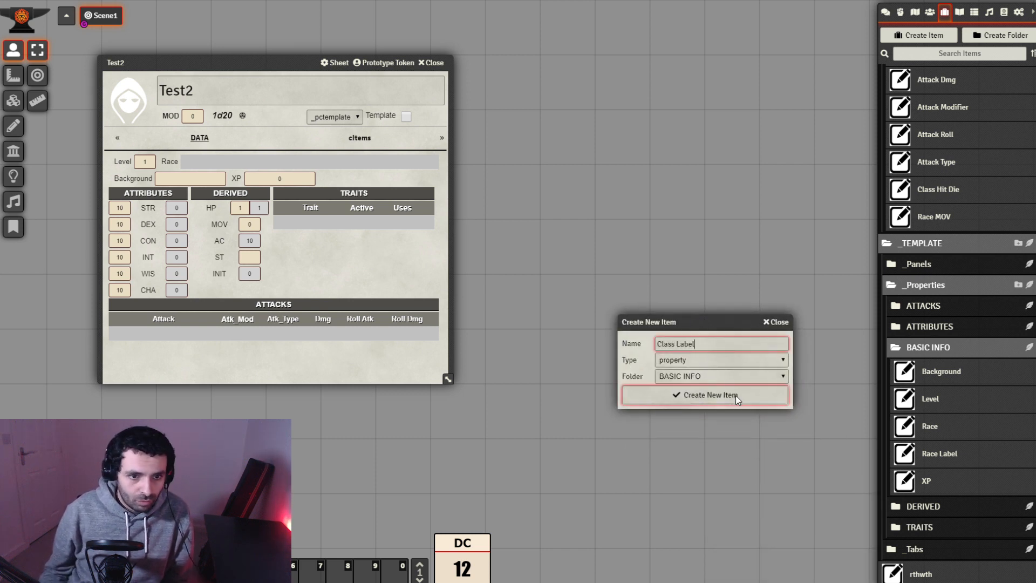
pyautogui.click(720, 395)
# In the Class Label property's details, set the data type to label and the key to class_label.
pyautogui.click(588, 247)
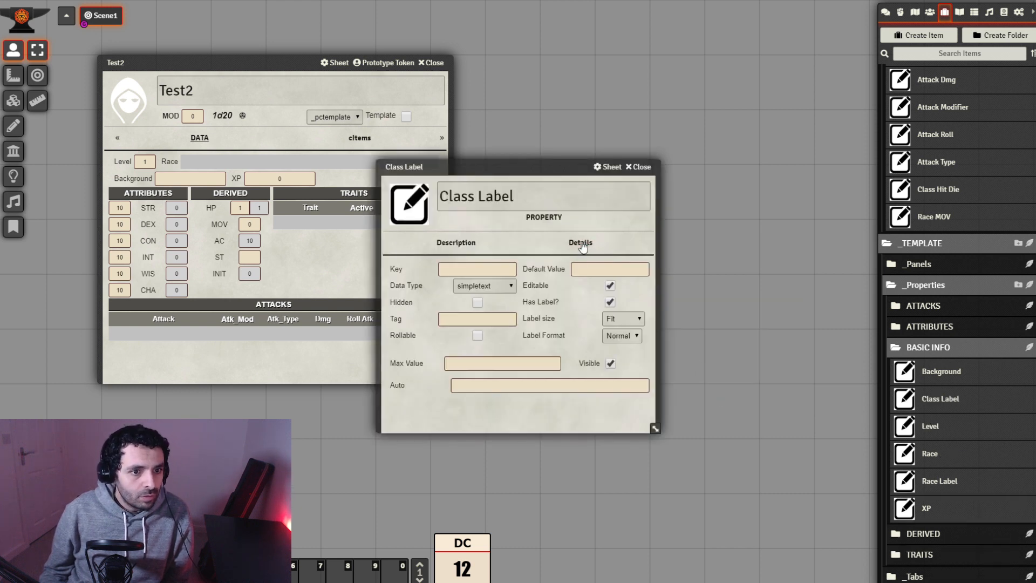
pyautogui.click(508, 289)
pyautogui.press('l')
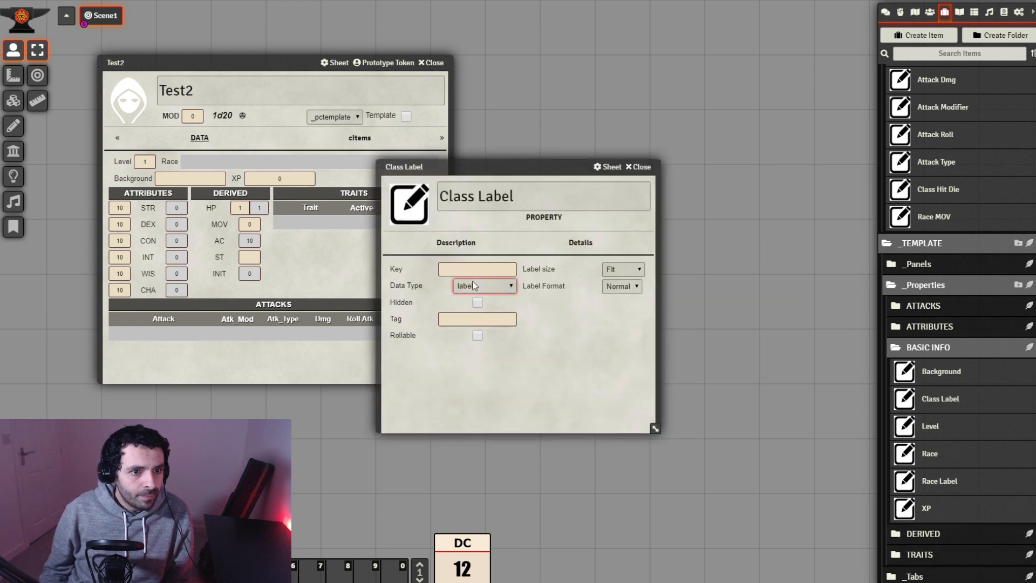
pyautogui.click(483, 267)
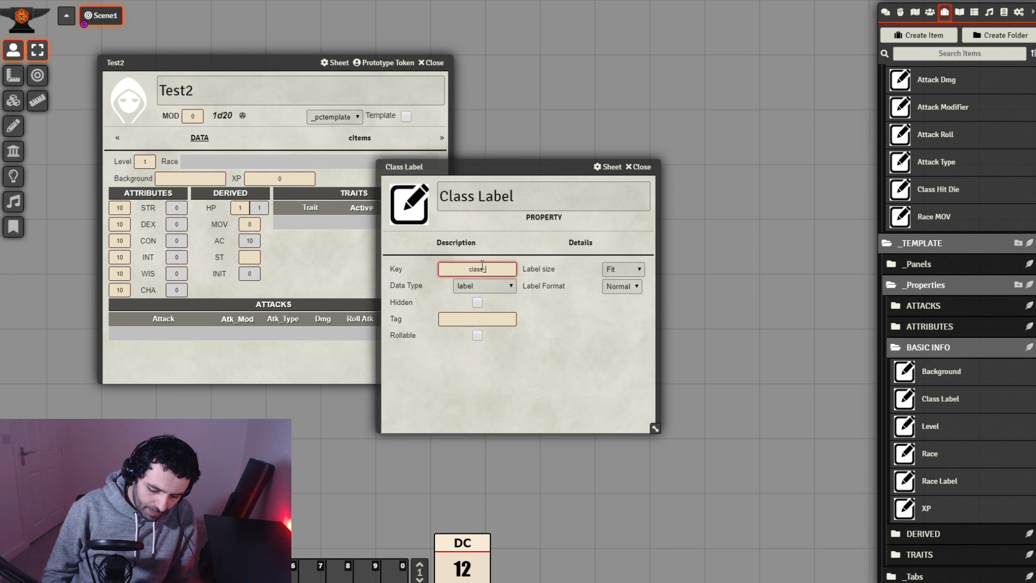
pyautogui.write('_label')
pyautogui.click(556, 352)
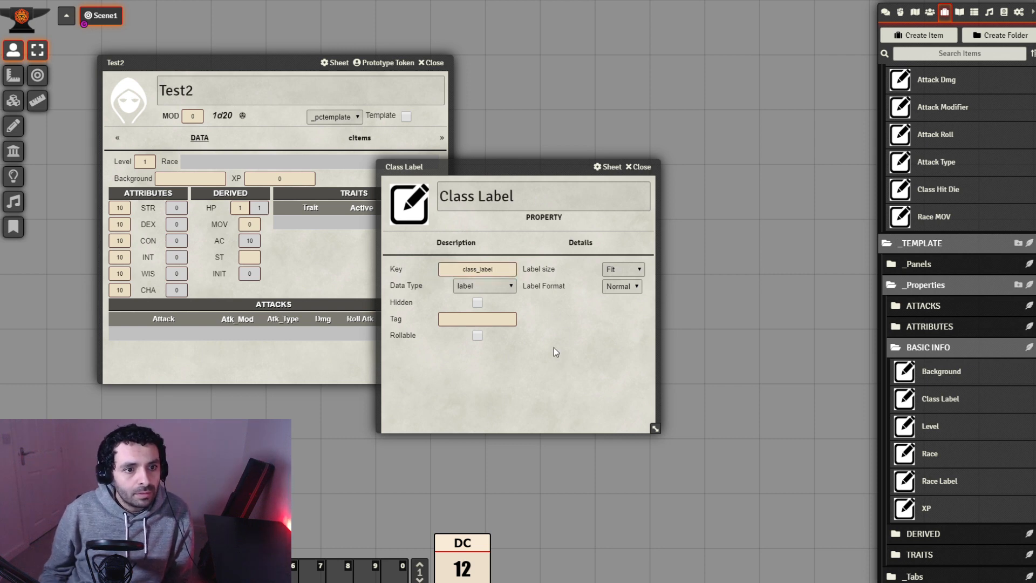
# Set the Class Label property's tag to Class and close its sheet.
pyautogui.click(469, 320)
pyautogui.write('c')
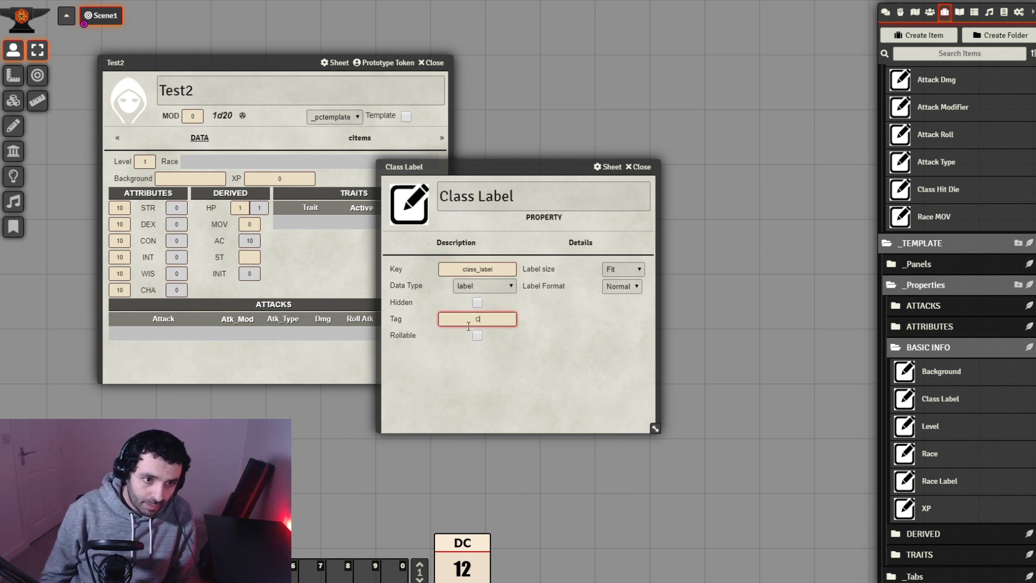
pyautogui.write('lass')
pyautogui.click(618, 363)
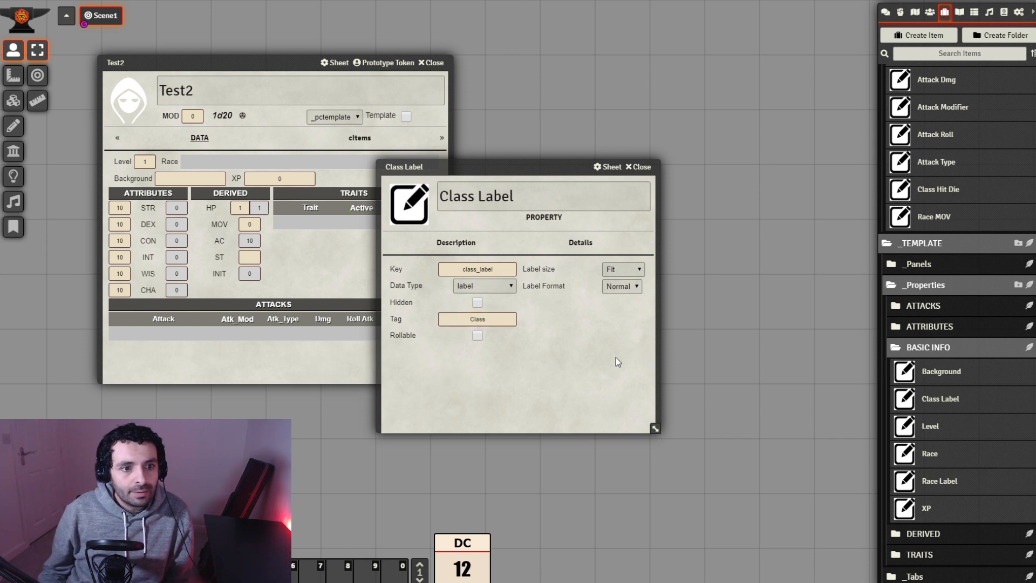
pyautogui.click(639, 167)
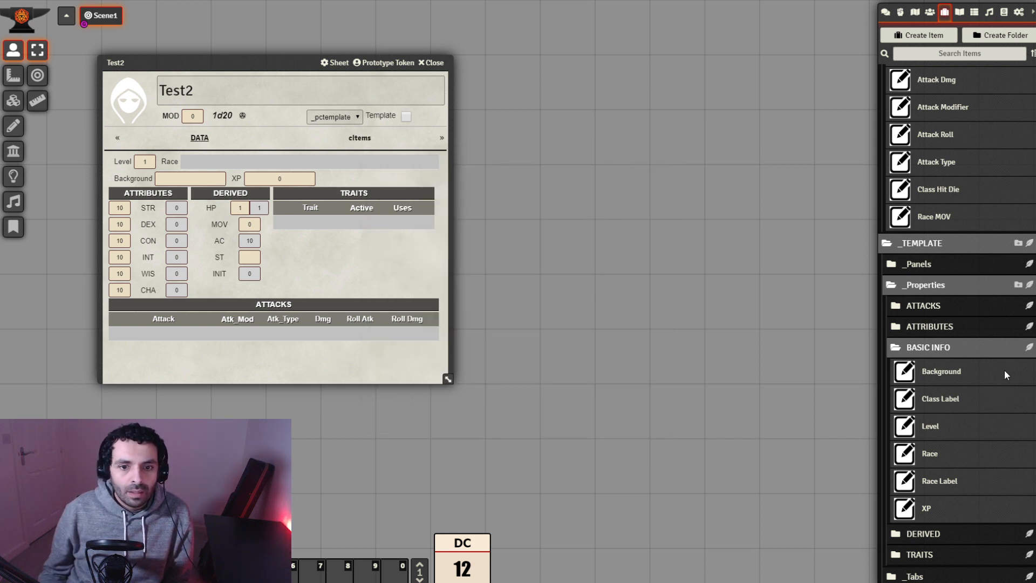
# Create a property named Class in the BASIC INFO folder.
pyautogui.click(1029, 349)
pyautogui.moveTo(763, 504); pyautogui.dragTo(659, 297)
pyautogui.click(668, 314)
pyautogui.write('Class')
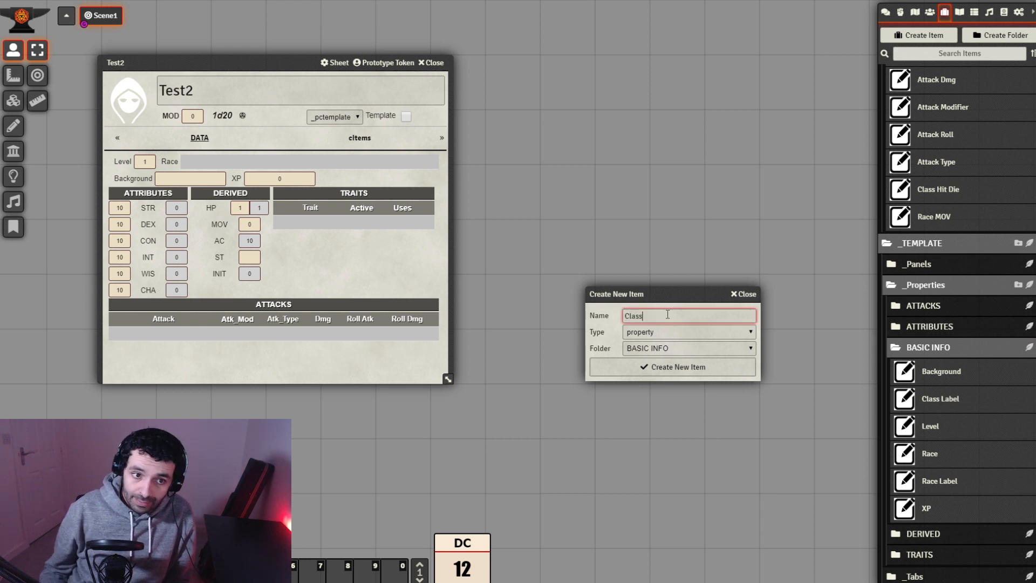
pyautogui.click(685, 364)
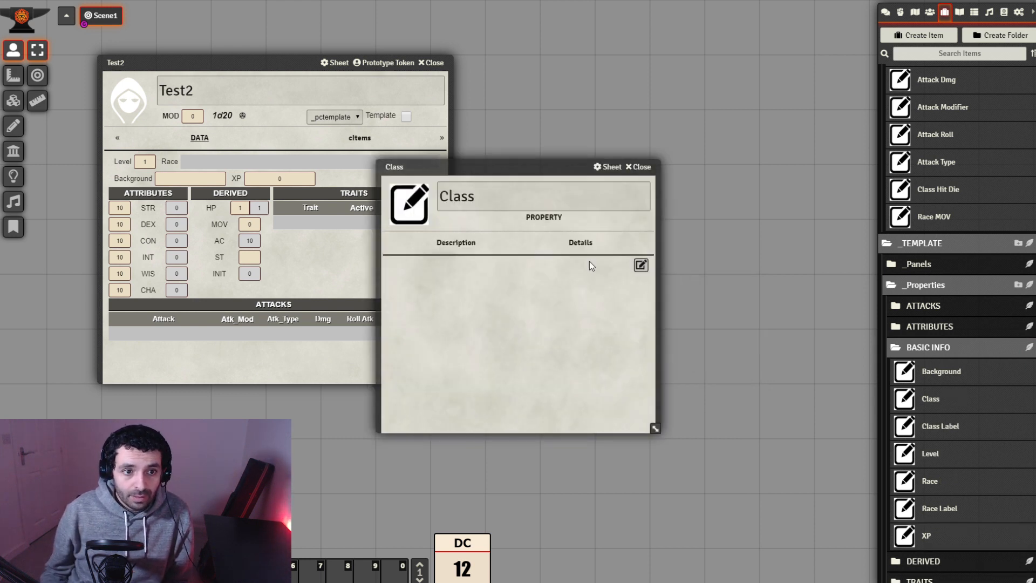
# In the new Class property's details, set the data type to table and the key to class.
pyautogui.click(588, 246)
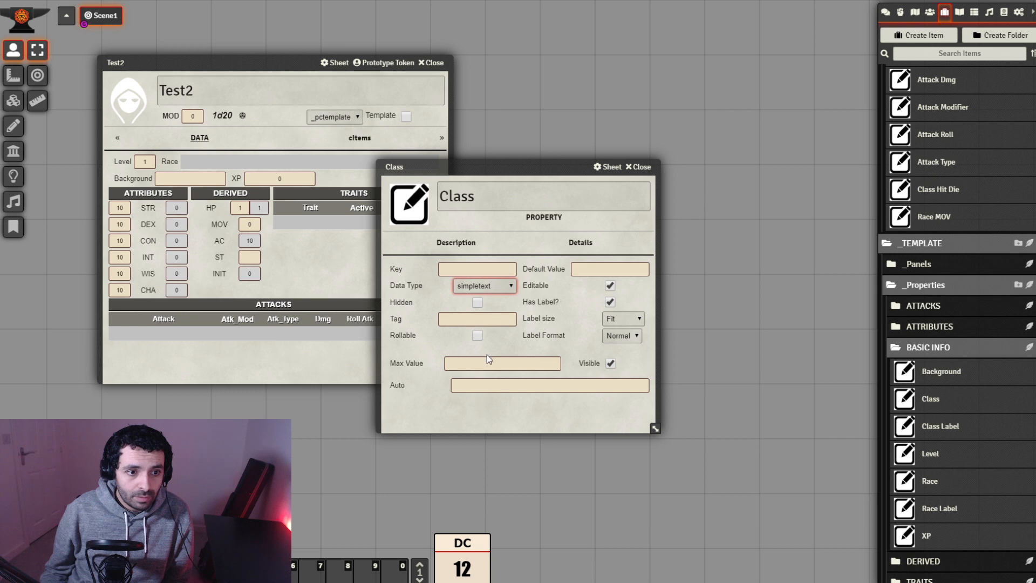
pyautogui.click(488, 370)
pyautogui.click(478, 268)
pyautogui.write('class')
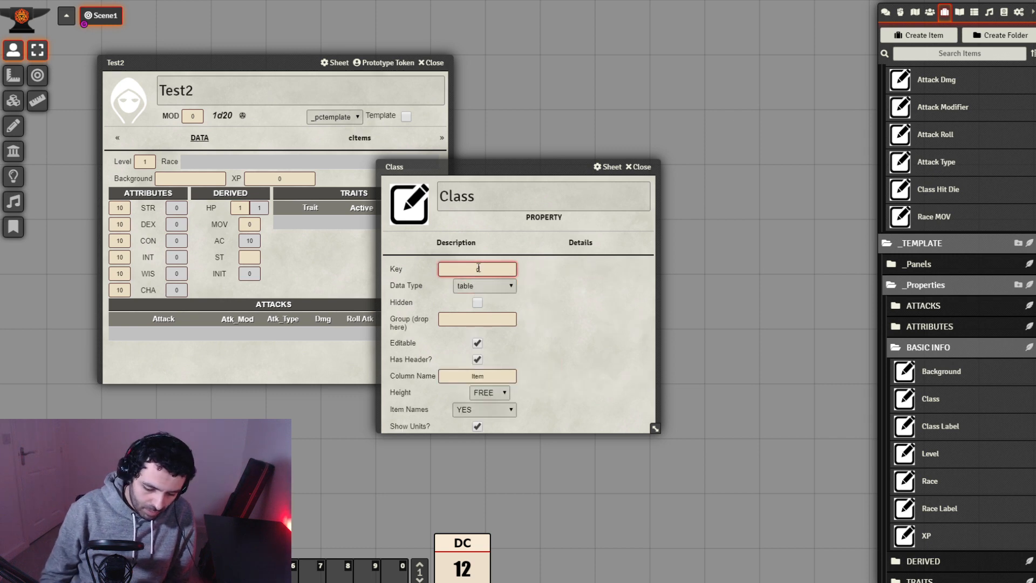
# Assign the Class group from the GROUPS folder as the Class table property's group.
pyautogui.moveTo(533, 167); pyautogui.dragTo(624, 127)
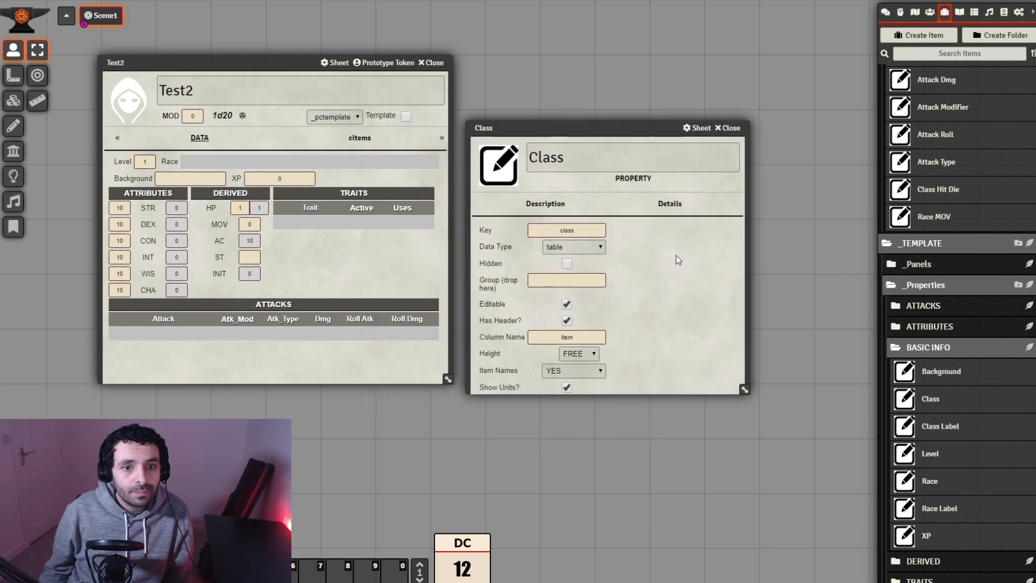
pyautogui.scroll(4, 935, 170)
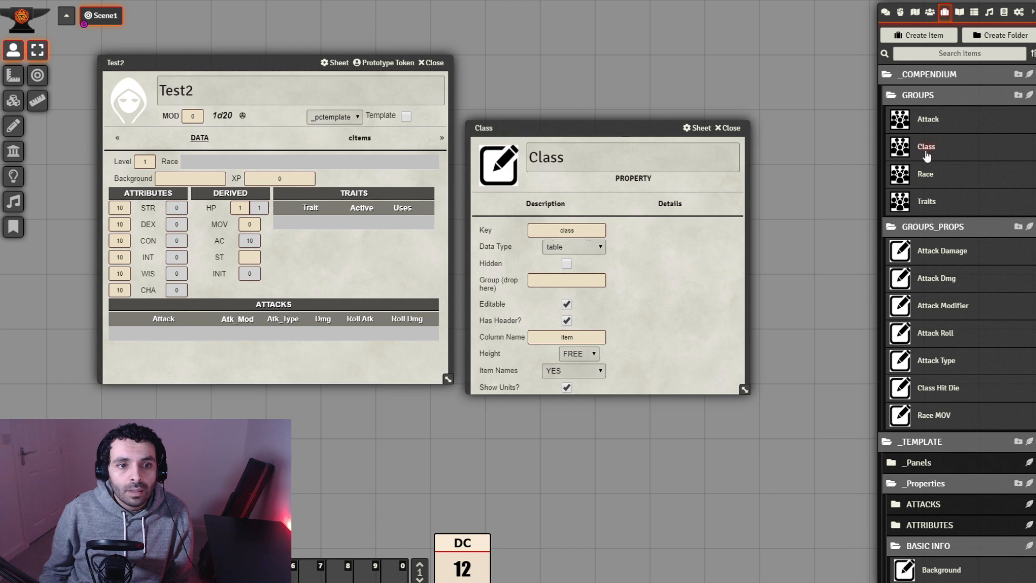
pyautogui.moveTo(927, 146); pyautogui.dragTo(567, 278)
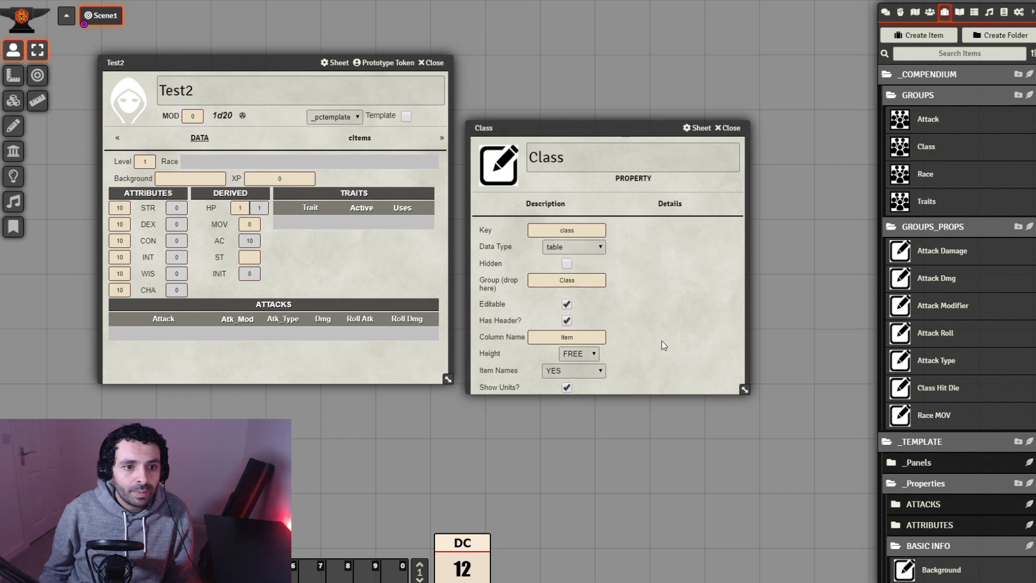
# Make the Class table non-editable without a header, set Item Names to ONLY NAMES, and close the property.
pyautogui.click(566, 304)
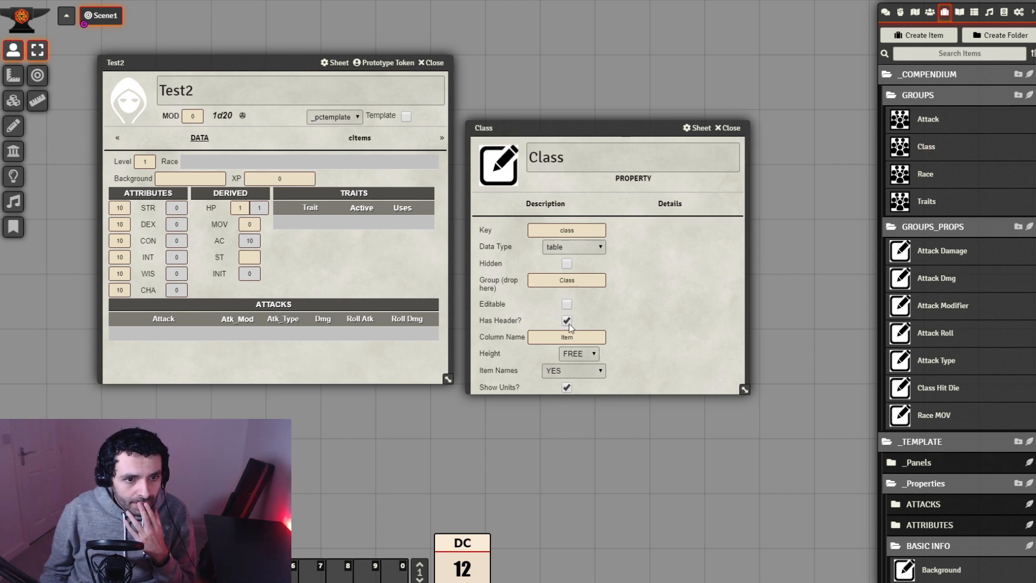
pyautogui.click(567, 322)
pyautogui.moveTo(744, 391); pyautogui.dragTo(745, 445)
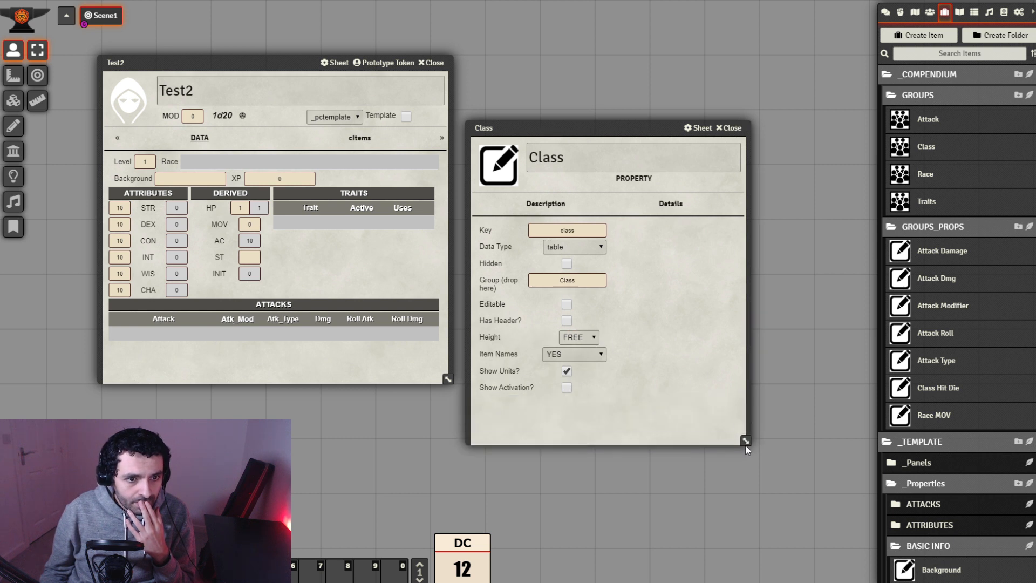
pyautogui.click(598, 358)
pyautogui.click(598, 384)
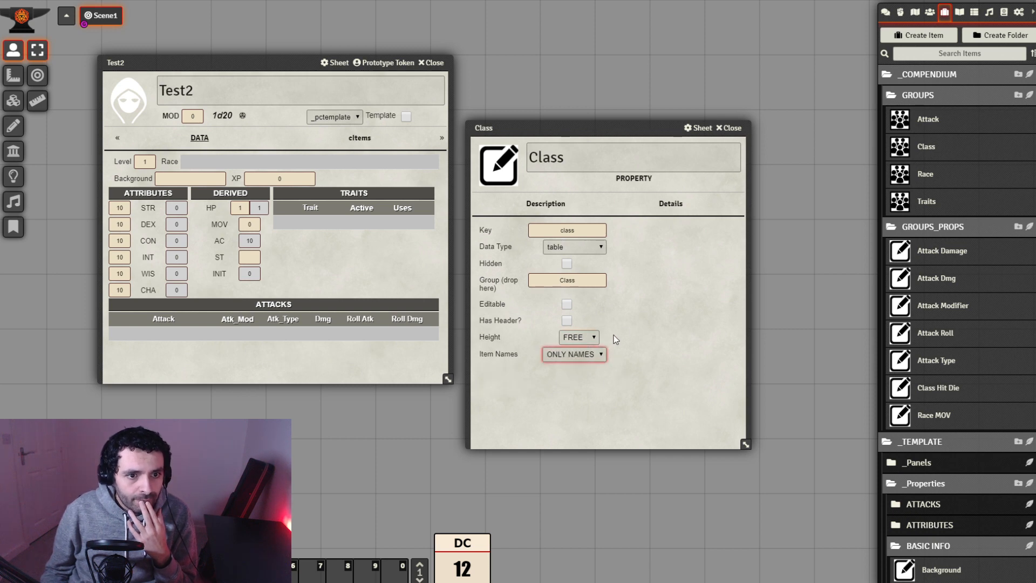
pyautogui.click(729, 128)
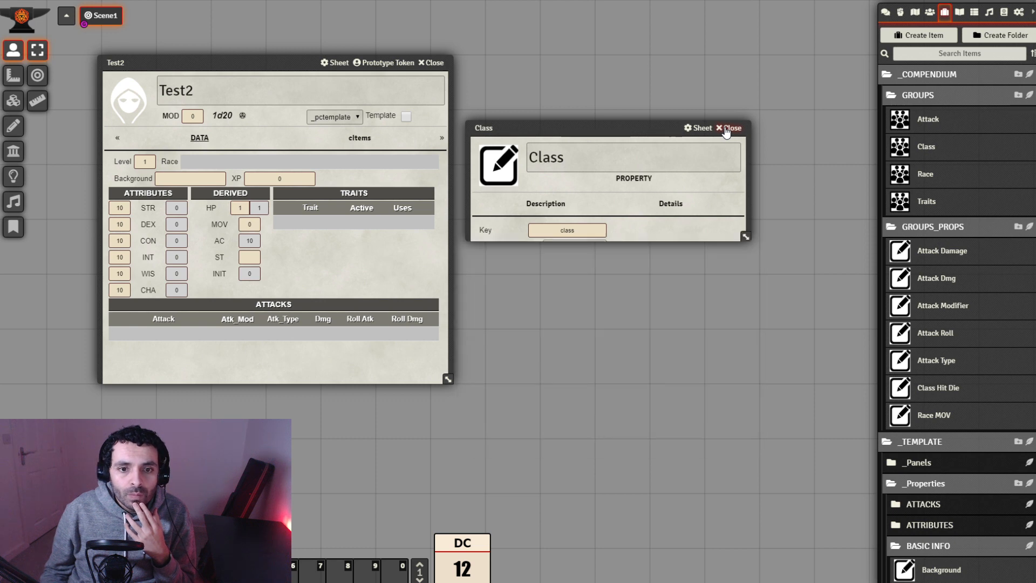
# Open the Info Panel from the _Panels folder and bring up its list of properties.
pyautogui.scroll(-5, 954, 338)
pyautogui.click(926, 210)
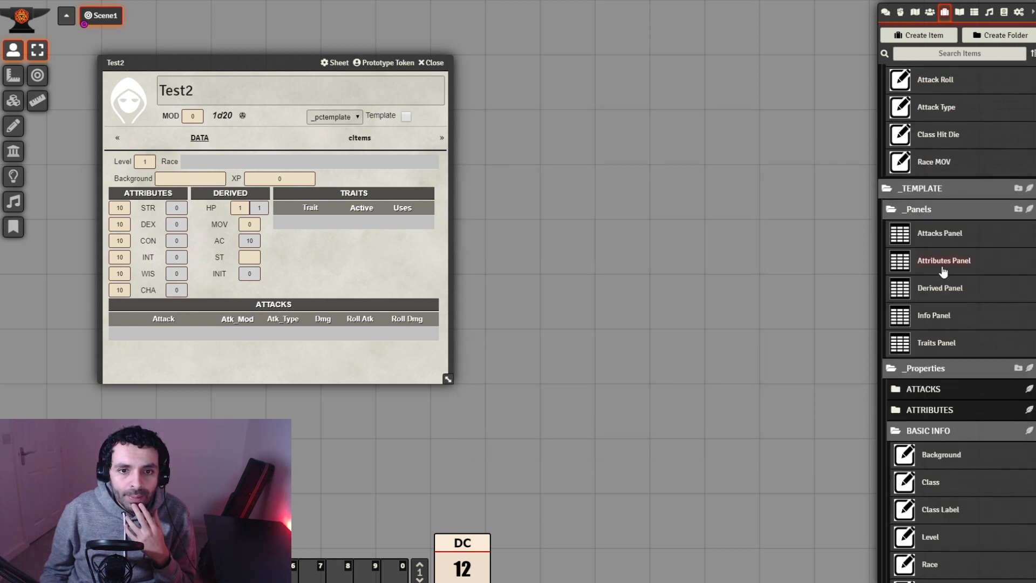
pyautogui.click(930, 313)
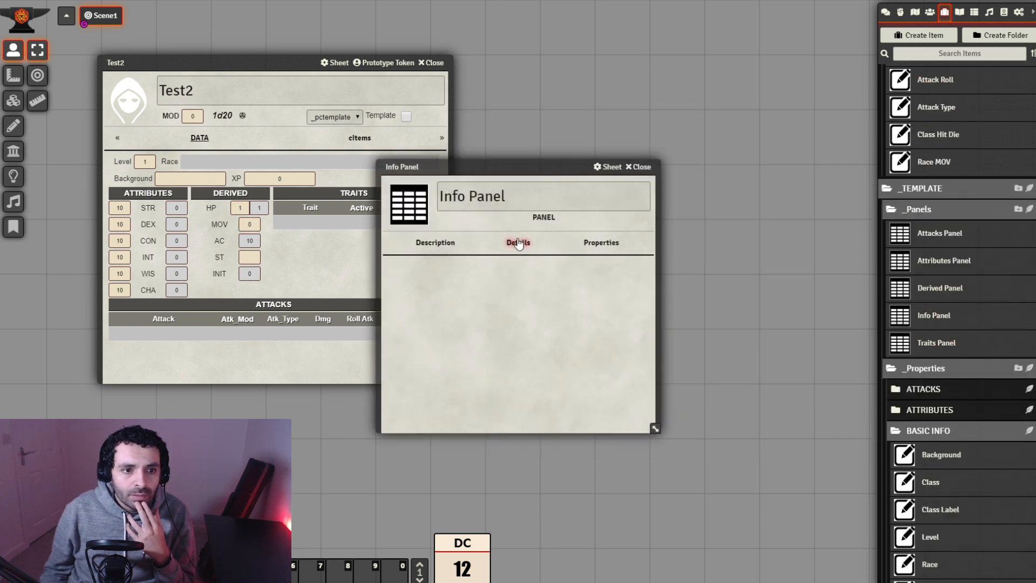
pyautogui.click(519, 241)
pyautogui.moveTo(530, 164); pyautogui.dragTo(618, 120)
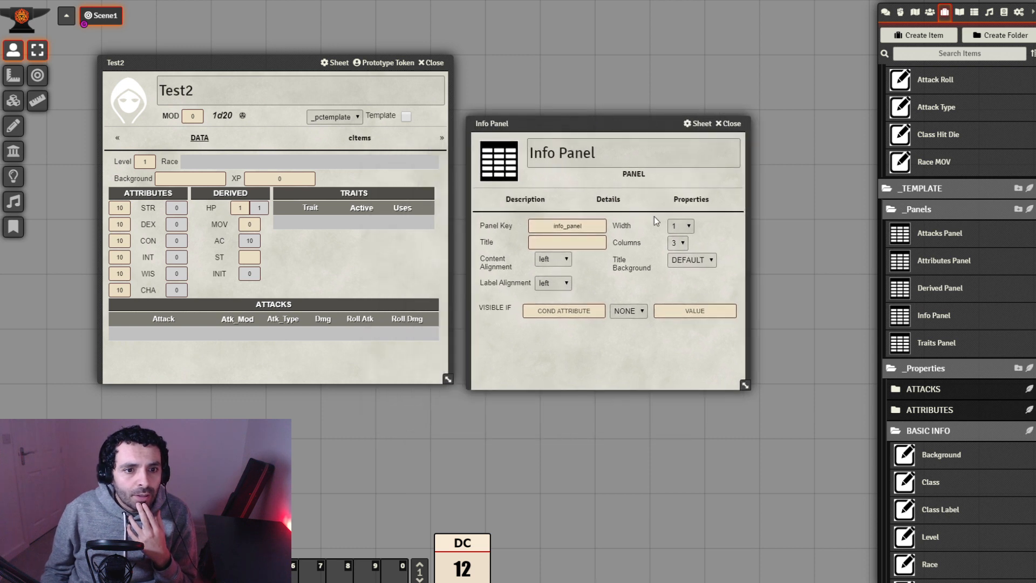
pyautogui.click(672, 243)
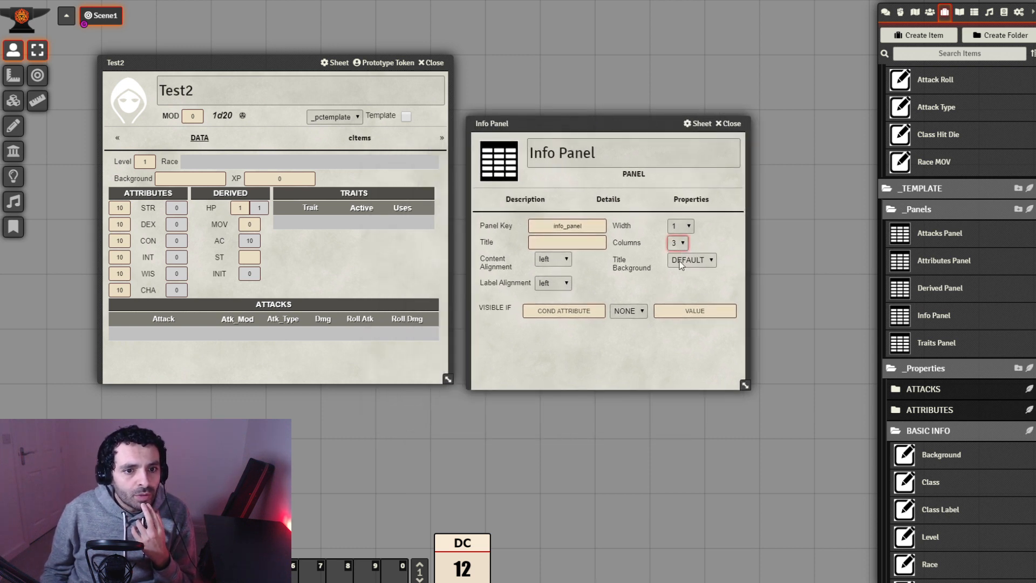
pyautogui.click(691, 199)
# Add the Class Label and Class properties to the Info Panel, placing them in that order between Race and Background.
pyautogui.scroll(-3, 948, 386)
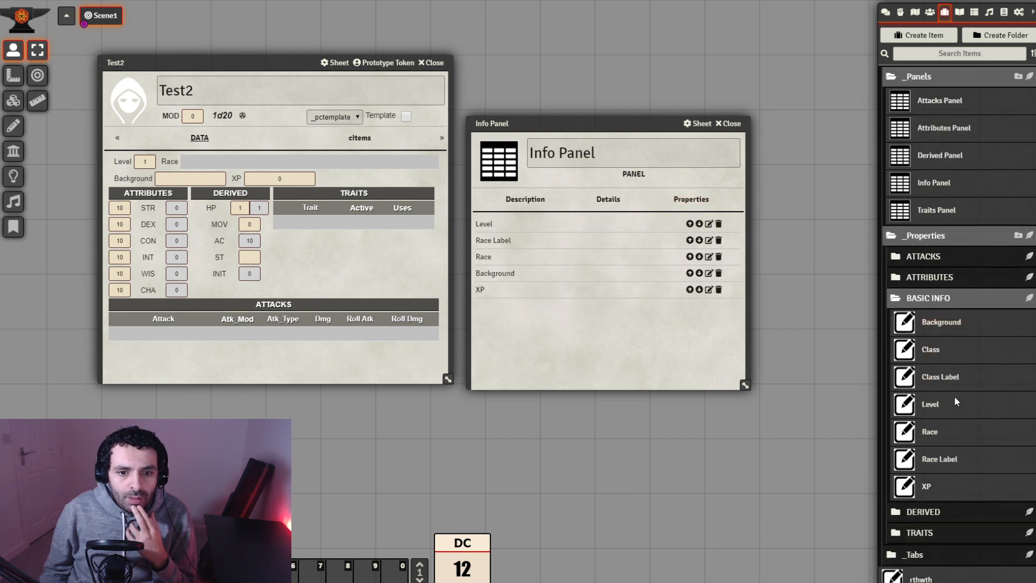
pyautogui.moveTo(953, 373); pyautogui.dragTo(689, 296)
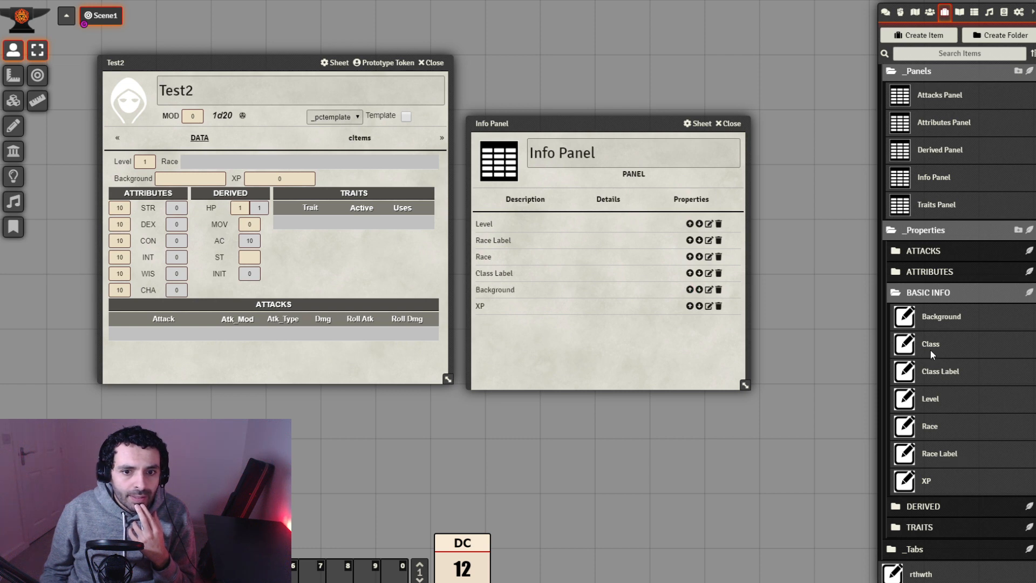
pyautogui.moveTo(930, 349); pyautogui.dragTo(602, 347)
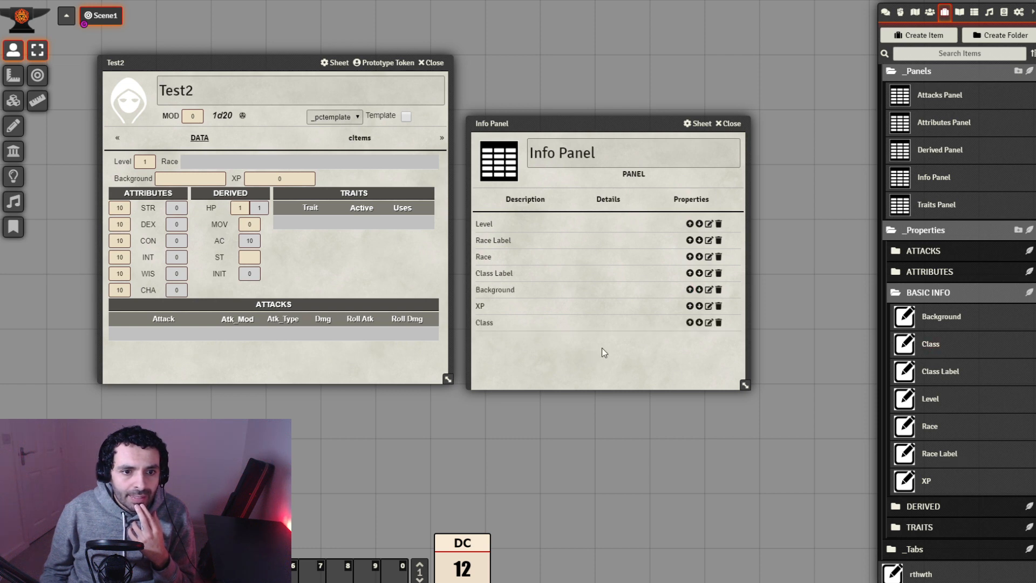
pyautogui.click(690, 323)
pyautogui.click(690, 306)
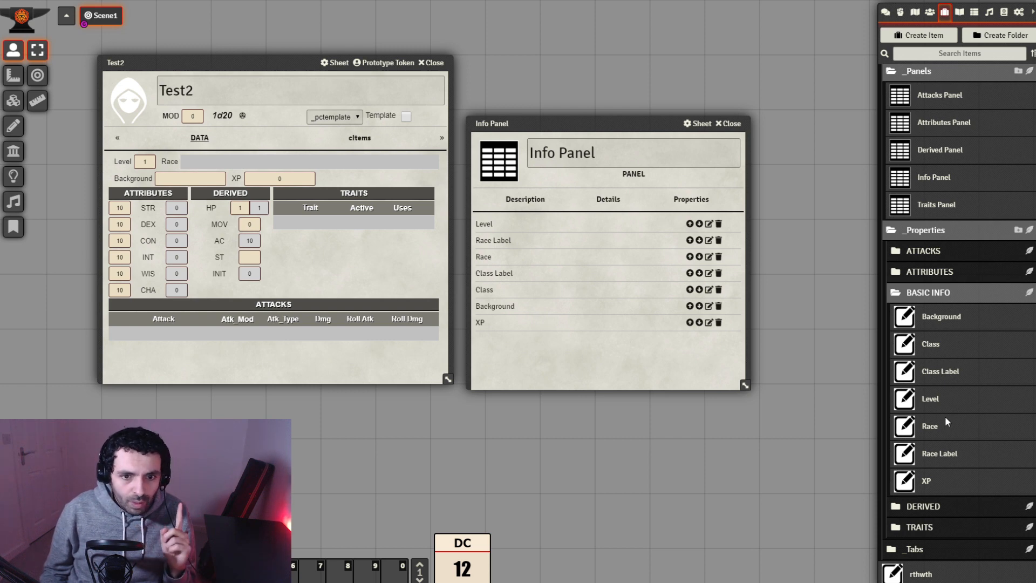
# Create a property named Alignment in the BASIC INFO folder.
pyautogui.click(1029, 292)
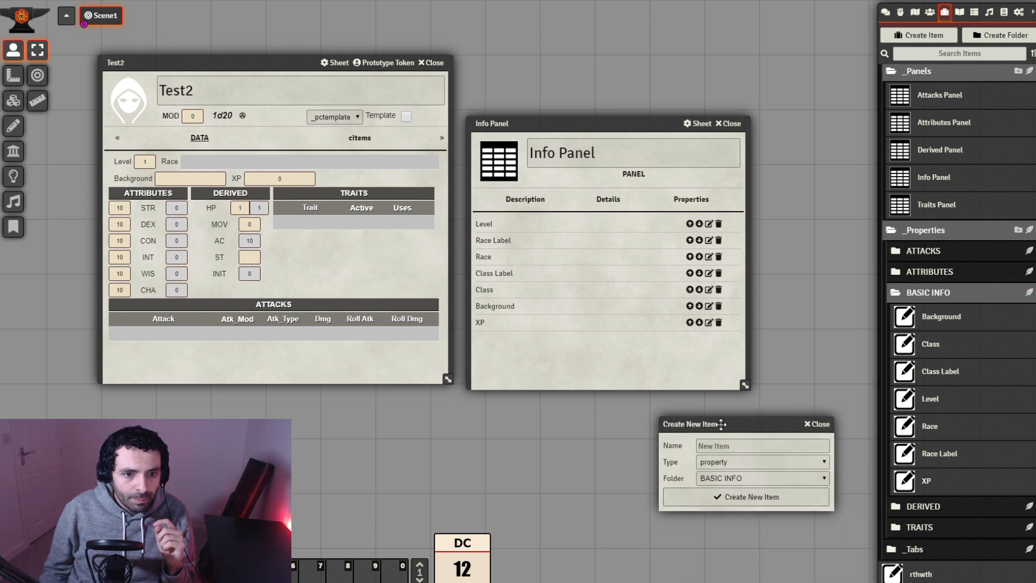
pyautogui.click(741, 450)
pyautogui.write('Ali')
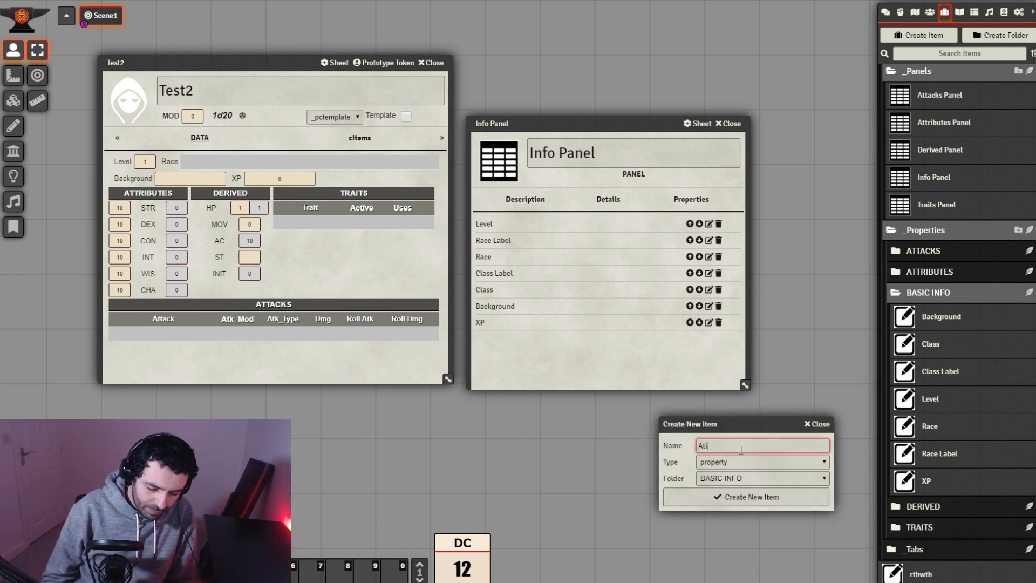
pyautogui.write('nnment')
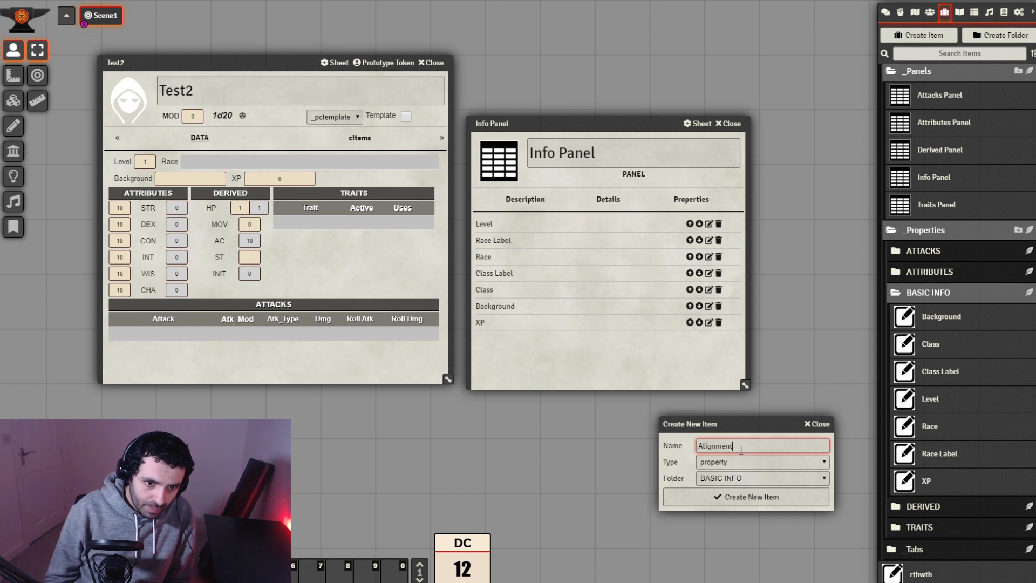
pyautogui.click(748, 496)
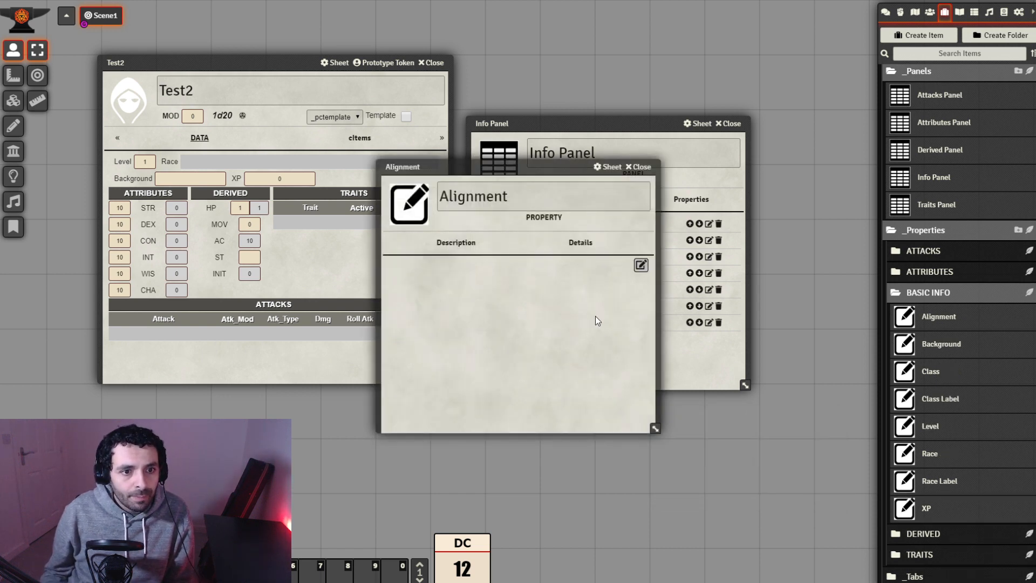
# In the Alignment property's details, set the key to alignment and the data type to list.
pyautogui.click(581, 242)
pyautogui.click(487, 268)
pyautogui.write('al')
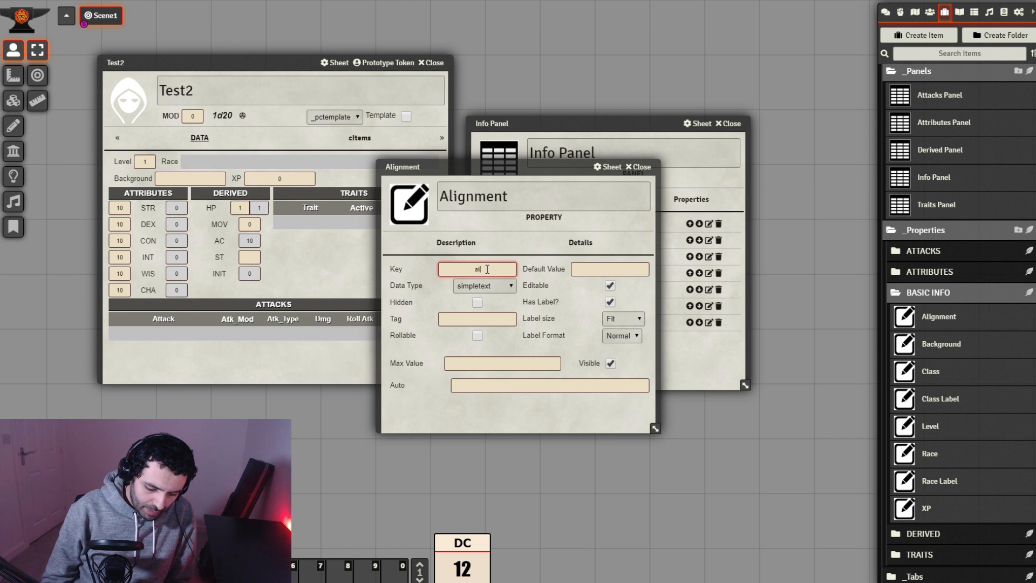
pyautogui.write('ignmnet')
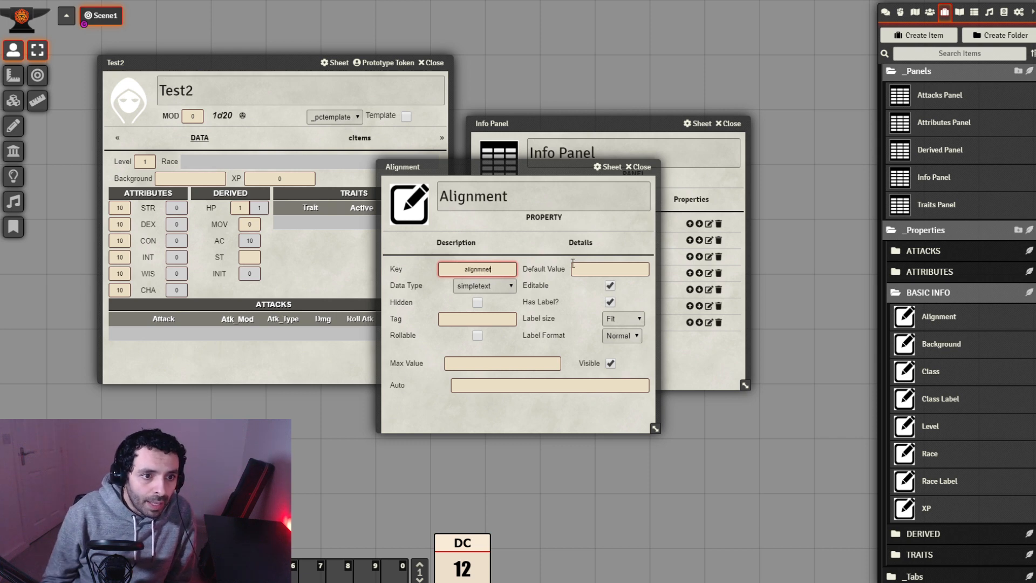
pyautogui.press('BackSpace')
pyautogui.press('BackSpace')
pyautogui.press('BackSpace')
pyautogui.write('ent')
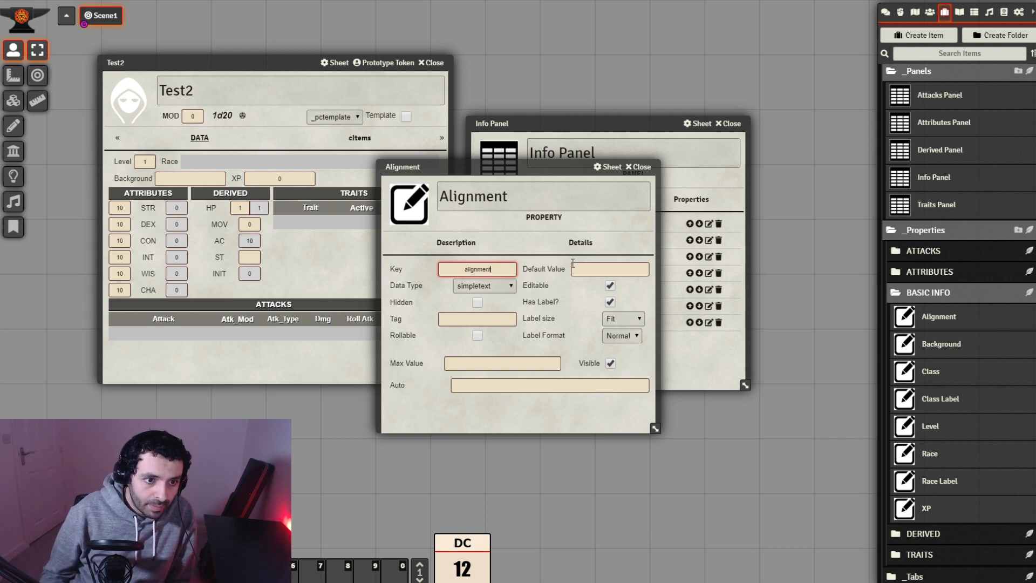
pyautogui.click(501, 287)
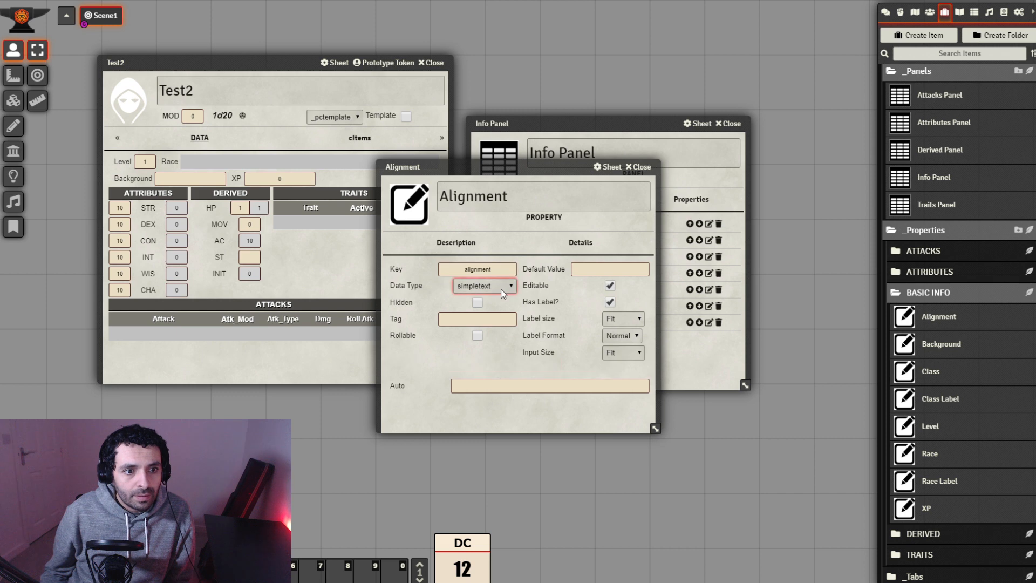
pyautogui.click(487, 346)
pyautogui.moveTo(523, 168); pyautogui.dragTo(586, 192)
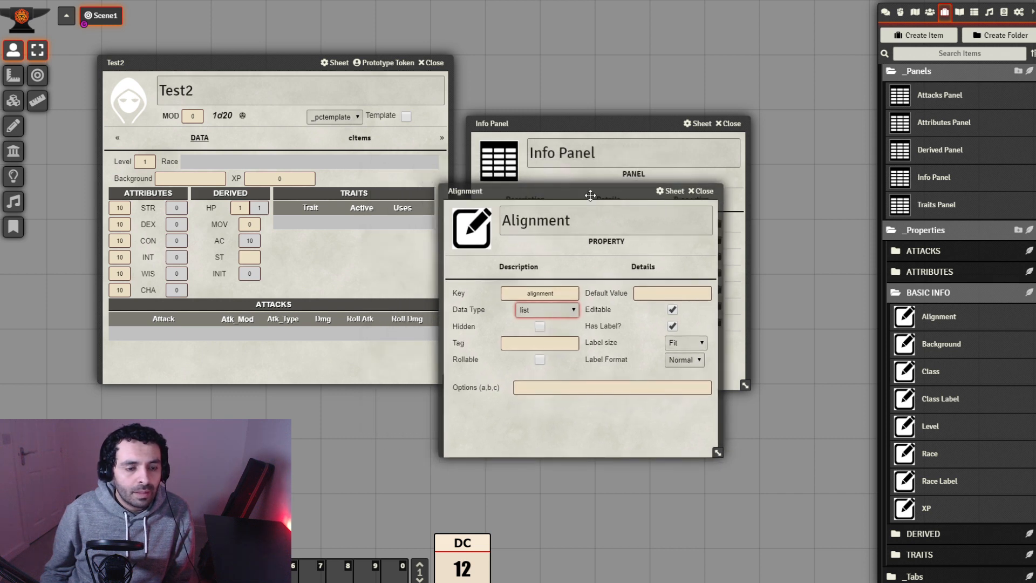
# Enter Good,Neutral,Evil as the options of the Alignment list.
pyautogui.click(593, 386)
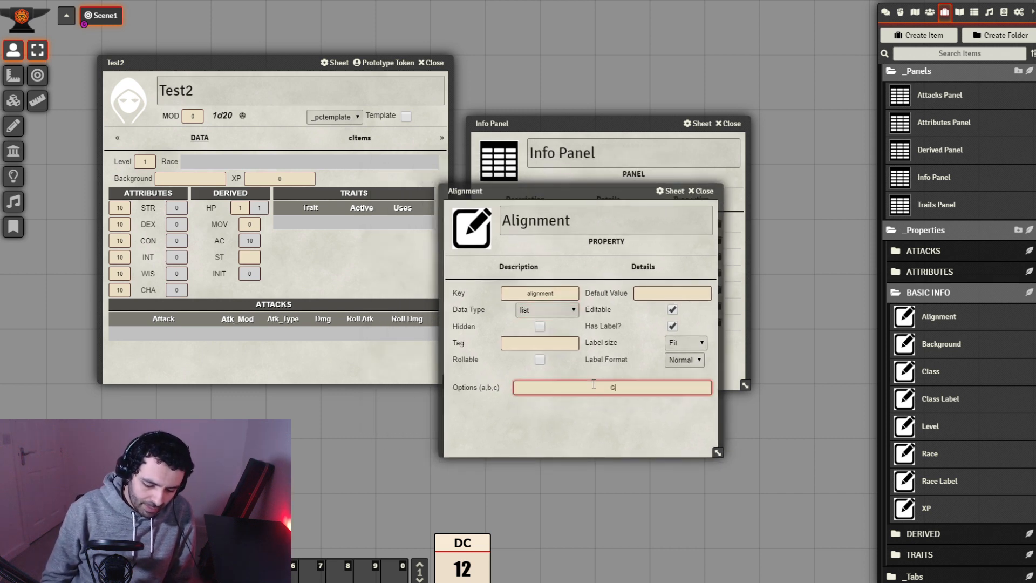
pyautogui.write('Good,Neutral')
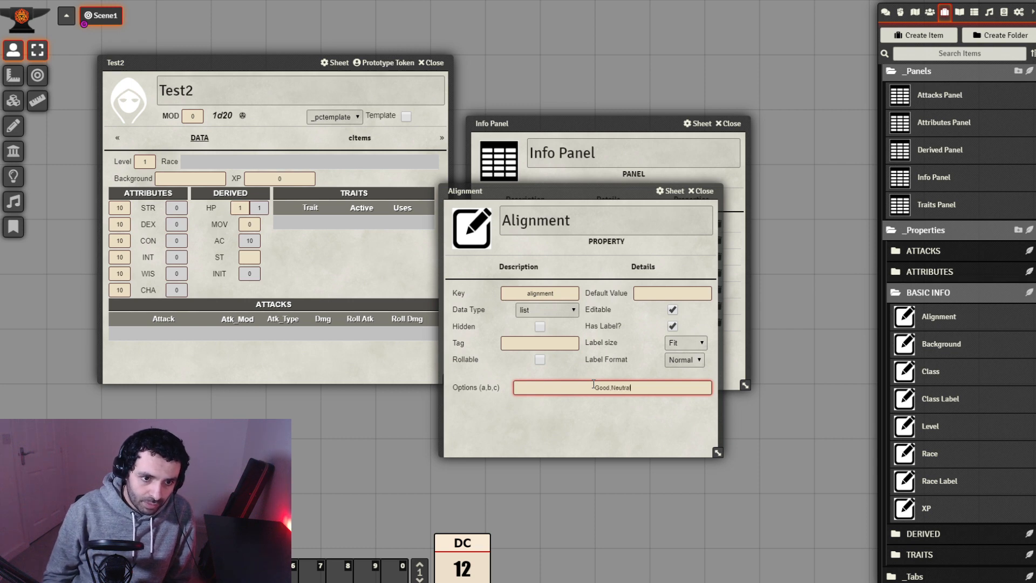
pyautogui.write(',Evil')
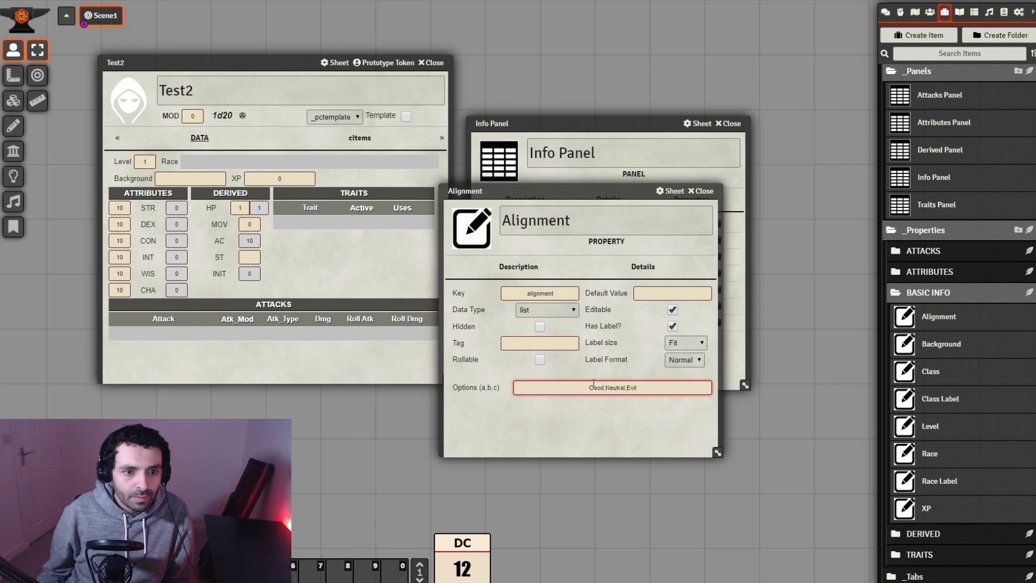
pyautogui.click(657, 424)
# Set the Alignment property's tag to Alignment and its default value to Neutral, and close the property.
pyautogui.click(550, 341)
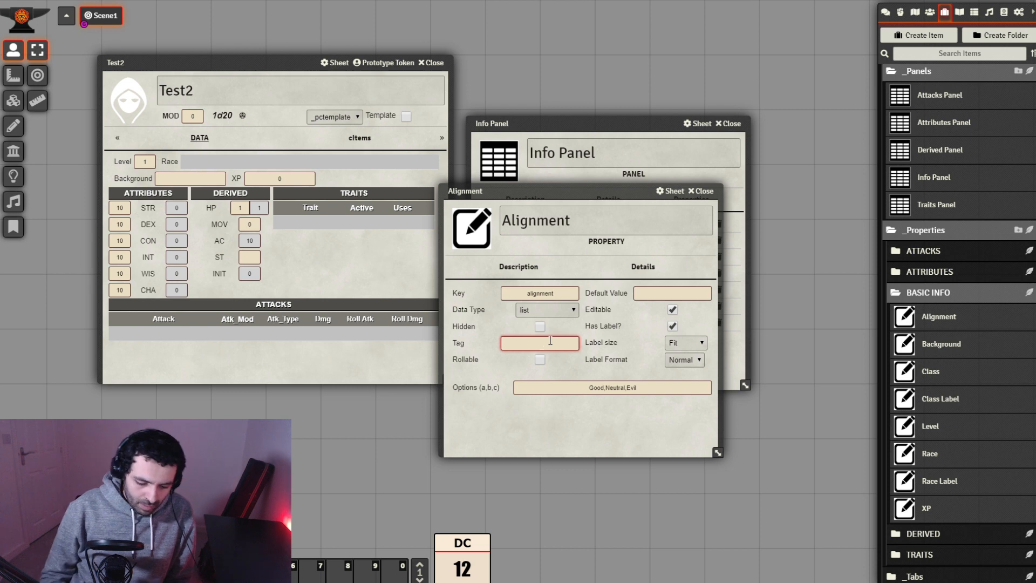
pyautogui.write('Allgnment')
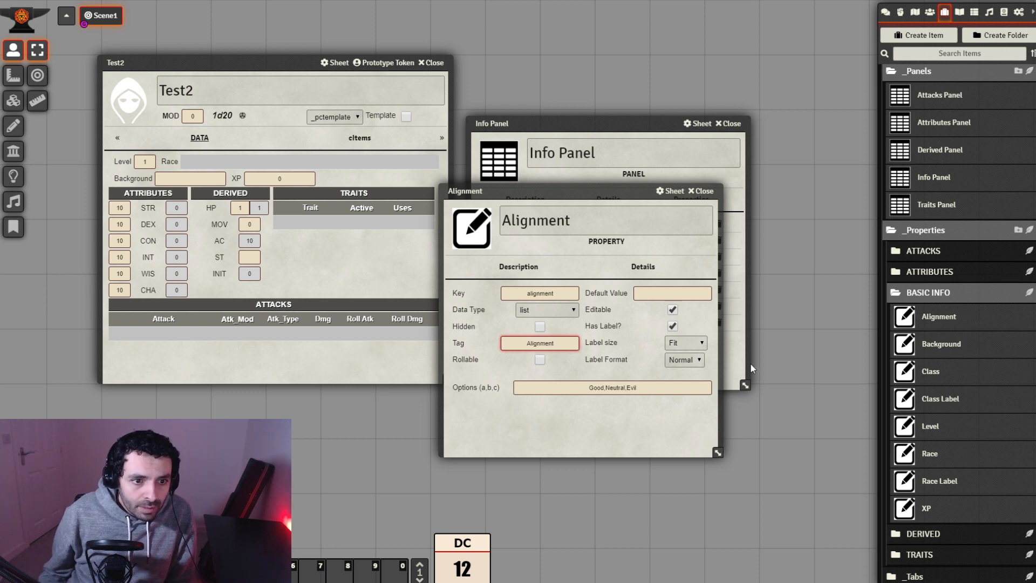
pyautogui.click(676, 295)
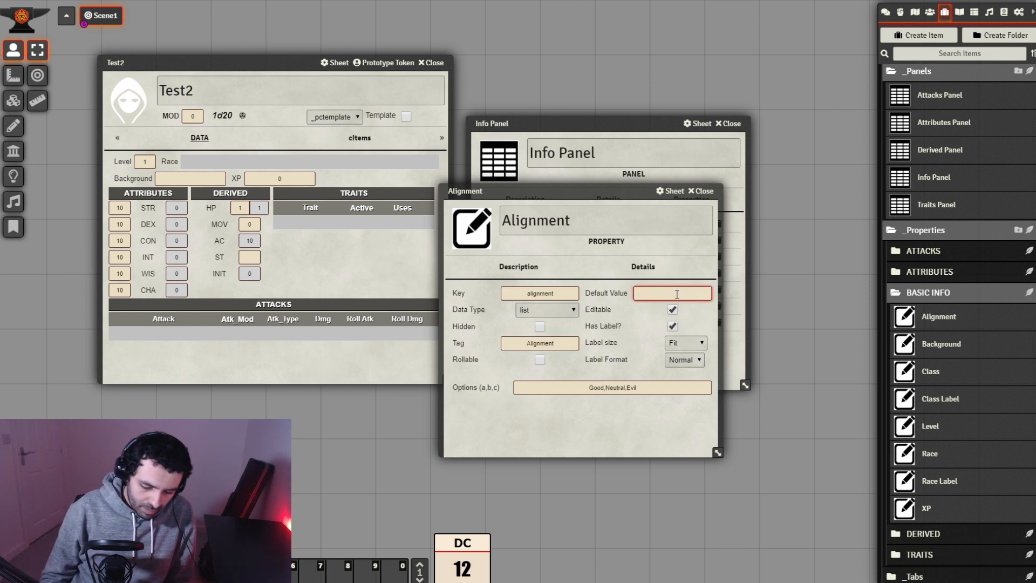
pyautogui.write('Neutral')
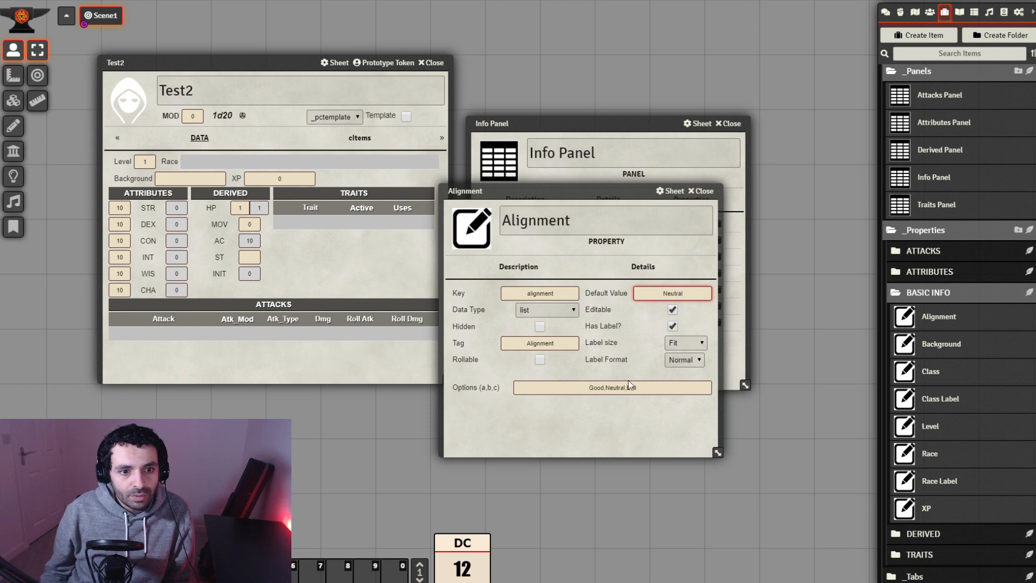
pyautogui.click(643, 416)
pyautogui.click(704, 191)
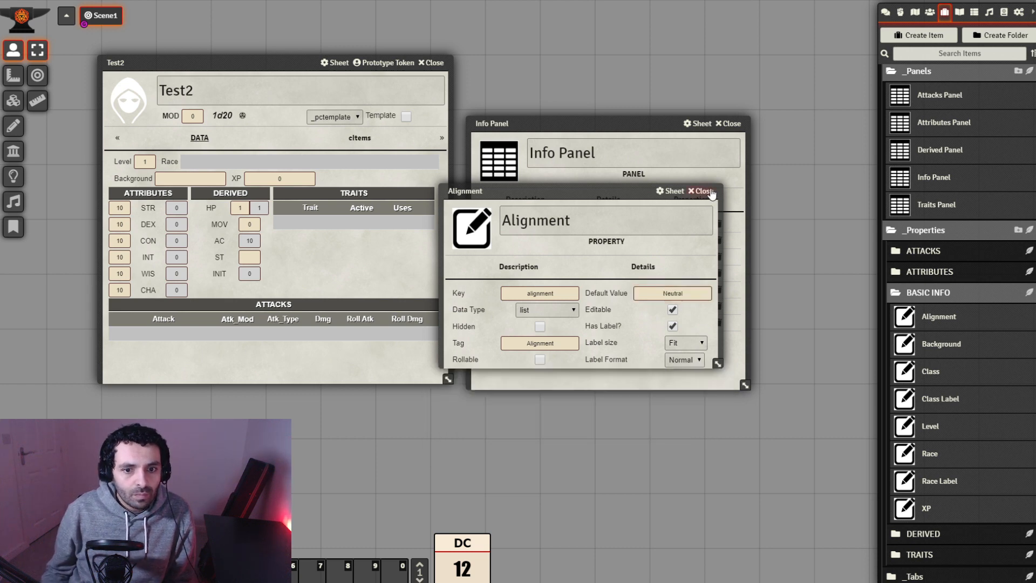
# Add the Alignment property to the Info Panel and move it up to sit between Class and Background.
pyautogui.moveTo(938, 320); pyautogui.dragTo(589, 364)
pyautogui.click(690, 339)
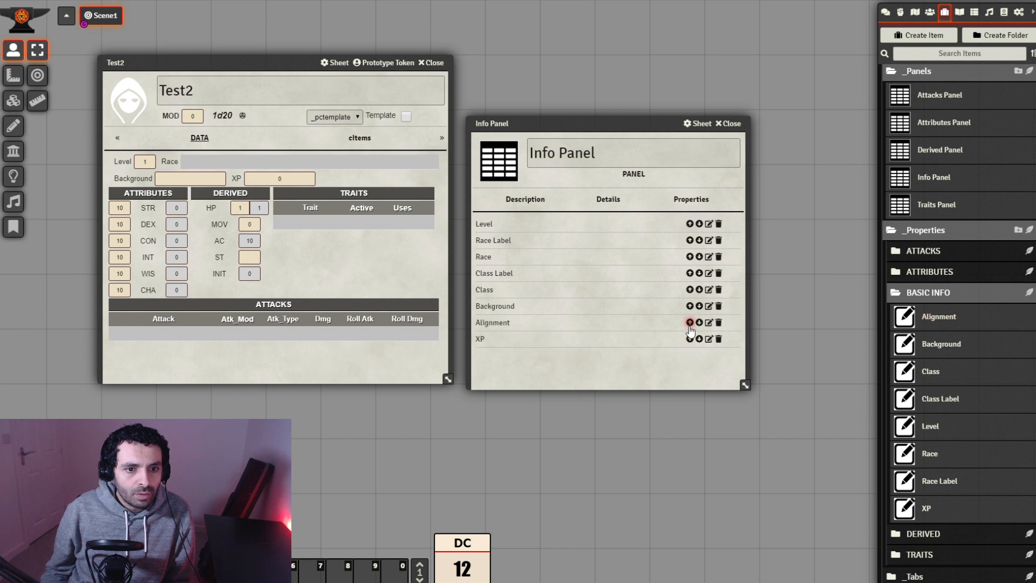
pyautogui.click(689, 323)
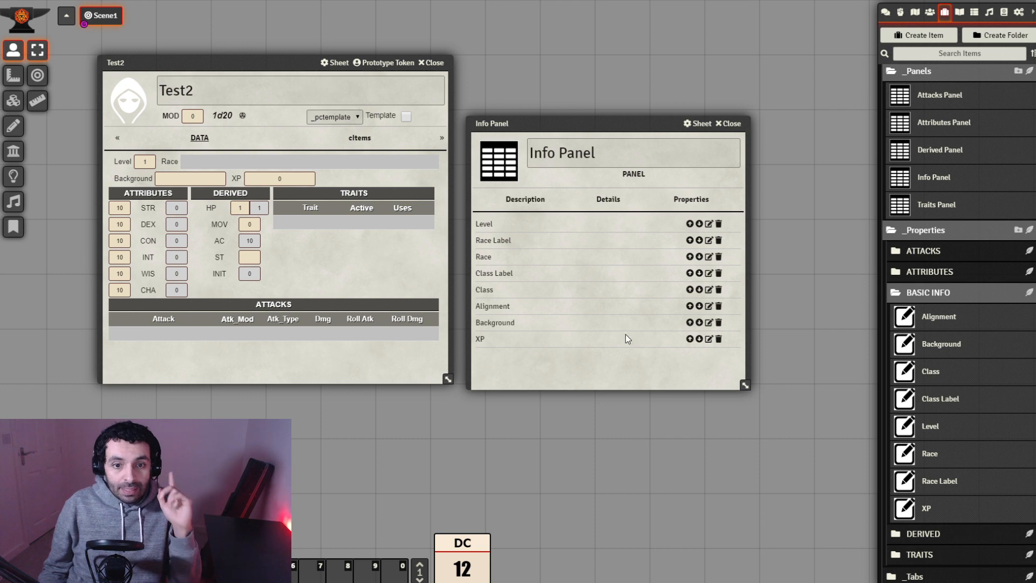
# Create a property named Hit Die in the BASIC INFO folder.
pyautogui.click(1030, 292)
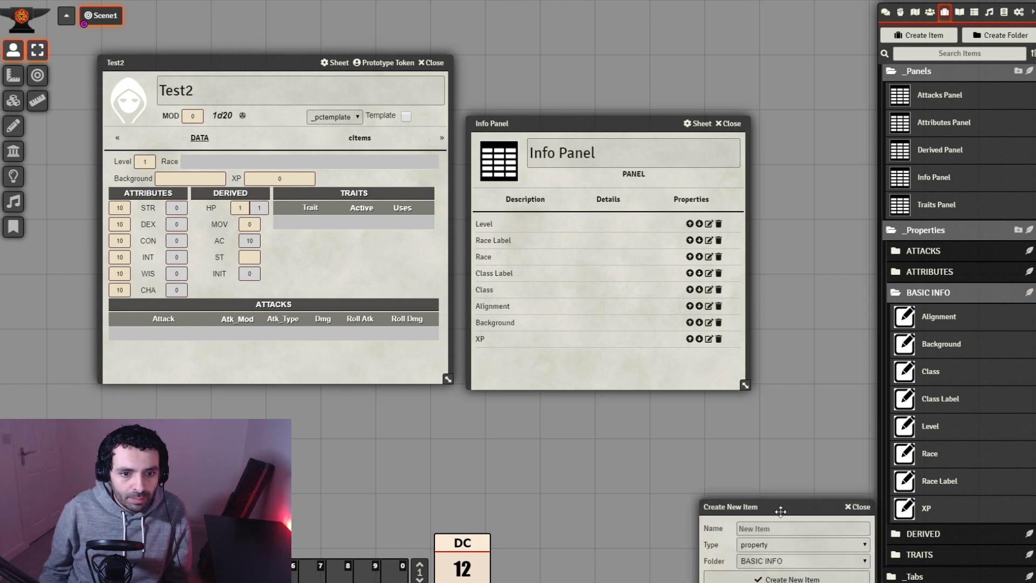
pyautogui.moveTo(780, 511); pyautogui.dragTo(730, 431)
pyautogui.click(778, 448)
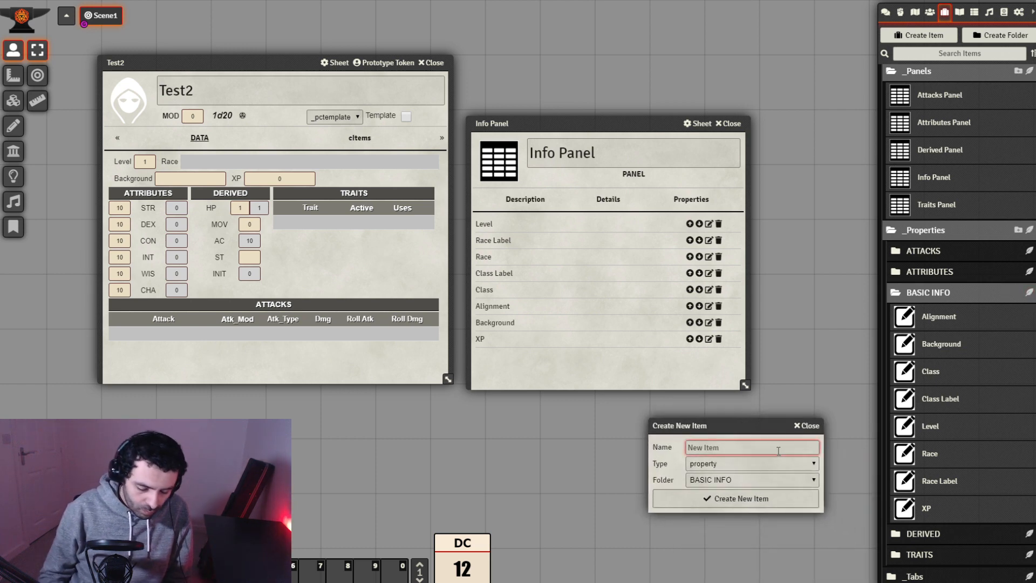
pyautogui.write('Hit Die')
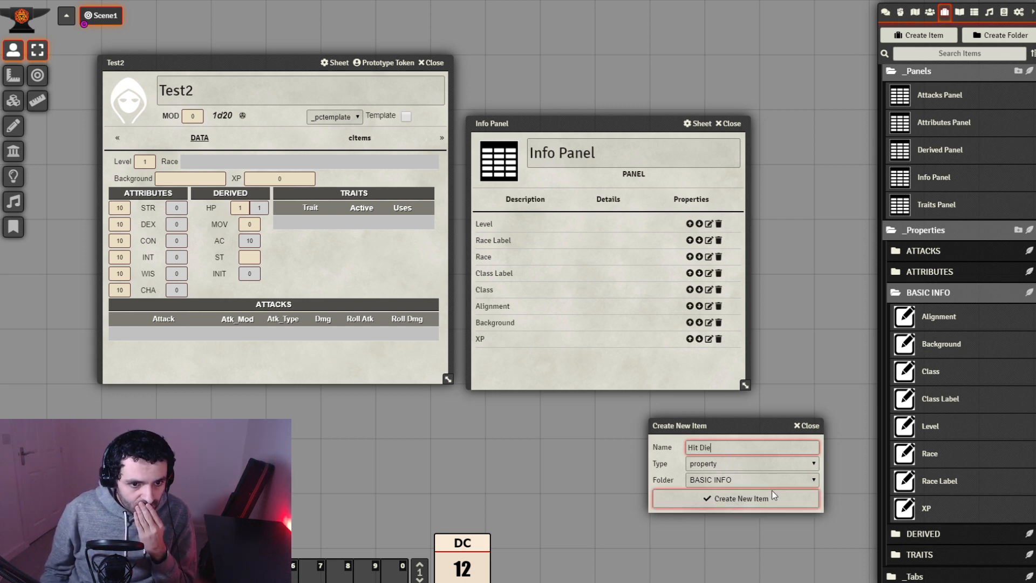
pyautogui.click(757, 499)
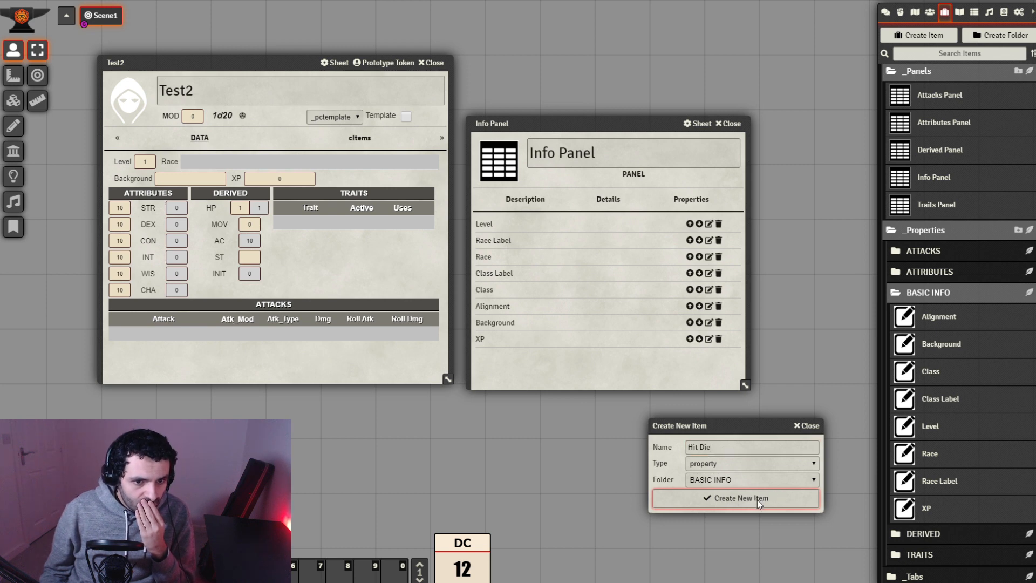
# Show the Hit Die property's details and set its key to hit_die.
pyautogui.moveTo(529, 158); pyautogui.dragTo(696, 287)
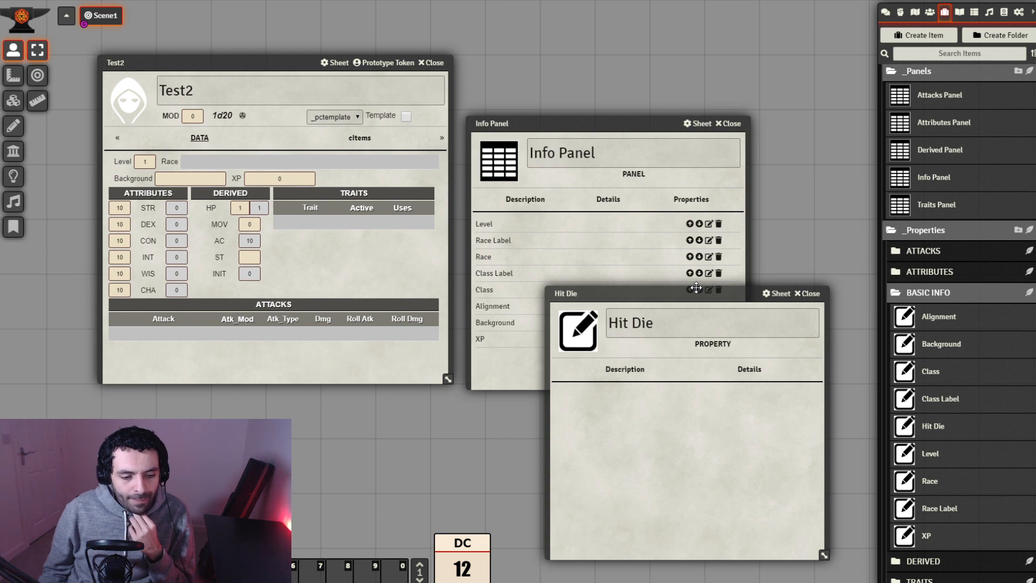
pyautogui.moveTo(700, 292); pyautogui.dragTo(708, 293)
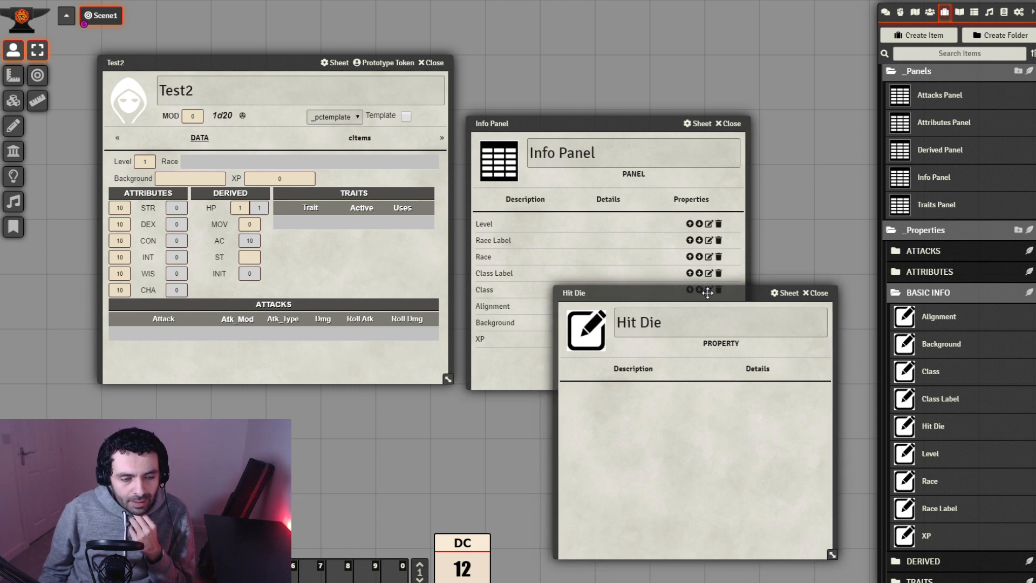
pyautogui.click(759, 370)
pyautogui.click(672, 397)
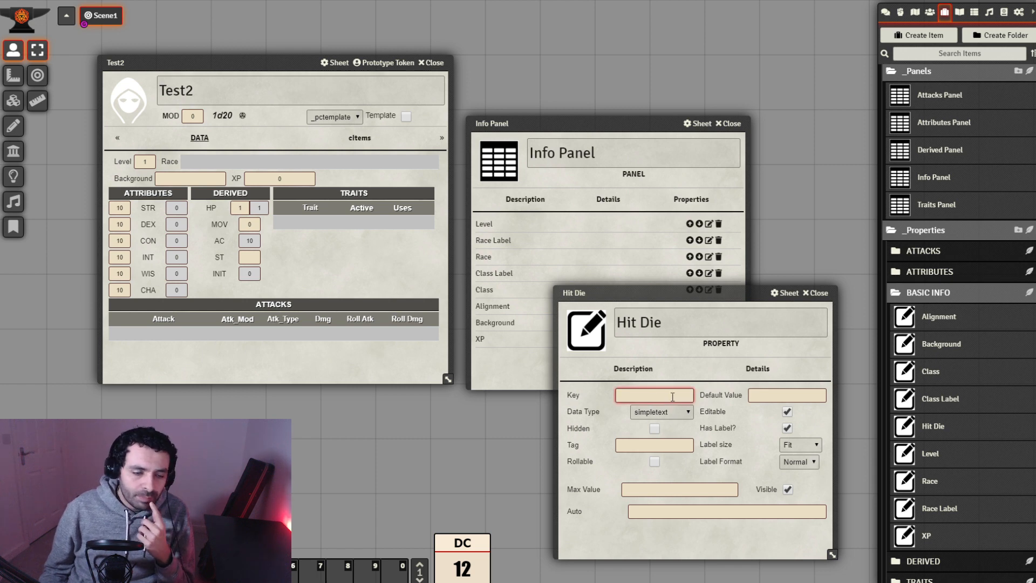
pyautogui.write('hit_')
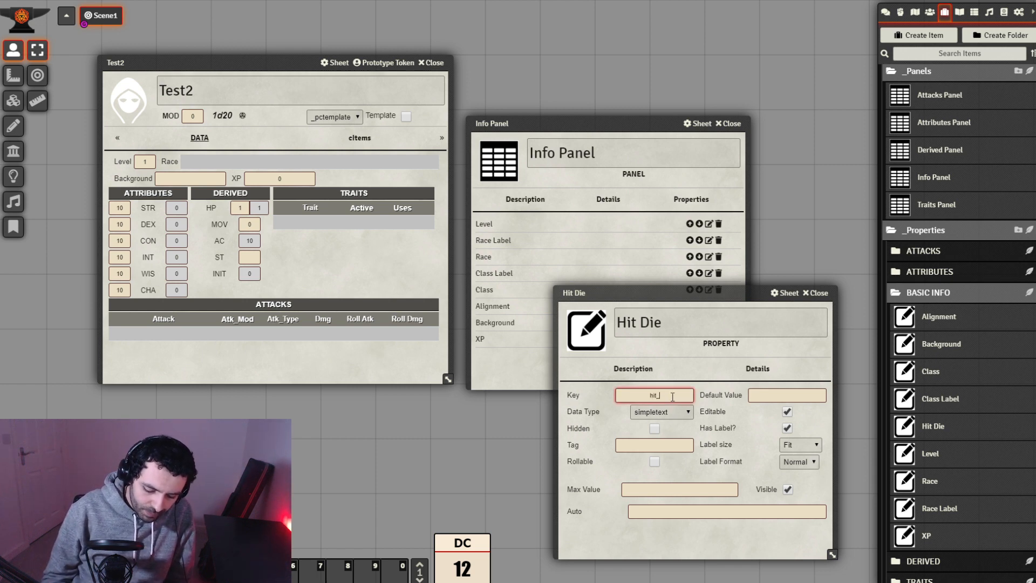
pyautogui.write('die')
pyautogui.click(719, 533)
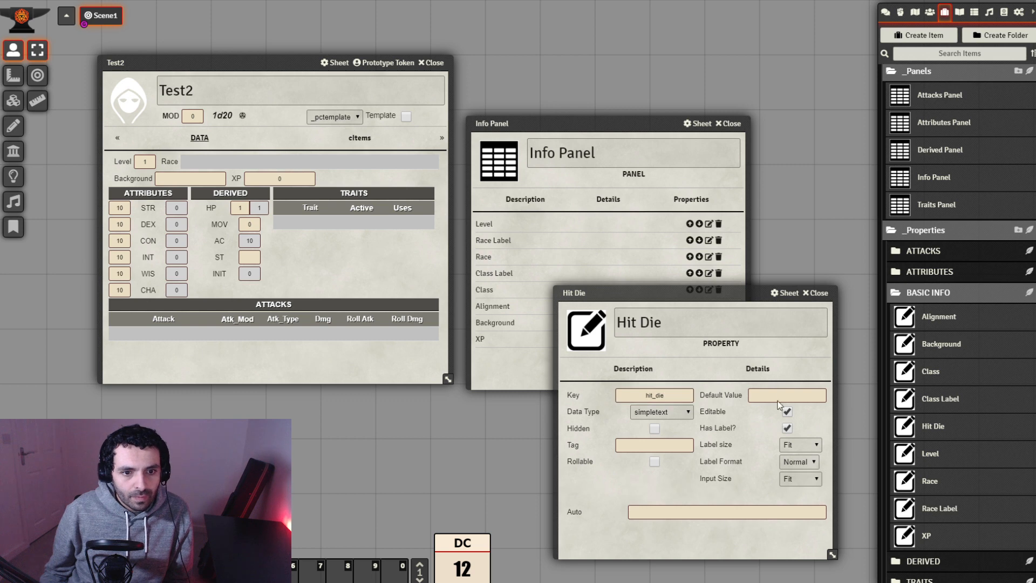
# Set the Hit Die property's tag to Hit Die, make it non-editable, and close the property.
pyautogui.click(667, 444)
pyautogui.write('Hi')
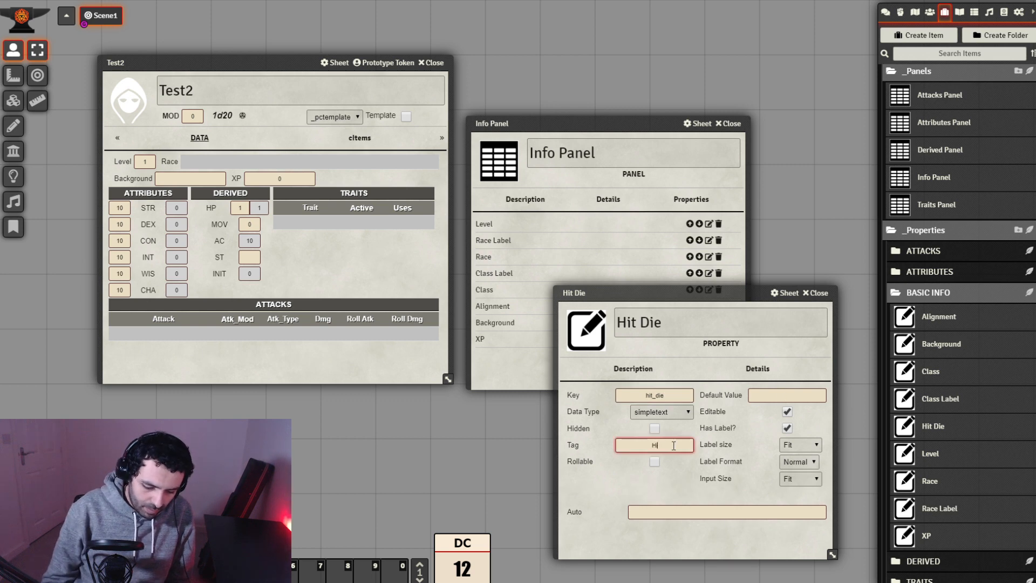
pyautogui.write('t Die')
pyautogui.click(757, 510)
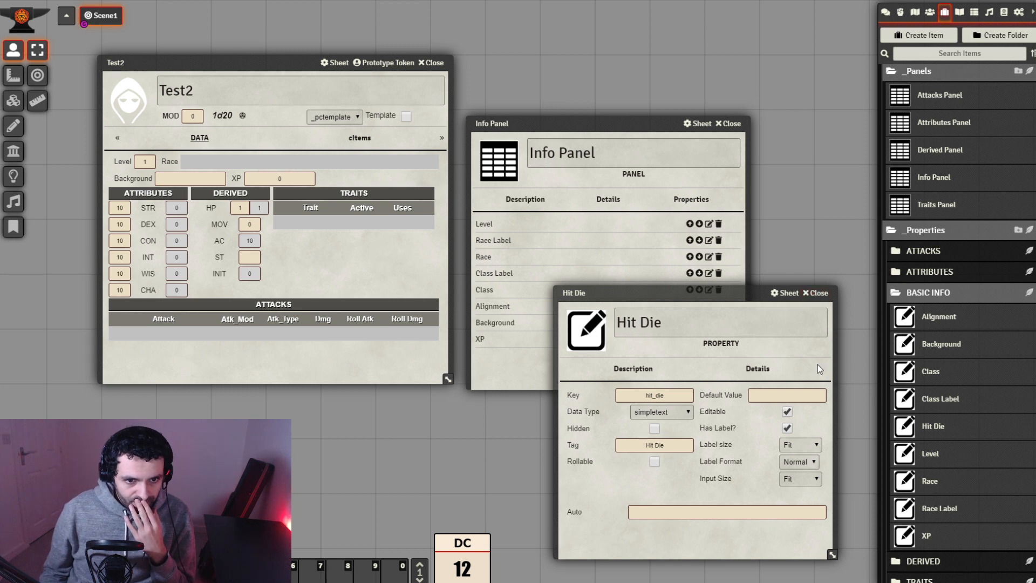
pyautogui.click(826, 296)
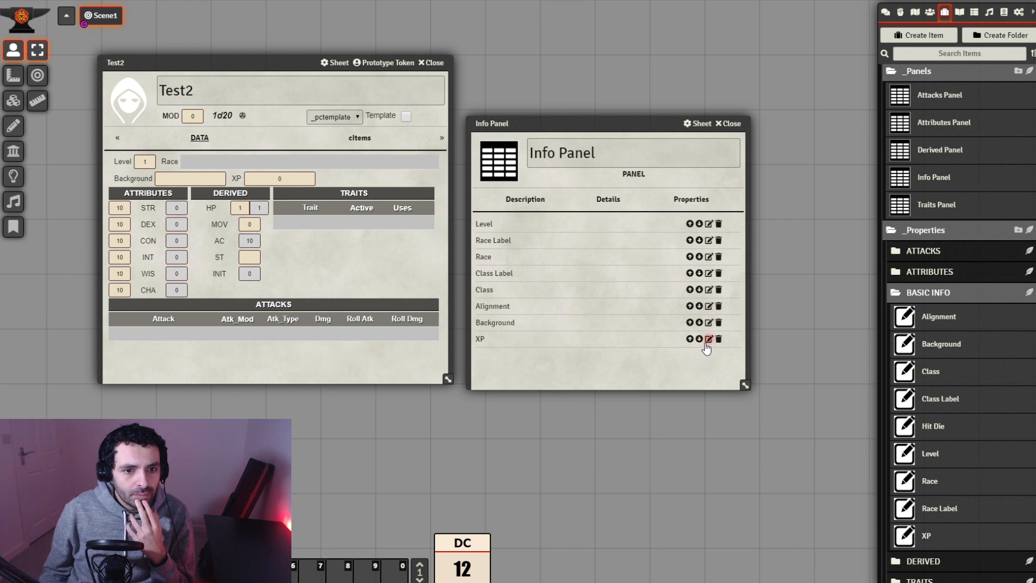
# Add the Hit Die property to the Info Panel and move it up to sit between Alignment and Background.
pyautogui.moveTo(646, 123); pyautogui.dragTo(662, 85)
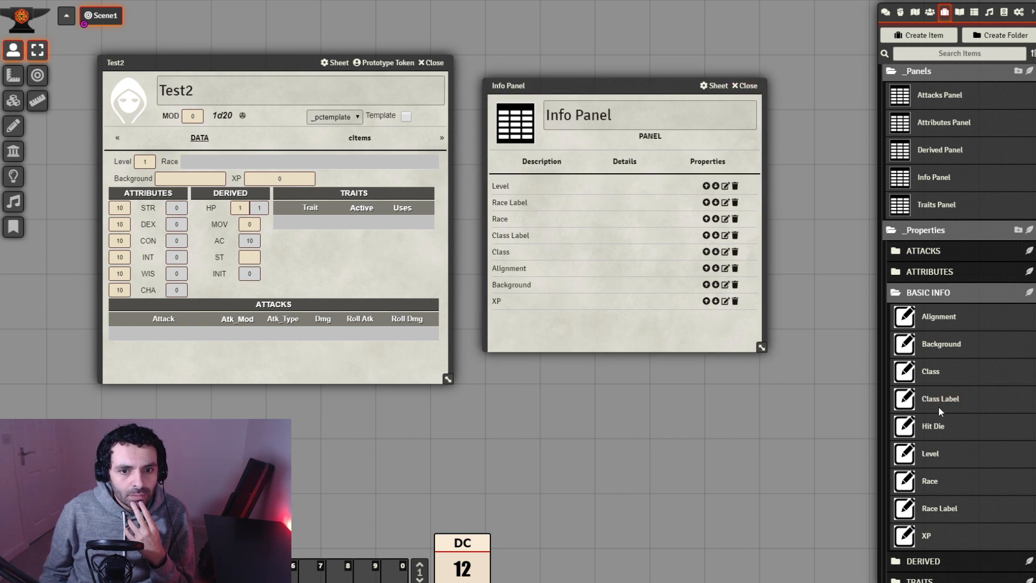
pyautogui.moveTo(571, 326); pyautogui.dragTo(573, 327)
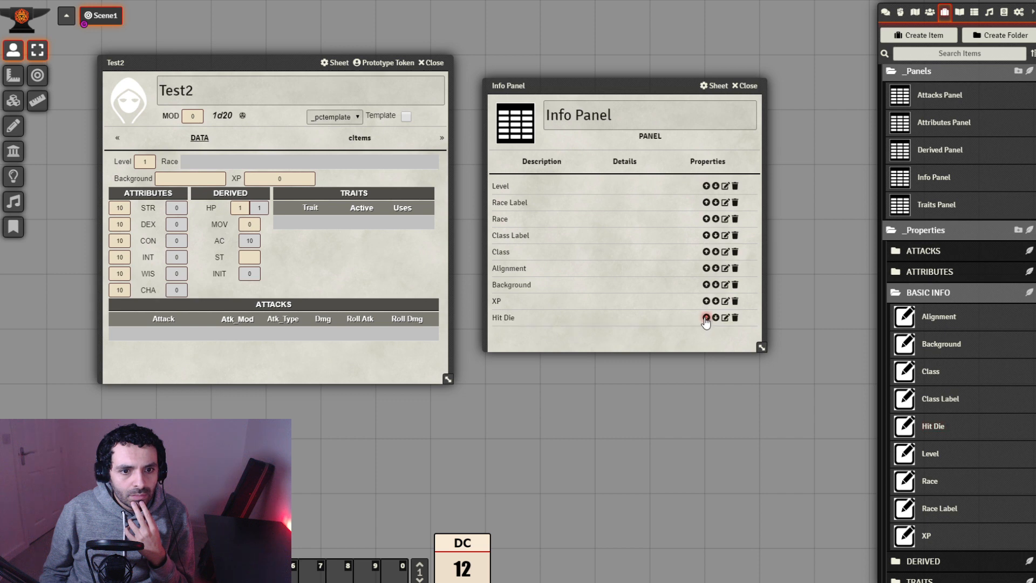
pyautogui.click(706, 317)
pyautogui.click(706, 301)
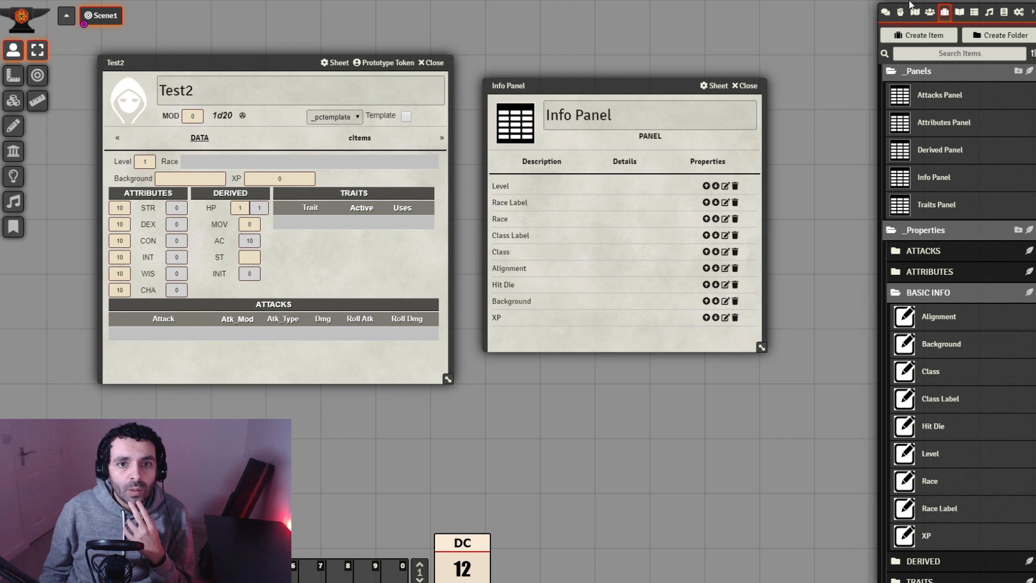
# Rebuild the _pctemplate sheet and reopen the Test2 actor to check the Info Panel's new fields.
pyautogui.click(930, 11)
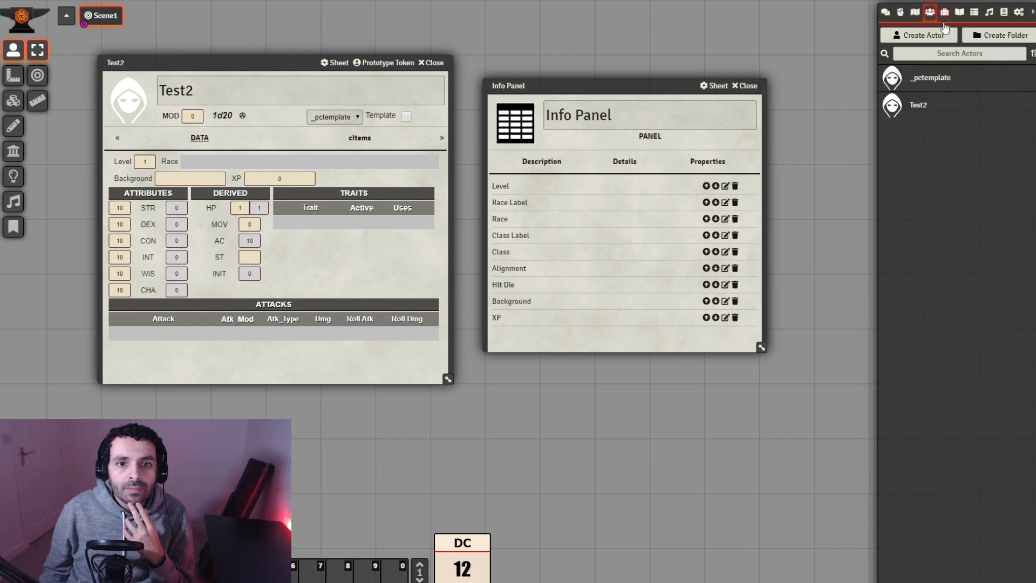
pyautogui.click(928, 84)
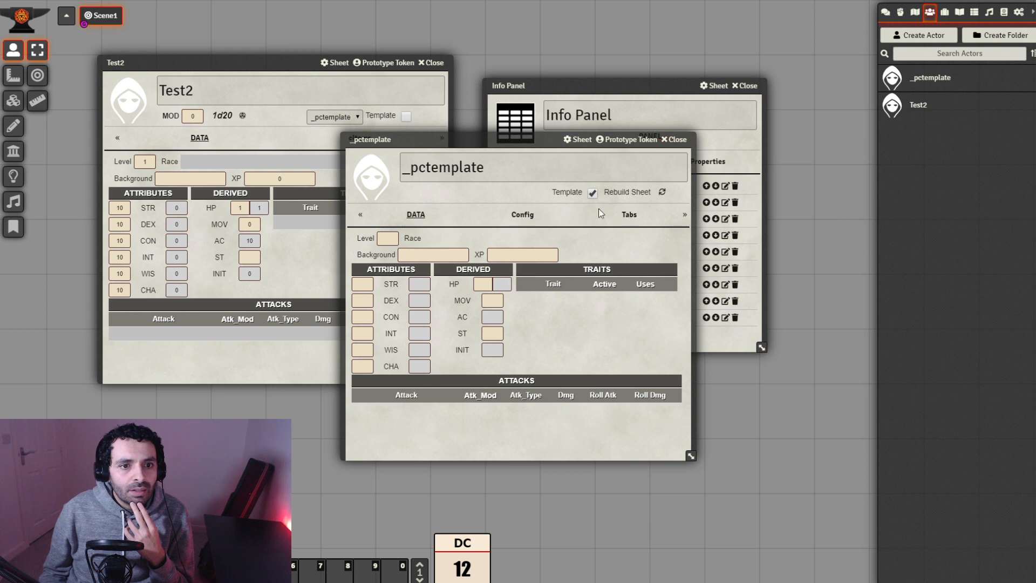
pyautogui.click(663, 193)
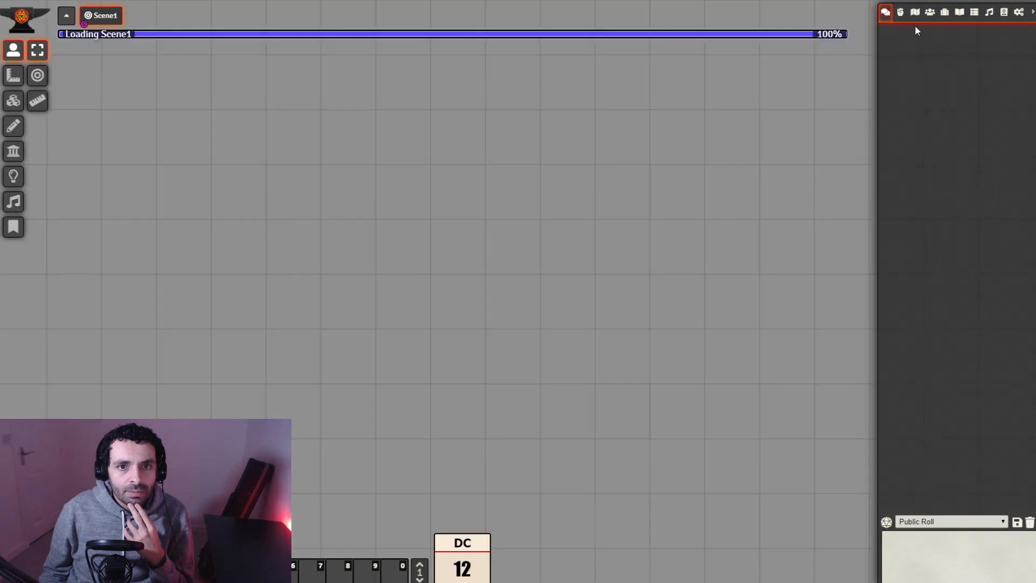
pyautogui.click(915, 108)
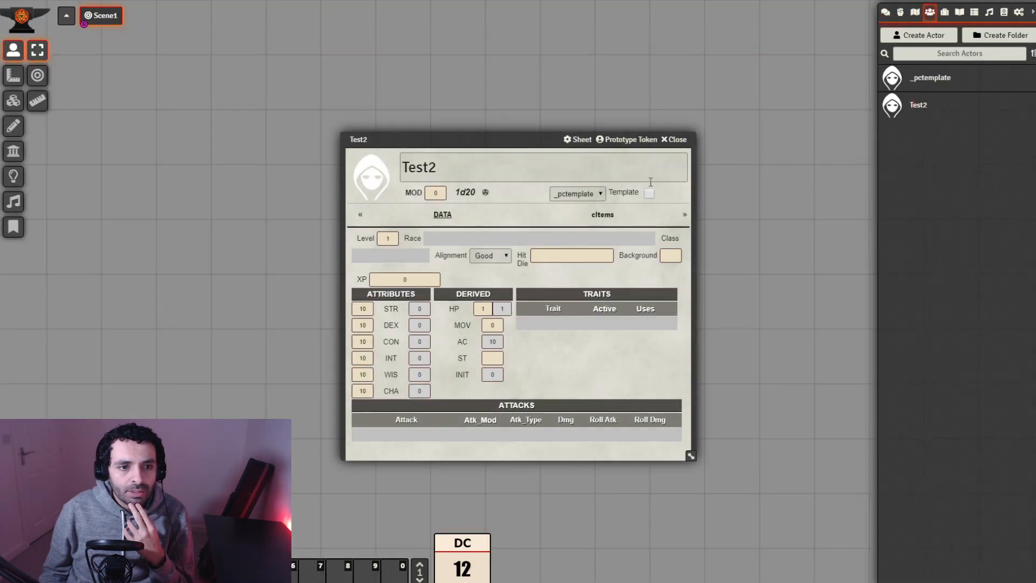
pyautogui.moveTo(562, 135); pyautogui.dragTo(493, 100)
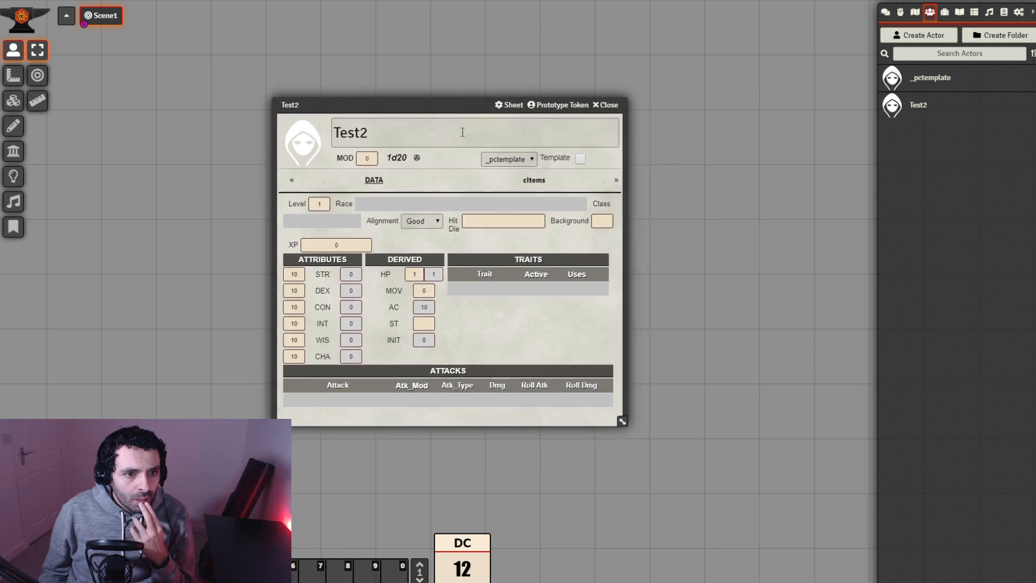
pyautogui.click(603, 221)
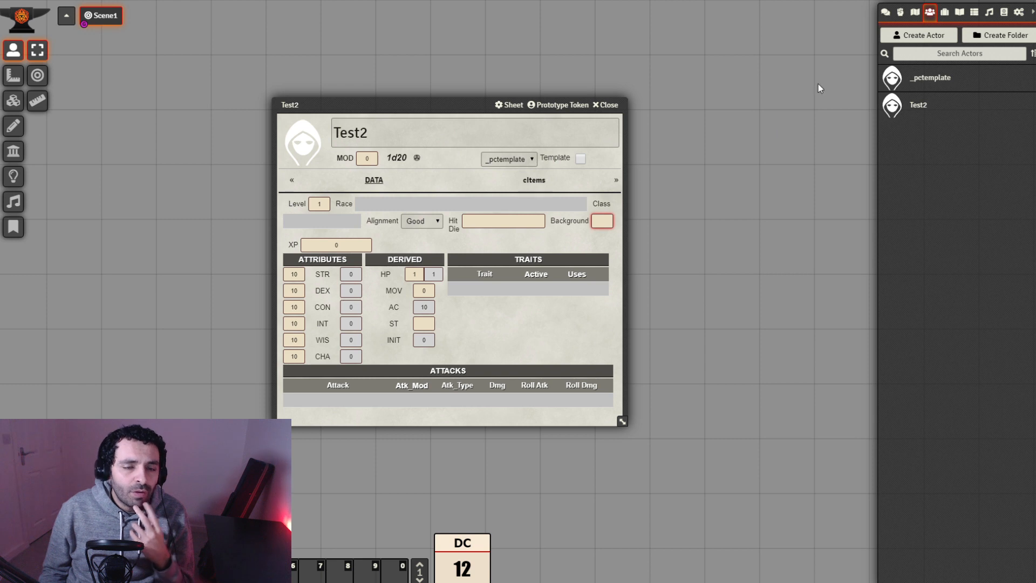
# Open the Info Panel from the _Panels folder, set its number of columns to 5, and close it.
pyautogui.click(944, 12)
pyautogui.click(944, 95)
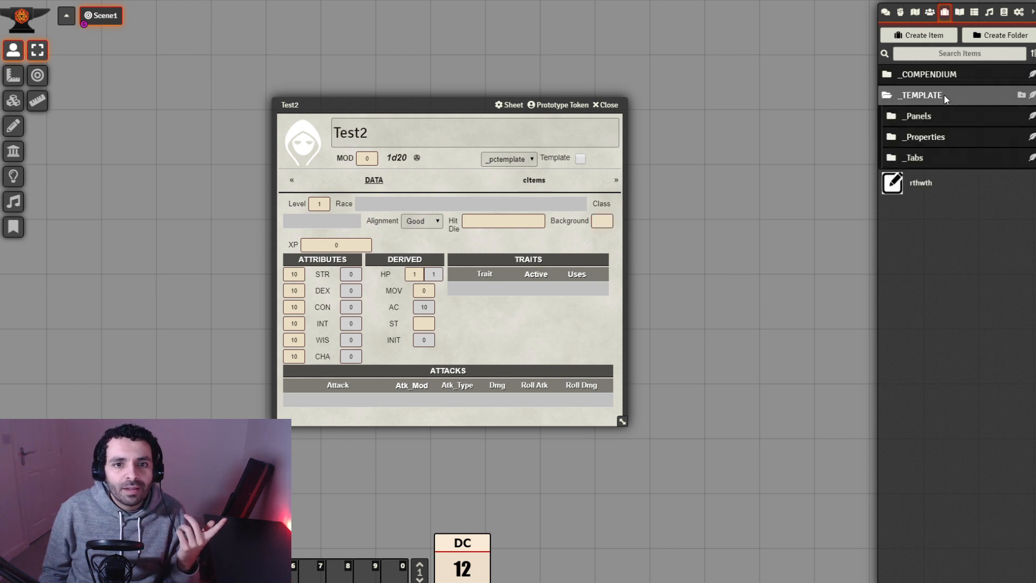
pyautogui.click(937, 115)
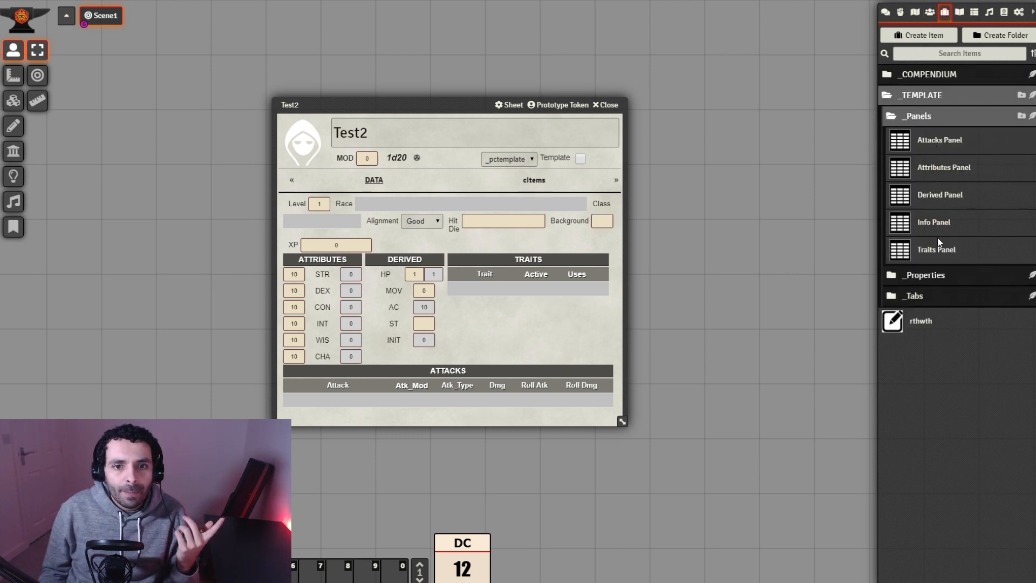
pyautogui.click(935, 223)
pyautogui.moveTo(371, 106); pyautogui.dragTo(205, 94)
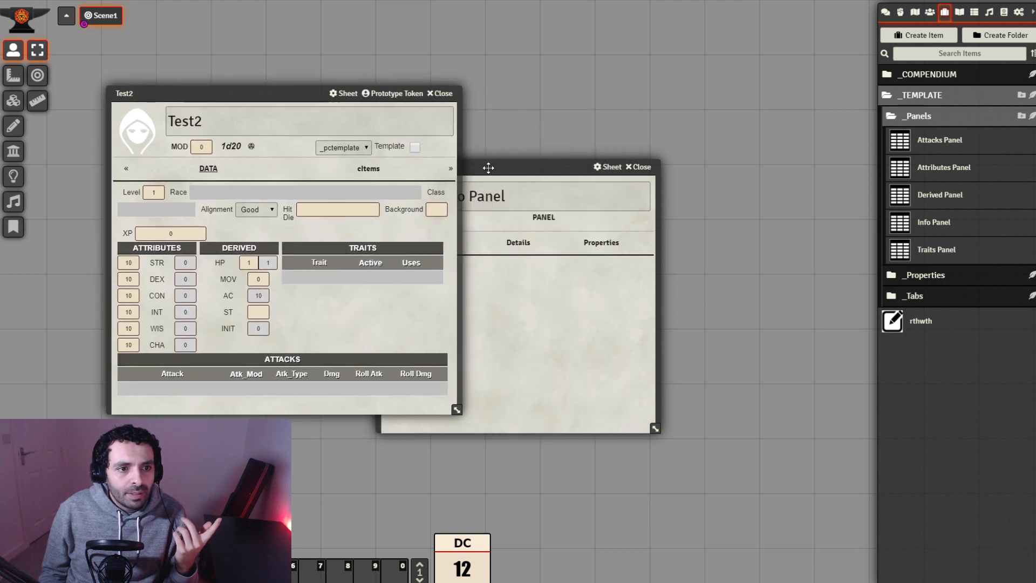
pyautogui.moveTo(488, 168); pyautogui.dragTo(609, 112)
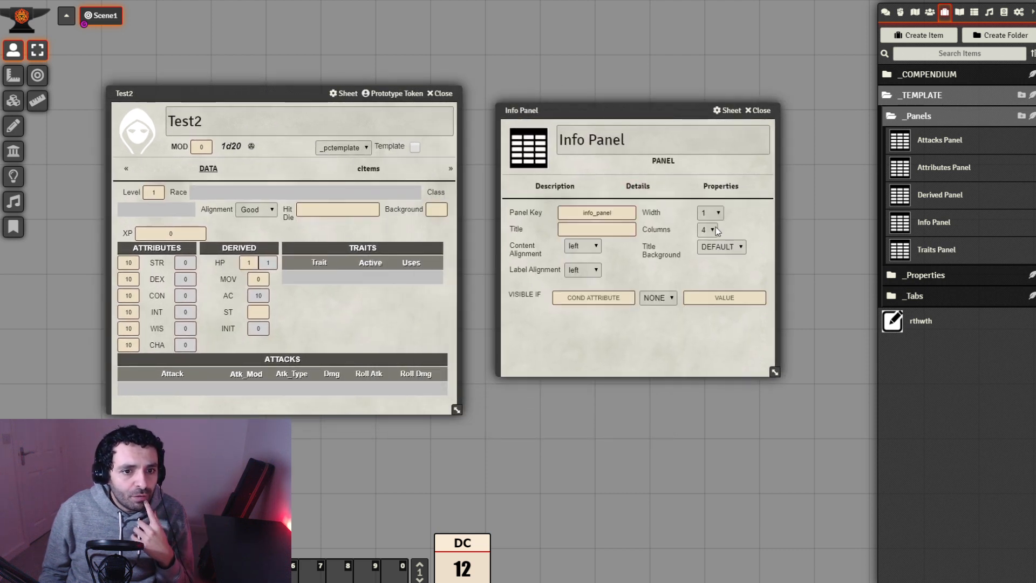
pyautogui.click(709, 230)
pyautogui.click(713, 277)
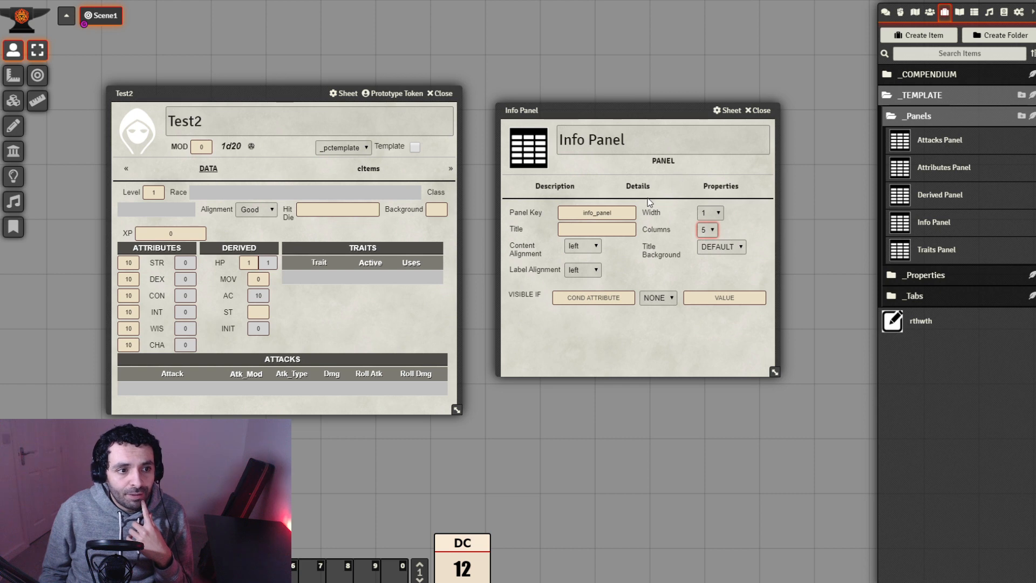
pyautogui.click(760, 110)
# Rebuild the _pctemplate sheet with the five-column Info Panel and reopen Test2 to check the layout.
pyautogui.click(930, 12)
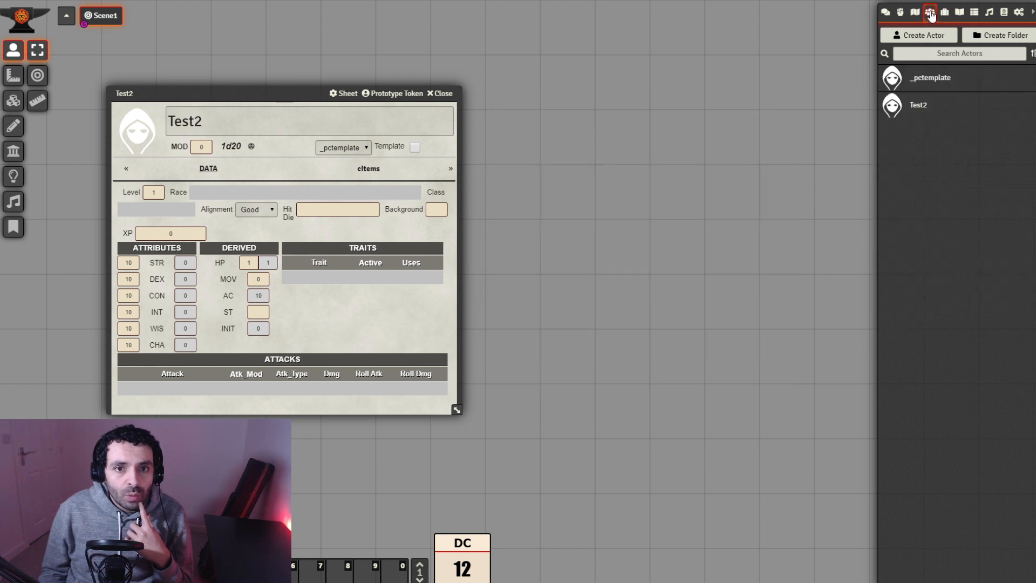
pyautogui.click(922, 79)
pyautogui.click(664, 193)
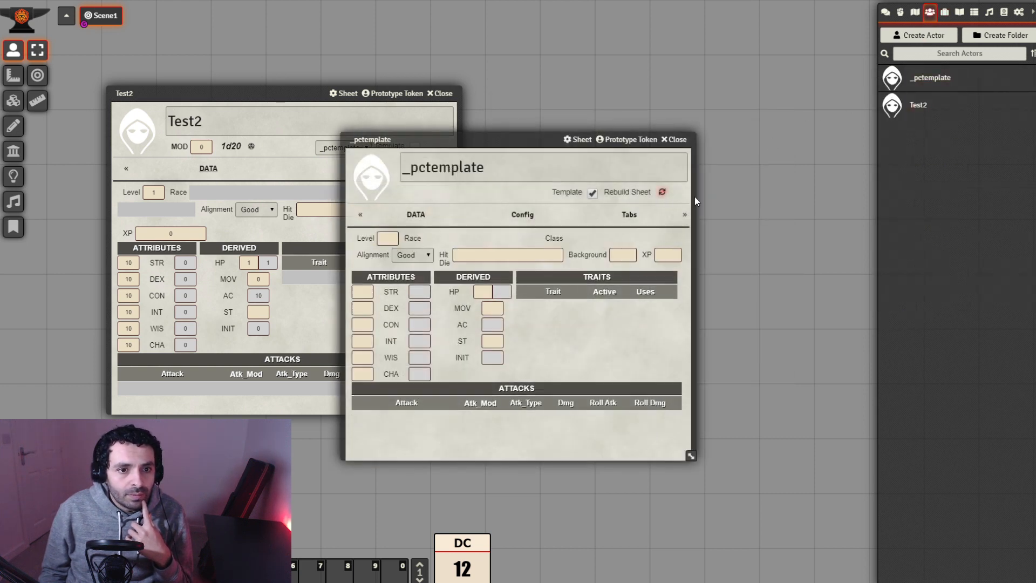
pyautogui.click(930, 12)
pyautogui.click(918, 106)
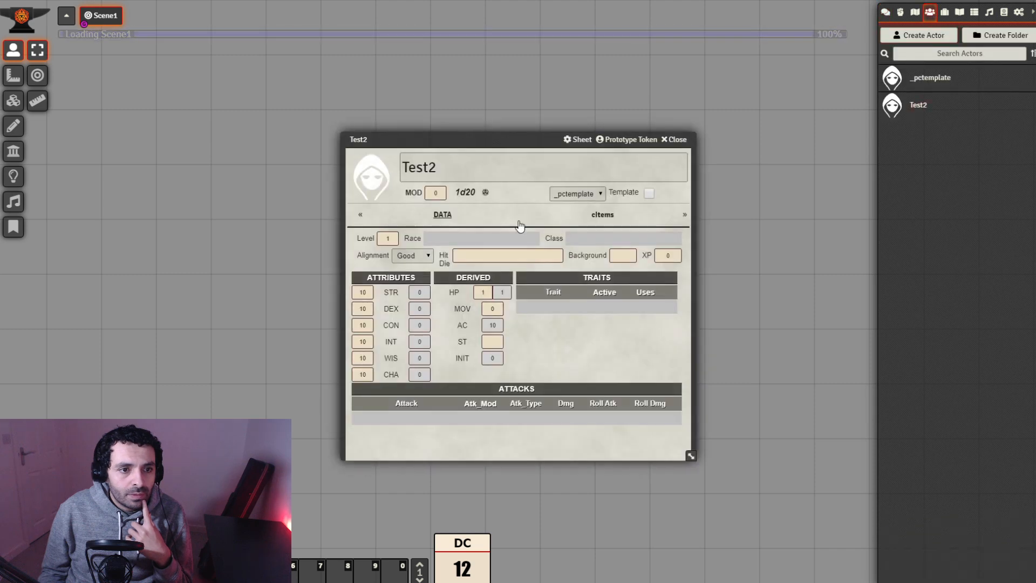
pyautogui.moveTo(524, 139); pyautogui.dragTo(451, 107)
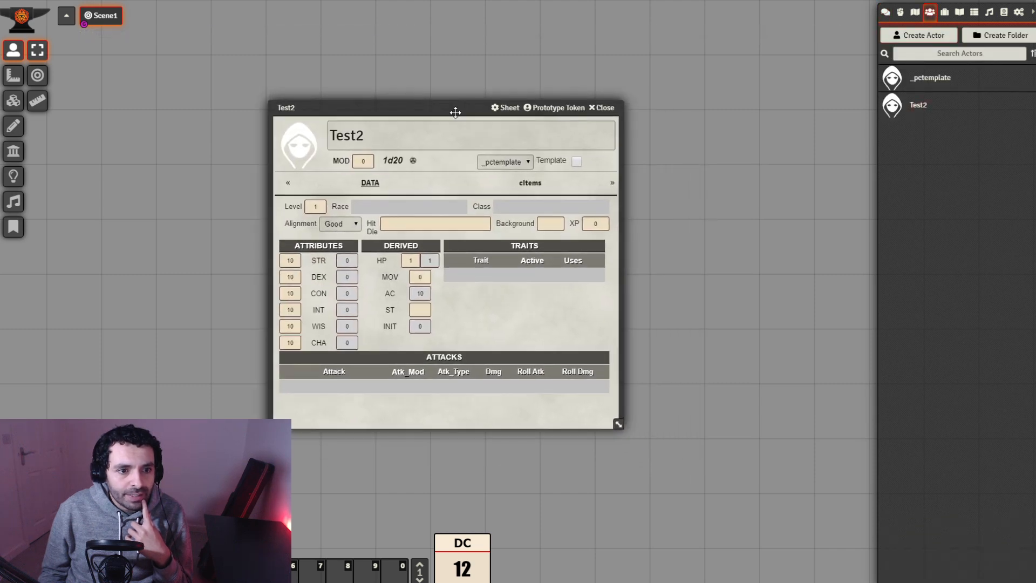
pyautogui.click(457, 224)
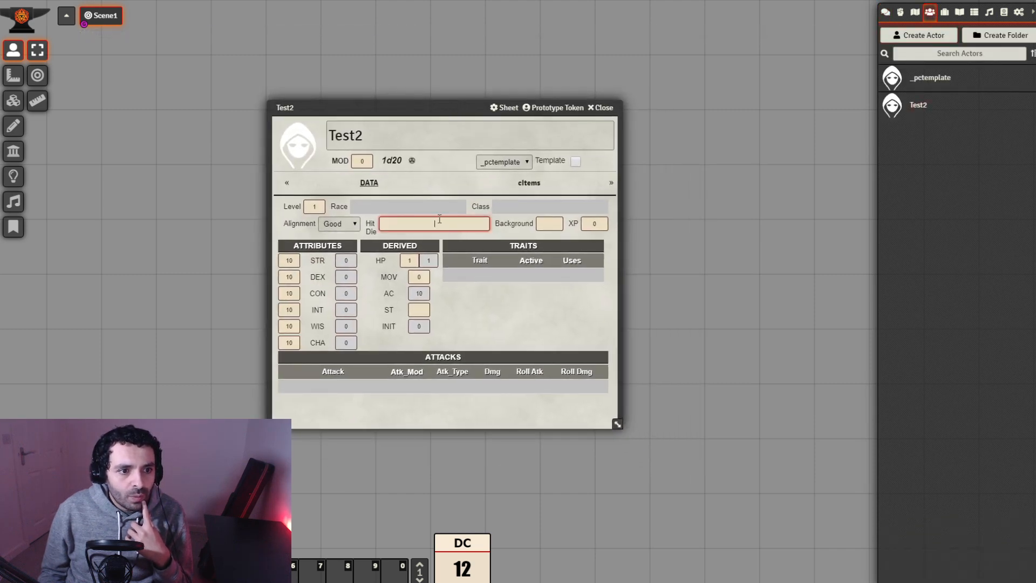
# Open the Hit Die property in the BASIC INFO folder, set its input size to Small, and close it.
pyautogui.click(945, 12)
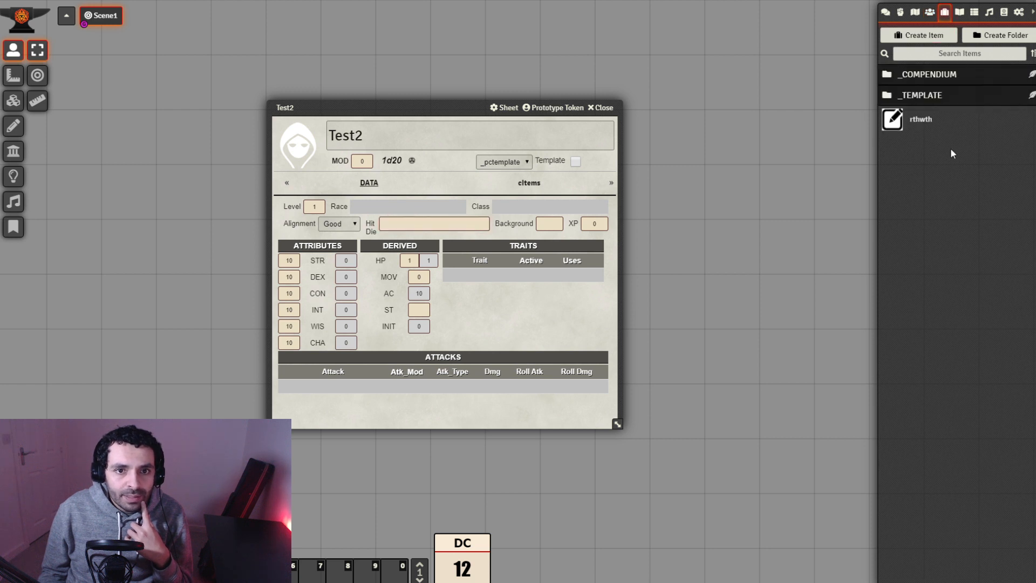
pyautogui.click(929, 93)
pyautogui.click(941, 138)
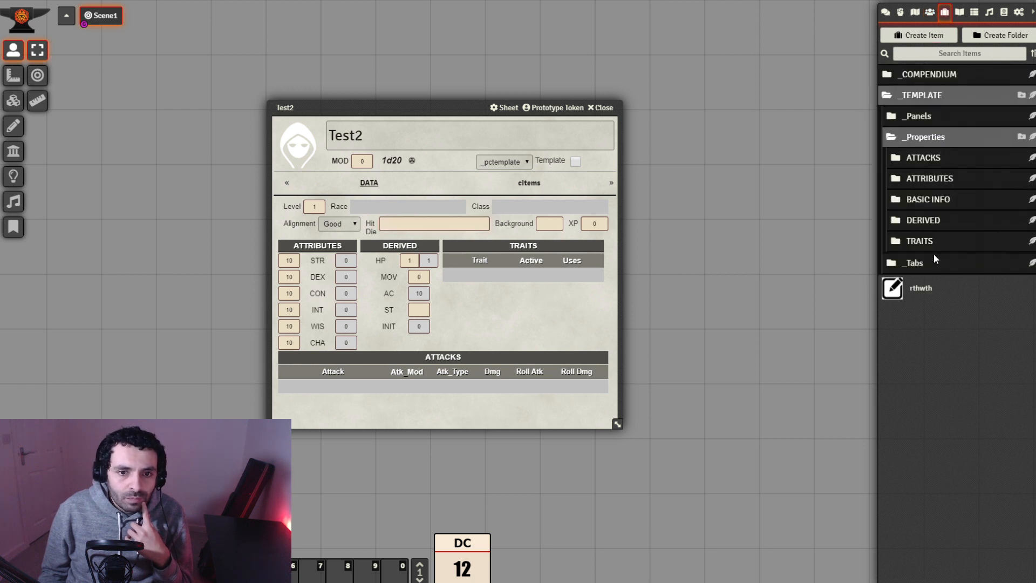
pyautogui.click(936, 201)
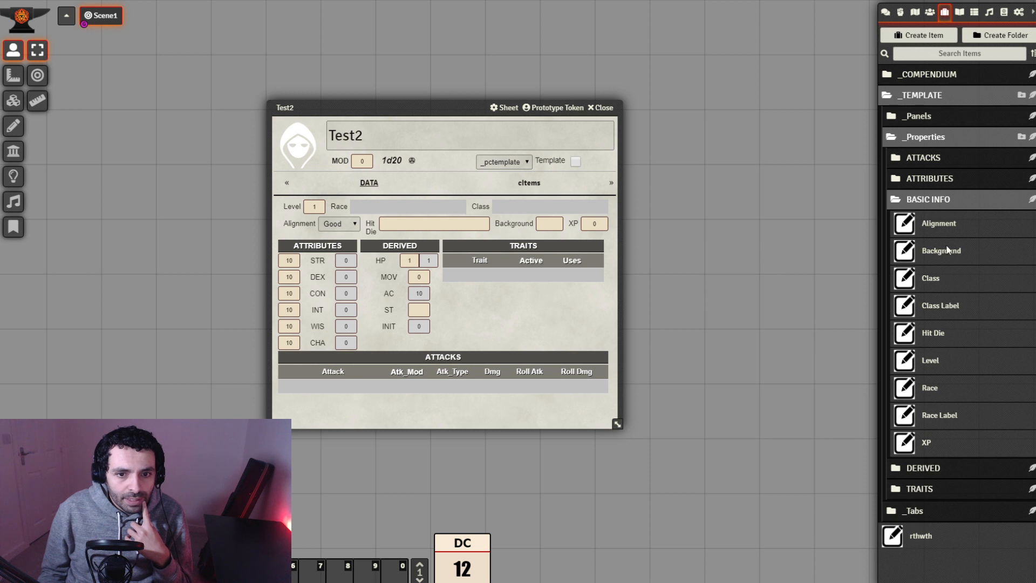
pyautogui.click(937, 336)
pyautogui.moveTo(473, 163); pyautogui.dragTo(611, 222)
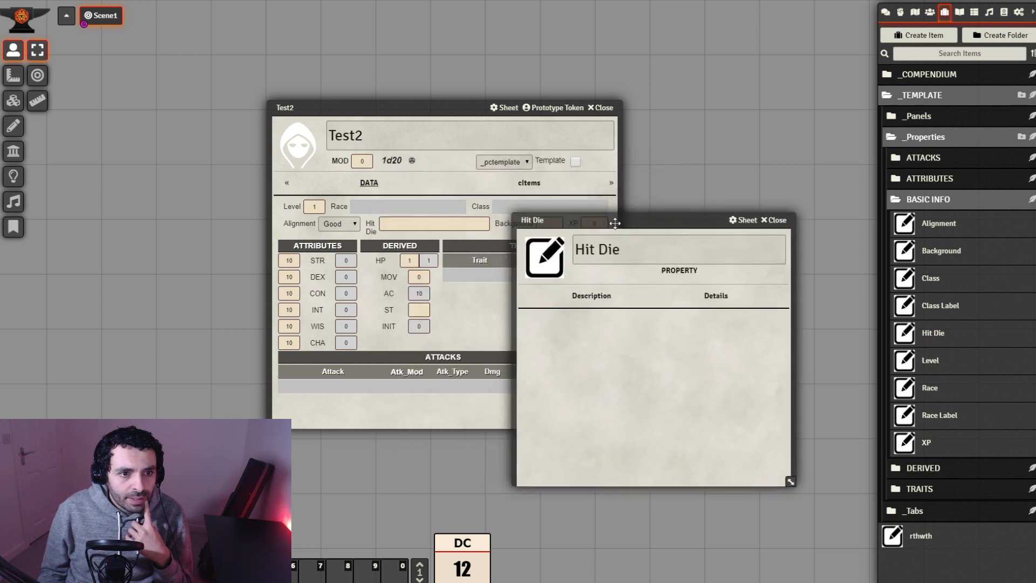
pyautogui.moveTo(417, 109); pyautogui.dragTo(278, 85)
pyautogui.click(702, 297)
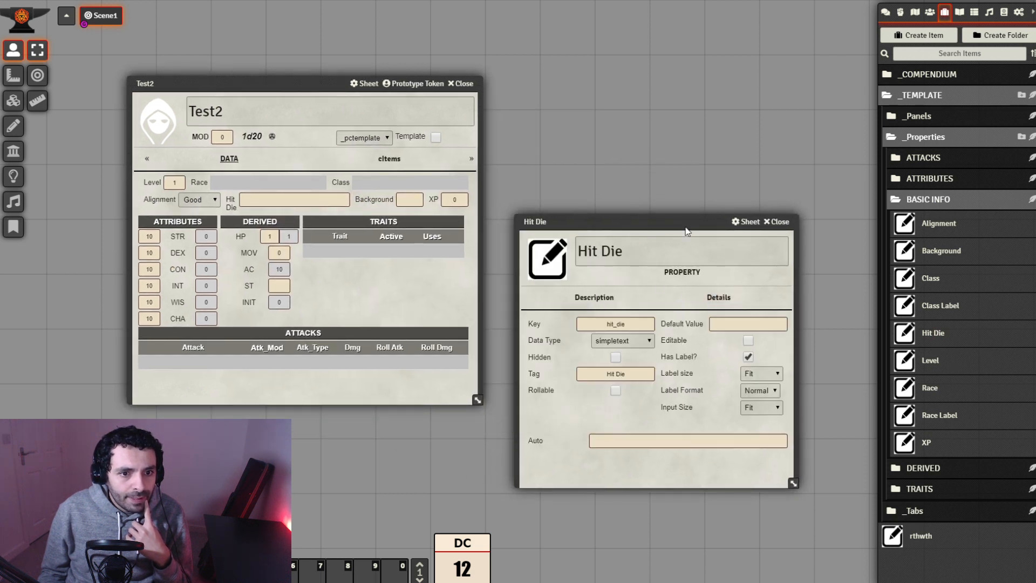
pyautogui.moveTo(687, 216); pyautogui.dragTo(656, 133)
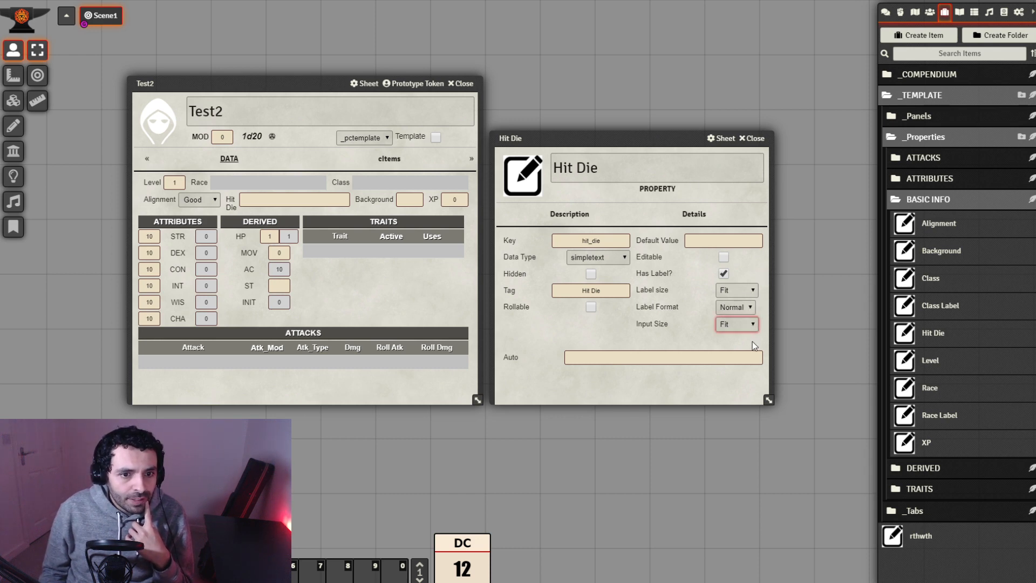
pyautogui.click(740, 380)
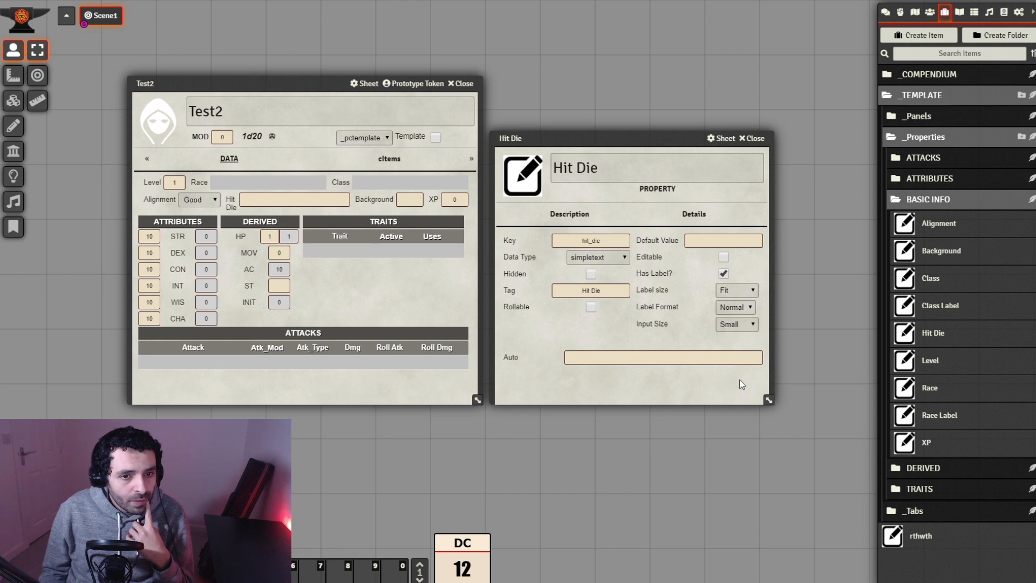
pyautogui.click(754, 139)
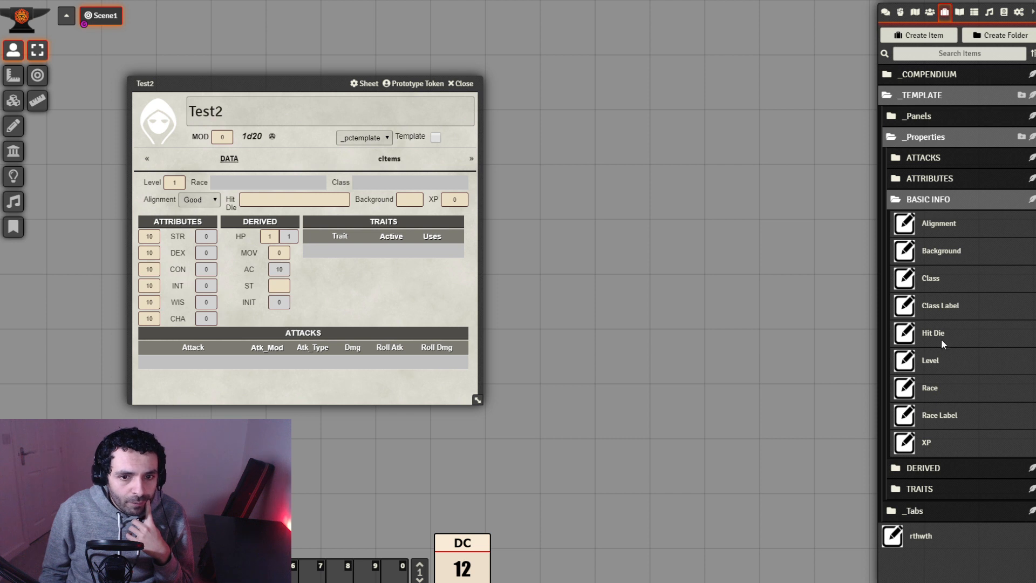
# Open the Background property in the BASIC INFO folder to review its details, including input size, and close it.
pyautogui.click(944, 254)
pyautogui.moveTo(554, 164); pyautogui.dragTo(710, 146)
pyautogui.click(738, 219)
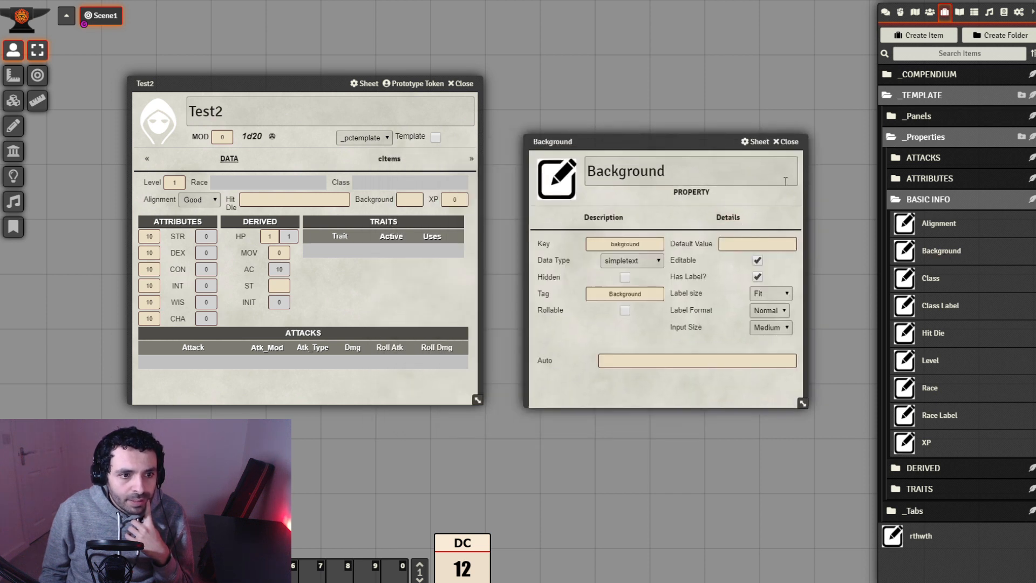
pyautogui.click(791, 147)
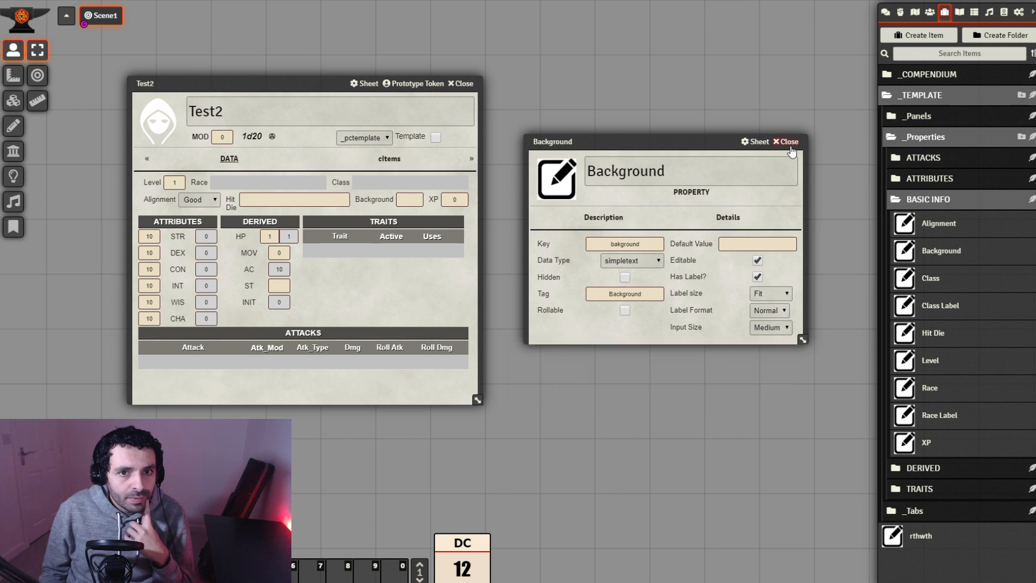
# Rebuild the _pctemplate sheet and reopen Test2 to check the input widths in the second row of the Info Panel.
pyautogui.click(930, 13)
pyautogui.click(930, 78)
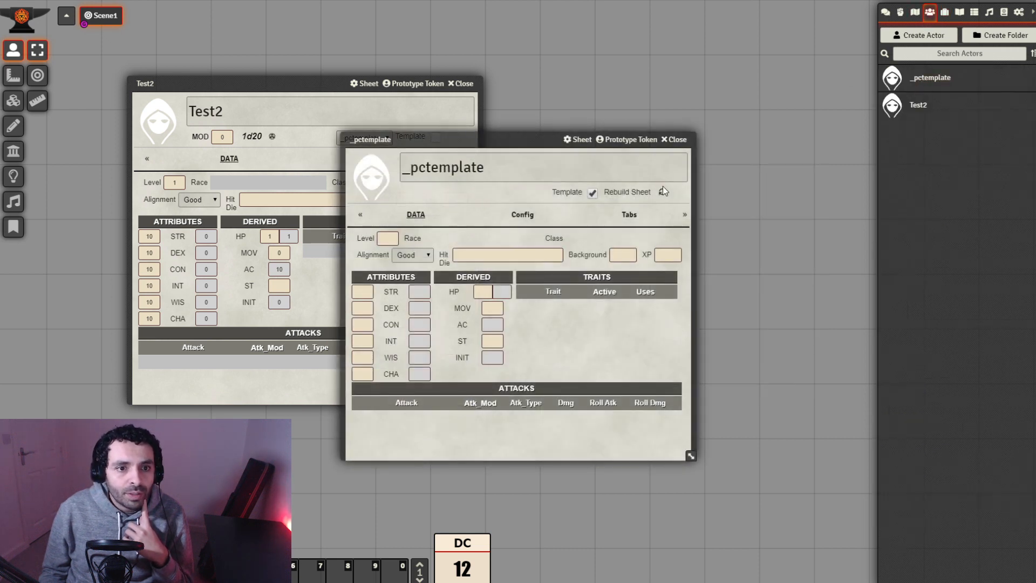
pyautogui.click(663, 192)
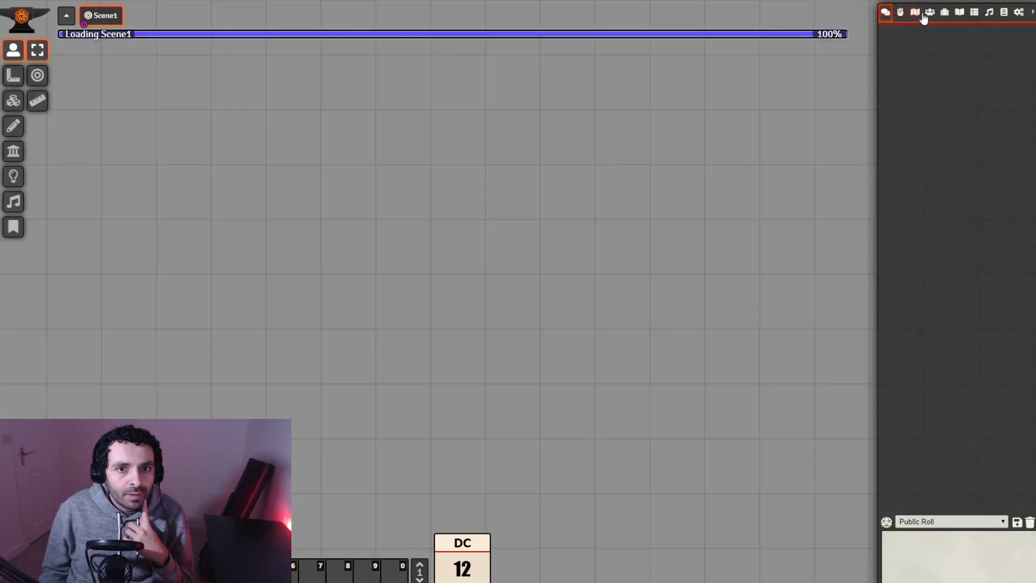
pyautogui.click(929, 13)
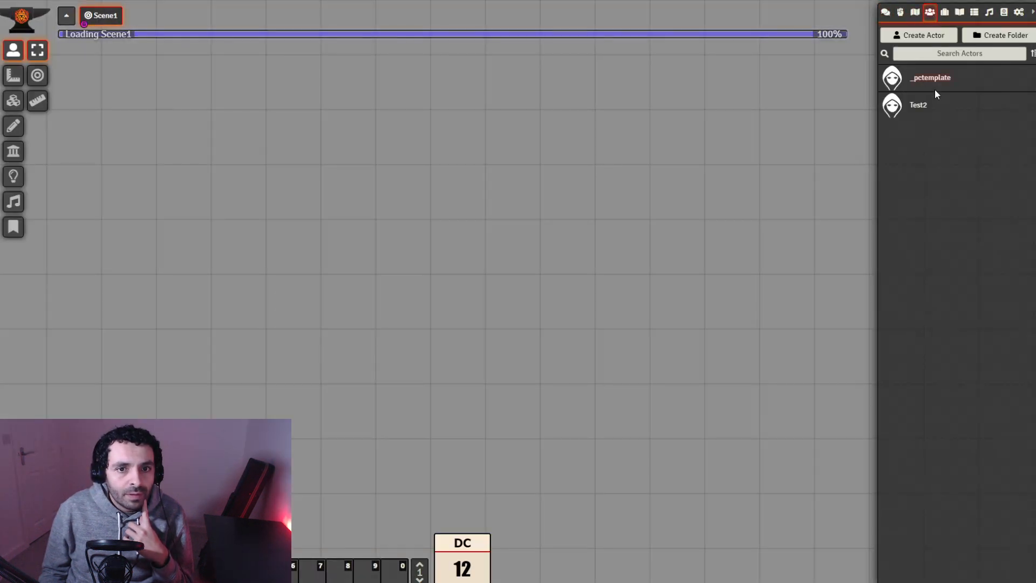
pyautogui.click(917, 106)
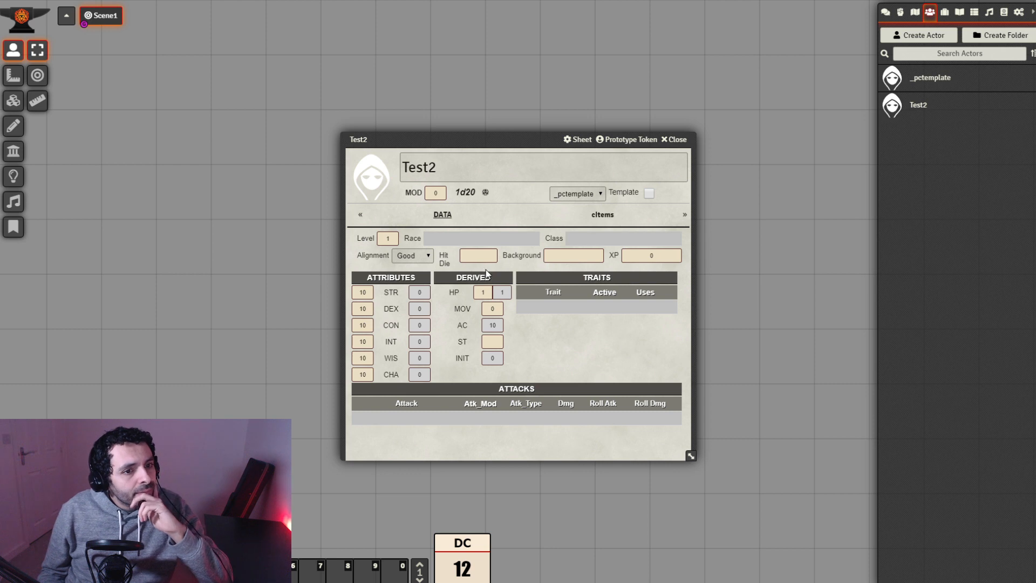
pyautogui.click(647, 257)
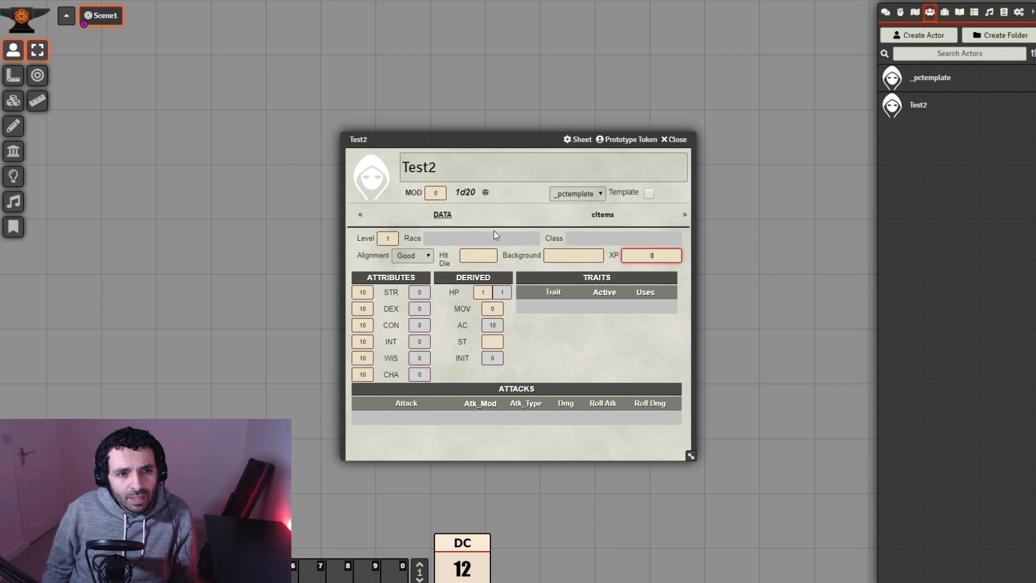
# Open the Info Panel from the _Panels folder, set its number of columns to 6, and place it beside the Test2 sheet.
pyautogui.click(945, 12)
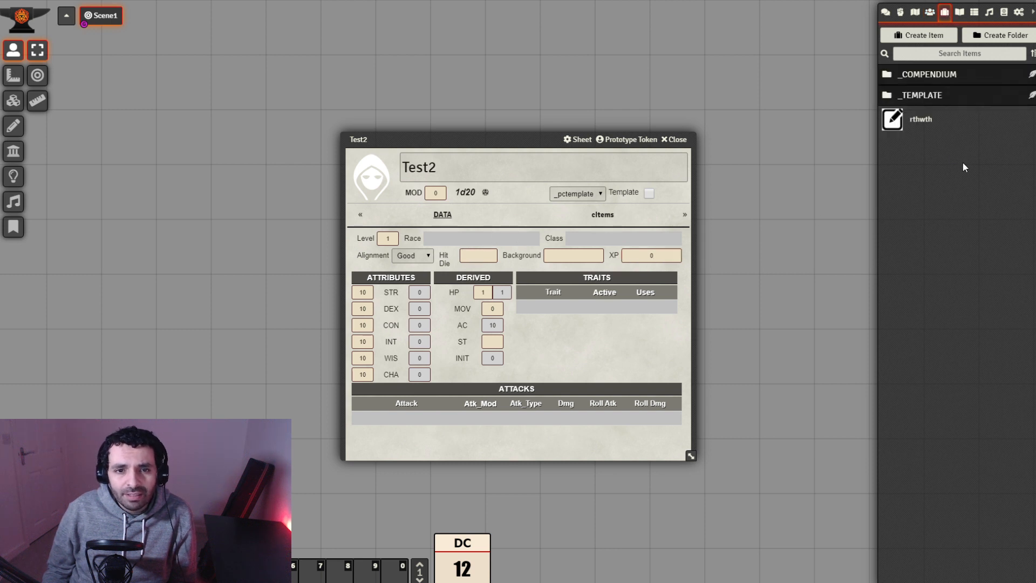
pyautogui.click(929, 96)
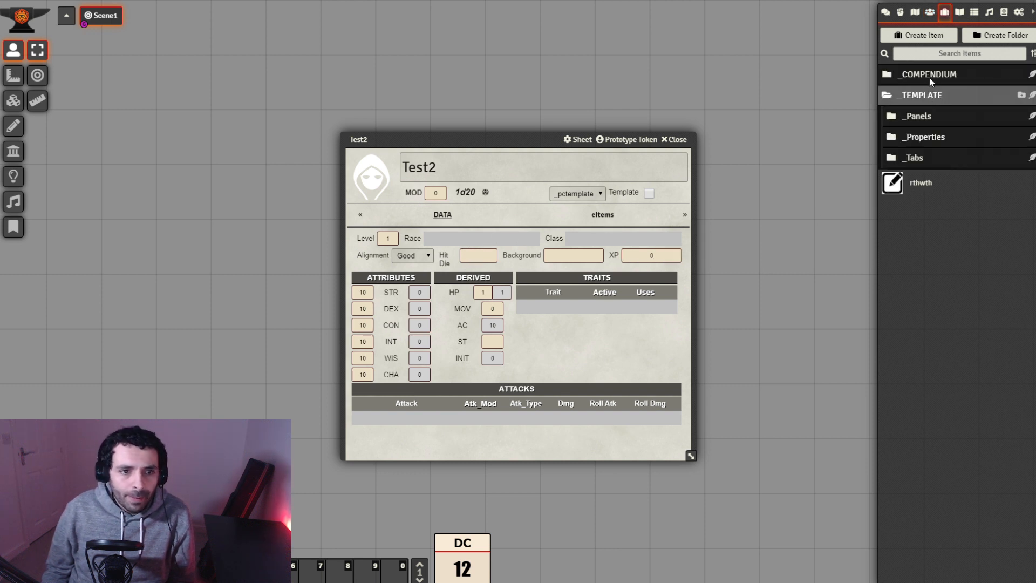
pyautogui.click(922, 117)
pyautogui.click(943, 224)
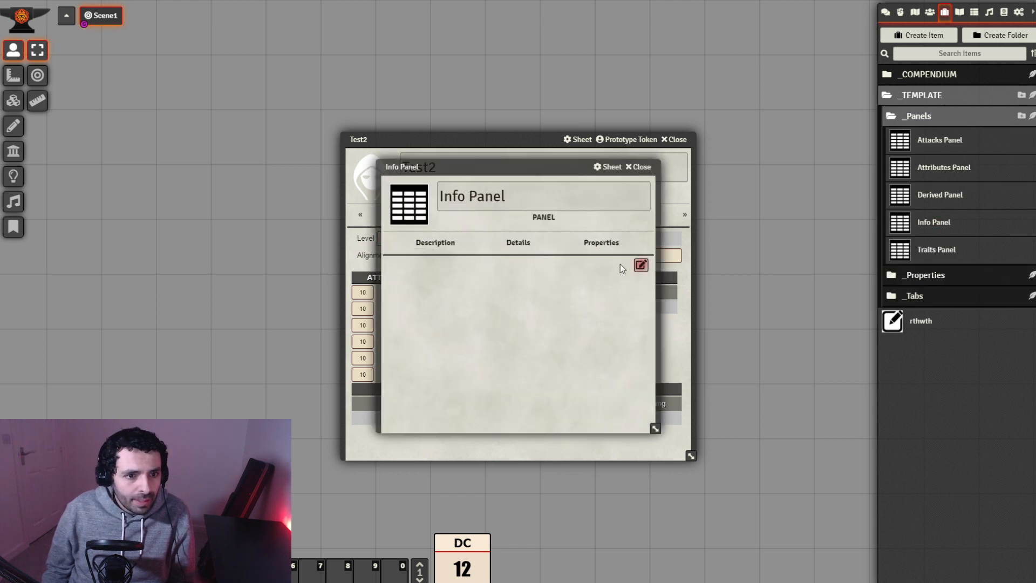
pyautogui.click(518, 242)
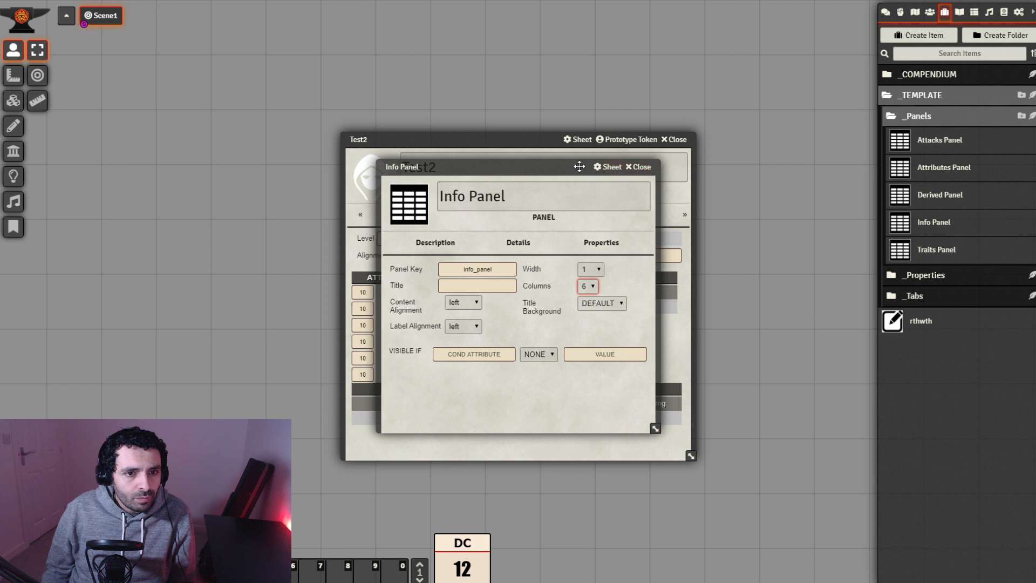
pyautogui.moveTo(578, 167); pyautogui.dragTo(668, 213)
pyautogui.moveTo(512, 142); pyautogui.dragTo(270, 93)
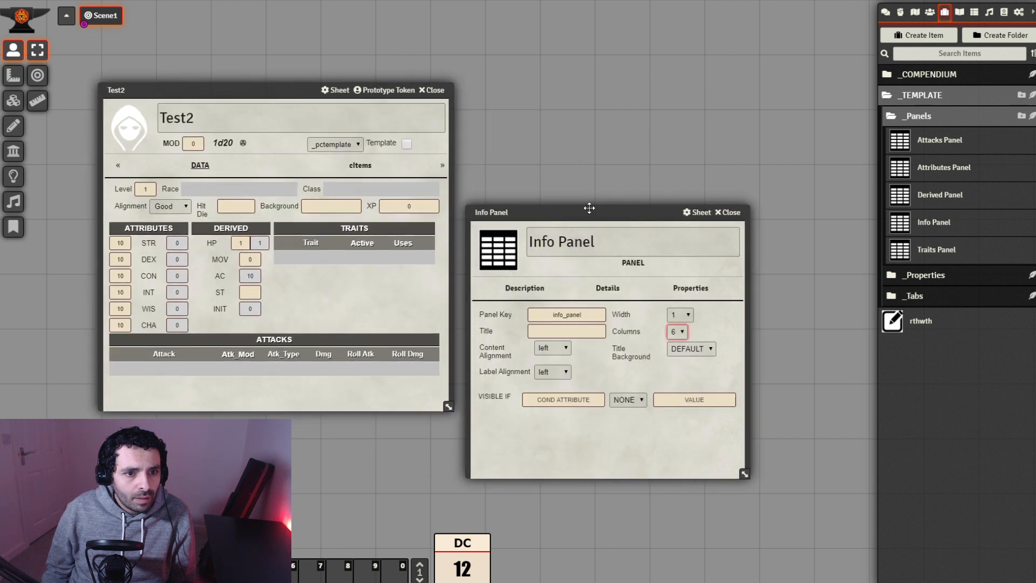
# Reorder the Info Panel's properties so Hit Die comes directly before Alignment, and close the panel.
pyautogui.click(691, 287)
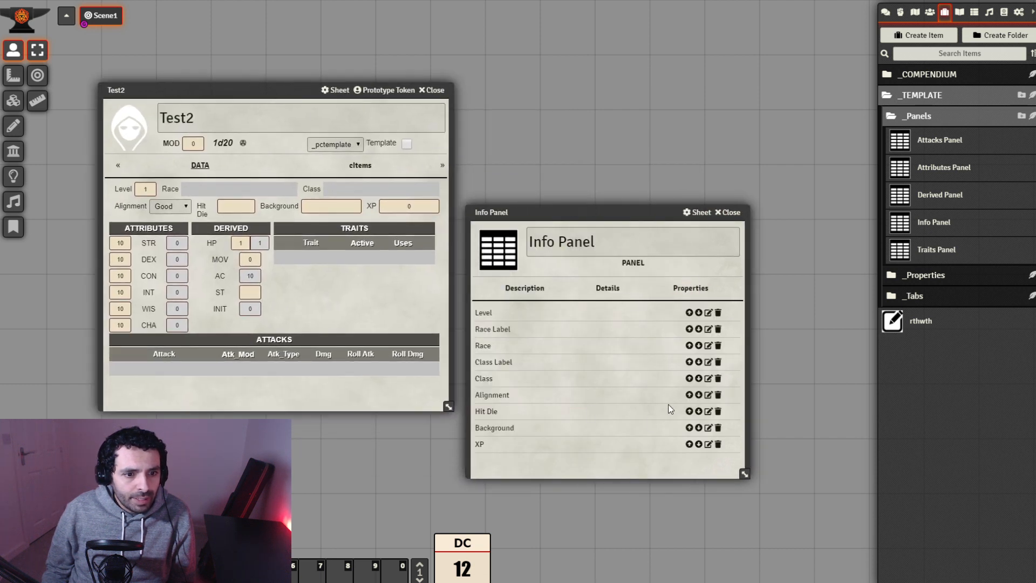
pyautogui.click(689, 412)
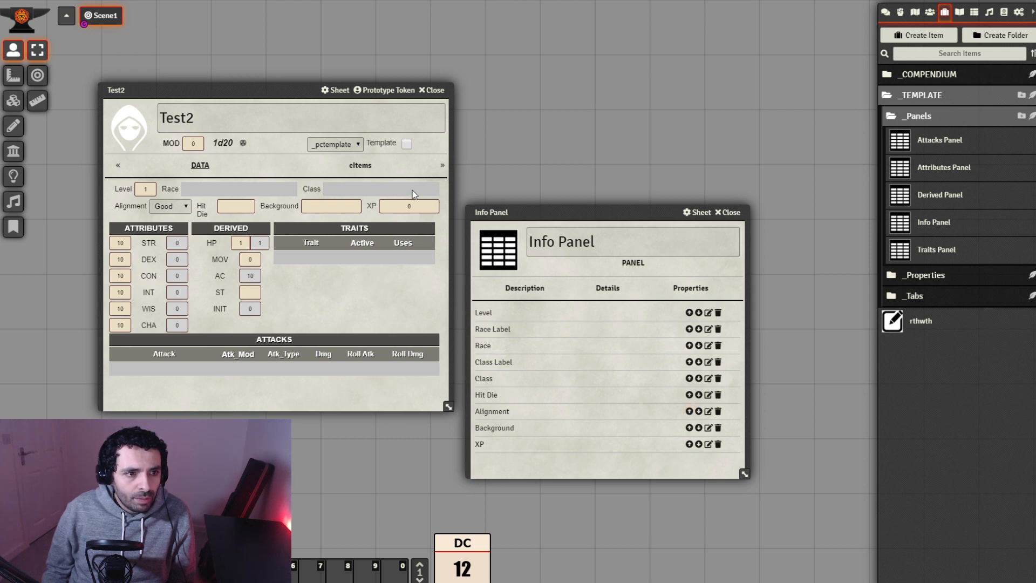
pyautogui.click(727, 213)
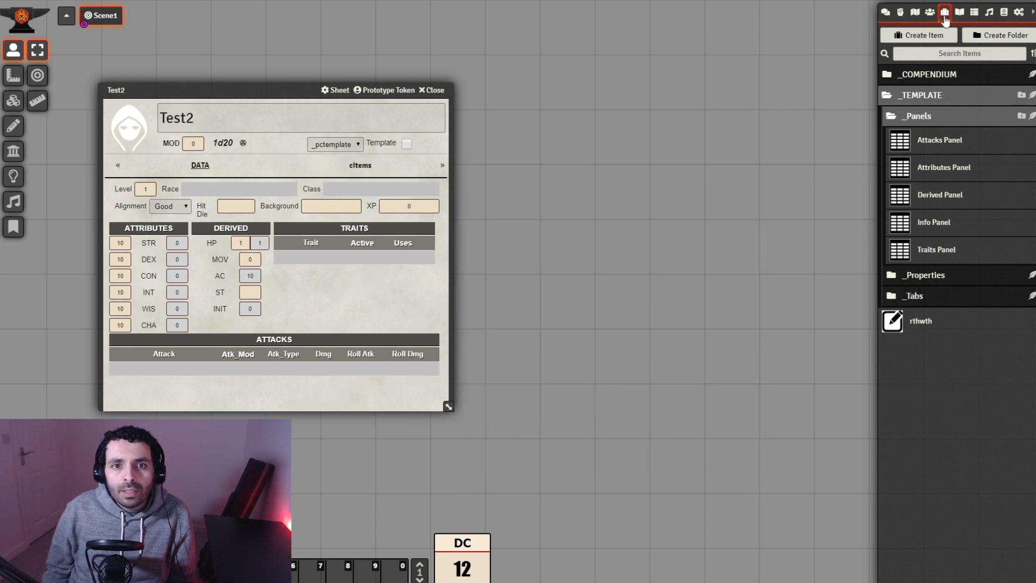
# Rebuild the _pctemplate sheet with the reordered six-column Info Panel.
pyautogui.click(931, 12)
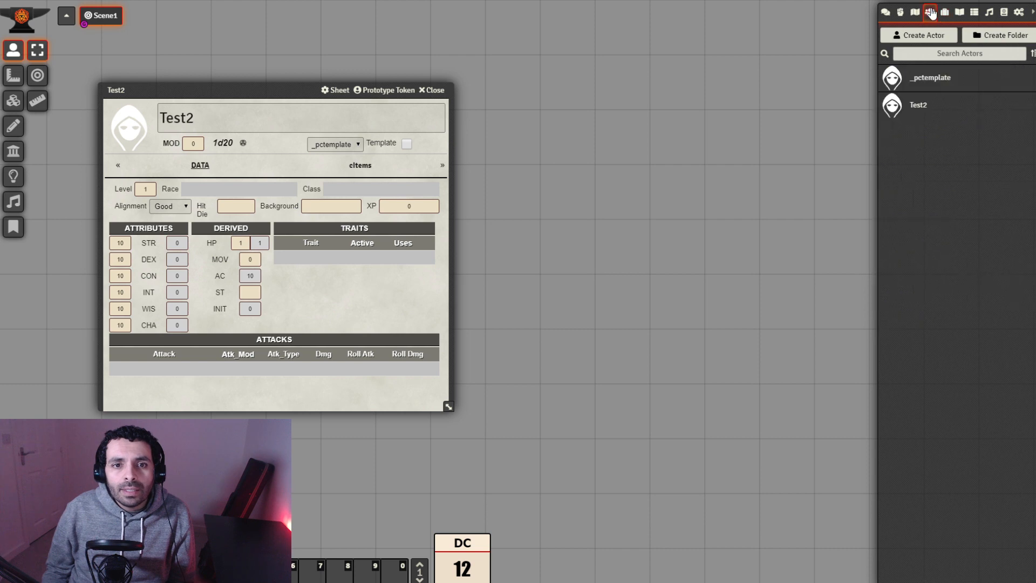
pyautogui.click(932, 80)
pyautogui.press('F5')
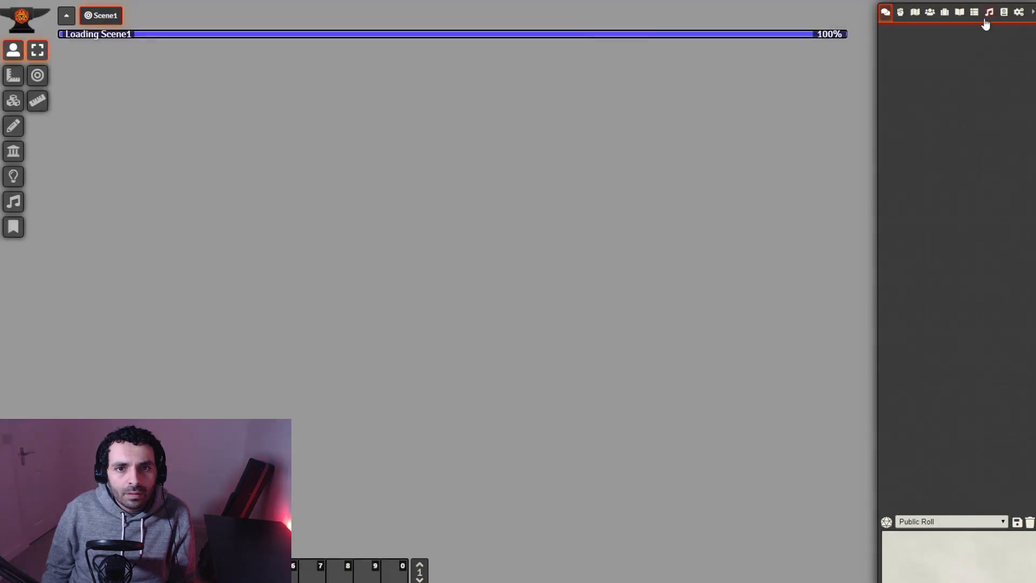
# Start playing the Funny_Epic playlist and look through the remaining playlists.
pyautogui.click(985, 20)
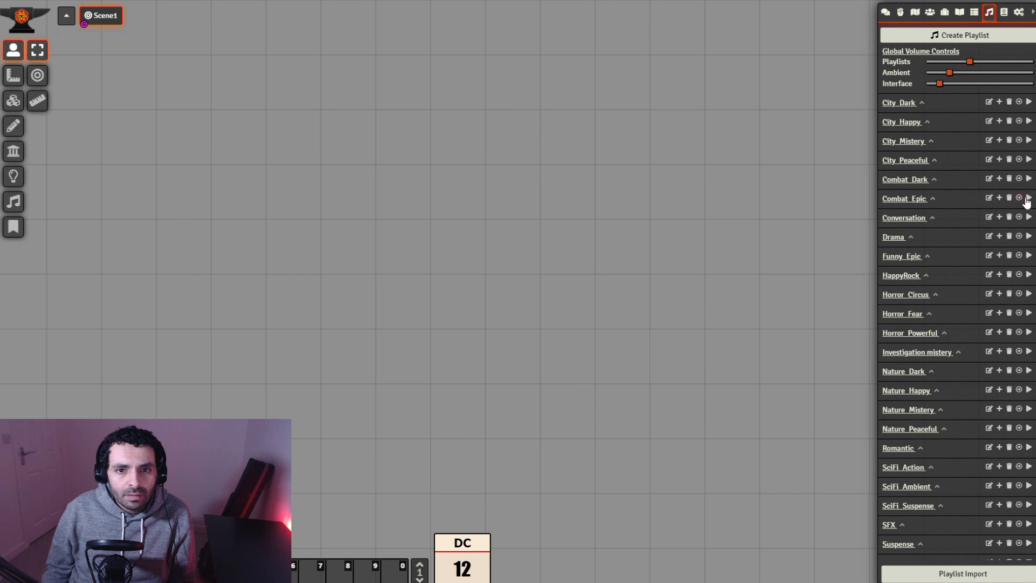
pyautogui.click(1028, 256)
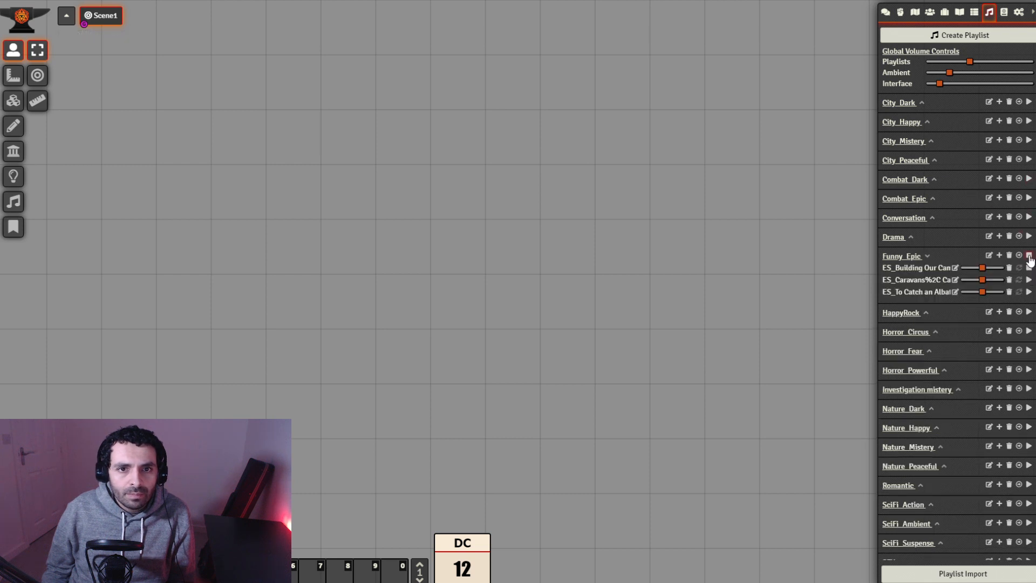
pyautogui.scroll(-2, 1006, 432)
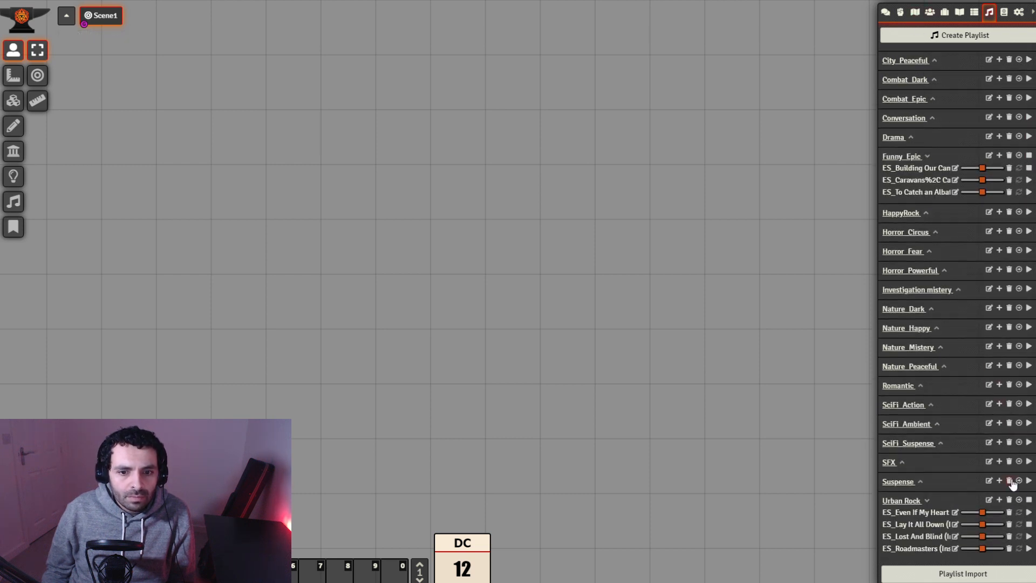
pyautogui.scroll(2, 945, 216)
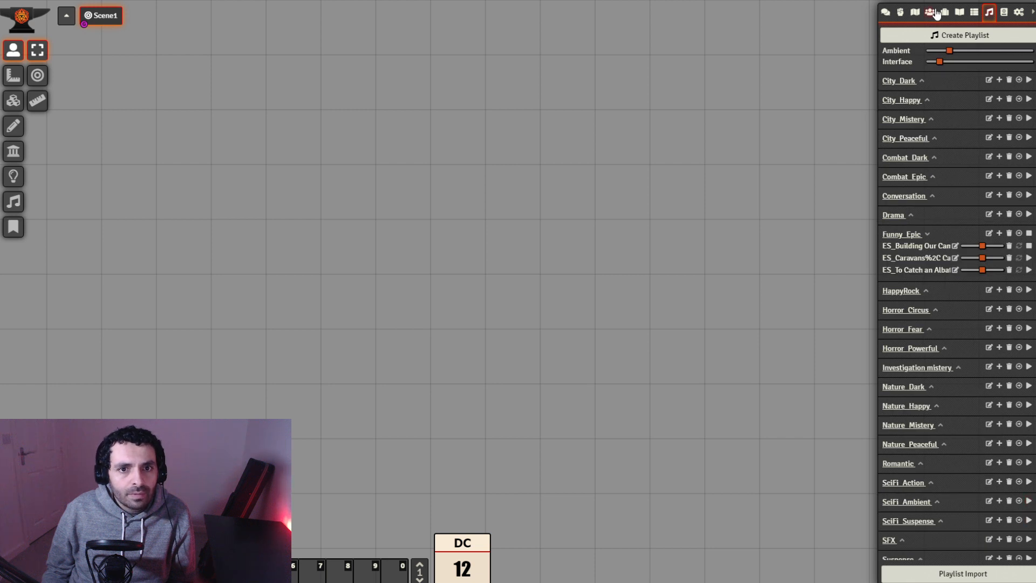
# Reopen the Test2 actor to check where Hit Die sits in the Info Panel.
pyautogui.click(936, 10)
pyautogui.doubleClick(918, 104)
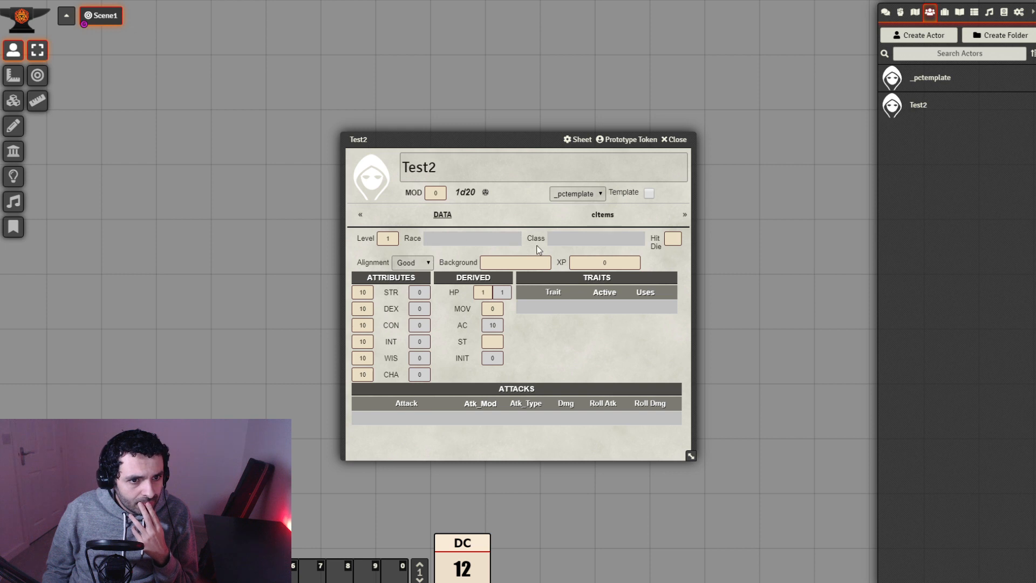
# Open the Hit Die property in the BASIC INFO folder and set its label size to Small.
pyautogui.click(944, 12)
pyautogui.click(934, 96)
pyautogui.click(937, 162)
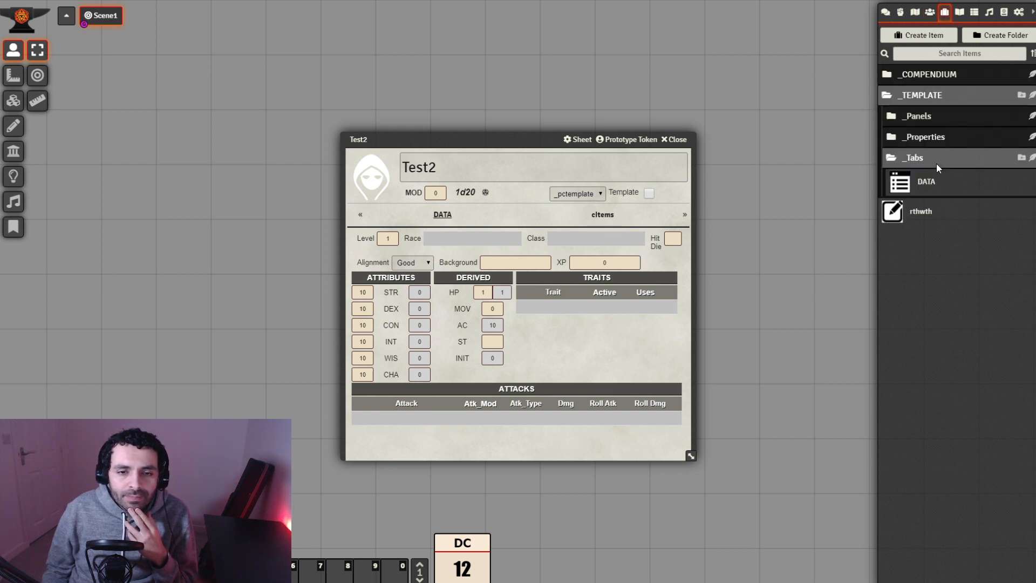
pyautogui.click(938, 144)
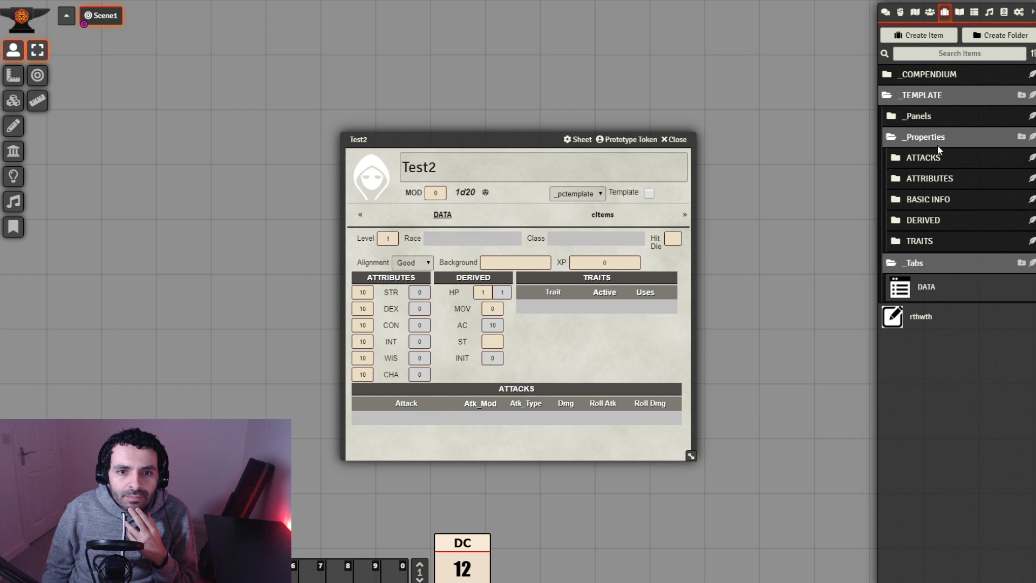
pyautogui.click(938, 199)
pyautogui.click(930, 335)
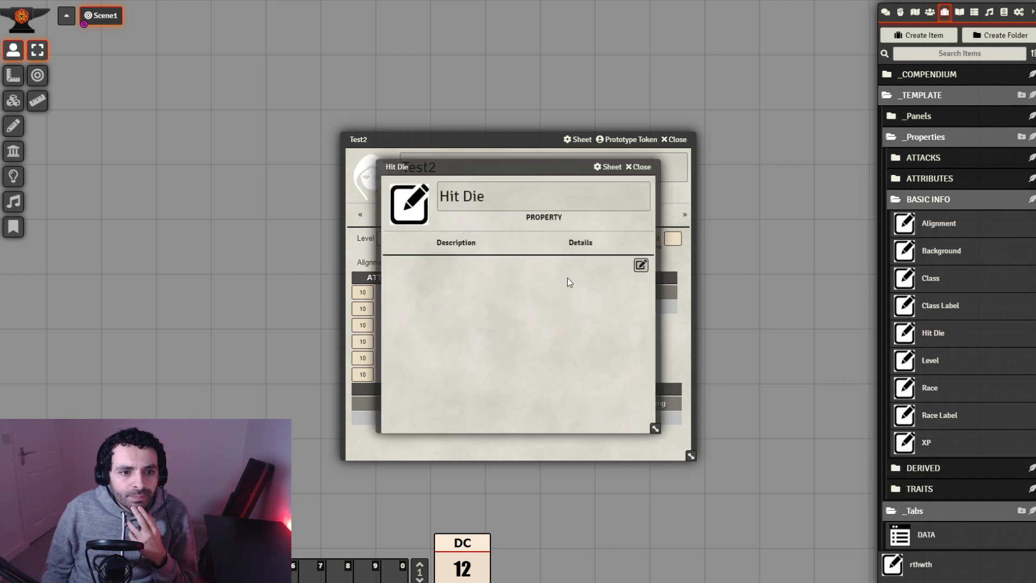
pyautogui.click(575, 246)
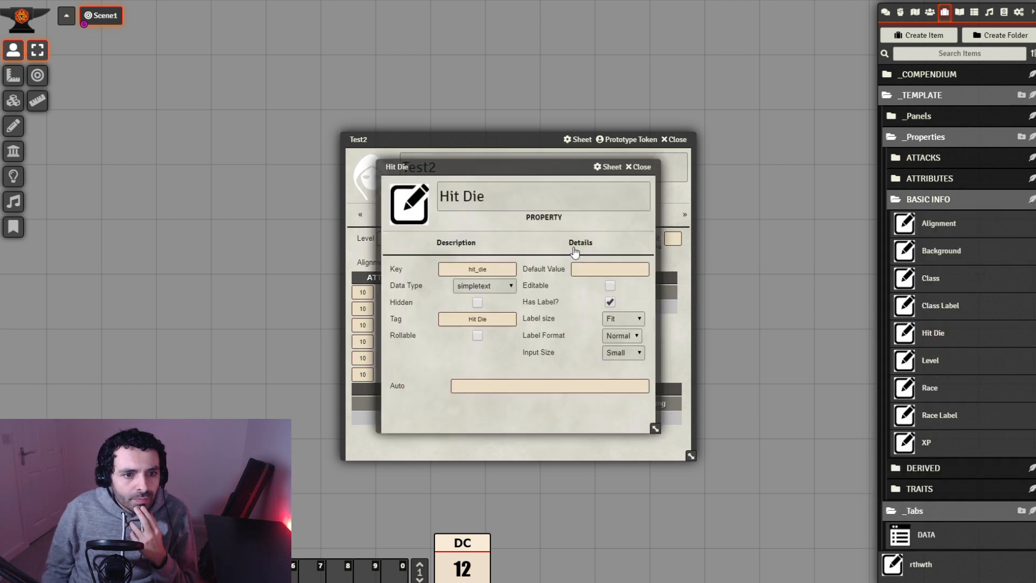
pyautogui.click(640, 320)
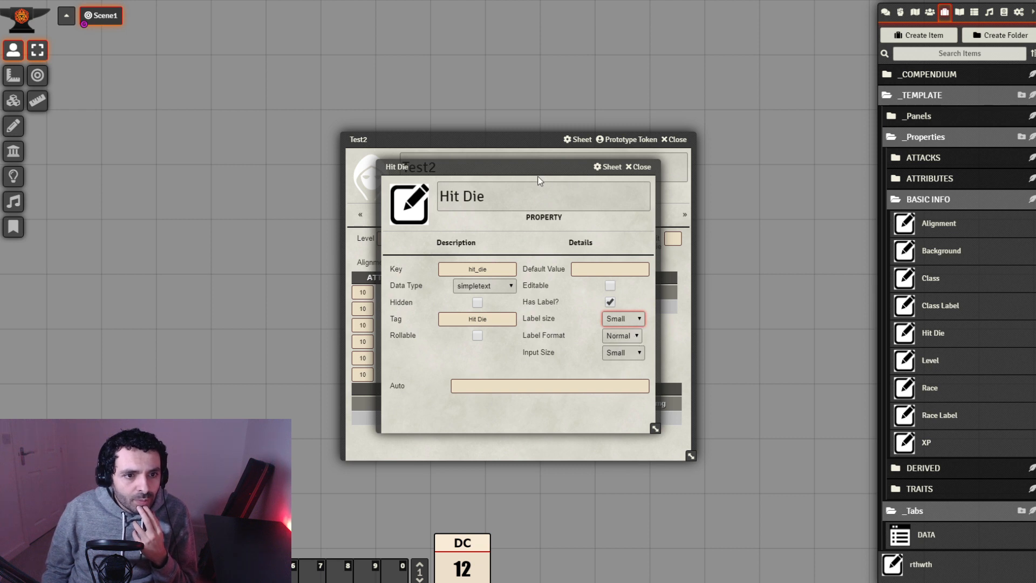
# Arrange the Hit Die window beside Test2, set the property's label format to Small, and close it.
pyautogui.moveTo(537, 176); pyautogui.dragTo(661, 223)
pyautogui.moveTo(507, 139); pyautogui.dragTo(275, 98)
pyautogui.moveTo(622, 213); pyautogui.dragTo(597, 160)
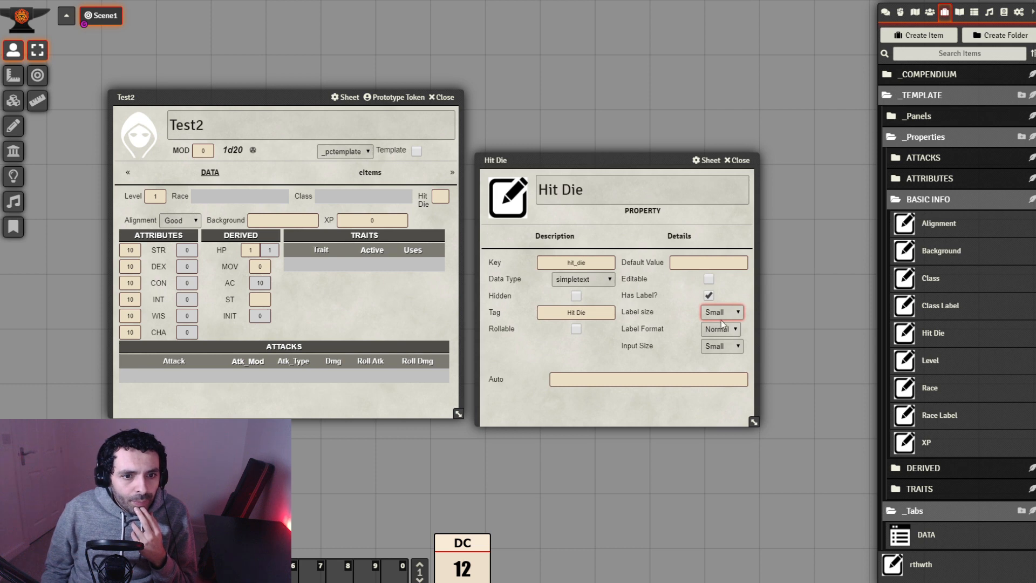
pyautogui.click(728, 361)
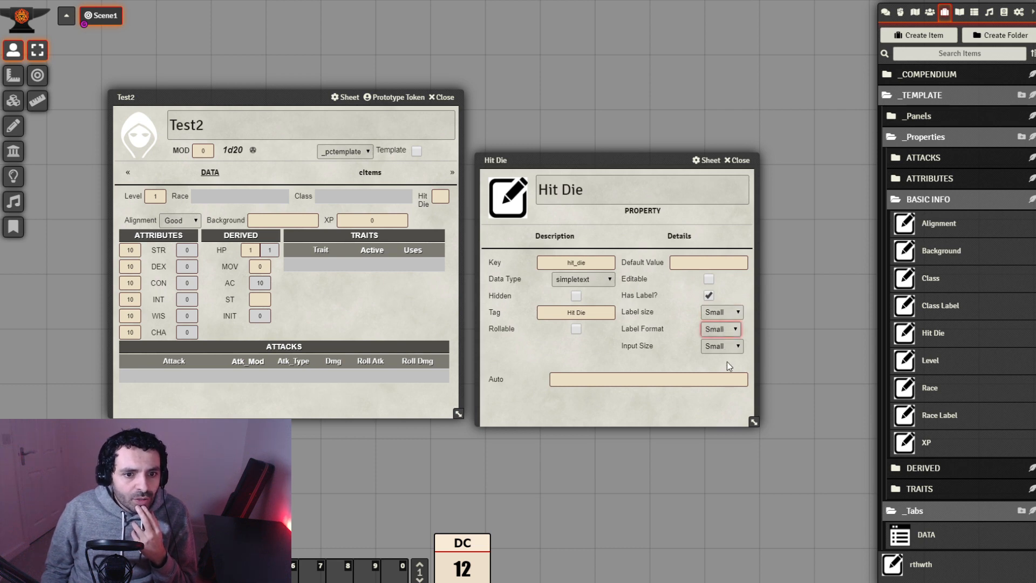
pyautogui.click(738, 161)
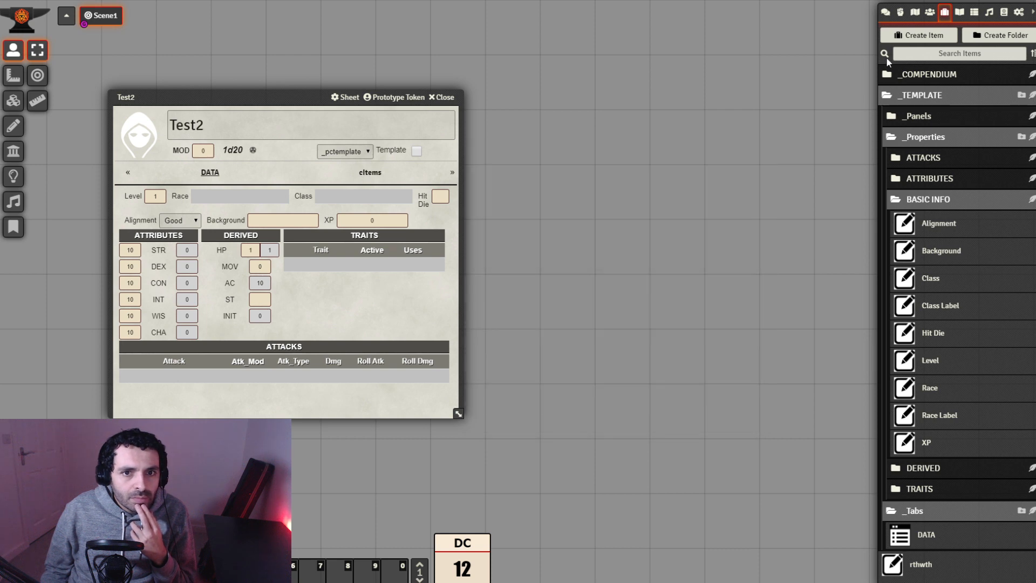
# Rebuild the _pctemplate sheet with the small Hit Die label and reopen Test2 to check it.
pyautogui.click(930, 11)
pyautogui.click(929, 80)
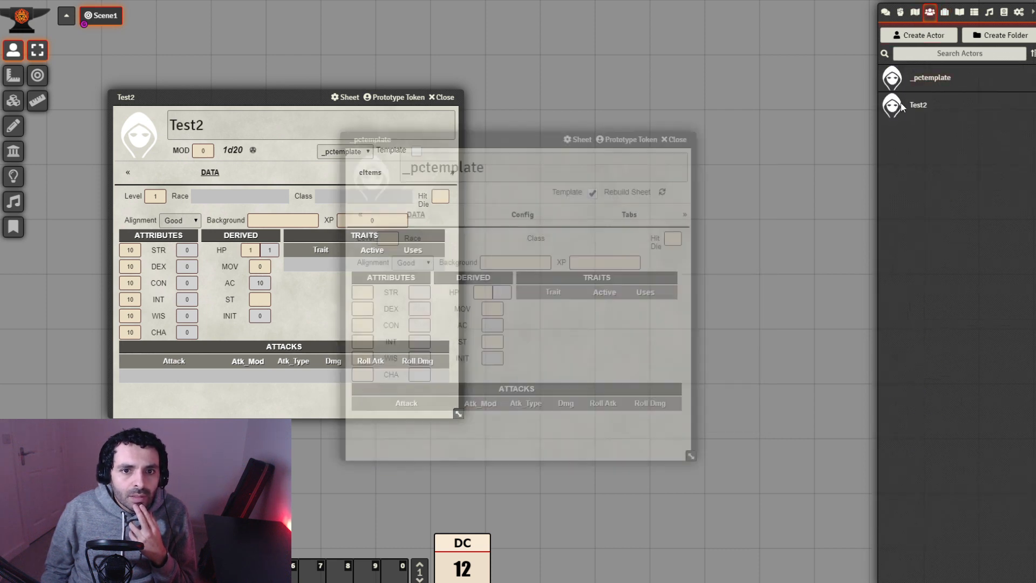
pyautogui.click(662, 192)
pyautogui.click(931, 13)
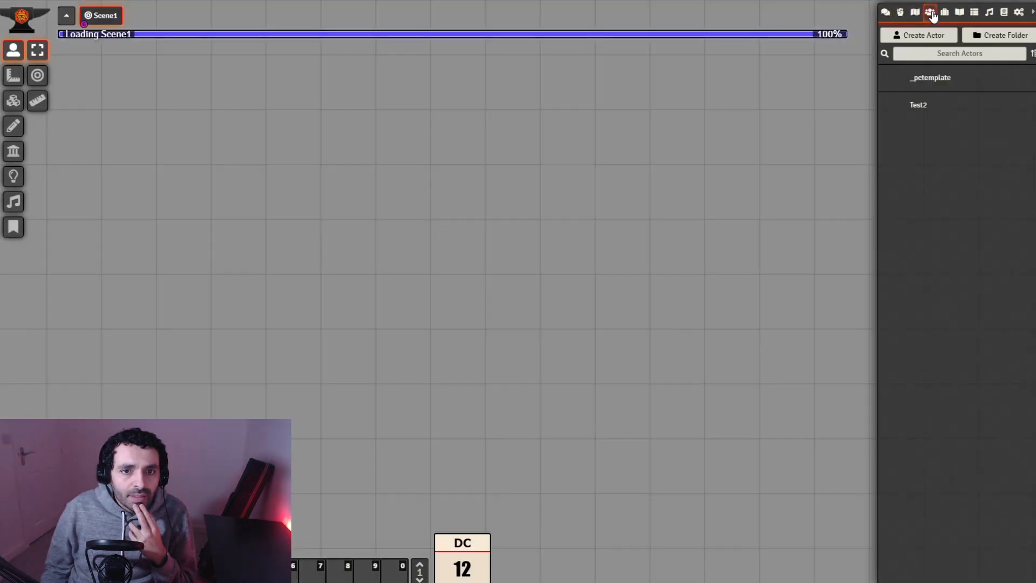
pyautogui.click(917, 106)
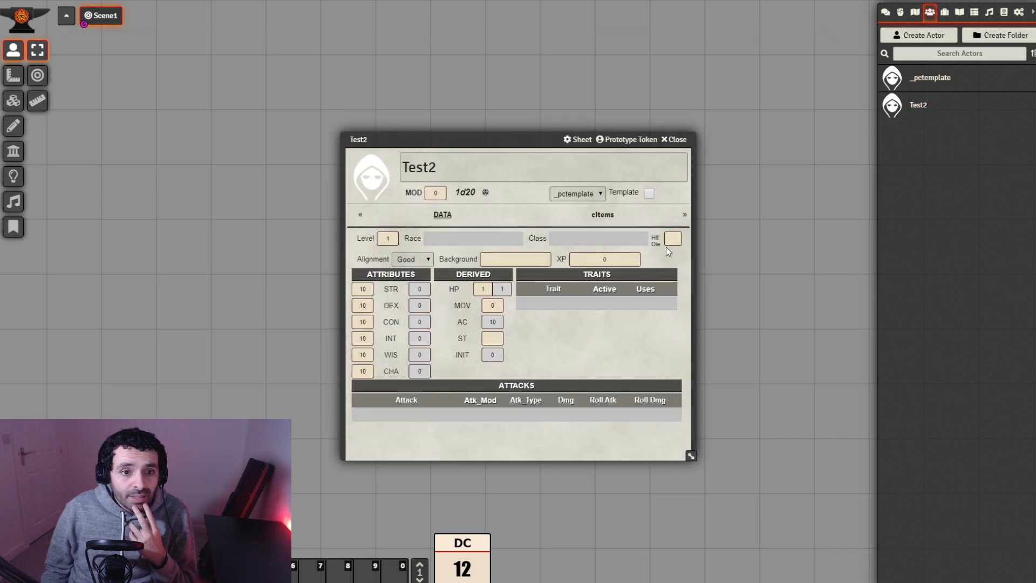
# Test the Hit Die field on Test2 by entering d10 and replacing it with d12.
pyautogui.click(673, 239)
pyautogui.write('d')
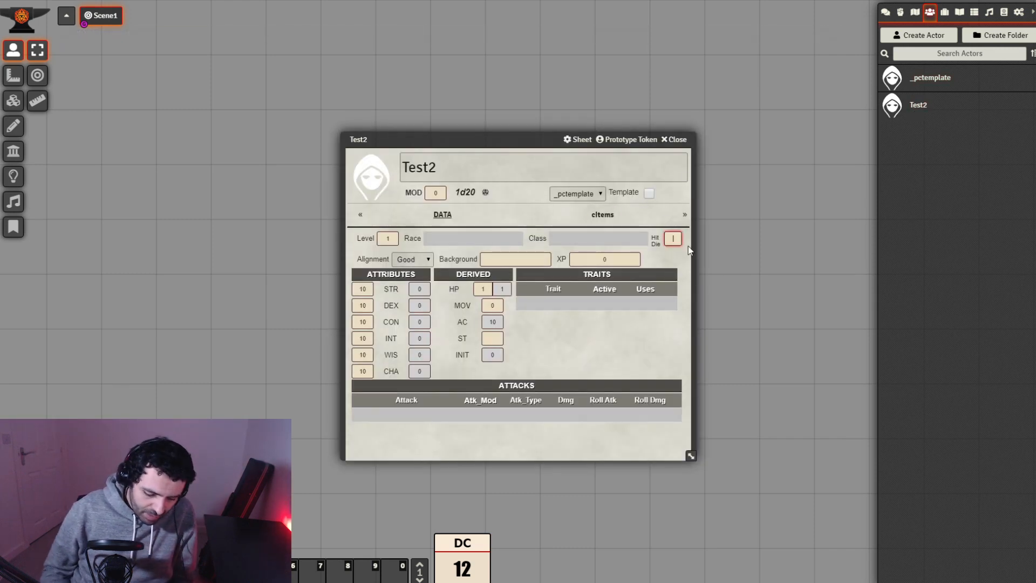
pyautogui.write('10')
pyautogui.click(685, 254)
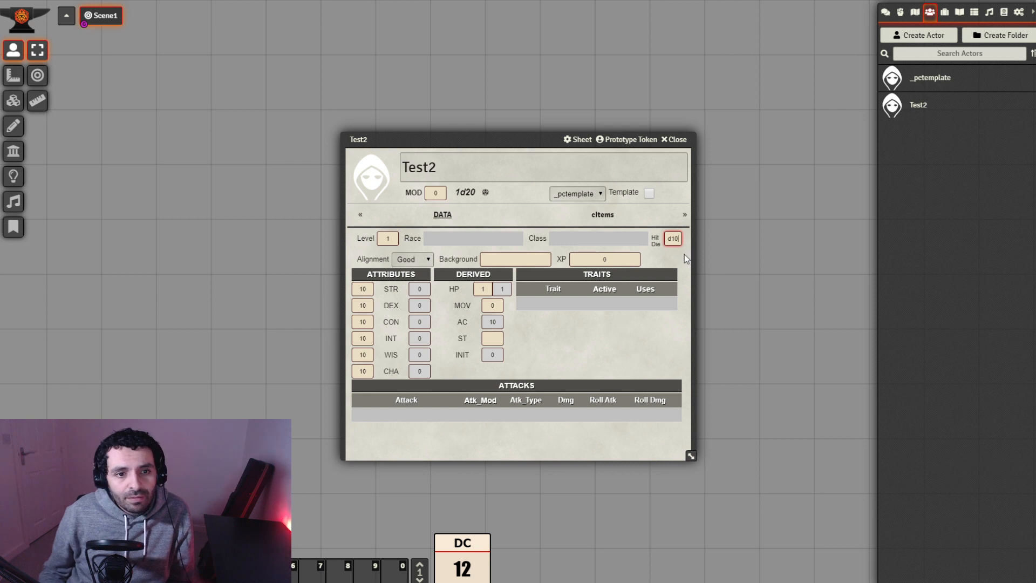
pyautogui.click(678, 239)
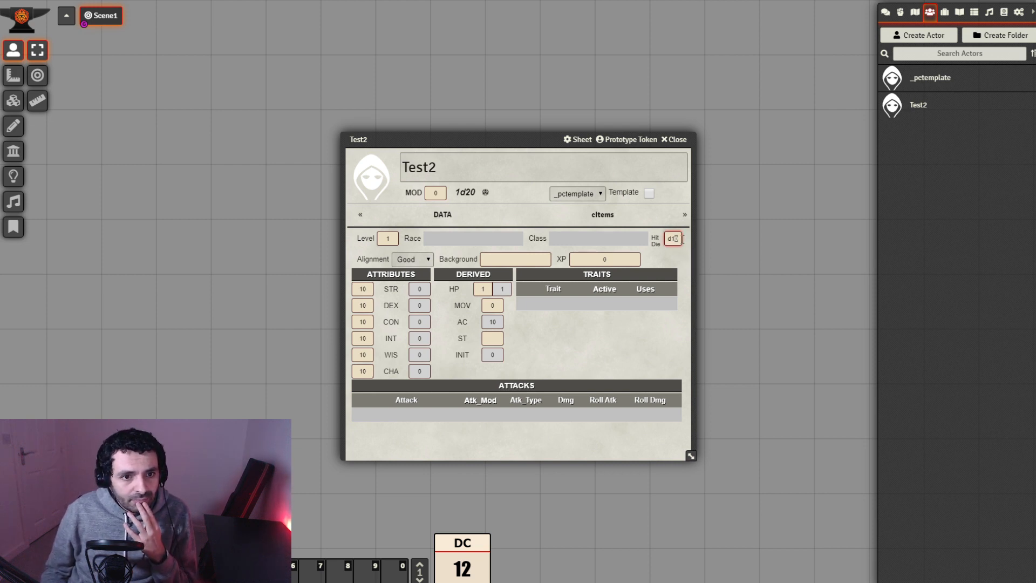
pyautogui.press('BackSpace')
pyautogui.write('2')
pyautogui.click(678, 260)
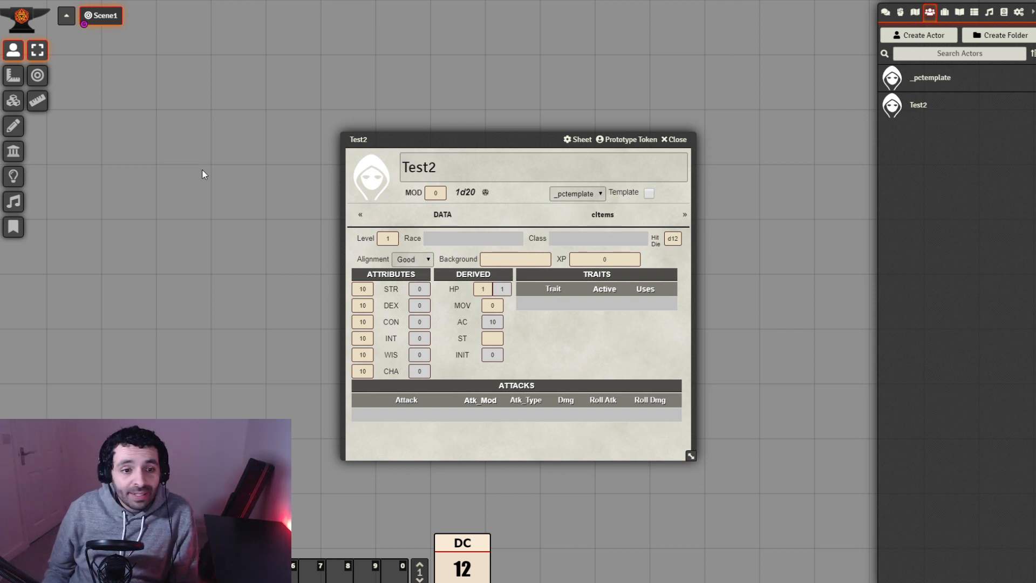
pyautogui.moveTo(518, 141); pyautogui.dragTo(356, 82)
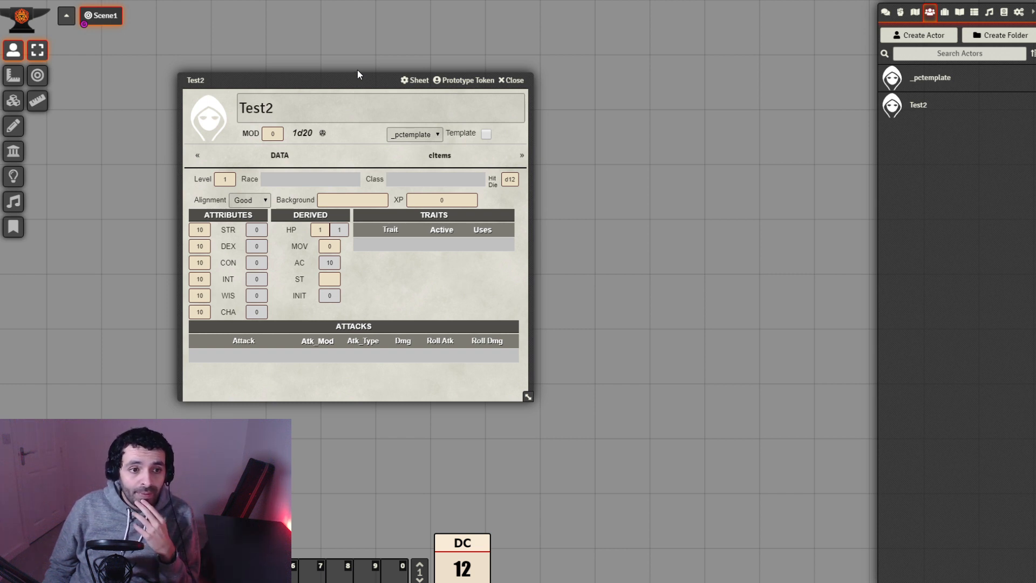
pyautogui.moveTo(357, 70); pyautogui.dragTo(370, 65)
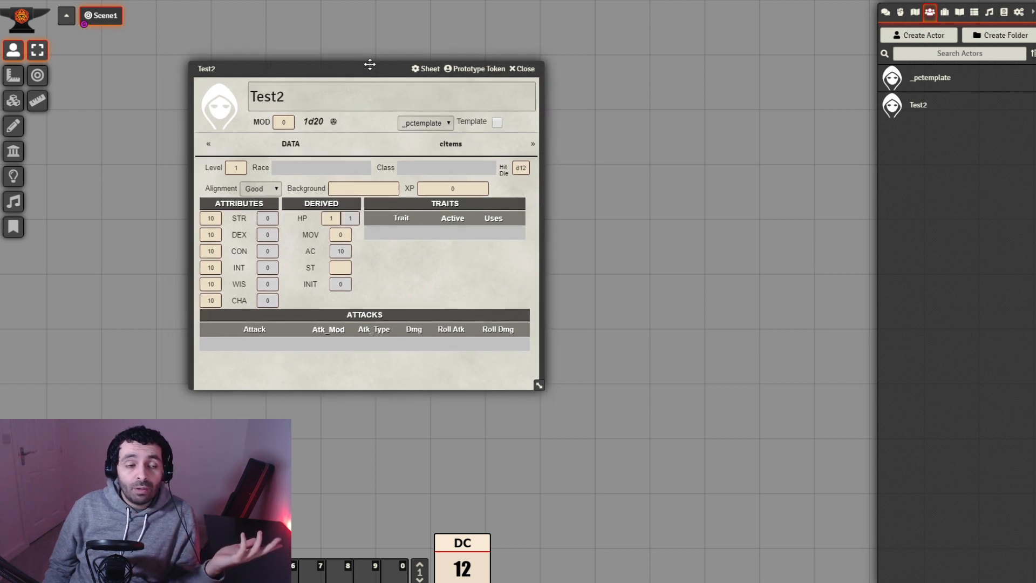